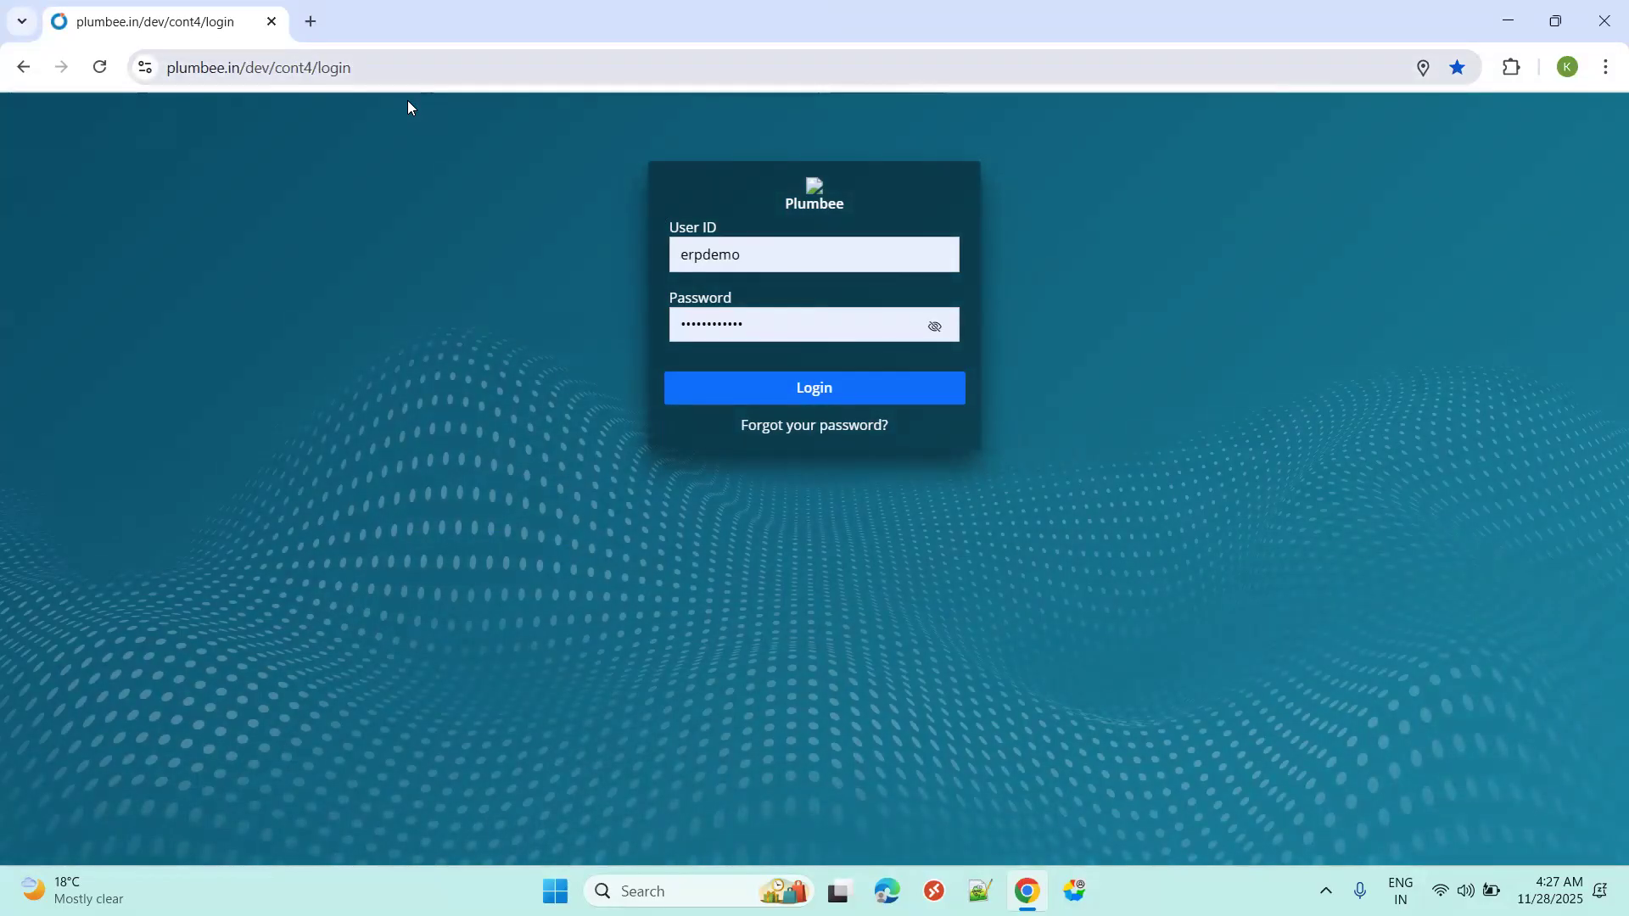
# Sign in with the pre-filled credentials to reach the Corporate Office 2025-26 dashboard.
pyautogui.click(425, 69)
pyautogui.click(1049, 290)
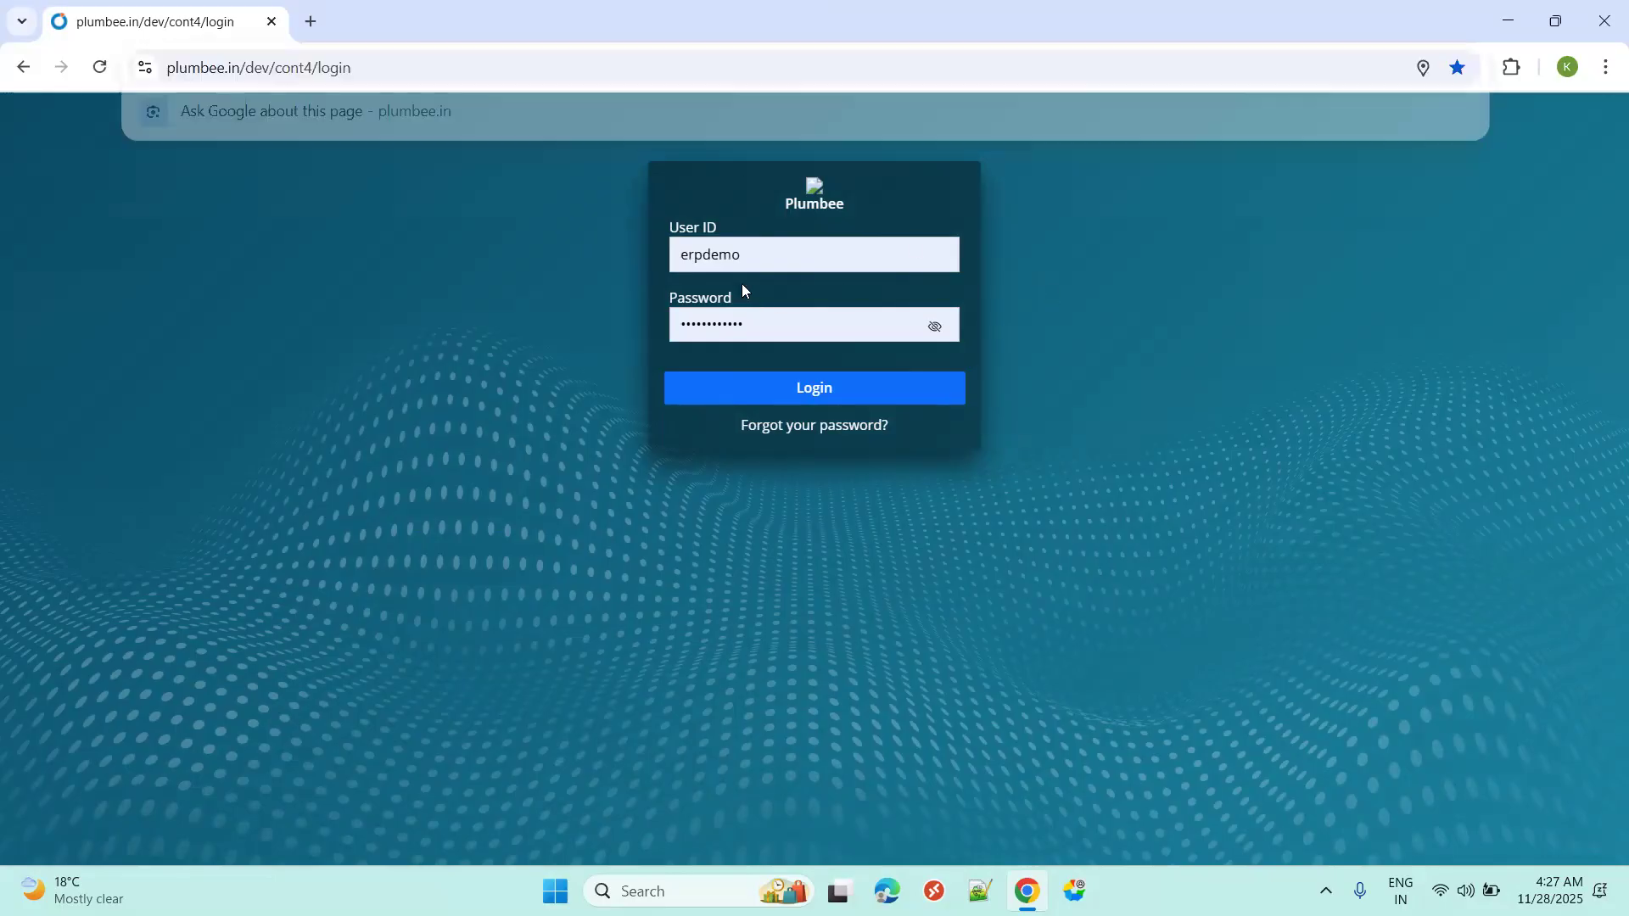
pyautogui.click(824, 395)
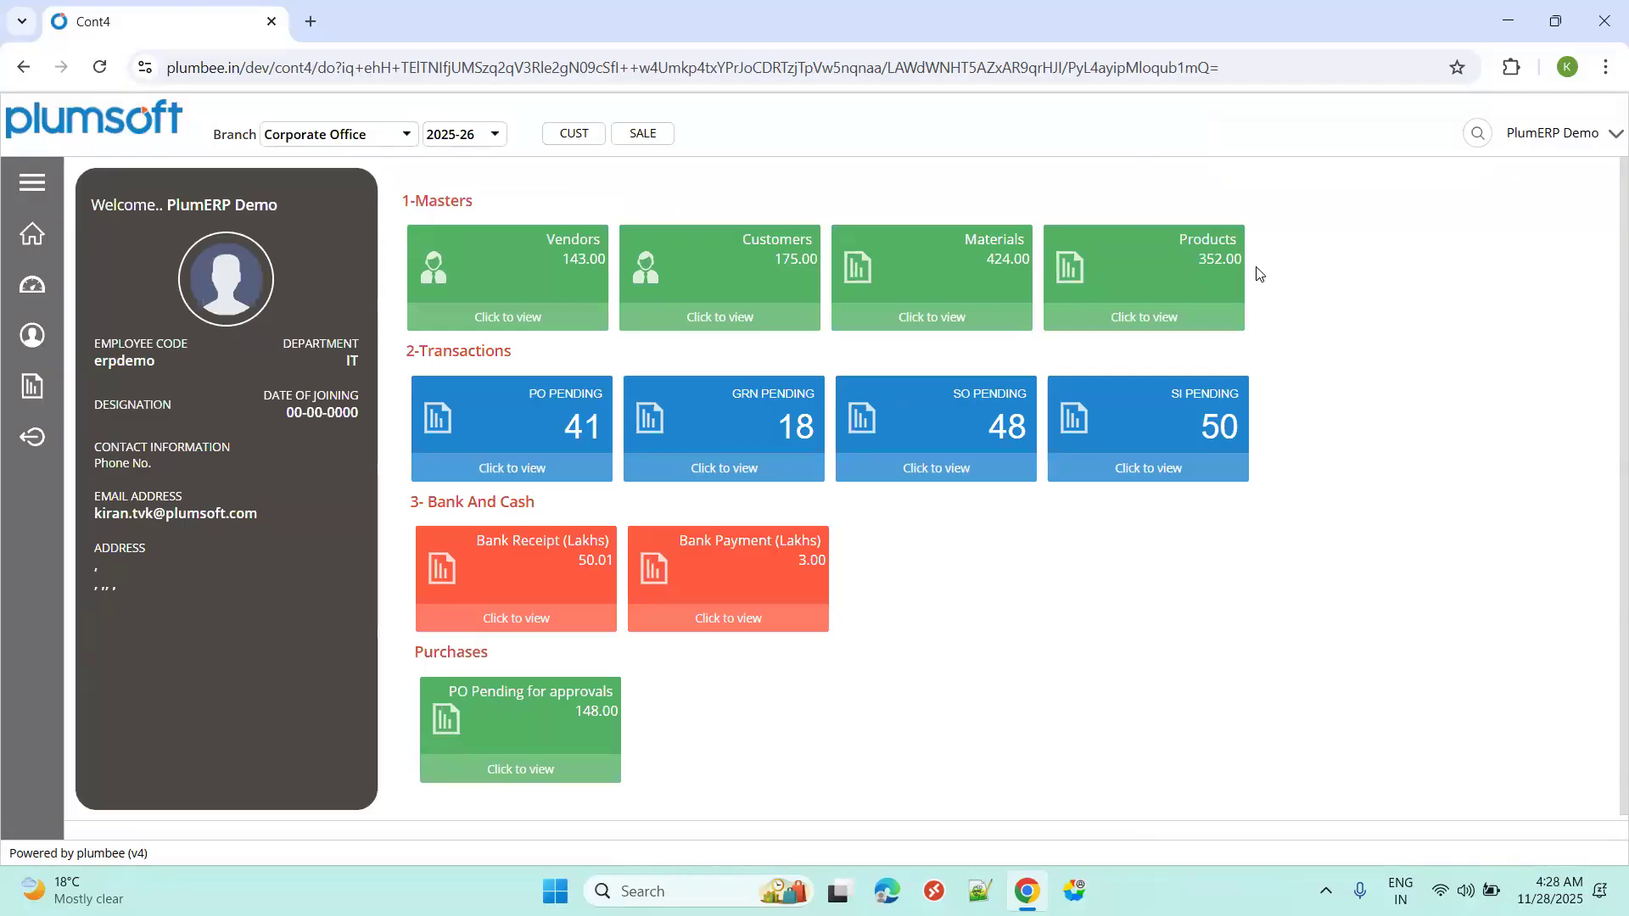
# In Sales Product Setup, browse groups, categories and sub groups, then open a blank Product Group form.
pyautogui.click(41, 180)
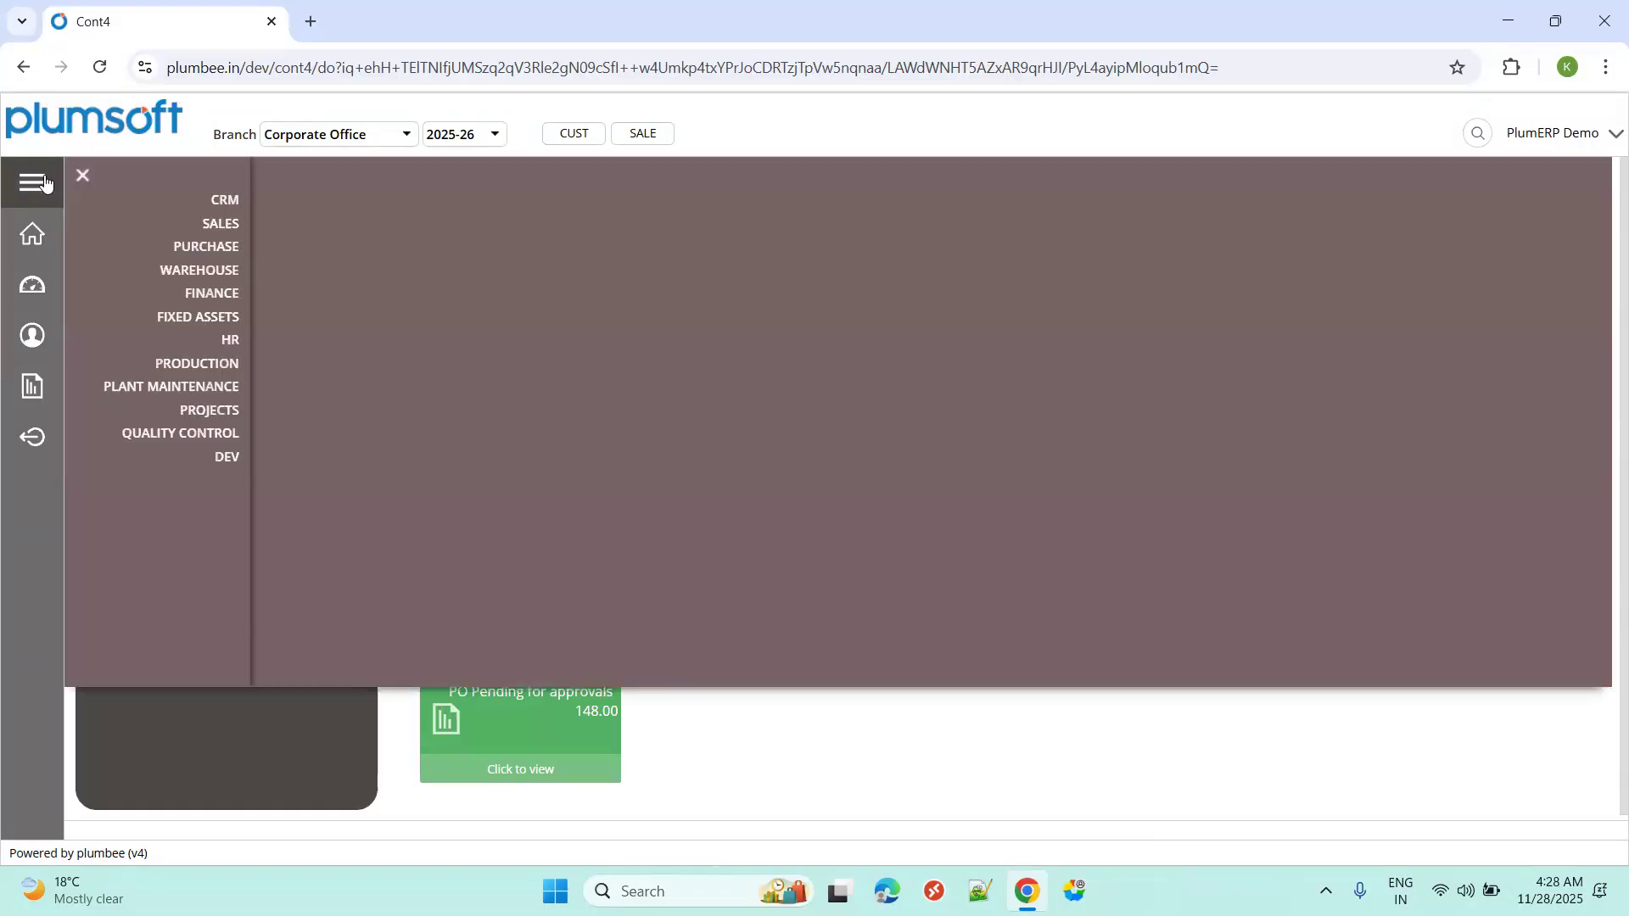
pyautogui.click(216, 226)
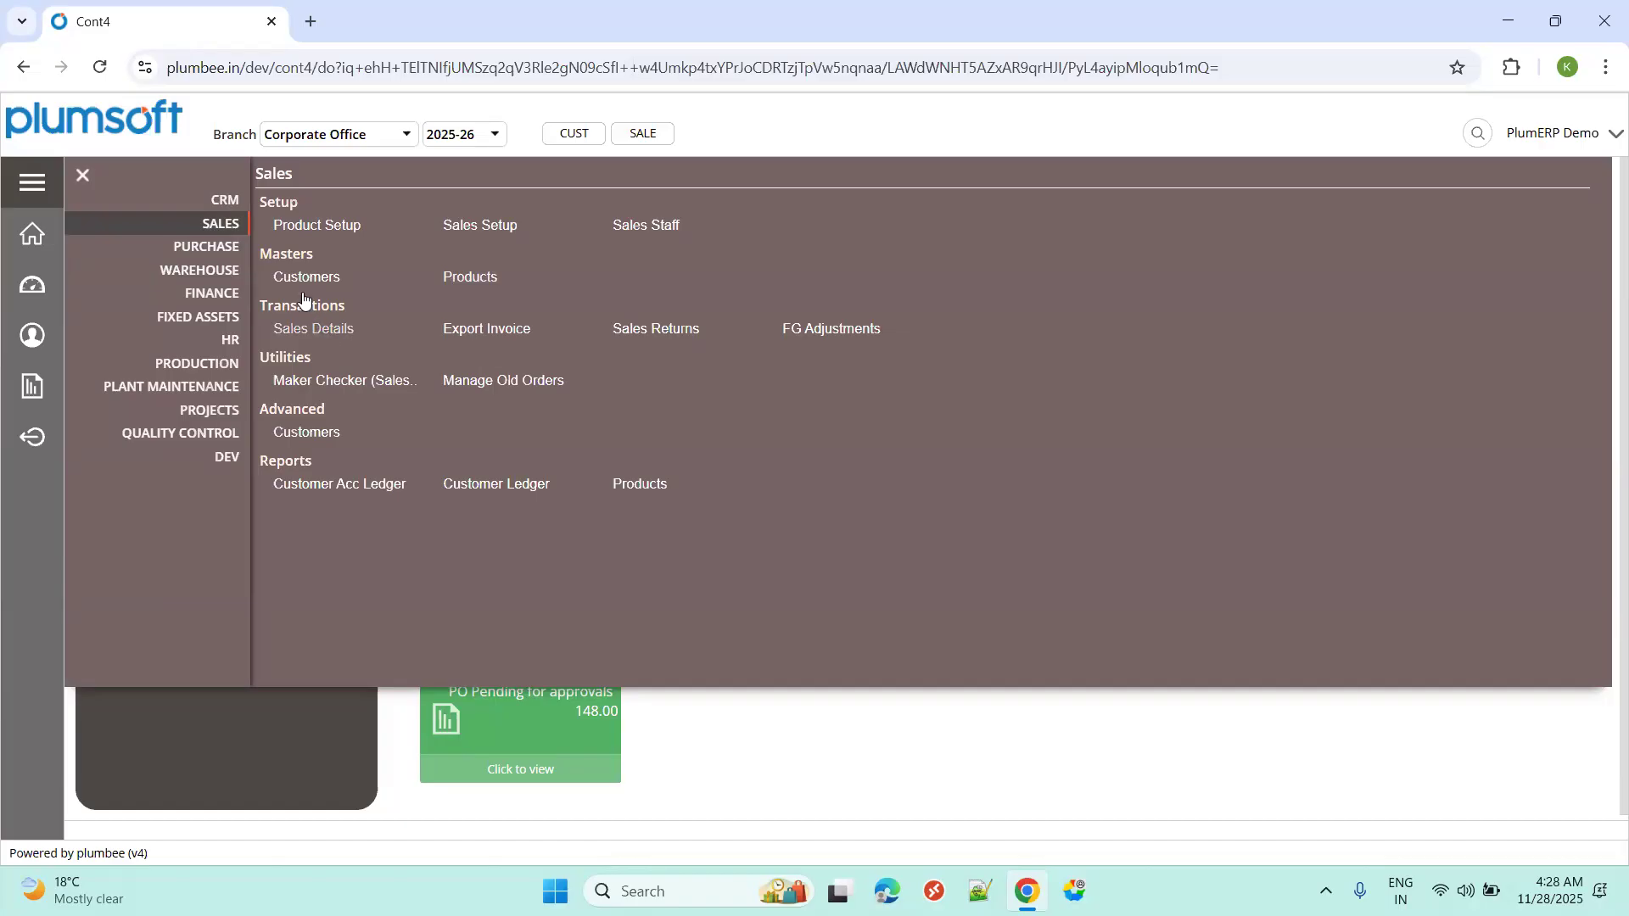
pyautogui.click(343, 227)
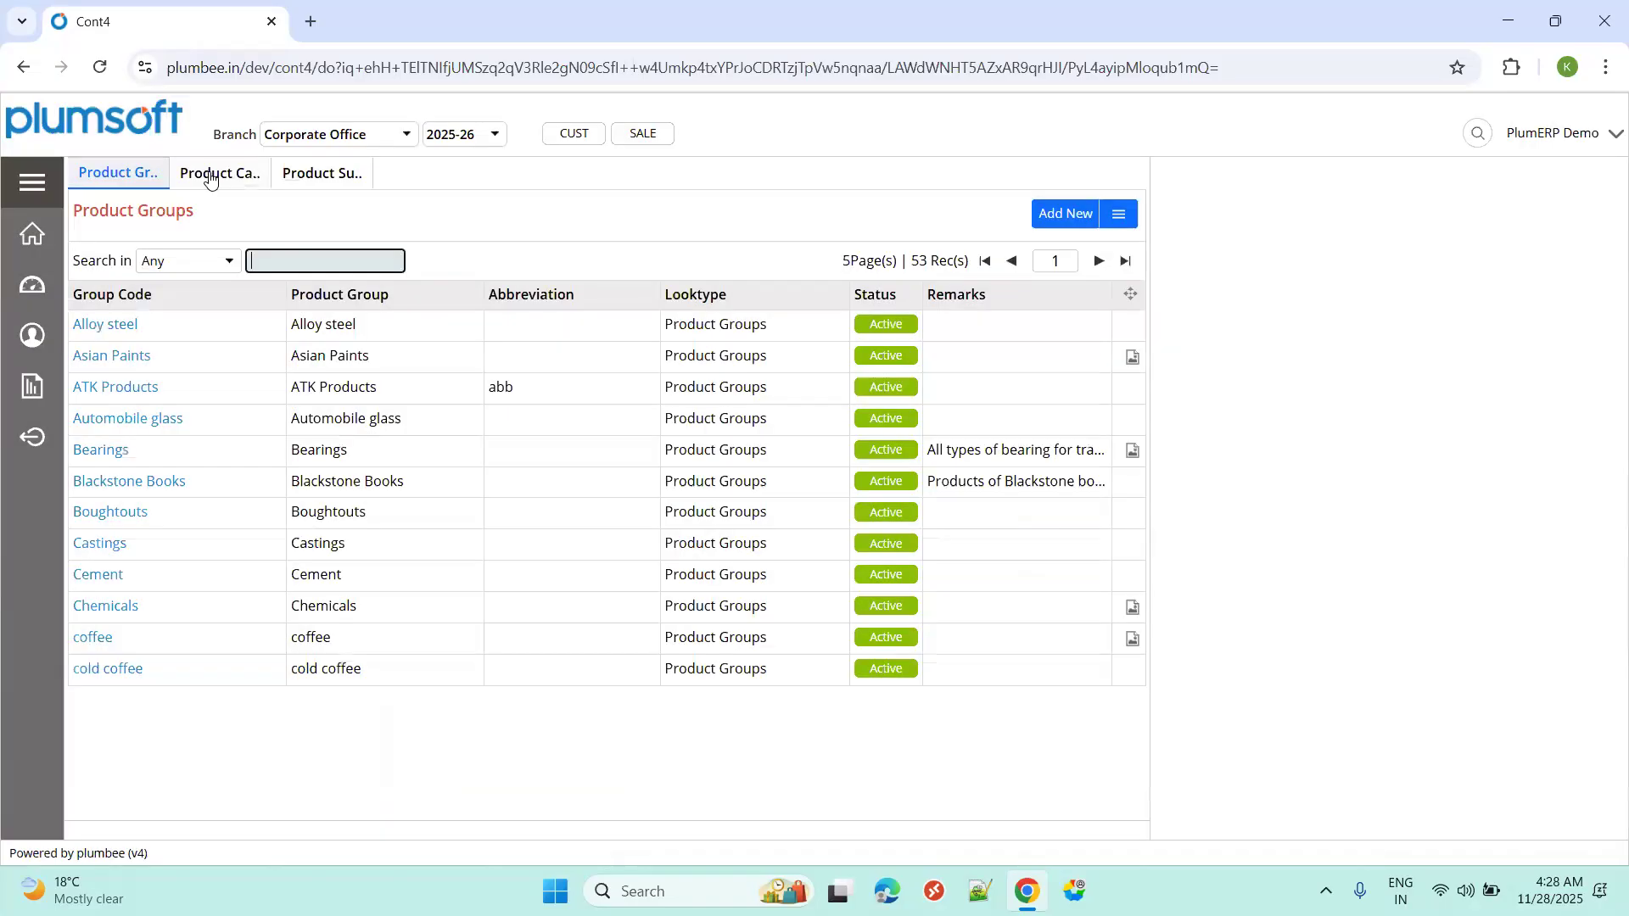
pyautogui.click(211, 176)
pyautogui.click(333, 176)
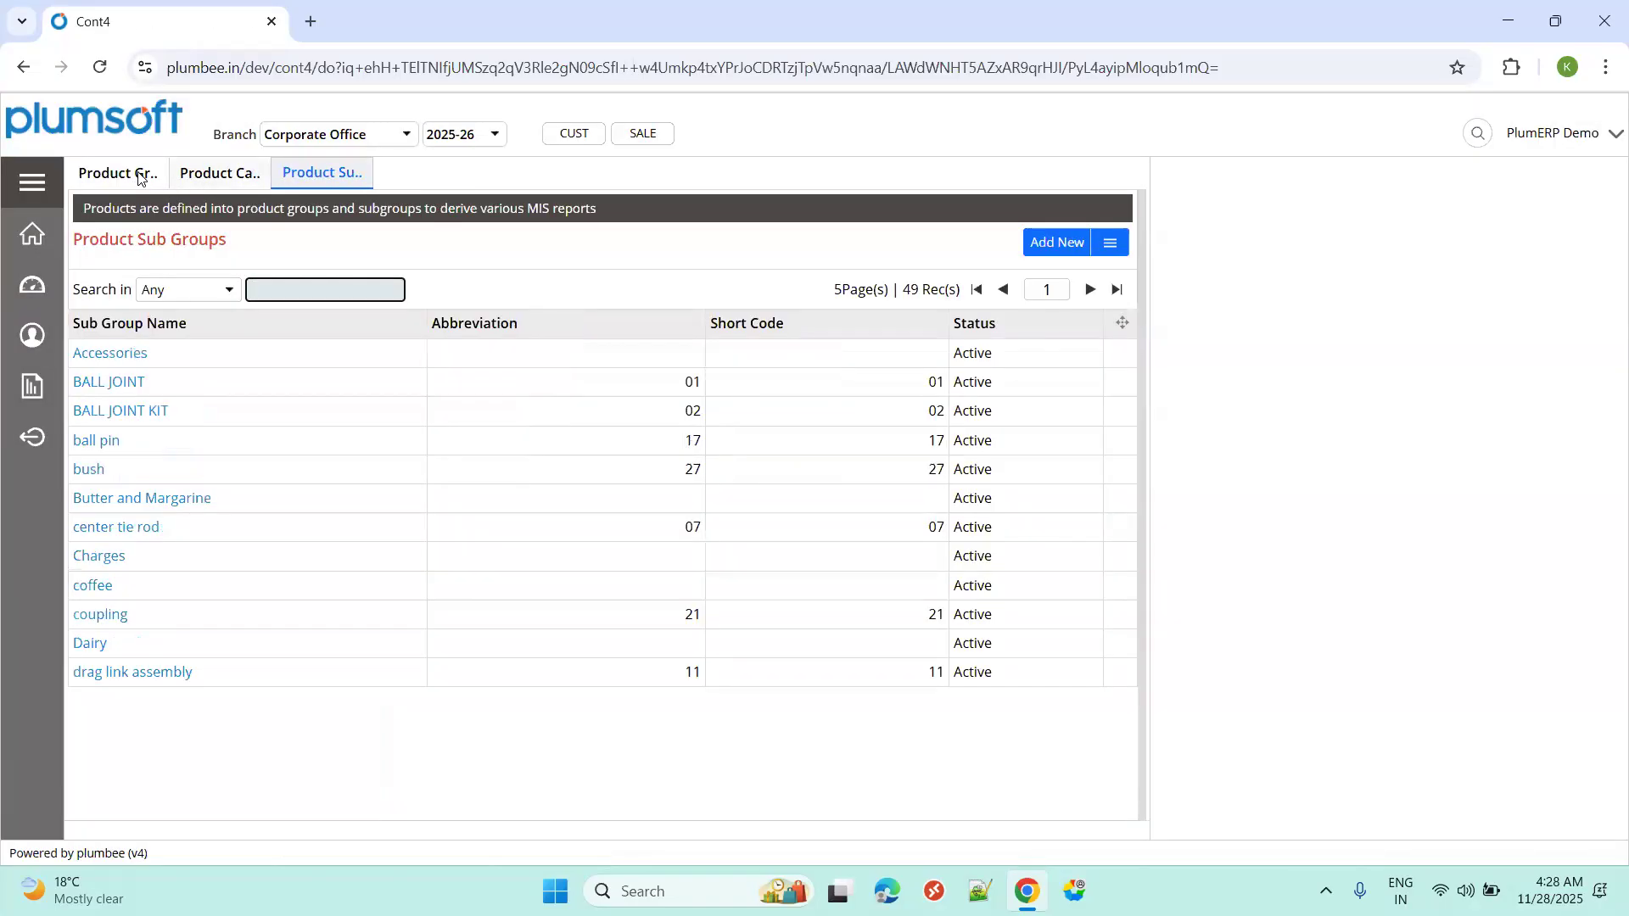
pyautogui.click(140, 176)
pyautogui.click(1050, 223)
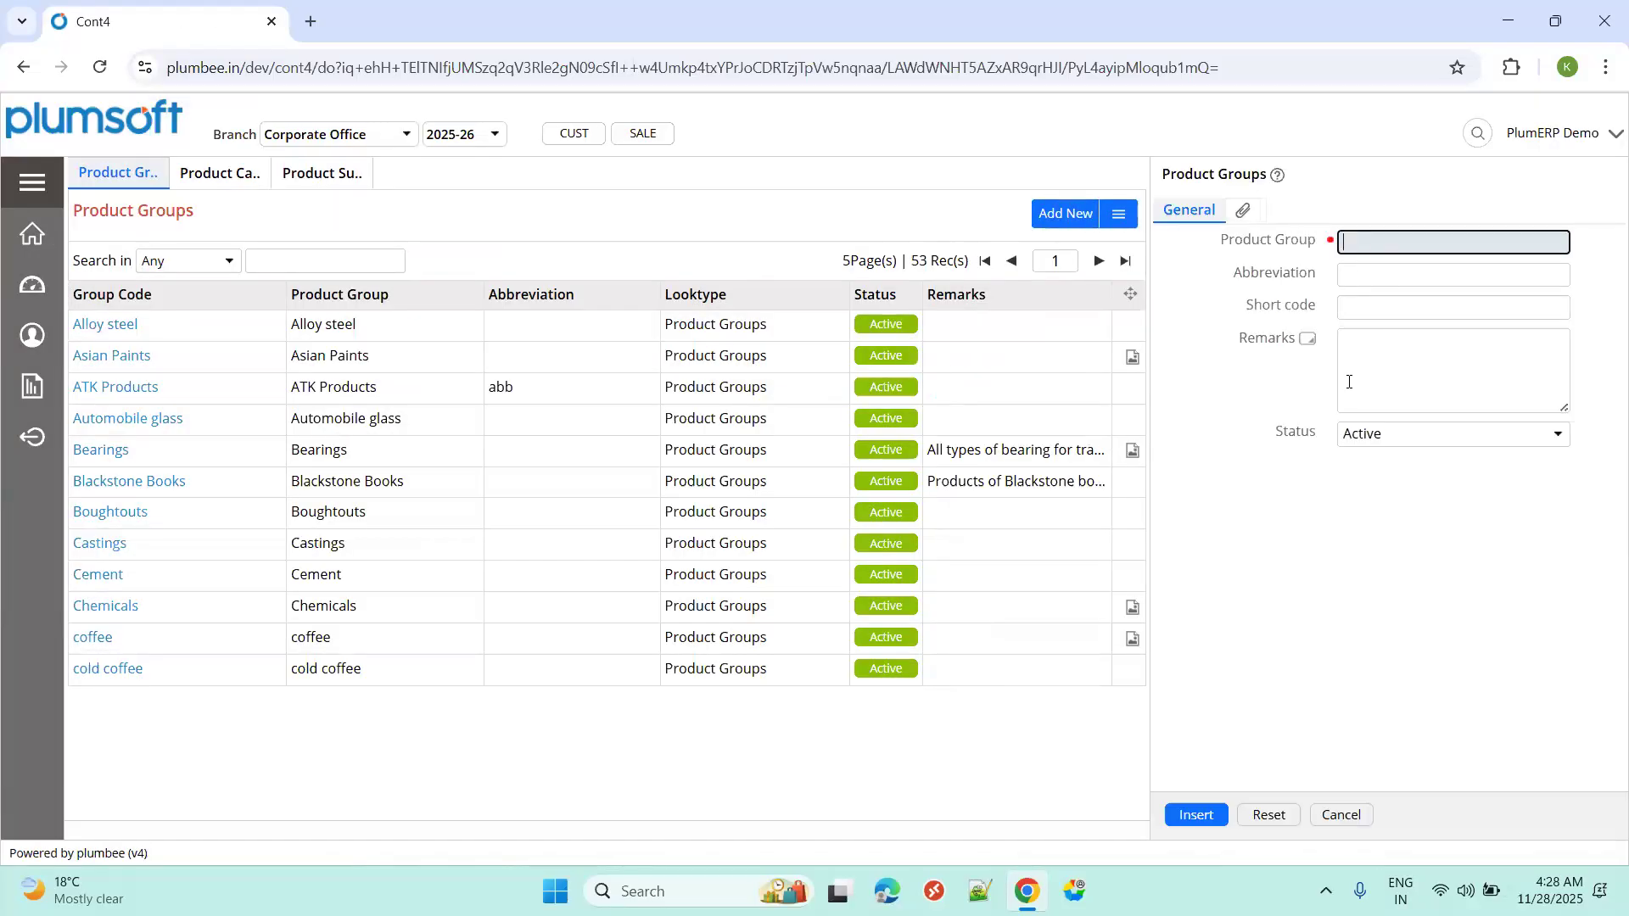
pyautogui.click(36, 186)
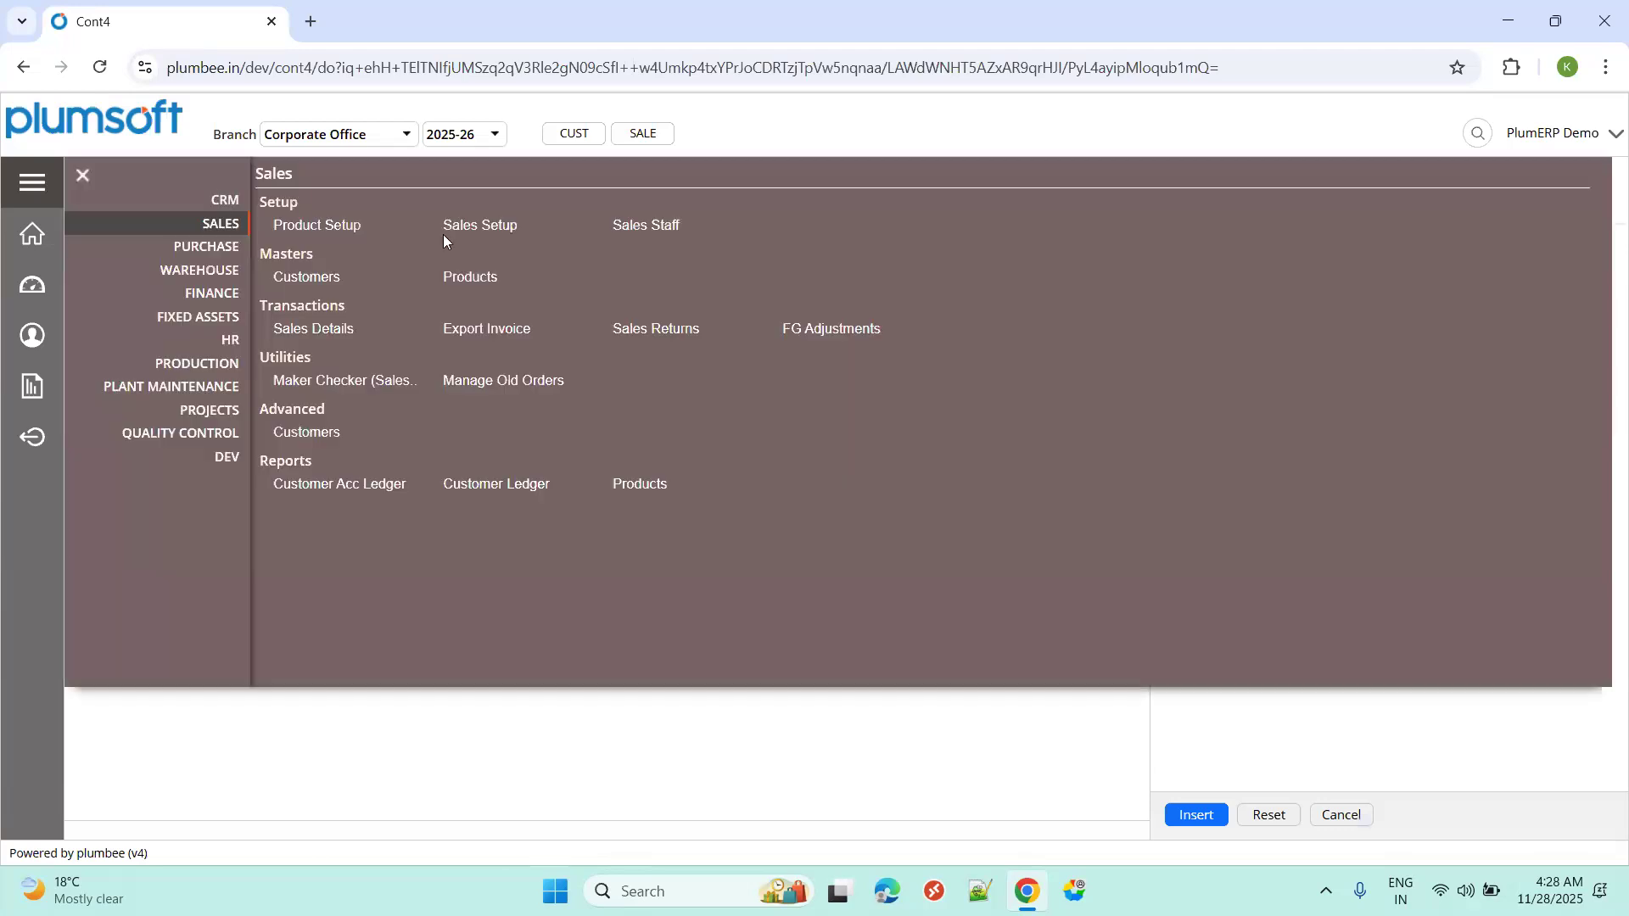
# Review the Sales Setup lists: customer categories, price groups, location groups and payment terms.
pyautogui.click(469, 282)
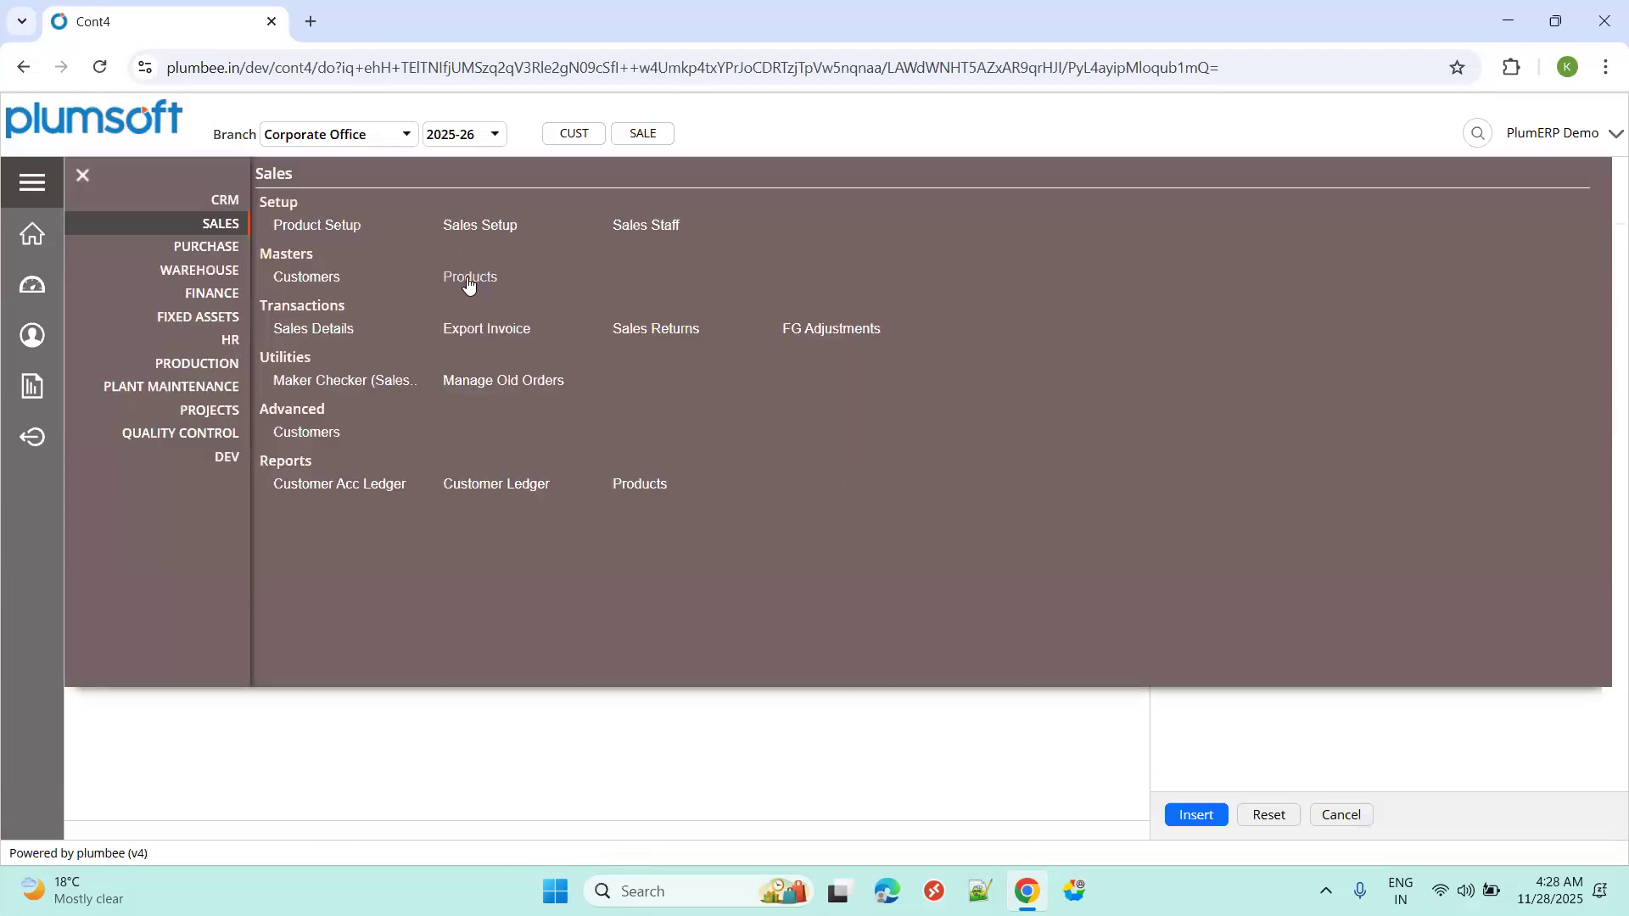
pyautogui.click(460, 227)
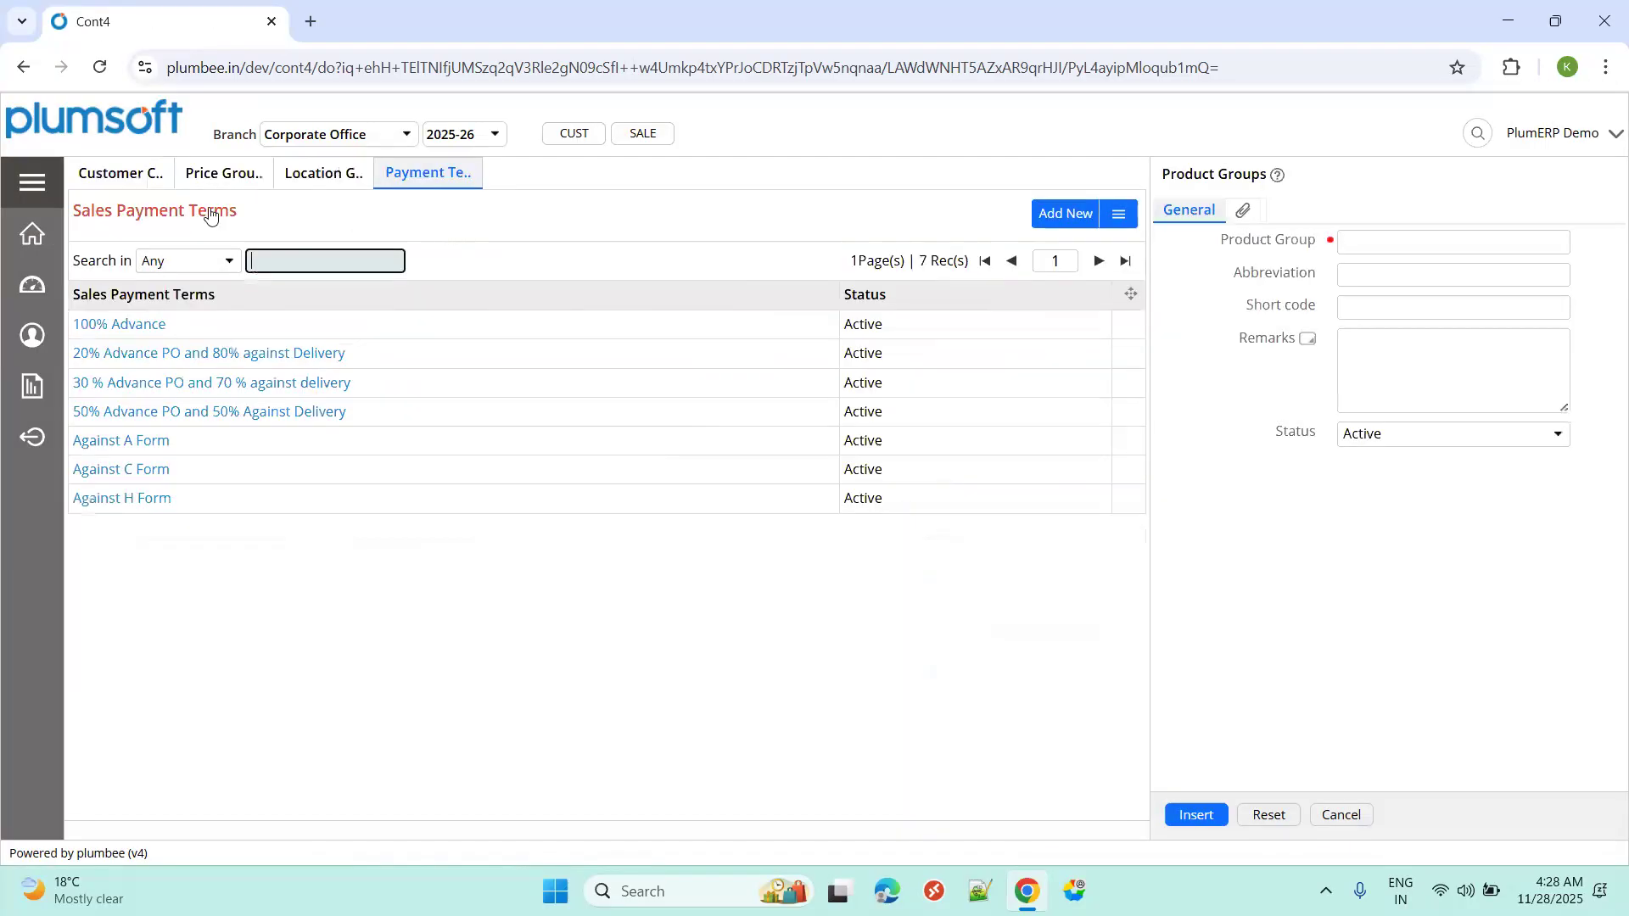
pyautogui.click(140, 178)
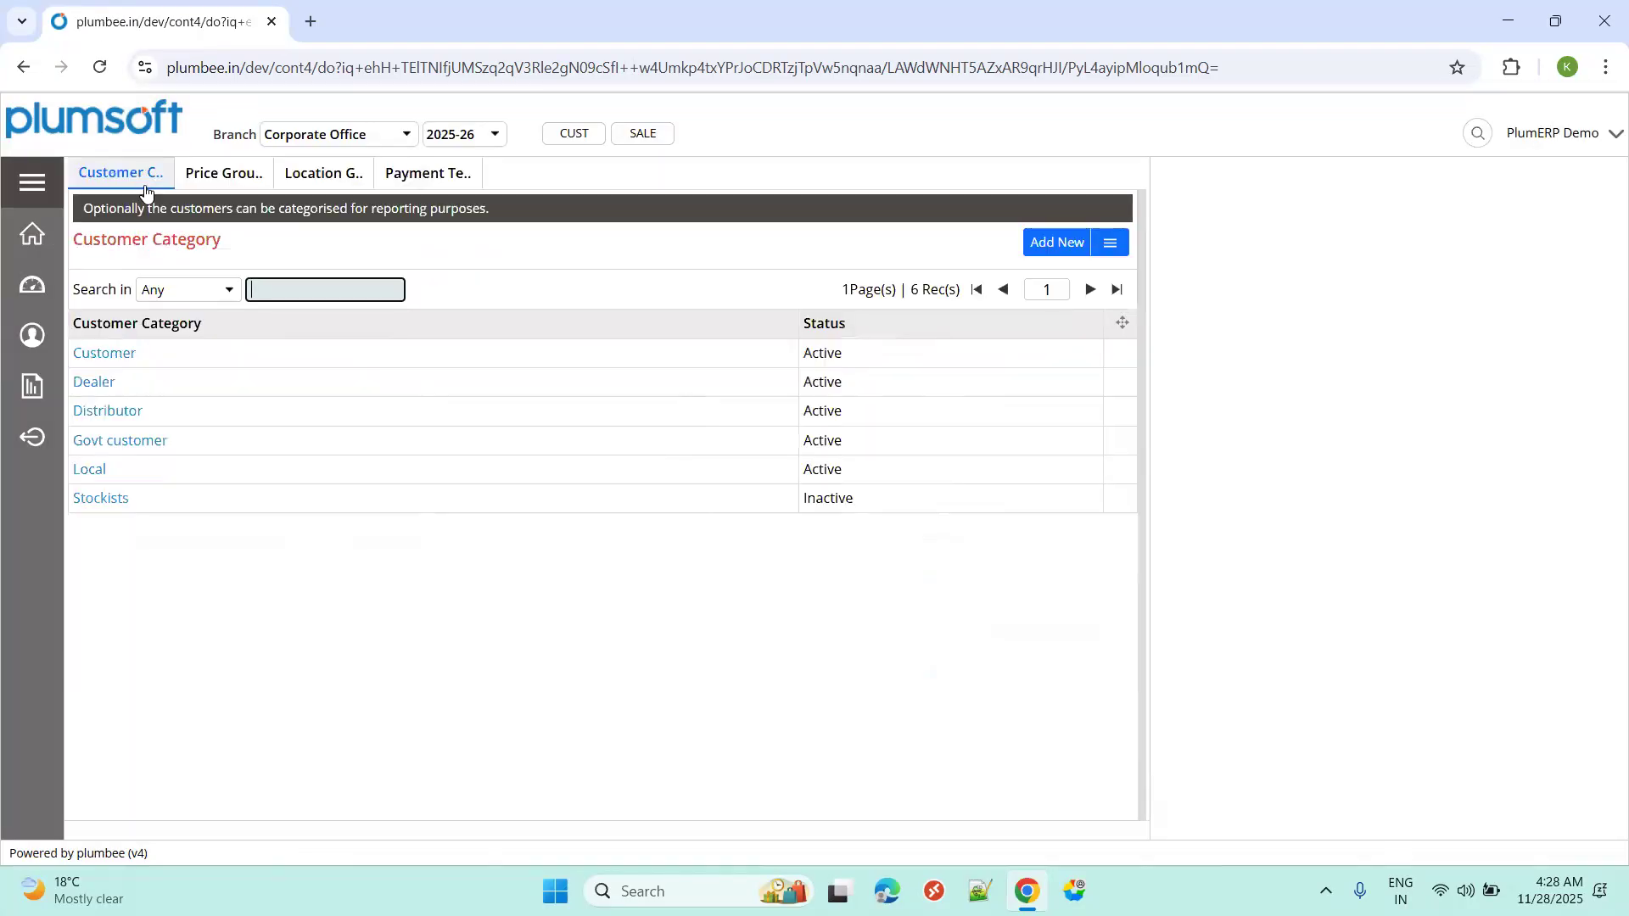
pyautogui.click(225, 177)
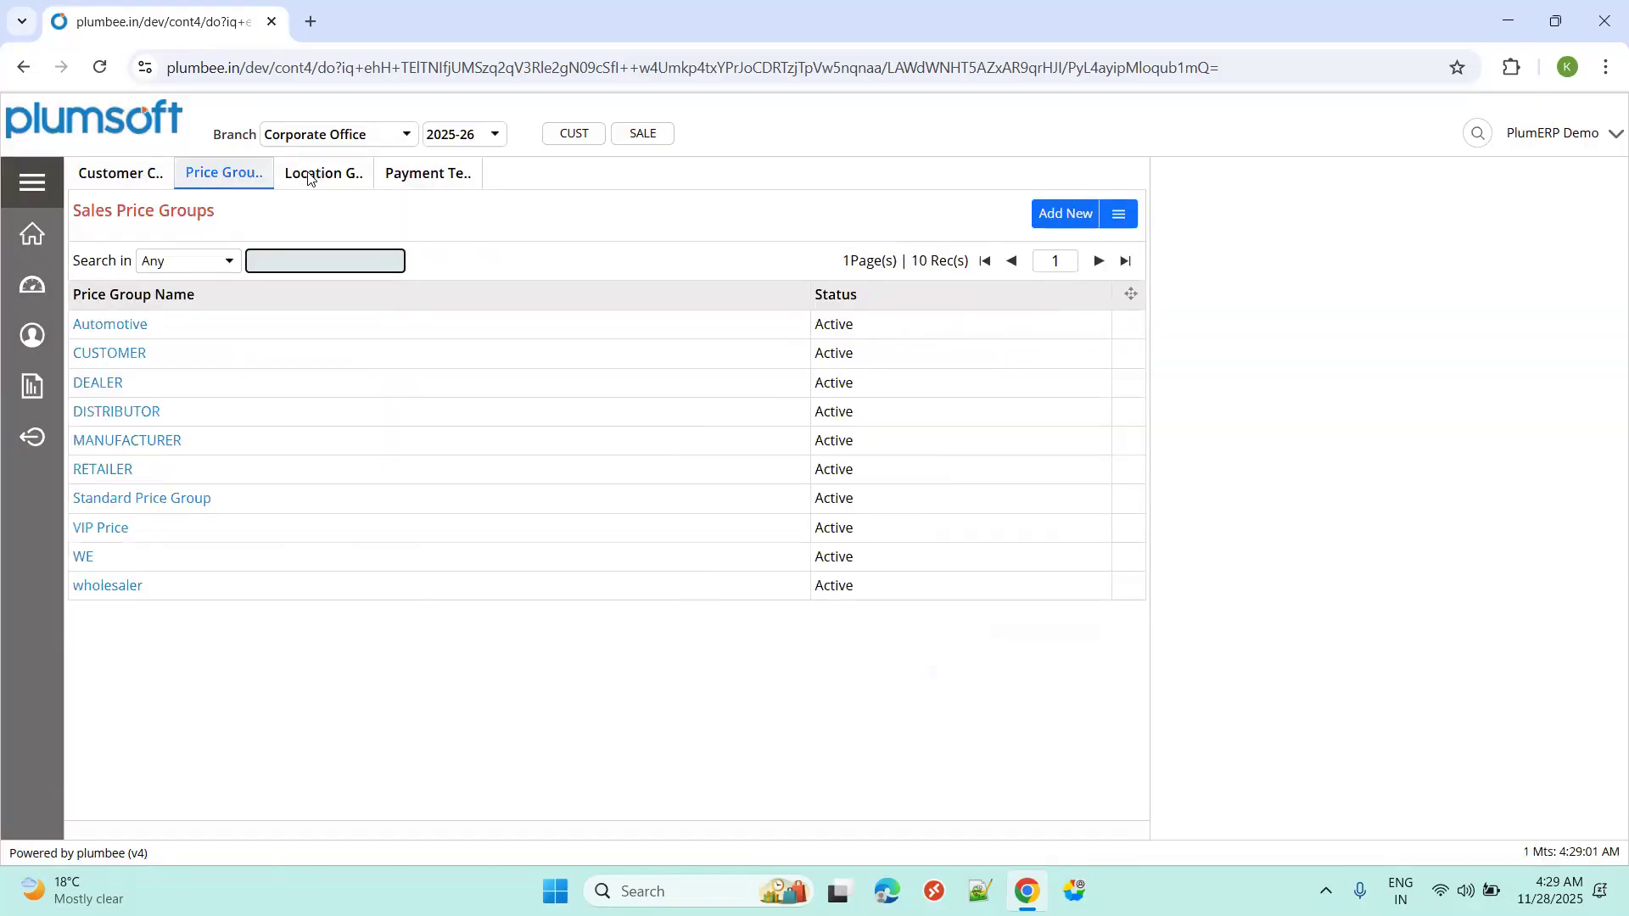
pyautogui.click(310, 176)
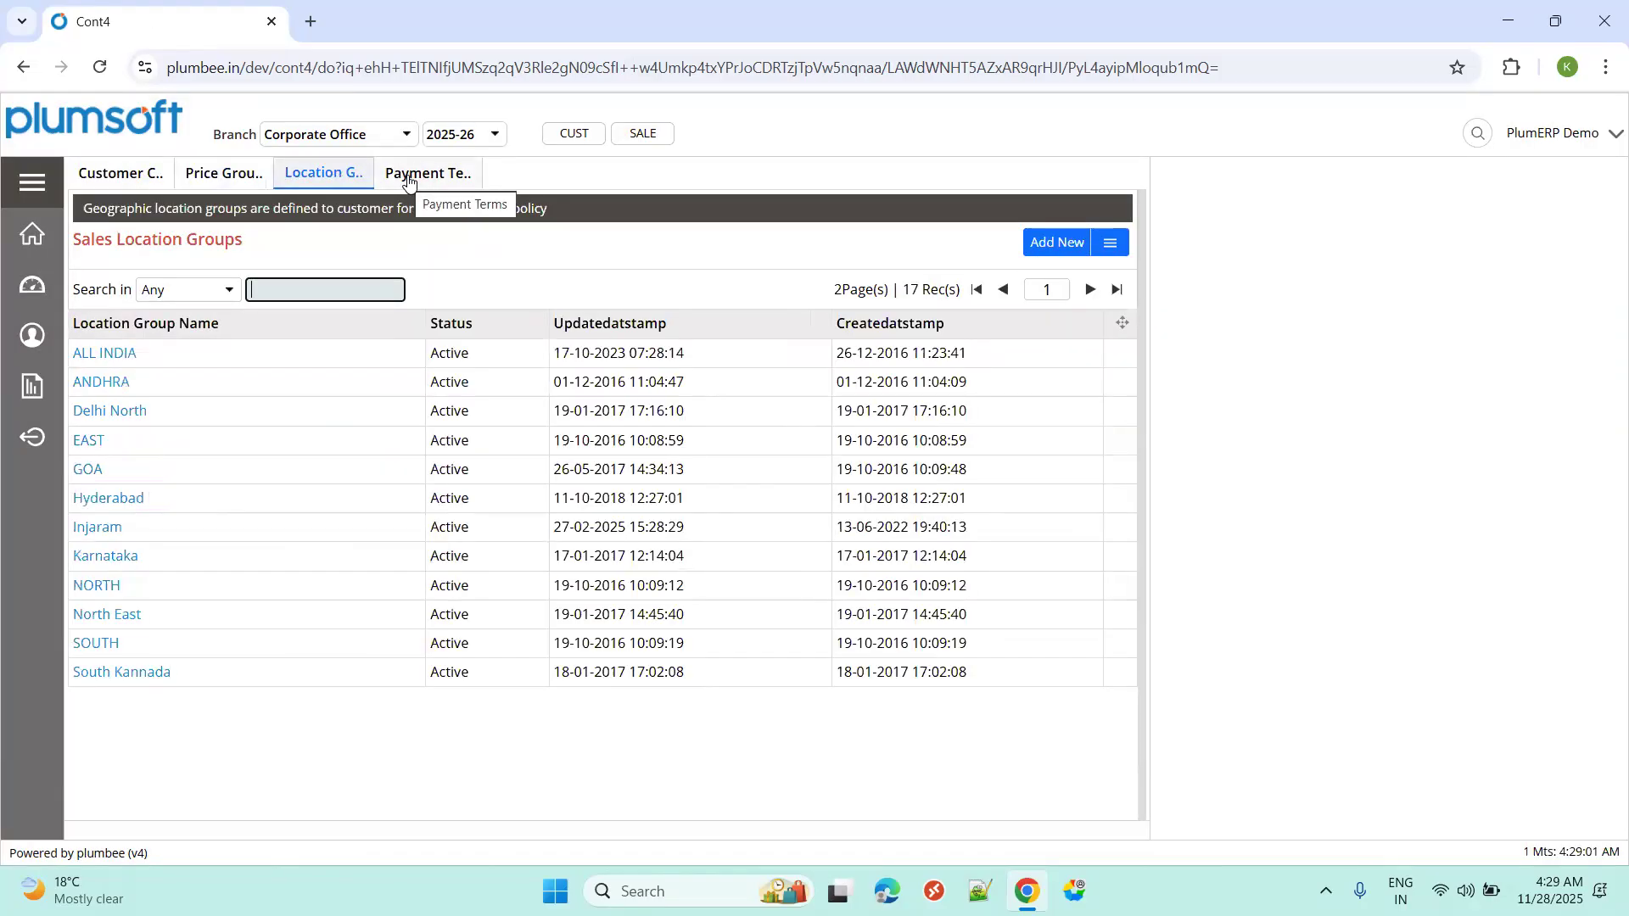
pyautogui.click(415, 170)
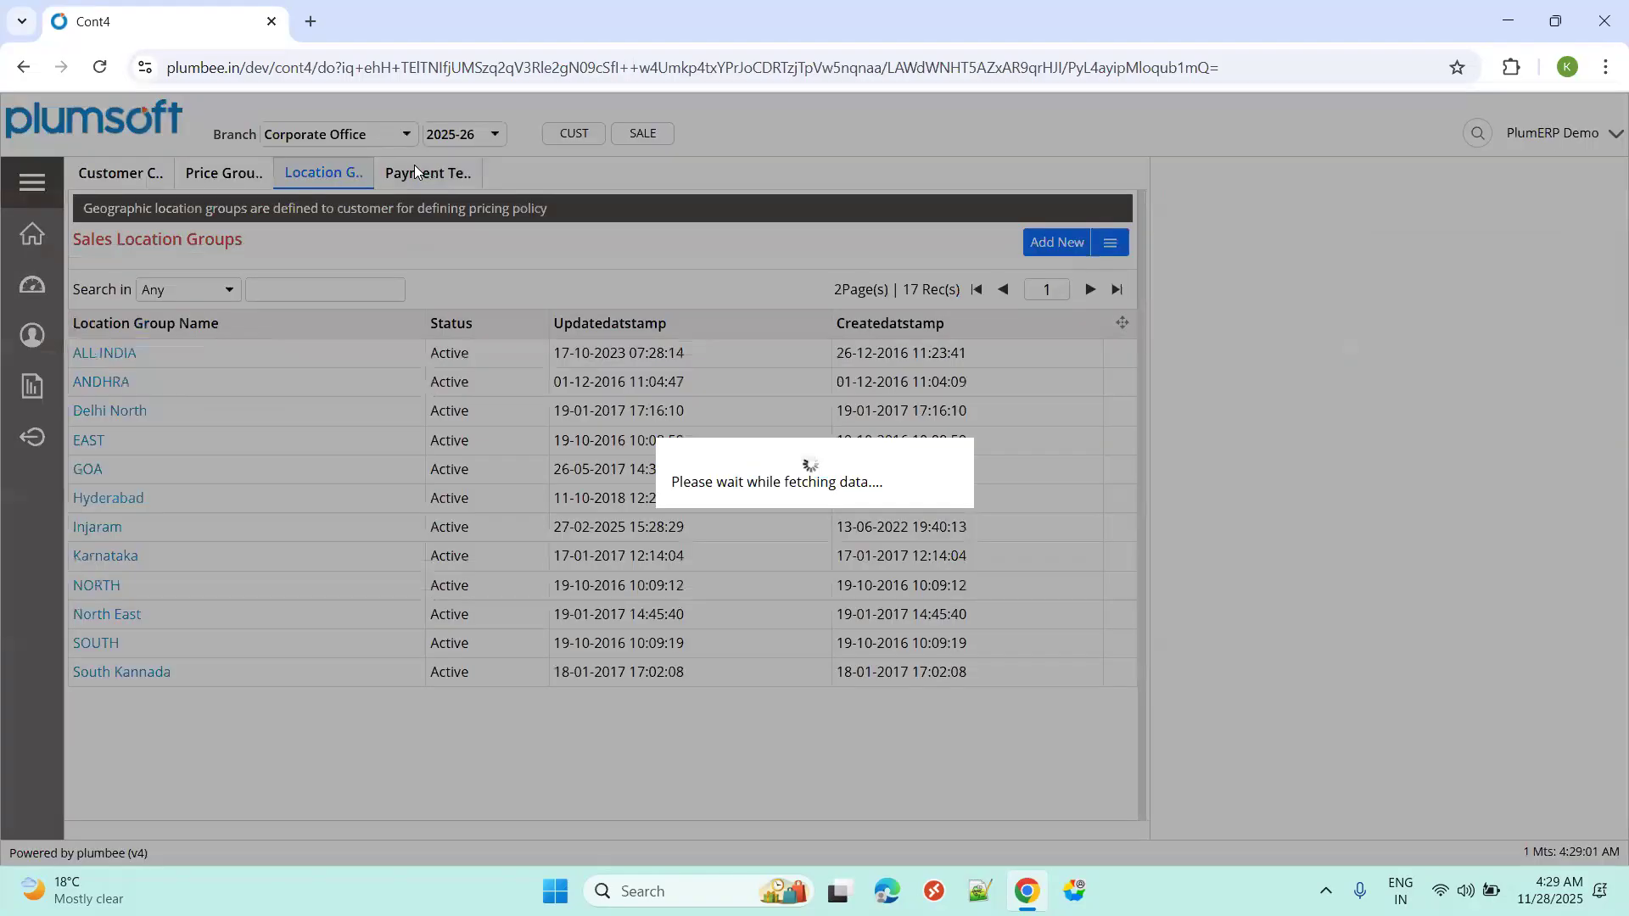
pyautogui.click(34, 182)
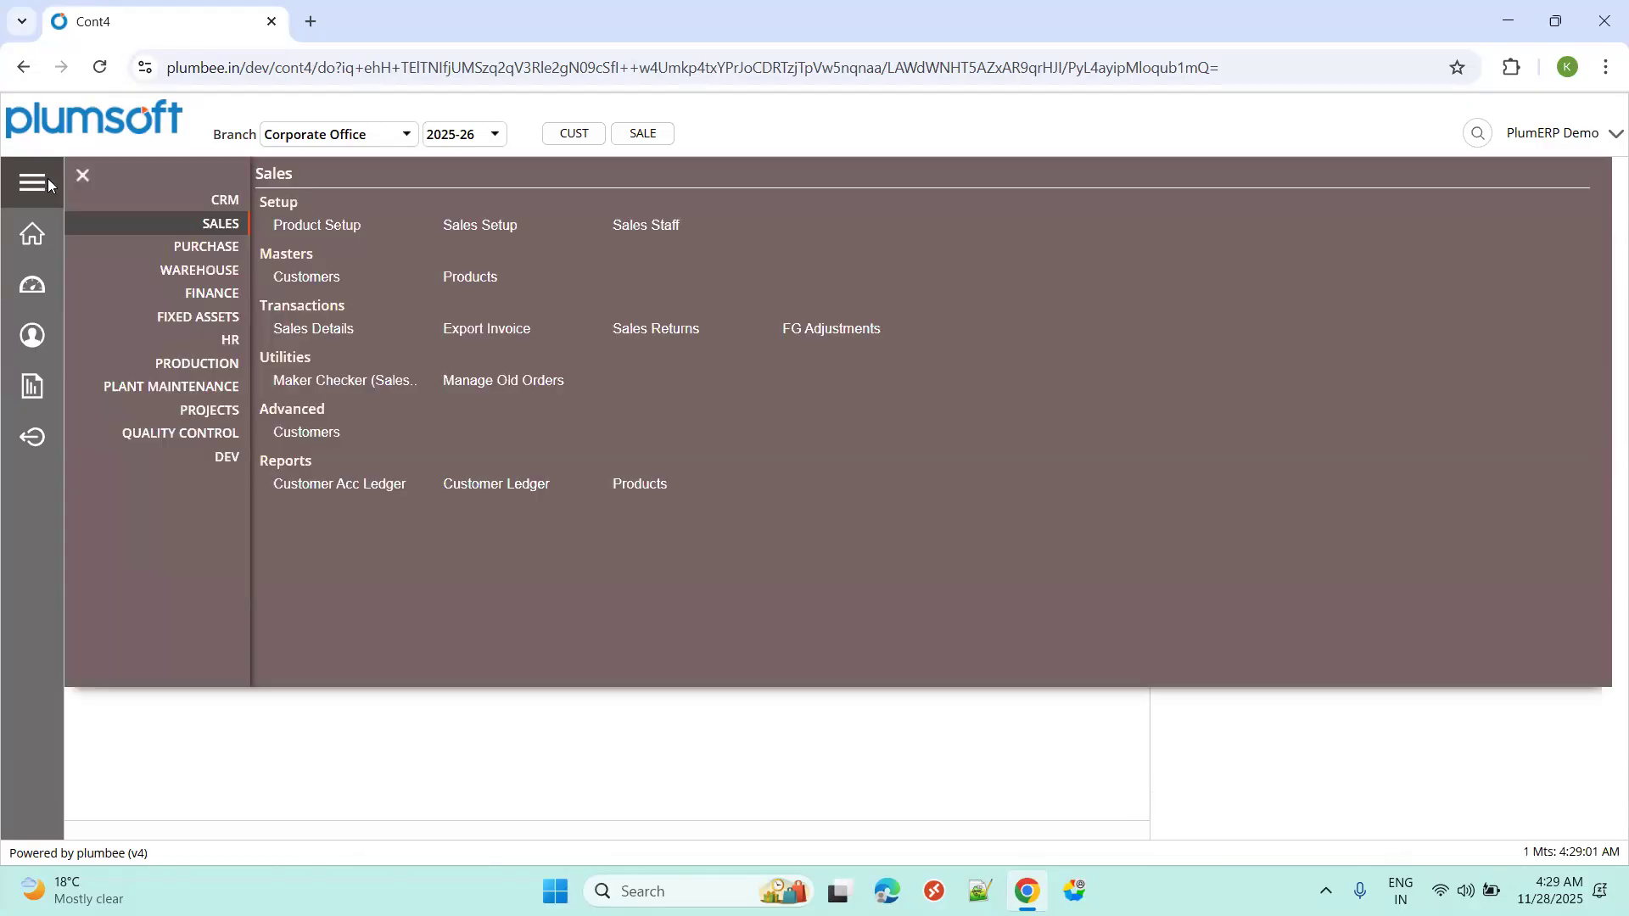
# Open the 215-record Customers list and inspect a new customer's General, Info and Contact tabs.
pyautogui.click(310, 280)
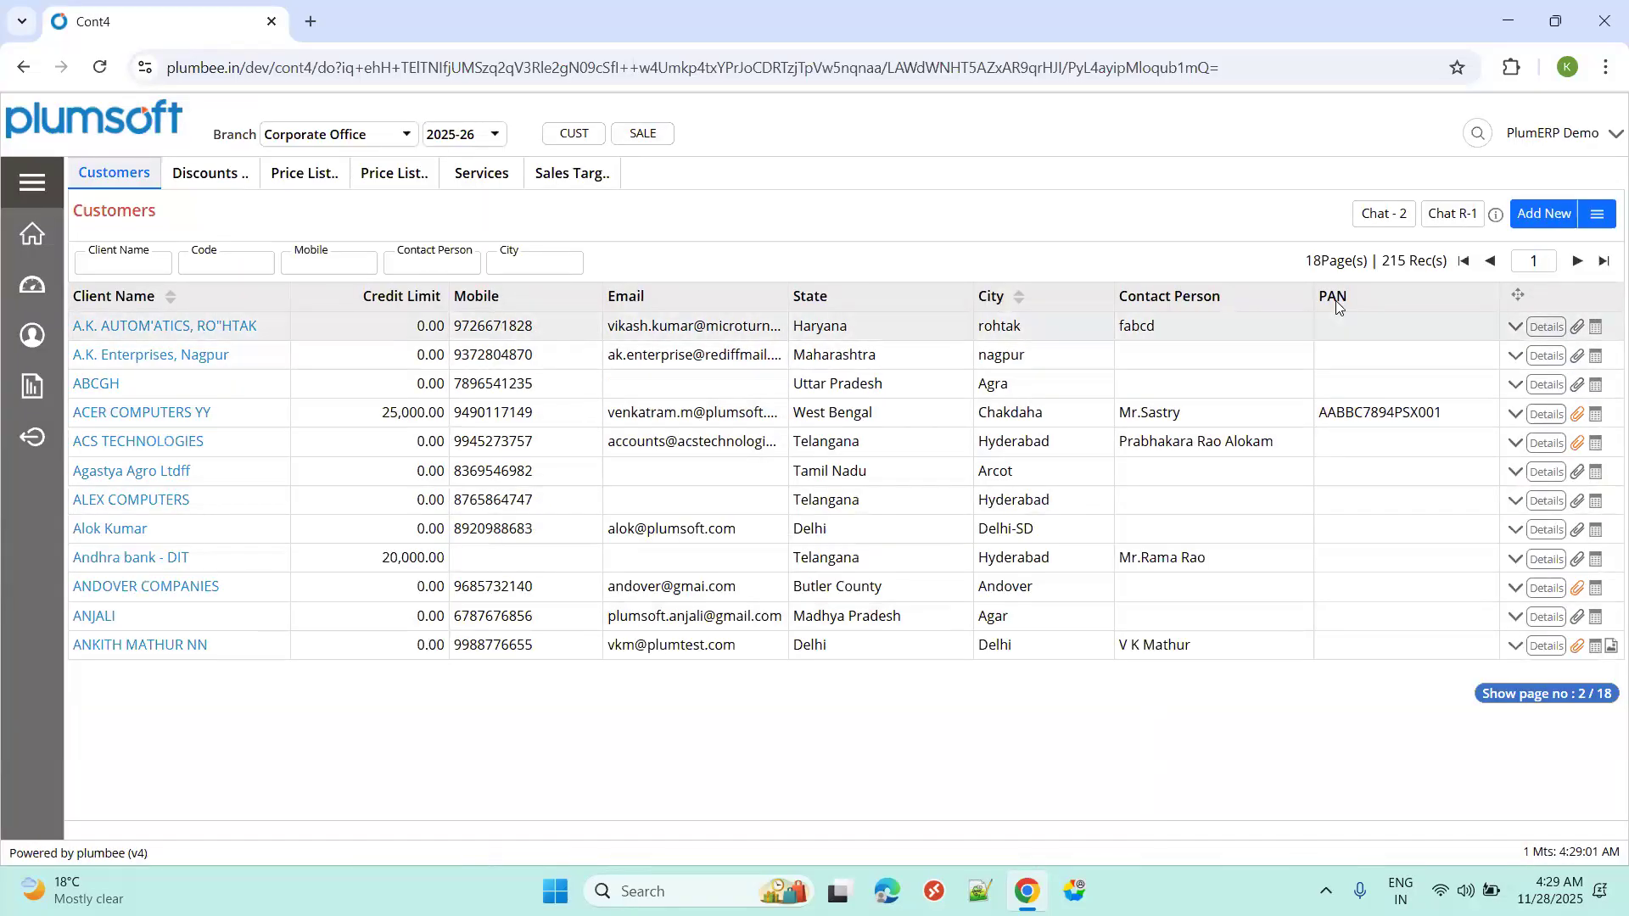
pyautogui.click(1541, 213)
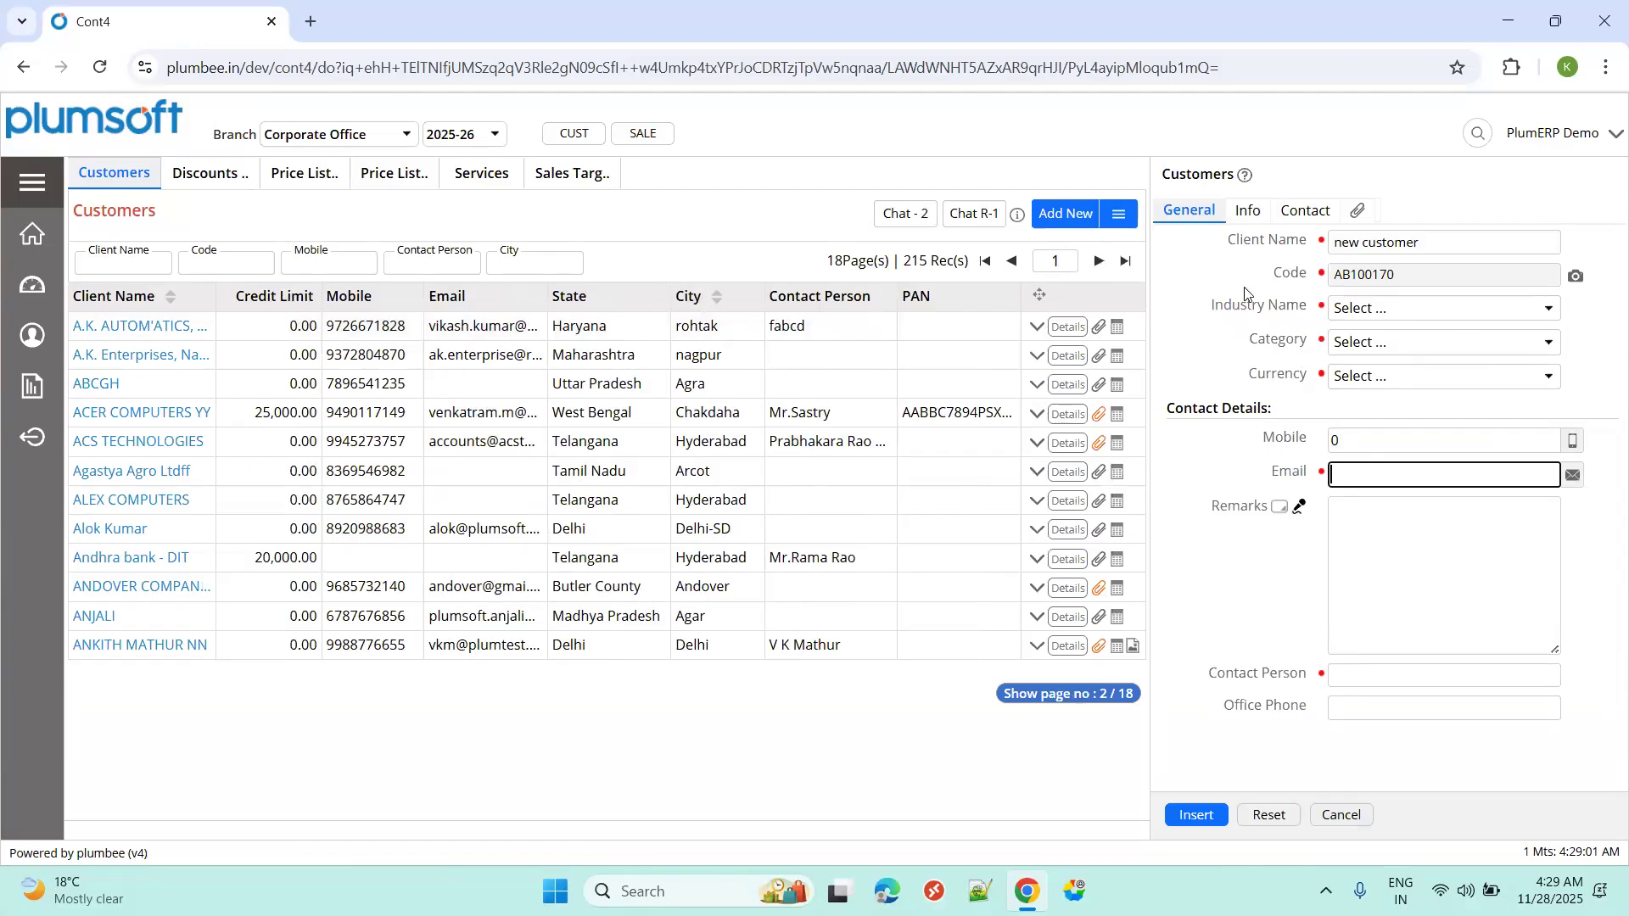
pyautogui.click(1246, 219)
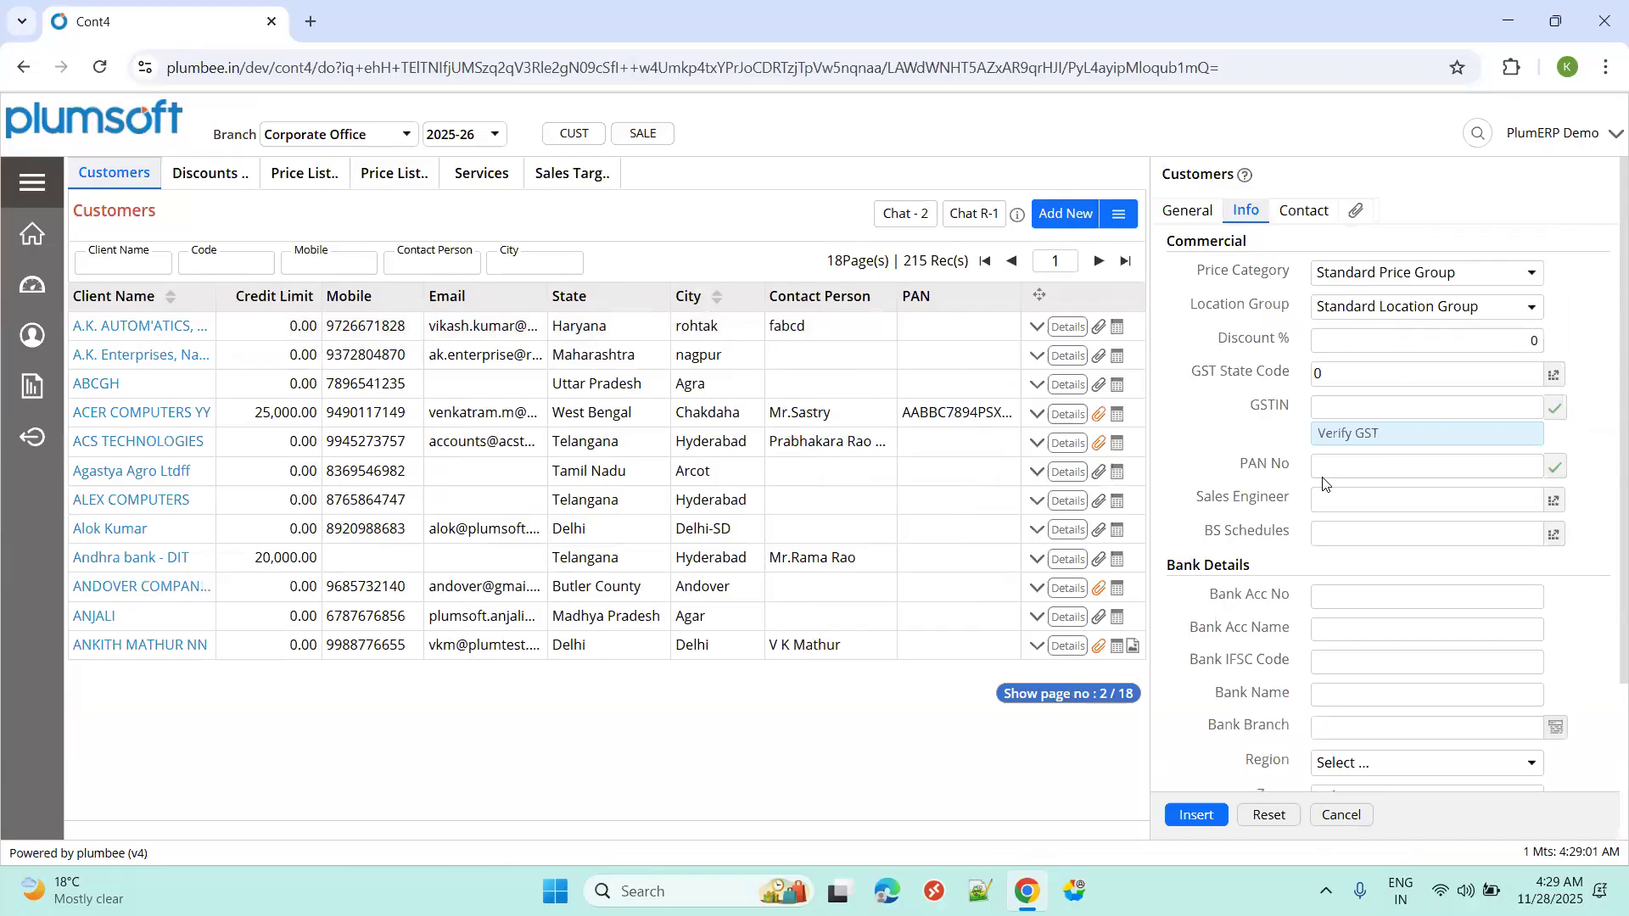
pyautogui.click(1305, 219)
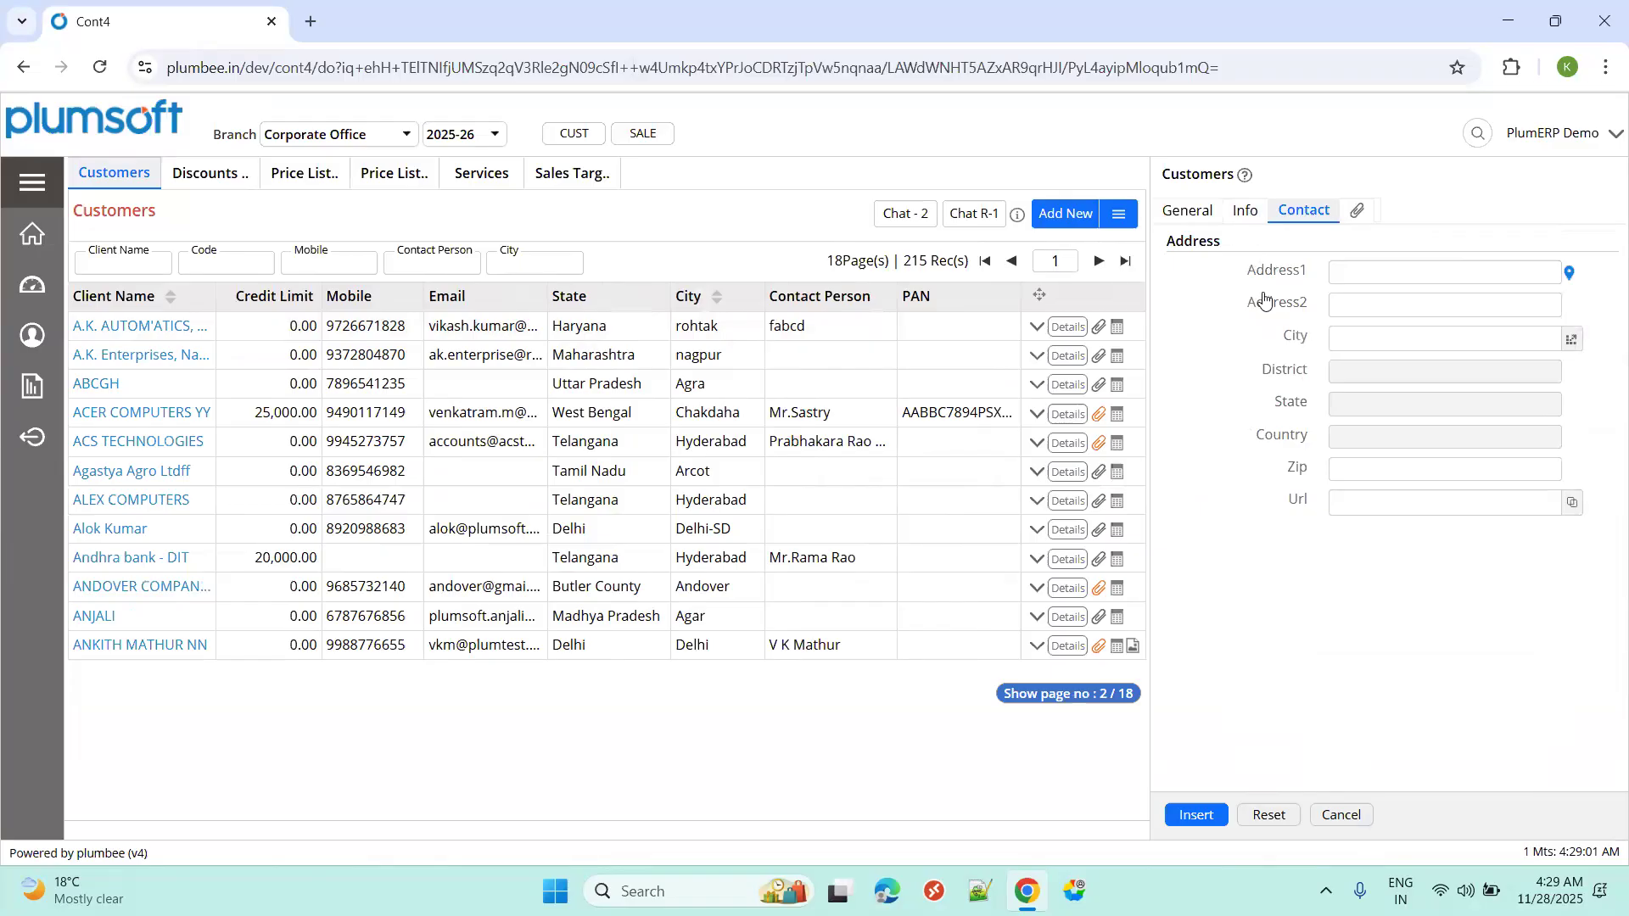
pyautogui.click(157, 270)
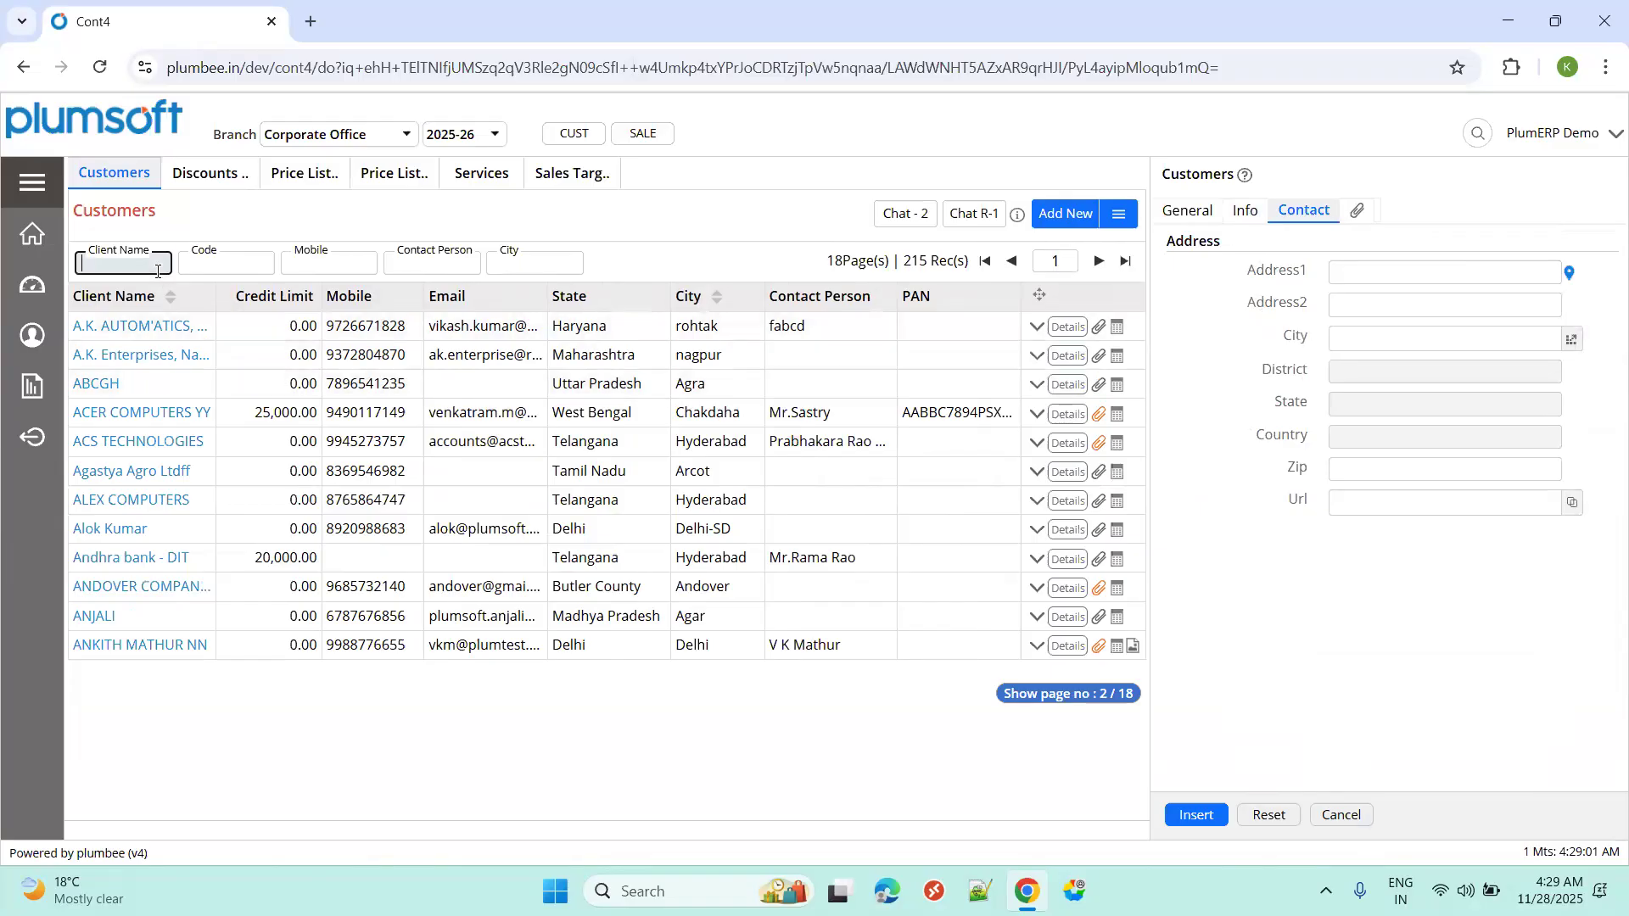
# Filter customers by 'hp comp' and open the HP Computers record.
pyautogui.write('hpe co')
pyautogui.press('BackSpace')
pyautogui.write('comp')
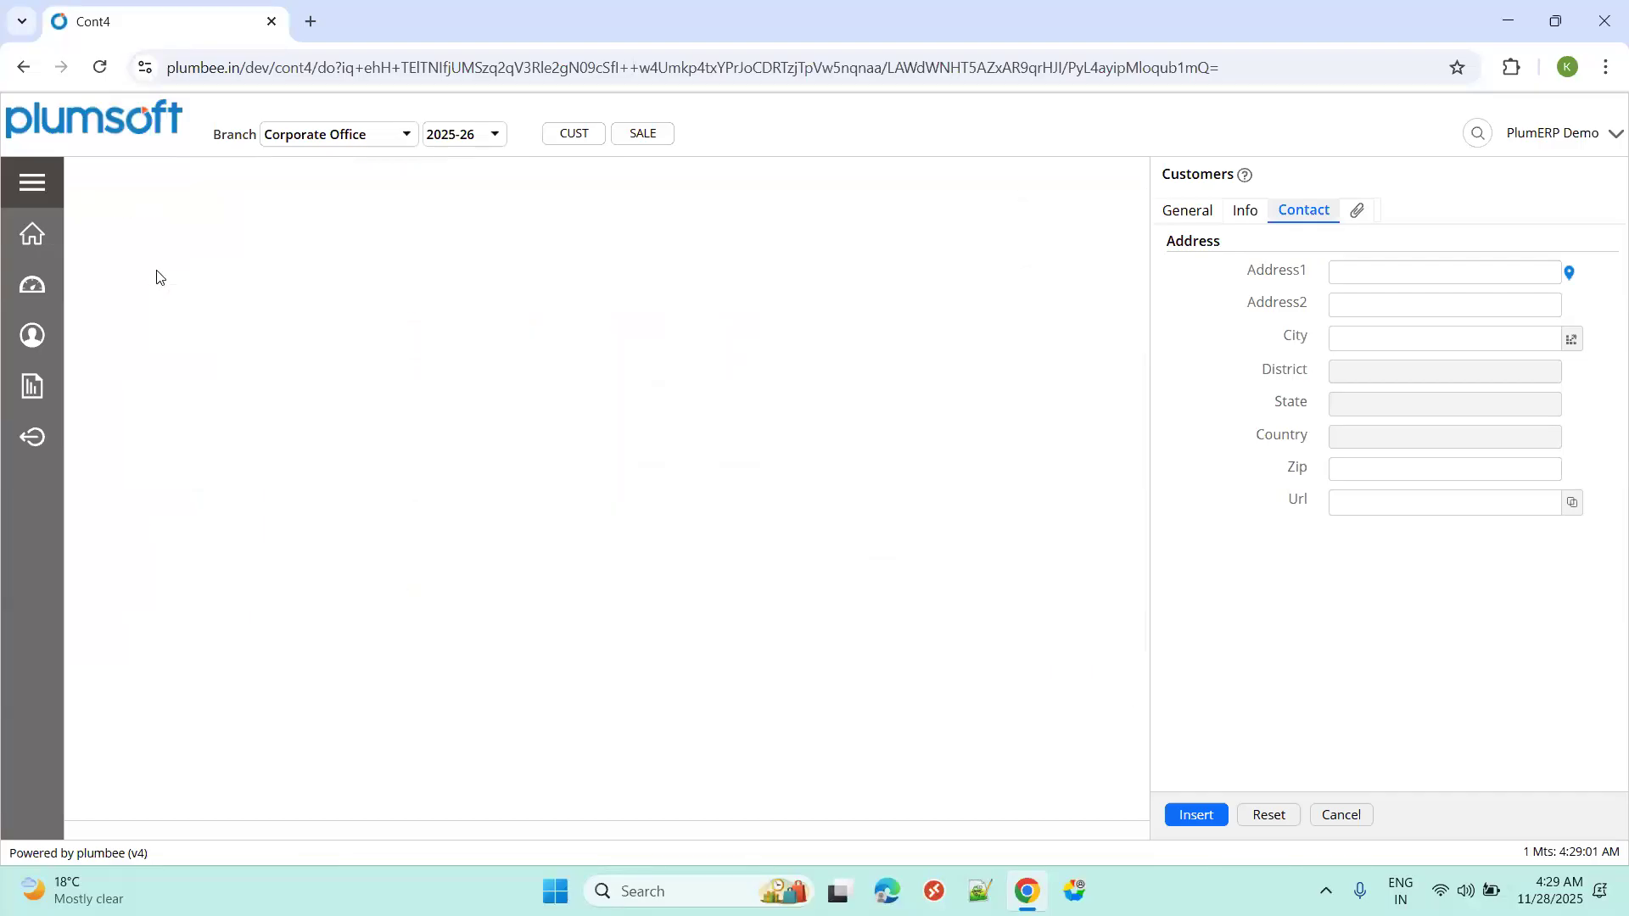
pyautogui.click(139, 326)
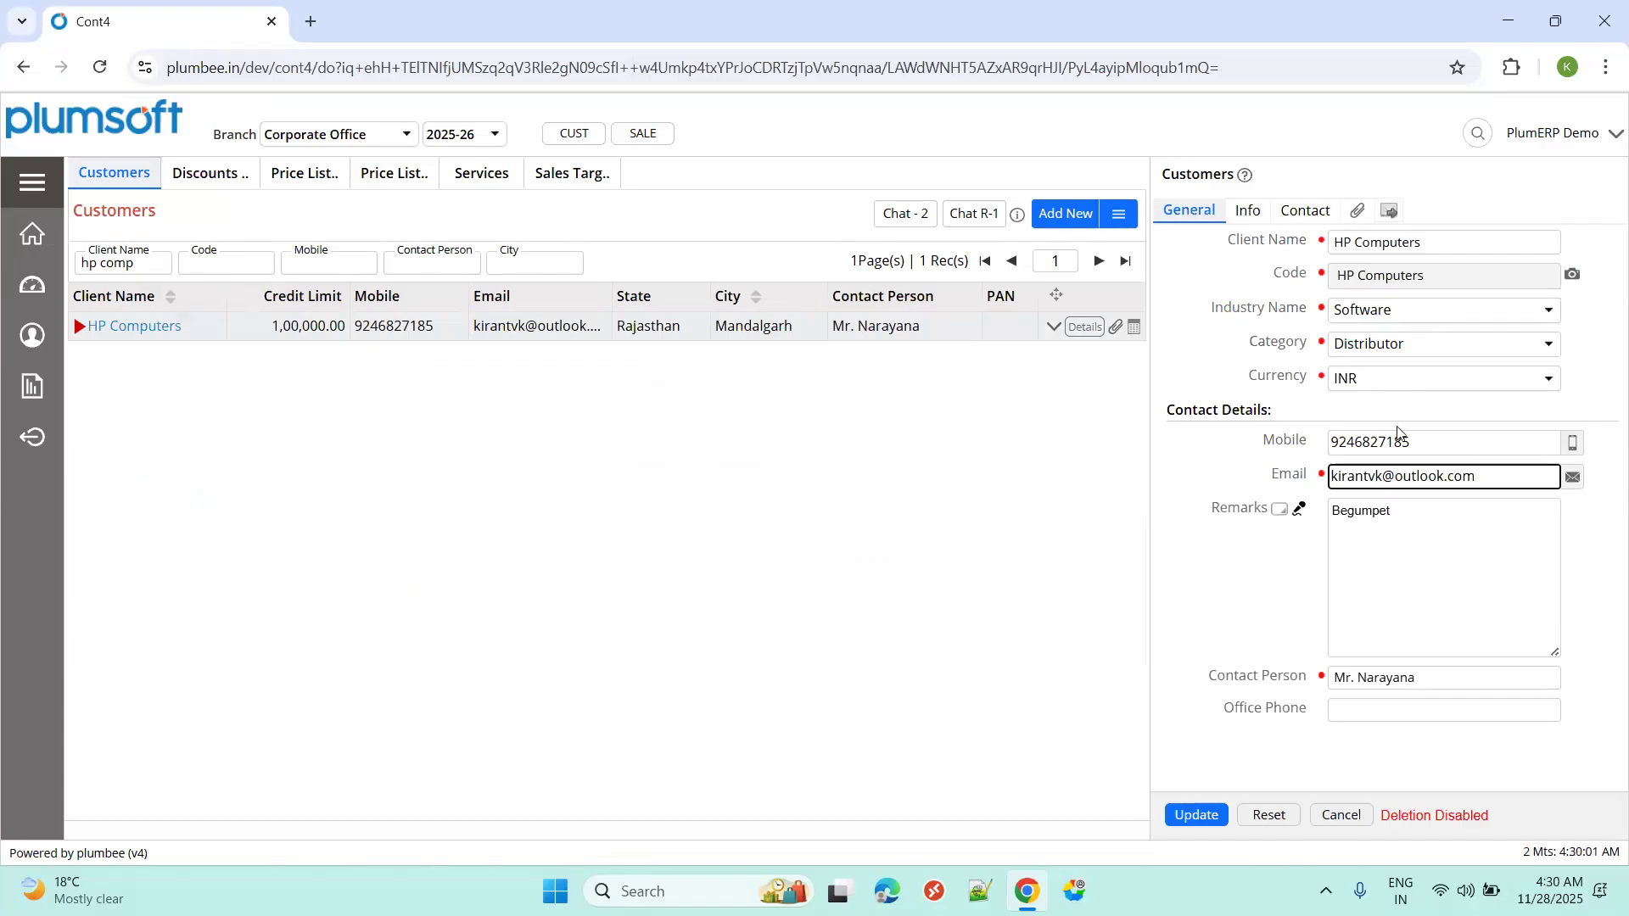
# Review HP Computers' commercial and address details, noting its 10% discount.
pyautogui.click(1247, 213)
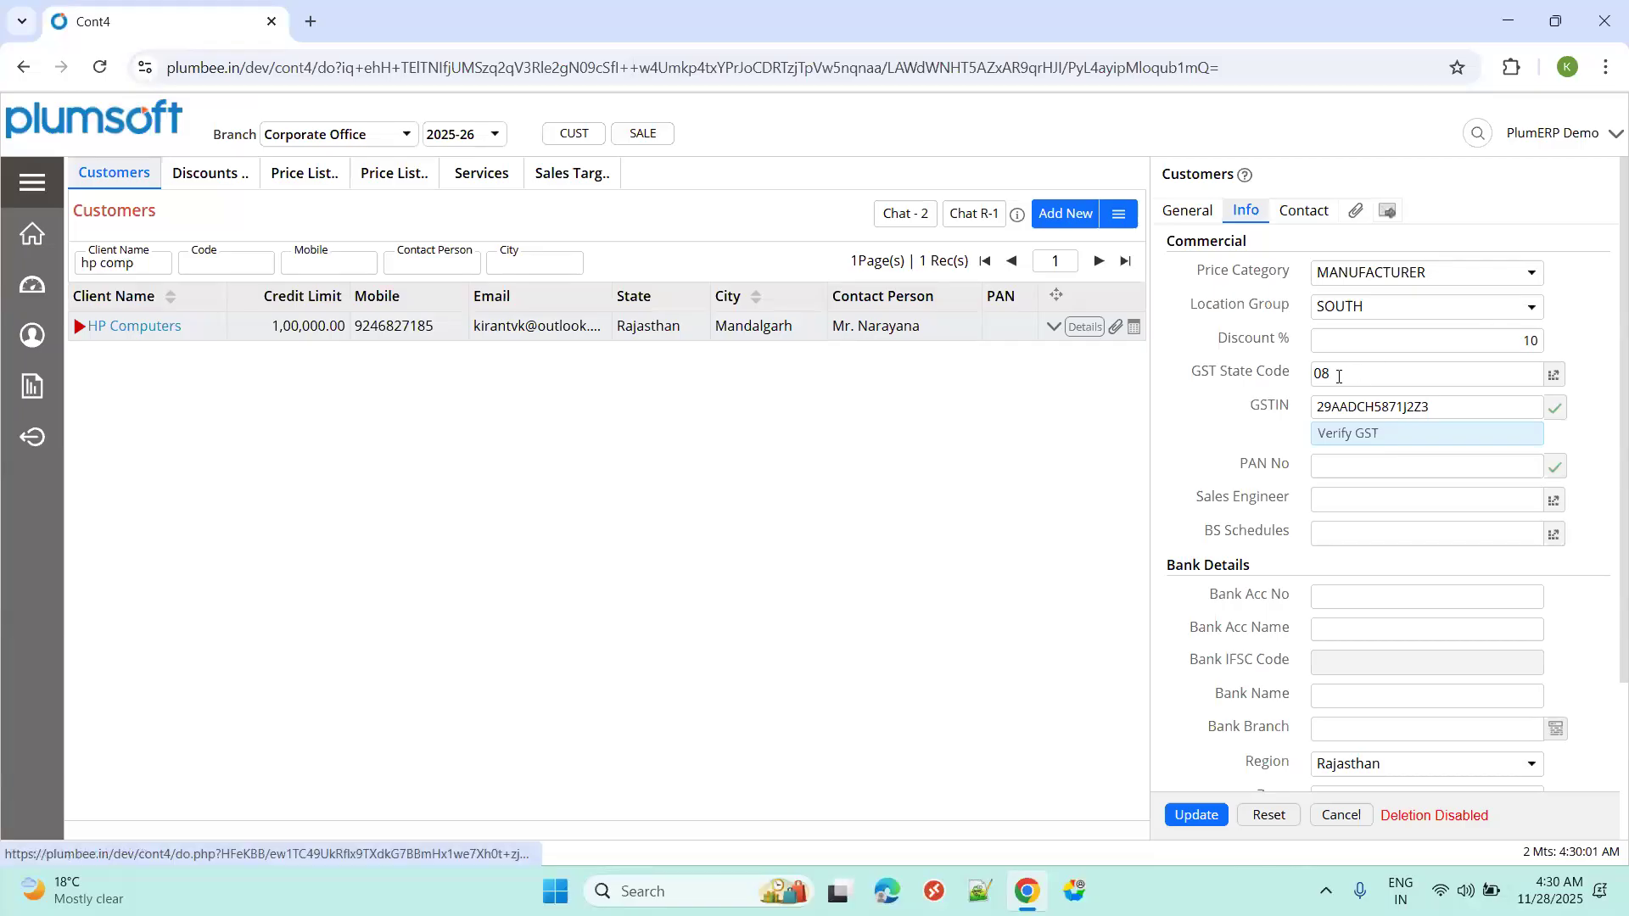
pyautogui.click(1290, 214)
pyautogui.click(1255, 216)
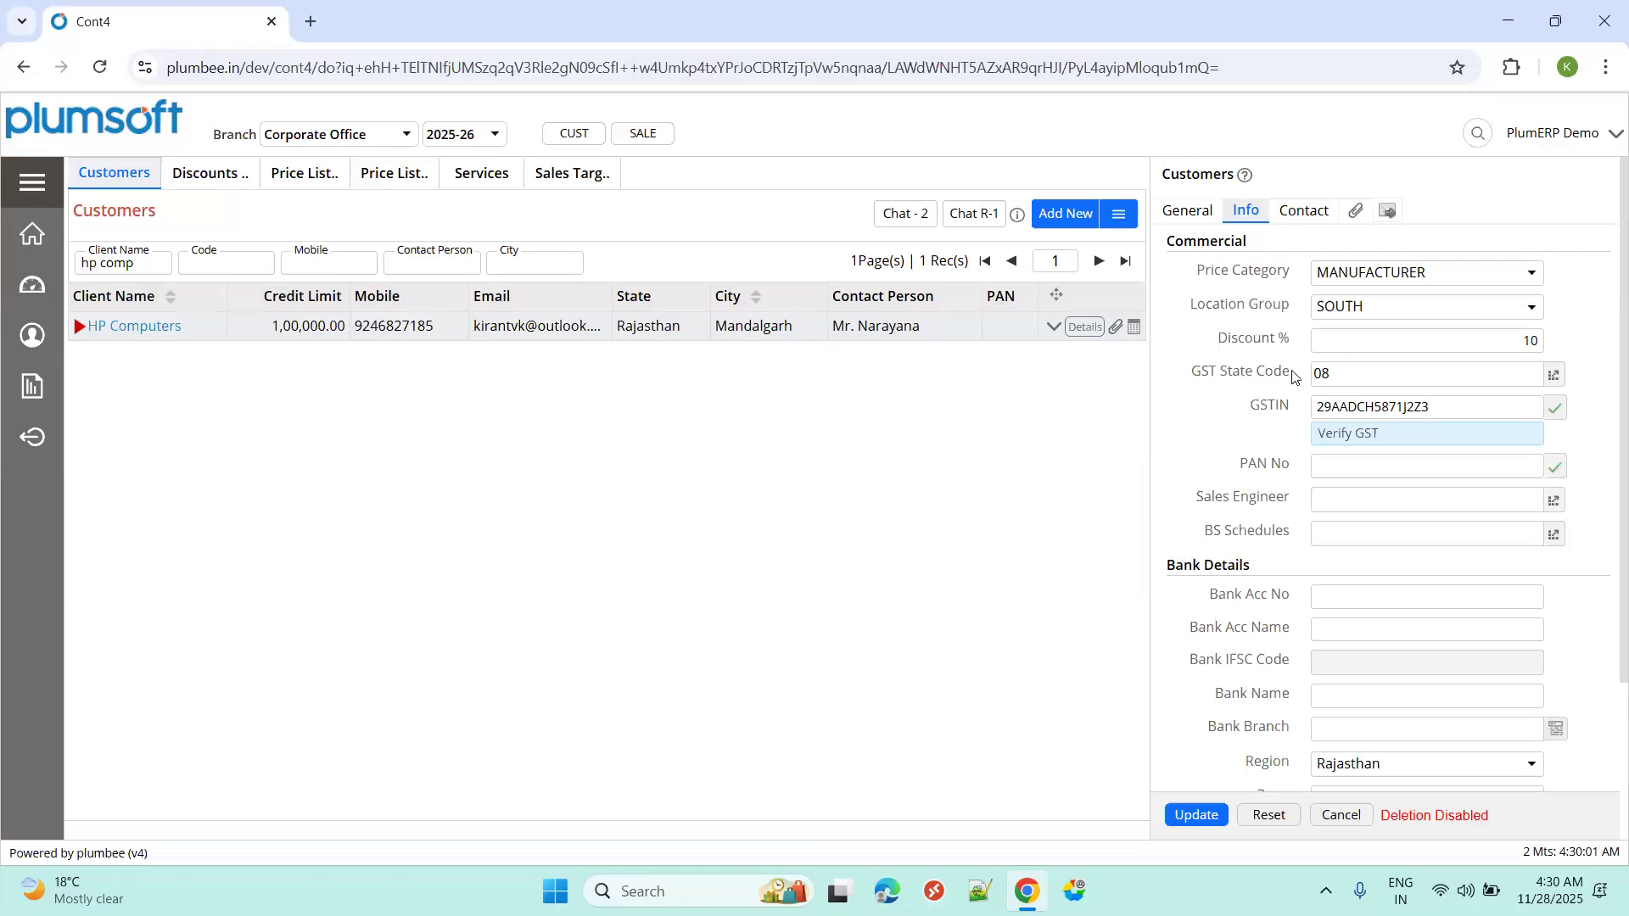
pyautogui.click(1425, 350)
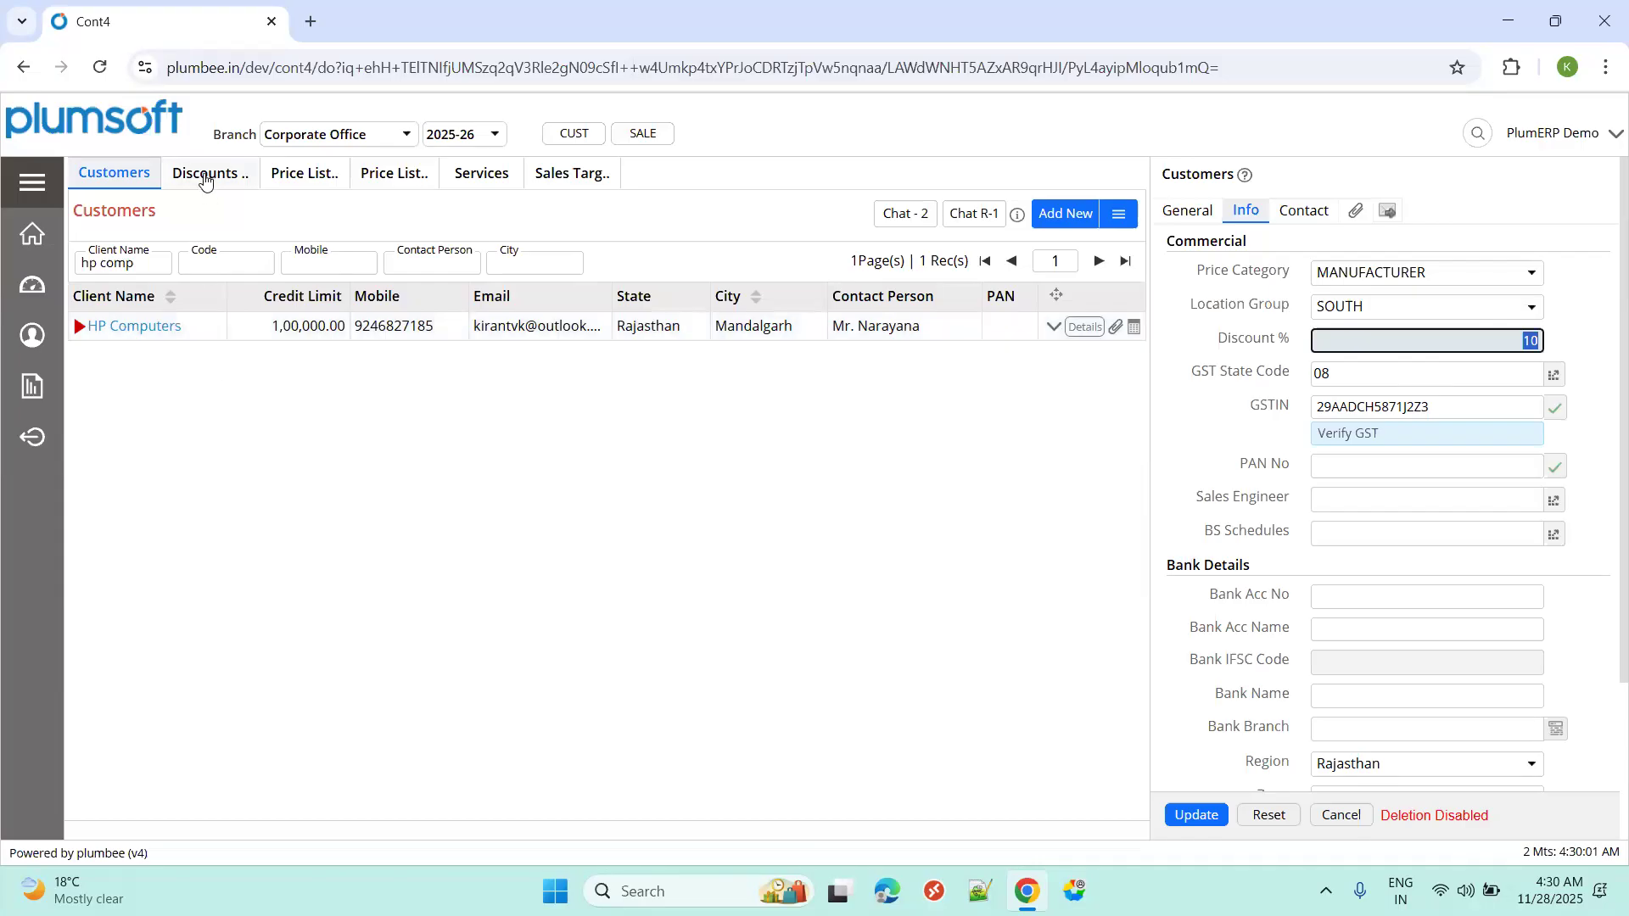
# In the Discounts master, find HP Computers and check its 8.00% discount on Cement - 01.
pyautogui.click(203, 174)
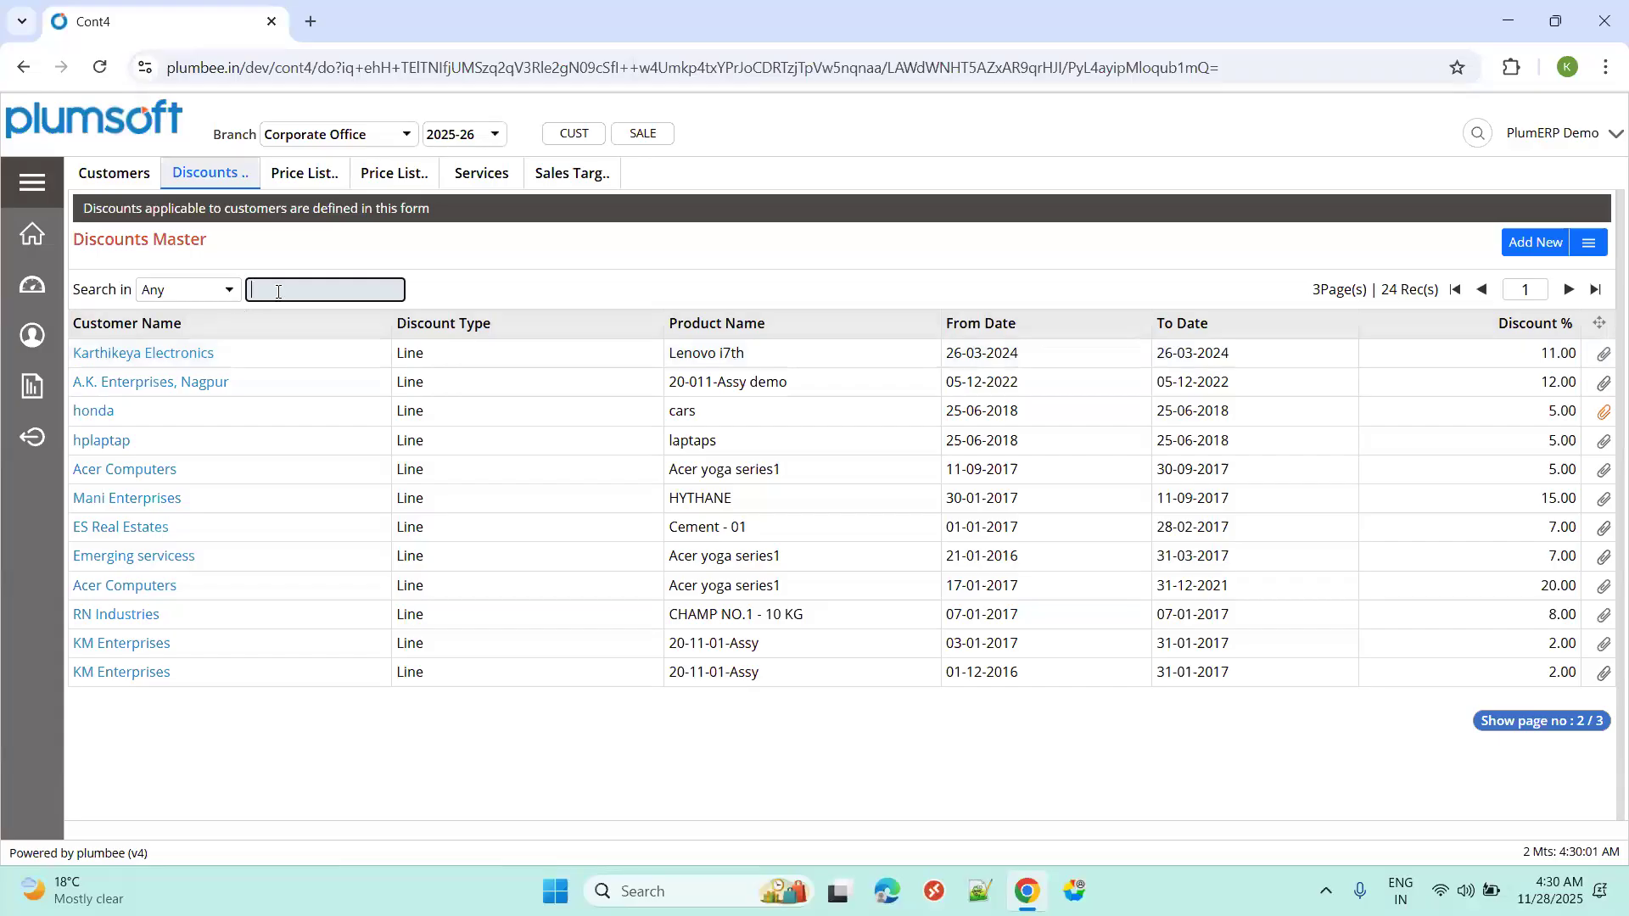
pyautogui.write('om')
pyautogui.press('Return')
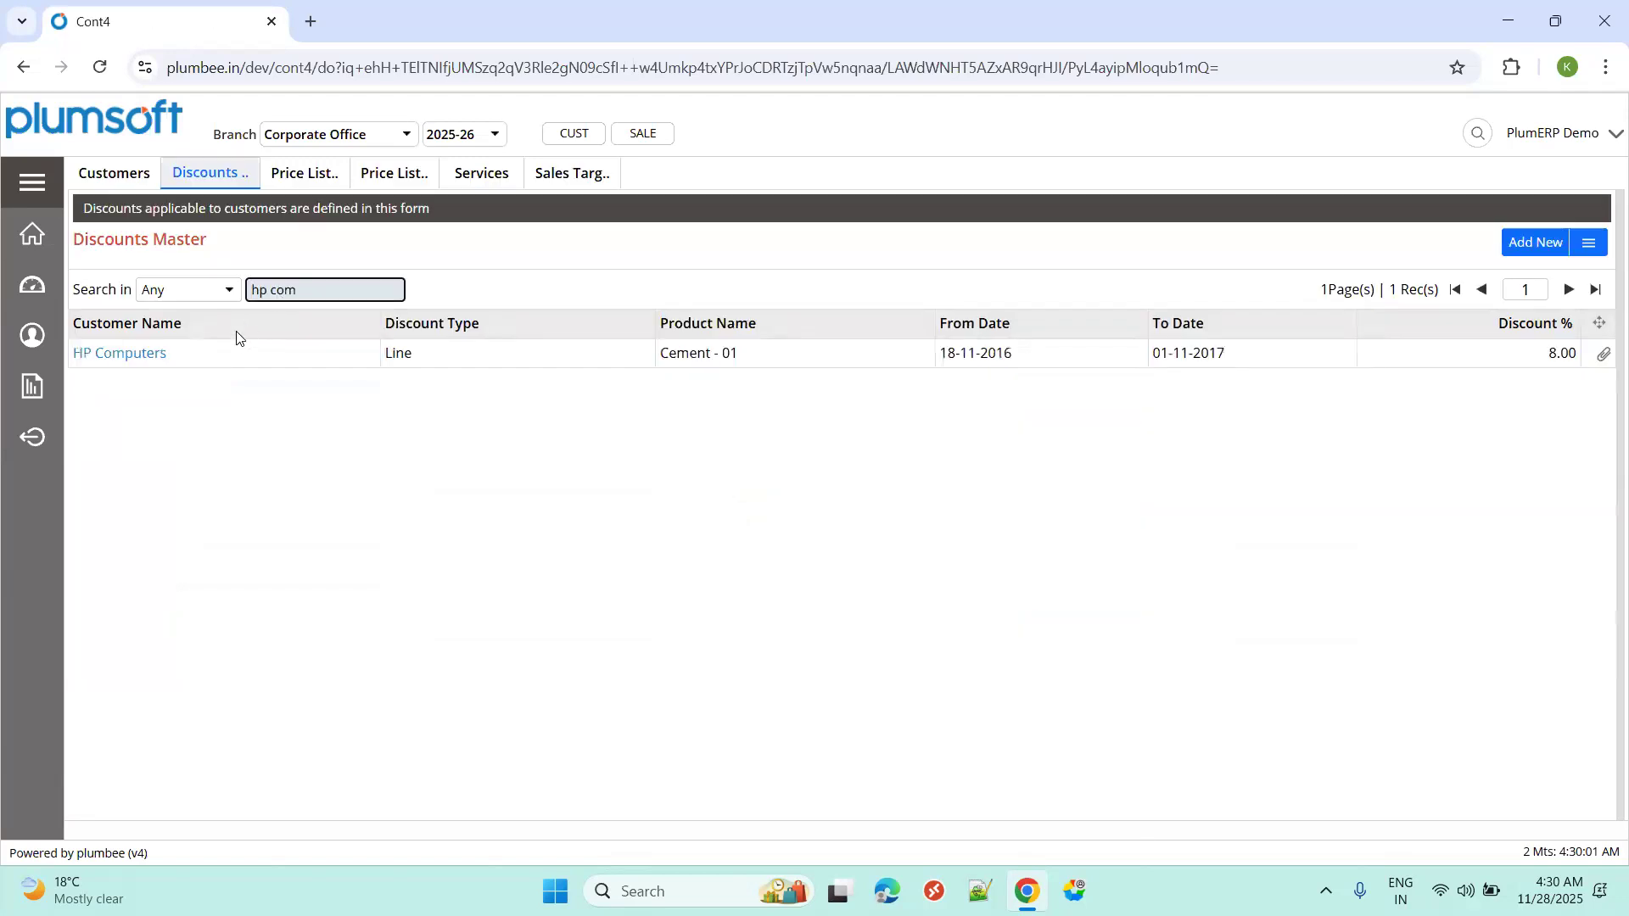
pyautogui.click(163, 353)
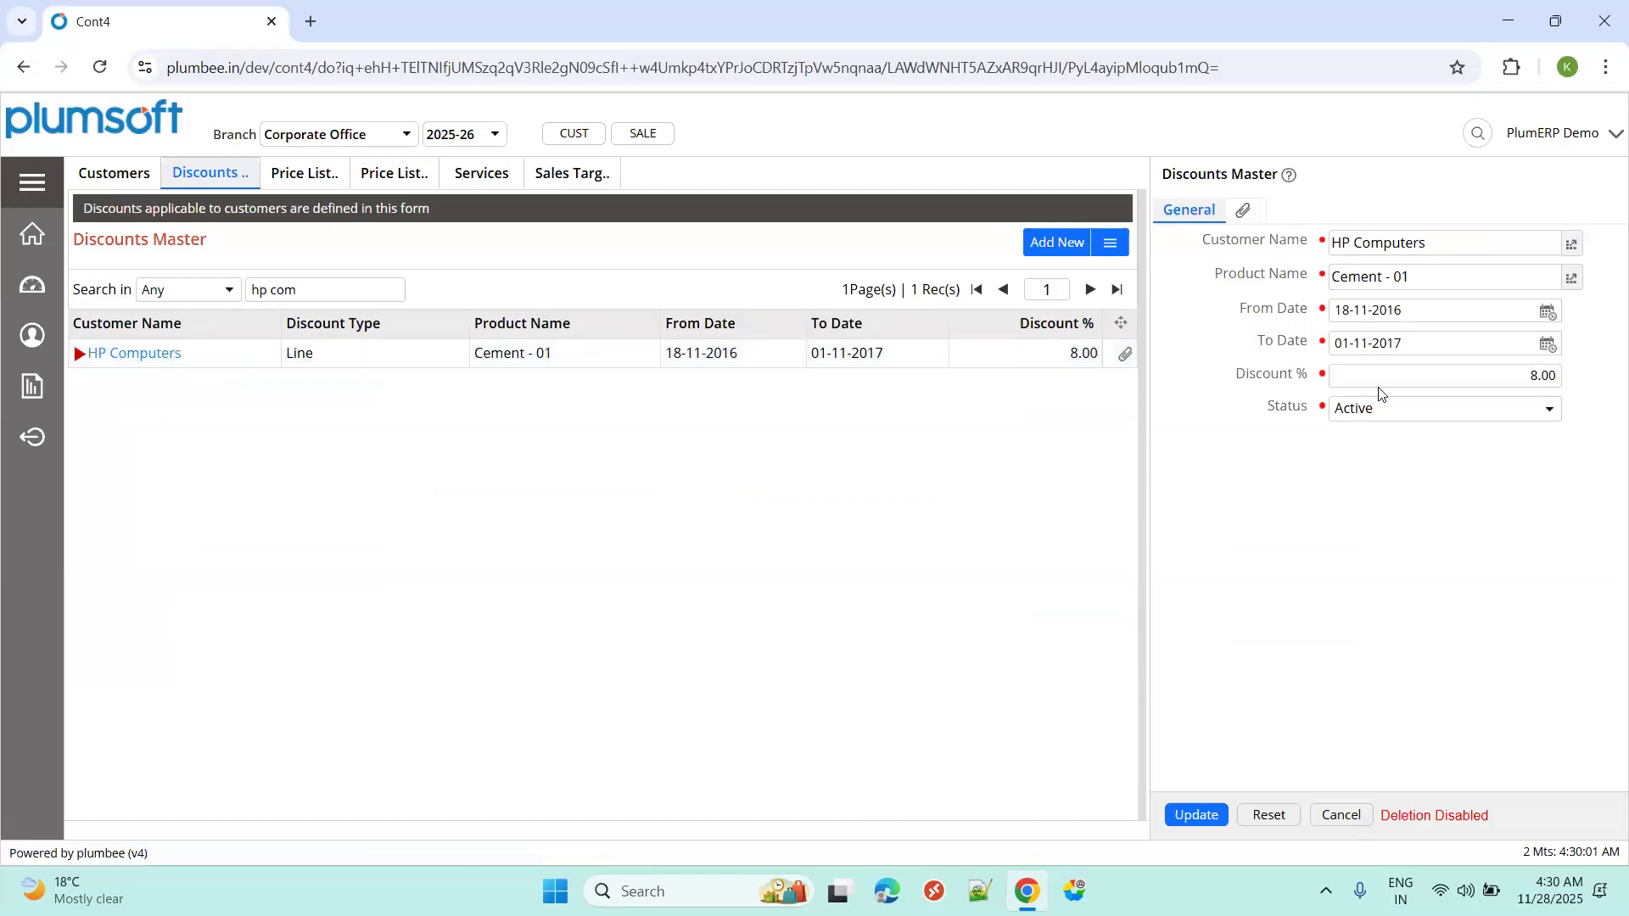
pyautogui.click(1466, 380)
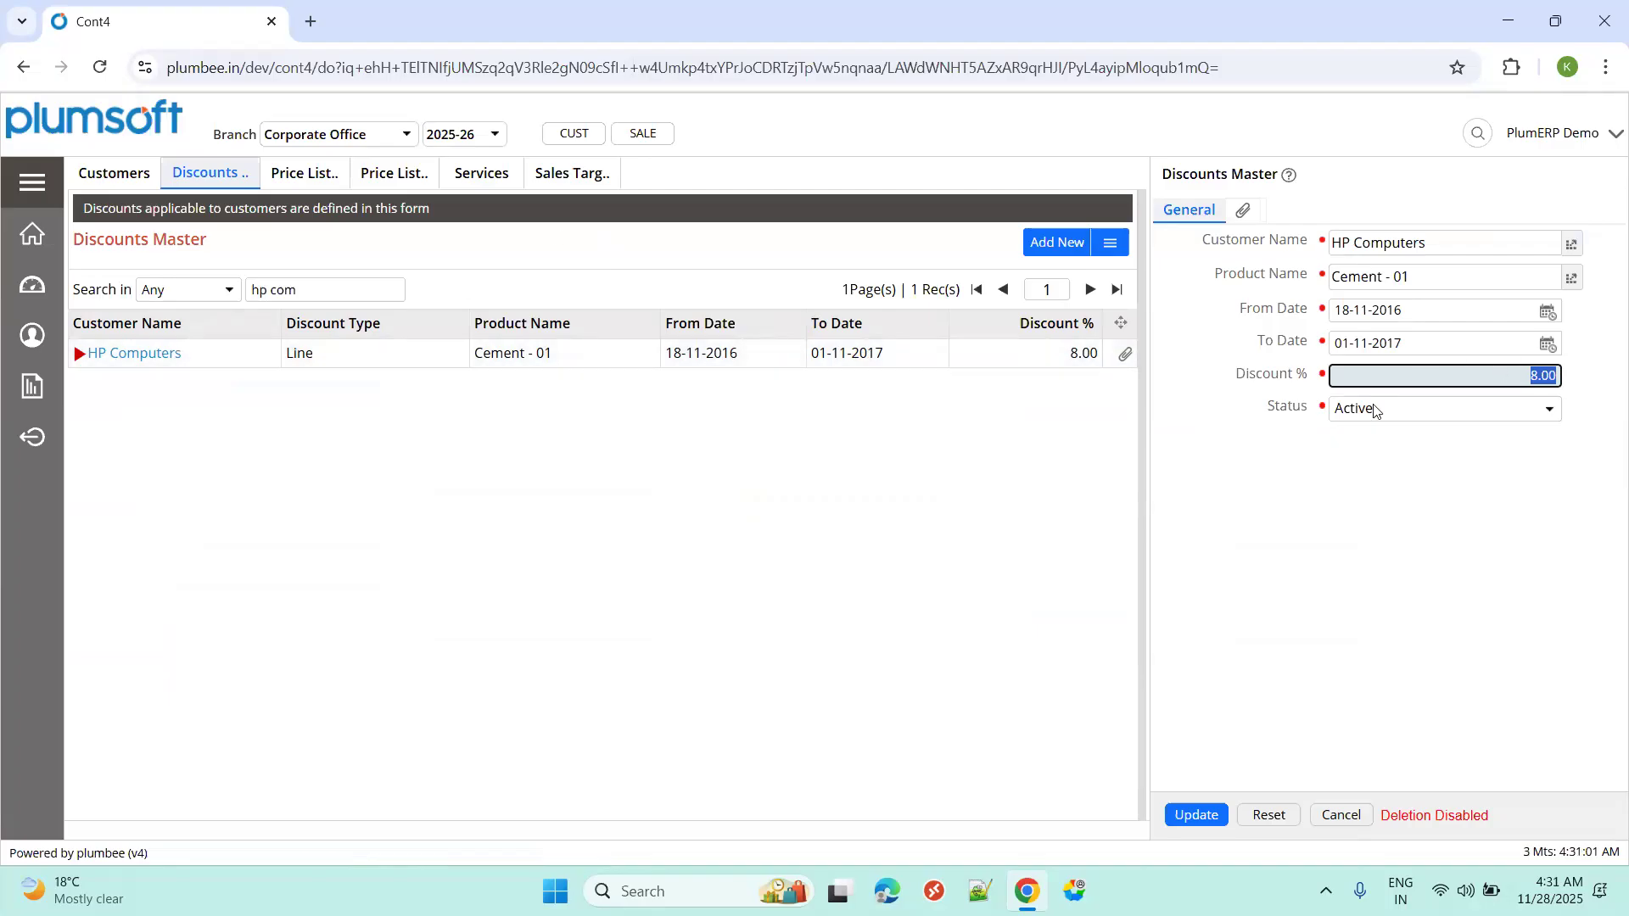
pyautogui.click(290, 174)
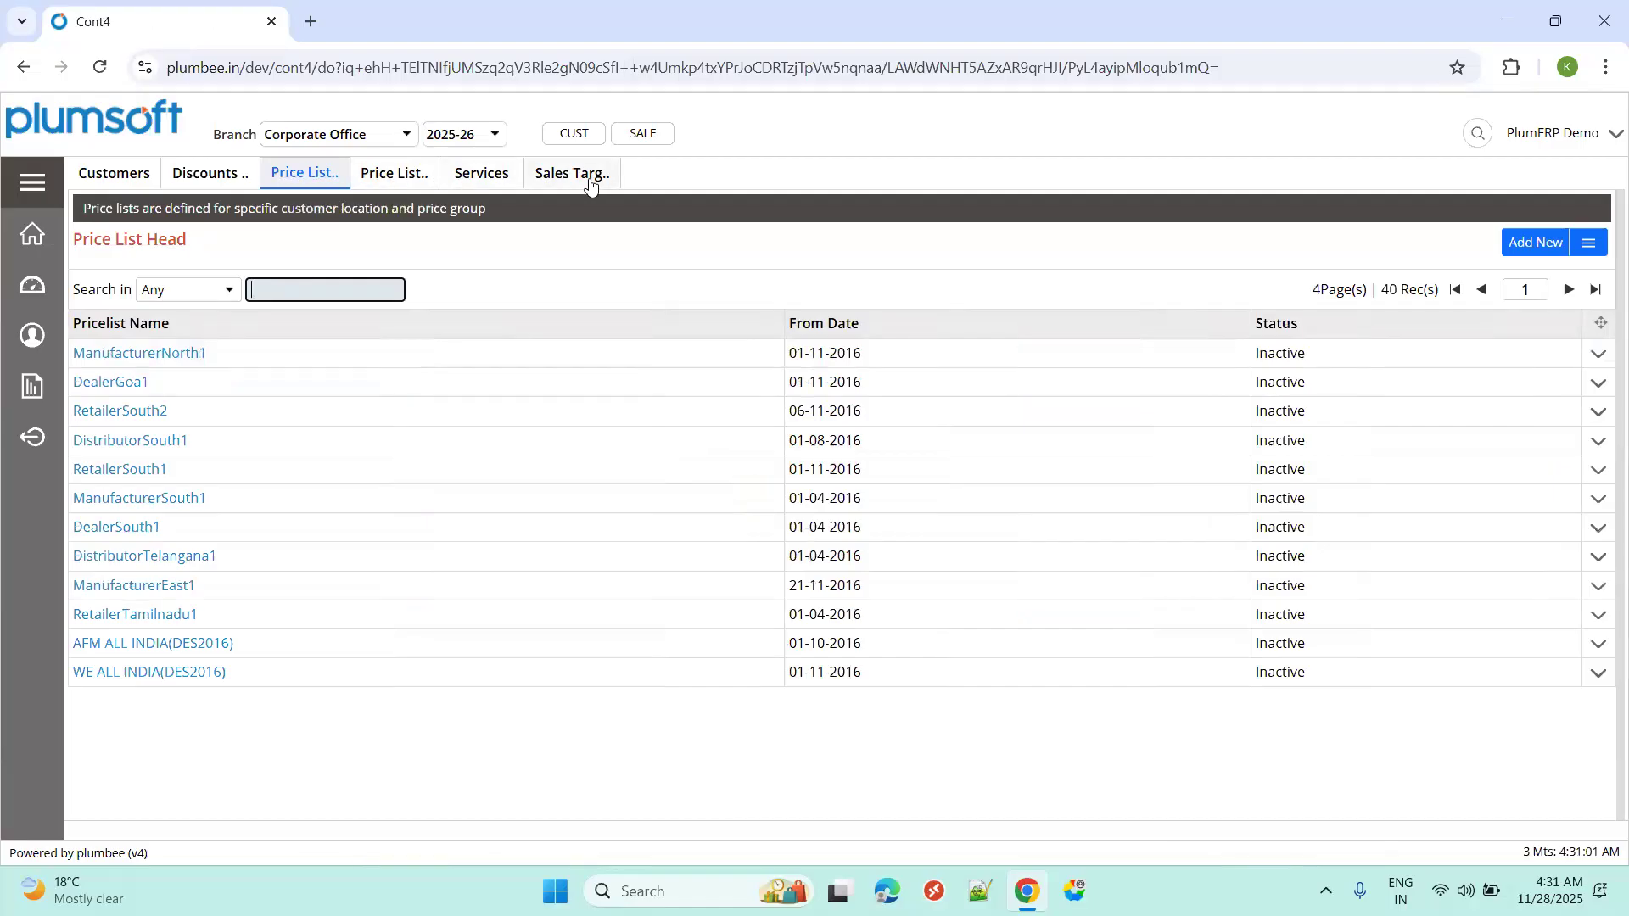
# Open the Products list, filter it to the Computers group, and start searching for 'dell'.
pyautogui.click(36, 188)
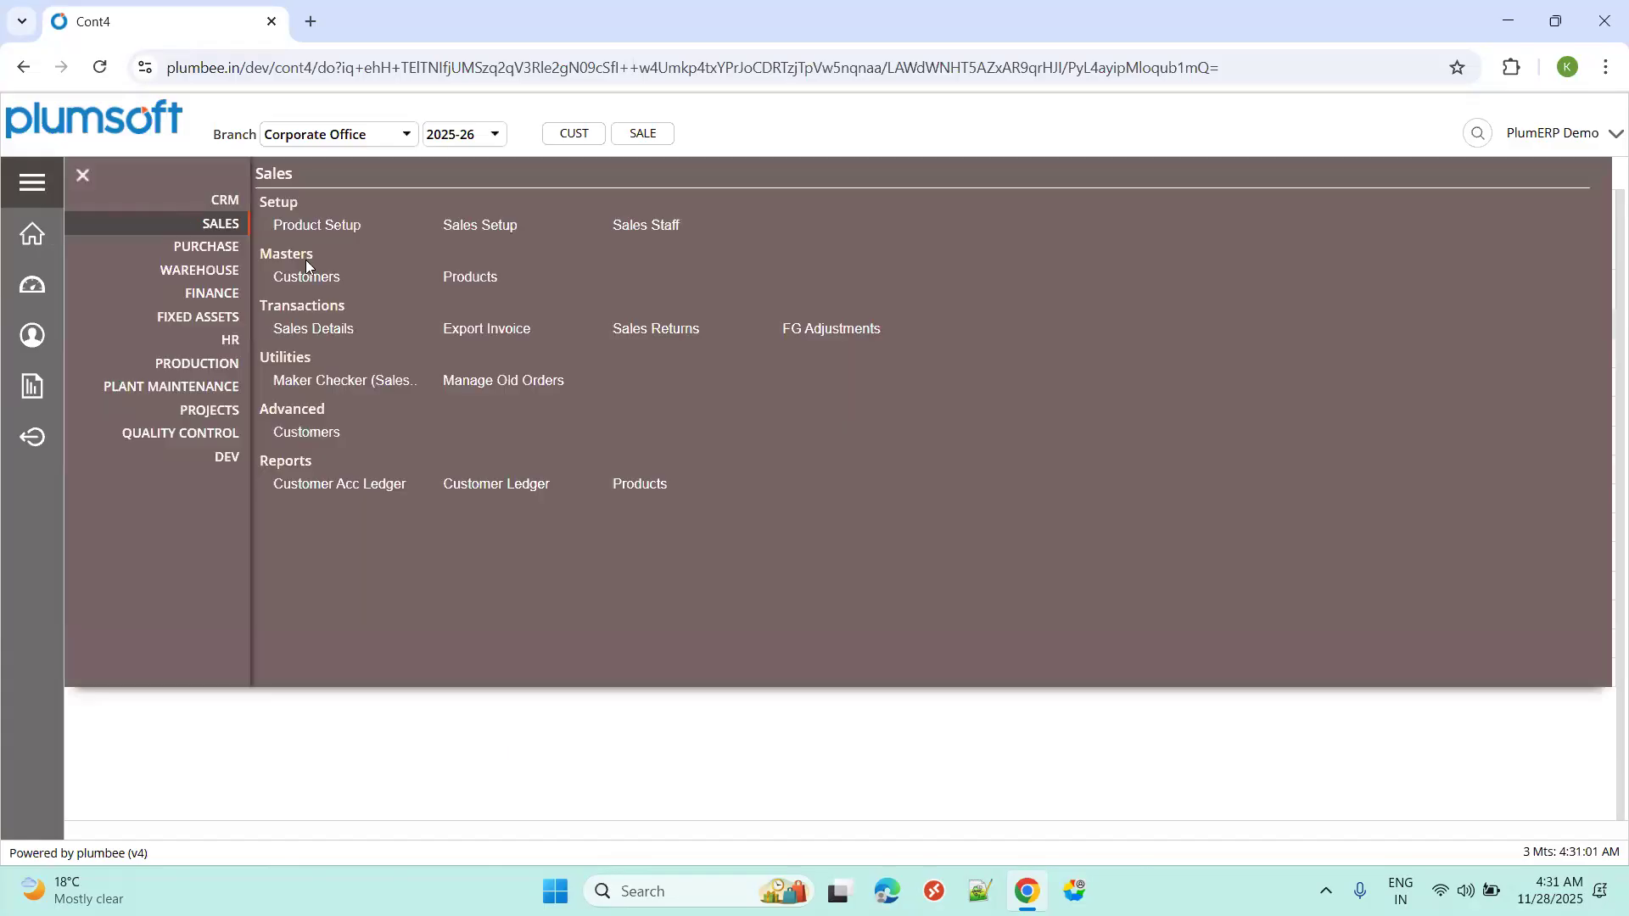
pyautogui.click(459, 285)
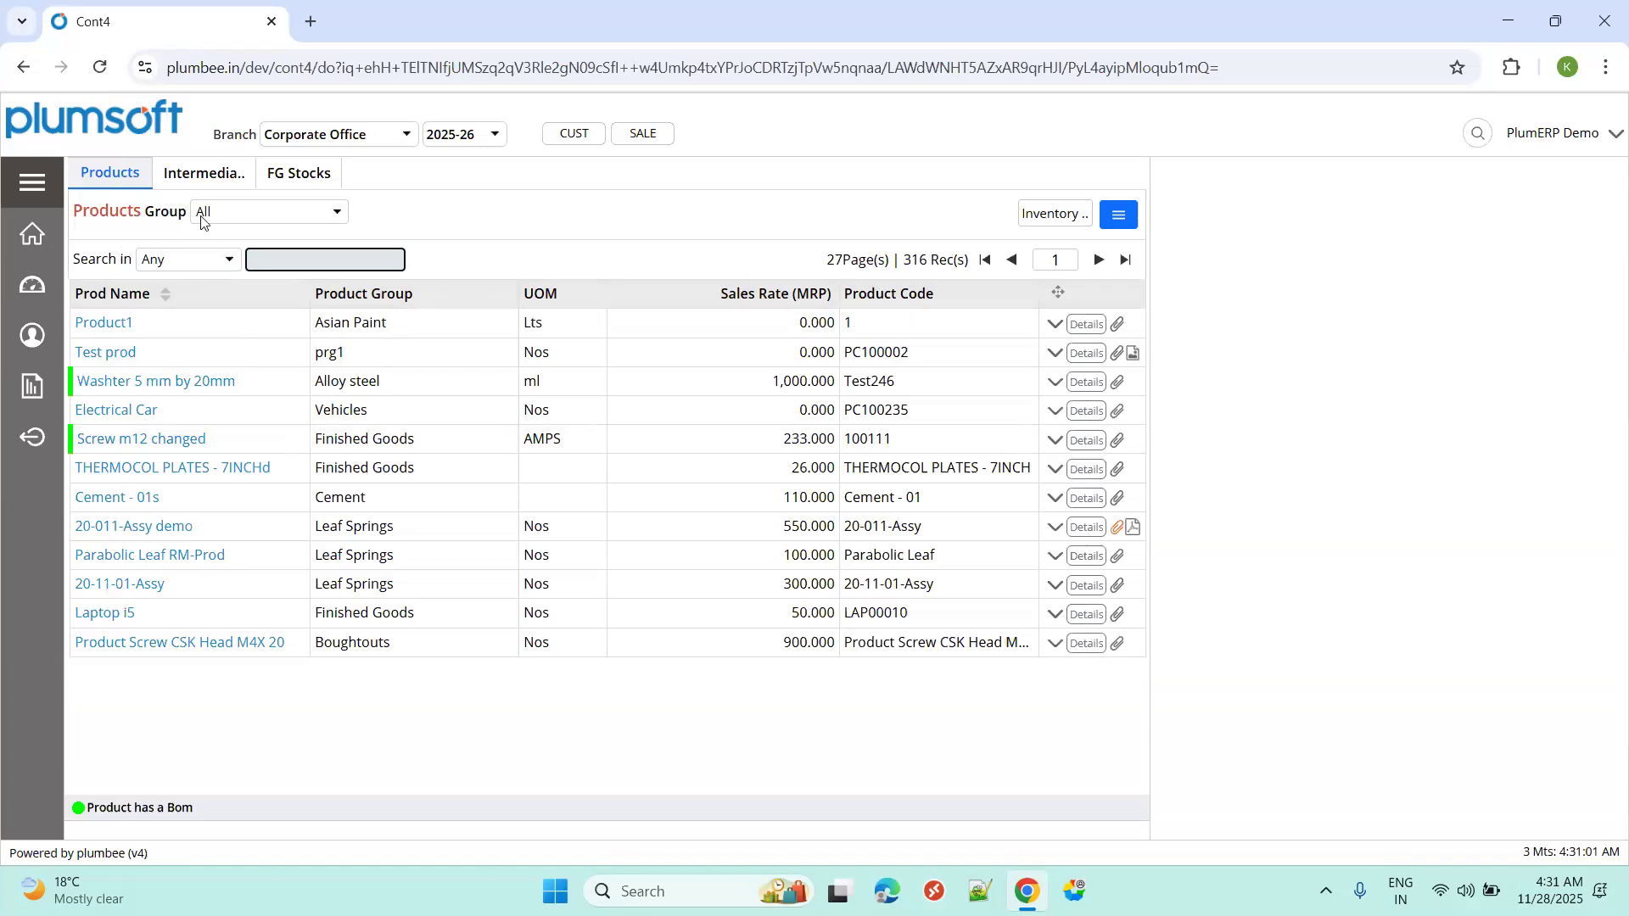
pyautogui.click(248, 216)
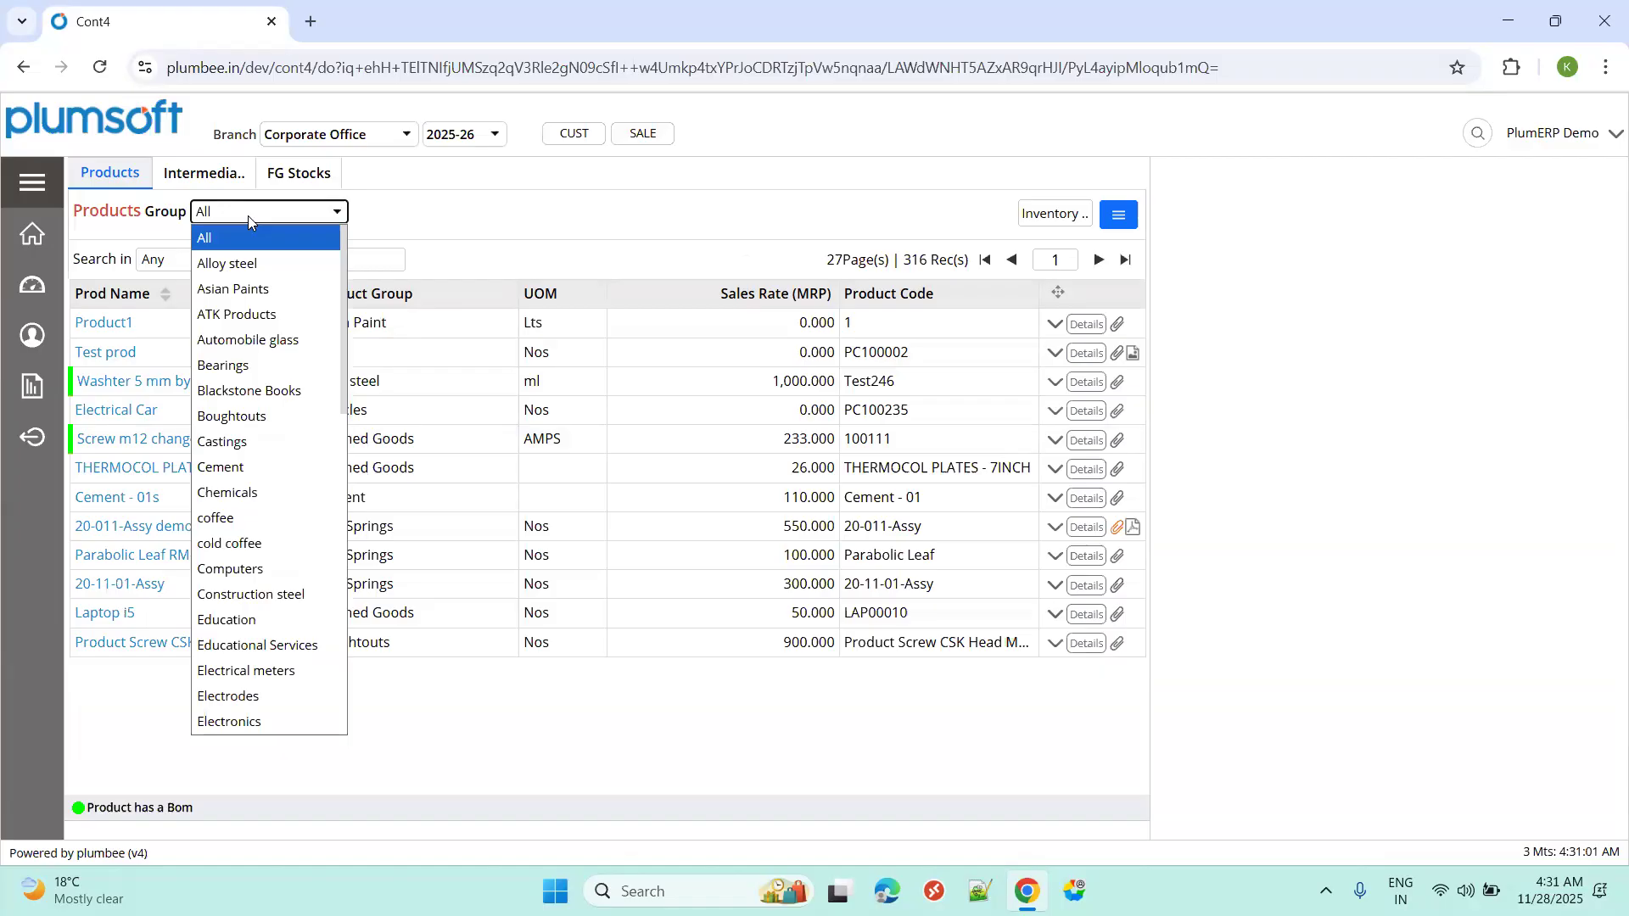
pyautogui.write('com')
pyautogui.press('Return')
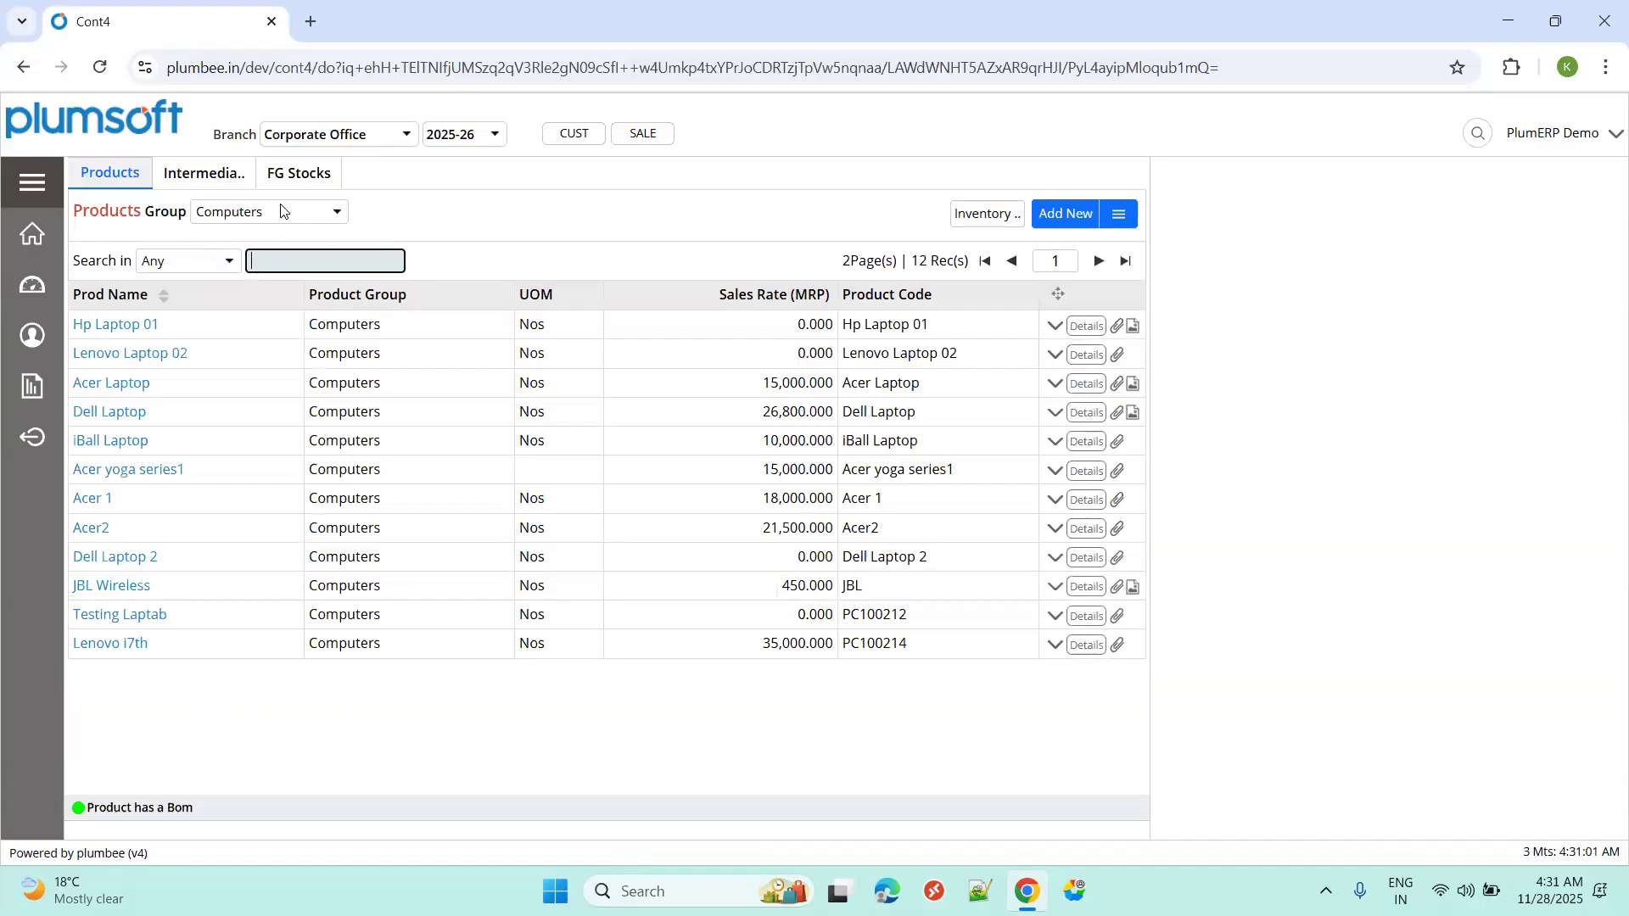
pyautogui.click(282, 210)
pyautogui.click(279, 231)
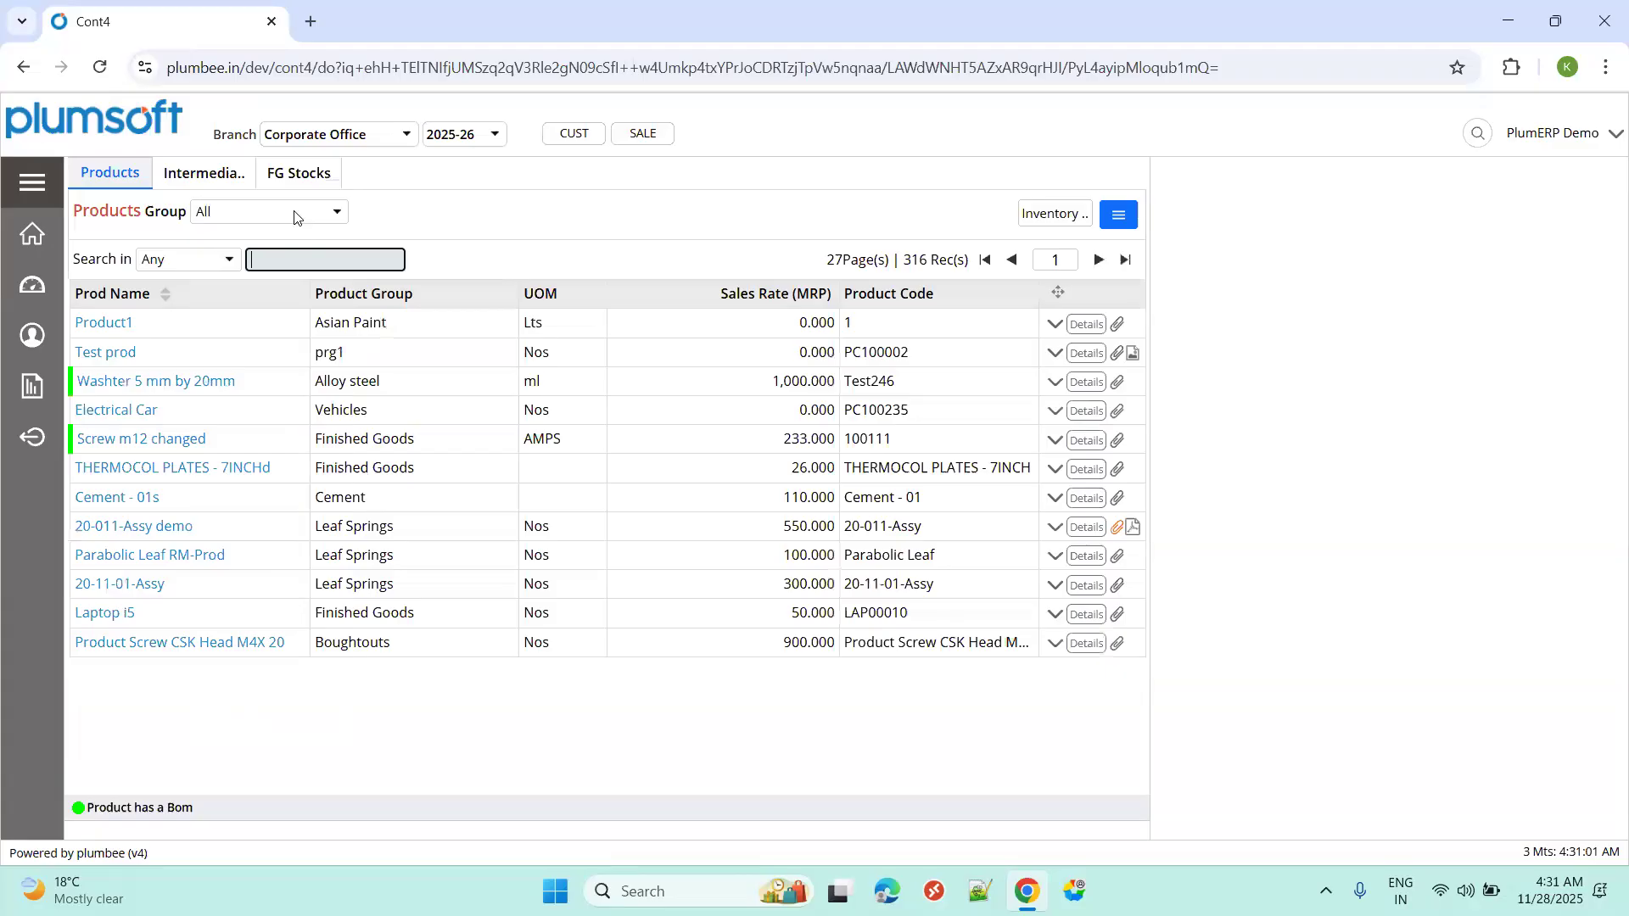
pyautogui.click(295, 214)
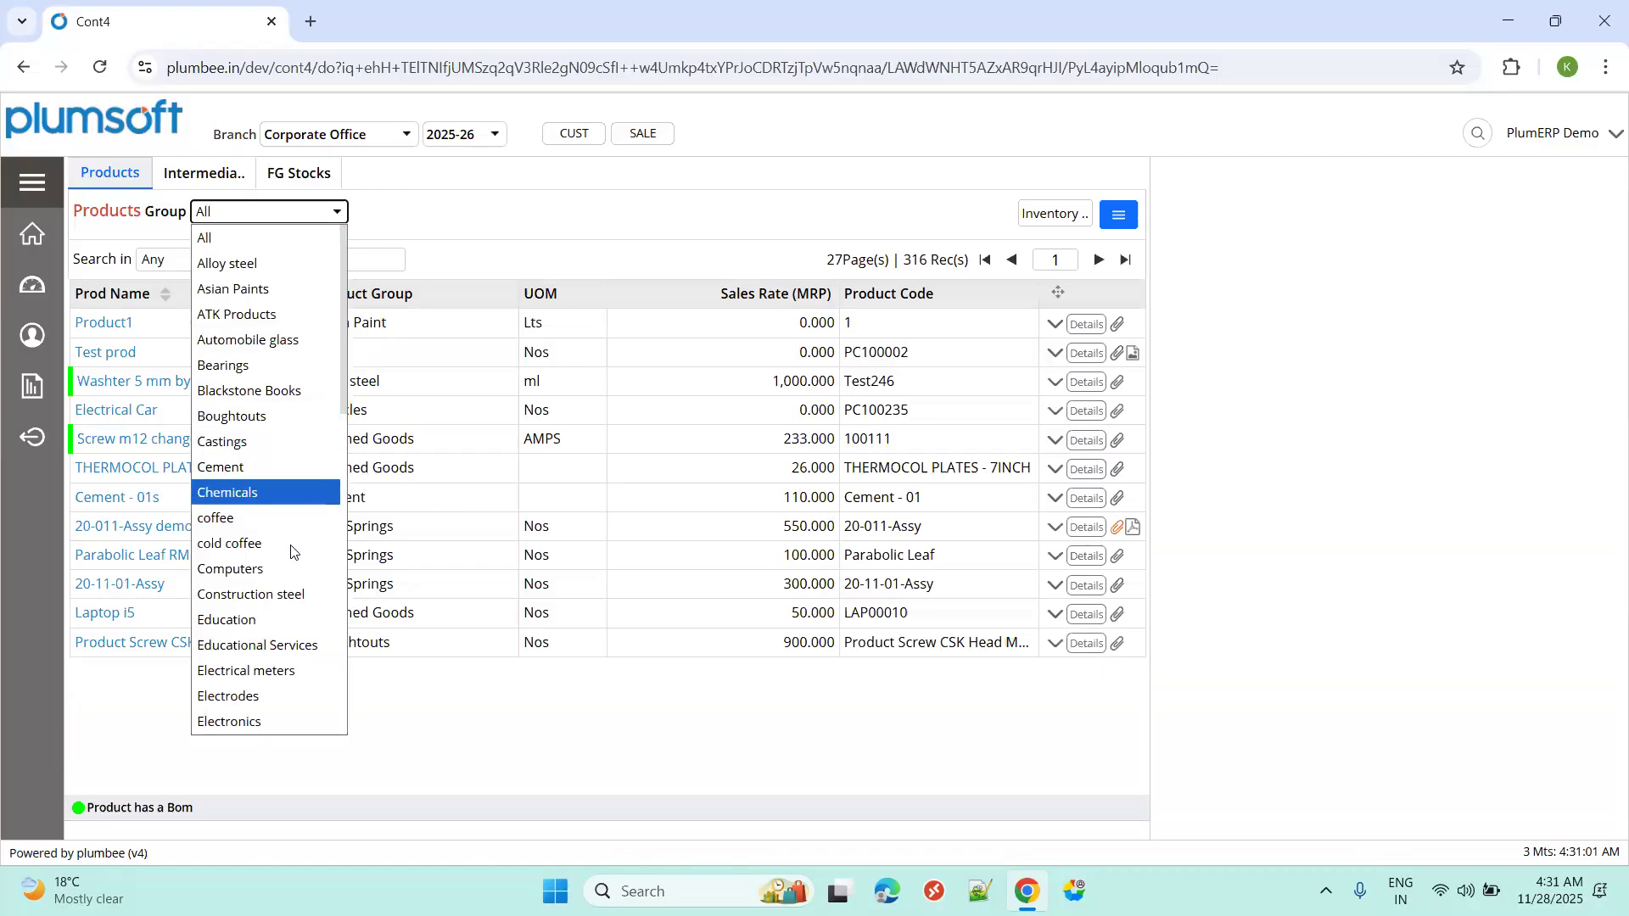
pyautogui.click(285, 567)
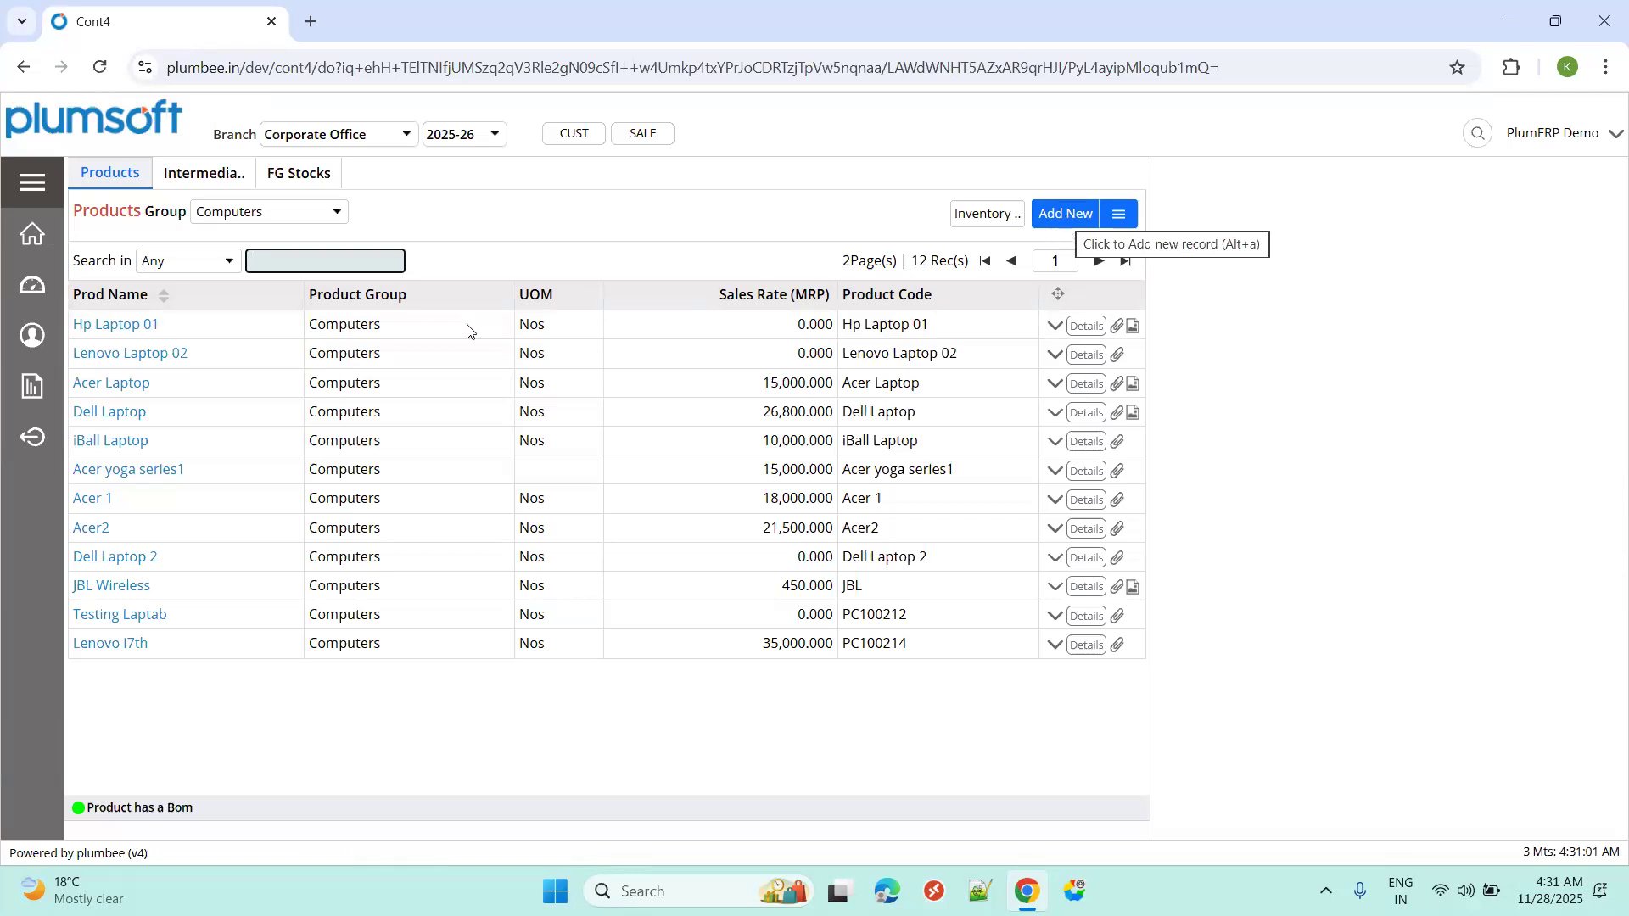
pyautogui.write('de')
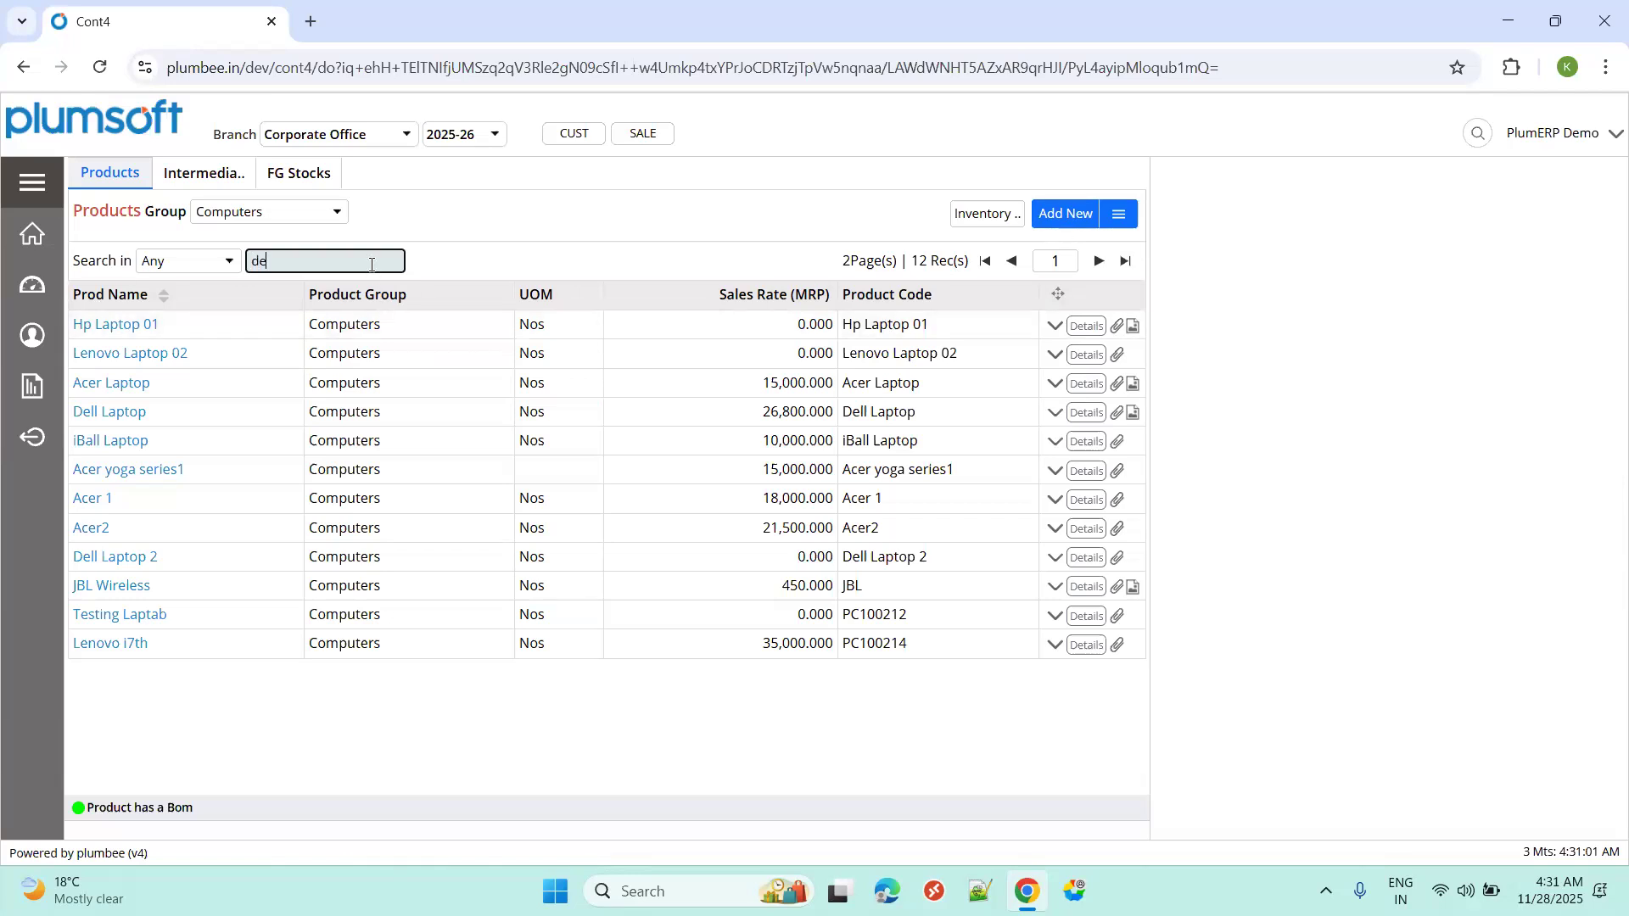
pyautogui.write('ll la')
# Open Dell Laptop (sales rate 26800) and review its General, Specifications and Info tabs.
pyautogui.click(109, 331)
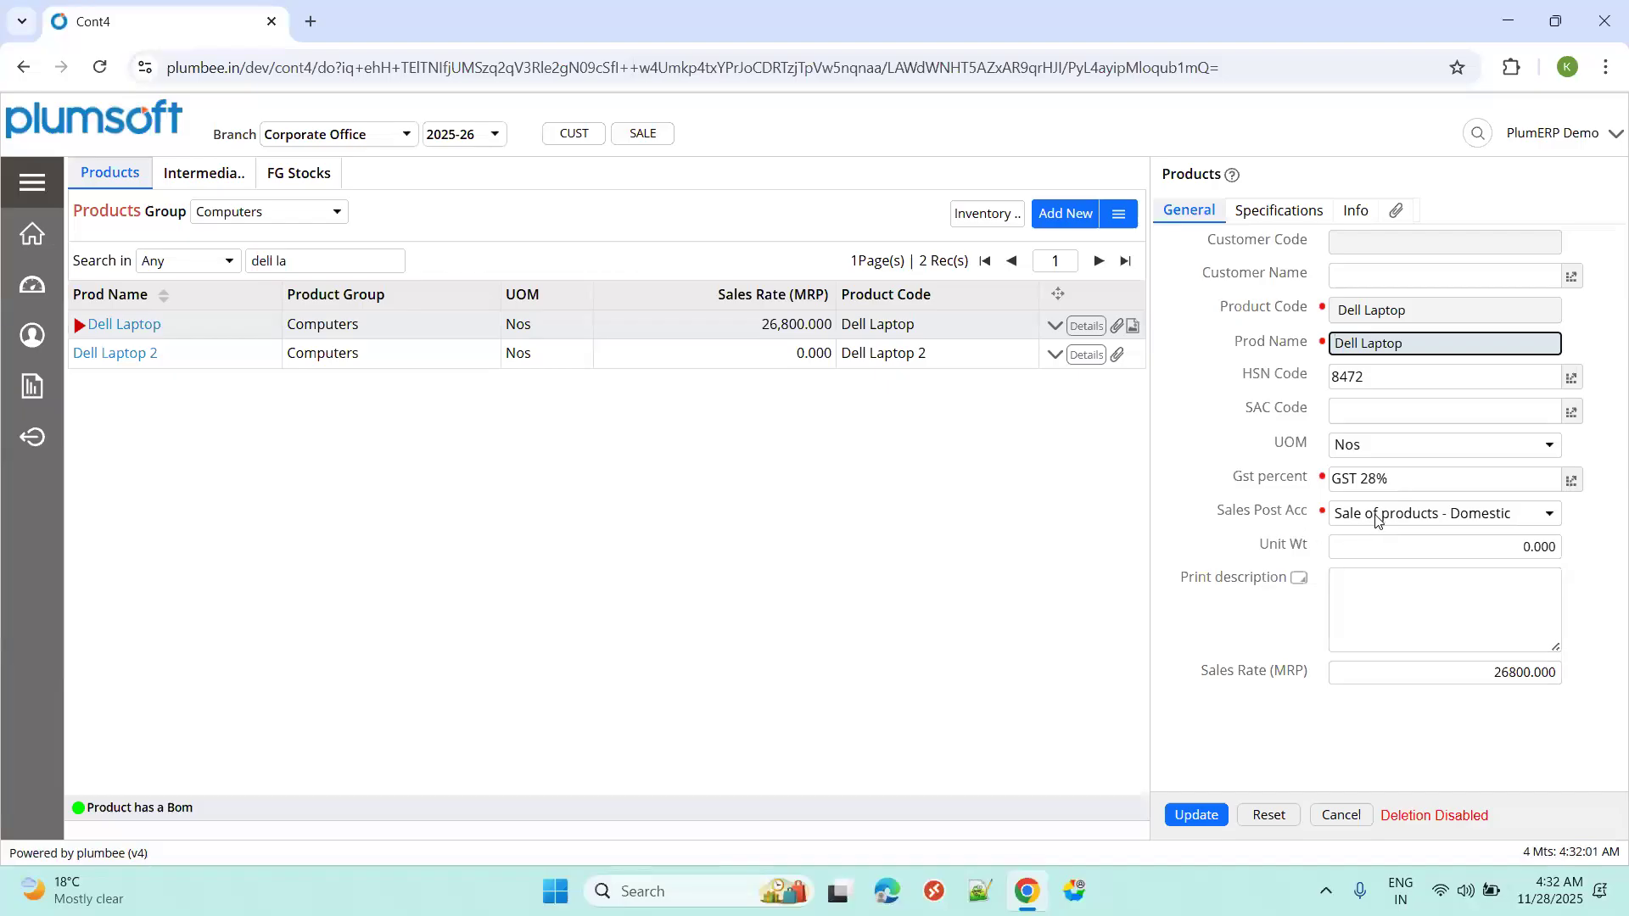
pyautogui.click(1408, 679)
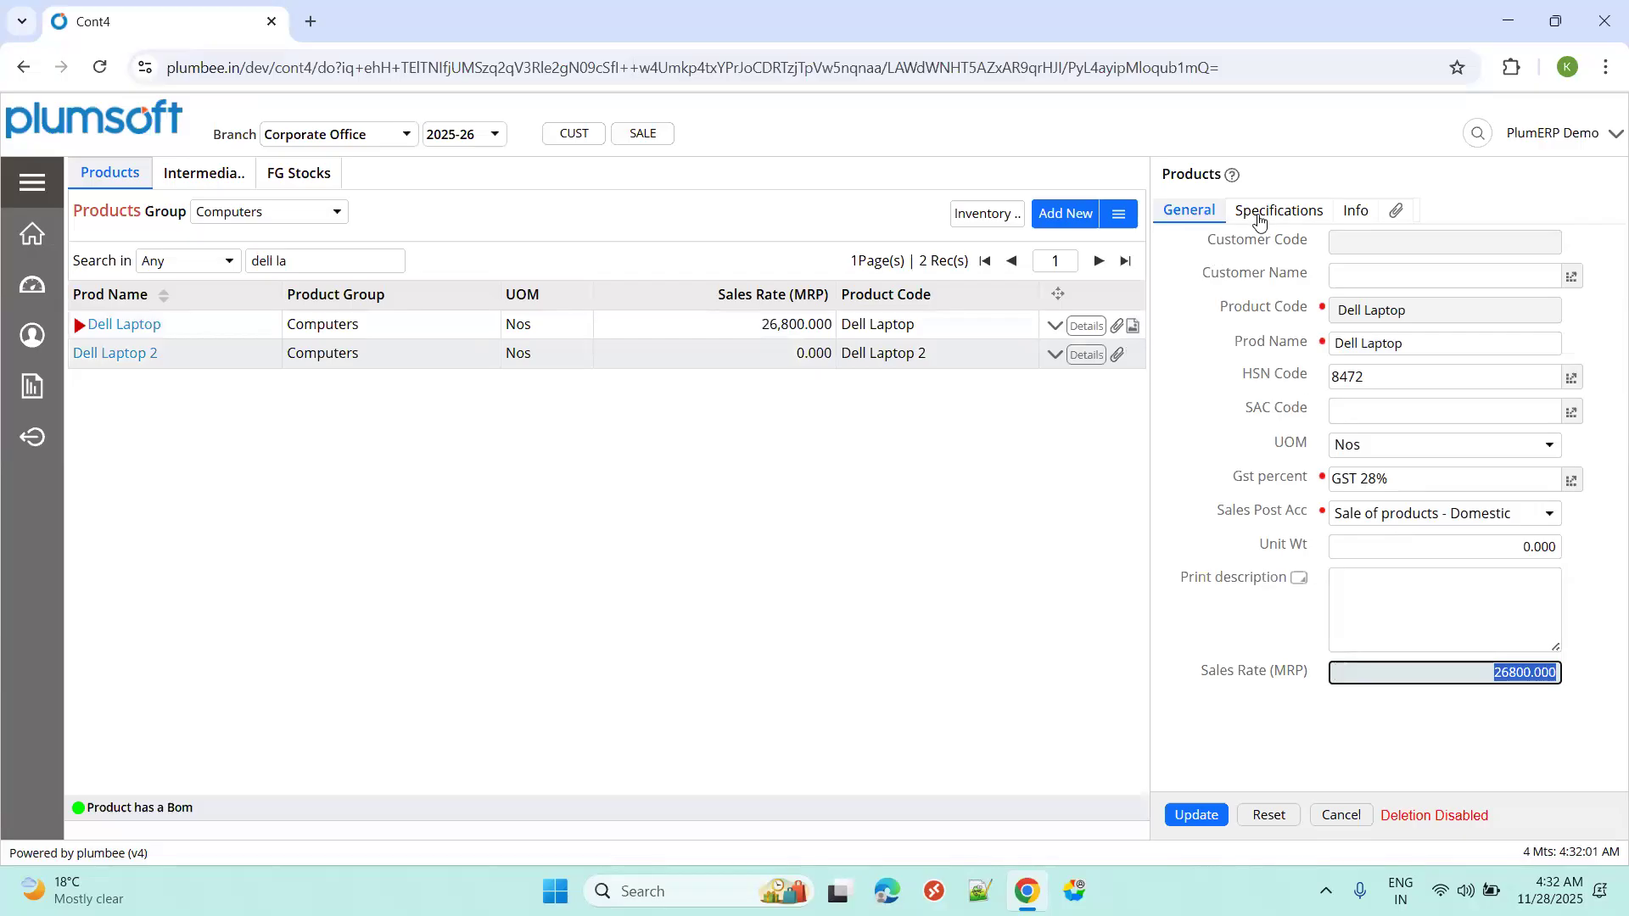
pyautogui.click(1260, 222)
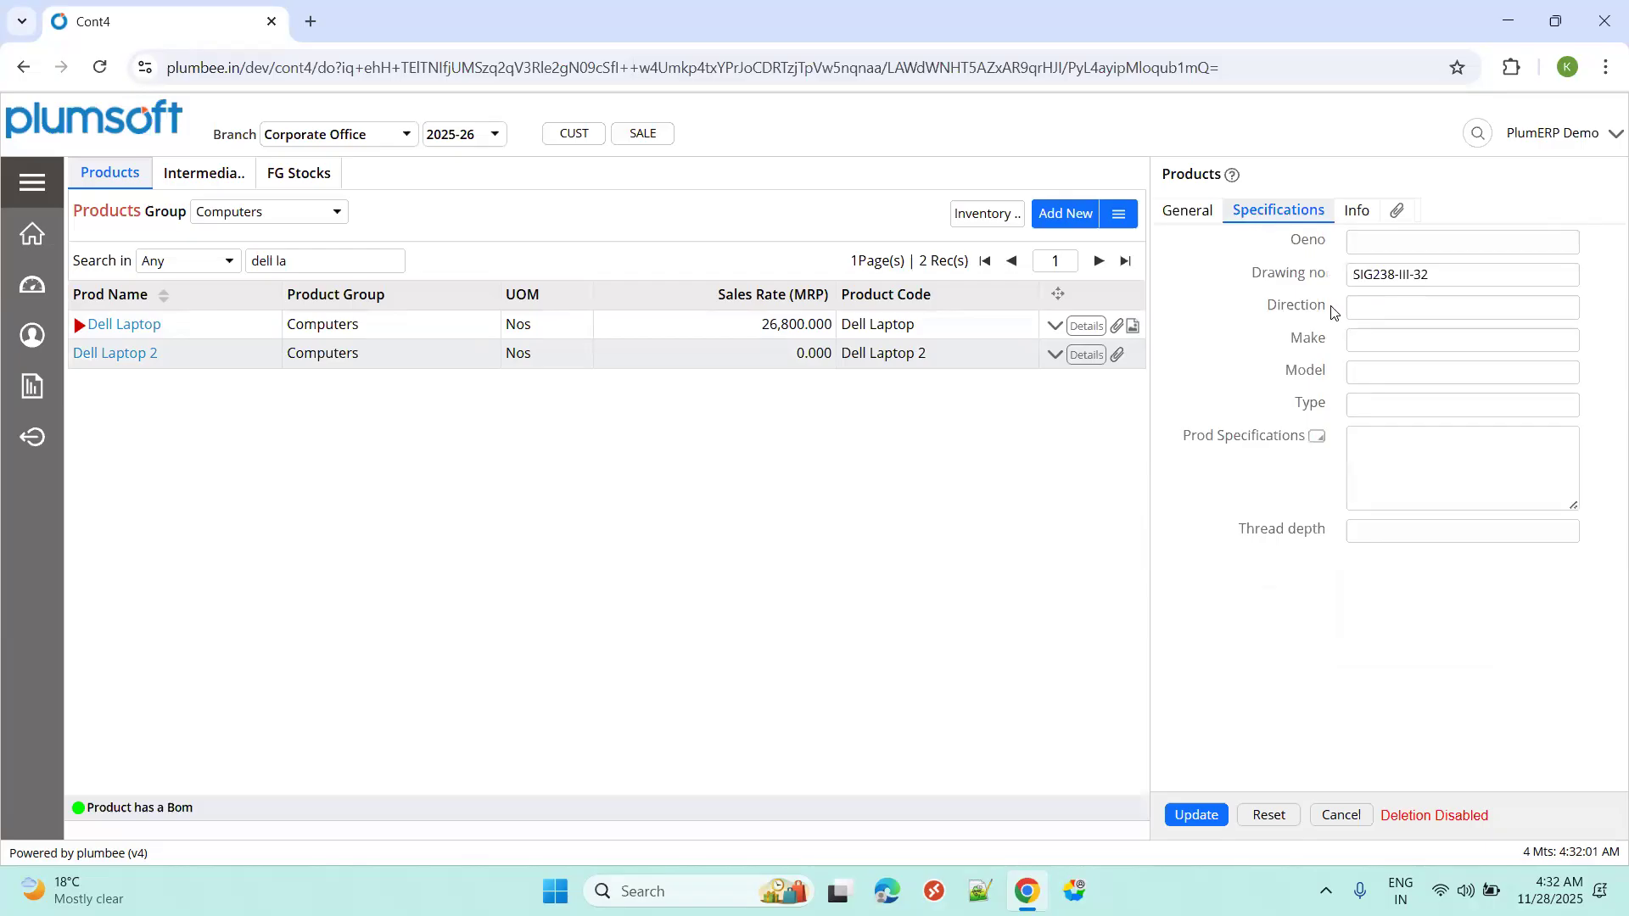
pyautogui.press('Tab')
pyautogui.press('Tab')
pyautogui.press('Tab')
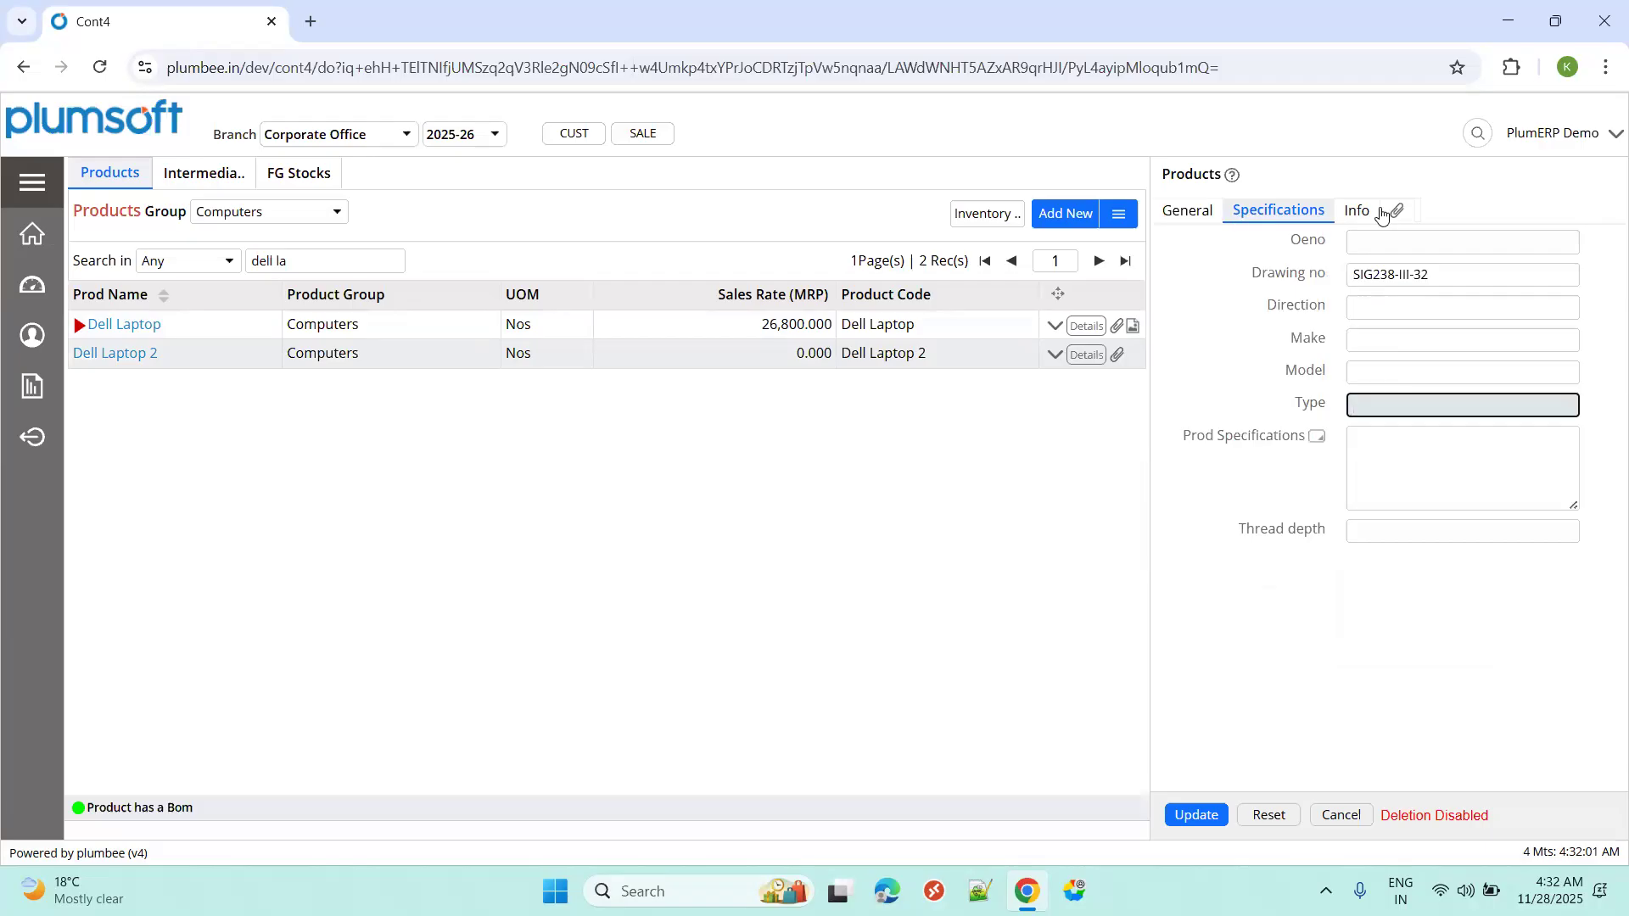
pyautogui.click(1358, 216)
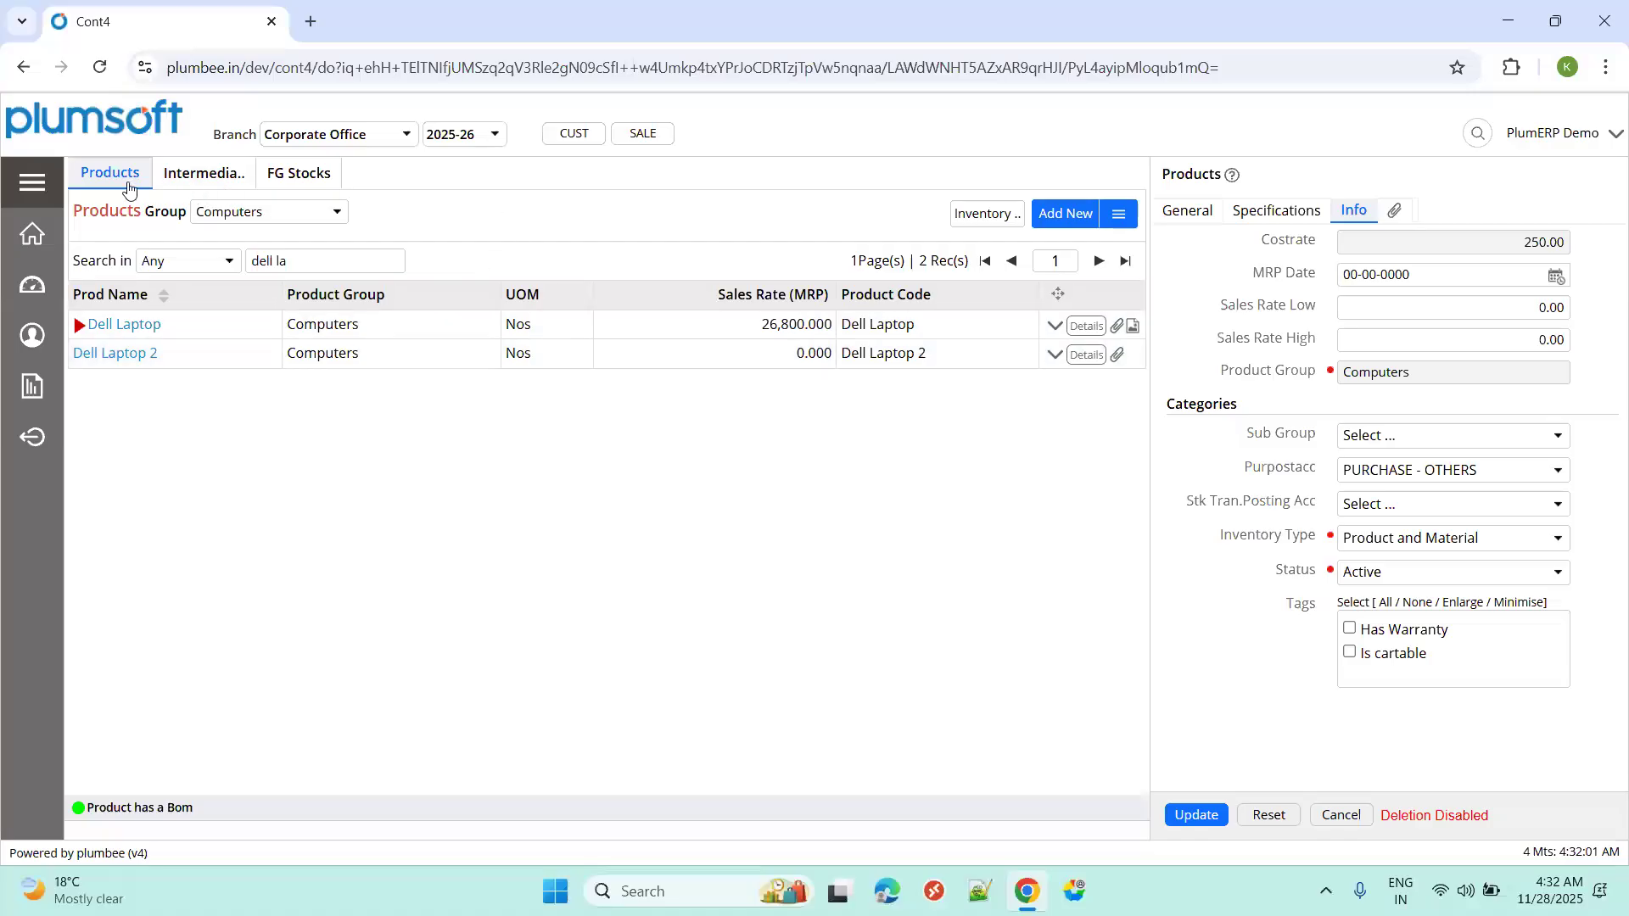
pyautogui.click(187, 177)
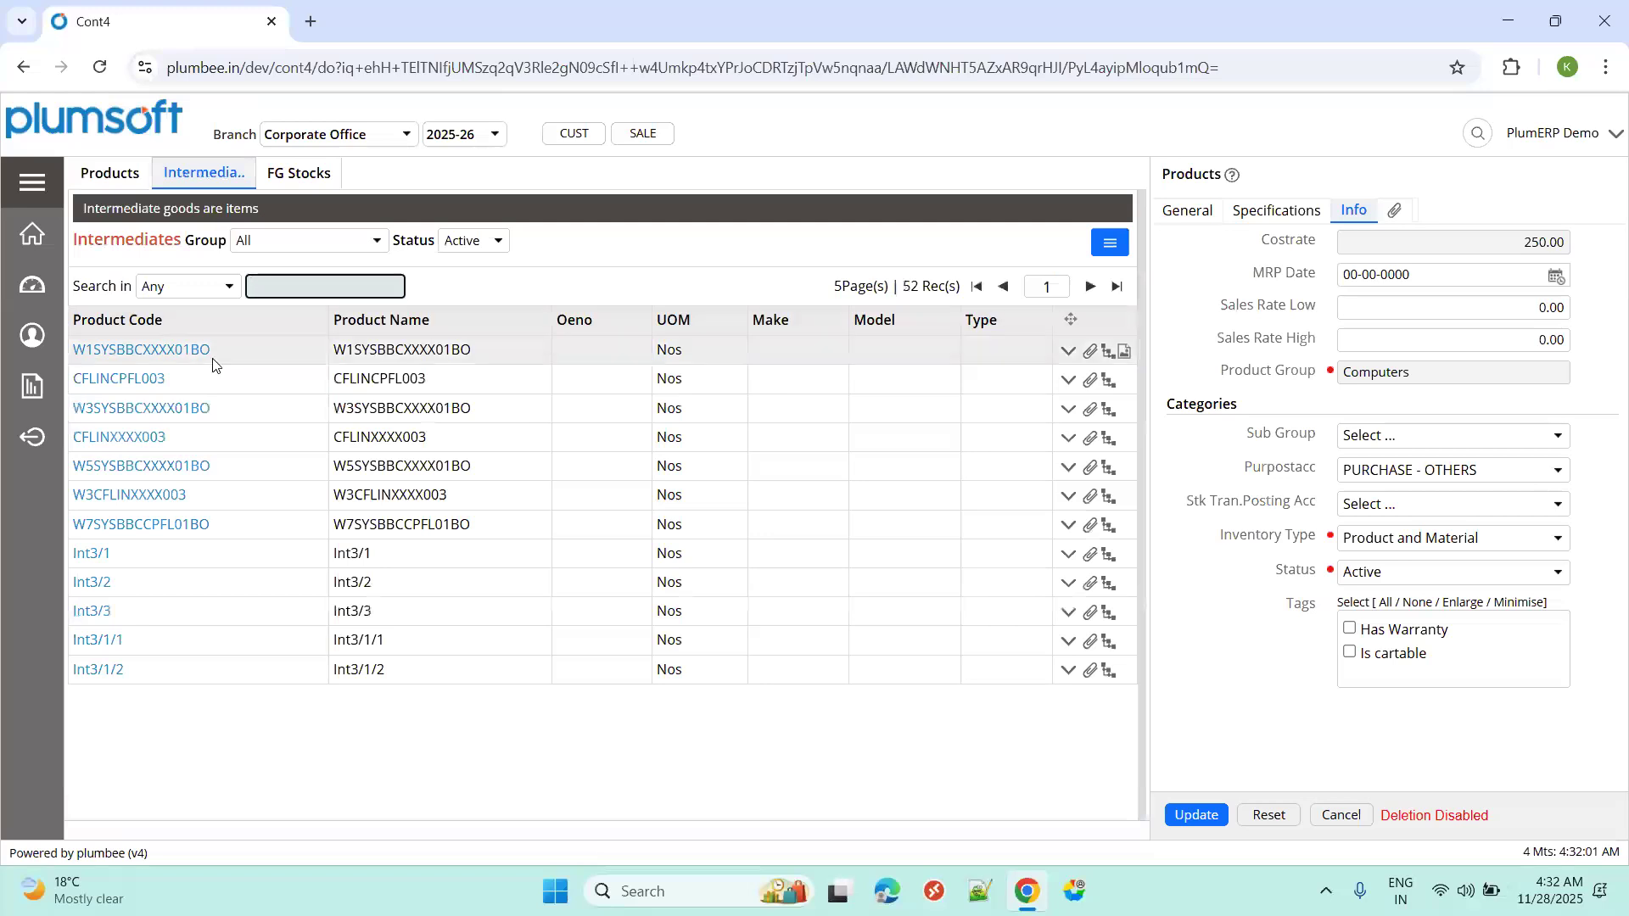
# Filter FG Stocks by 'dell lap' and check Dell Laptop's closing quantity of 1,399.00.
pyautogui.click(274, 176)
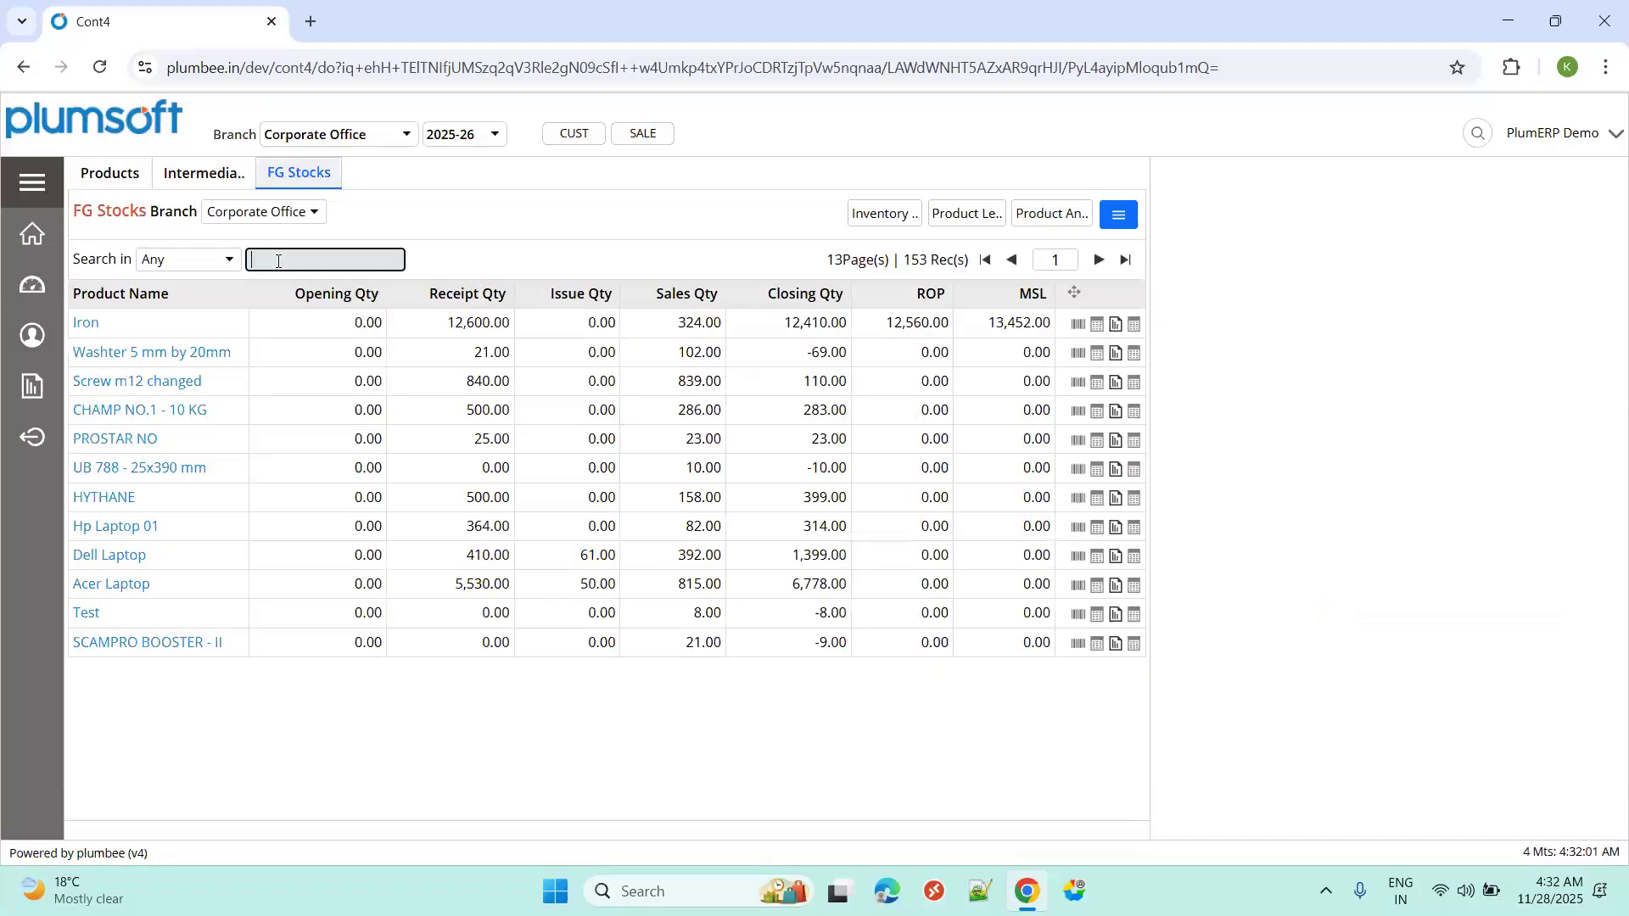
pyautogui.write('dell lap')
pyautogui.press('Return')
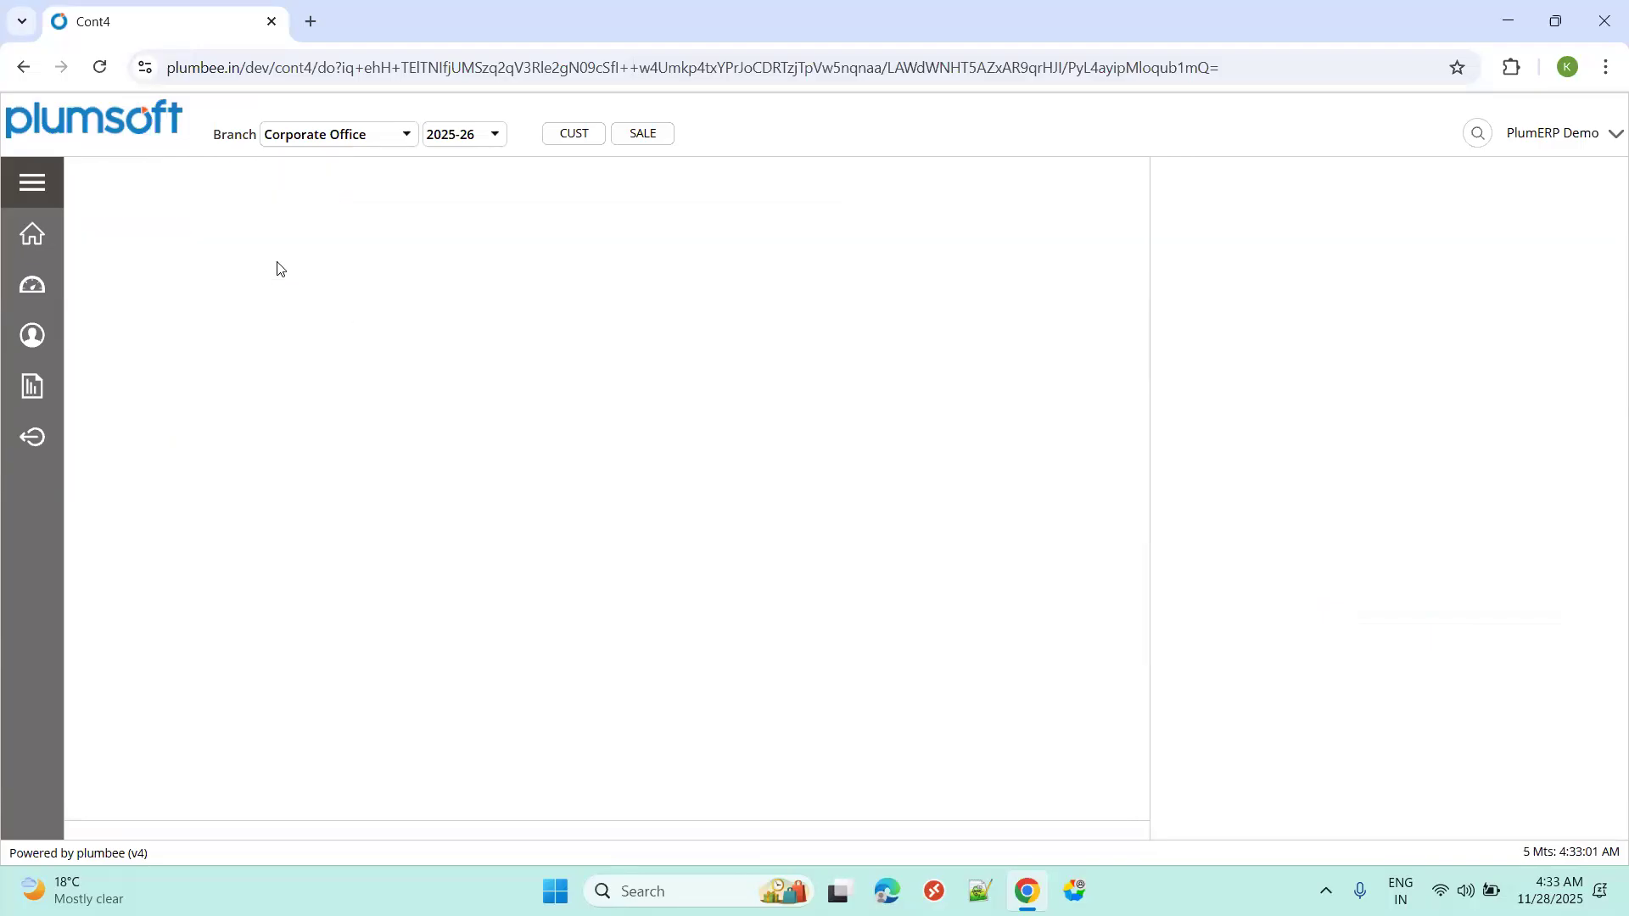
pyautogui.click(142, 319)
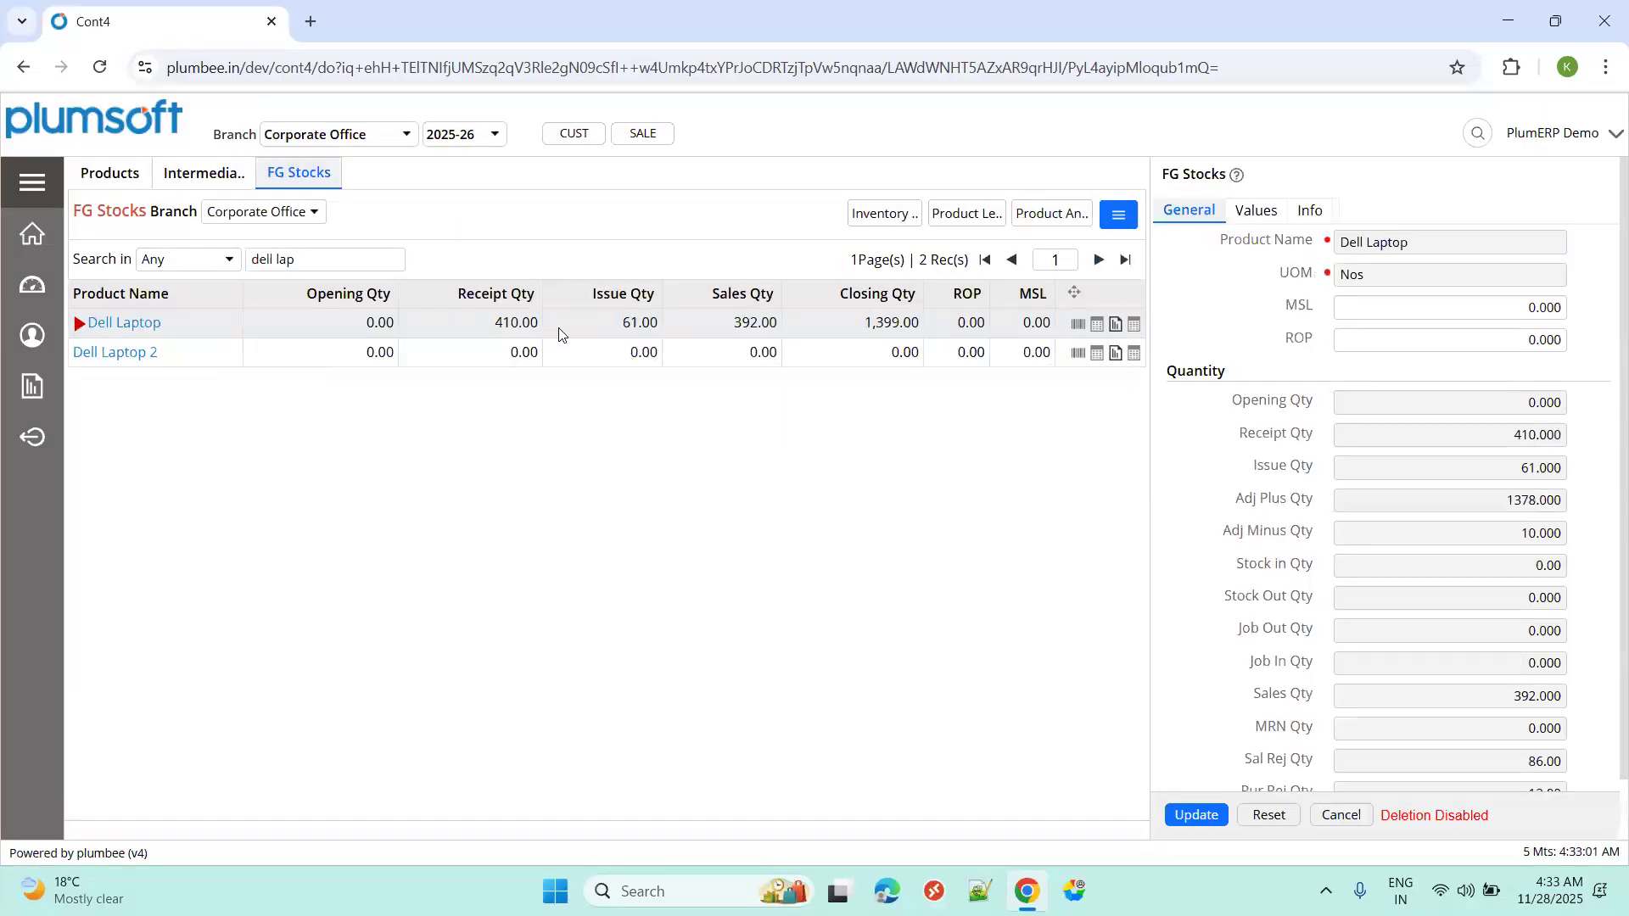
pyautogui.doubleClick(887, 323)
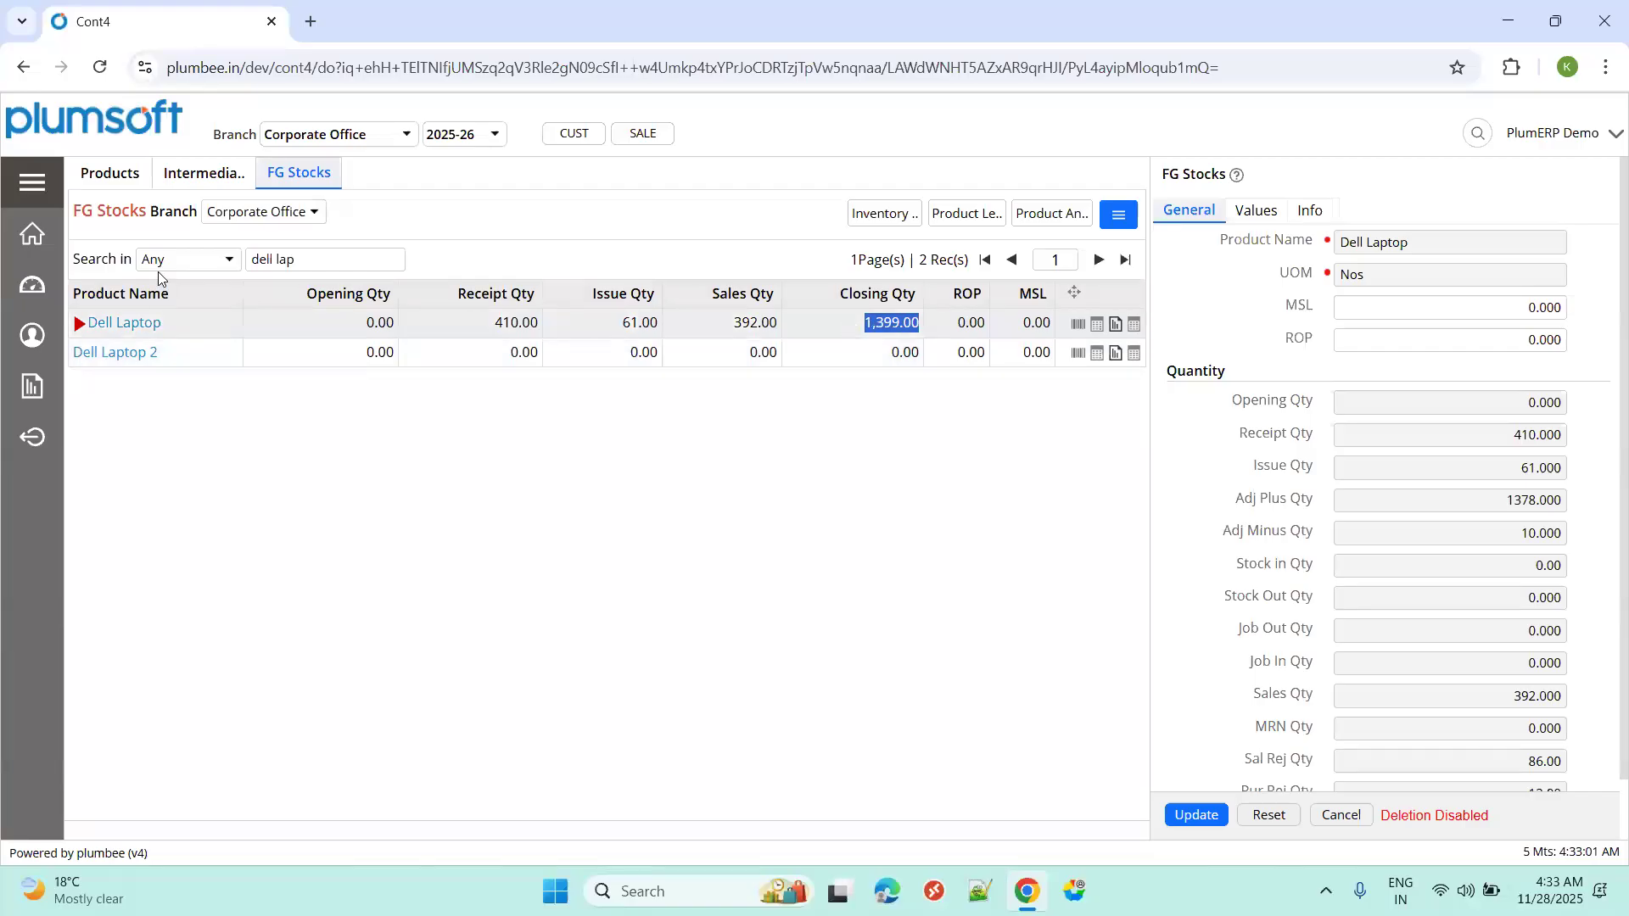
pyautogui.click(32, 182)
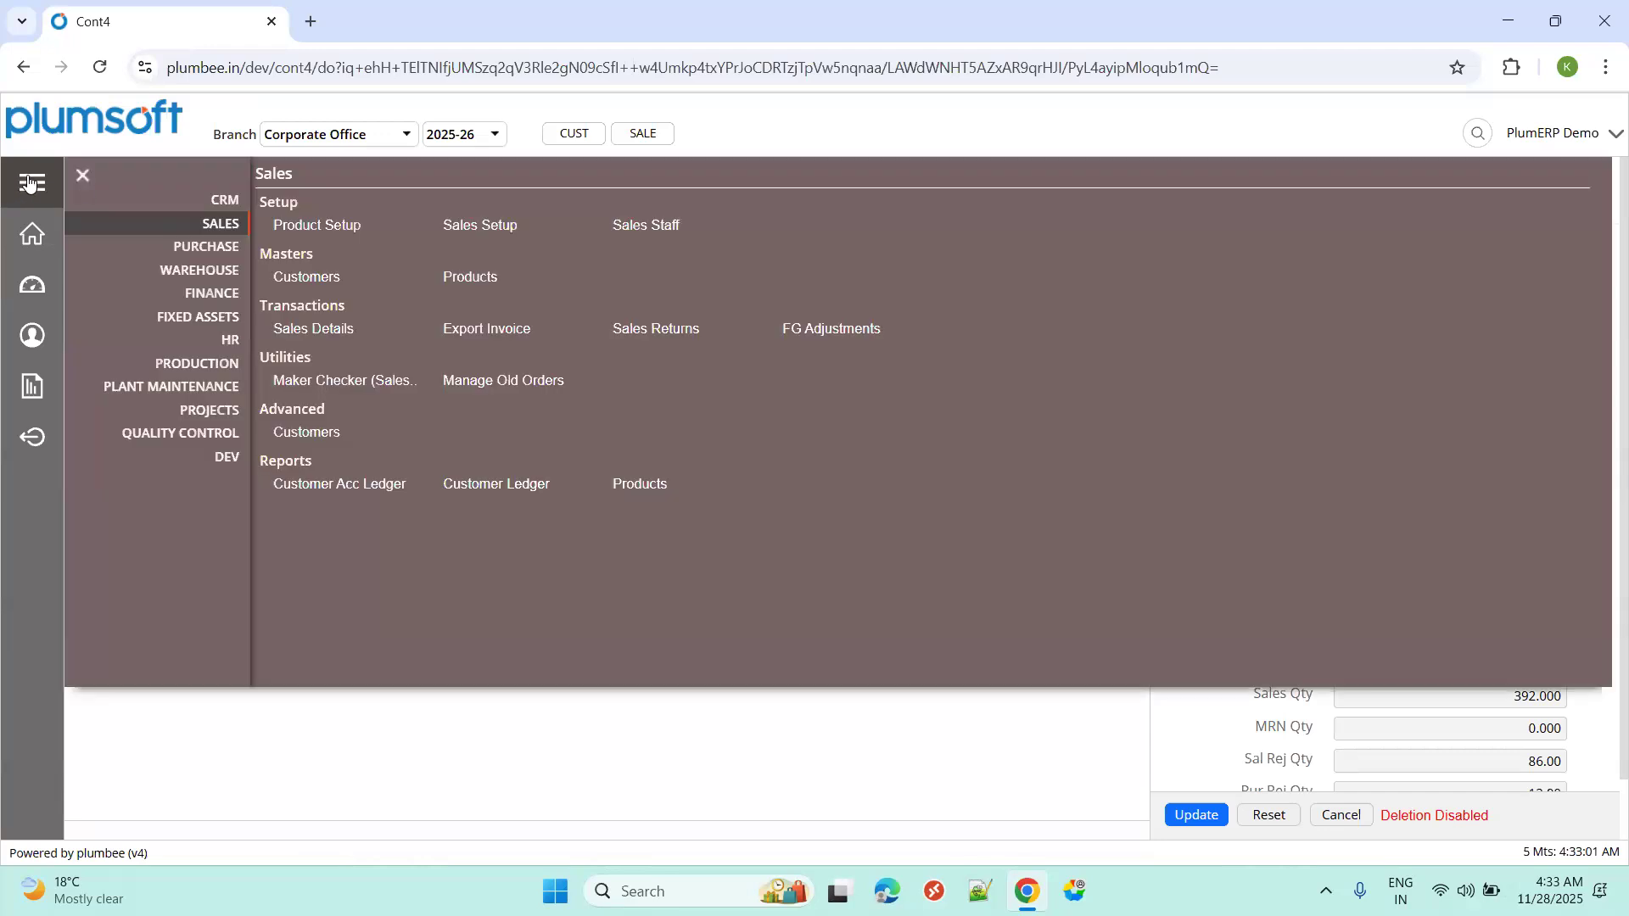
# Start a new sales quotation from Sales Details, keeping financial year 2025-26.
pyautogui.click(325, 330)
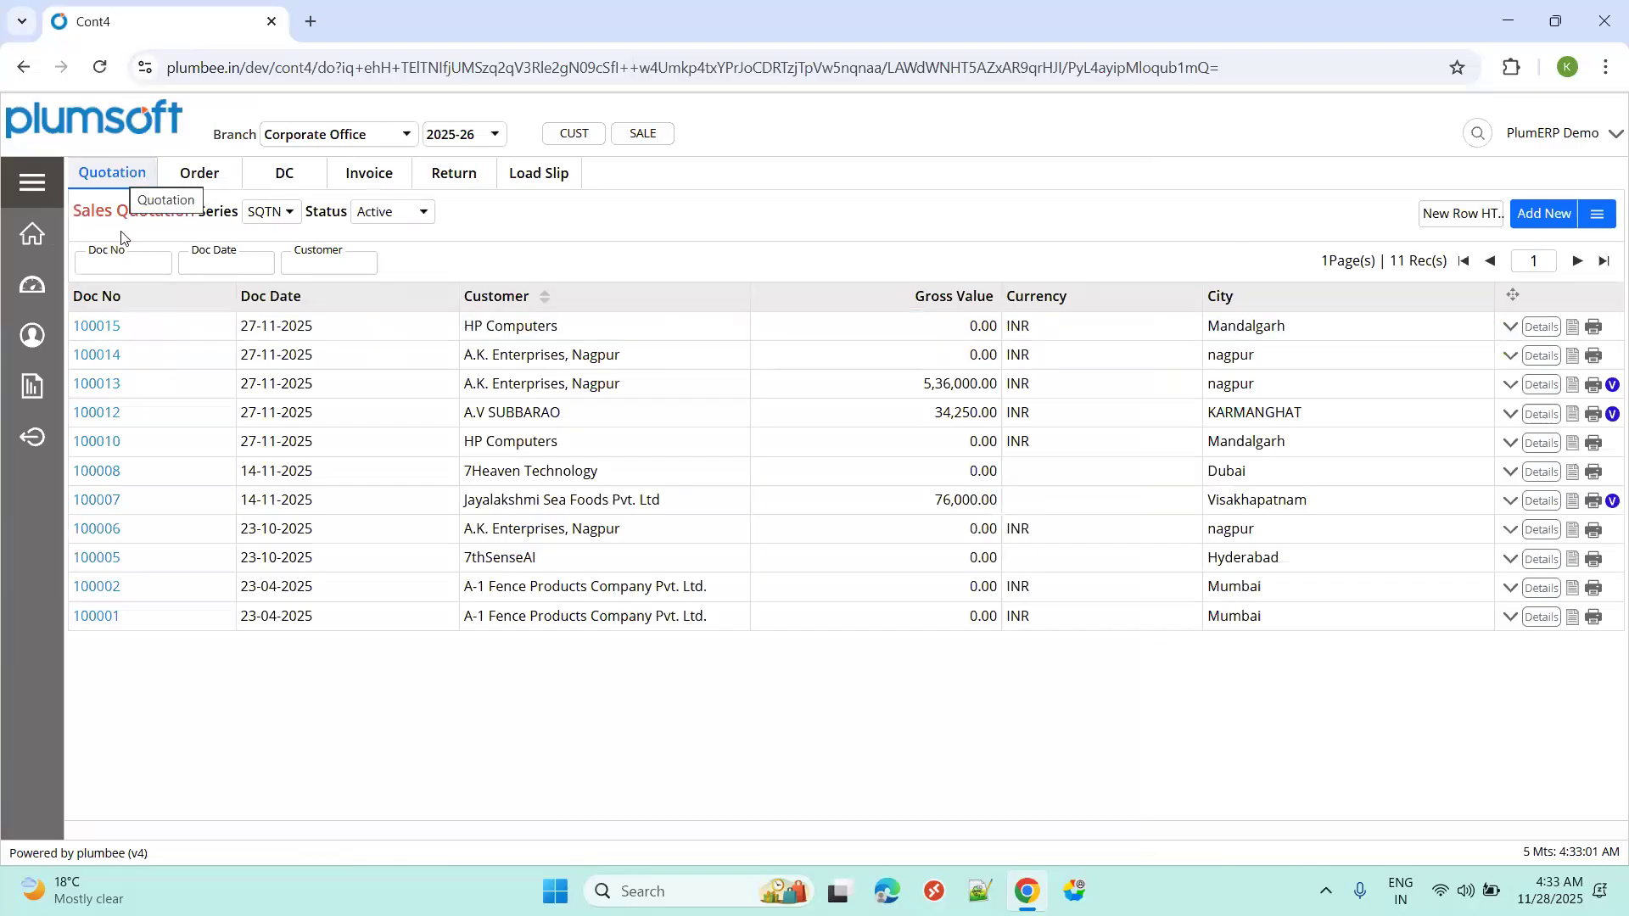
pyautogui.click(1533, 222)
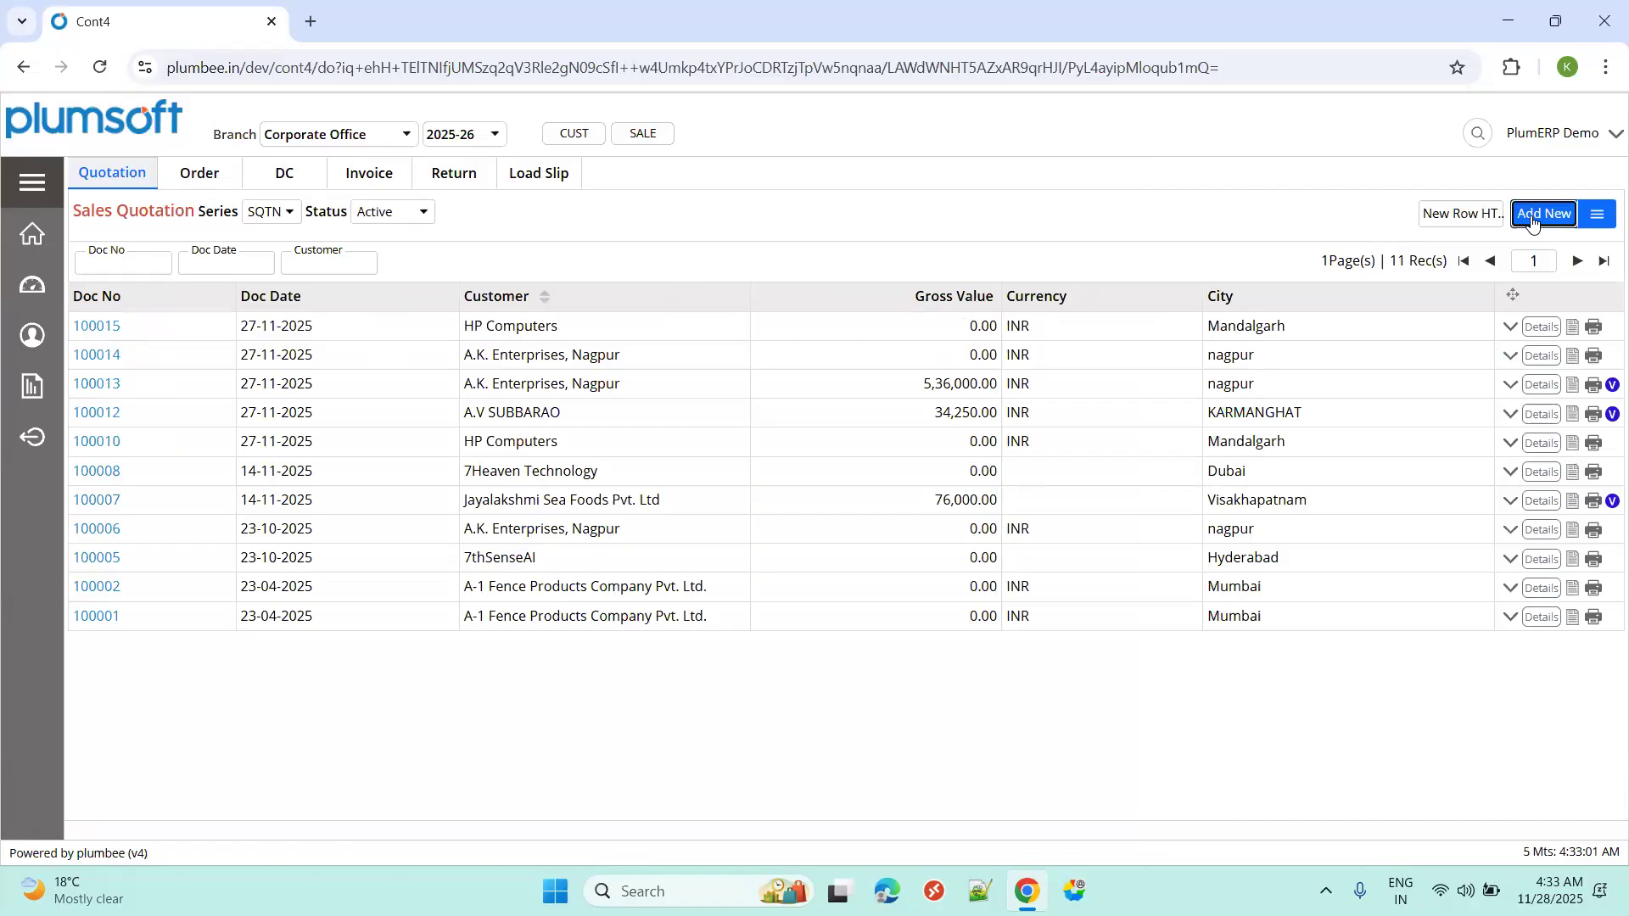
pyautogui.click(1560, 215)
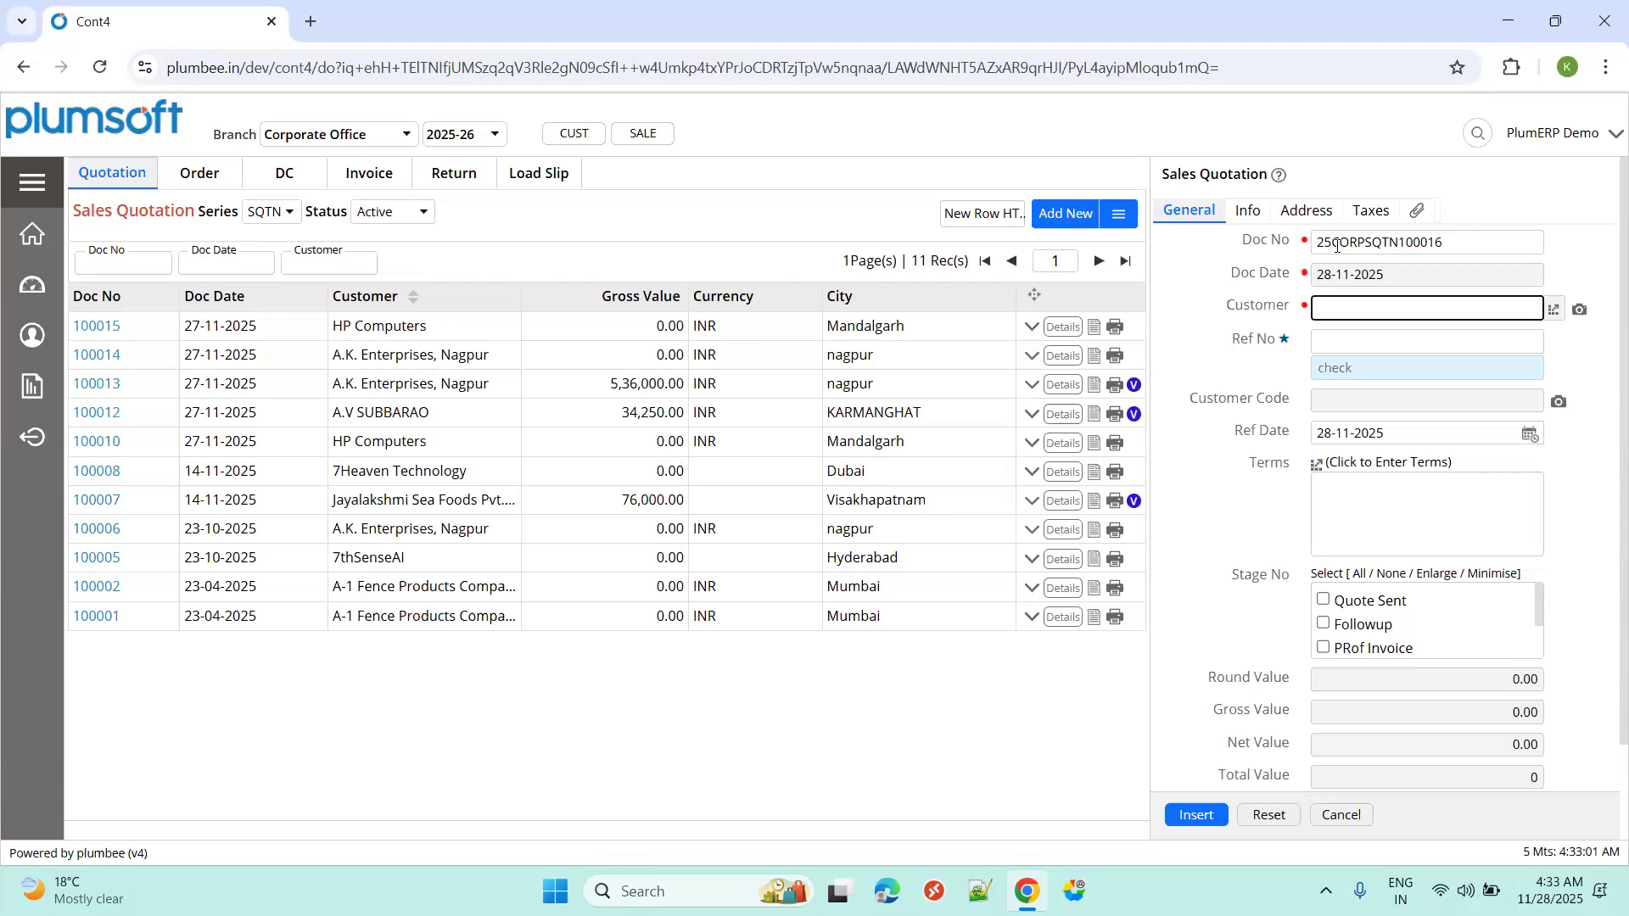
pyautogui.moveTo(1332, 246); pyautogui.dragTo(1317, 245)
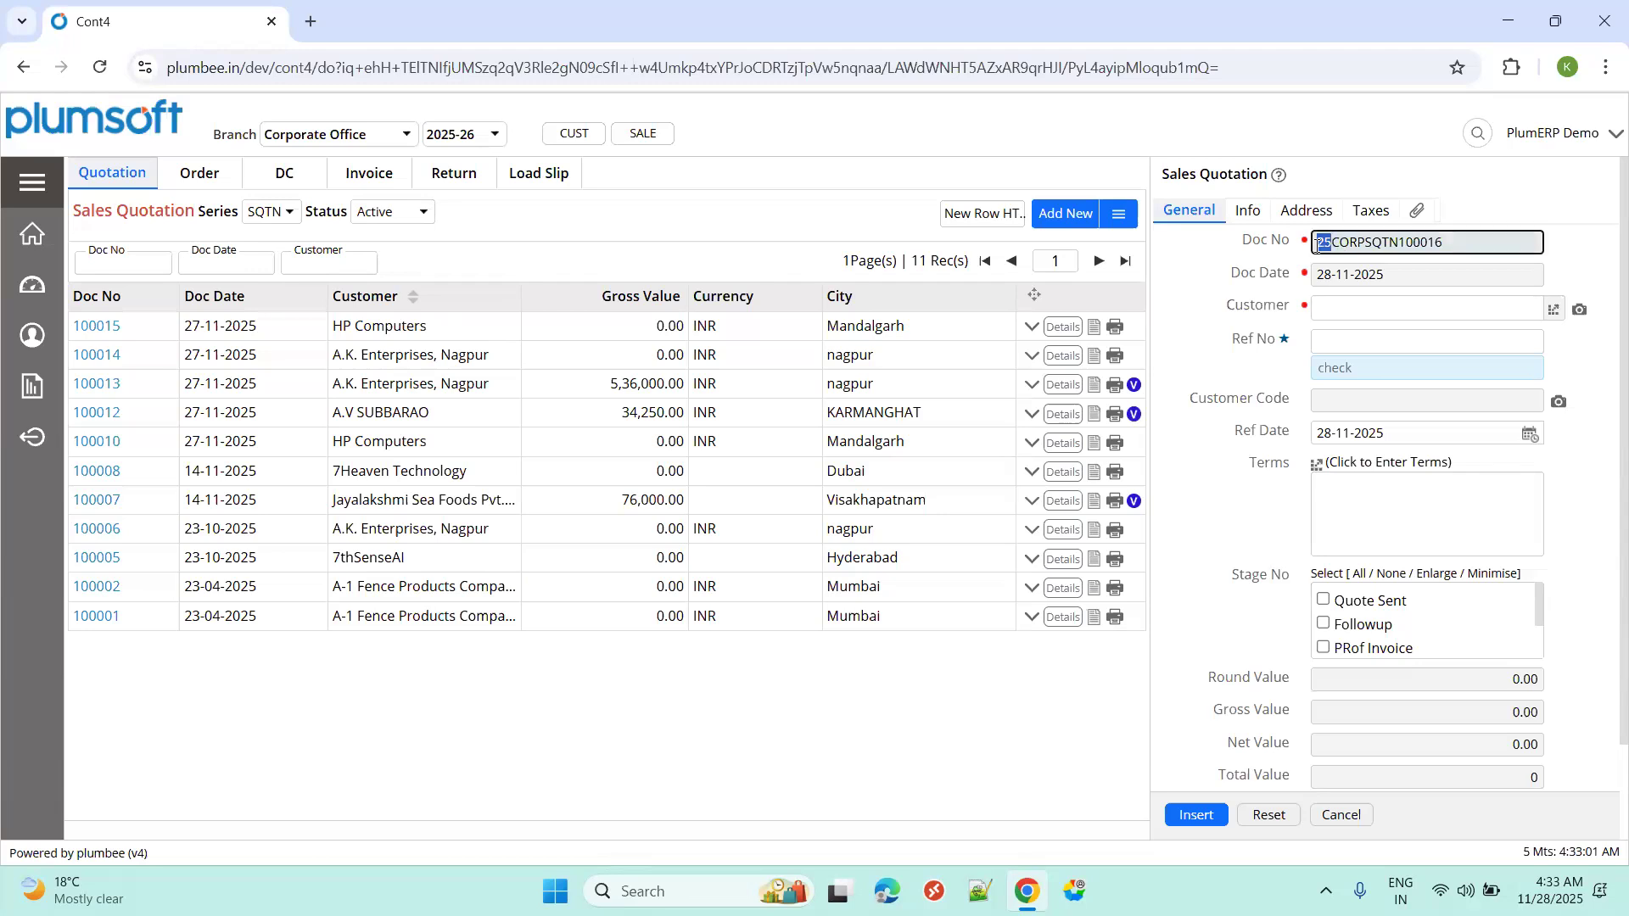
pyautogui.click(497, 135)
pyautogui.click(497, 135)
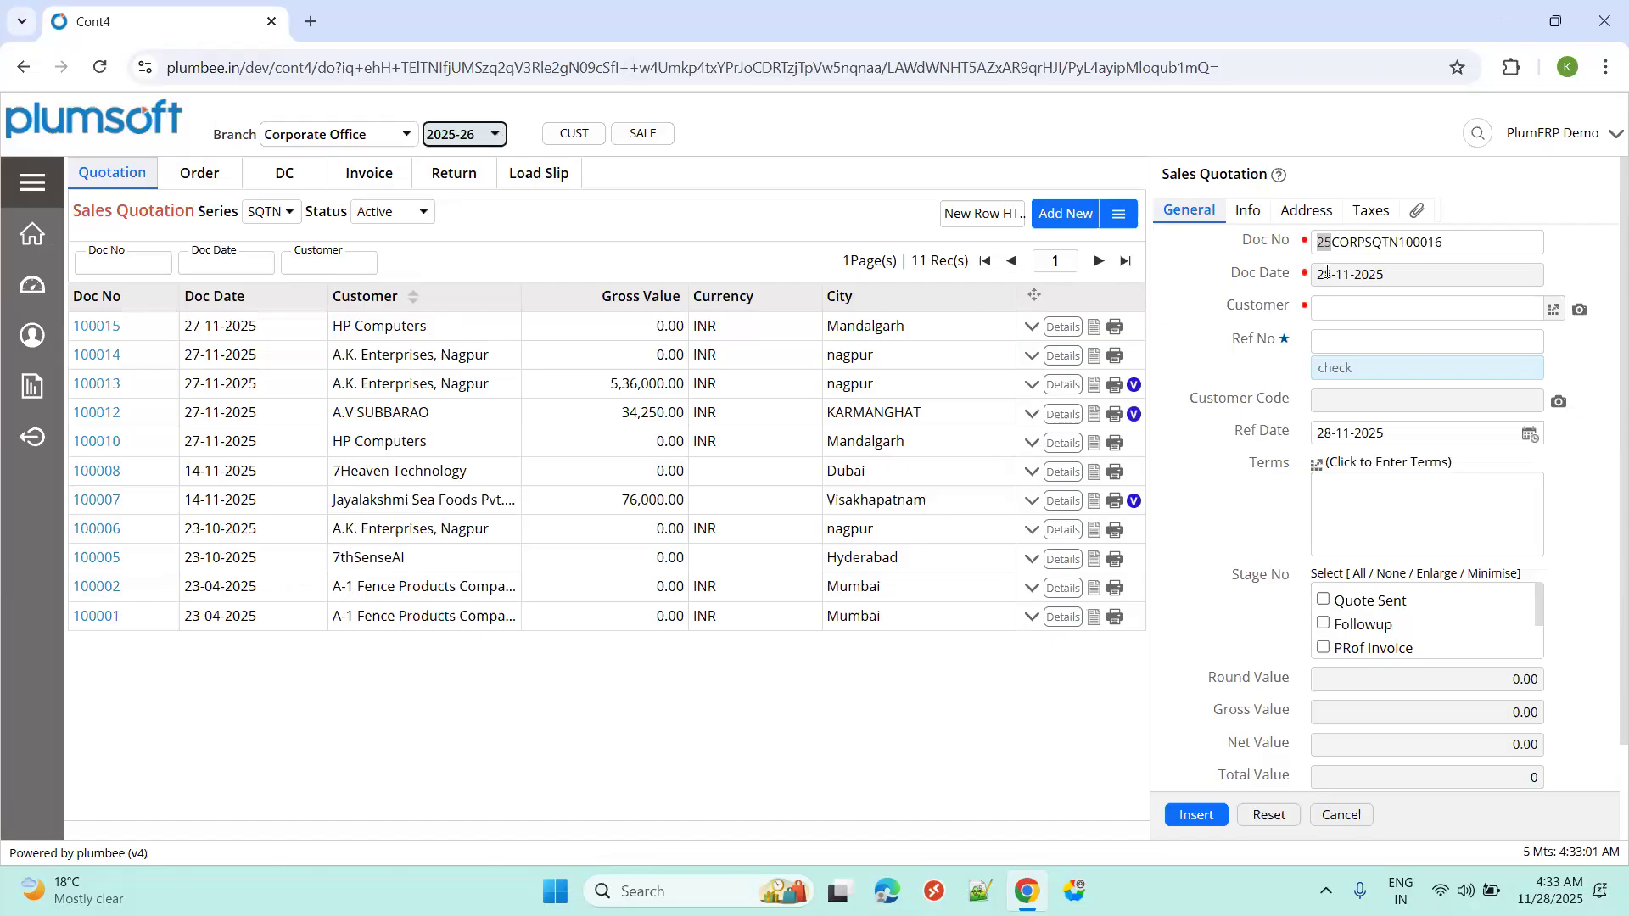
# Review doc number 25CORPSQTN100016's branch, SQTN series and serial parts, then the 28-11-2025 date.
pyautogui.click(1336, 243)
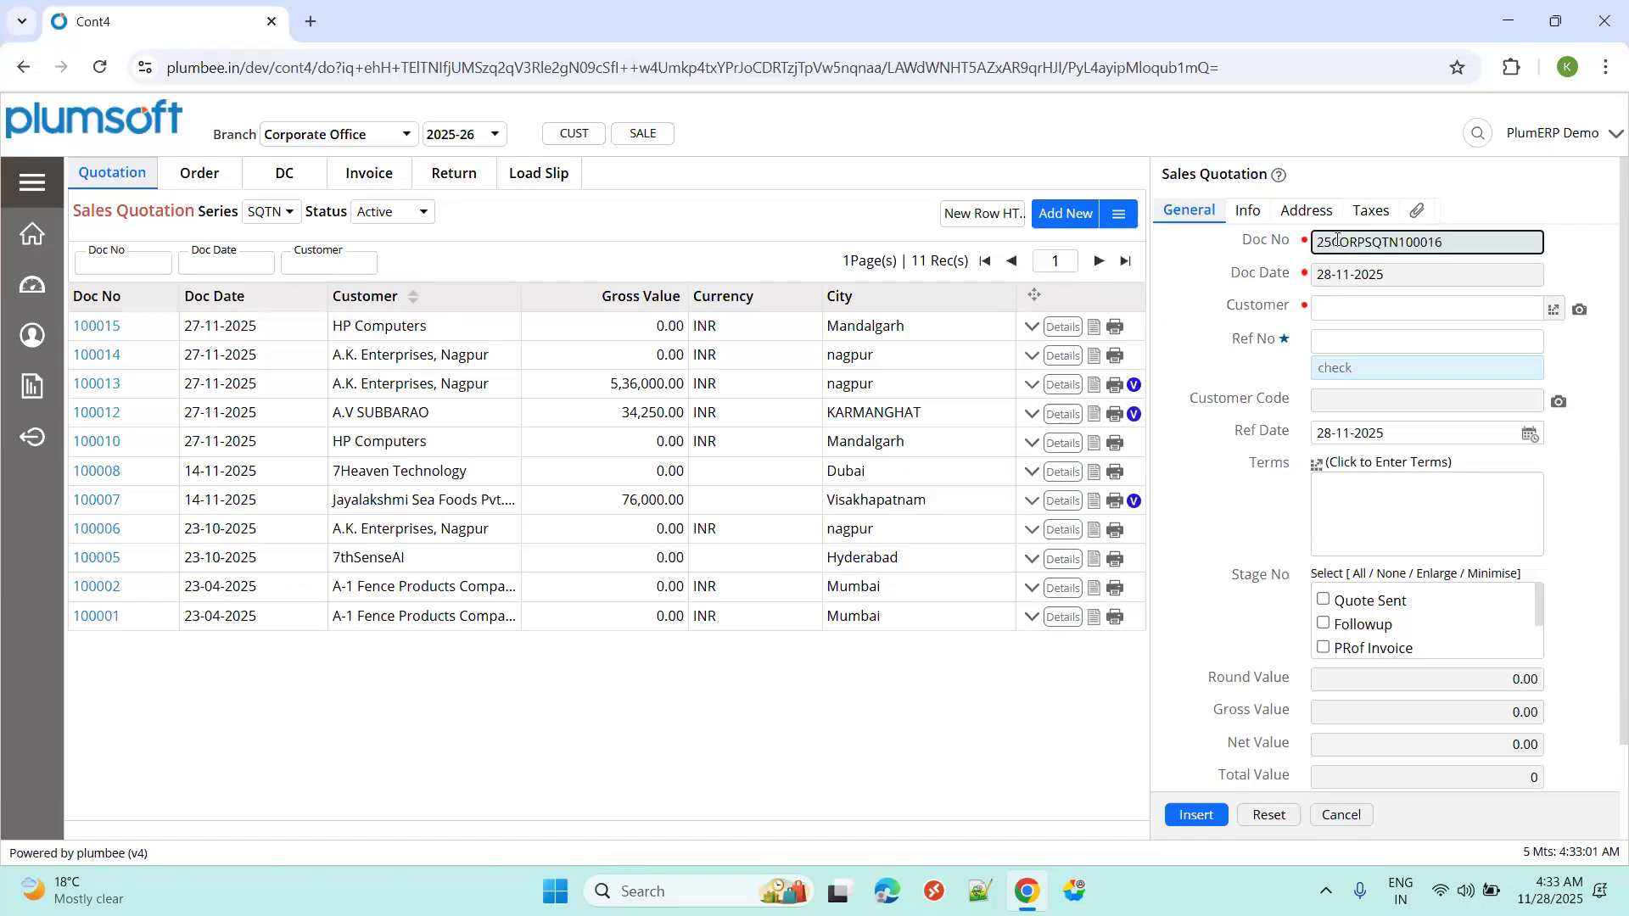
pyautogui.moveTo(1341, 243); pyautogui.dragTo(1368, 241)
pyautogui.click(1366, 241)
pyautogui.doubleClick(1341, 241)
pyautogui.click(1340, 242)
pyautogui.moveTo(1332, 243); pyautogui.dragTo(1369, 243)
pyautogui.click(1366, 242)
pyautogui.moveTo(1366, 243); pyautogui.dragTo(1400, 244)
pyautogui.moveTo(1400, 242); pyautogui.dragTo(1458, 239)
pyautogui.click(1543, 243)
pyautogui.click(1400, 278)
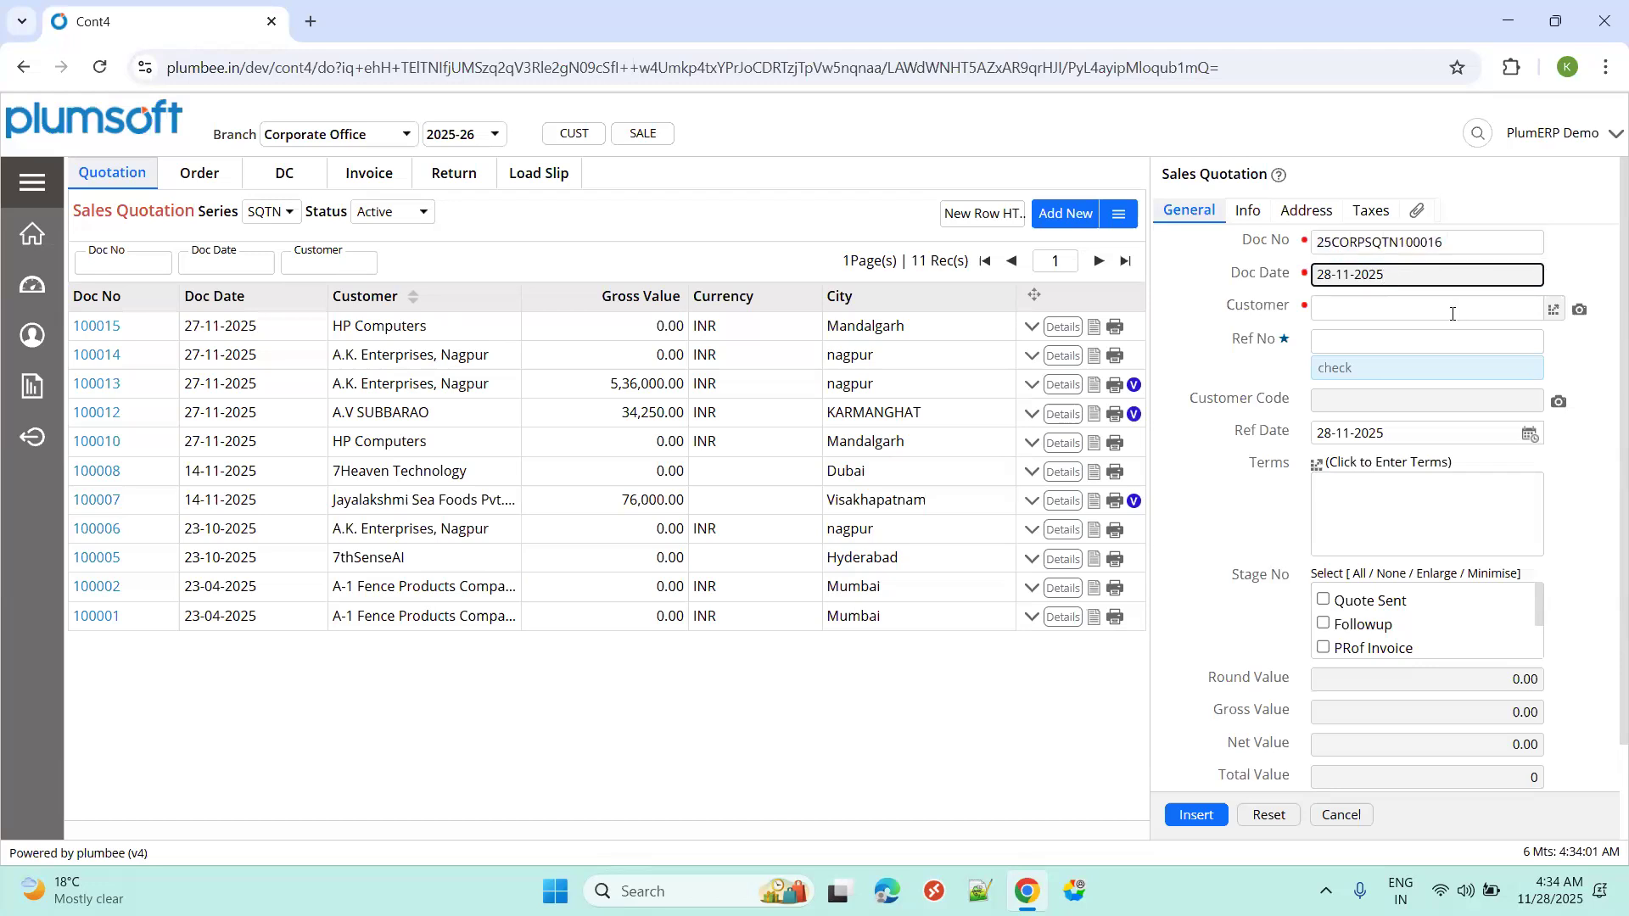
# Search 'hp comp', pick HP Computers as the quotation's customer, and dismiss its credit-limit summary.
pyautogui.click(1553, 309)
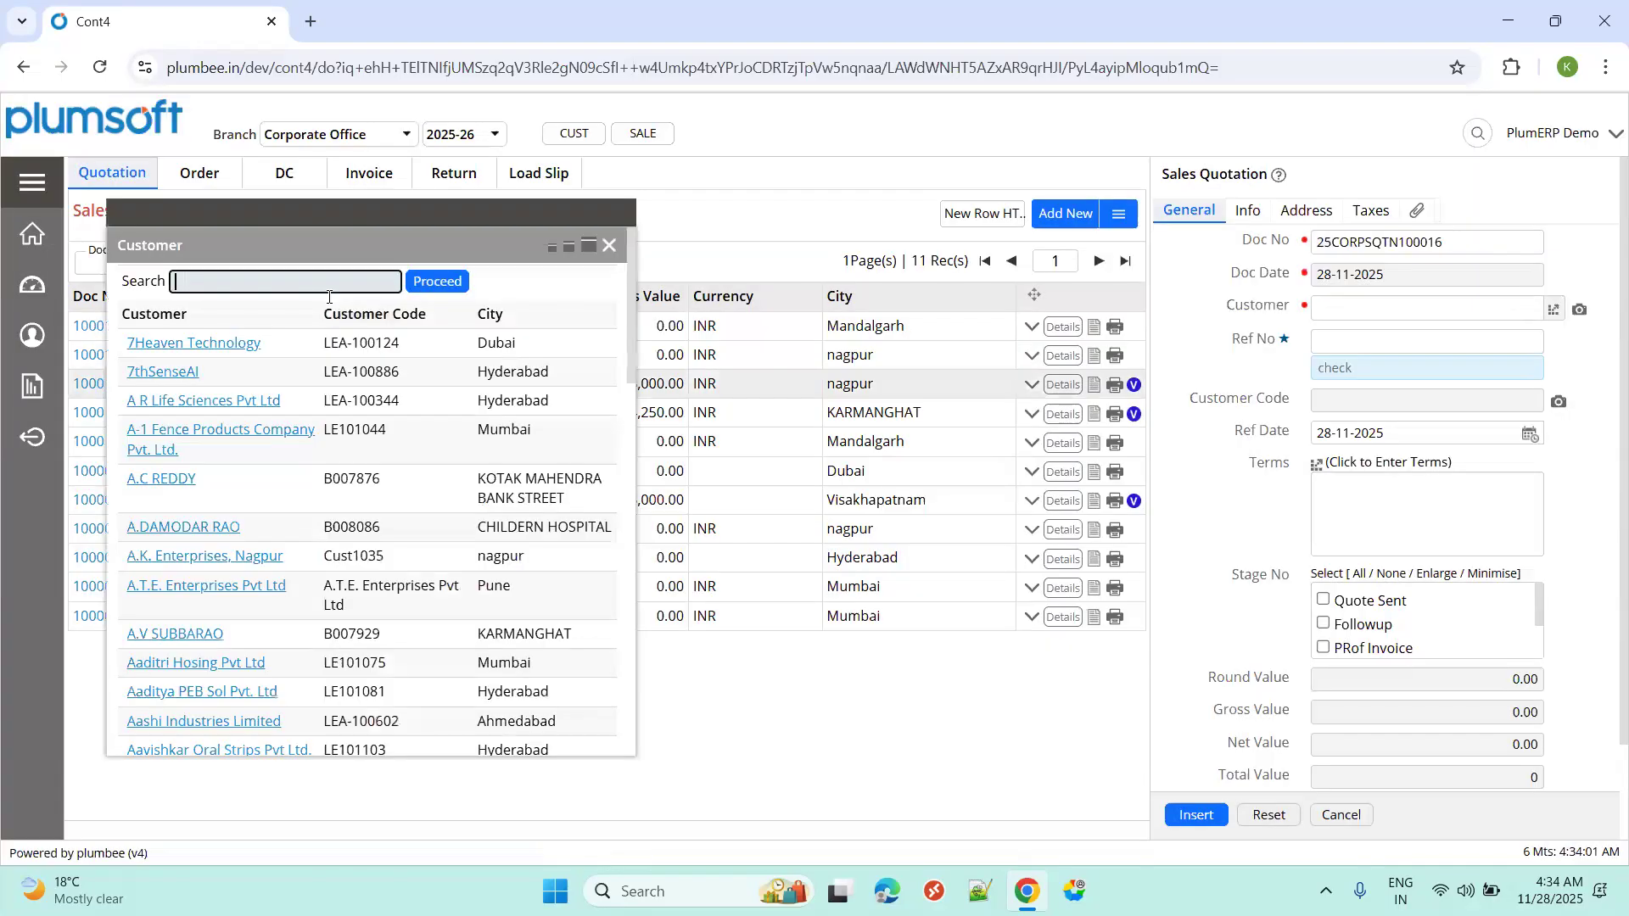
pyautogui.write('hp comp')
pyautogui.press('Return')
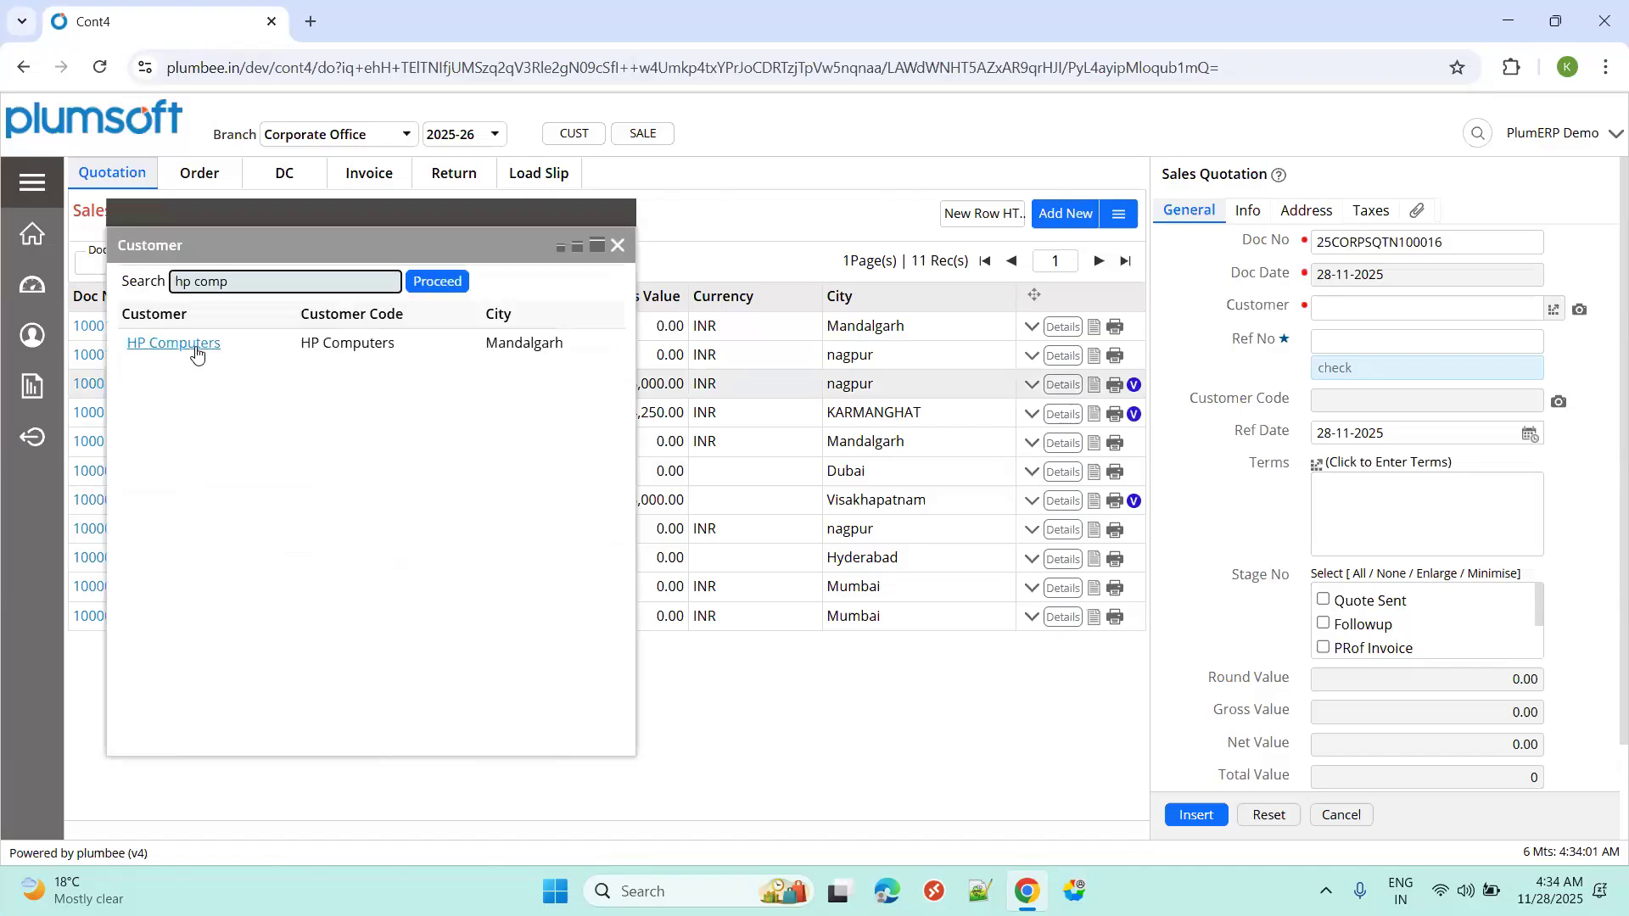
pyautogui.click(196, 351)
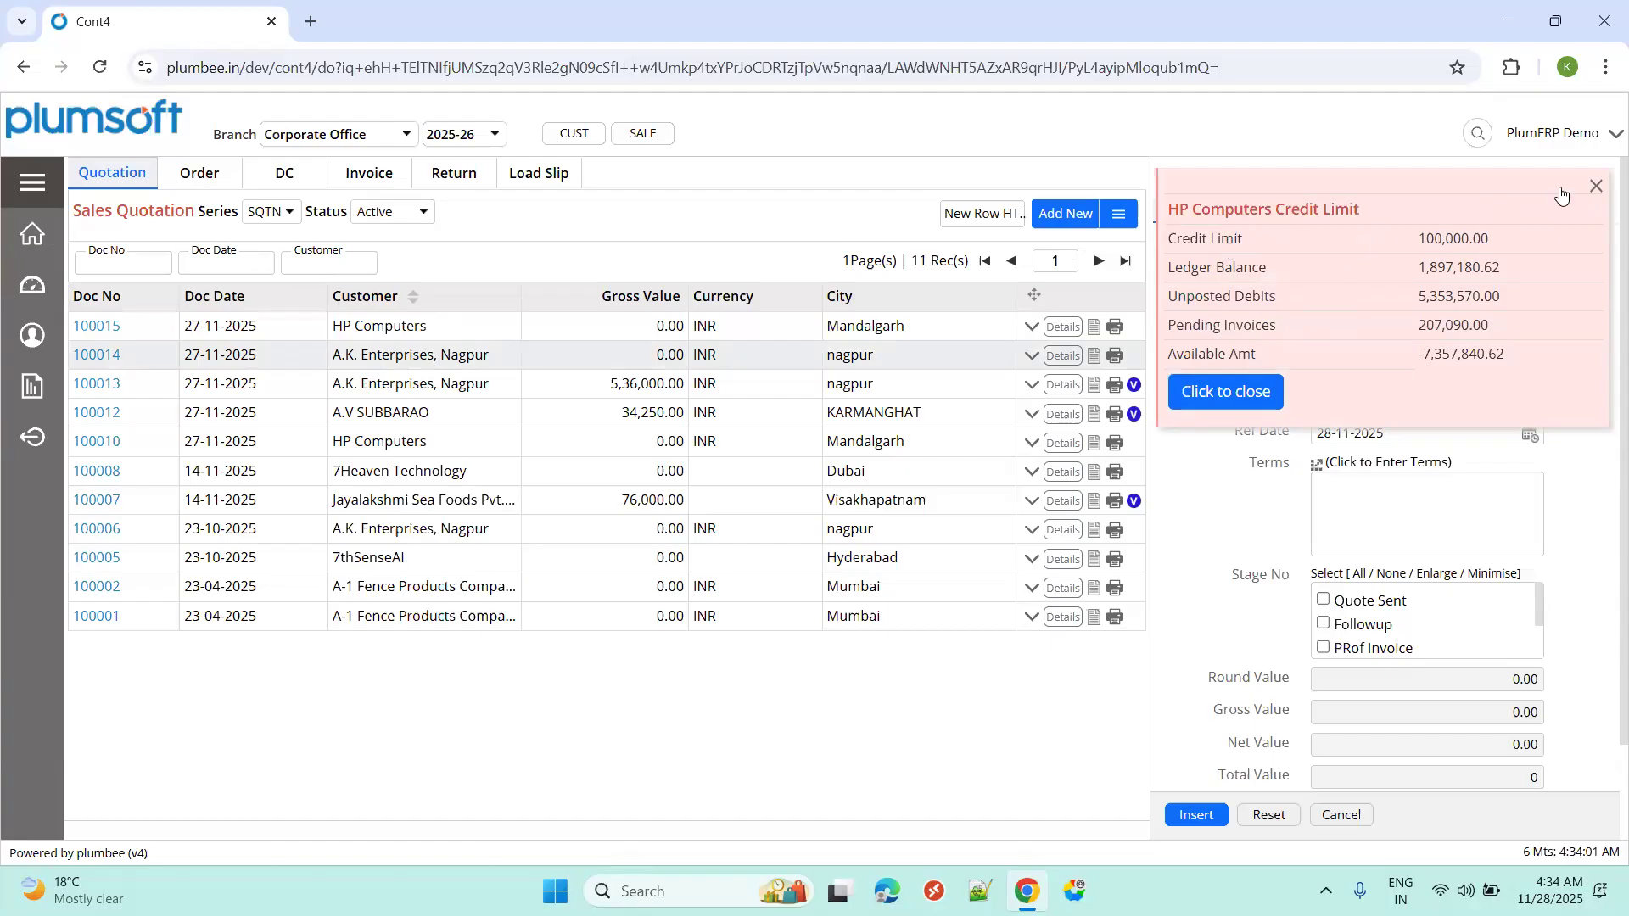
pyautogui.click(1343, 353)
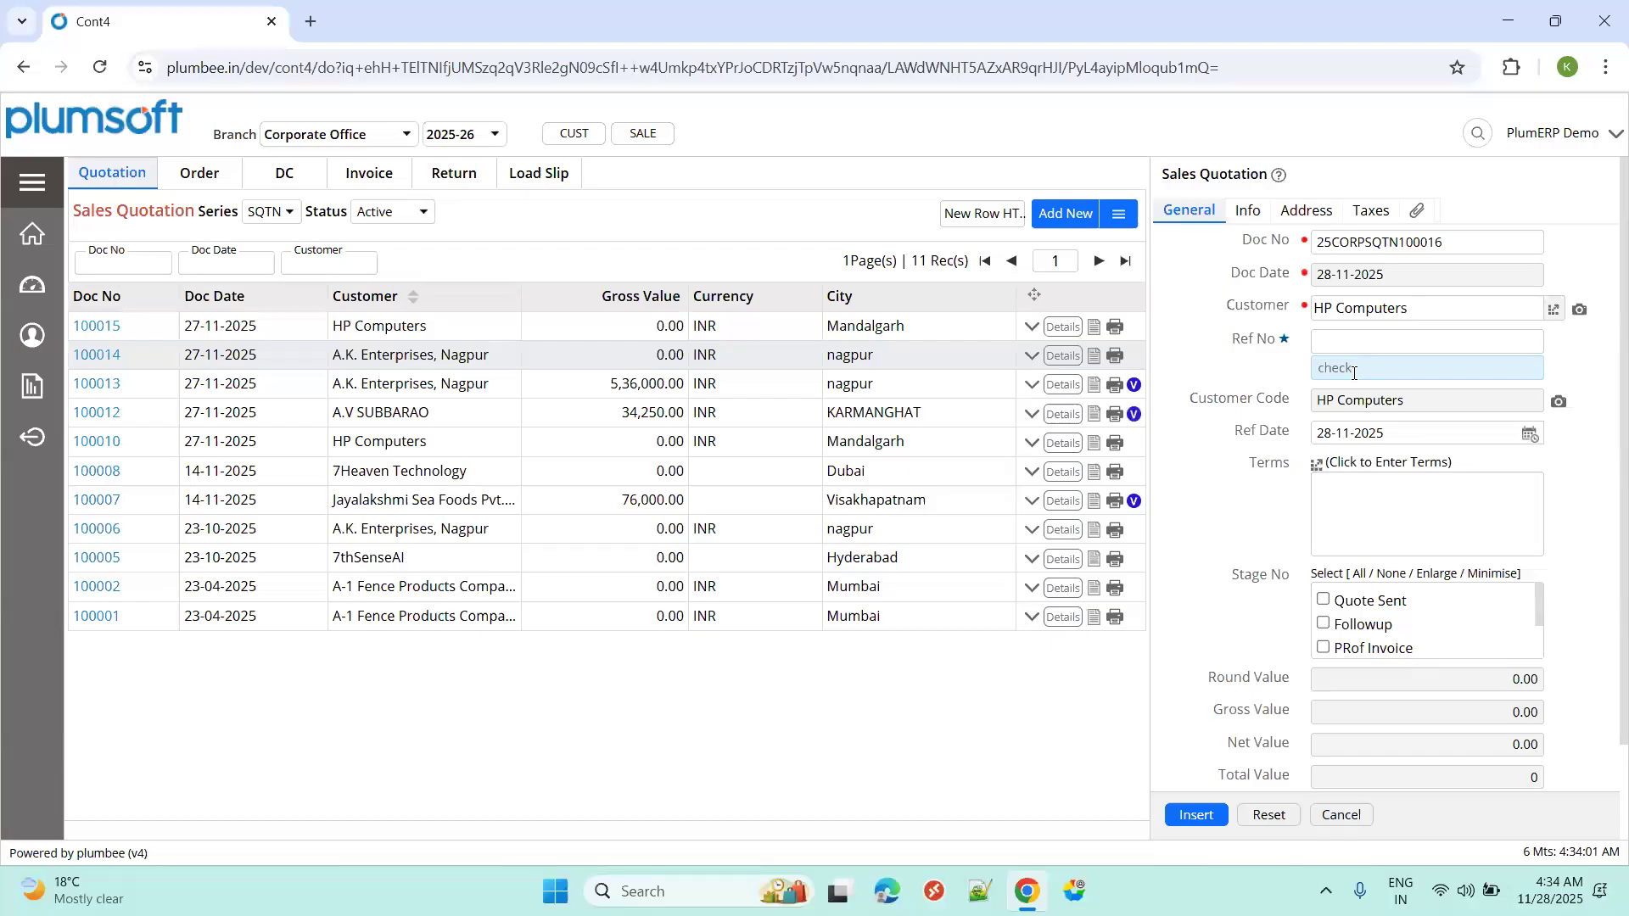
pyautogui.click(1354, 373)
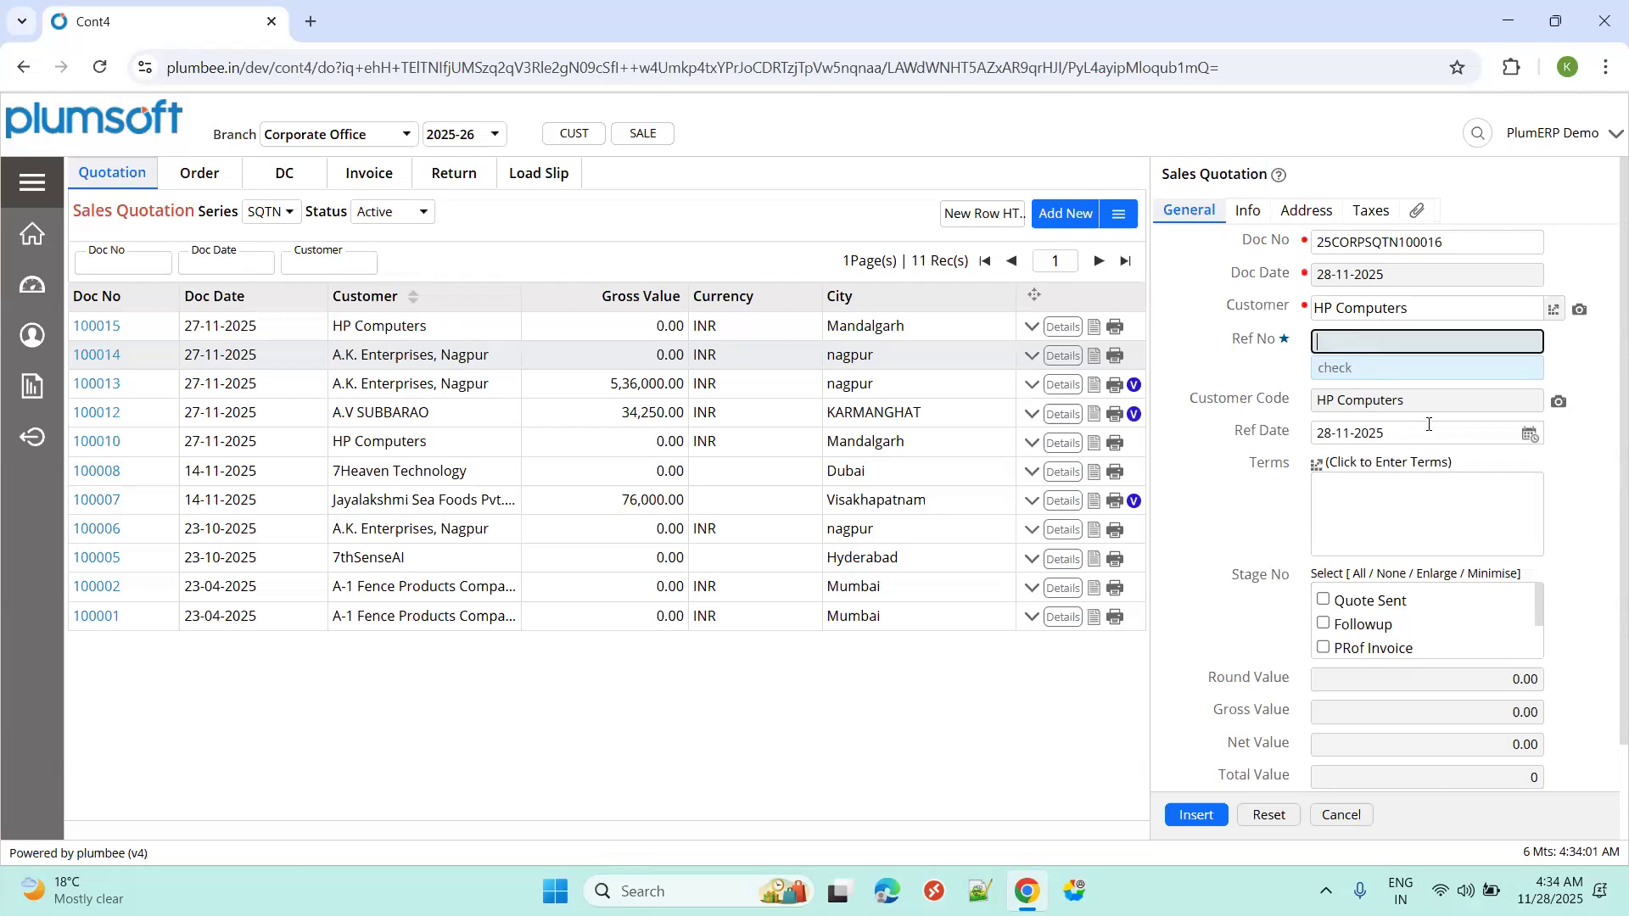
pyautogui.click(1316, 466)
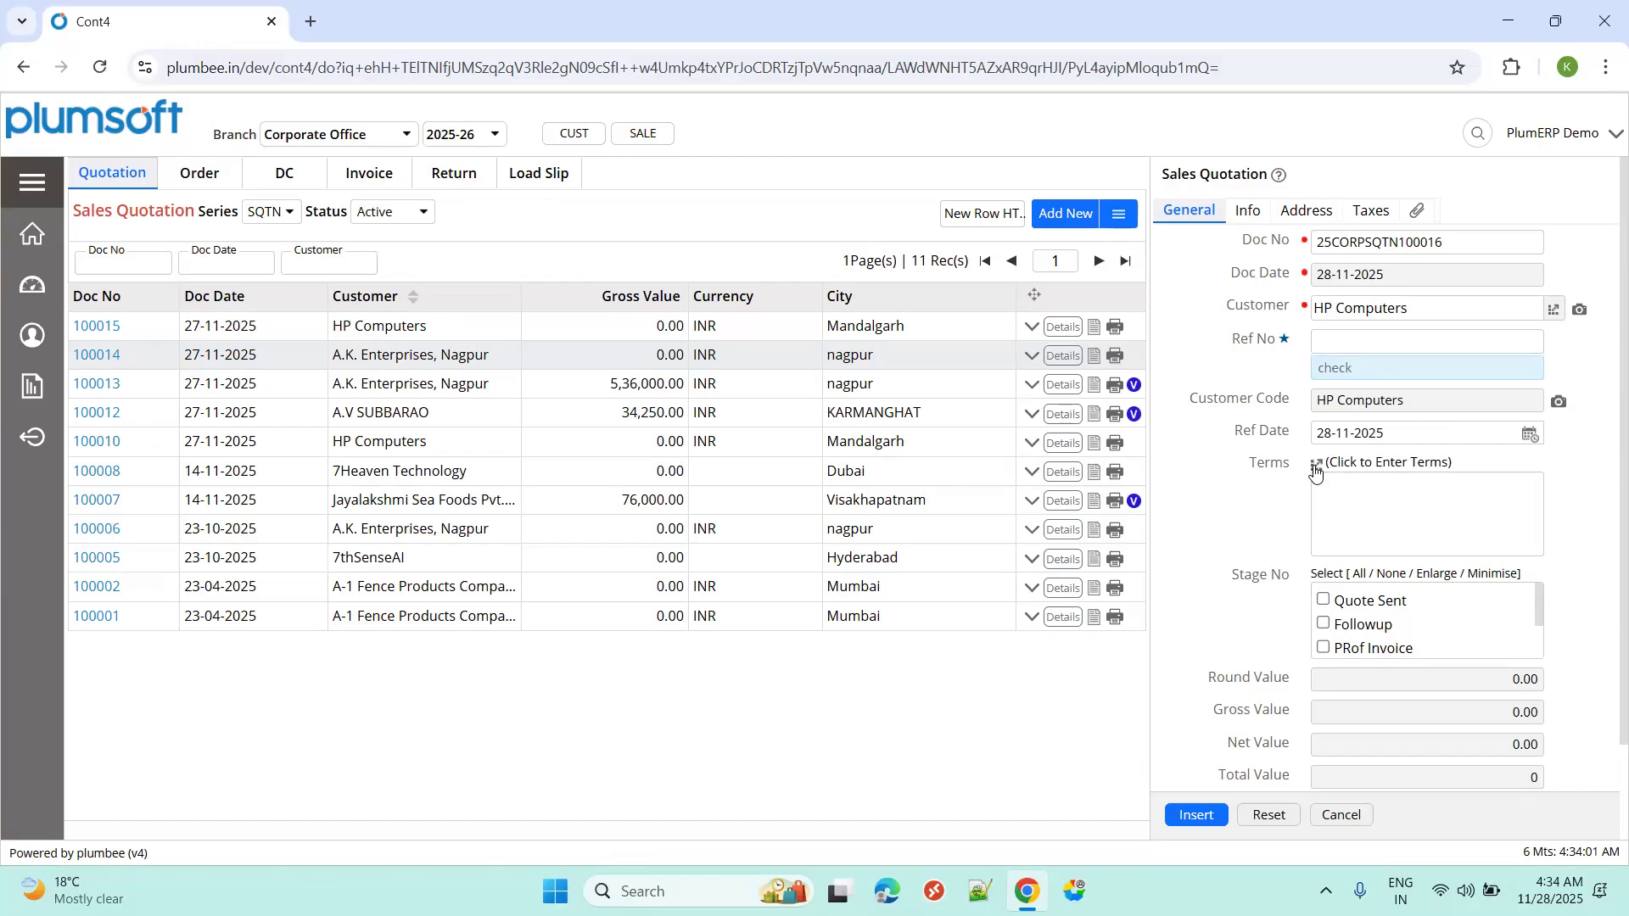
pyautogui.click(393, 334)
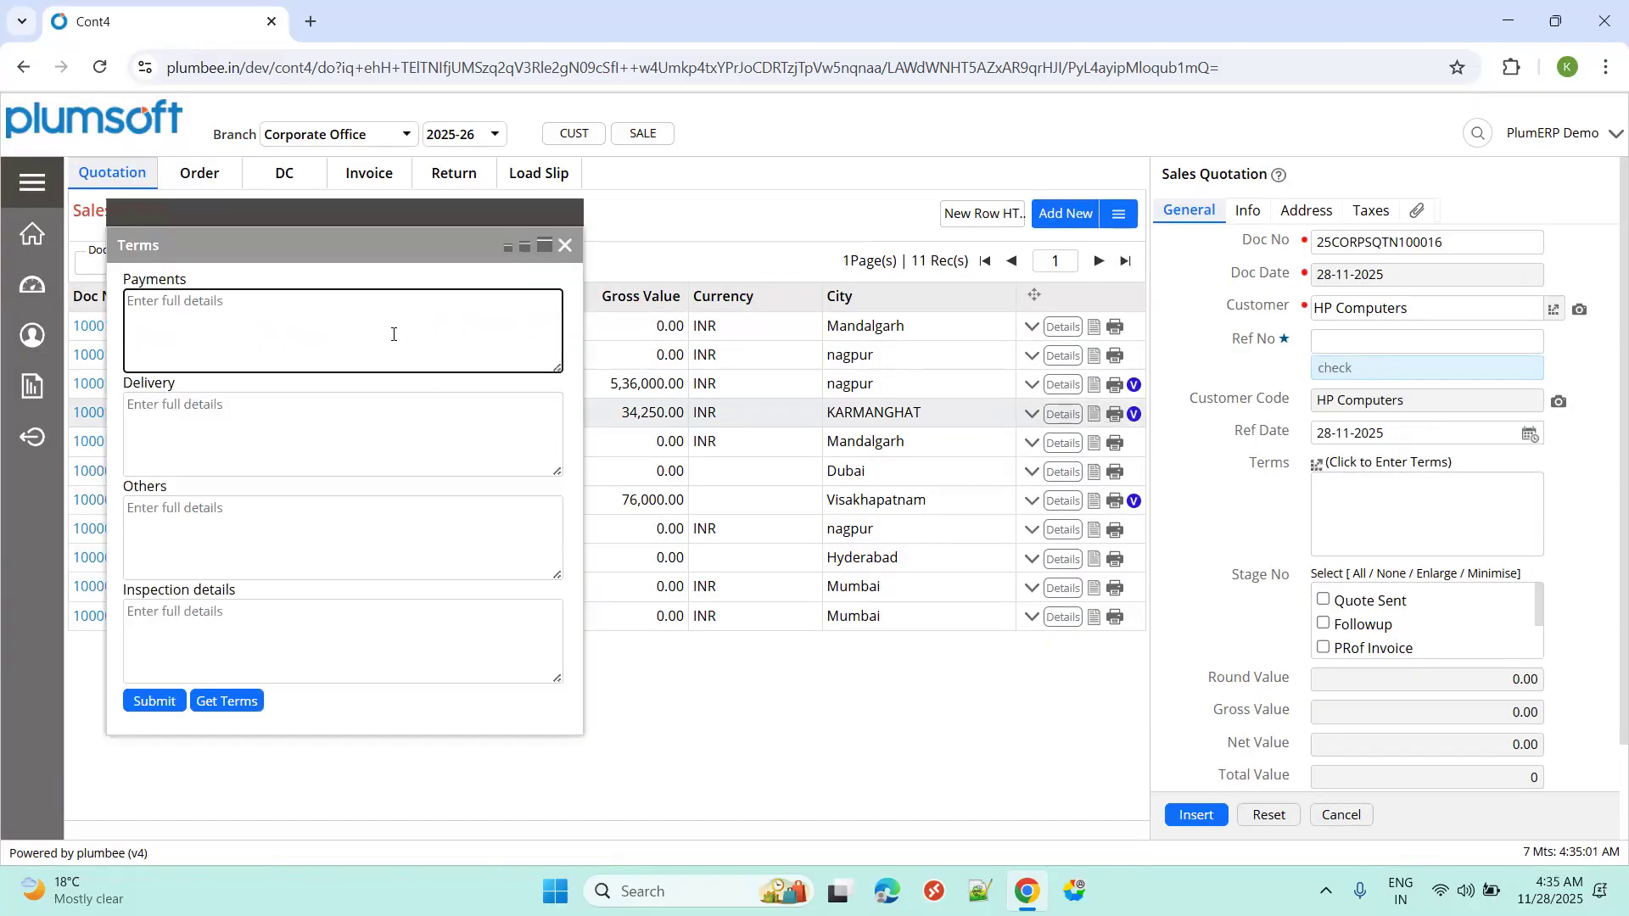
pyautogui.write('Against delivery')
pyautogui.press('Tab')
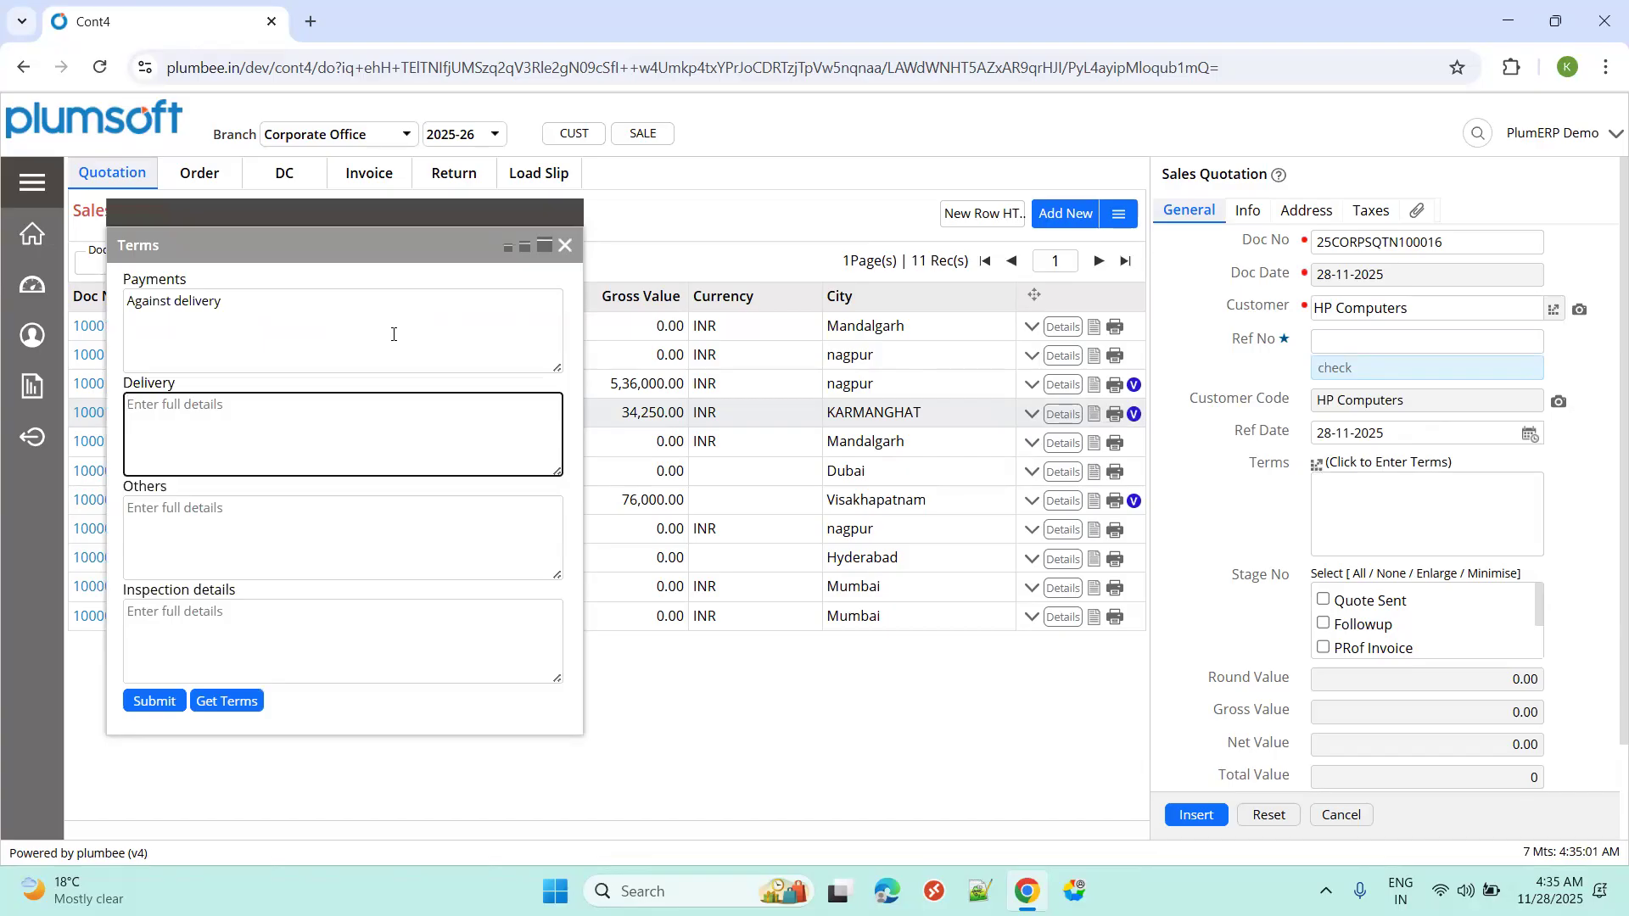
pyautogui.write('20 Days')
pyautogui.click(143, 709)
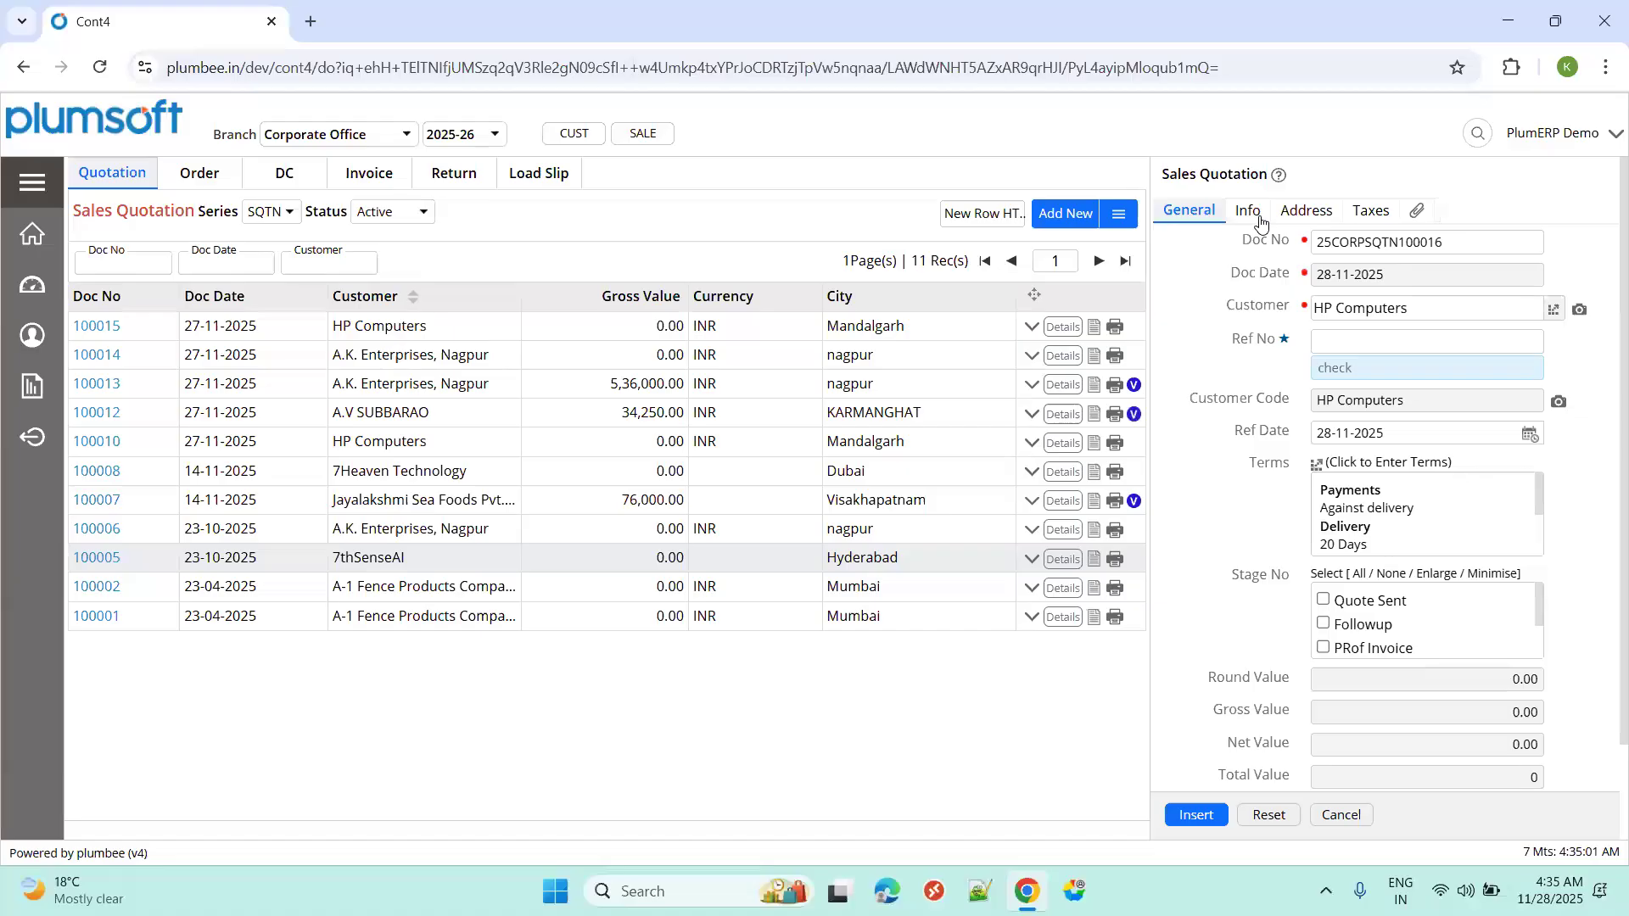
pyautogui.click(1291, 214)
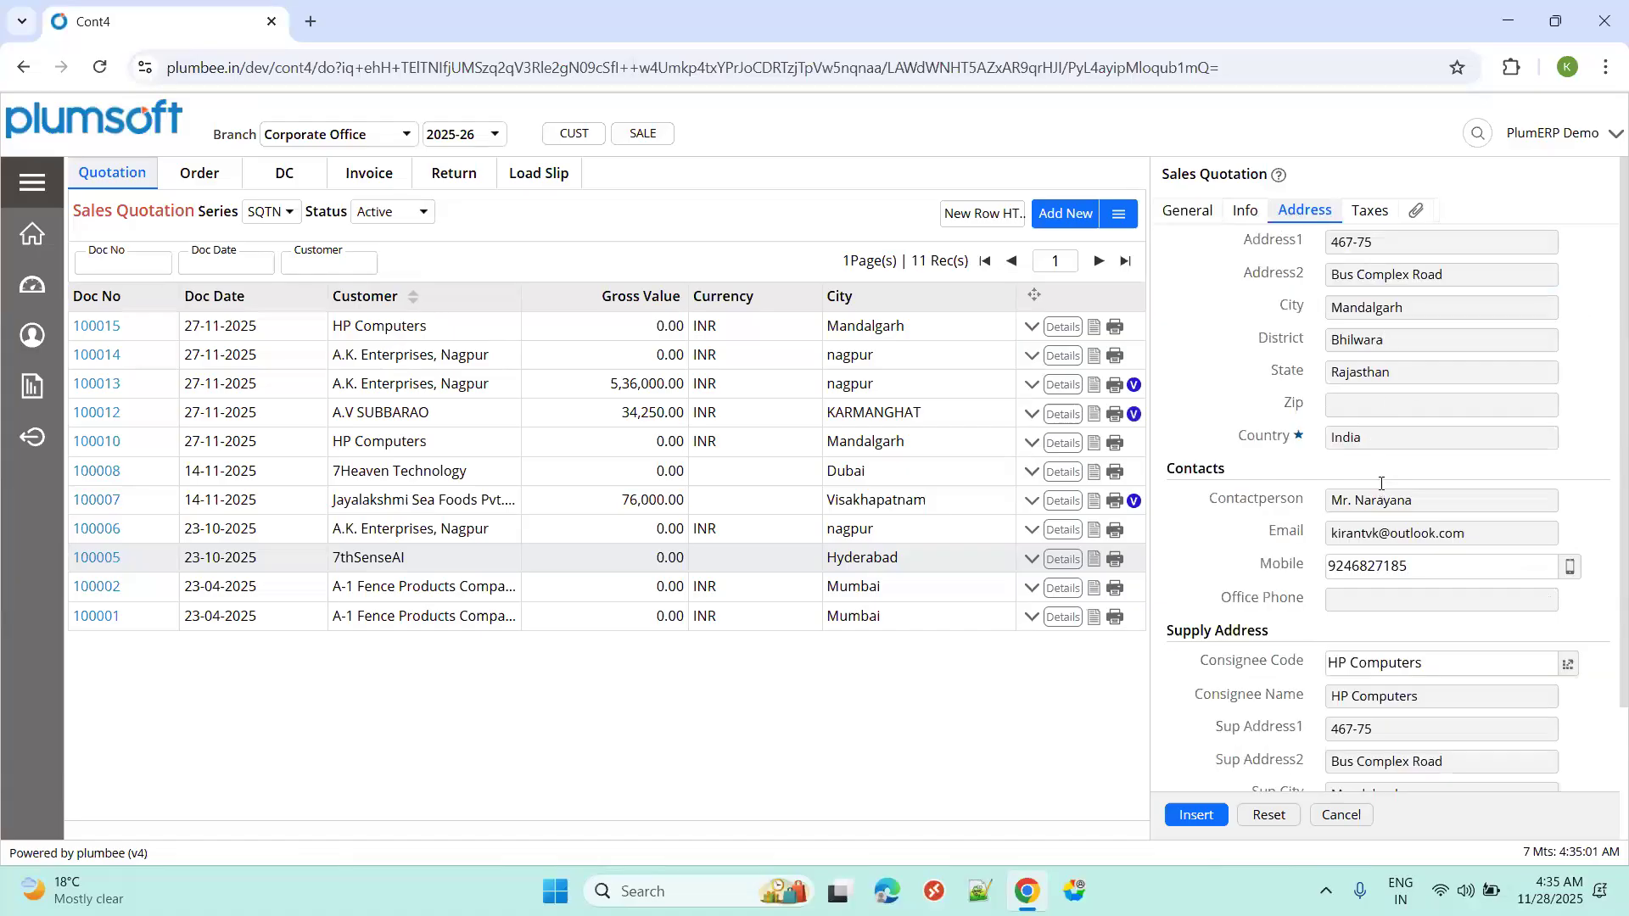
pyautogui.scroll(-2, 1381, 482)
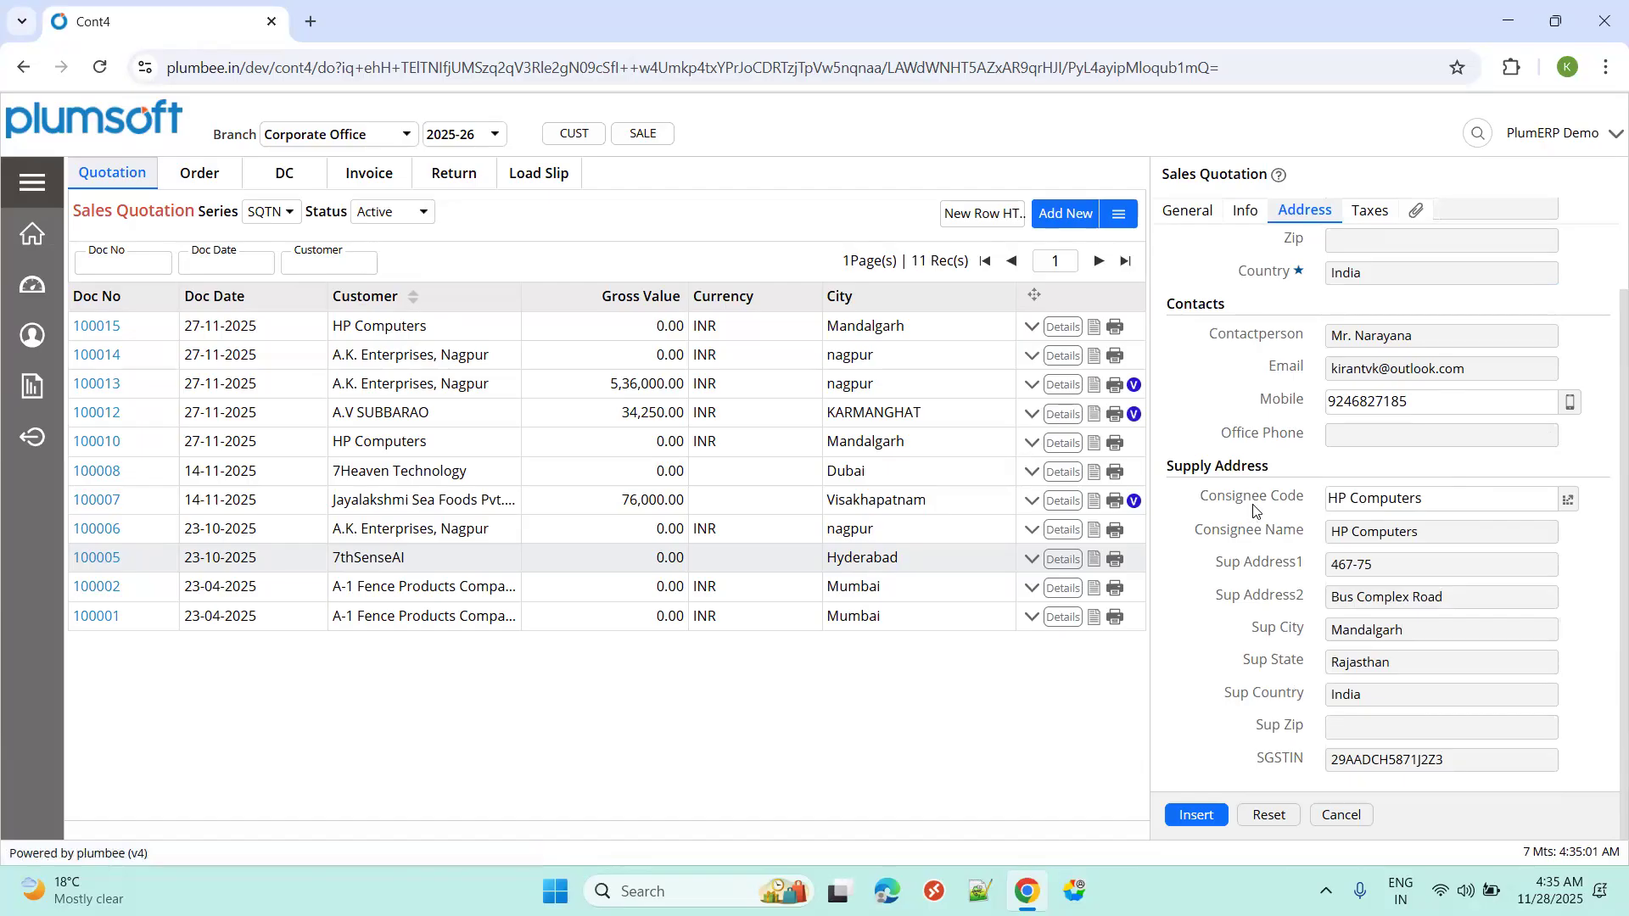
pyautogui.click(1362, 218)
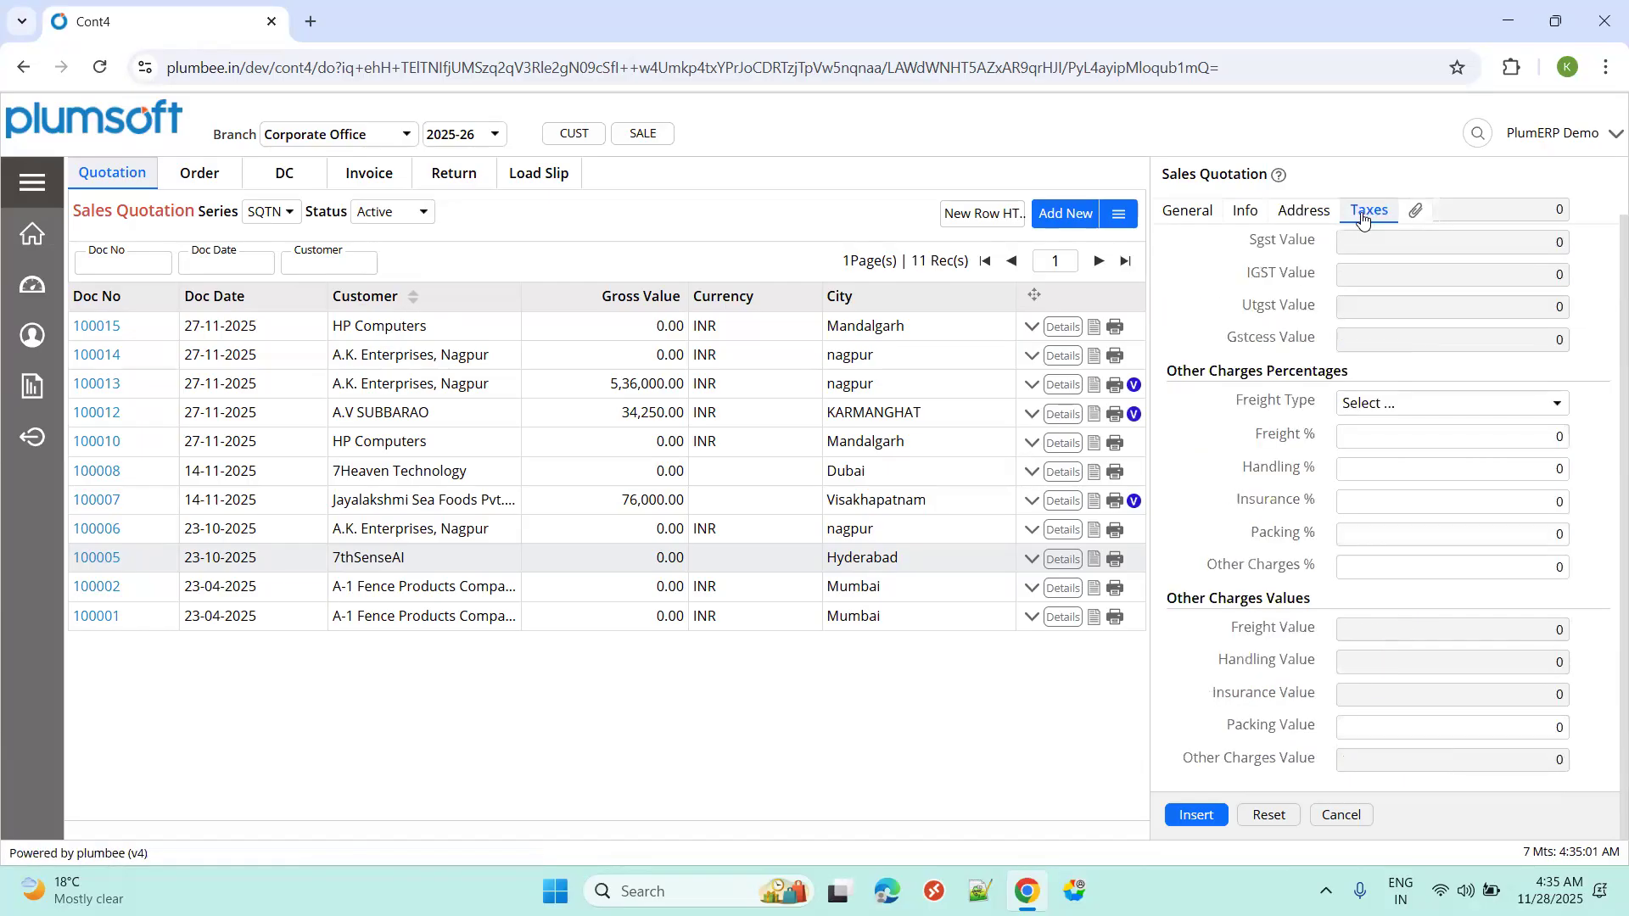
pyautogui.click(1244, 214)
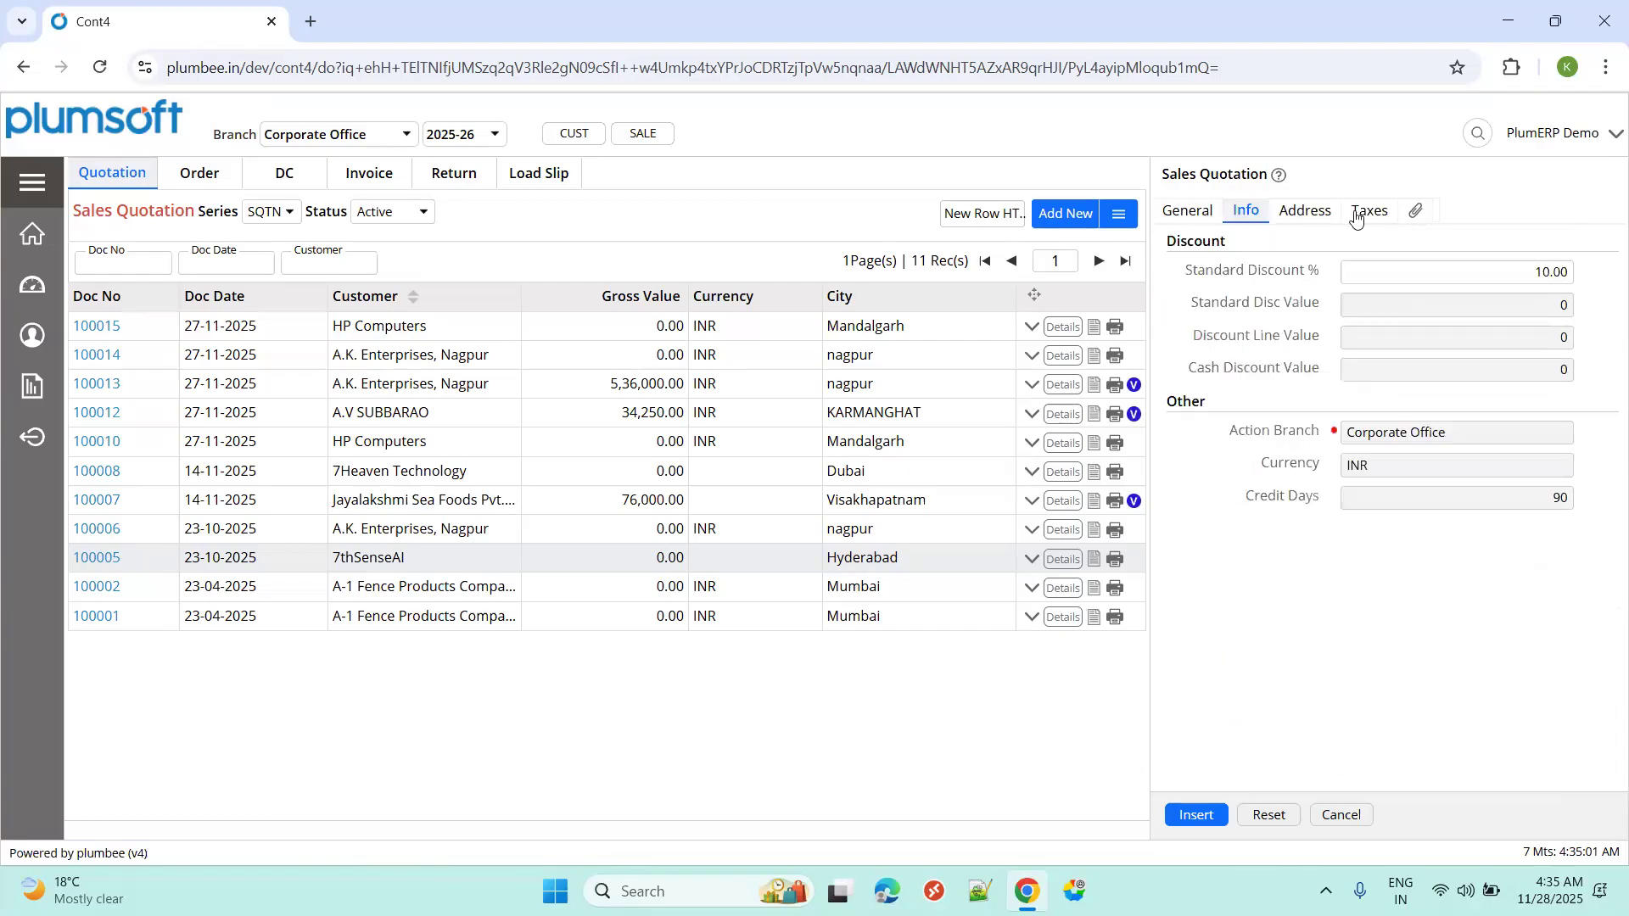
pyautogui.click(1357, 219)
pyautogui.click(1209, 217)
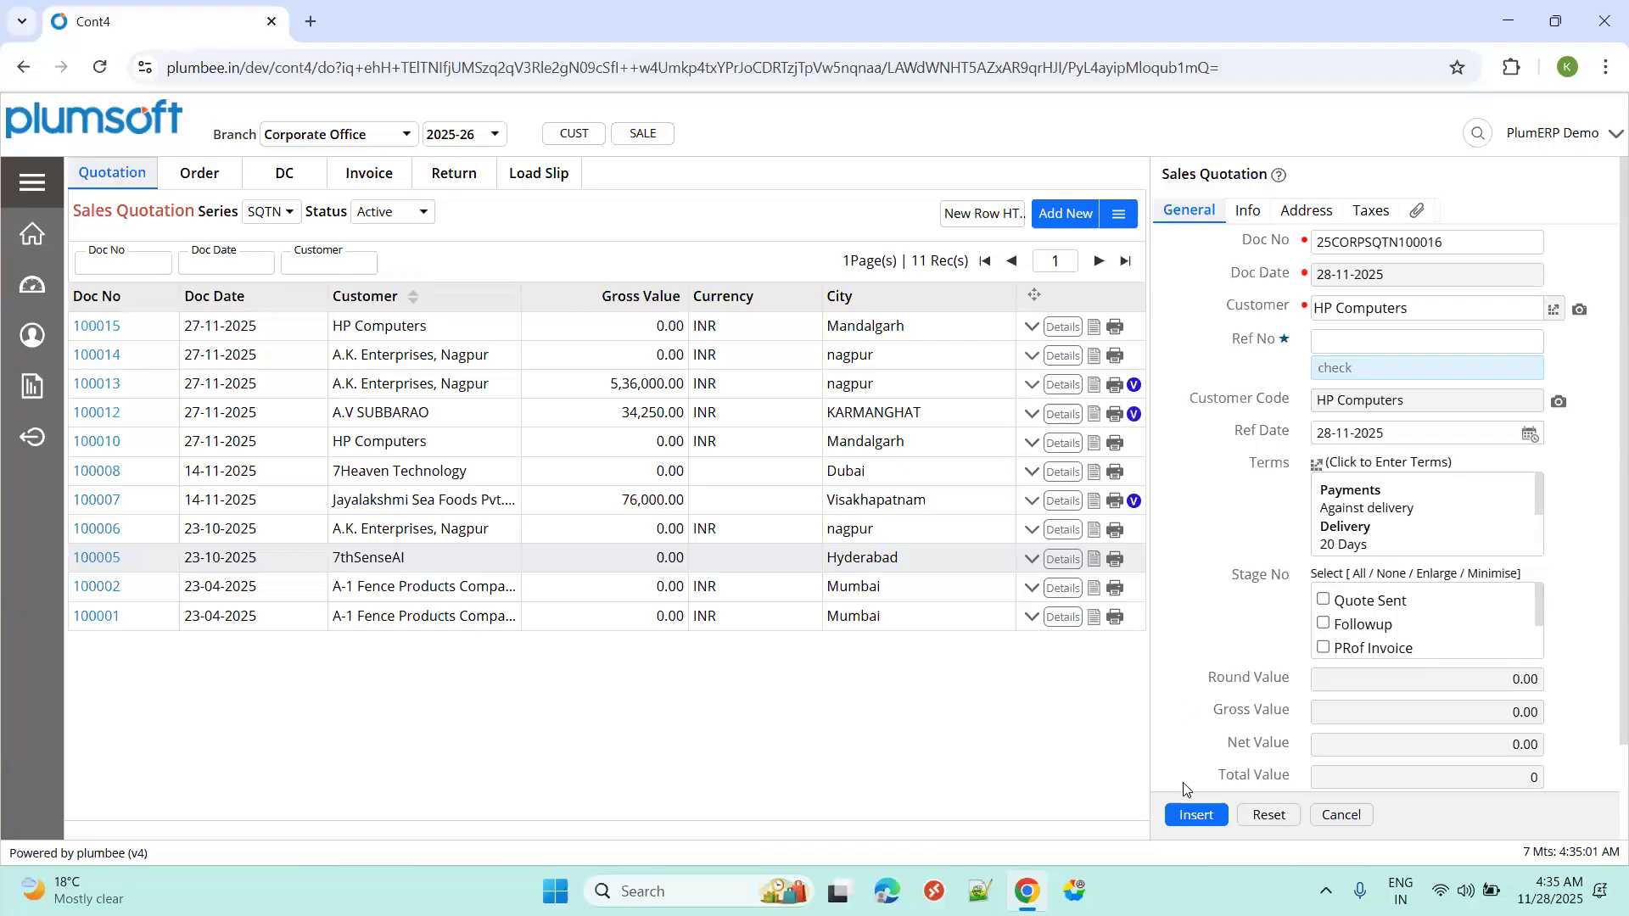
# Save the quotation header, then refresh the list to show 100016 dated 28-11-2025.
pyautogui.click(1194, 818)
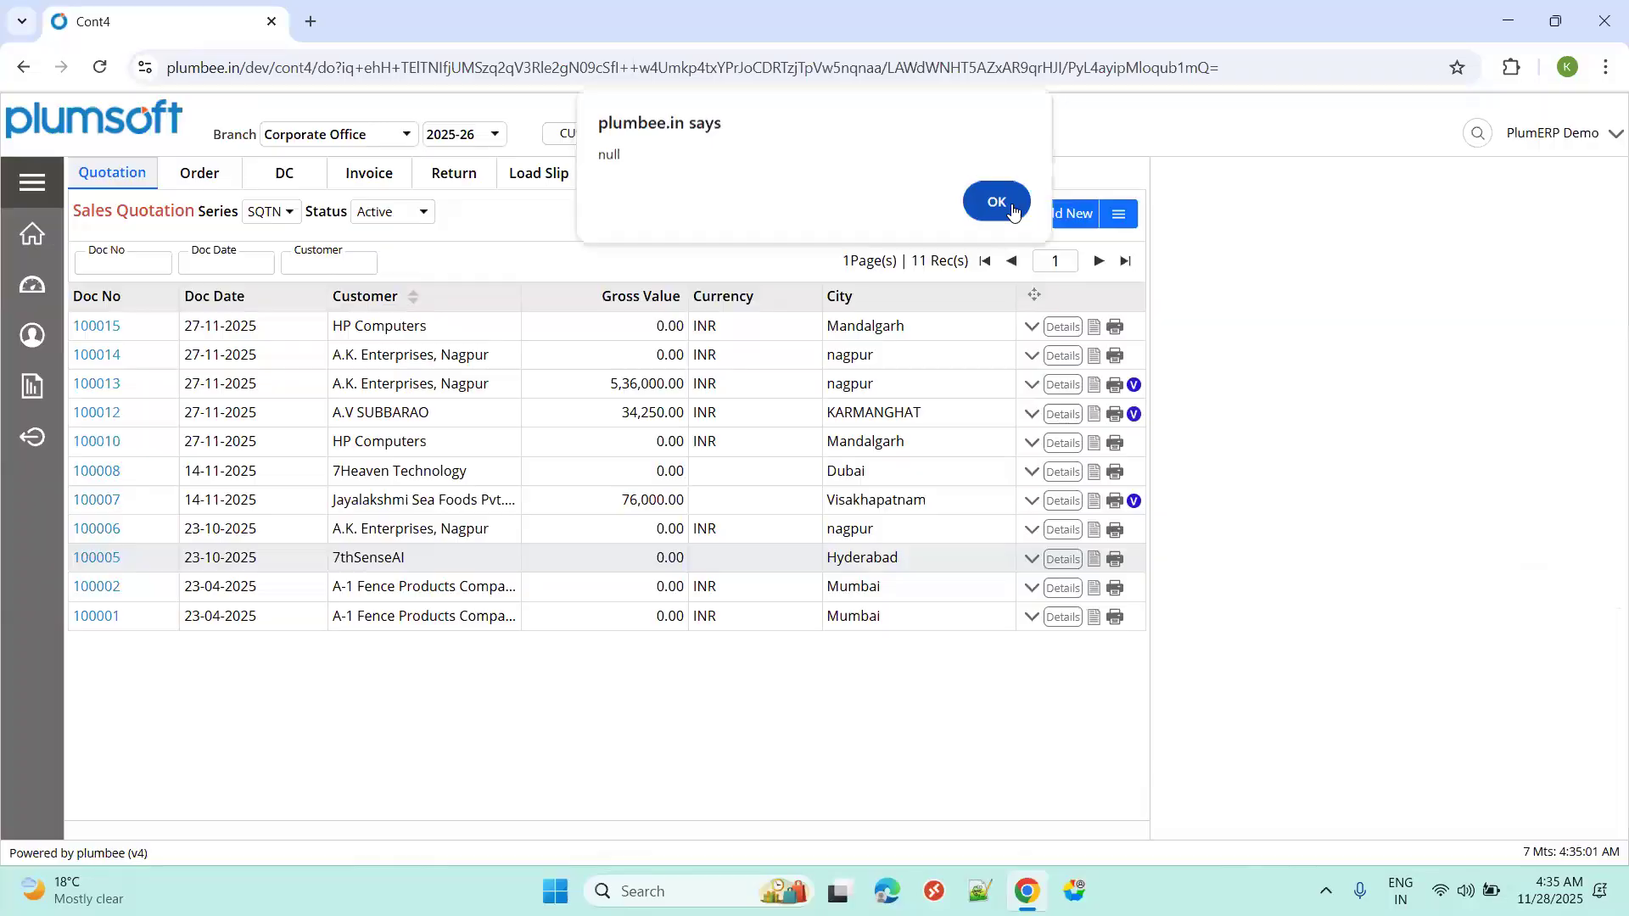
pyautogui.click(1009, 210)
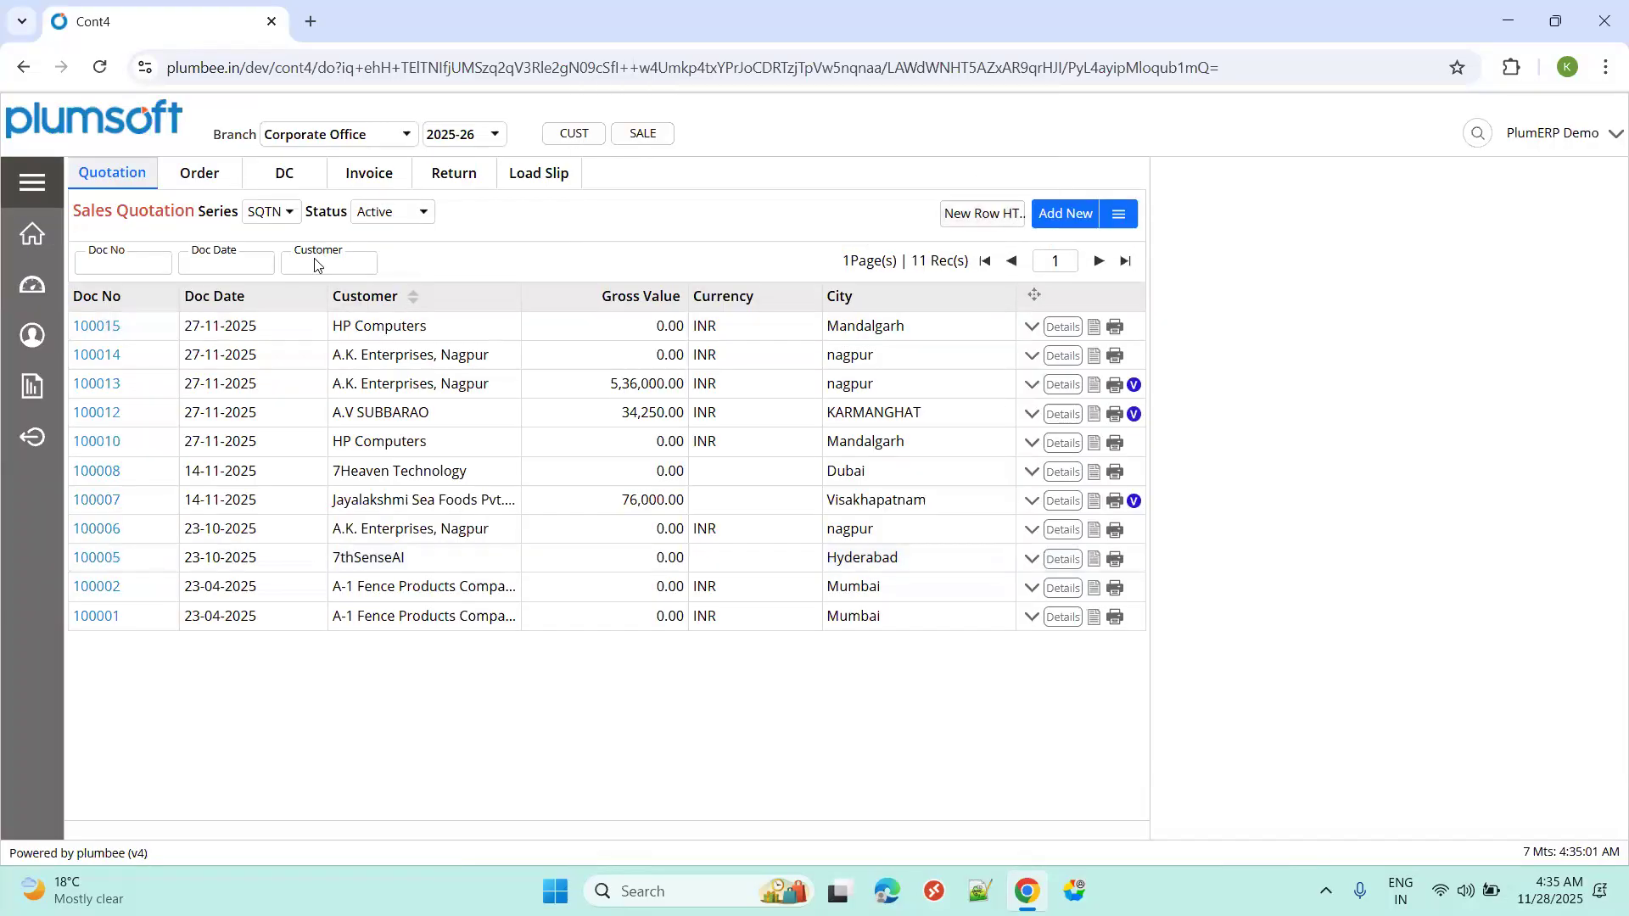
pyautogui.click(163, 265)
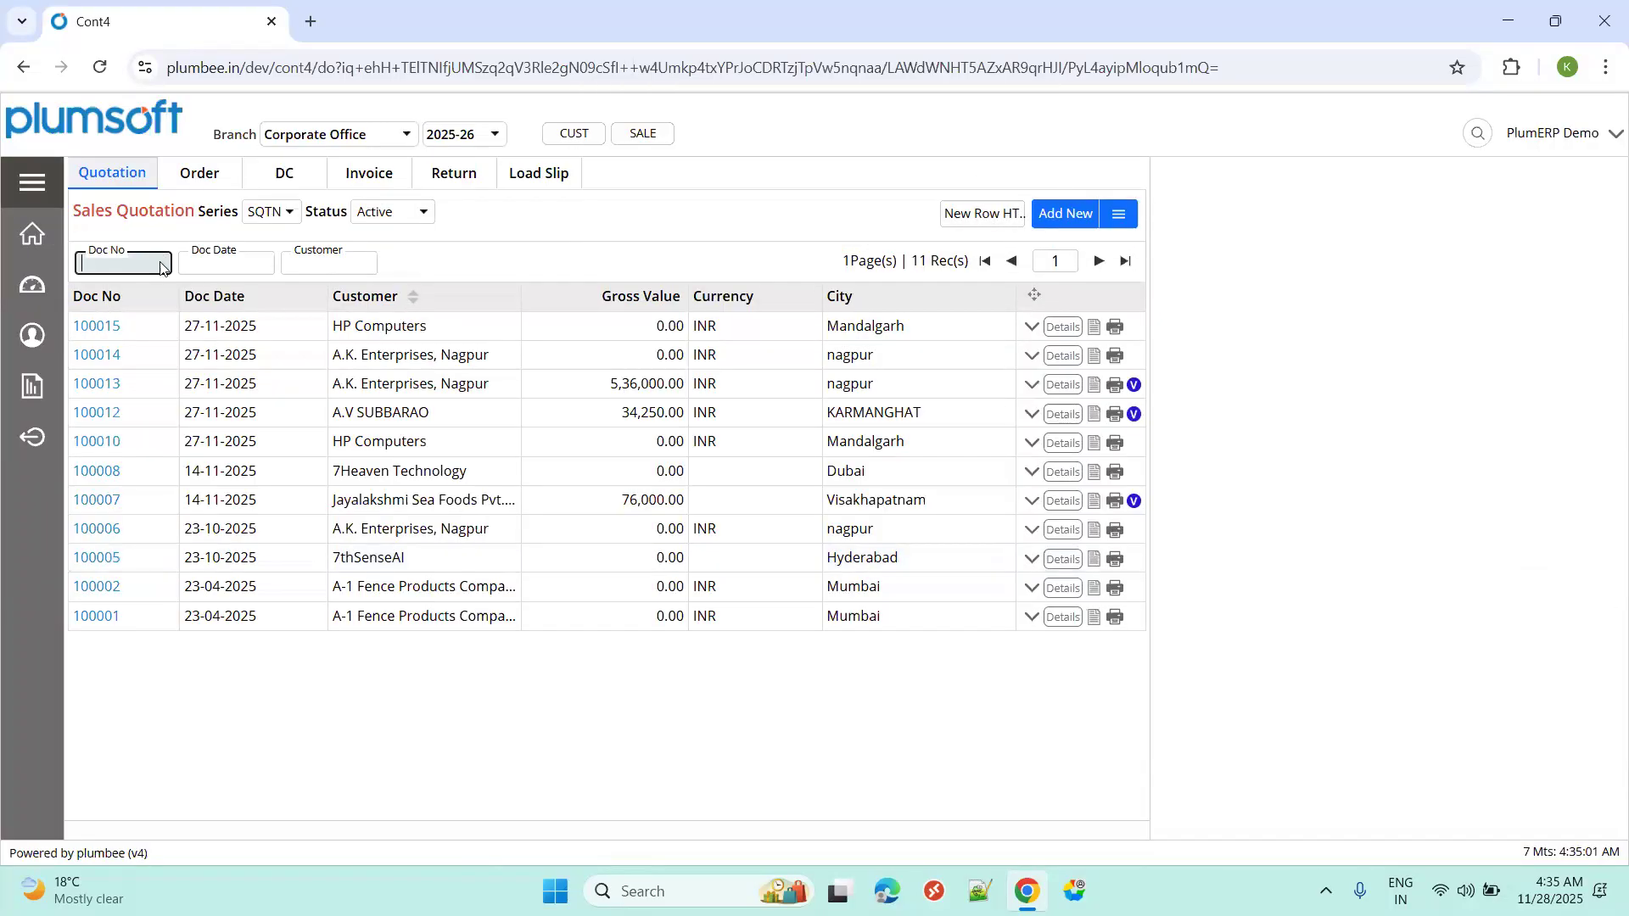
pyautogui.click(171, 219)
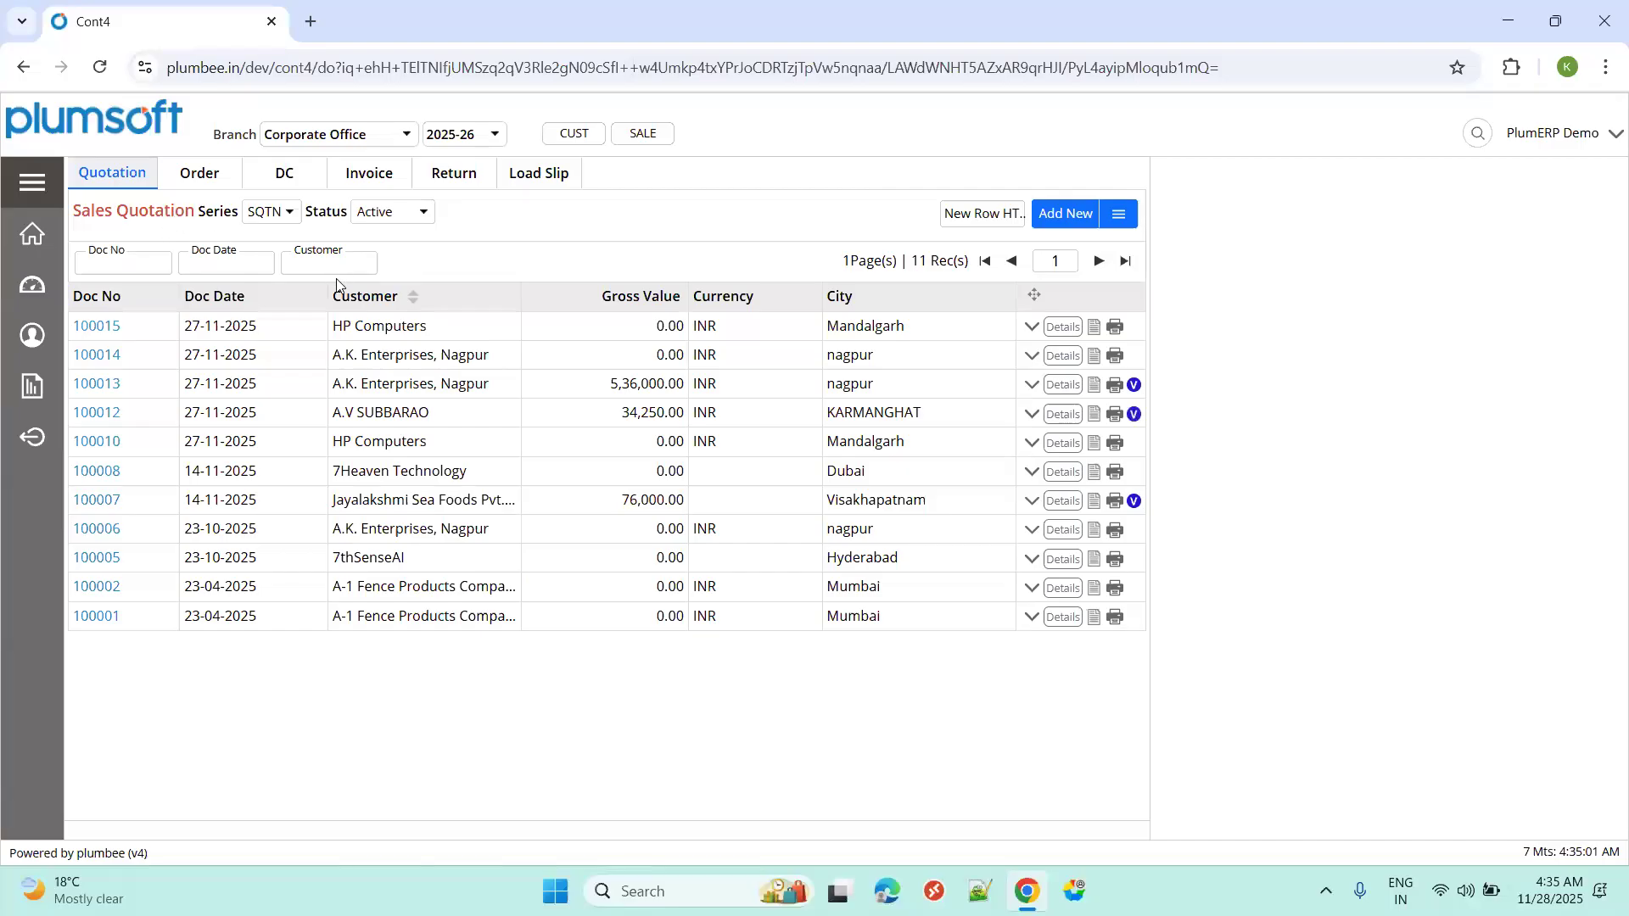
pyautogui.click(315, 266)
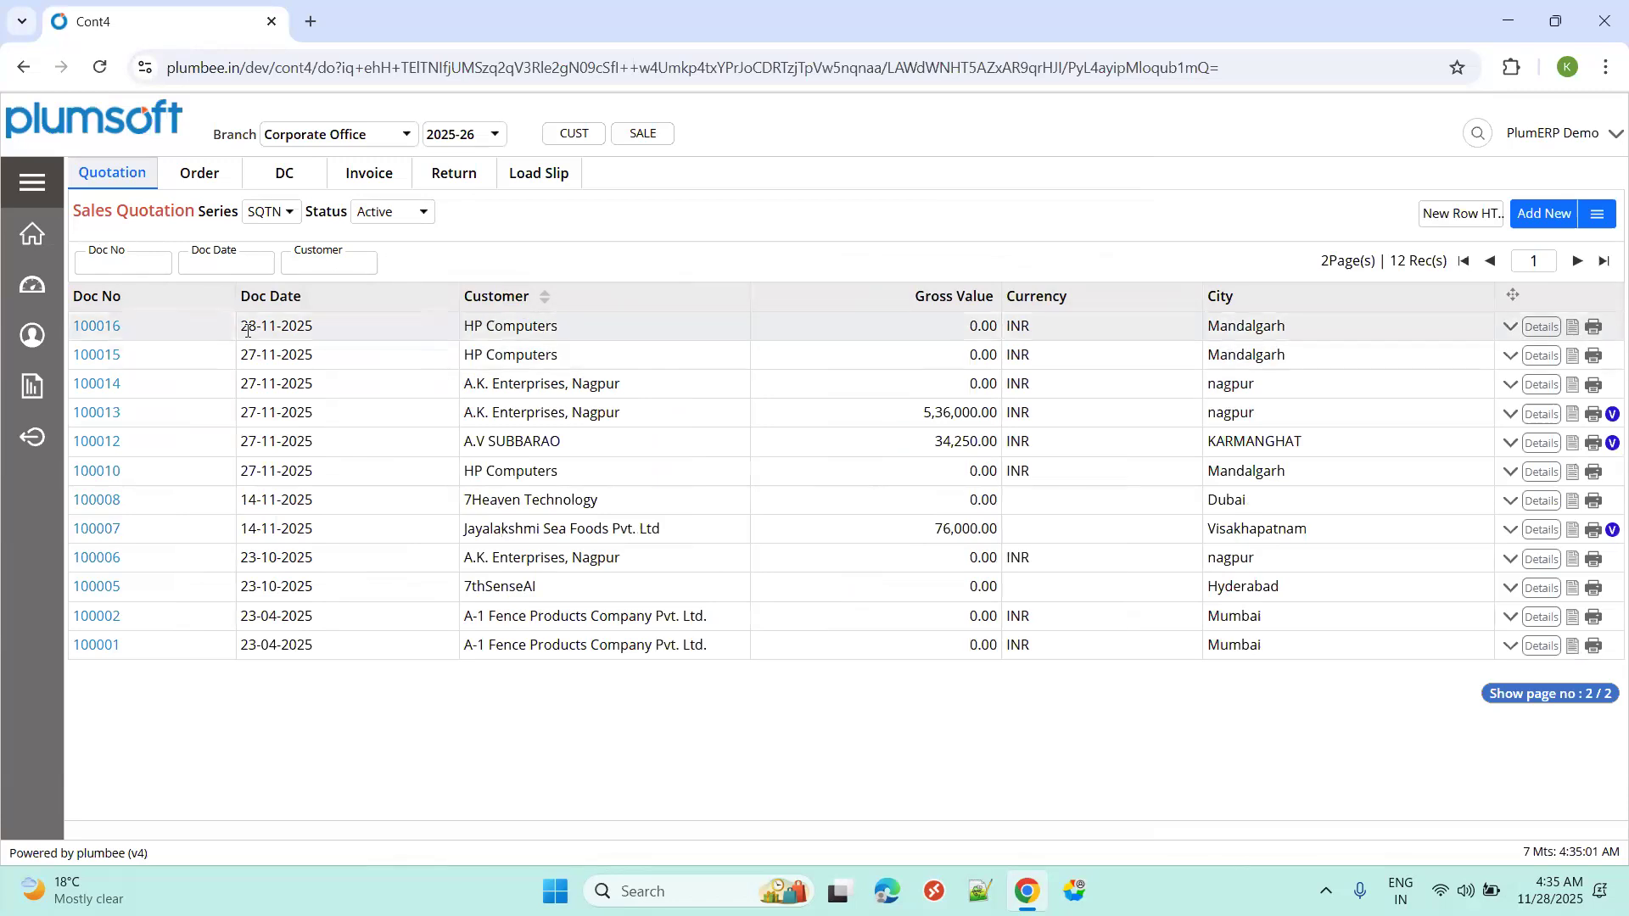
pyautogui.tripleClick(321, 333)
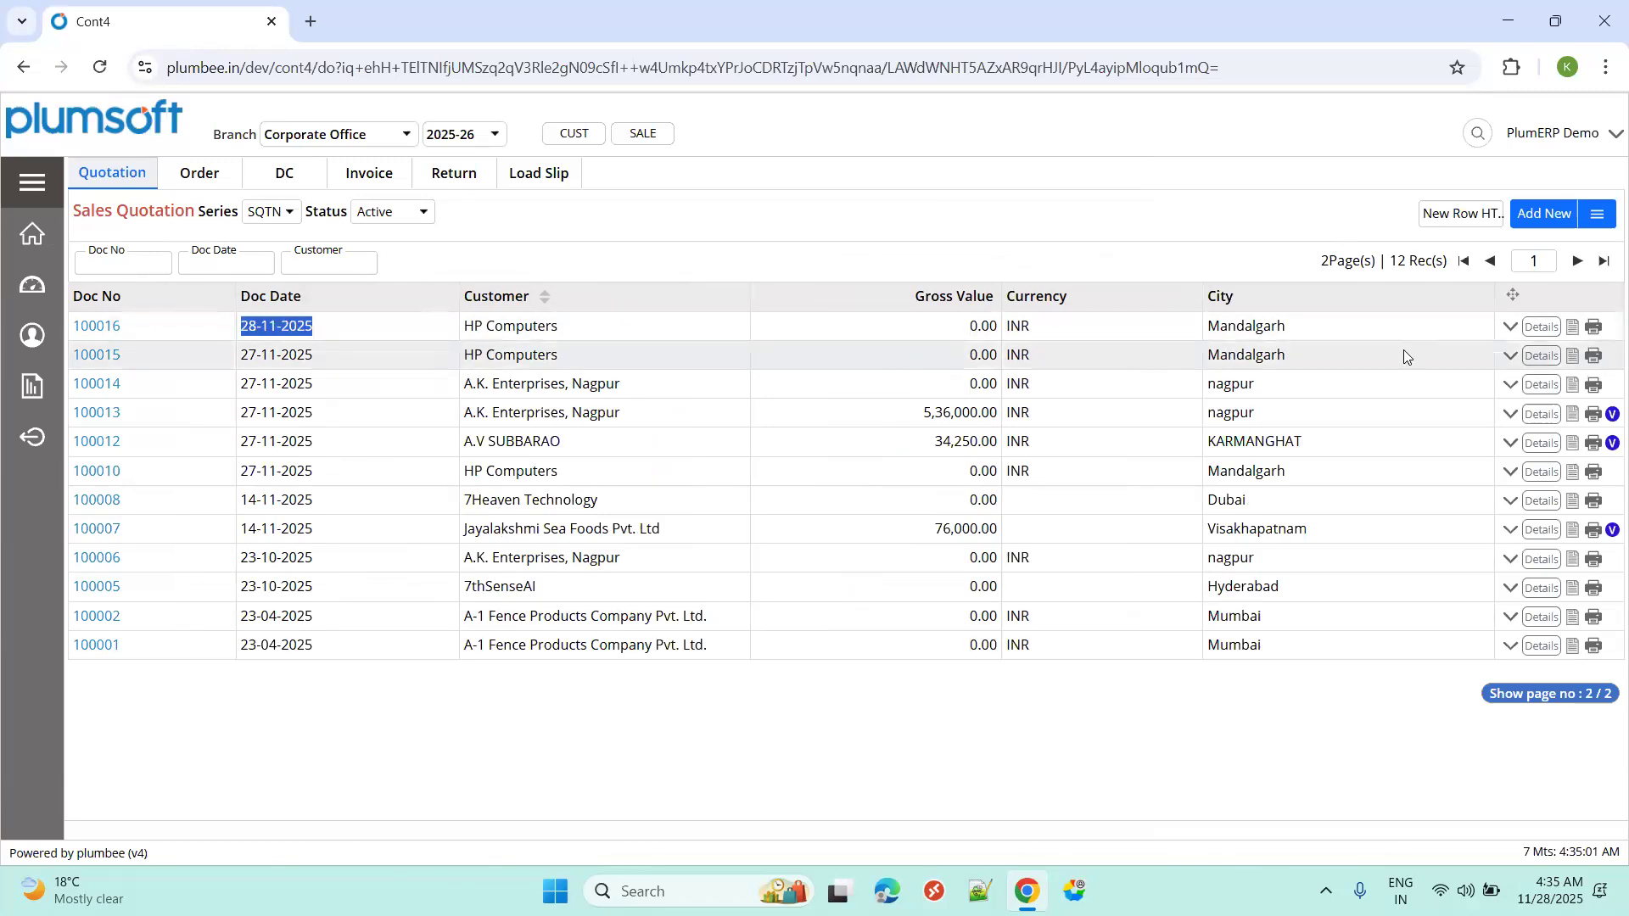
pyautogui.click(1574, 329)
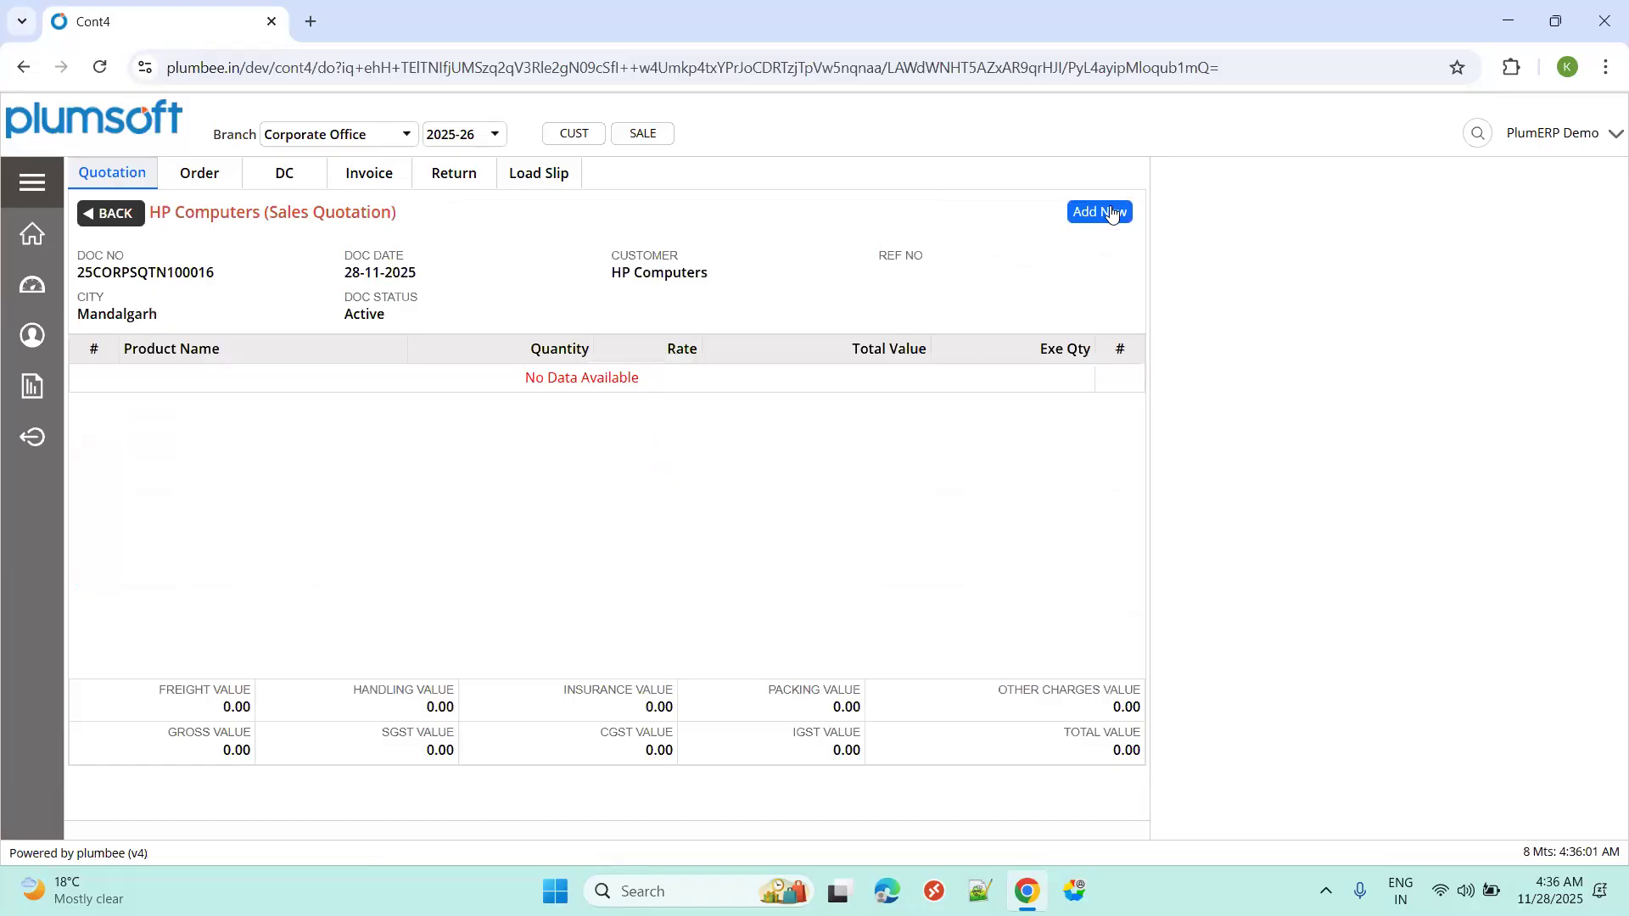
# Try adding a line to quotation 100016, which is denied, then view the Sales Management flow slide.
pyautogui.click(1093, 219)
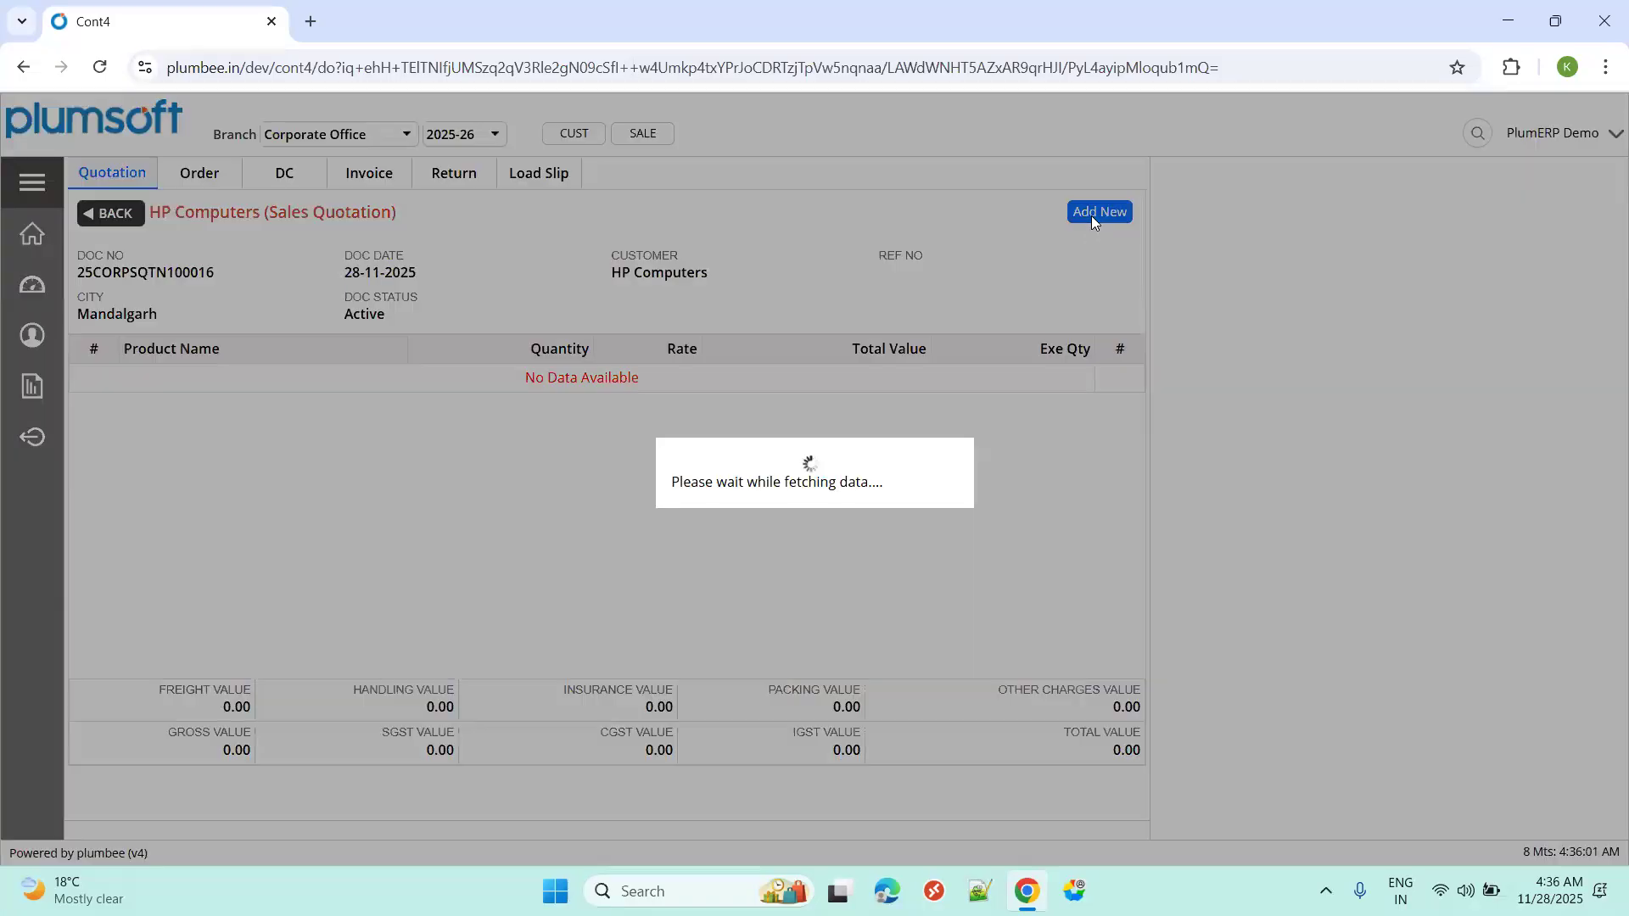
pyautogui.click(1101, 205)
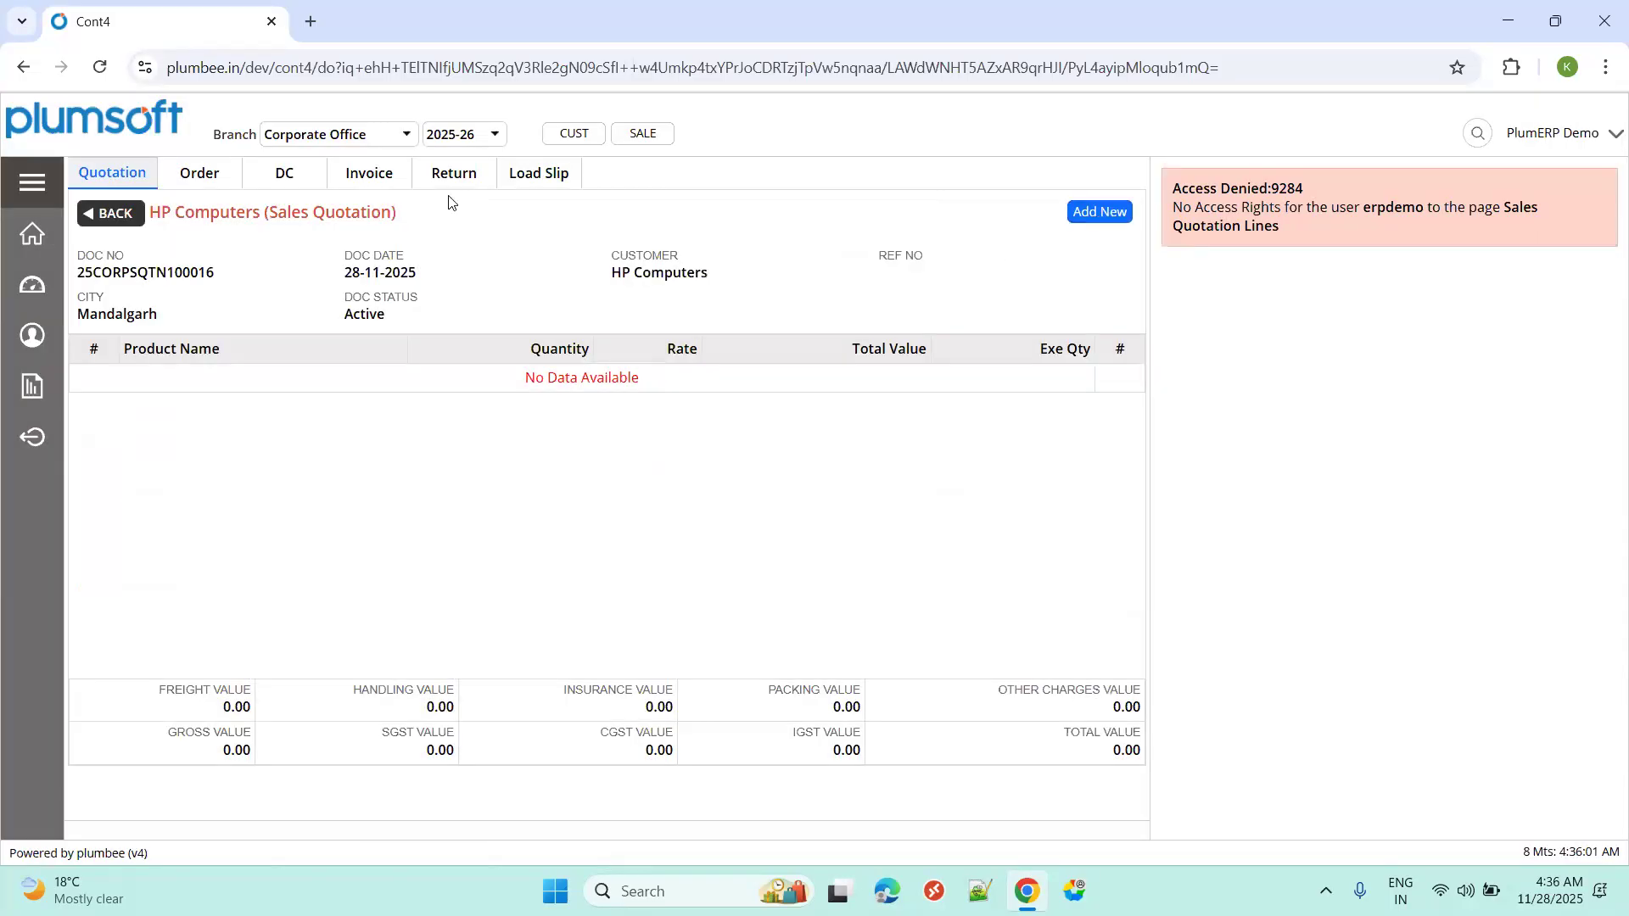
pyautogui.click(127, 172)
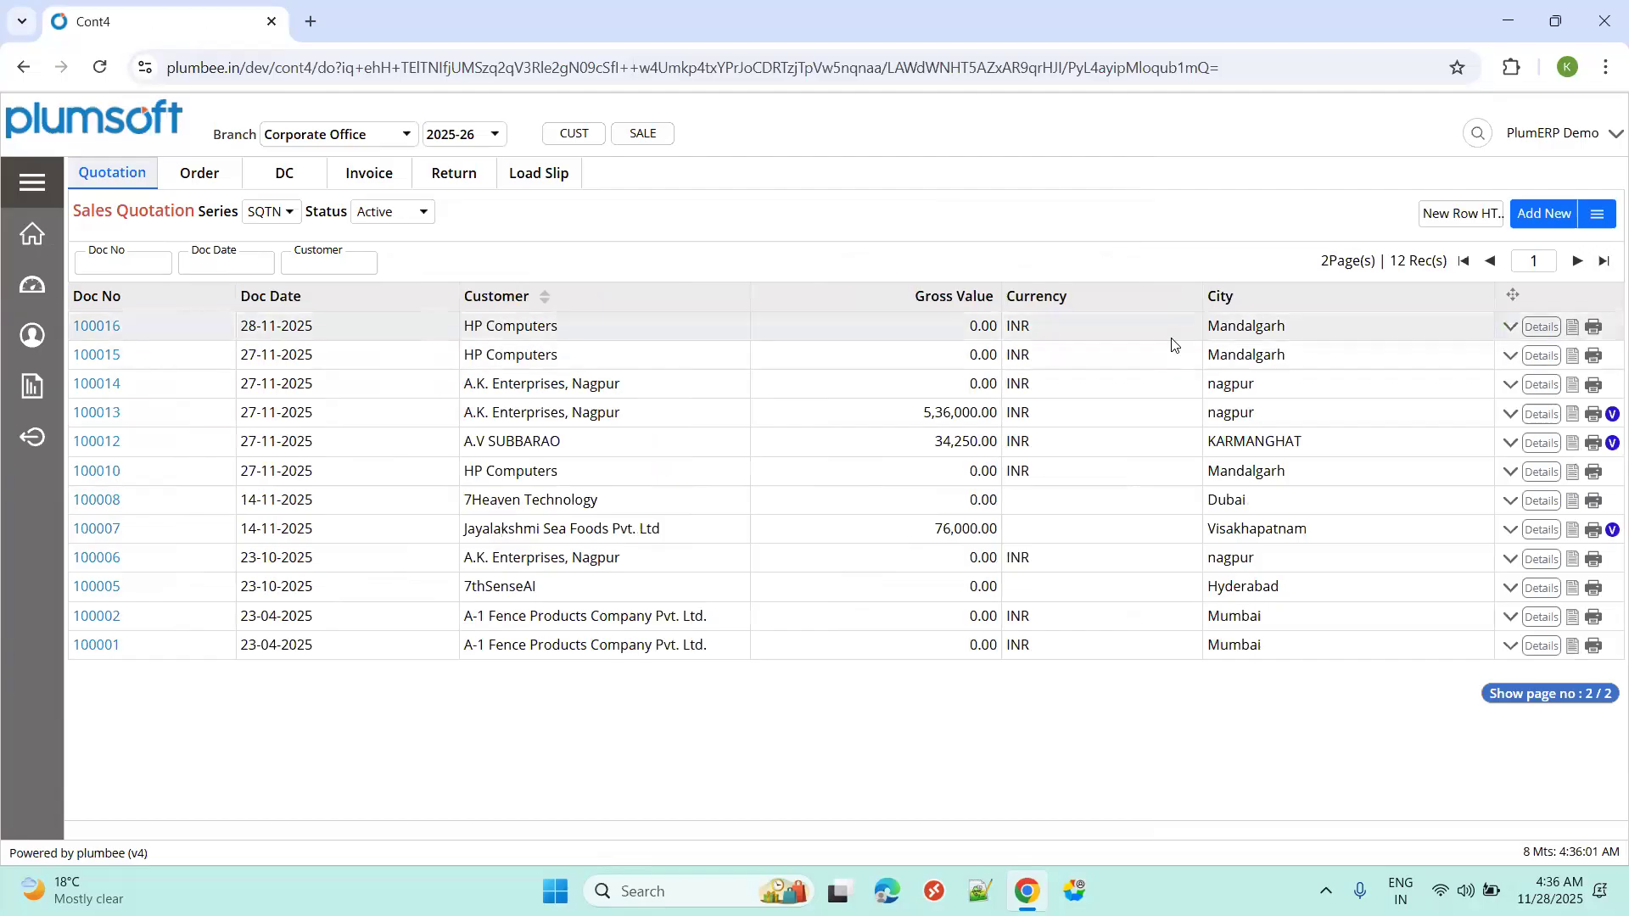
pyautogui.press('ctrl+super+Right')
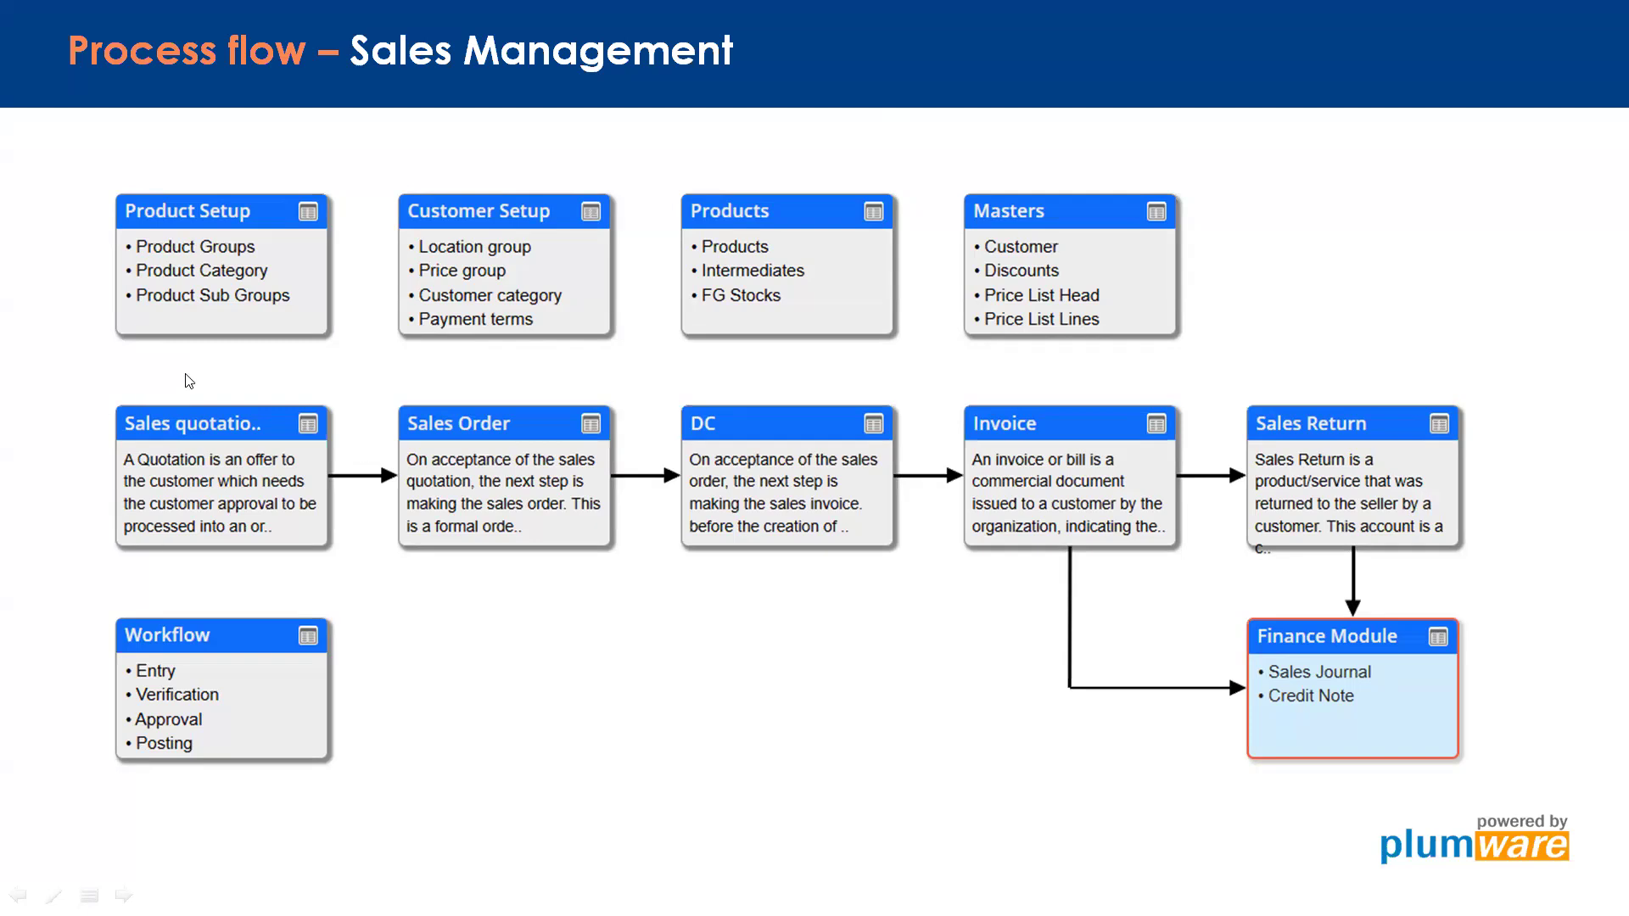
# Return to the quotation list and start a new product line on quotation 100016.
pyautogui.press('ctrl+super+Left')
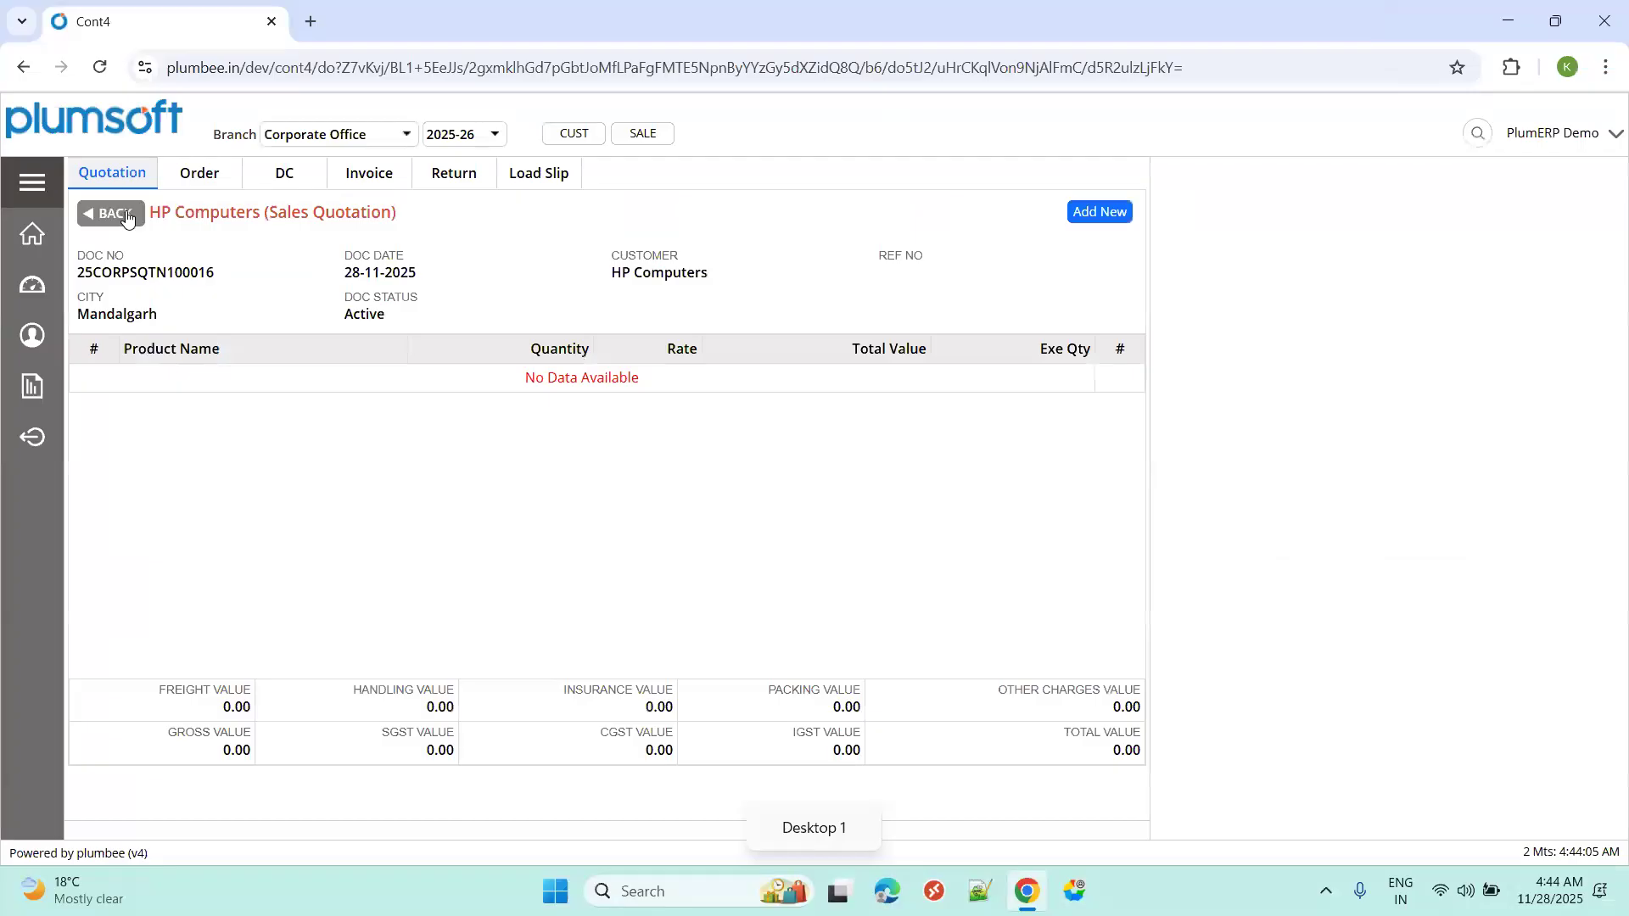
pyautogui.click(126, 215)
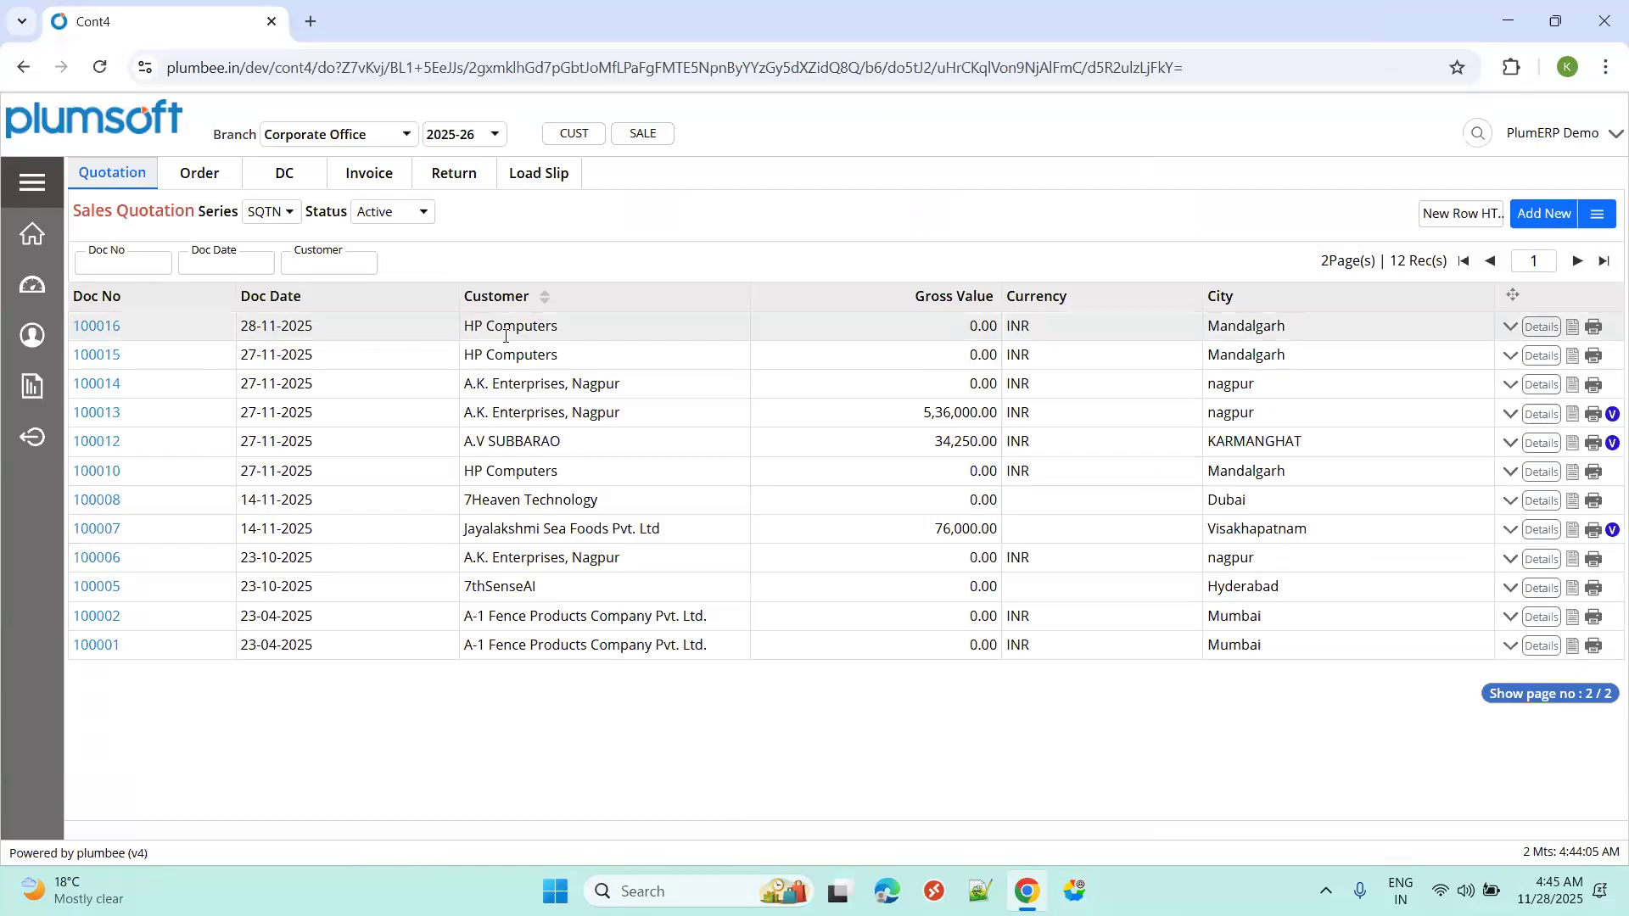
pyautogui.click(1575, 329)
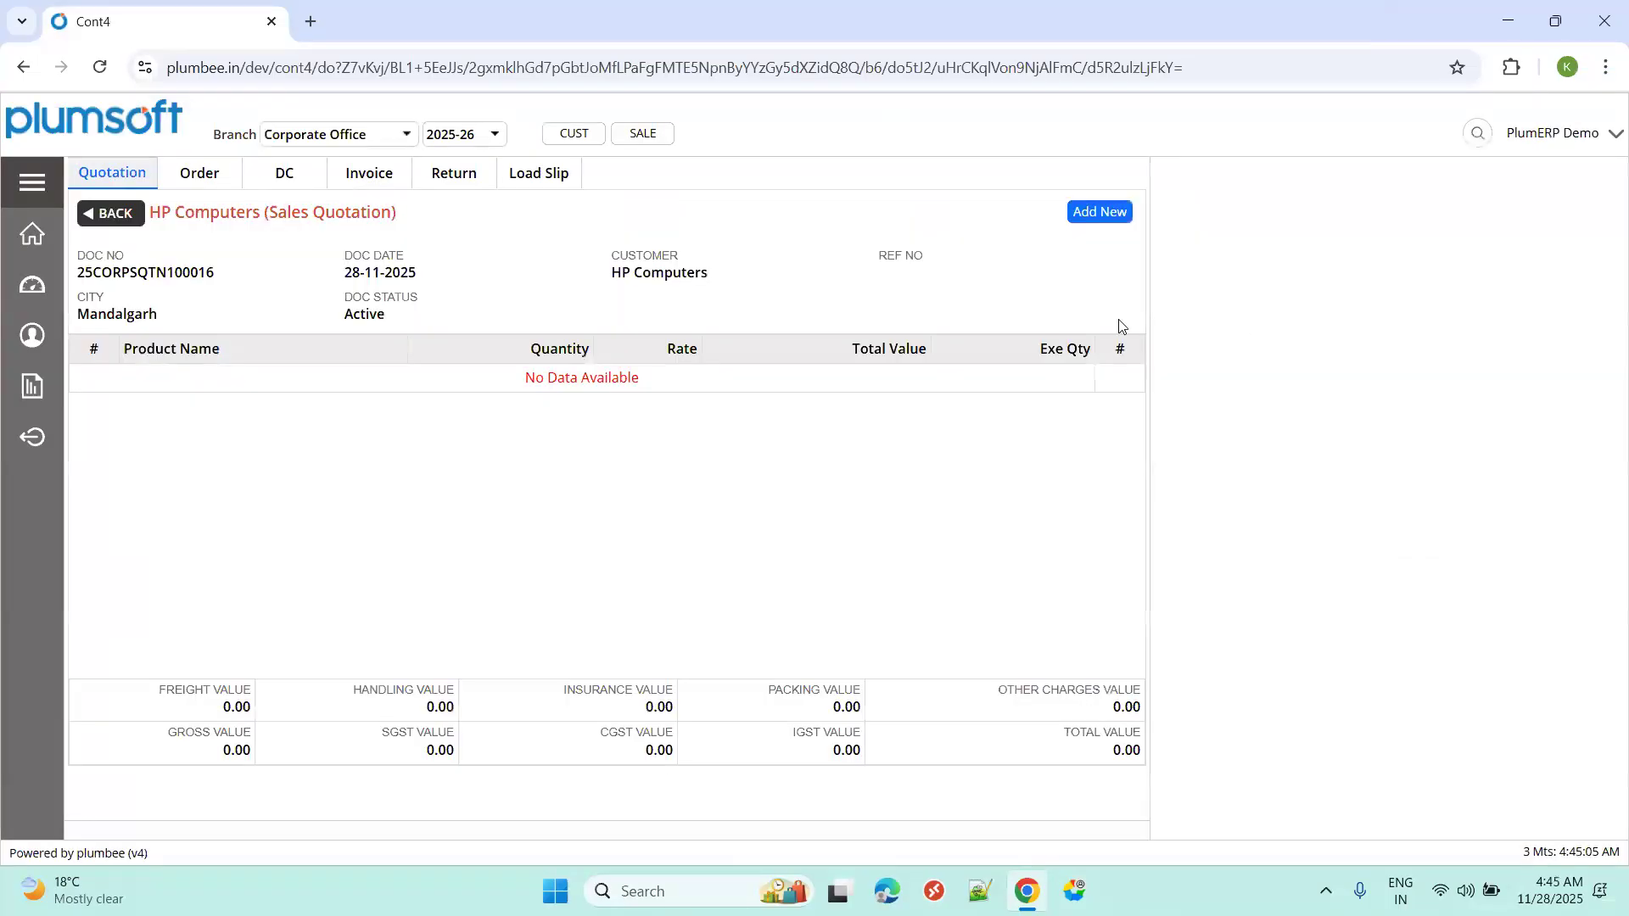
pyautogui.click(1086, 217)
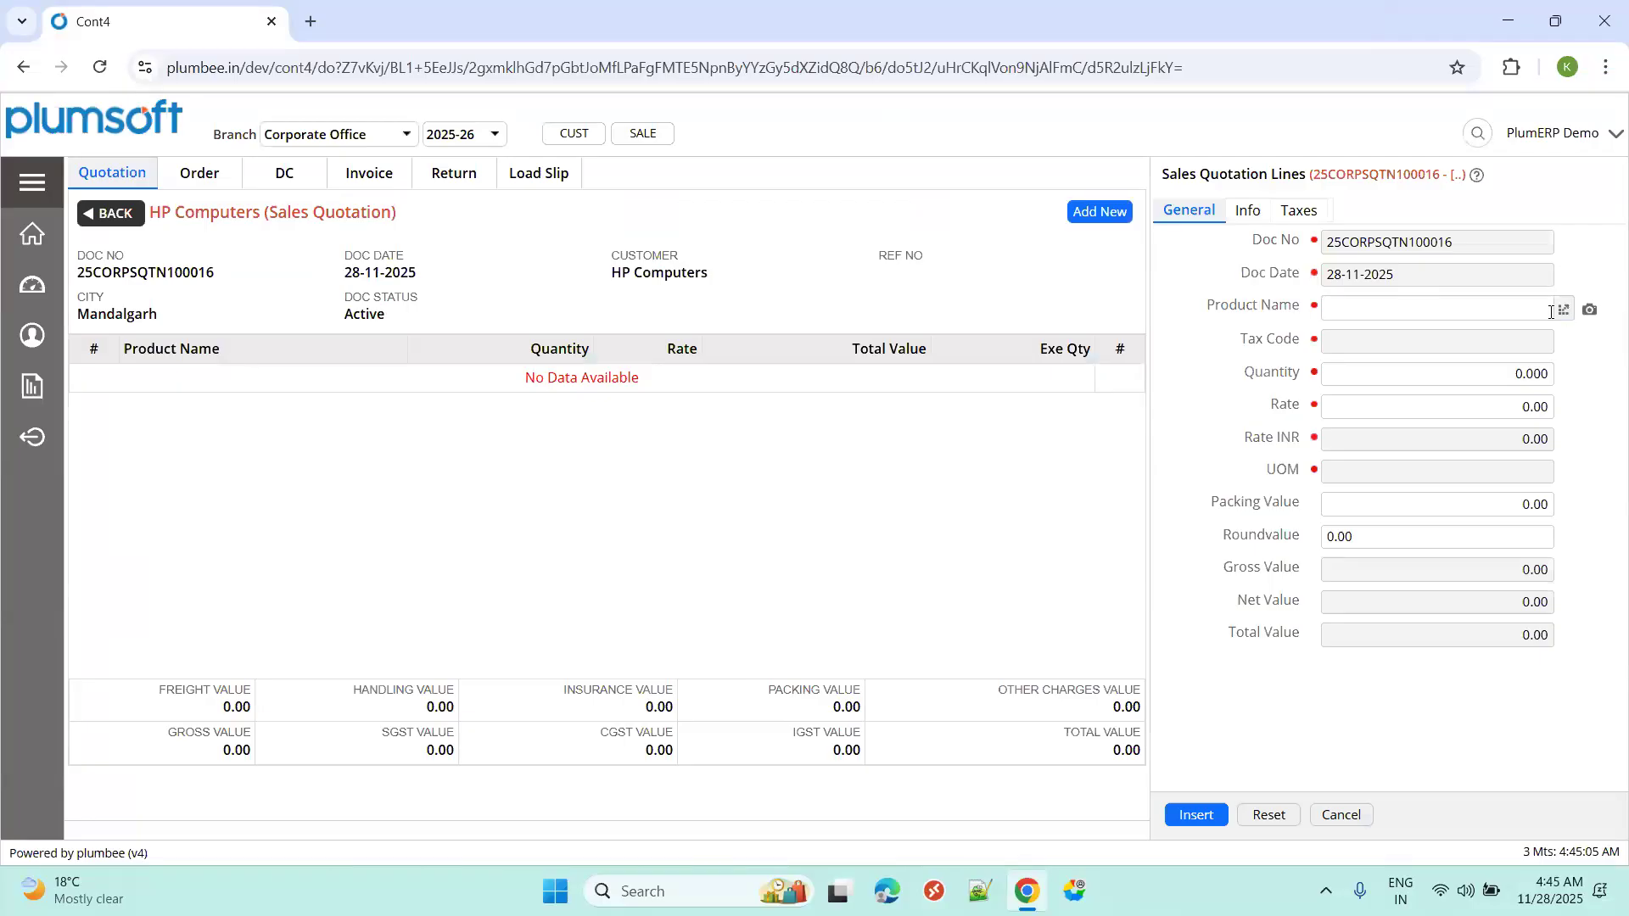
# Search 'dell la', choose Dell Laptop as the line's product, and close its balance summary.
pyautogui.moveTo(1342, 242); pyautogui.dragTo(1440, 243)
pyautogui.click(1473, 244)
pyautogui.click(1564, 312)
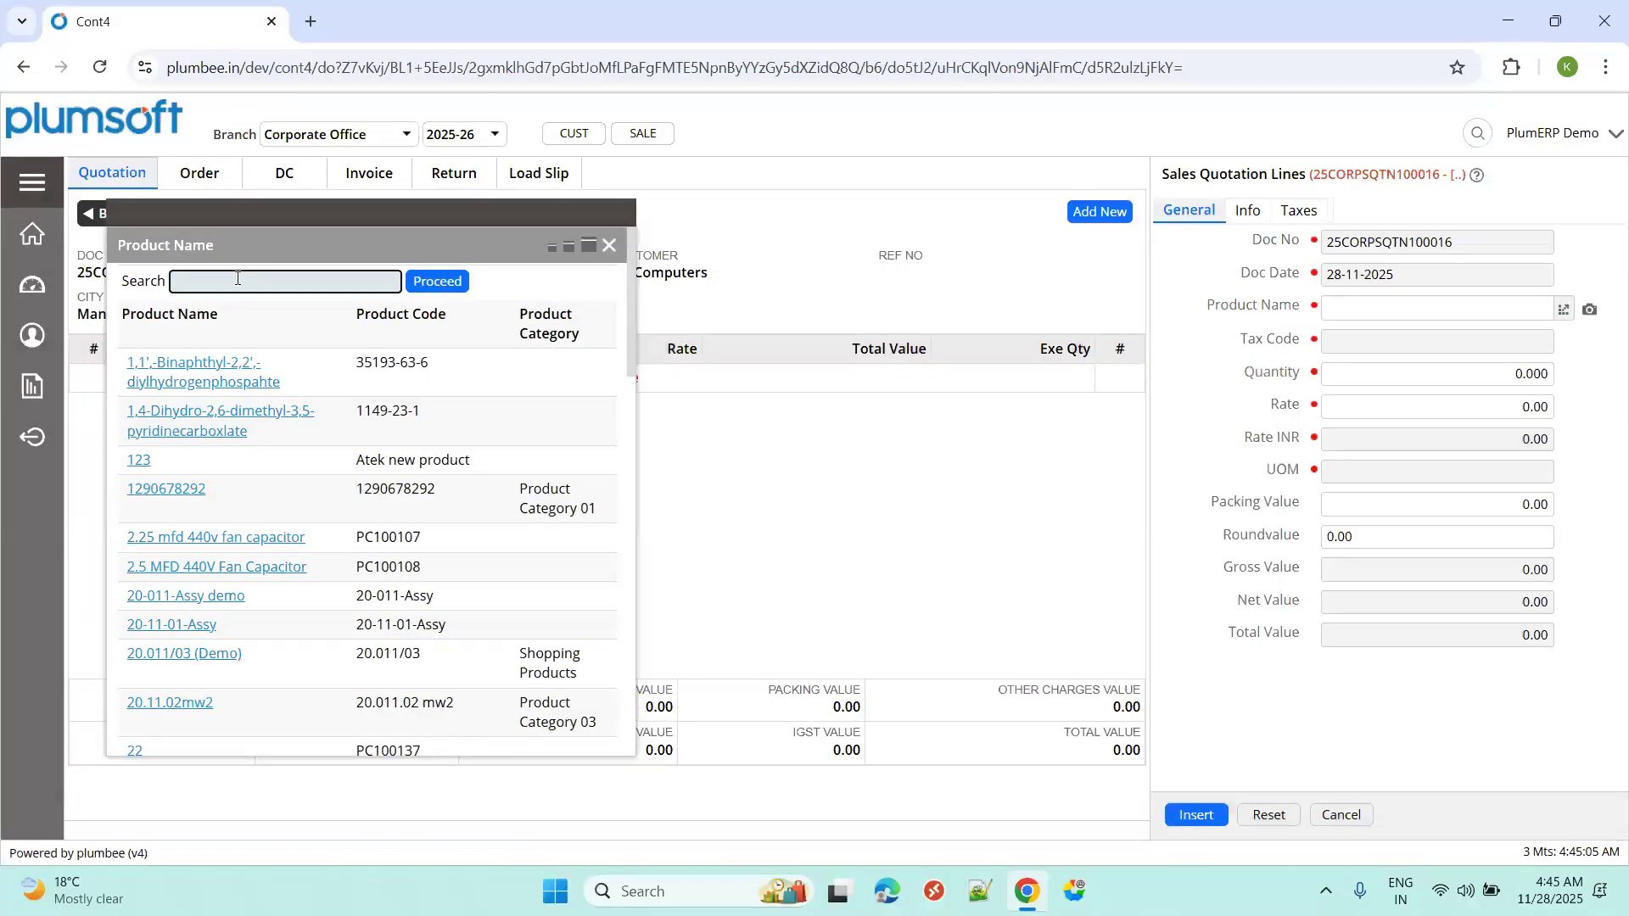
pyautogui.write('dell la')
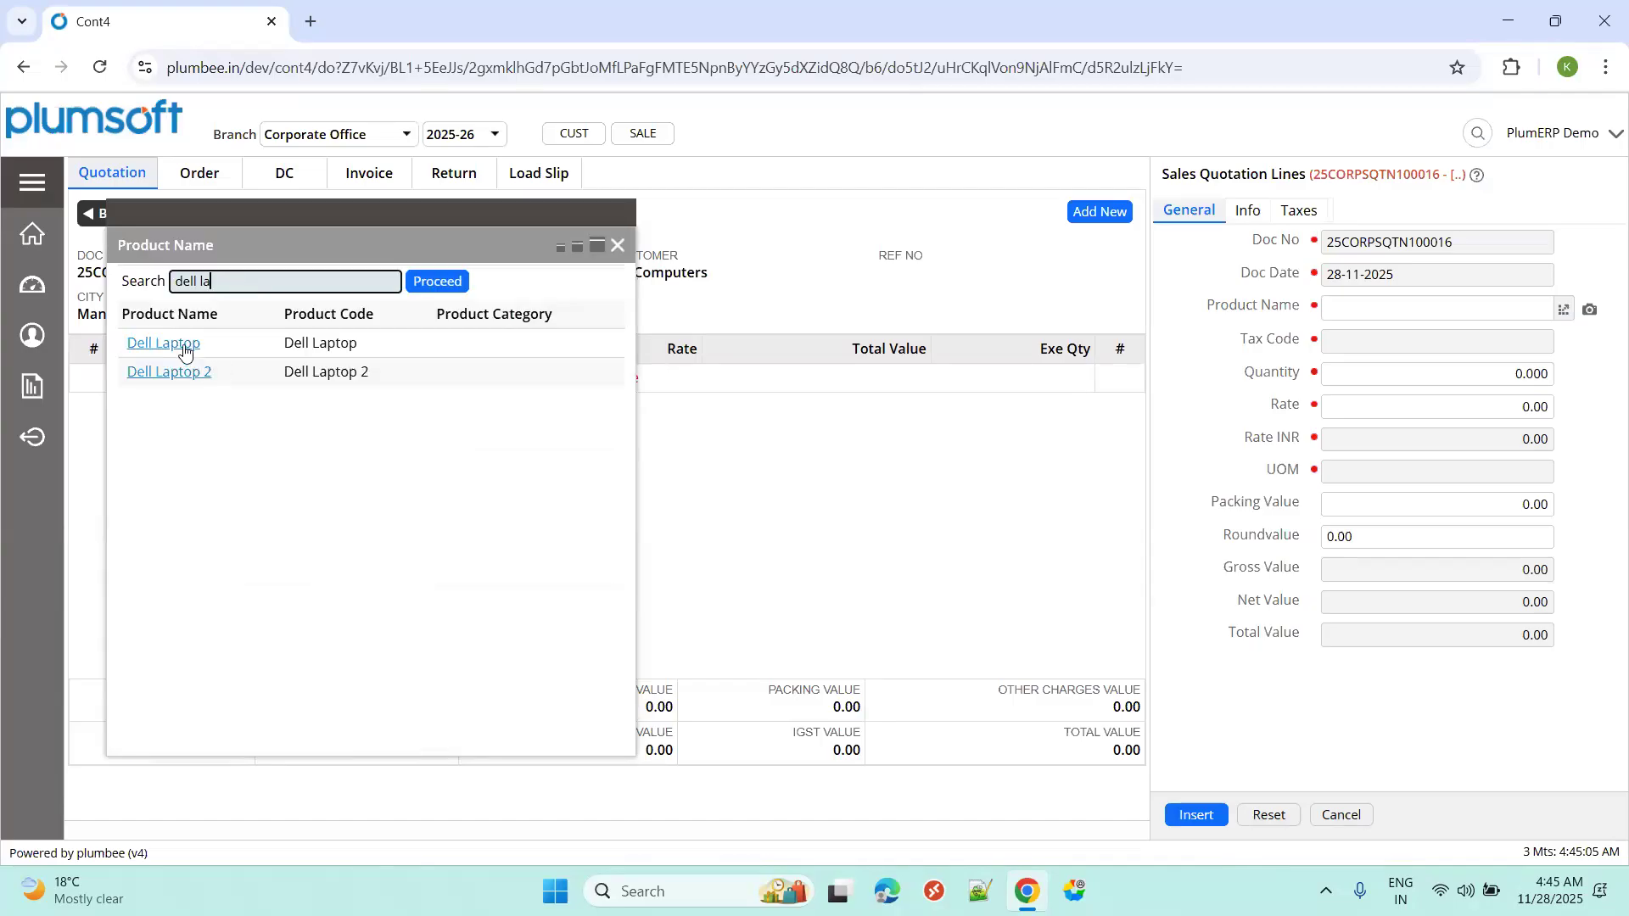
pyautogui.click(185, 352)
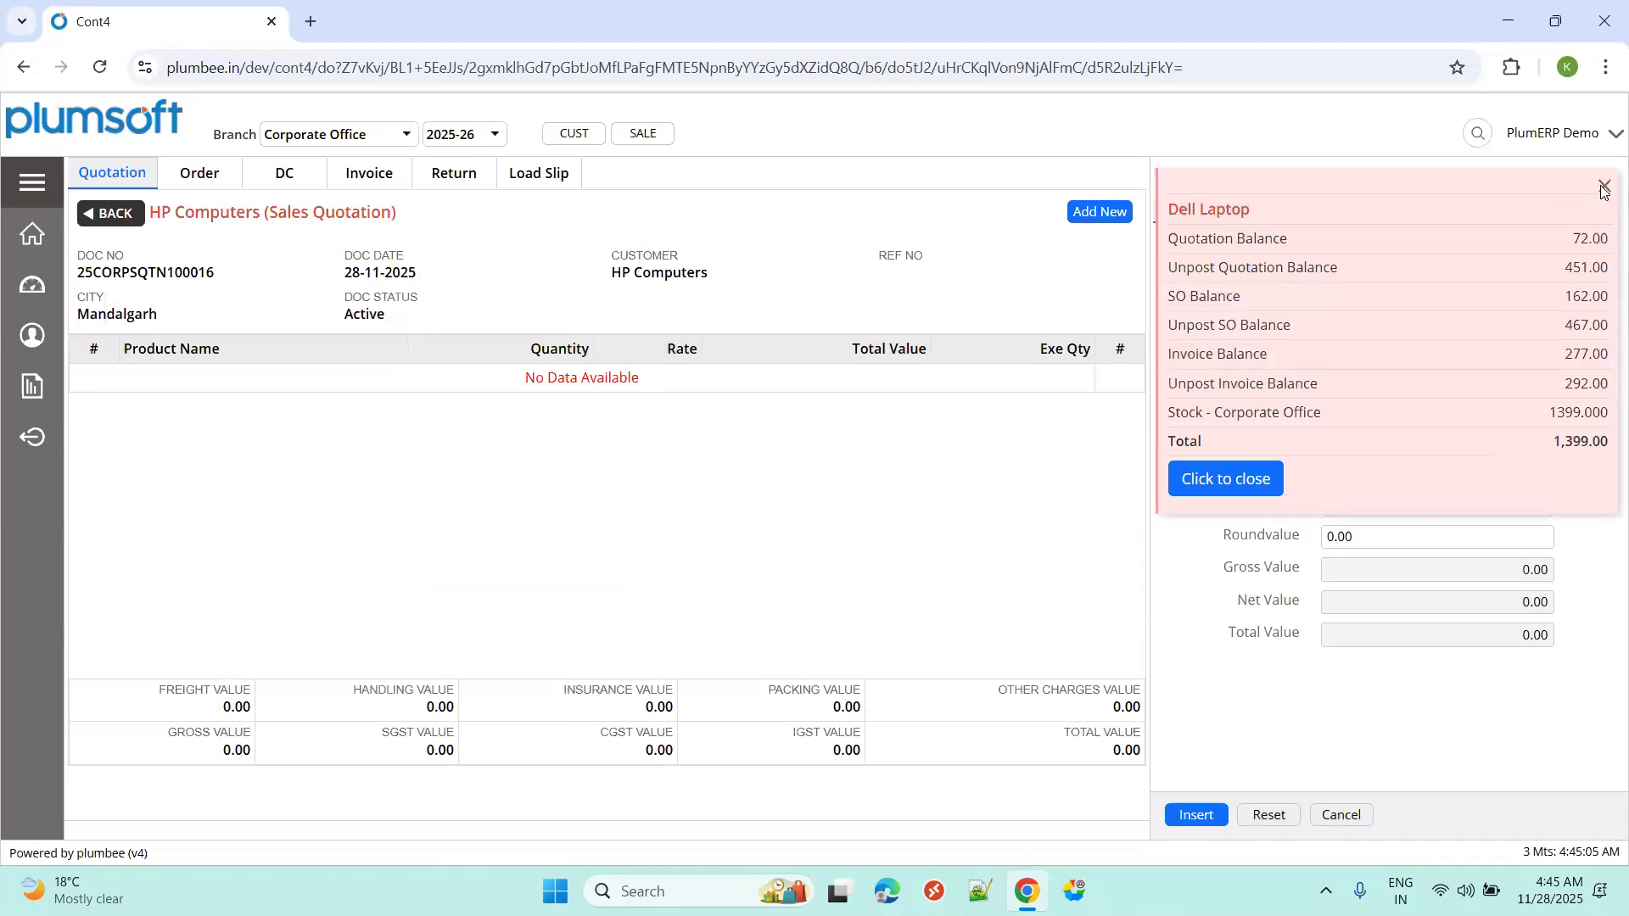
pyautogui.click(1603, 187)
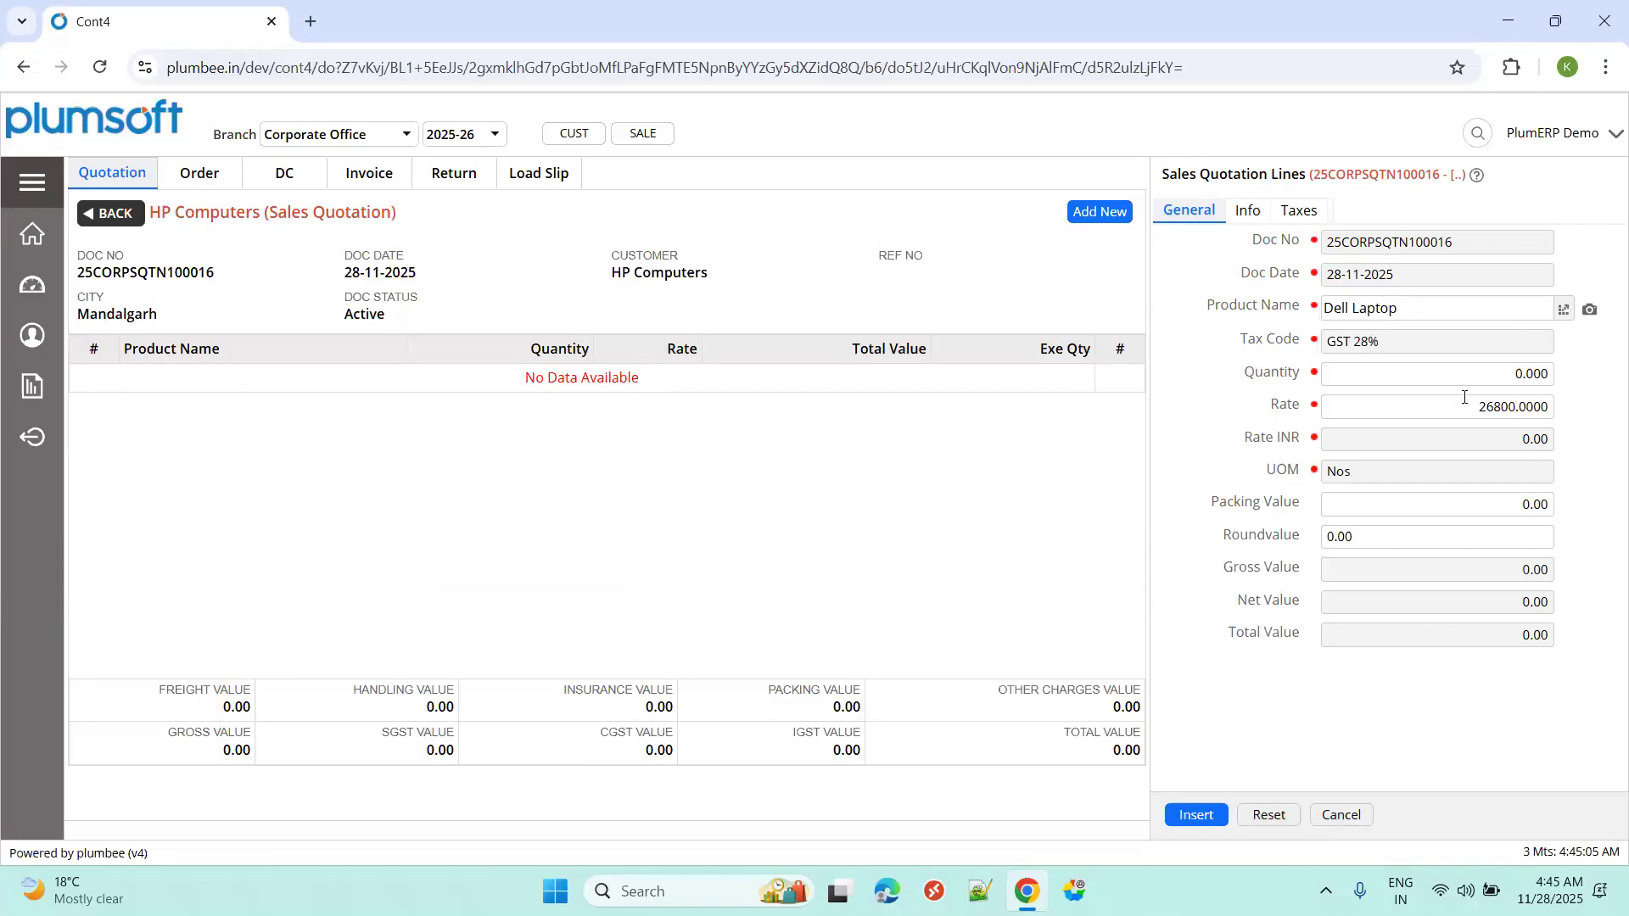
# Set the Dell Laptop line quantity to 16, keeping rate 26800 and GST 28%.
pyautogui.click(1392, 341)
pyautogui.moveTo(1329, 408); pyautogui.dragTo(1591, 428)
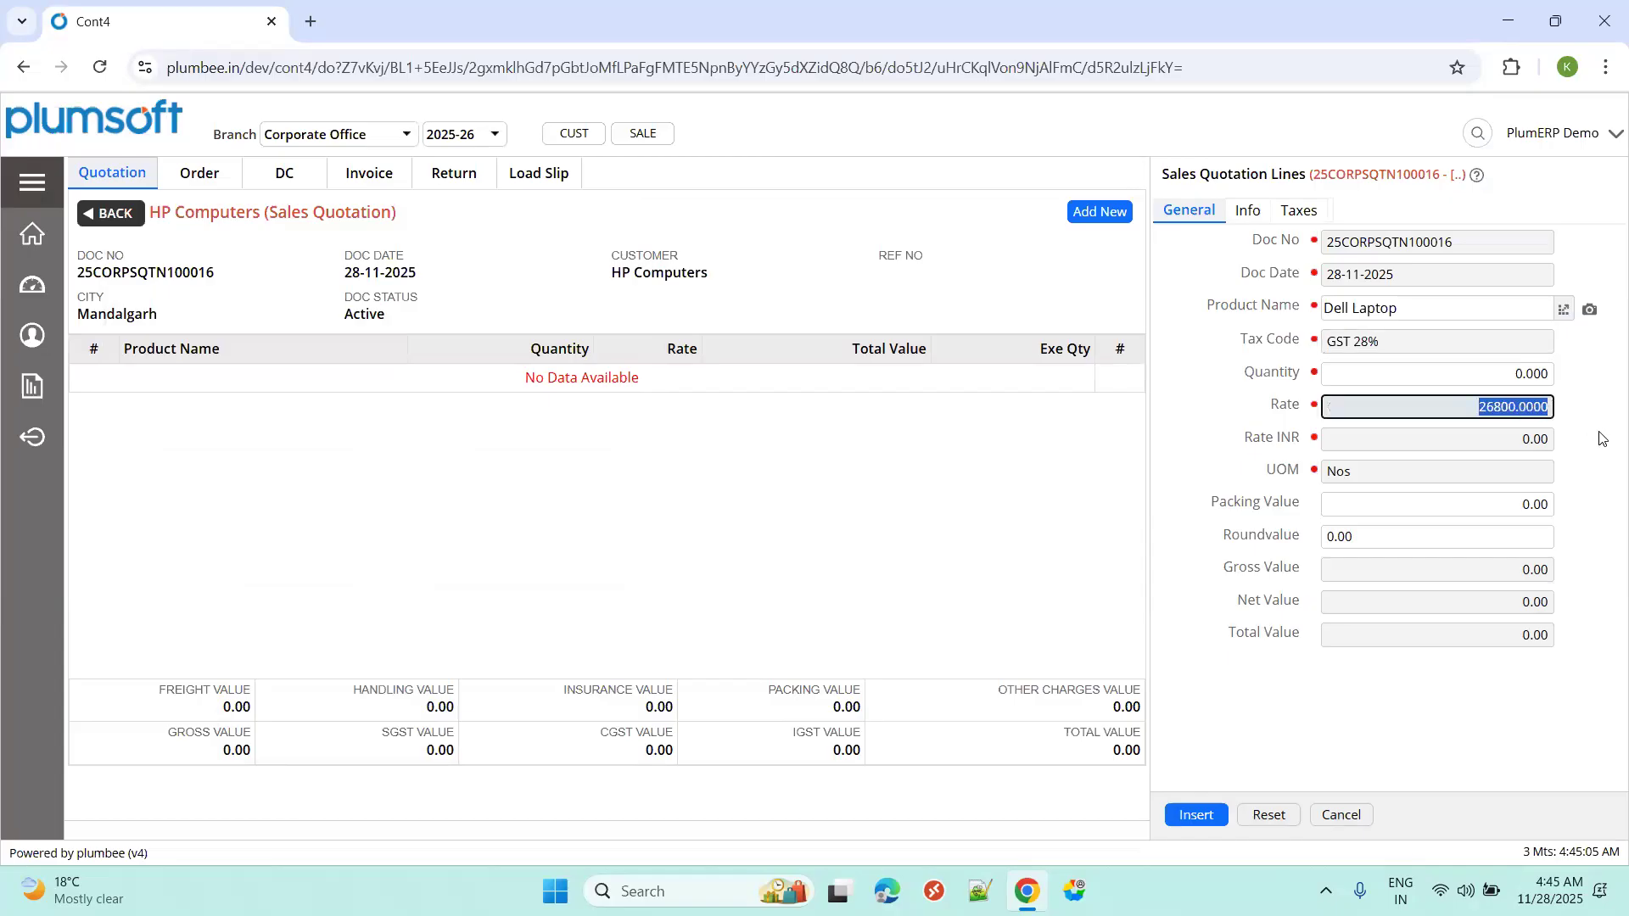
pyautogui.click(1492, 377)
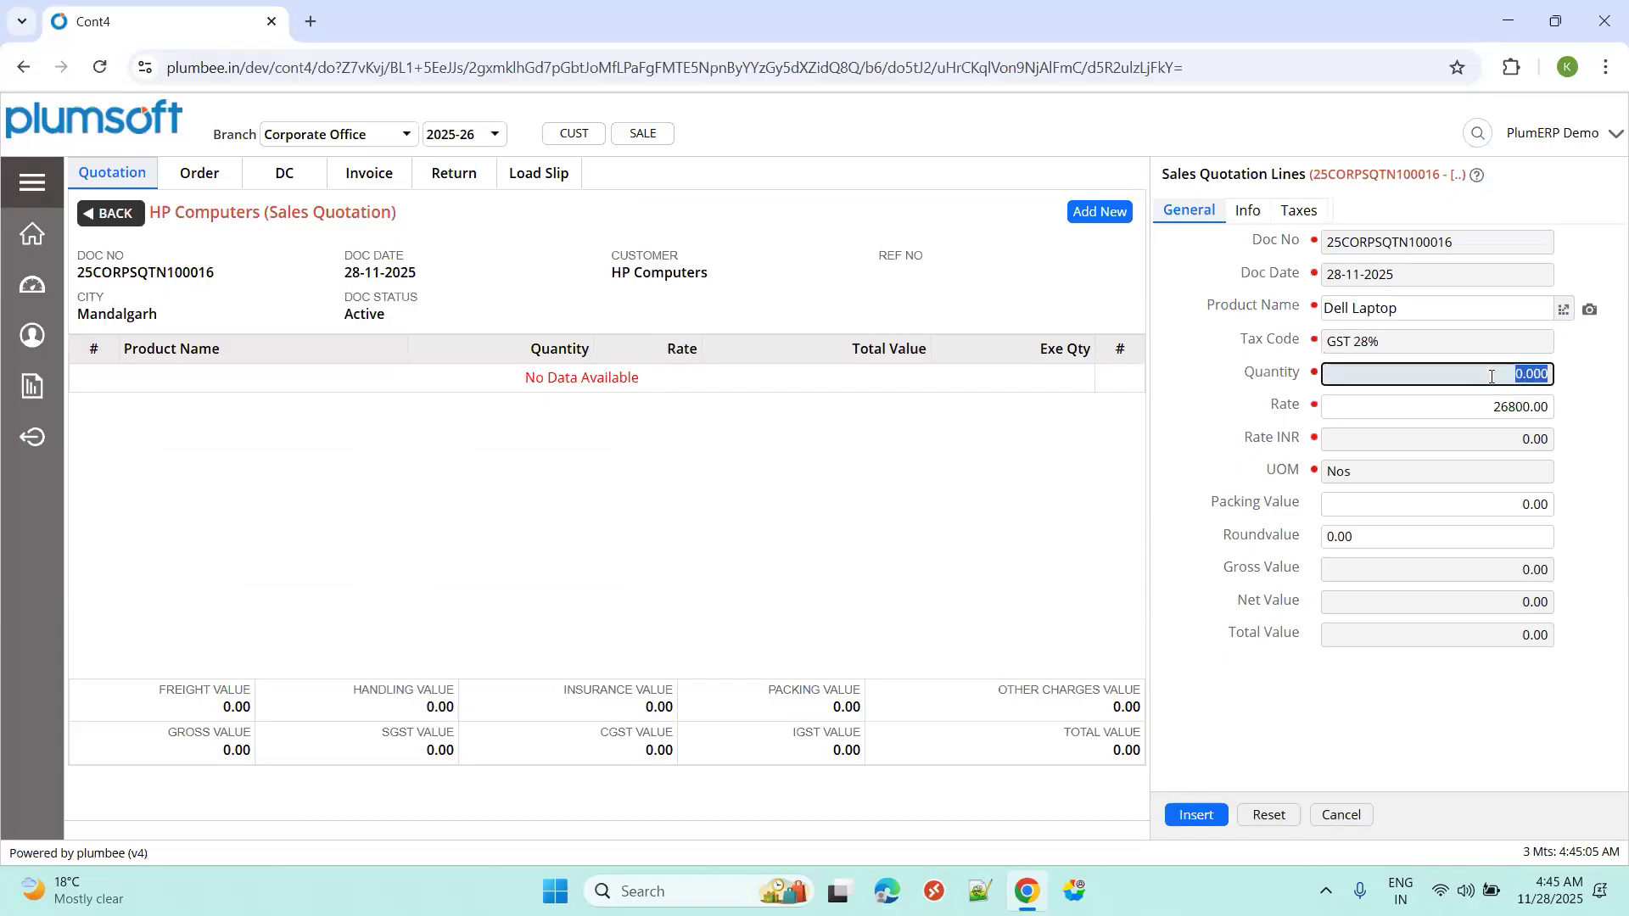
pyautogui.write('16')
pyautogui.click(1556, 399)
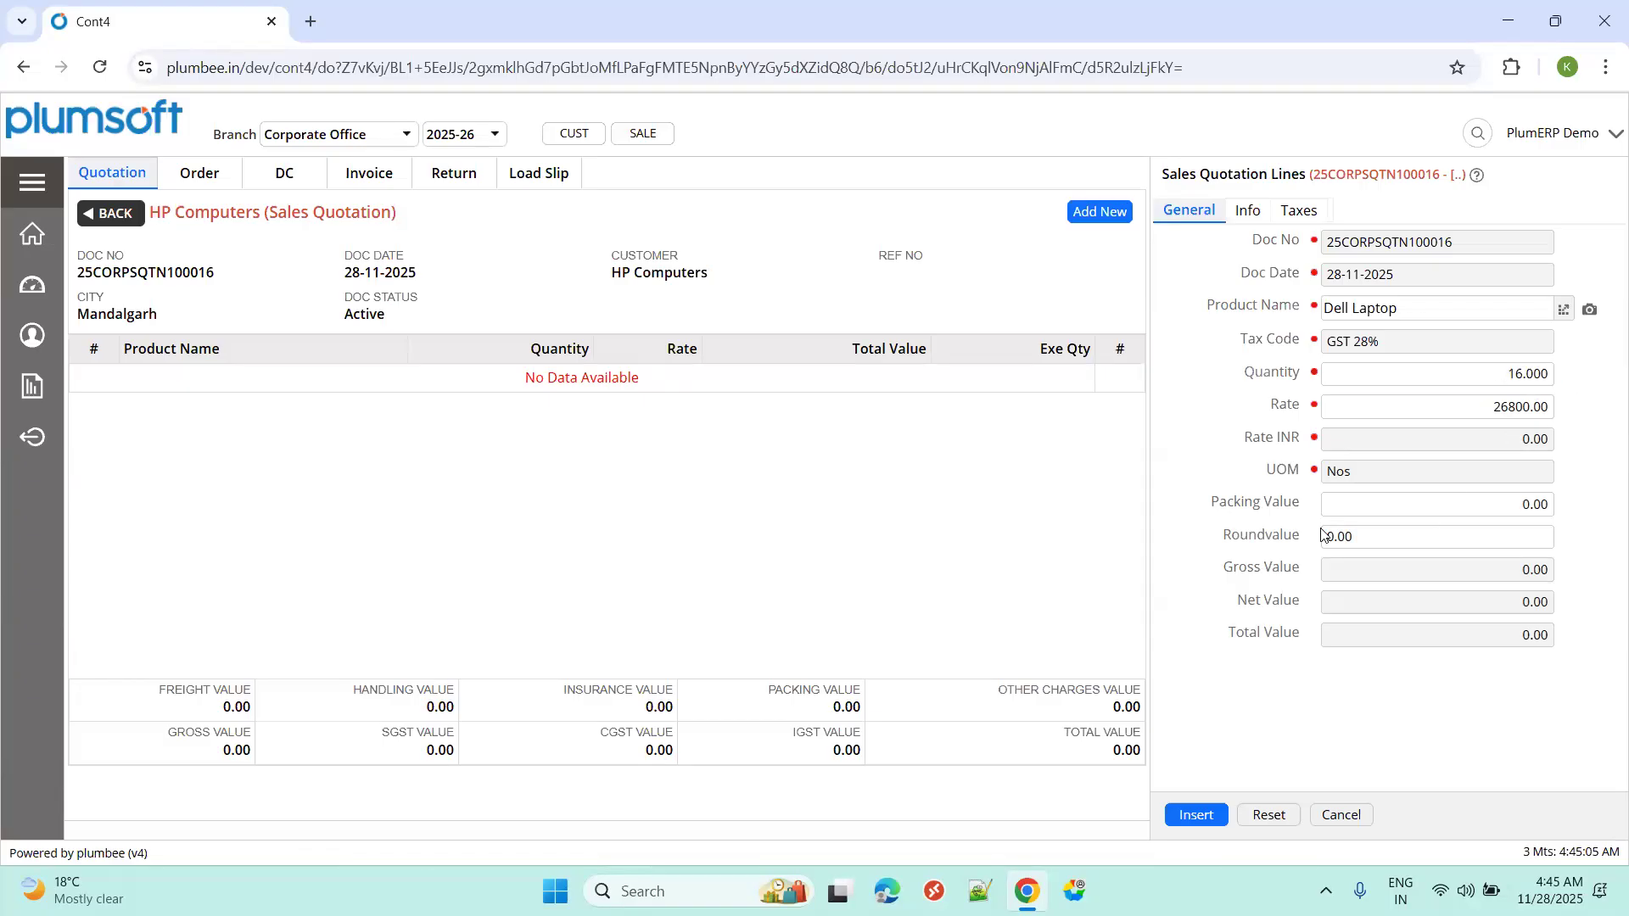
# Review the line's 10.00 standard discount and GST breakdown, then insert the line.
pyautogui.click(1252, 213)
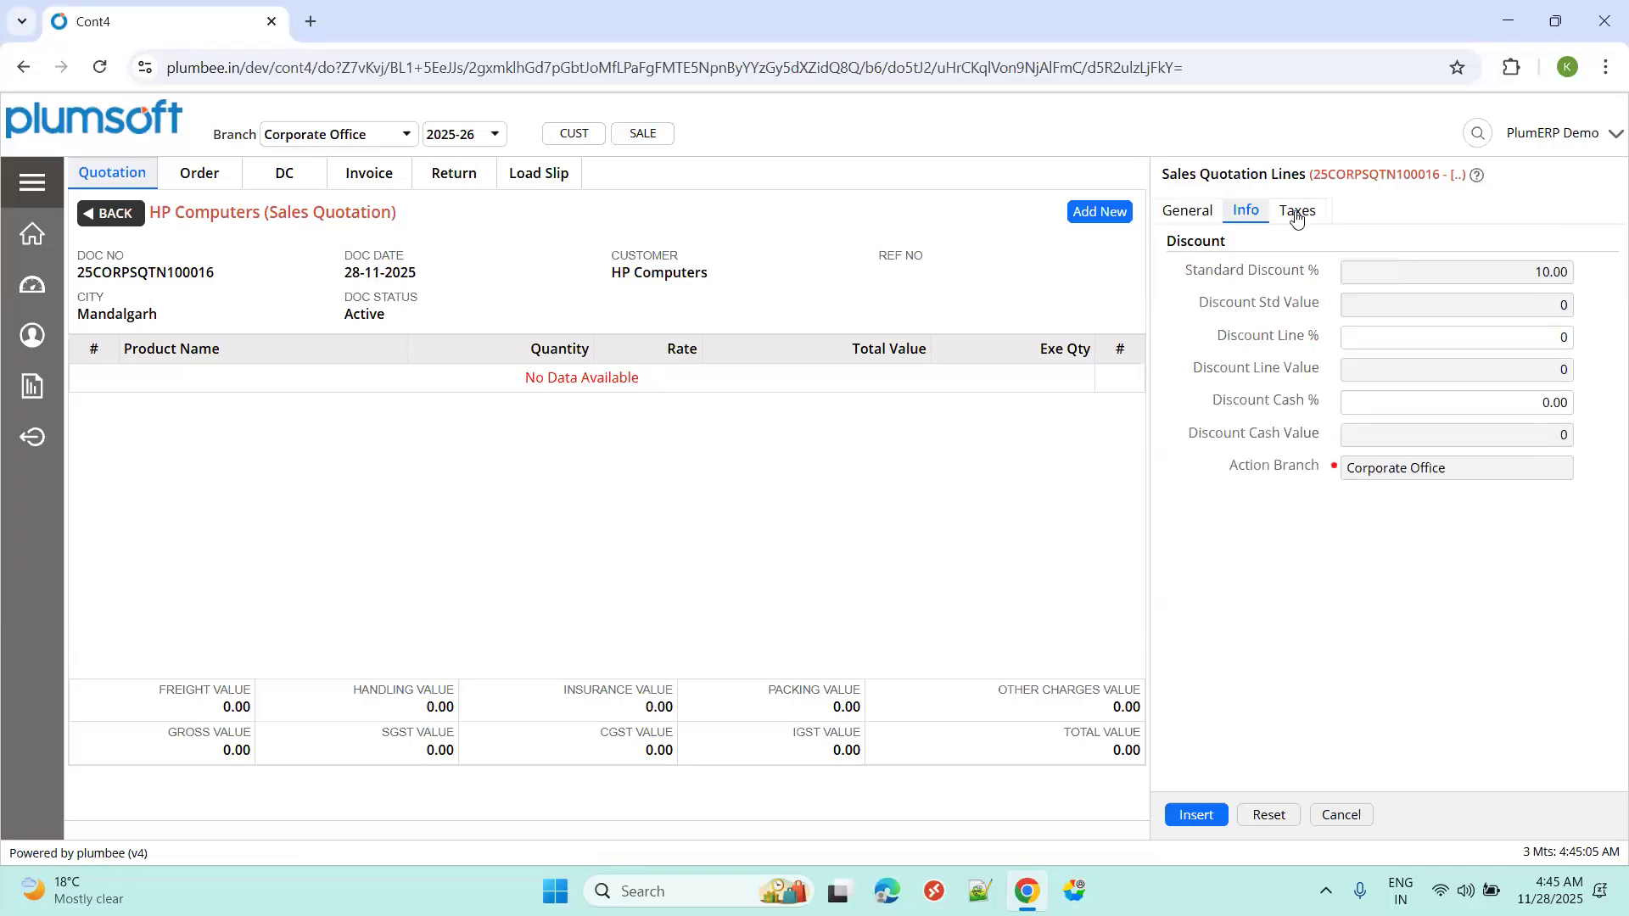
pyautogui.moveTo(1297, 218); pyautogui.dragTo(1363, 214)
pyautogui.click(1520, 285)
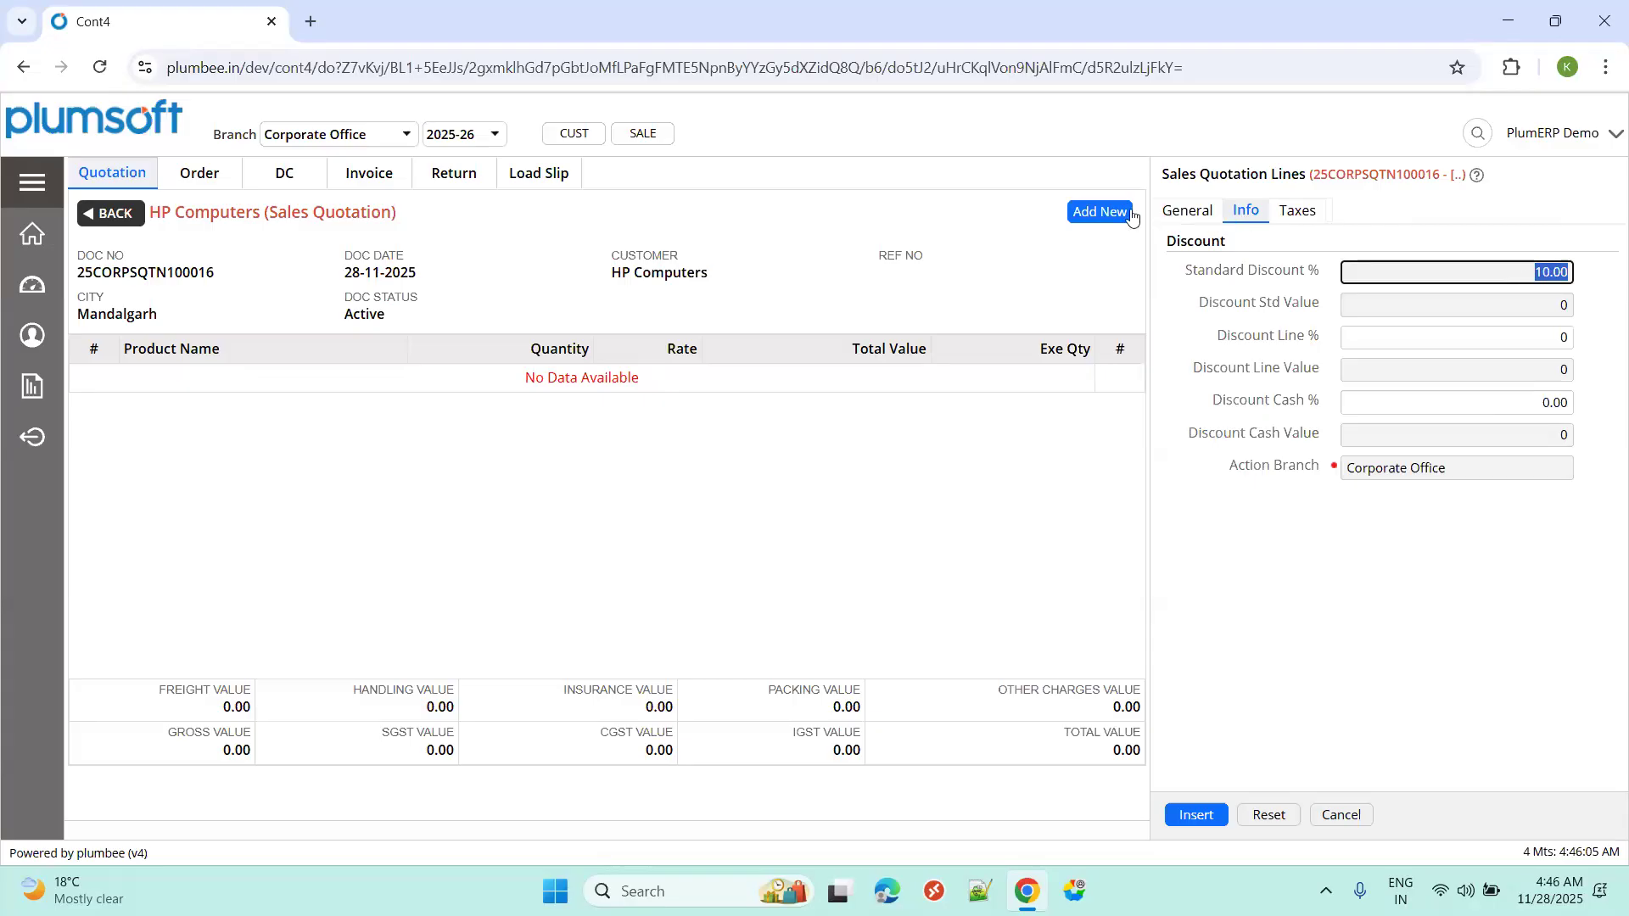
pyautogui.click(1287, 212)
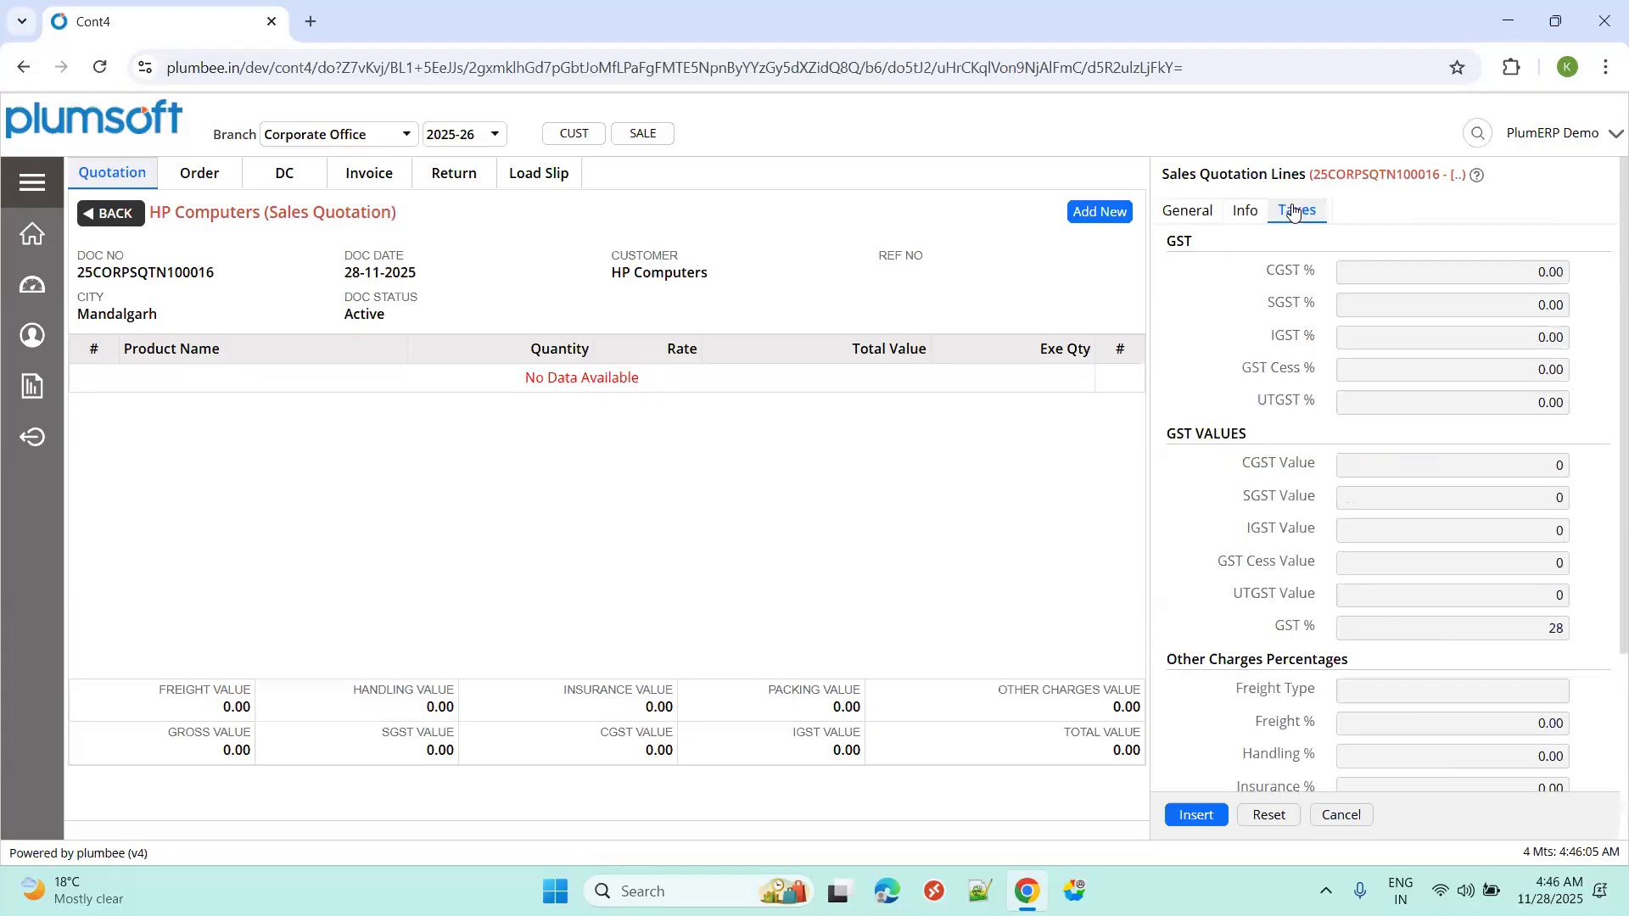
pyautogui.scroll(-3, 1428, 408)
pyautogui.scroll(3, 1427, 407)
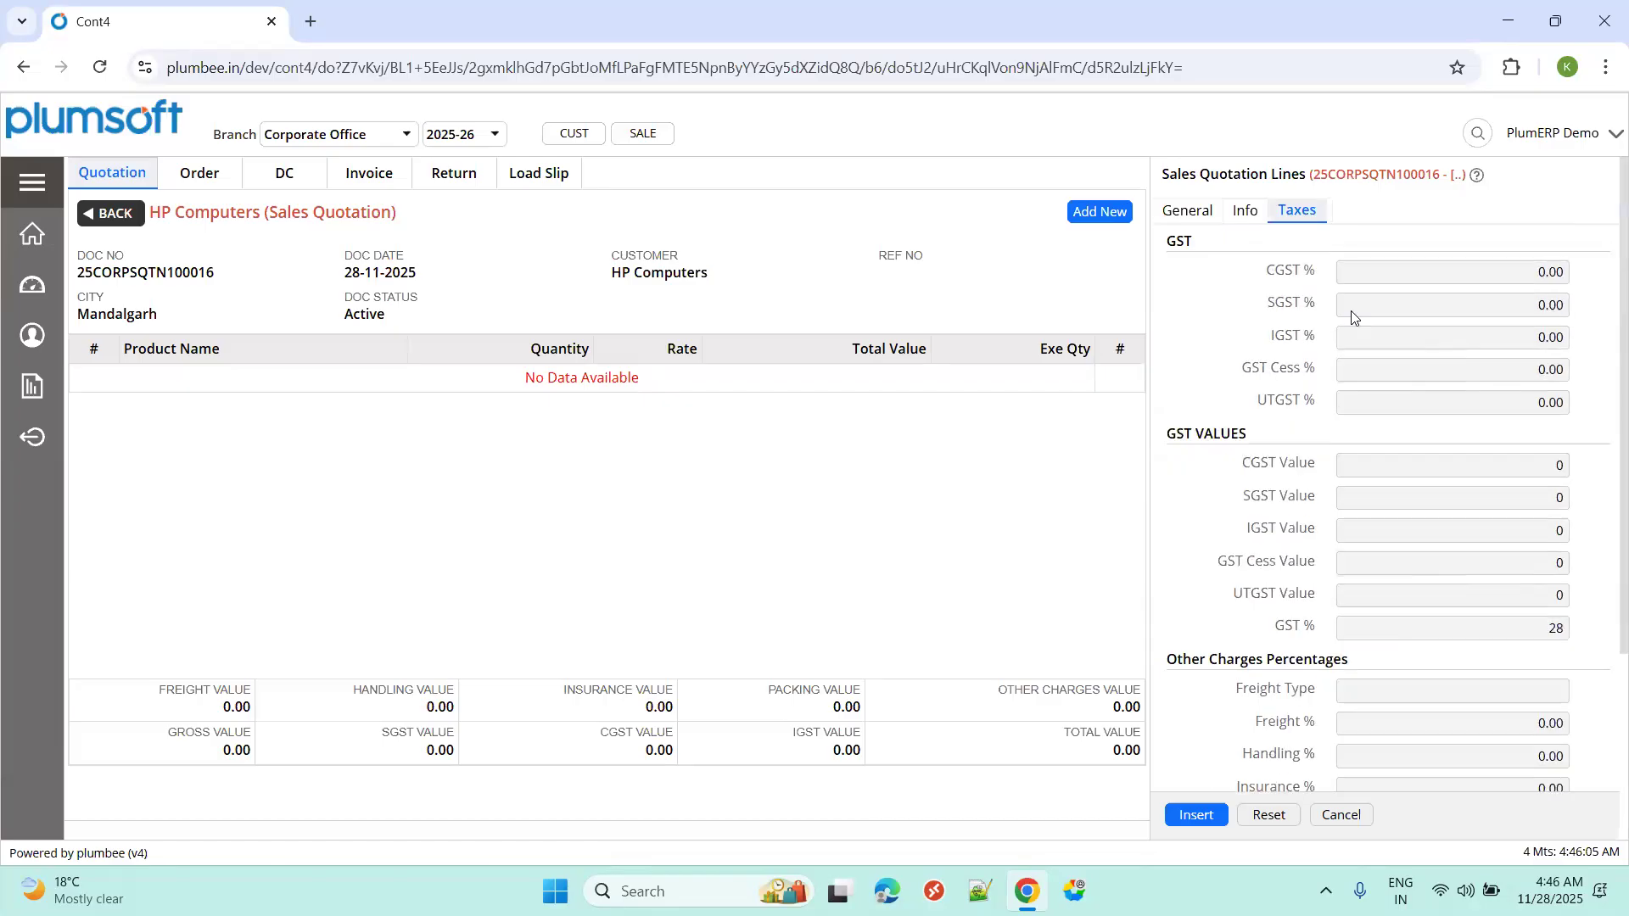
pyautogui.click(1245, 211)
pyautogui.click(1197, 214)
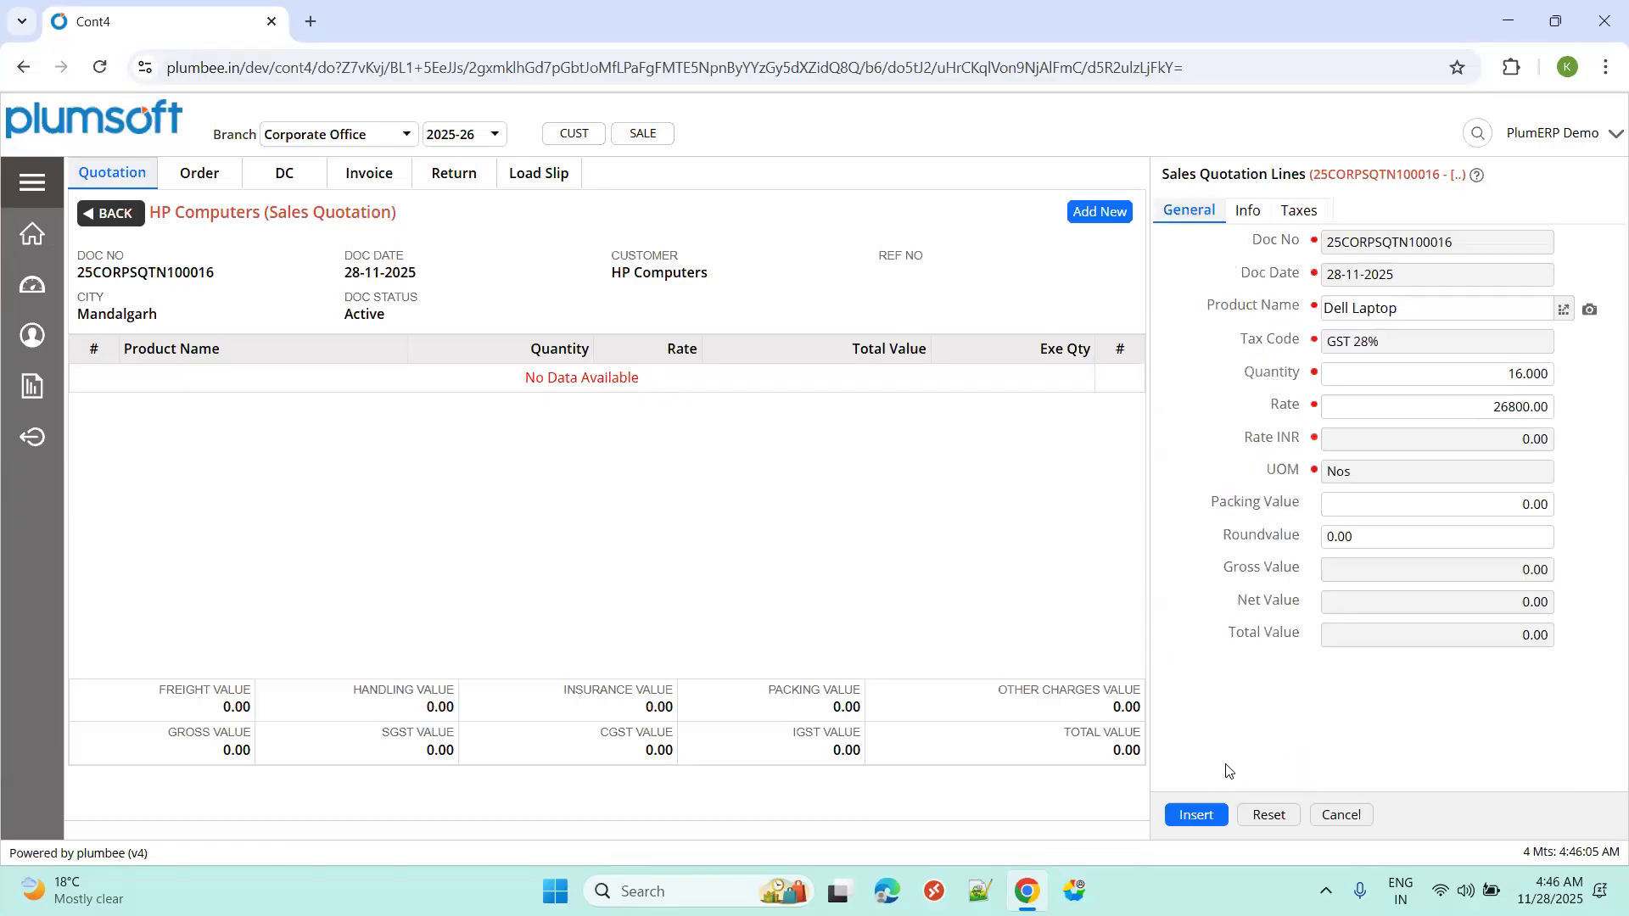
pyautogui.click(1197, 816)
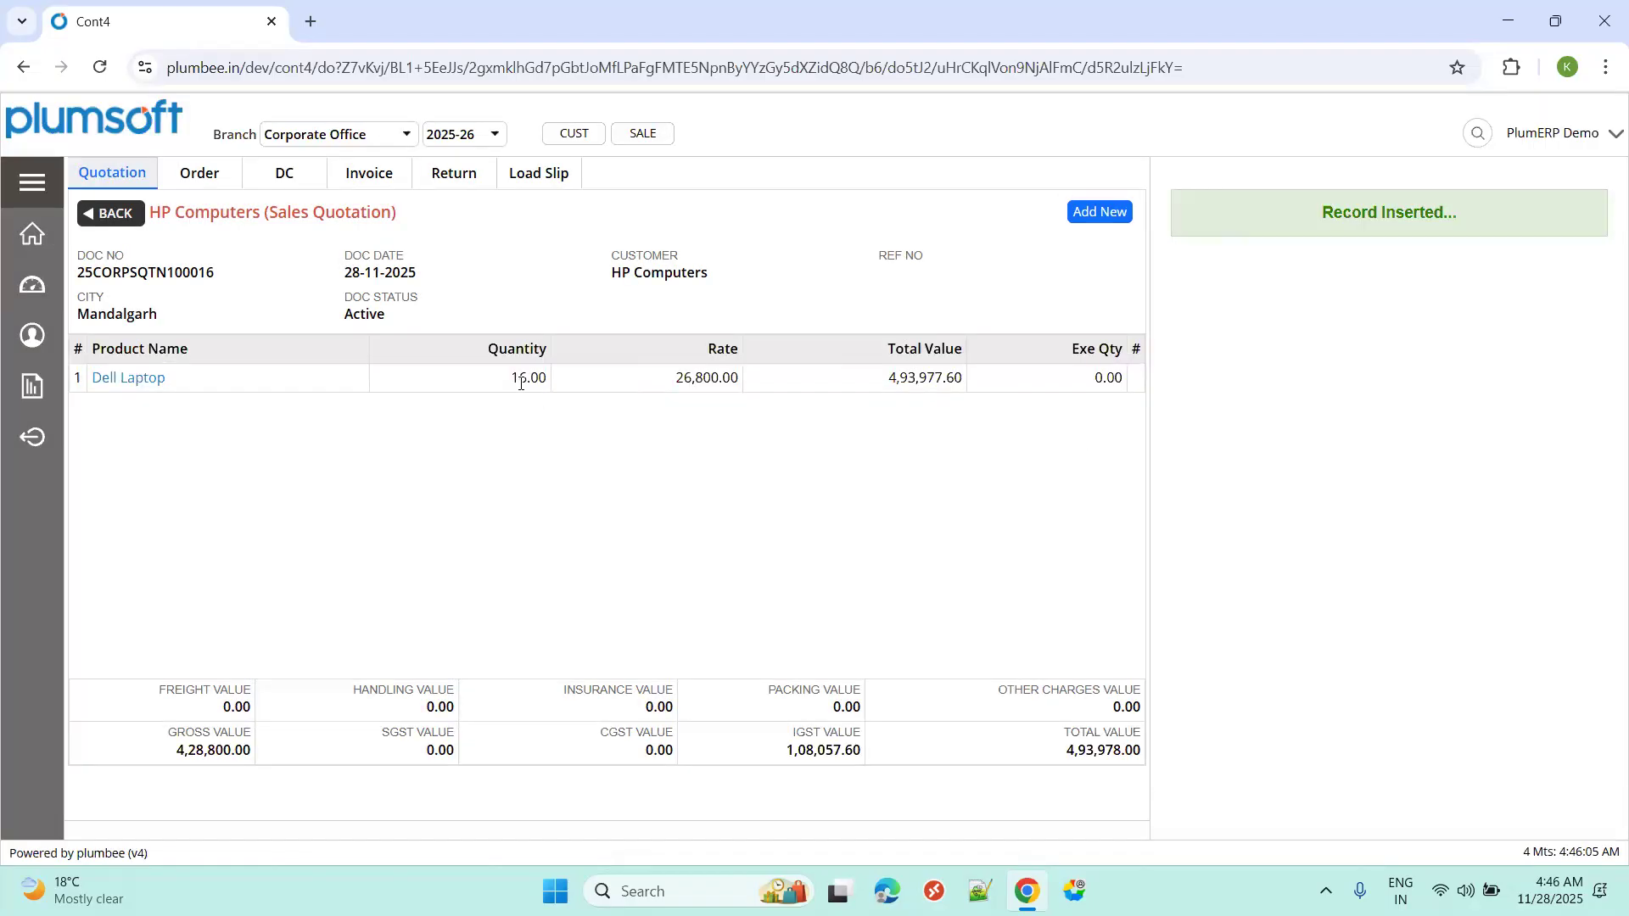
# Inspect rate 26,800.00, quantity 16.00 and total 4,93,977.60, then return to the quotation list.
pyautogui.doubleClick(720, 382)
pyautogui.click(689, 396)
pyautogui.doubleClick(527, 380)
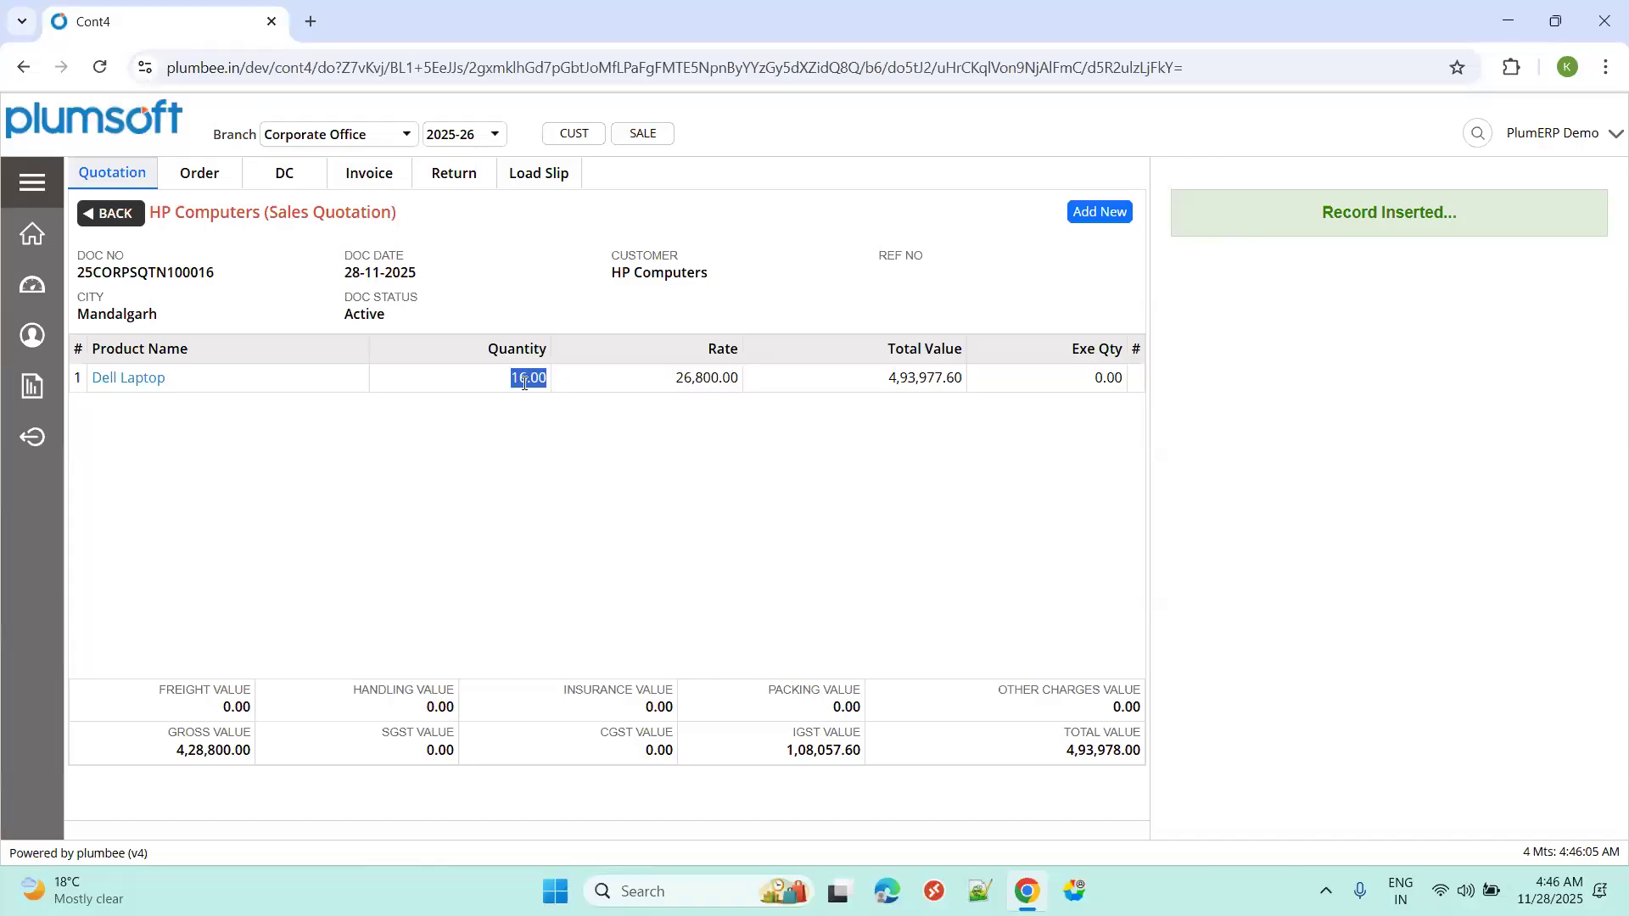
pyautogui.doubleClick(892, 378)
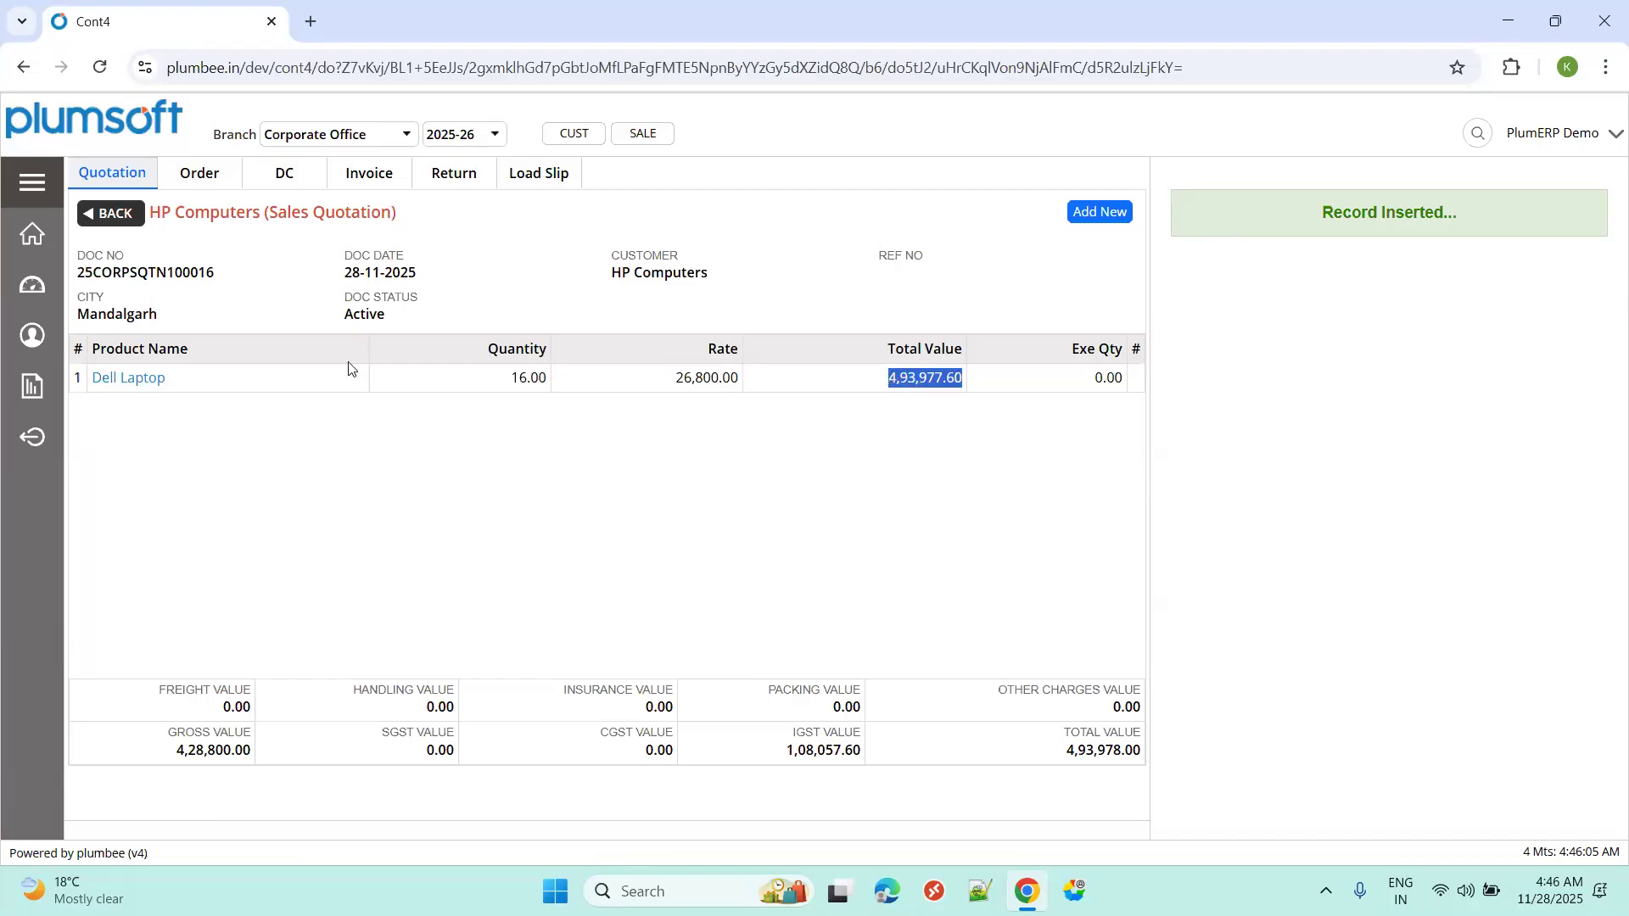
pyautogui.click(117, 216)
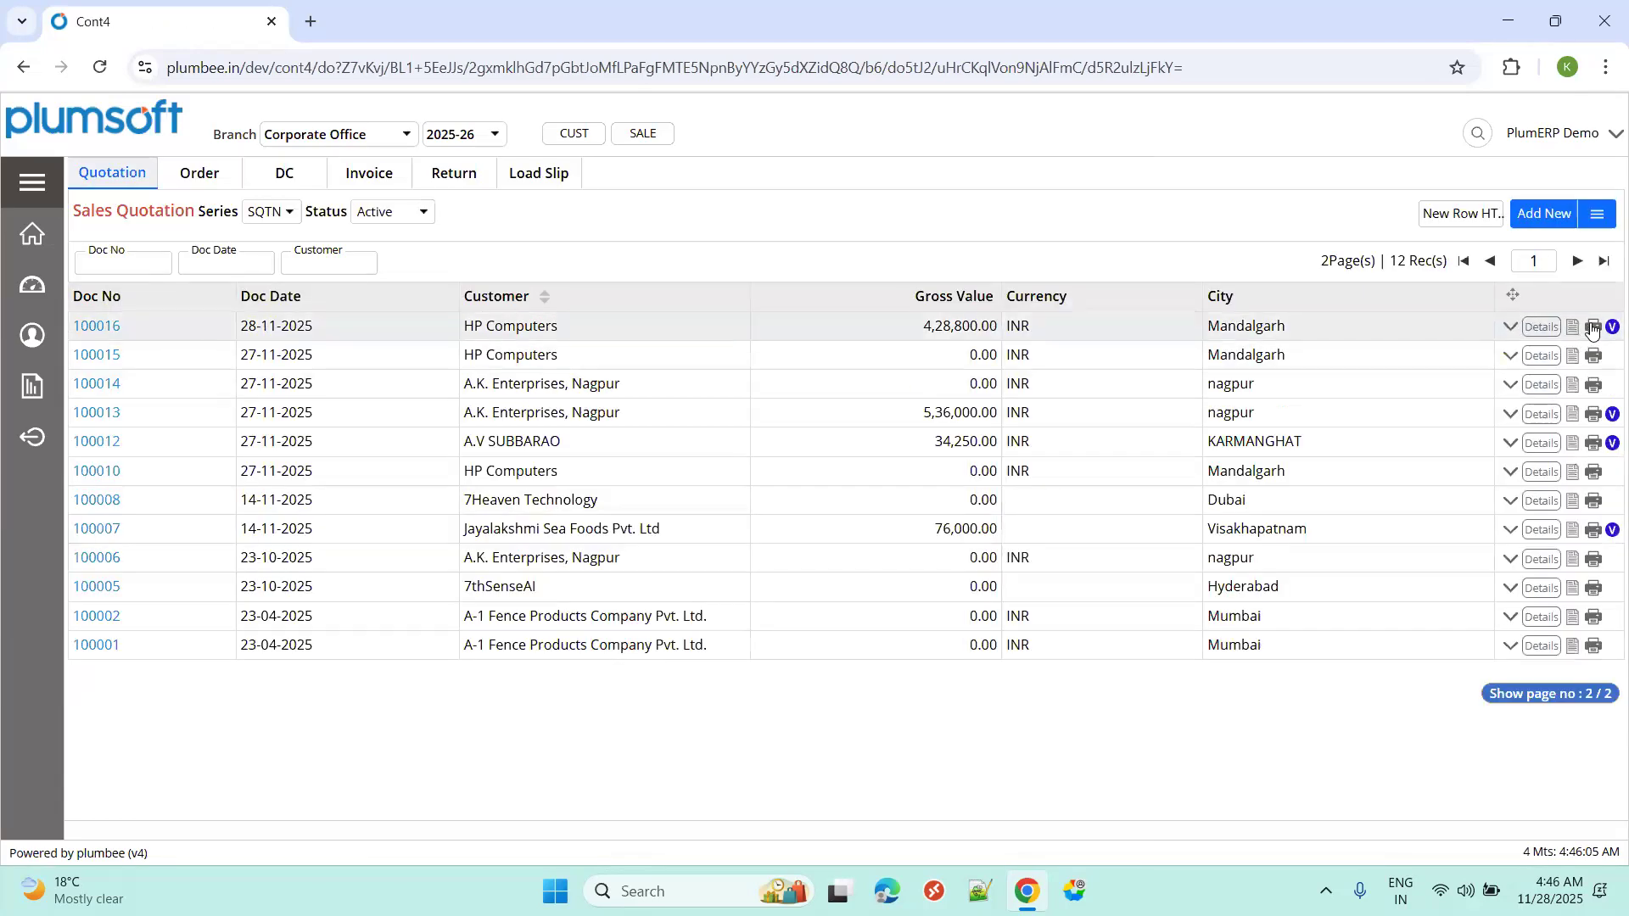
# Preview quotation 100016 with the Sales Quotation GST template and check customer HP Computers.
pyautogui.click(1592, 329)
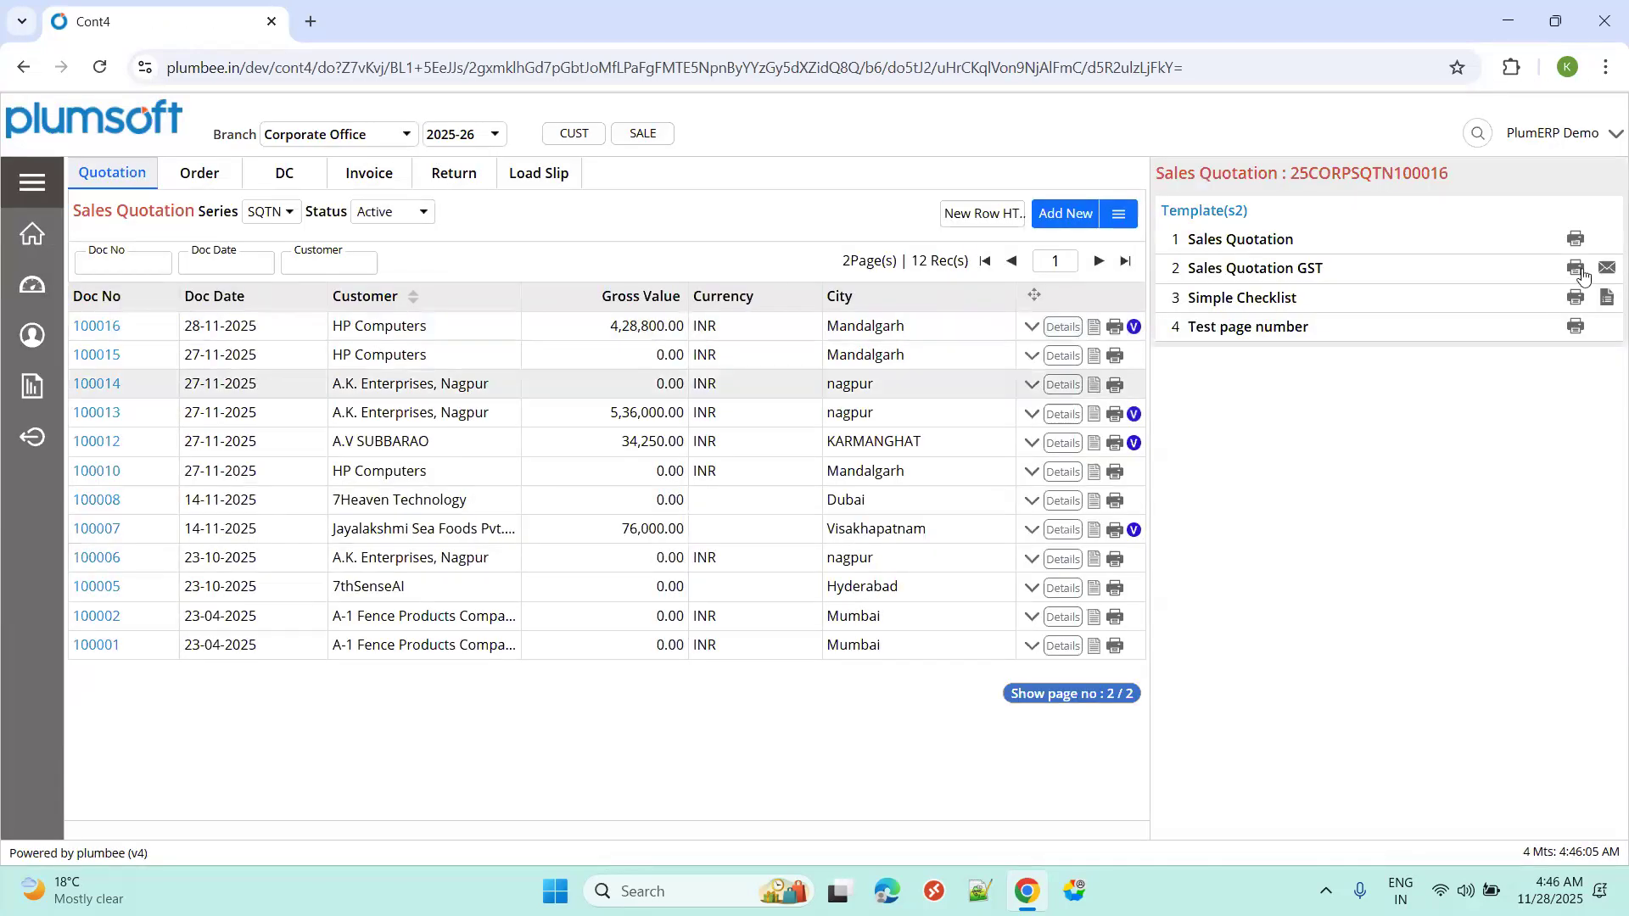
pyautogui.click(1578, 270)
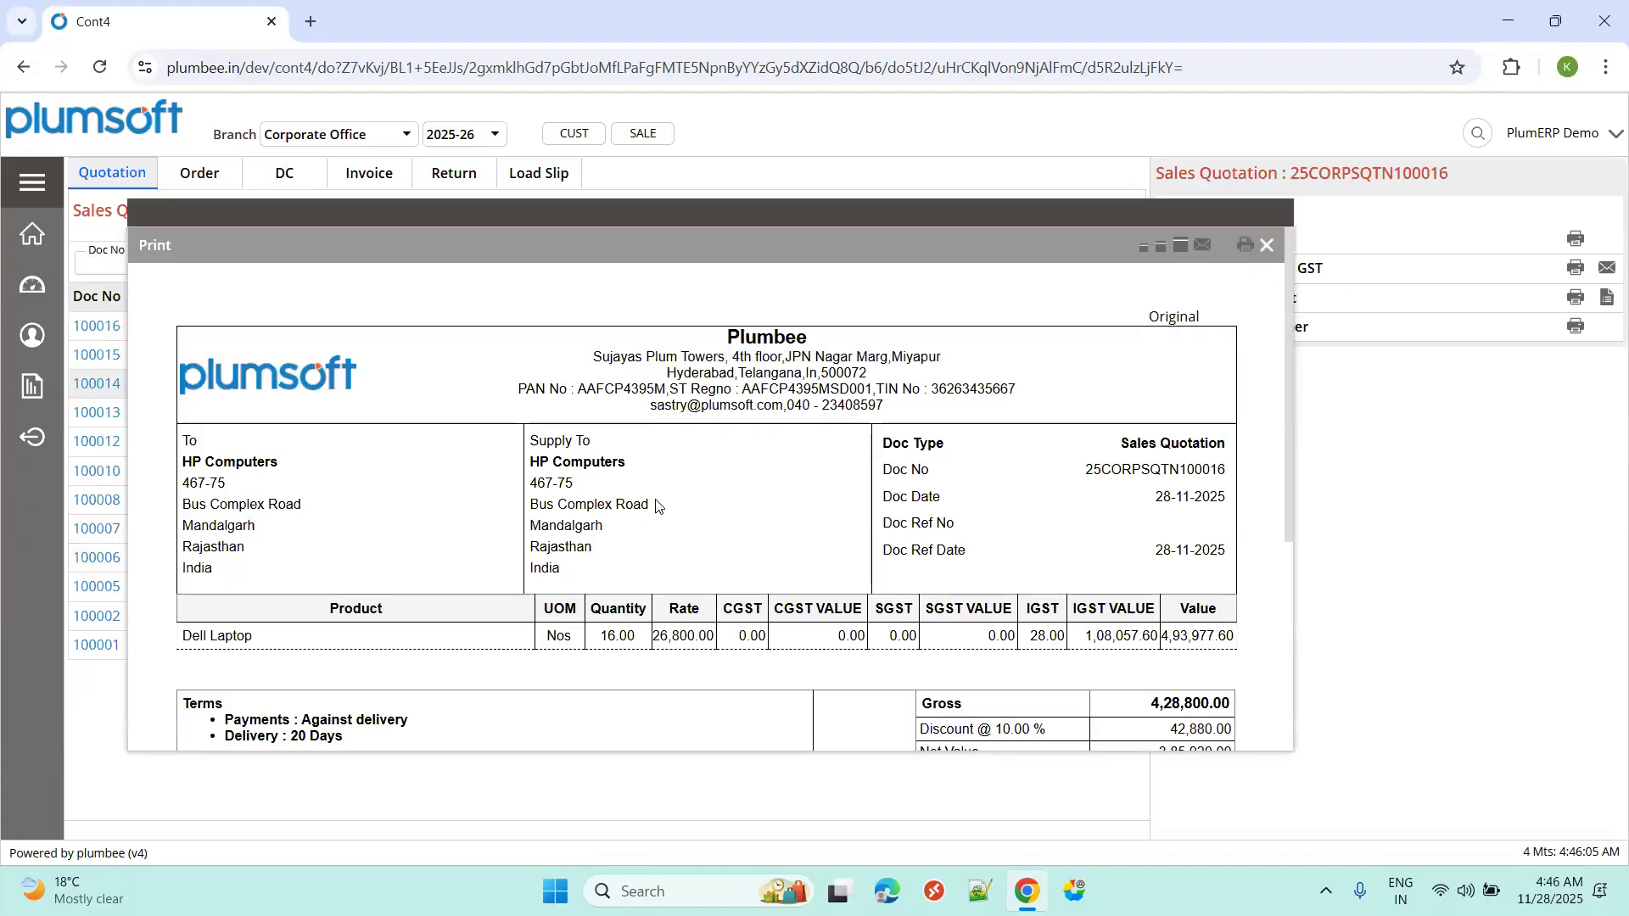
pyautogui.moveTo(182, 461); pyautogui.dragTo(280, 462)
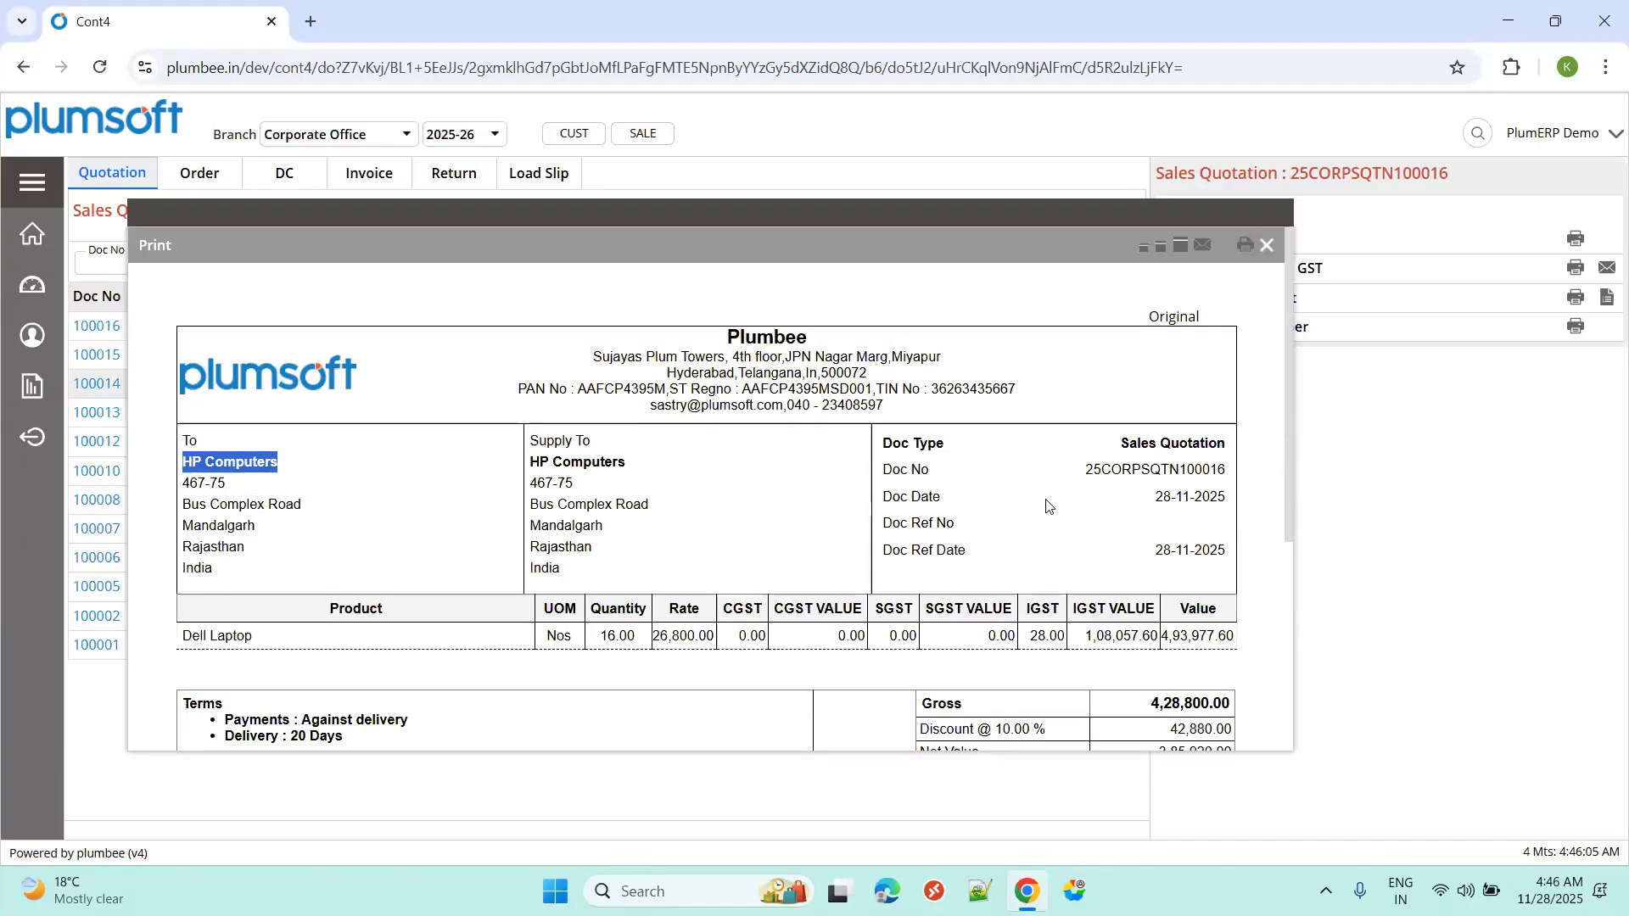
pyautogui.click(1092, 499)
# Review the 10.00 % discount and INR 4,93,978.00 total, then close the preview.
pyautogui.scroll(-3, 1120, 552)
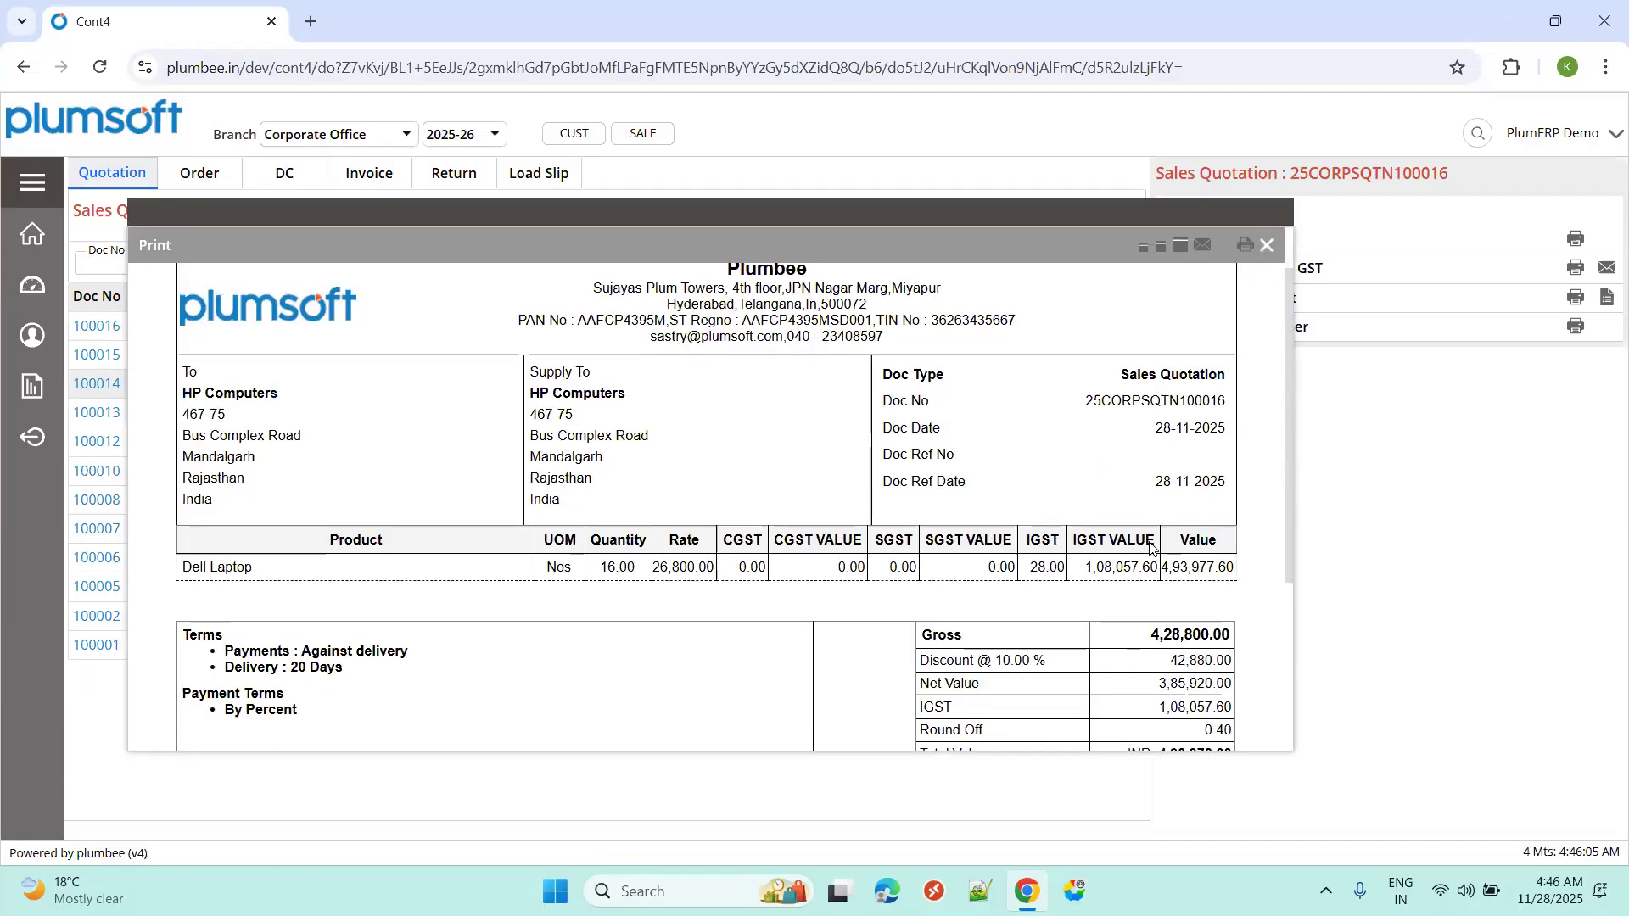
pyautogui.moveTo(930, 516); pyautogui.dragTo(1053, 519)
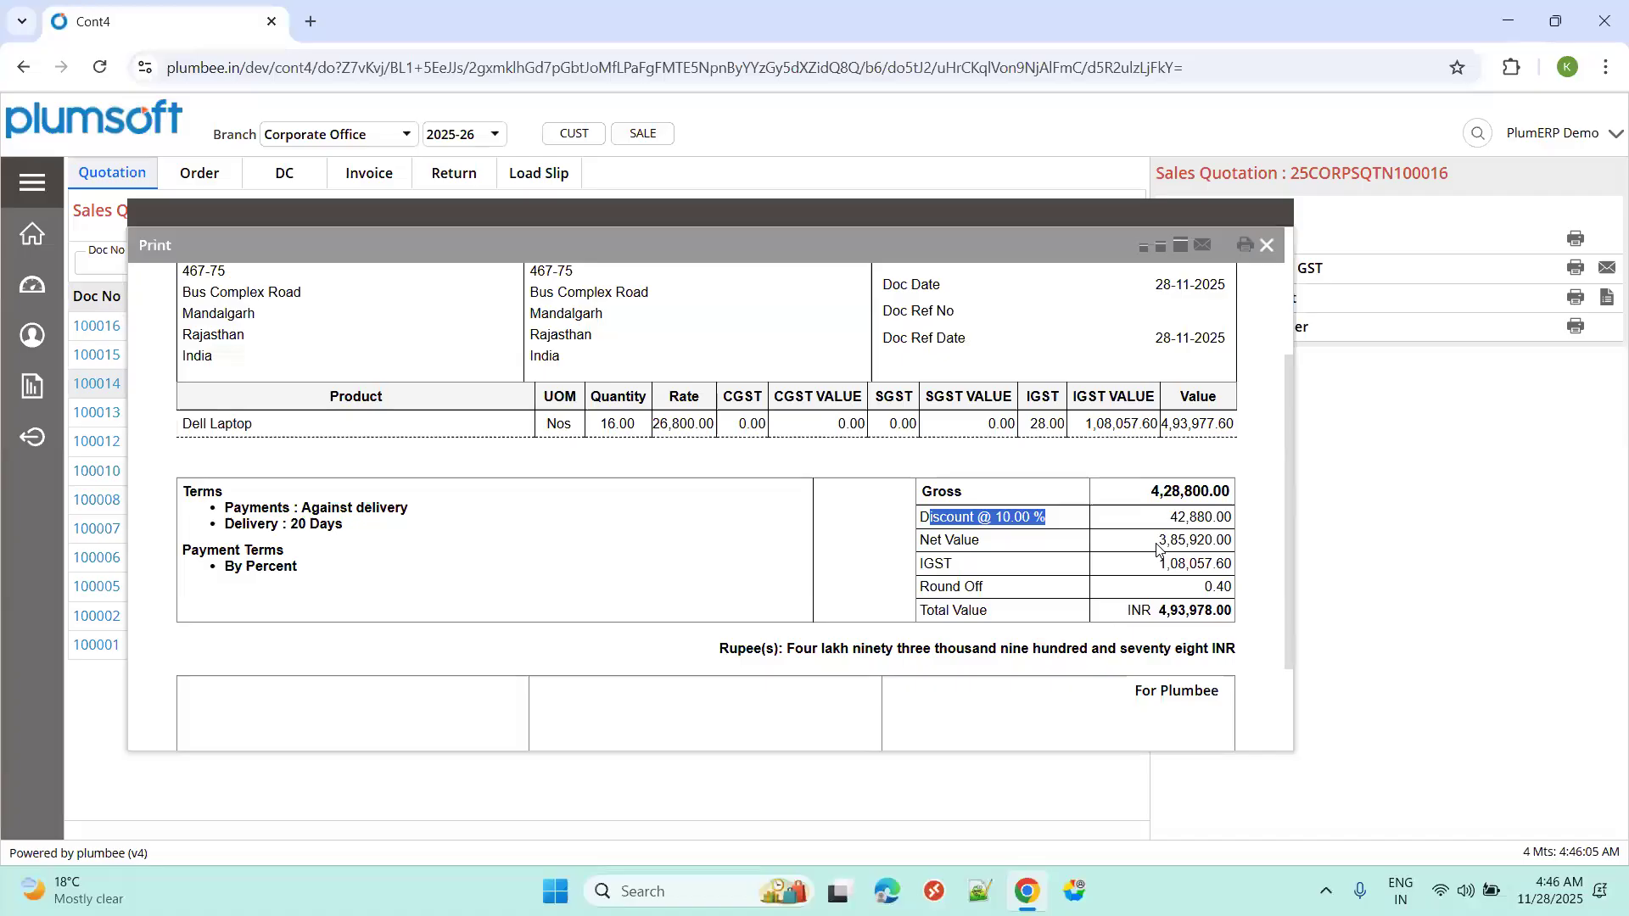
pyautogui.moveTo(1236, 544); pyautogui.dragTo(1116, 555)
pyautogui.click(1105, 558)
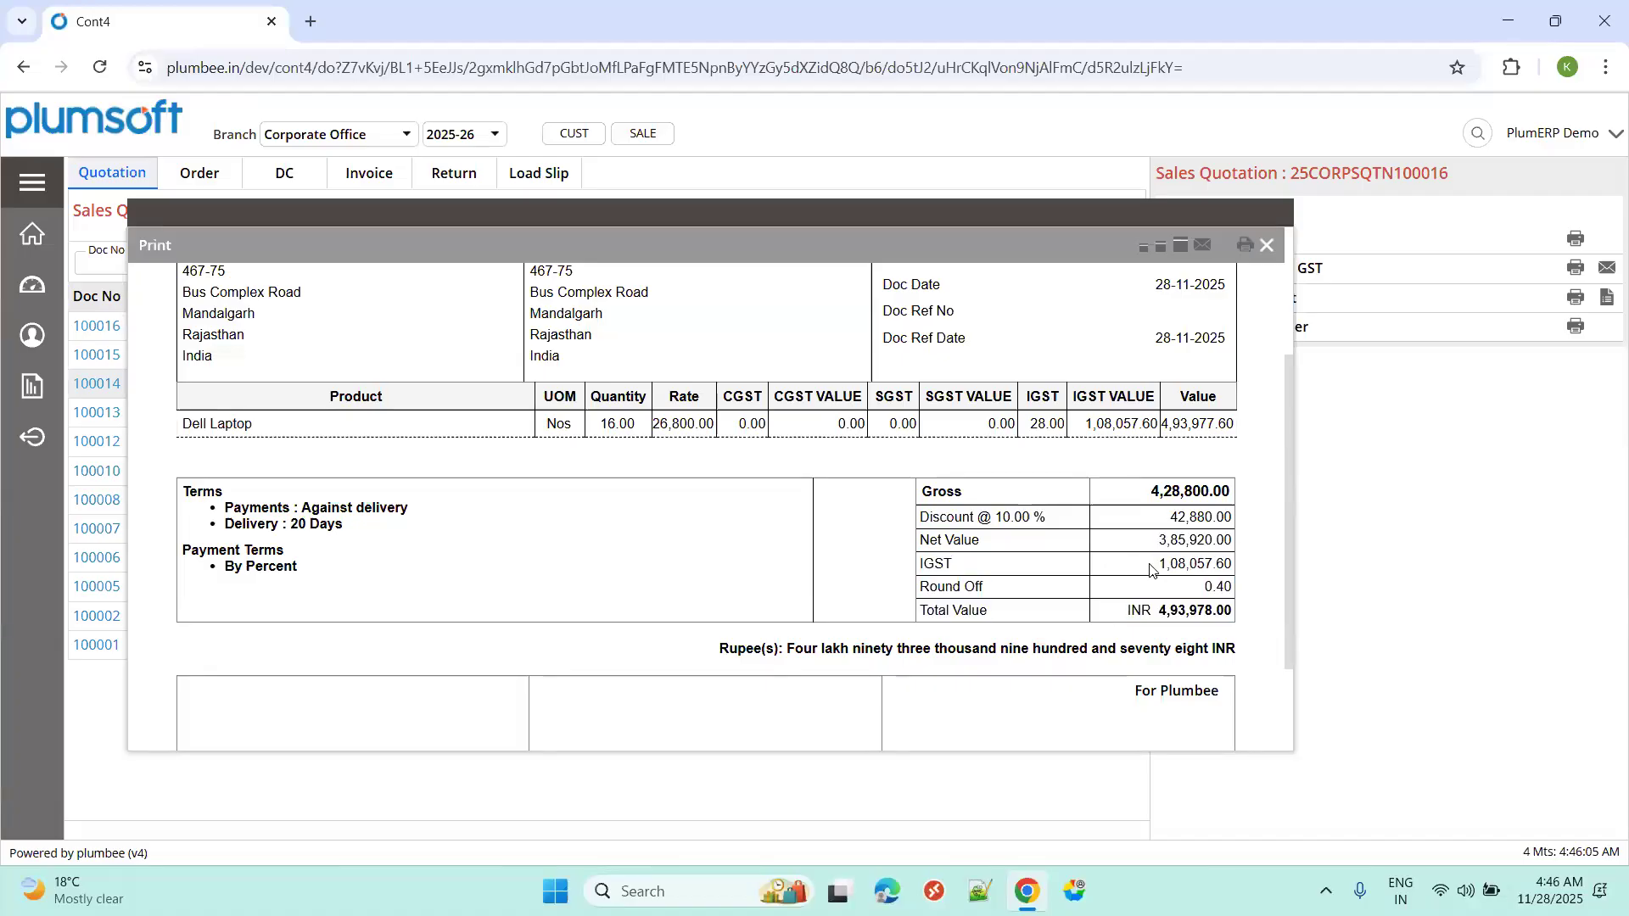
pyautogui.moveTo(1222, 563); pyautogui.dragTo(1157, 565)
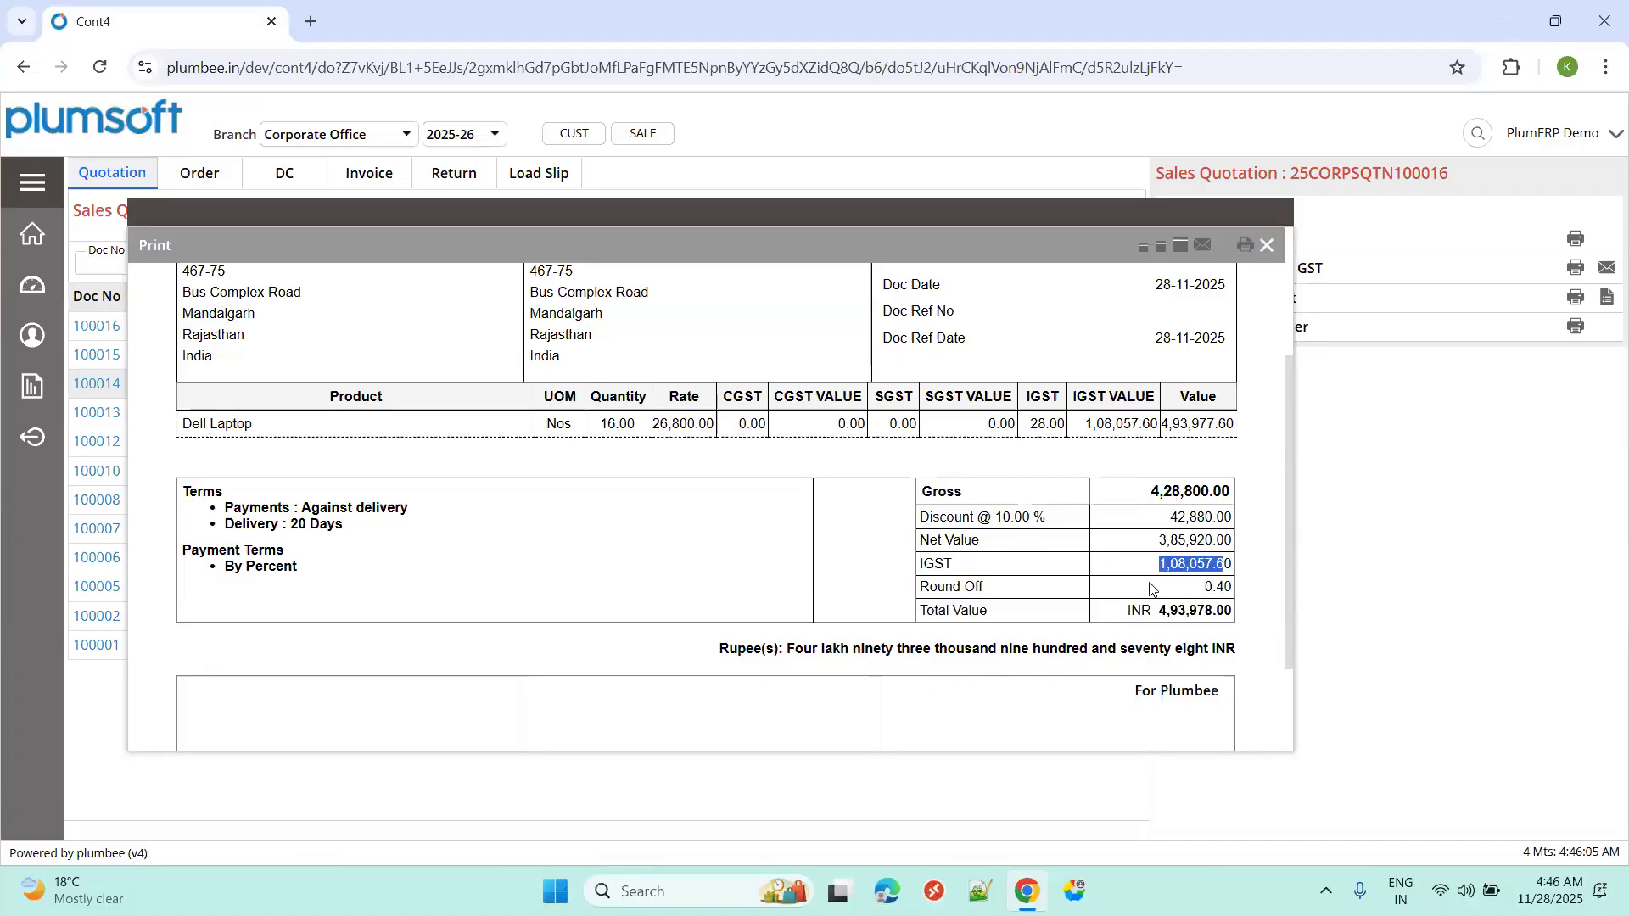
pyautogui.scroll(-2, 1156, 556)
pyautogui.doubleClick(1232, 508)
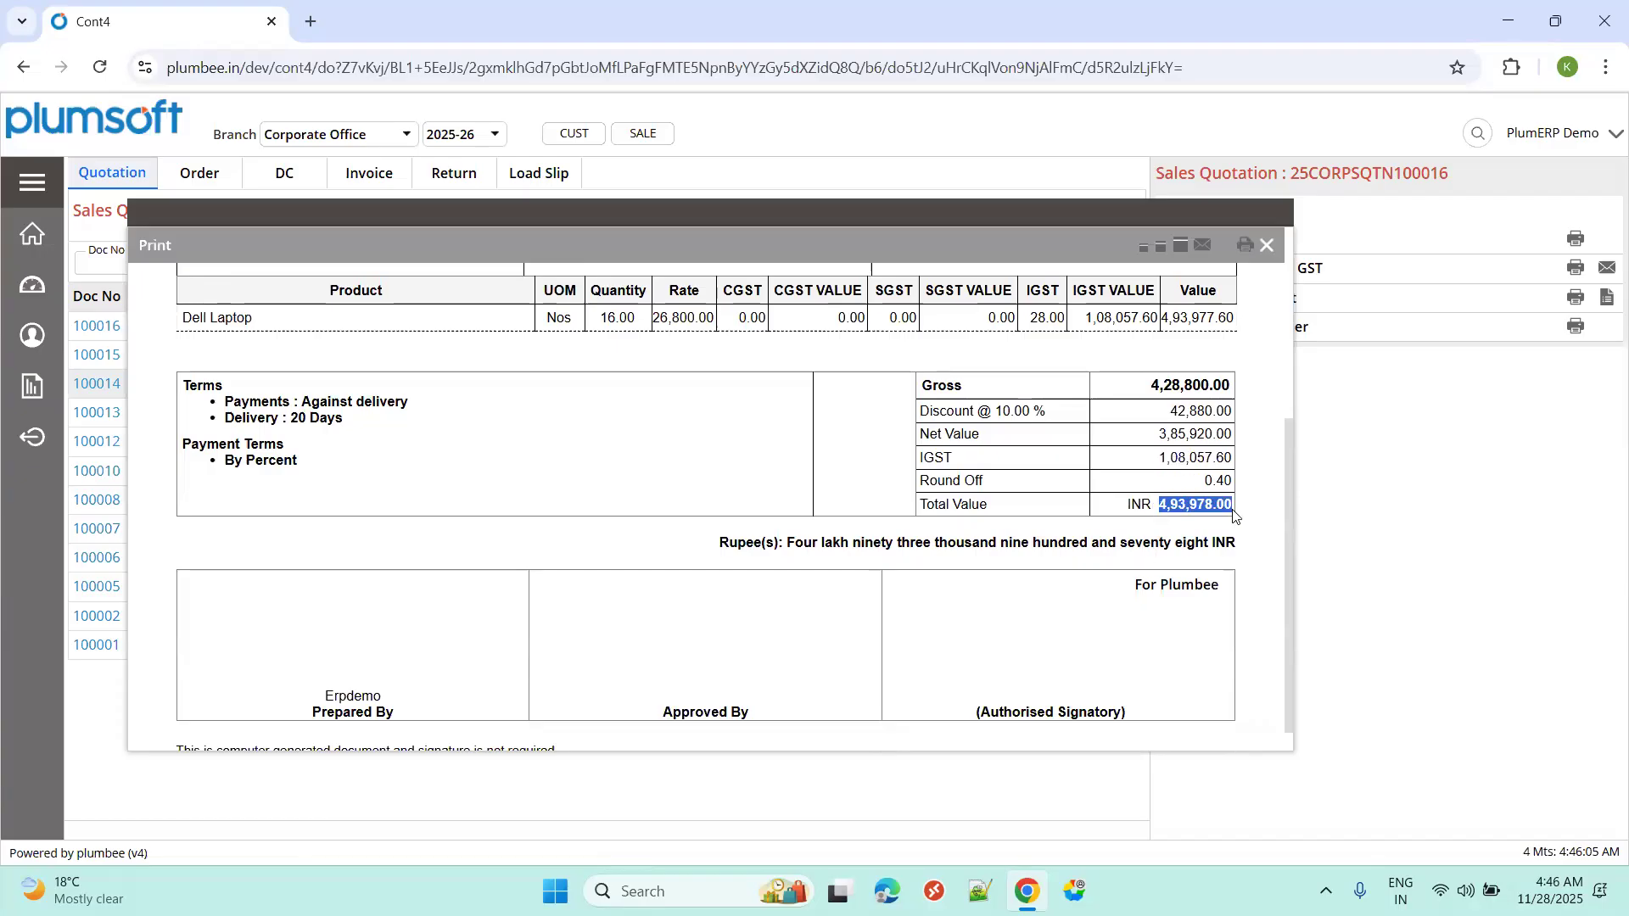
pyautogui.click(1270, 245)
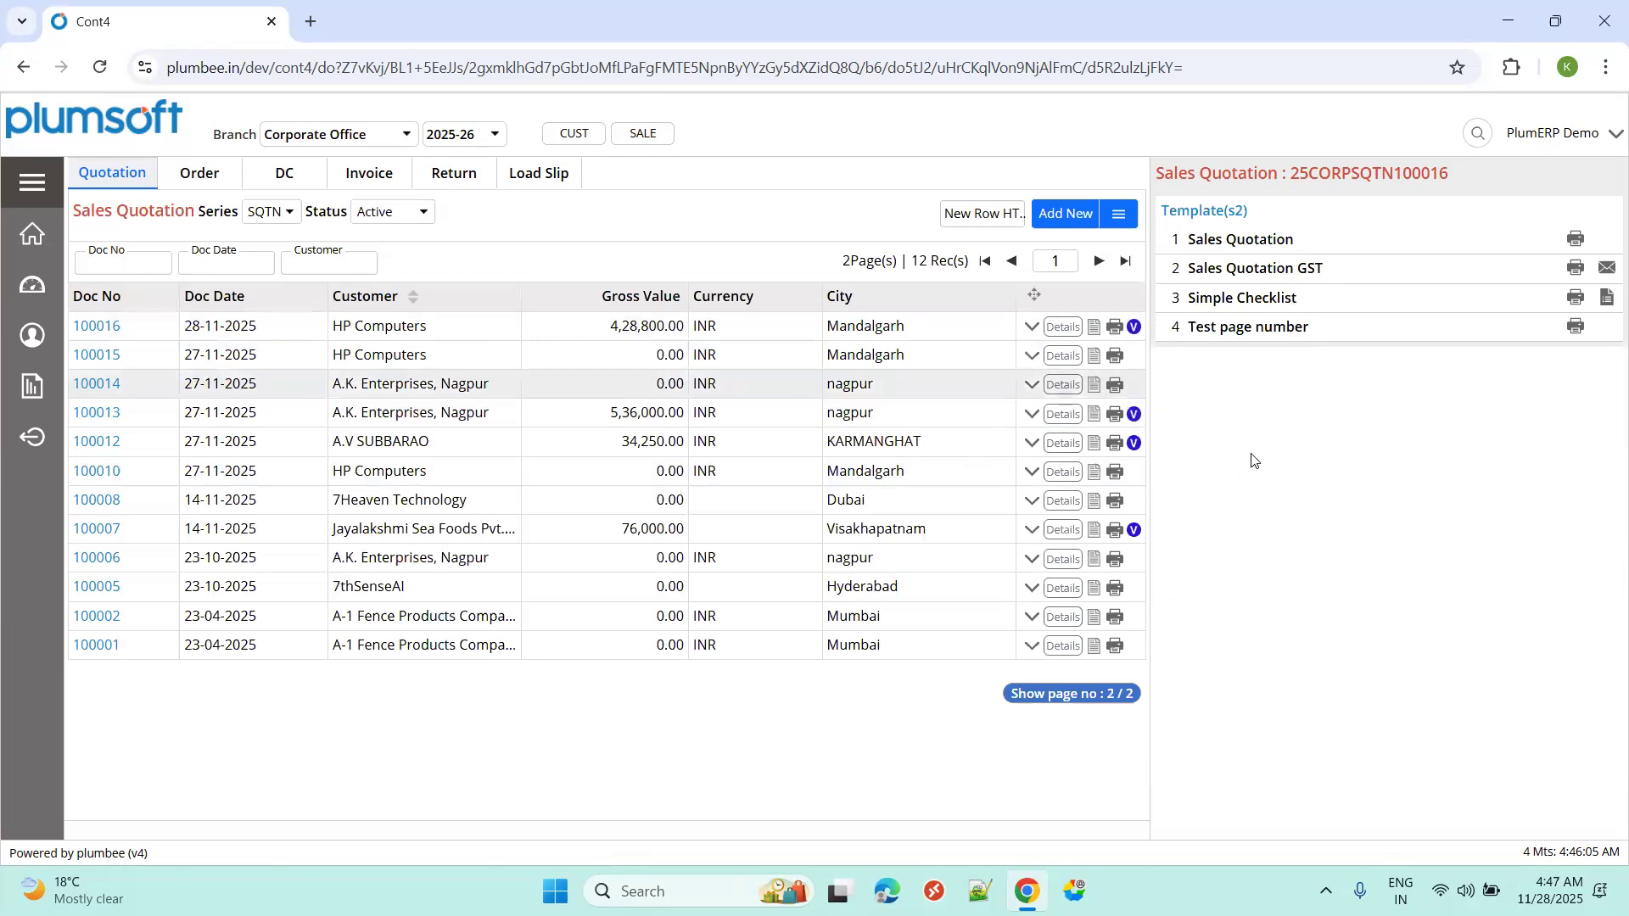
# Verify quotation 100016 with the note 'verified'.
pyautogui.press('ctrl+super+Right')
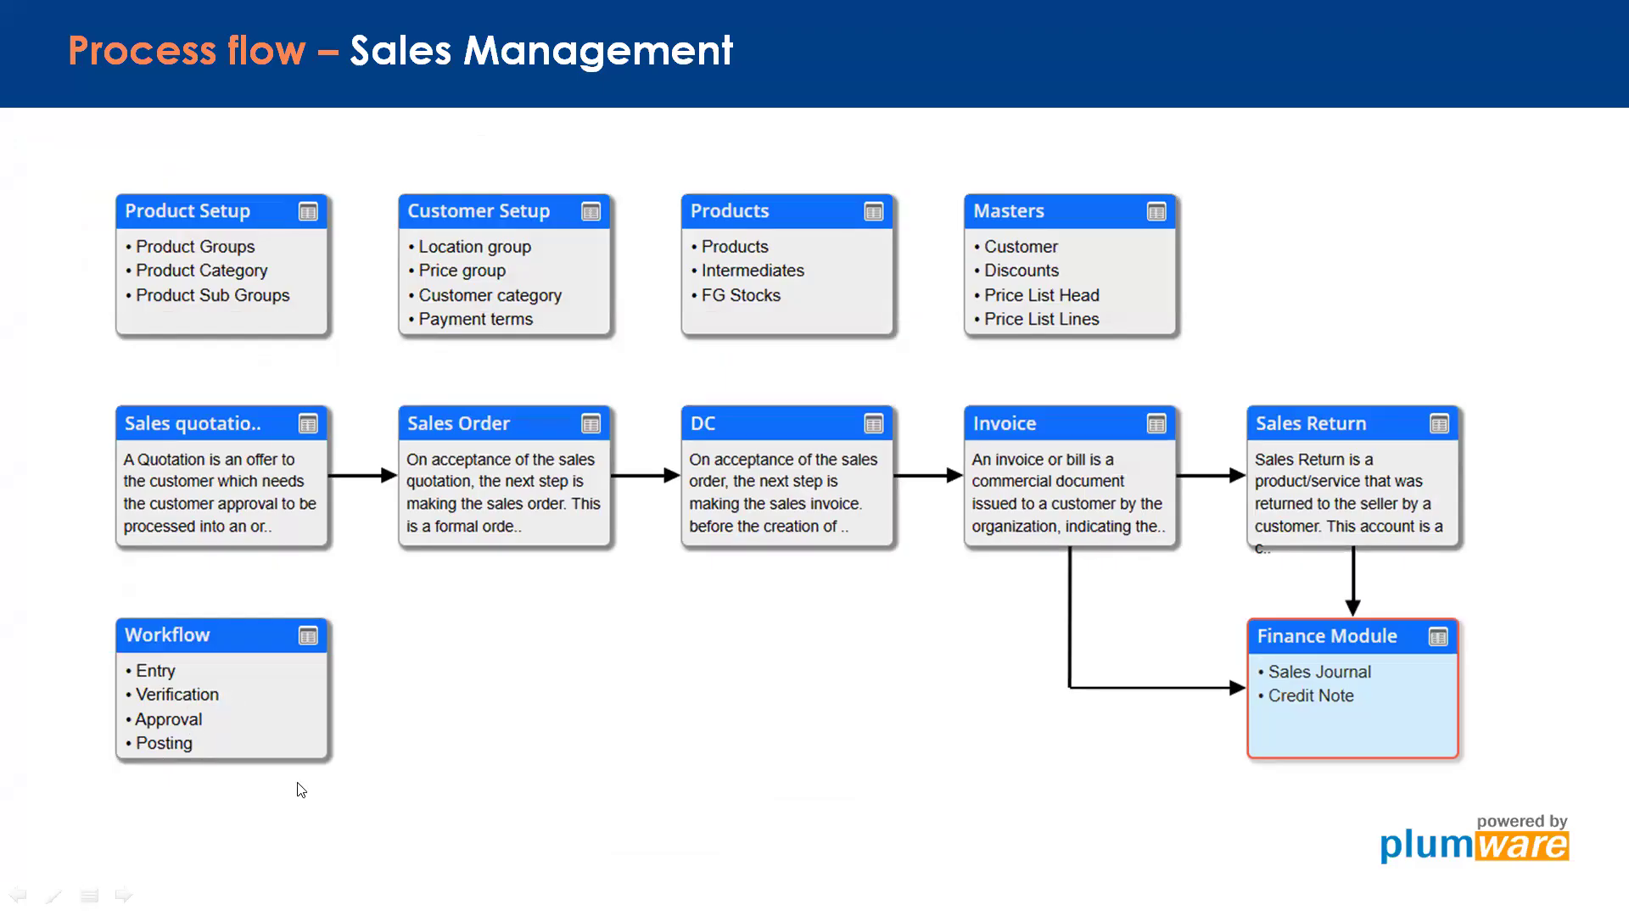
pyautogui.press('ctrl+super+Left')
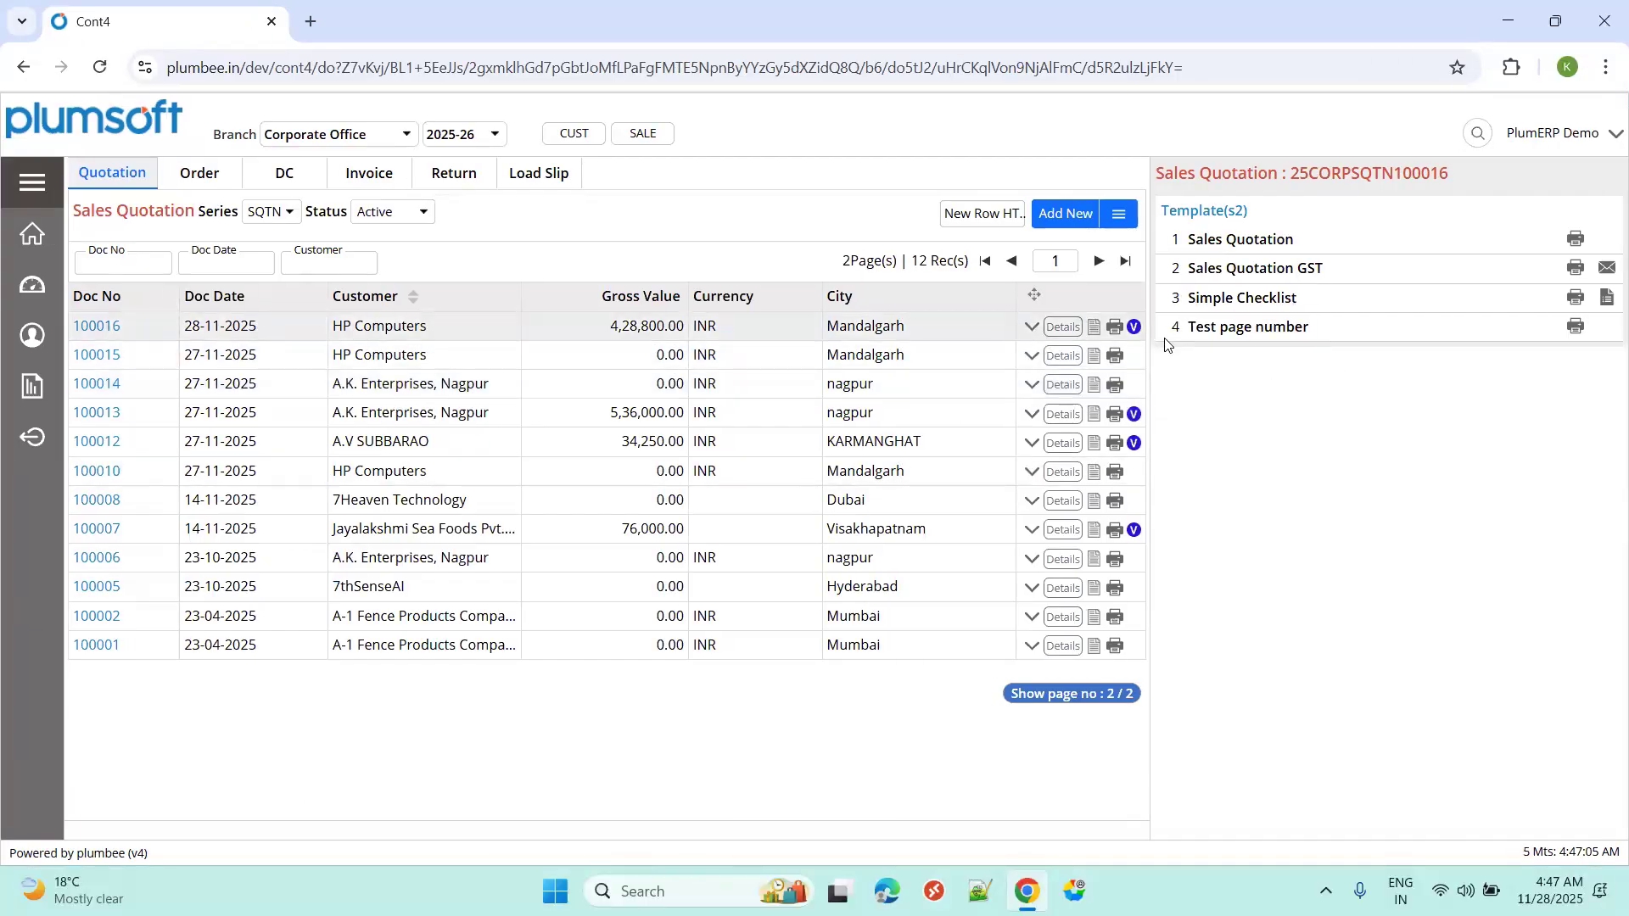
pyautogui.click(1135, 328)
pyautogui.click(1245, 664)
pyautogui.write('verified')
pyautogui.click(1192, 821)
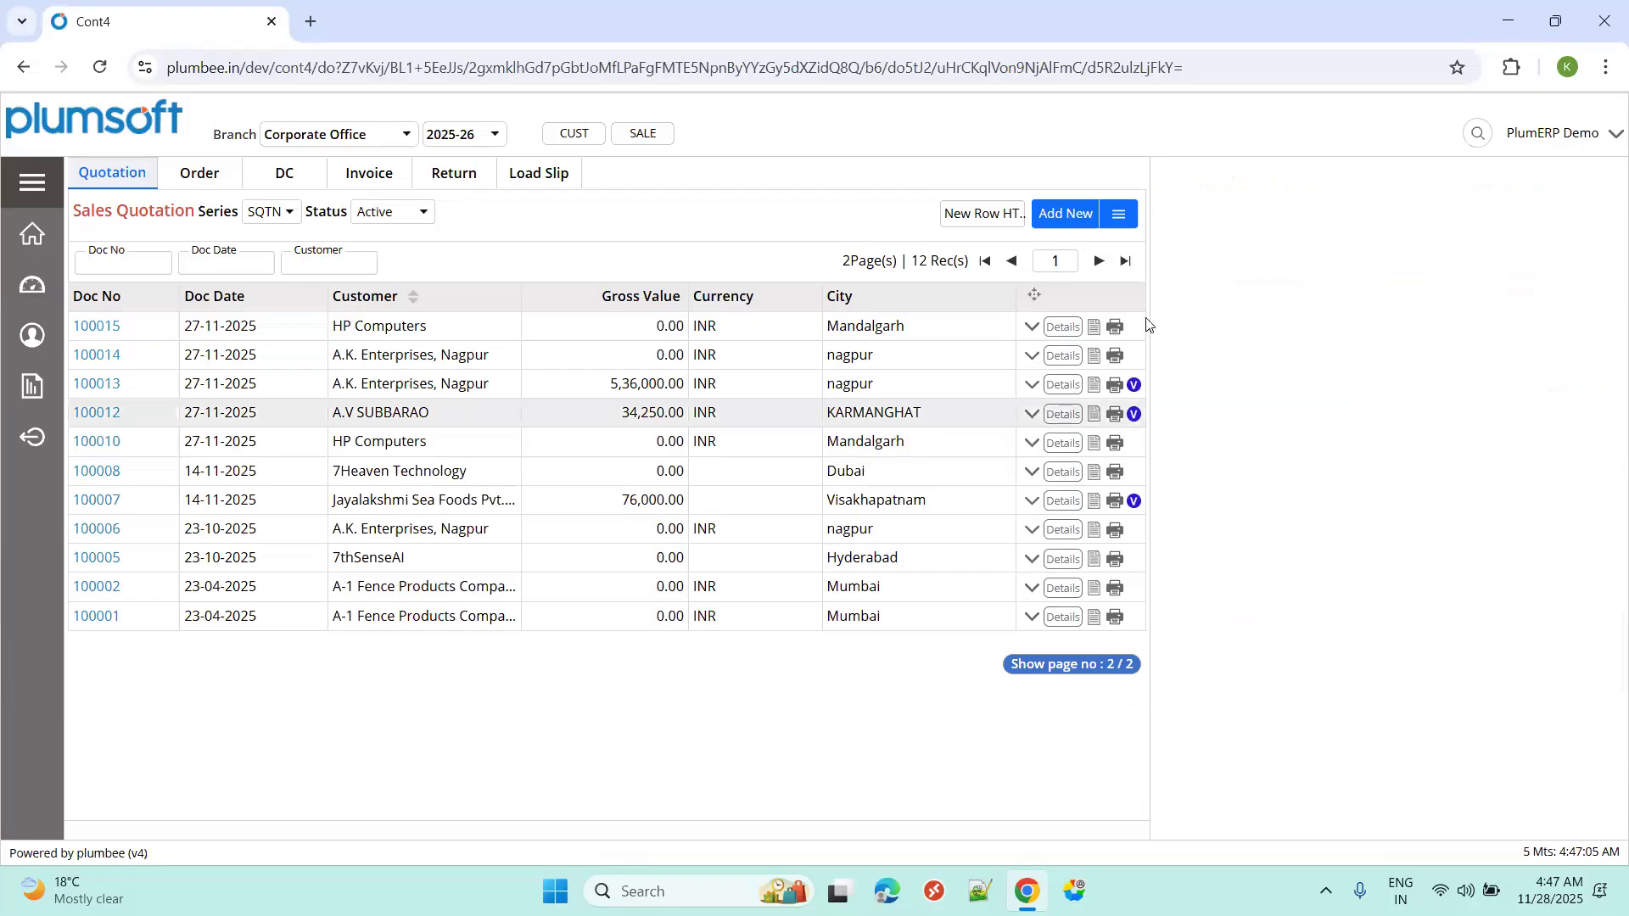
# Filter the list to Verified quotations and approve 100016 with the note 'approved'.
pyautogui.click(426, 214)
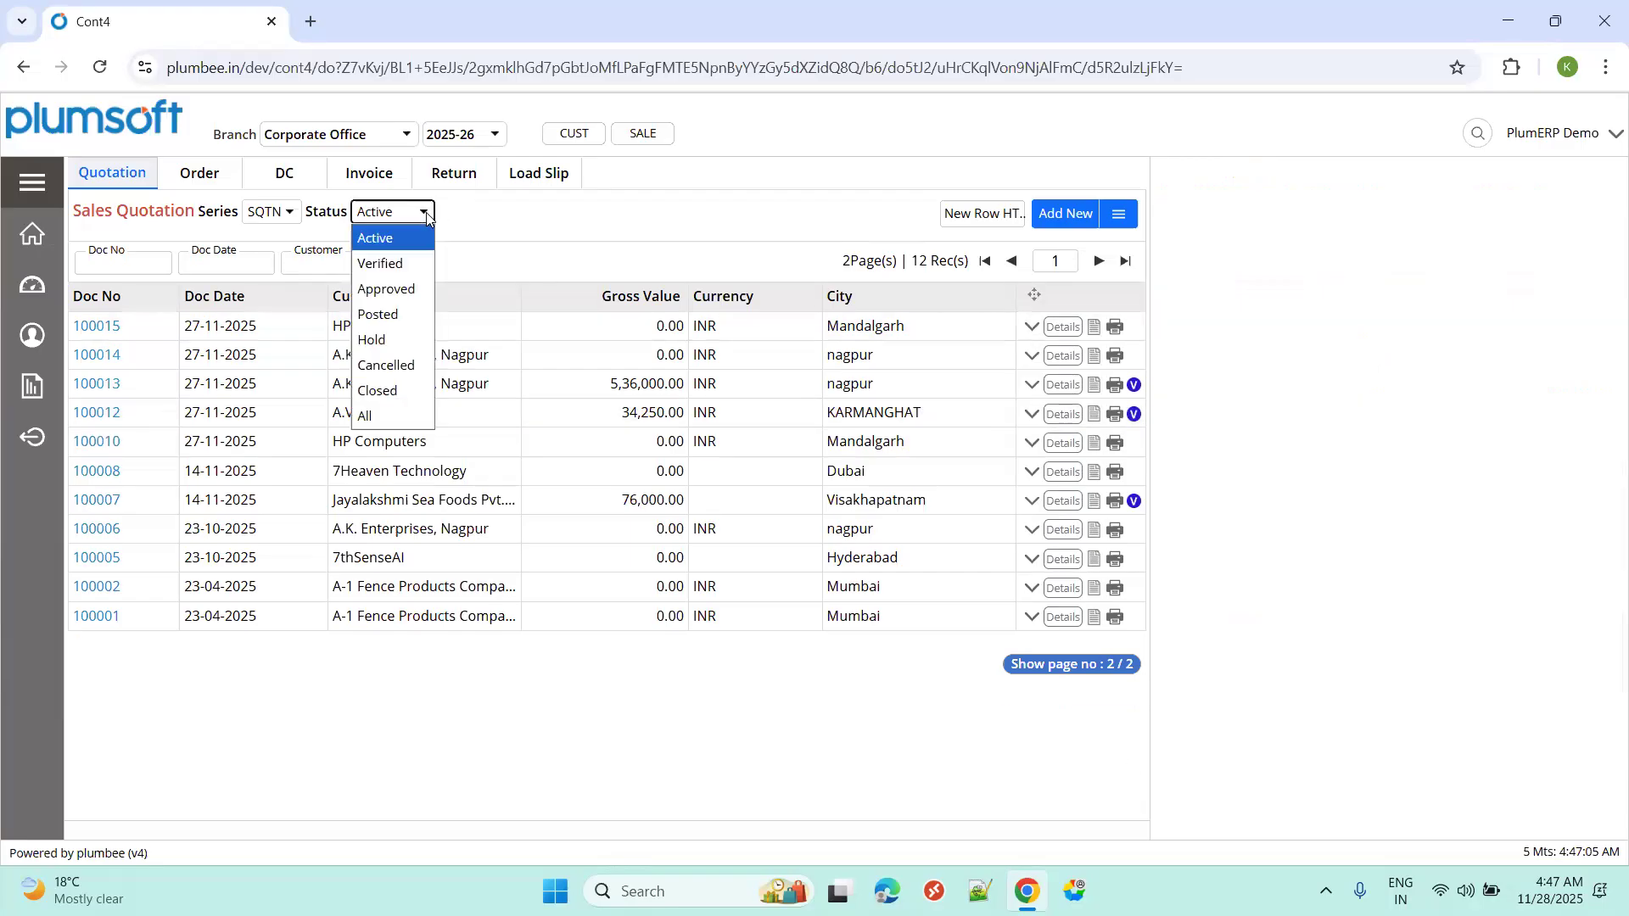
pyautogui.click(403, 264)
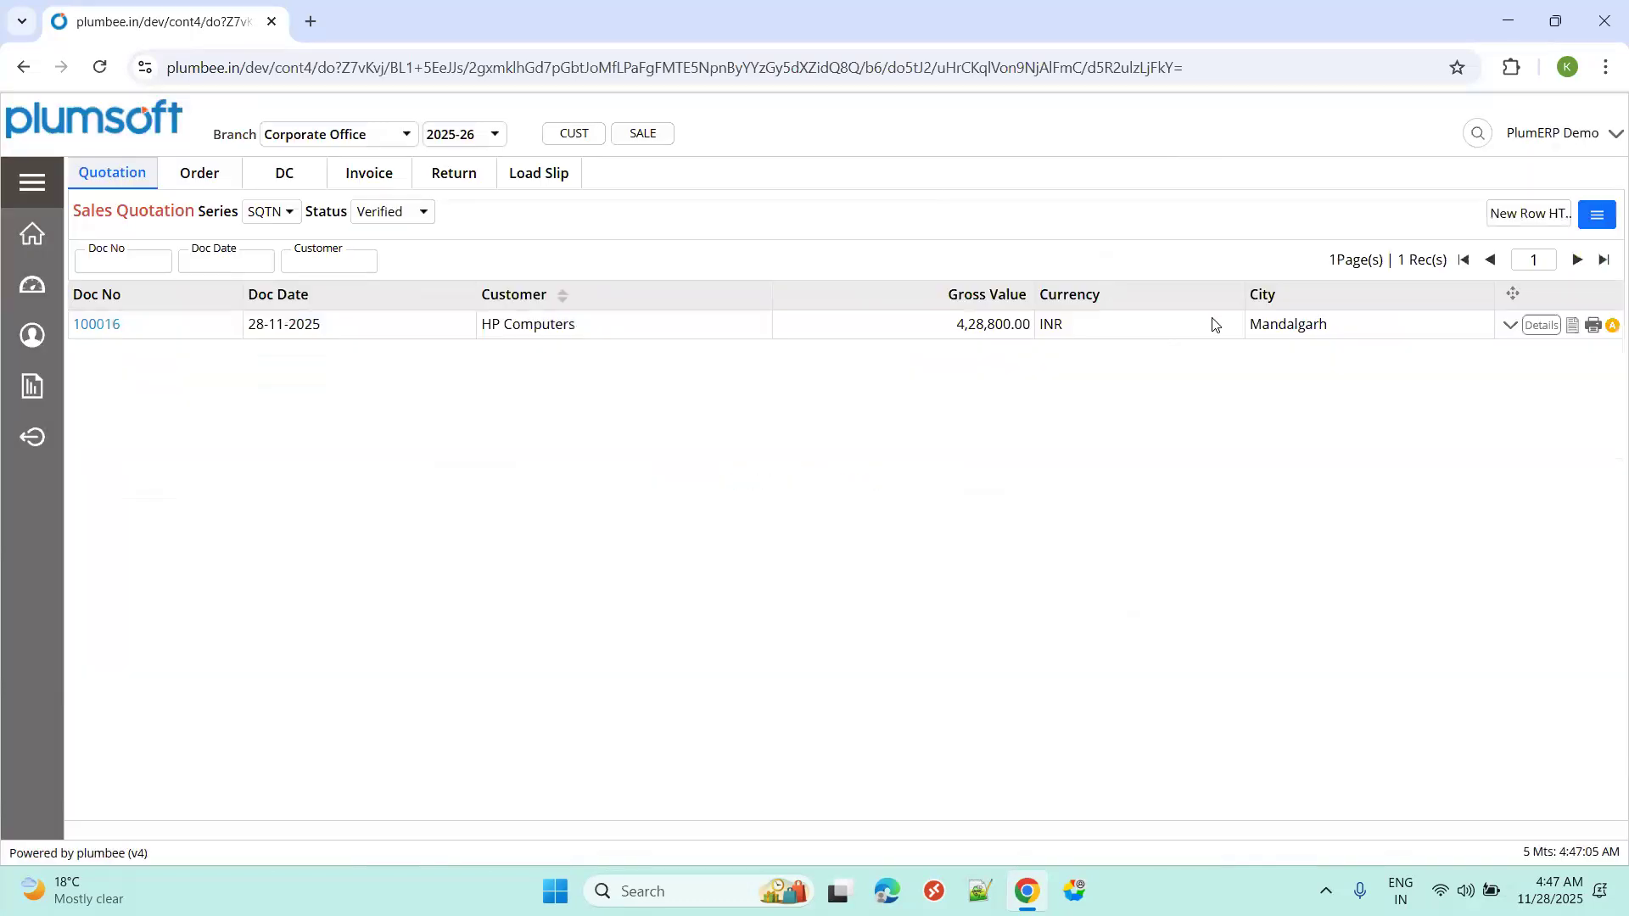
pyautogui.click(1611, 326)
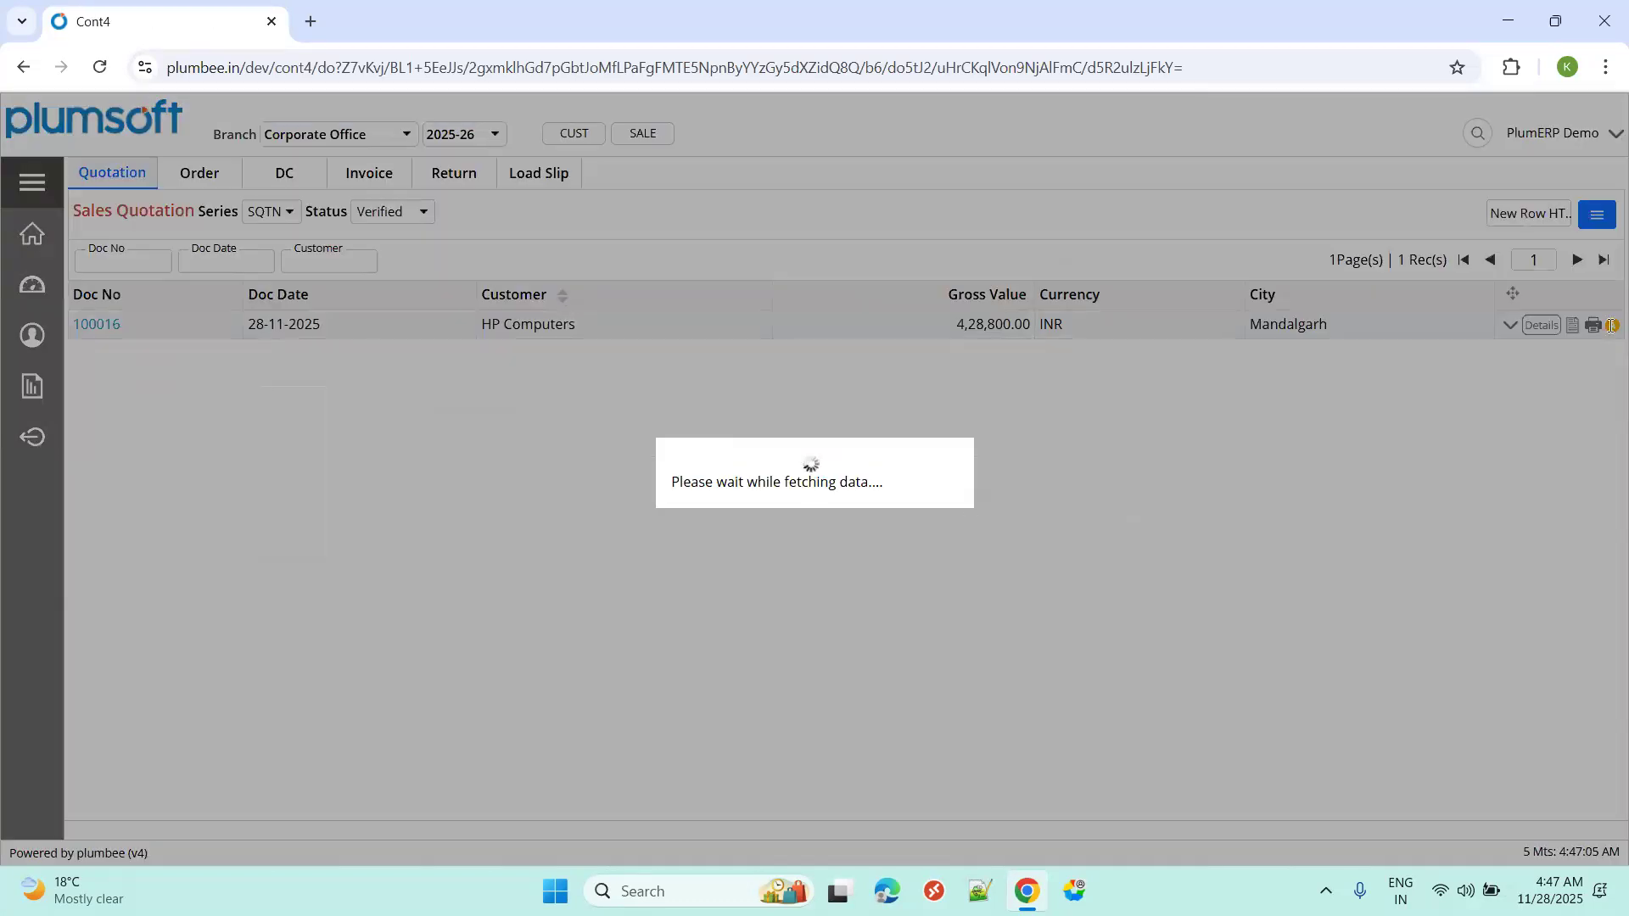
pyautogui.click(1203, 655)
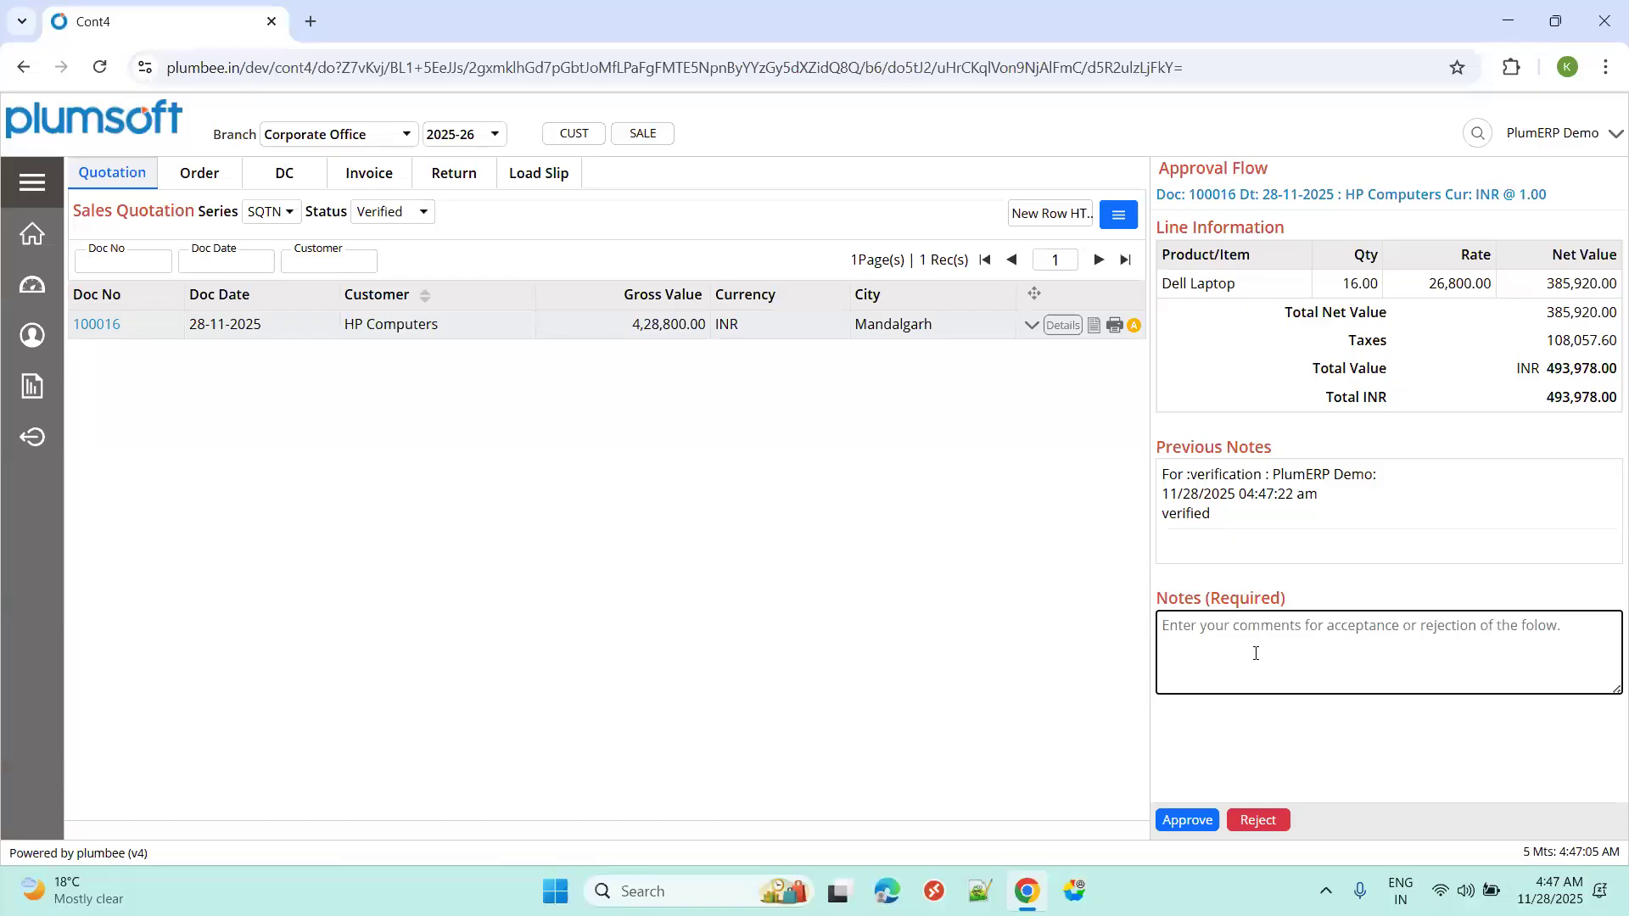
pyautogui.write('approved')
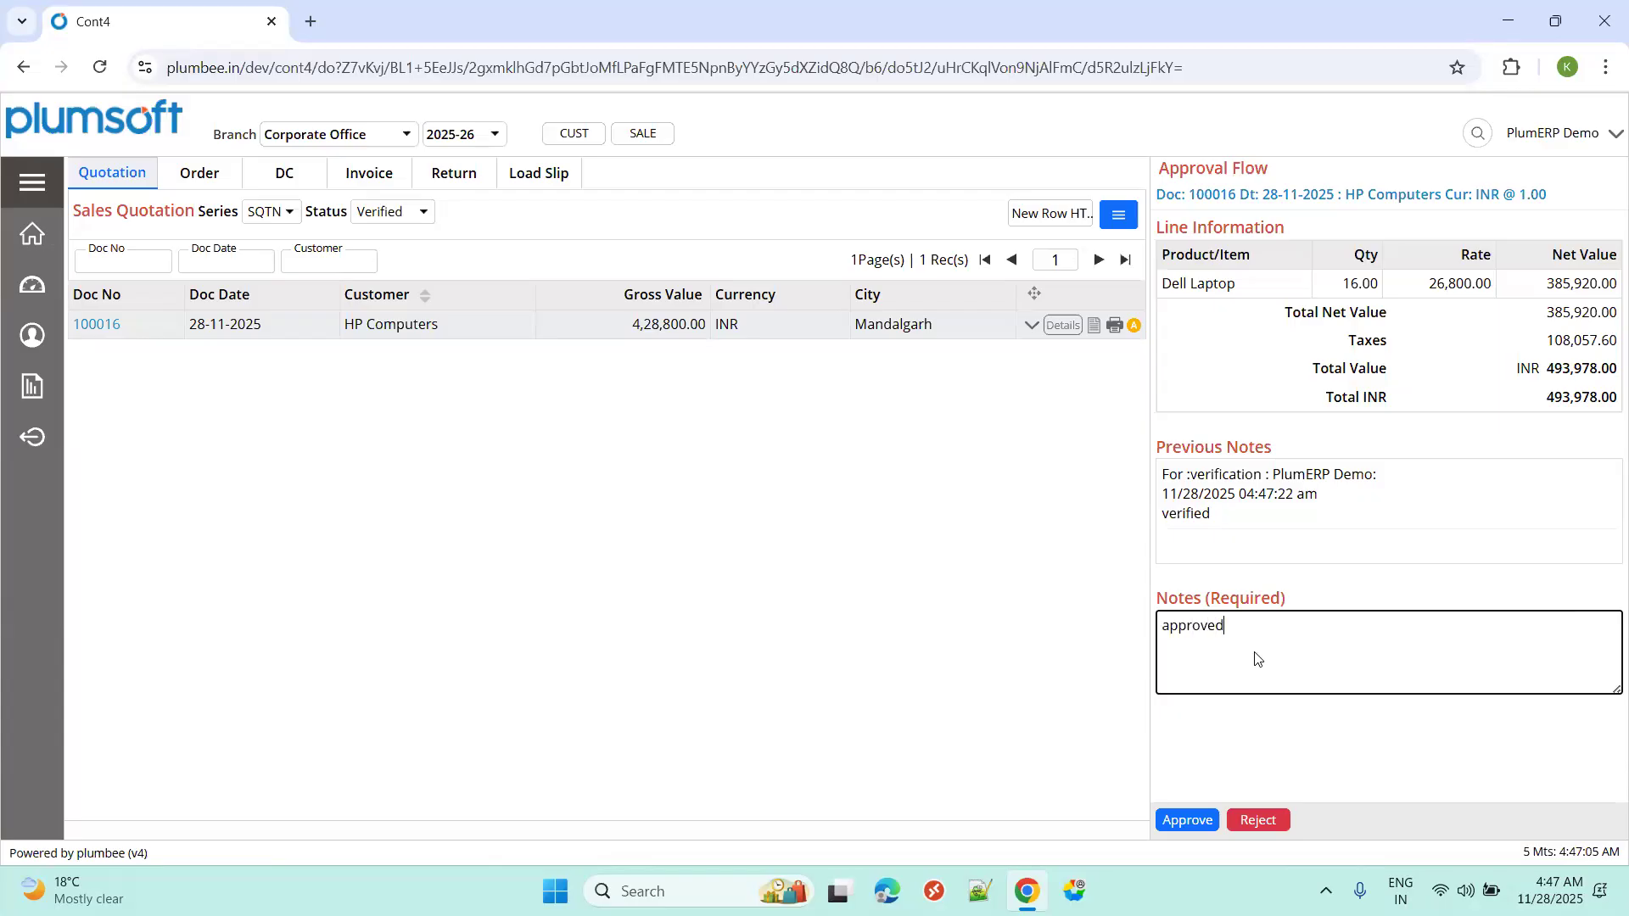
pyautogui.click(1187, 821)
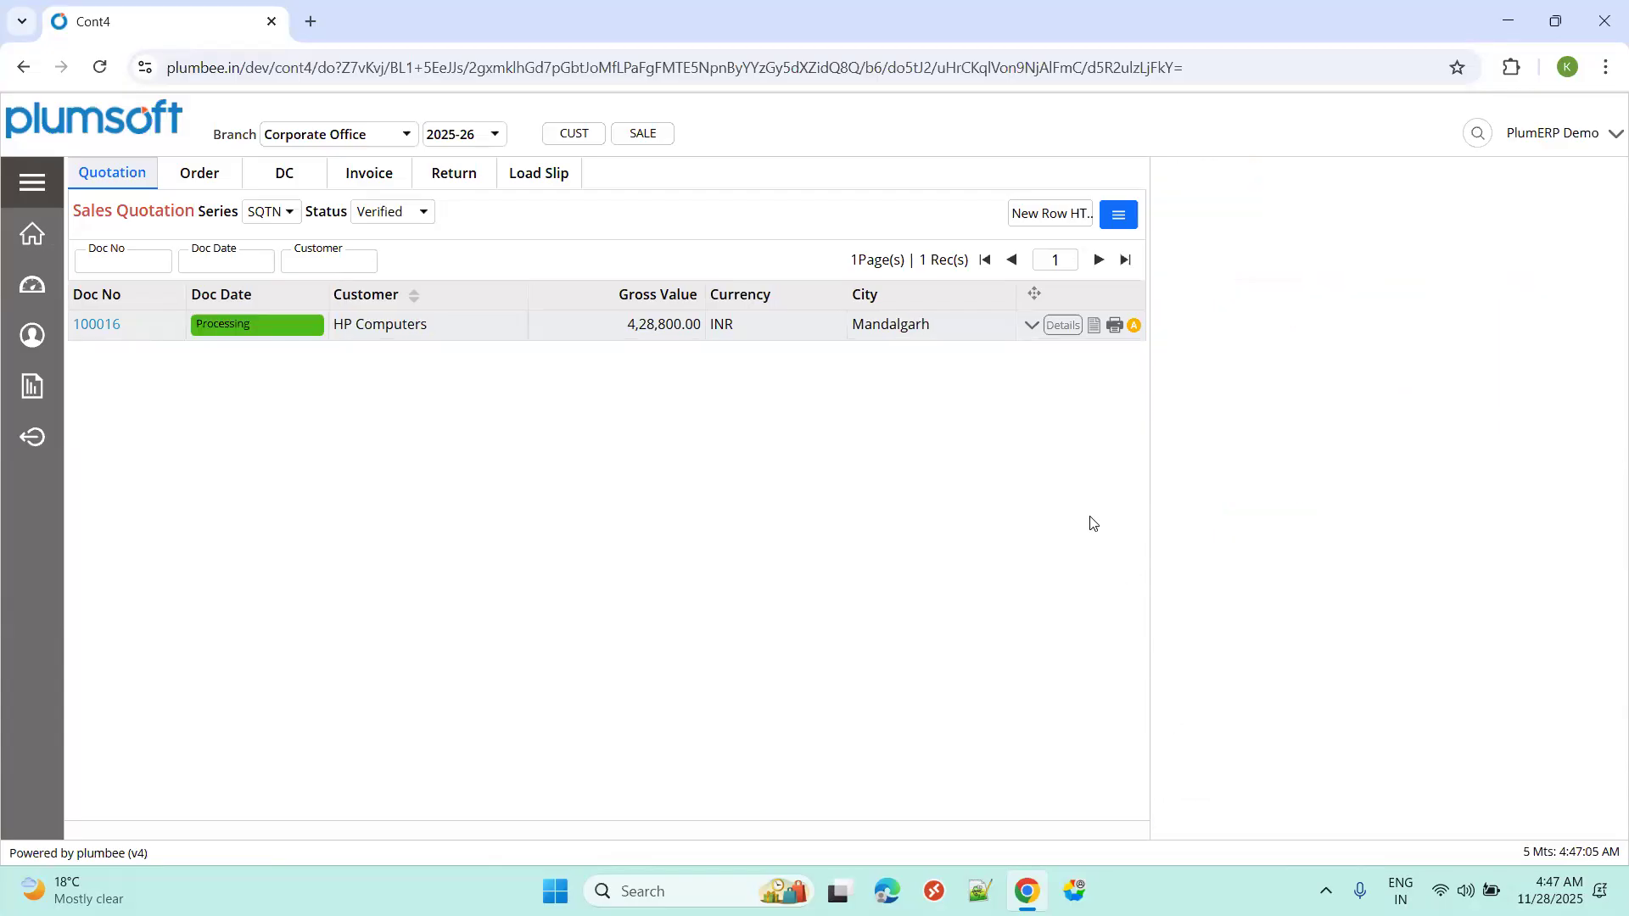
# Filter quotations to Approved and start posting quotation 100016 with the note 'Posted'.
pyautogui.click(421, 213)
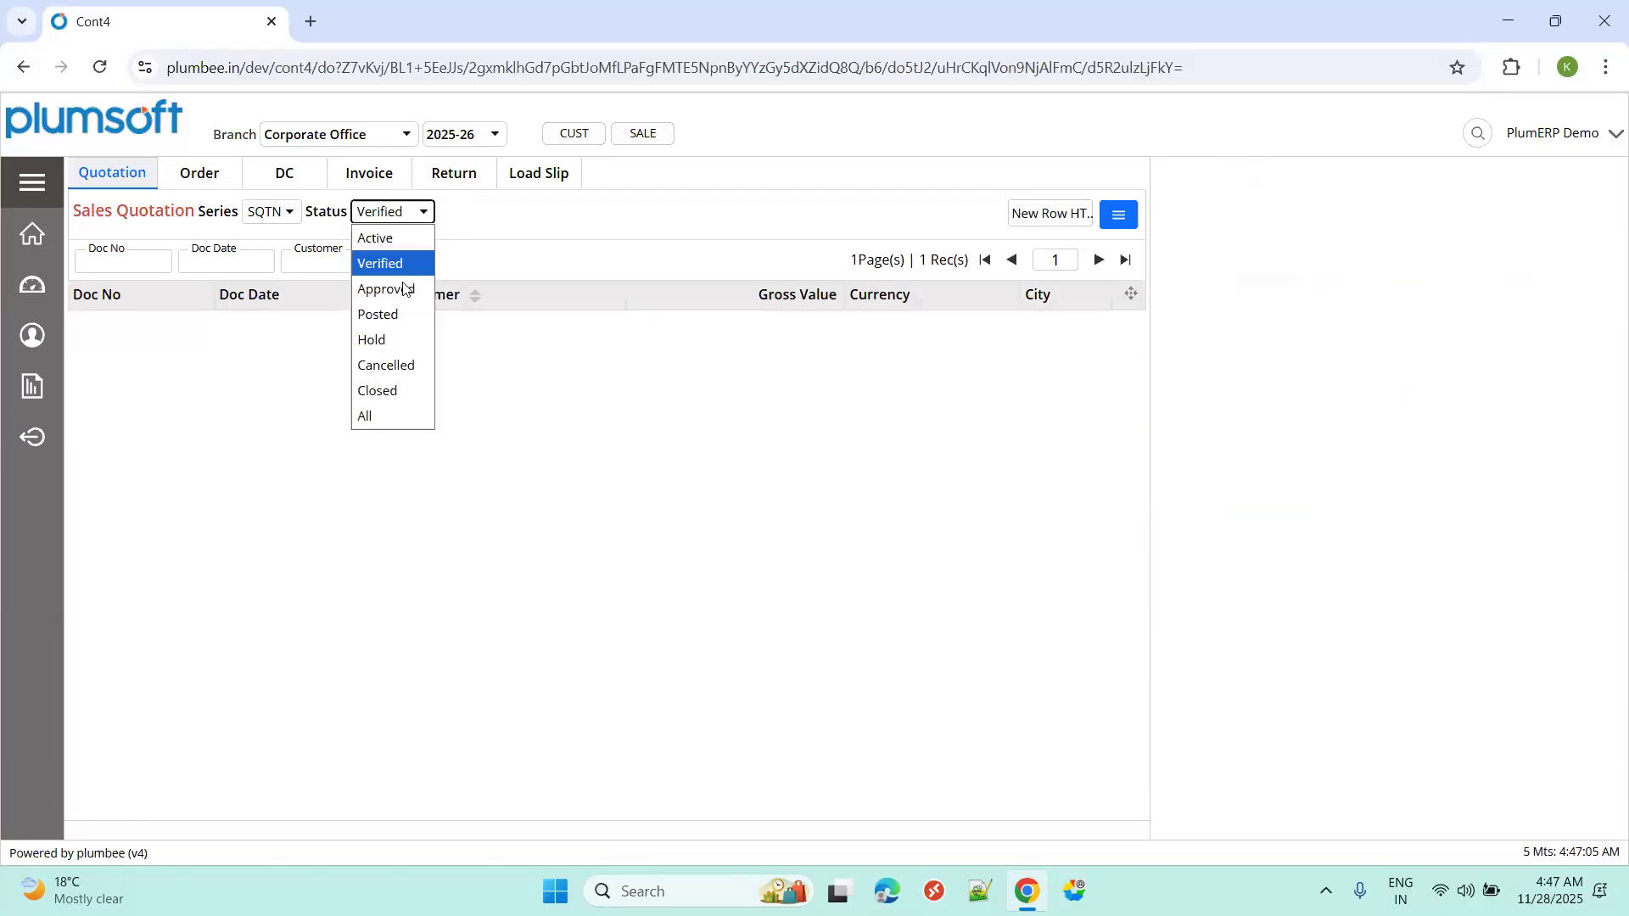
pyautogui.click(406, 289)
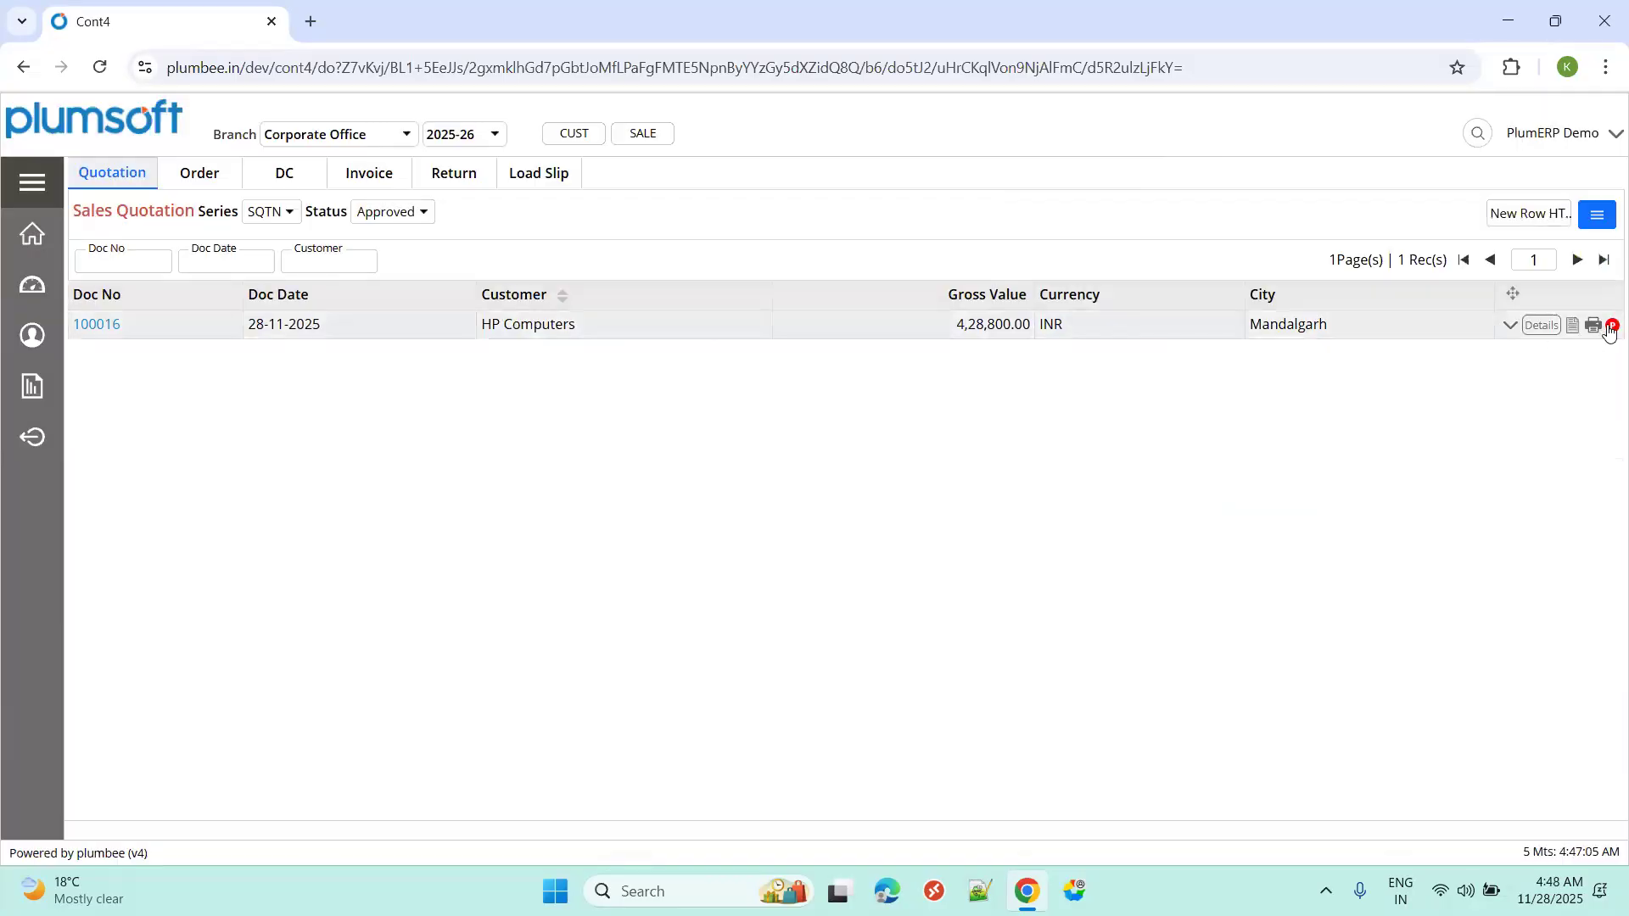
pyautogui.click(1611, 327)
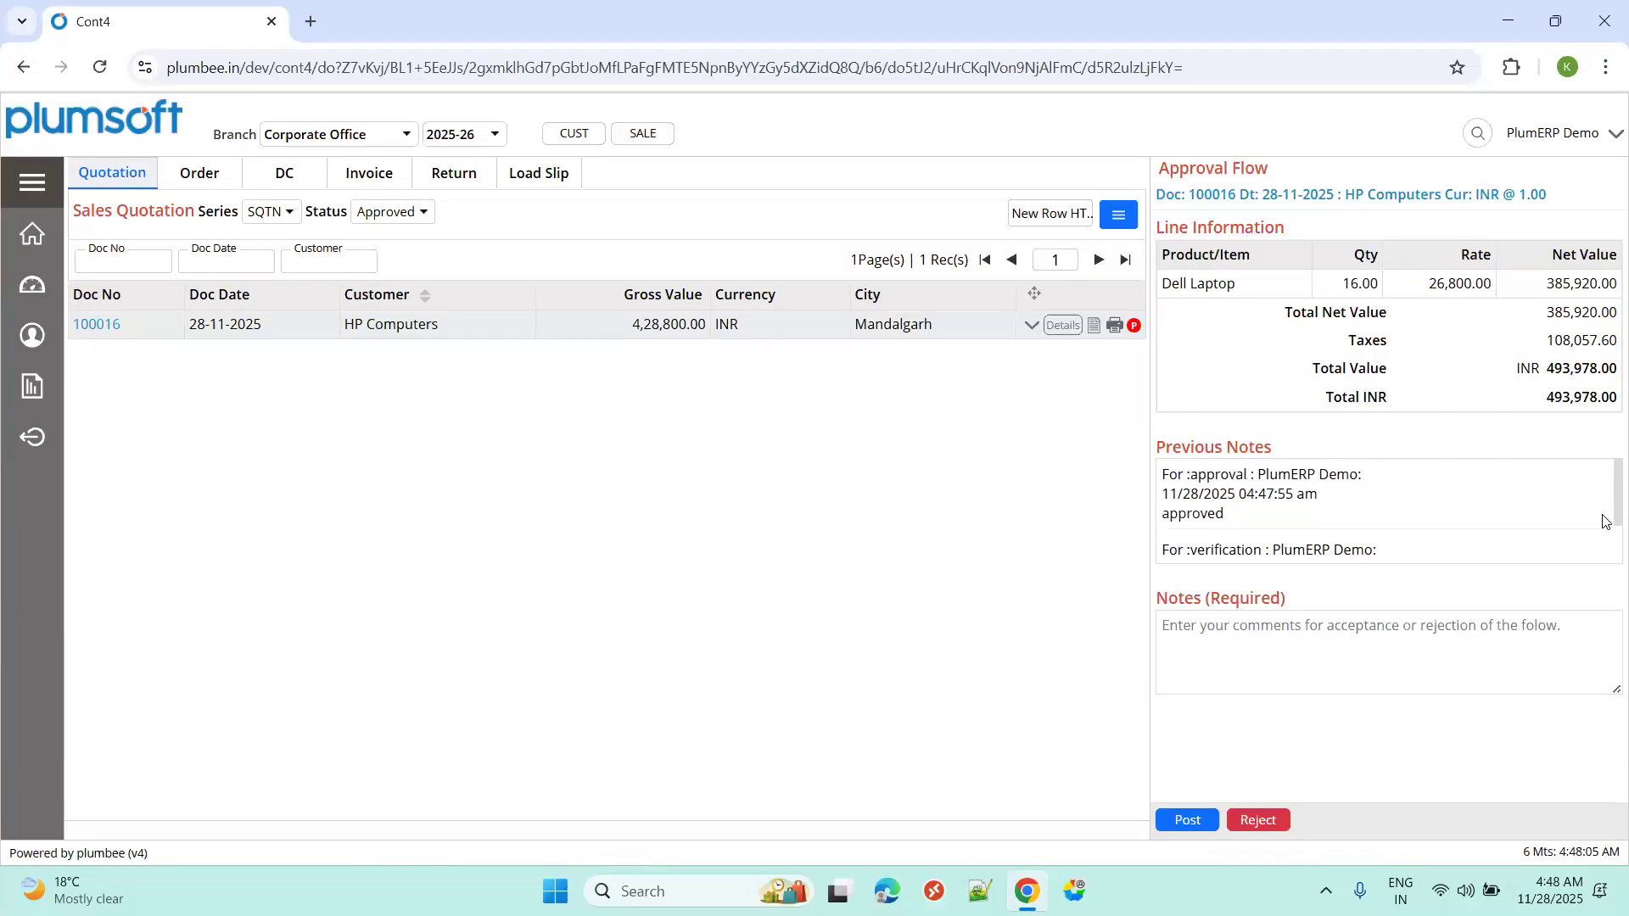
pyautogui.scroll(-2, 1606, 534)
pyautogui.scroll(2, 1606, 531)
pyautogui.scroll(-2, 1606, 510)
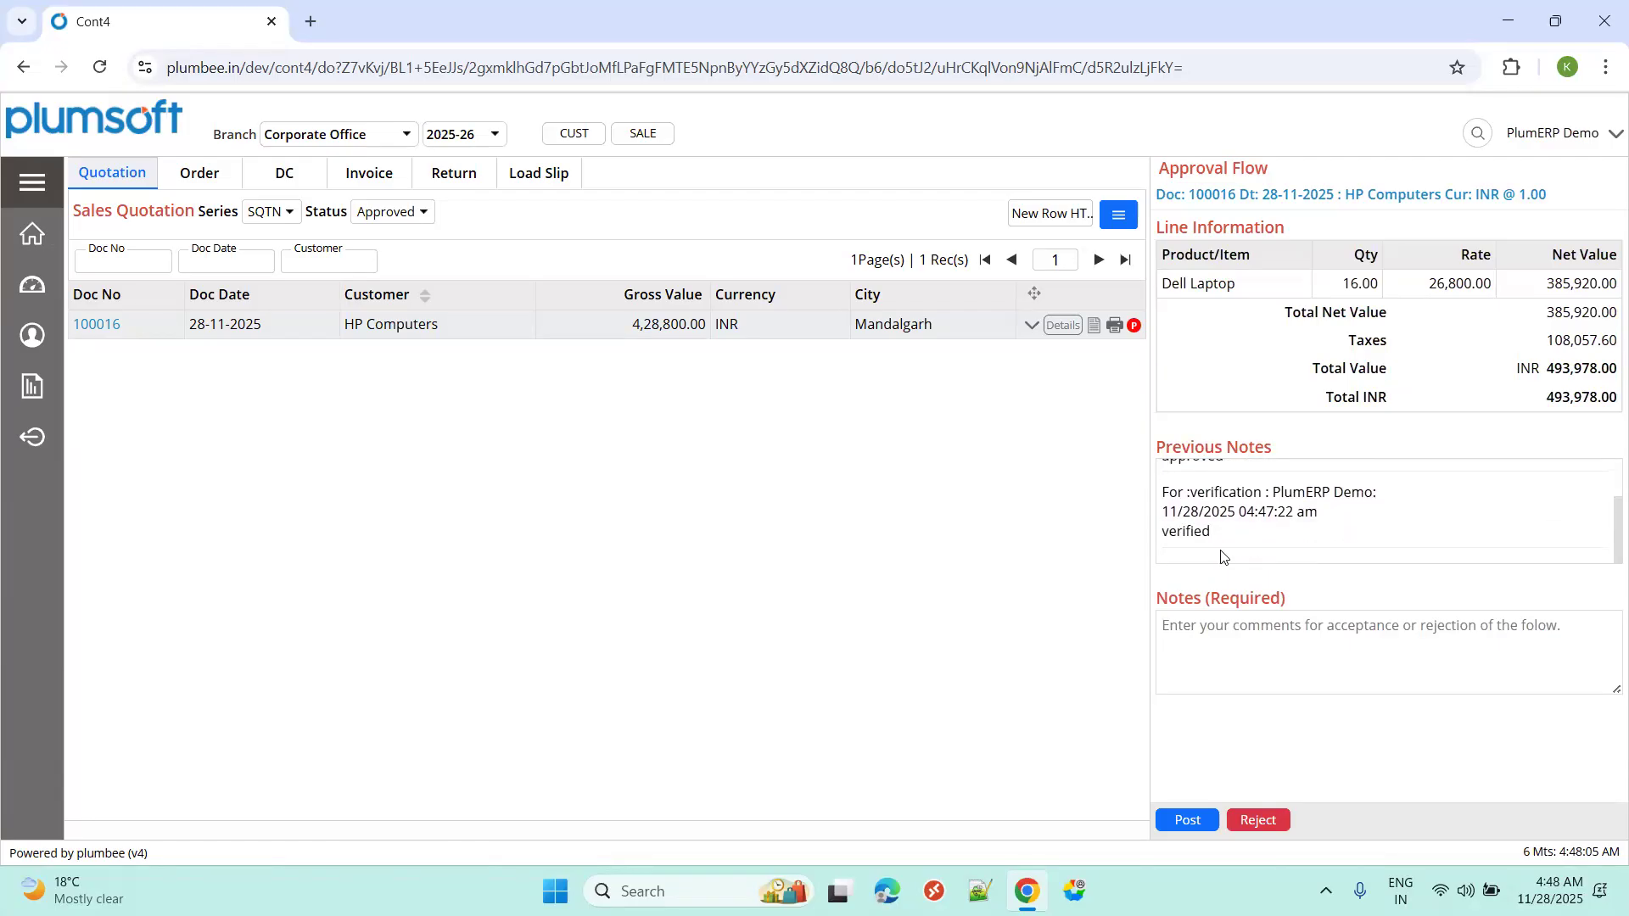
pyautogui.click(1217, 655)
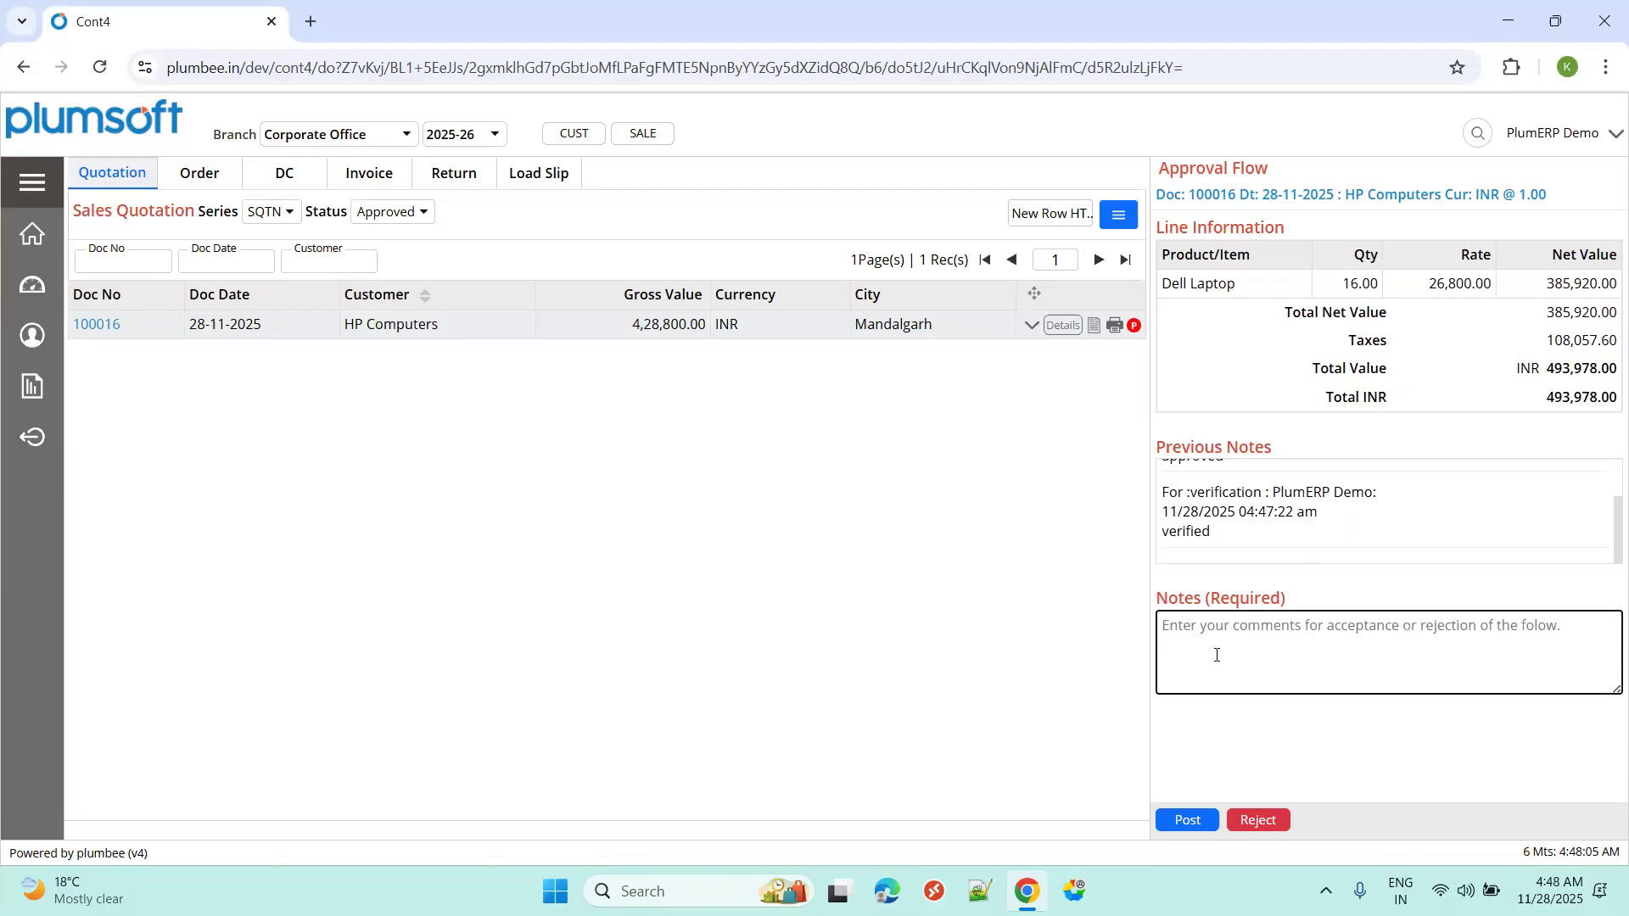
pyautogui.write('Posted')
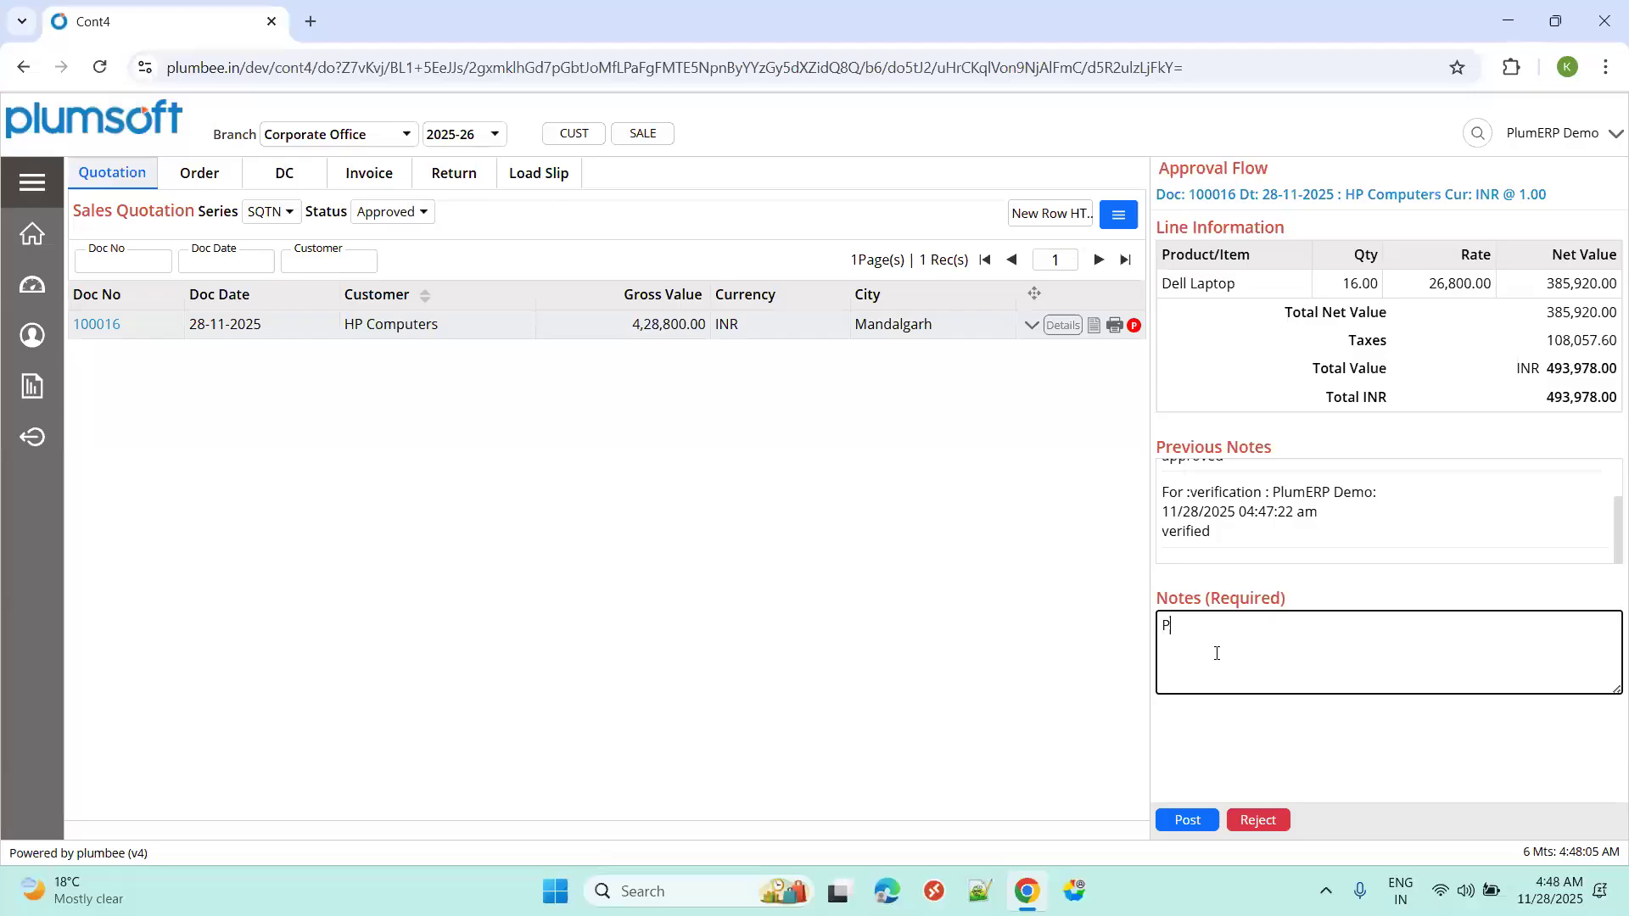
# Post quotation 25CORPSQTN100016, confirming its 493978 total in the currency summary.
pyautogui.click(1176, 820)
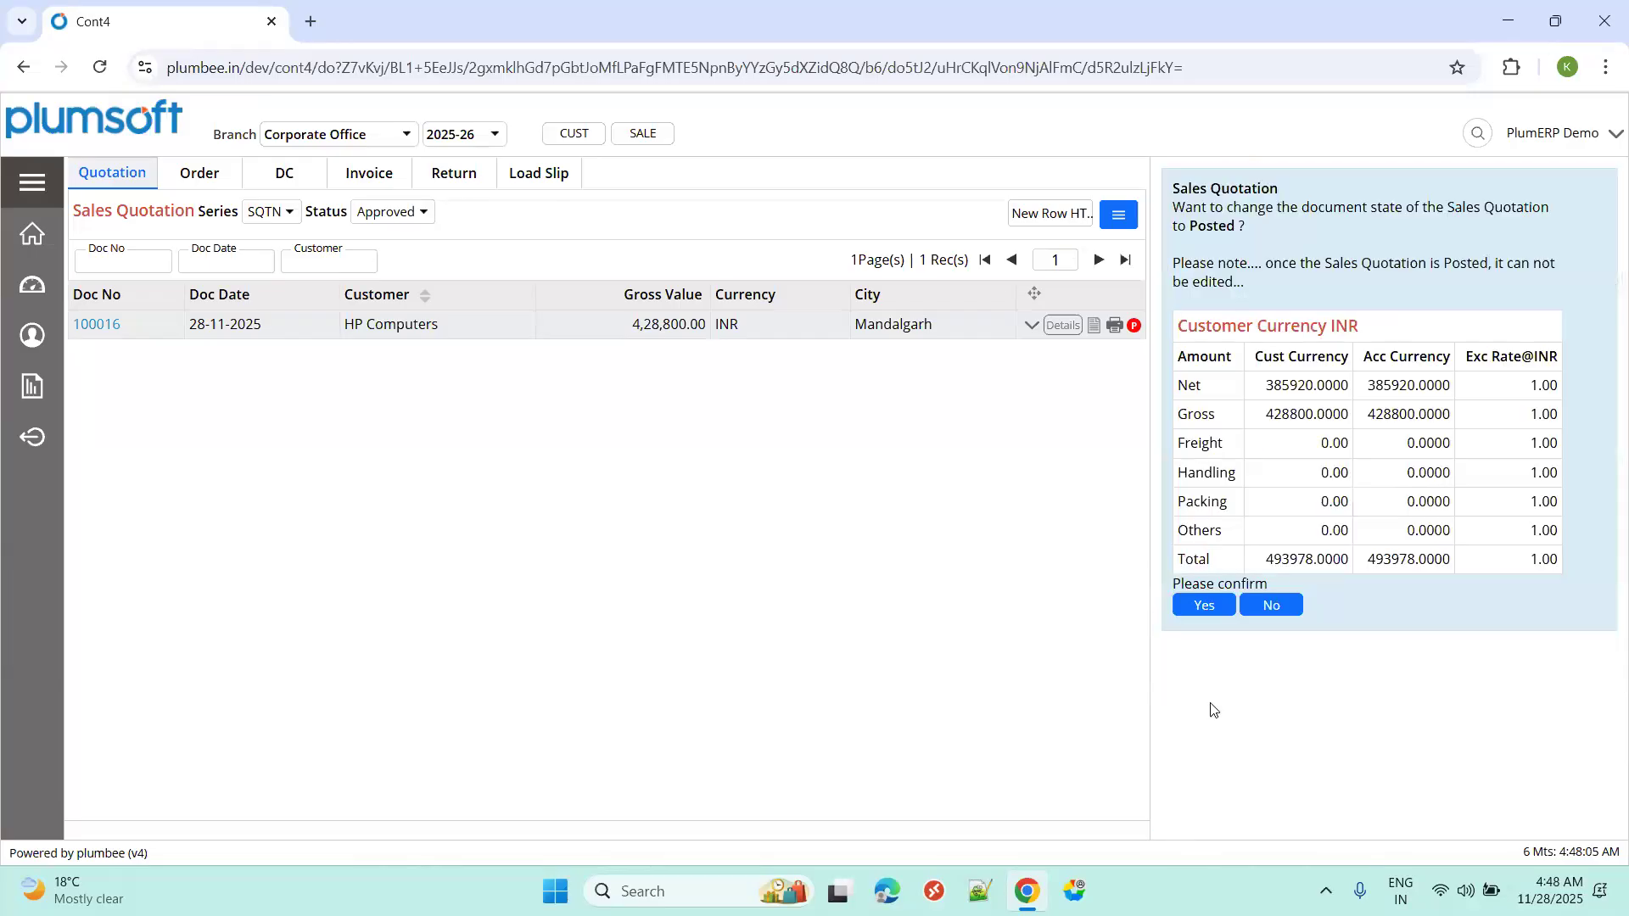
pyautogui.click(1194, 606)
pyautogui.doubleClick(1280, 560)
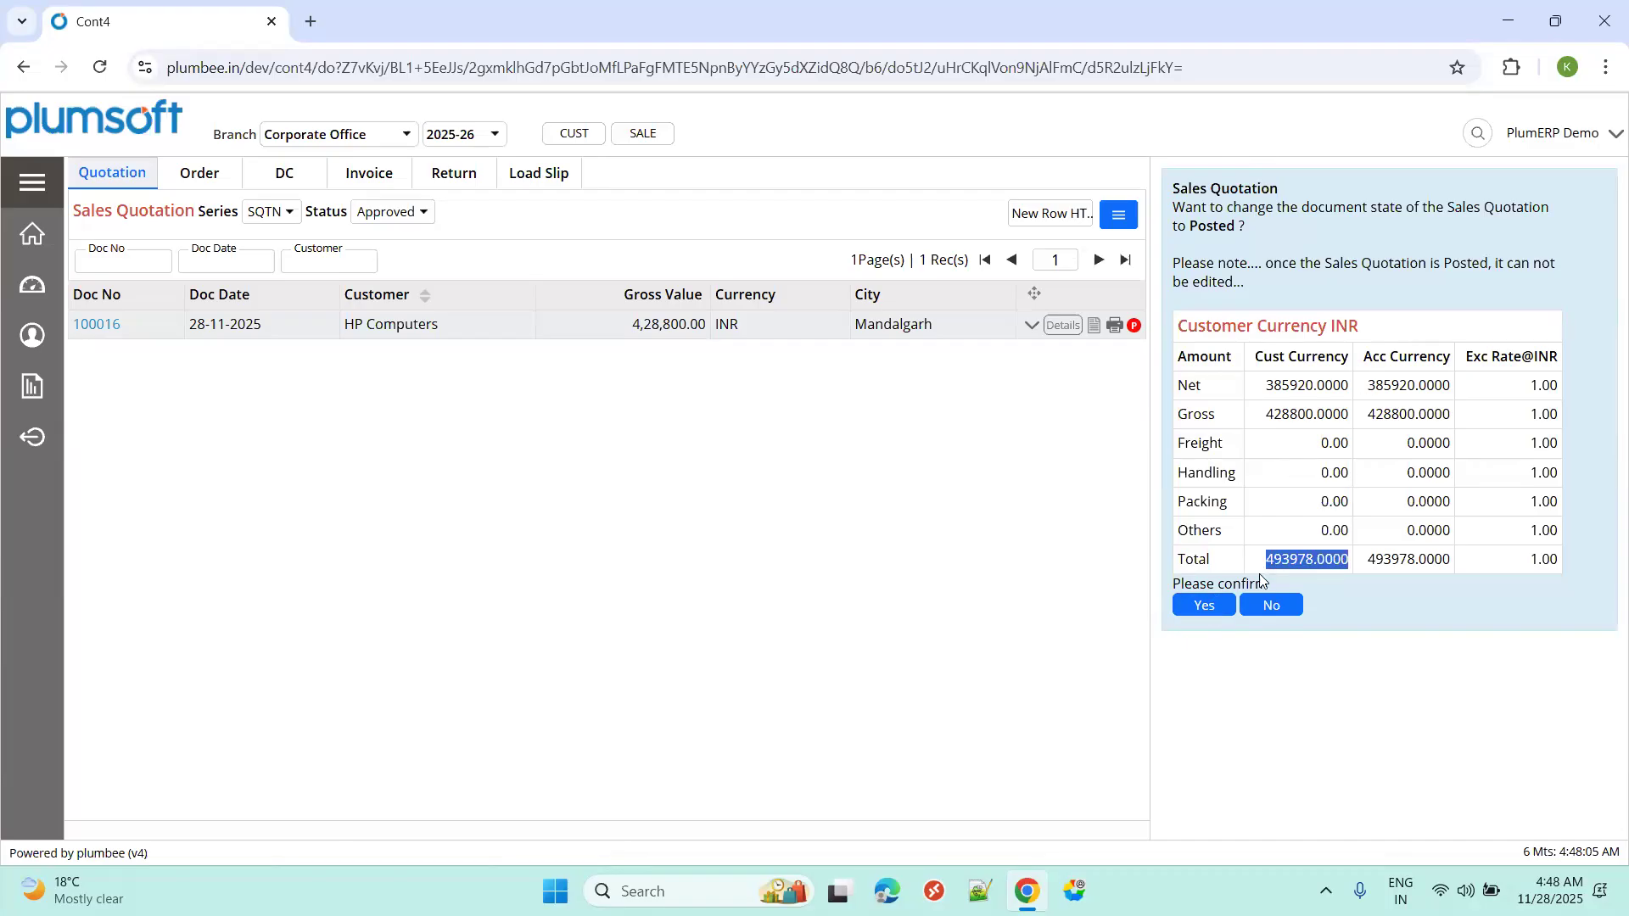
pyautogui.click(1213, 607)
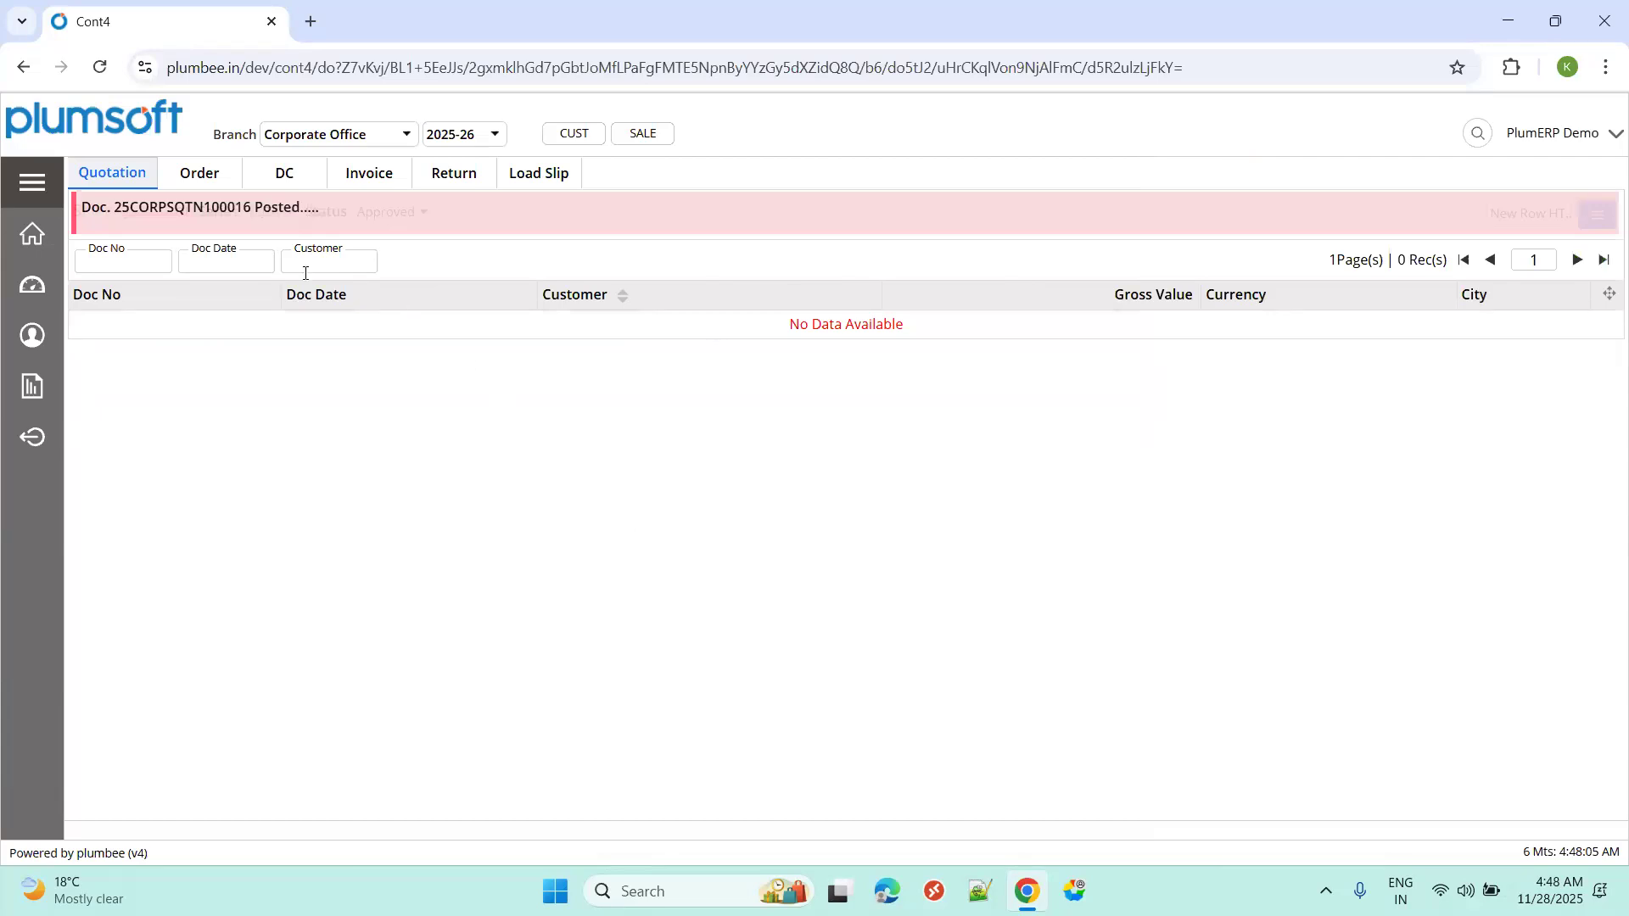
pyautogui.click(400, 213)
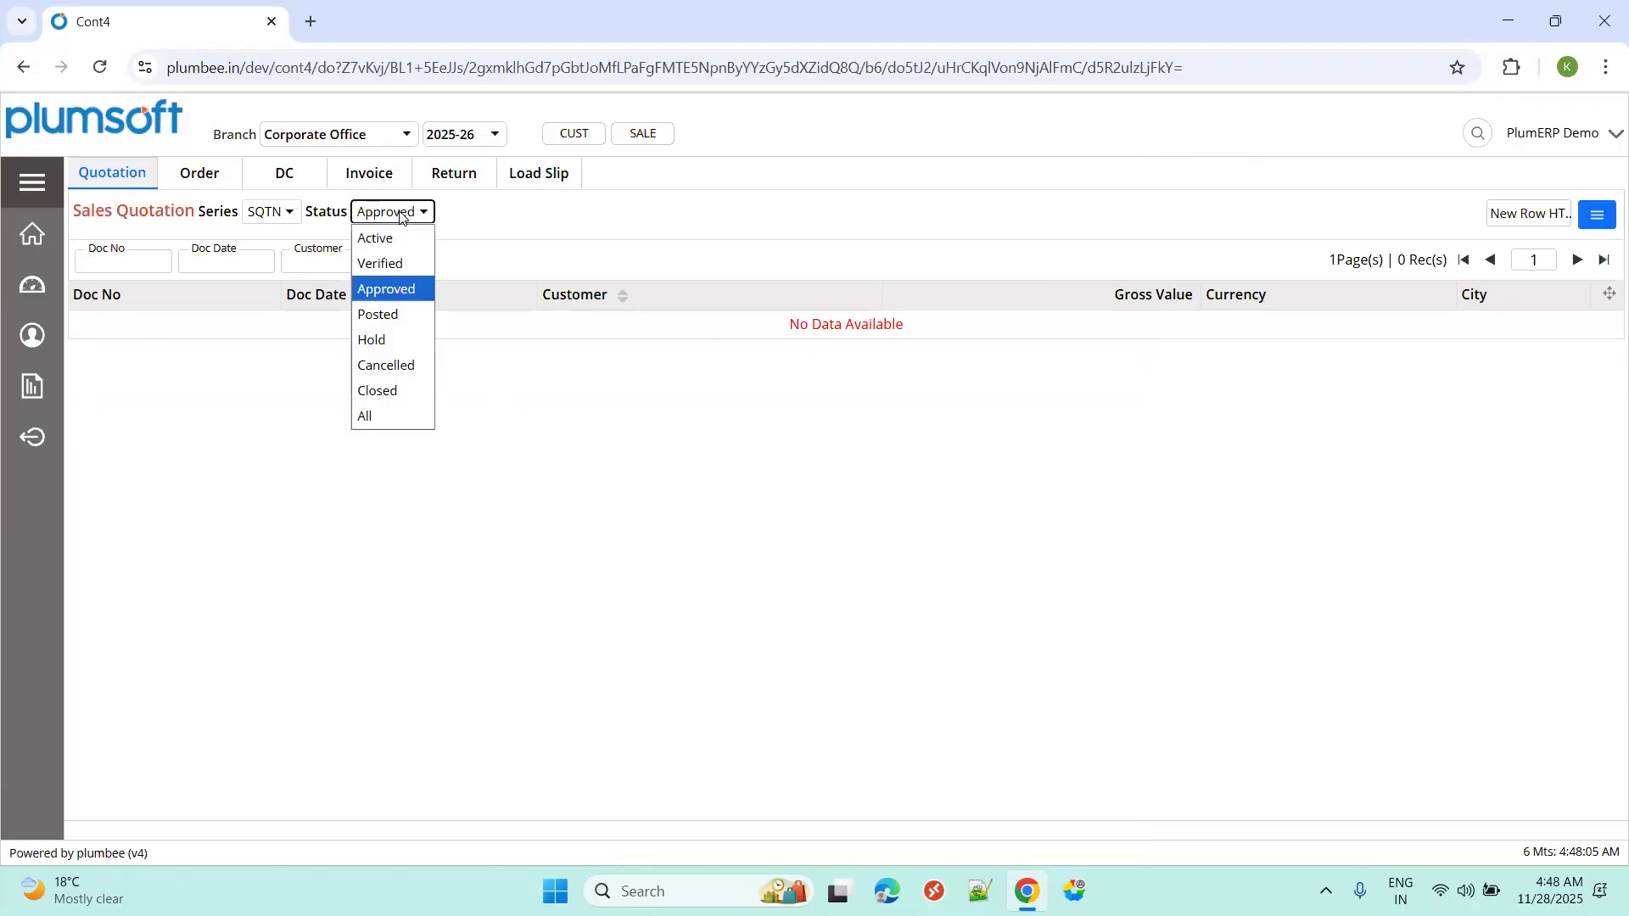
# Open posted quotation 100016, dismiss the read-only notice and review its GST and charge values.
pyautogui.click(396, 316)
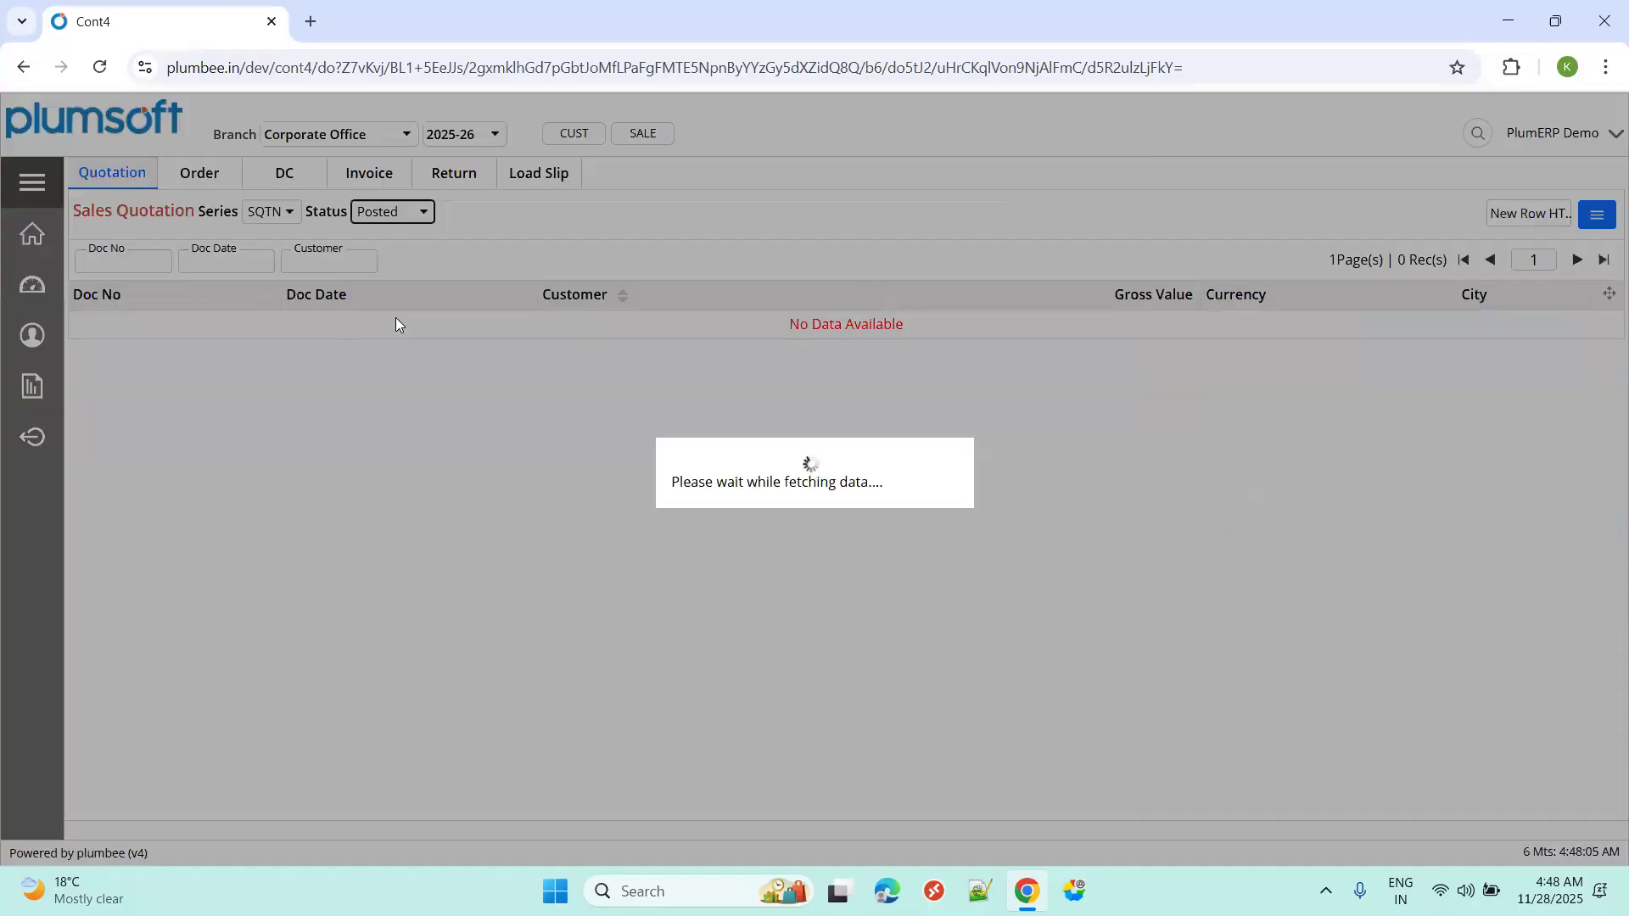
pyautogui.click(102, 324)
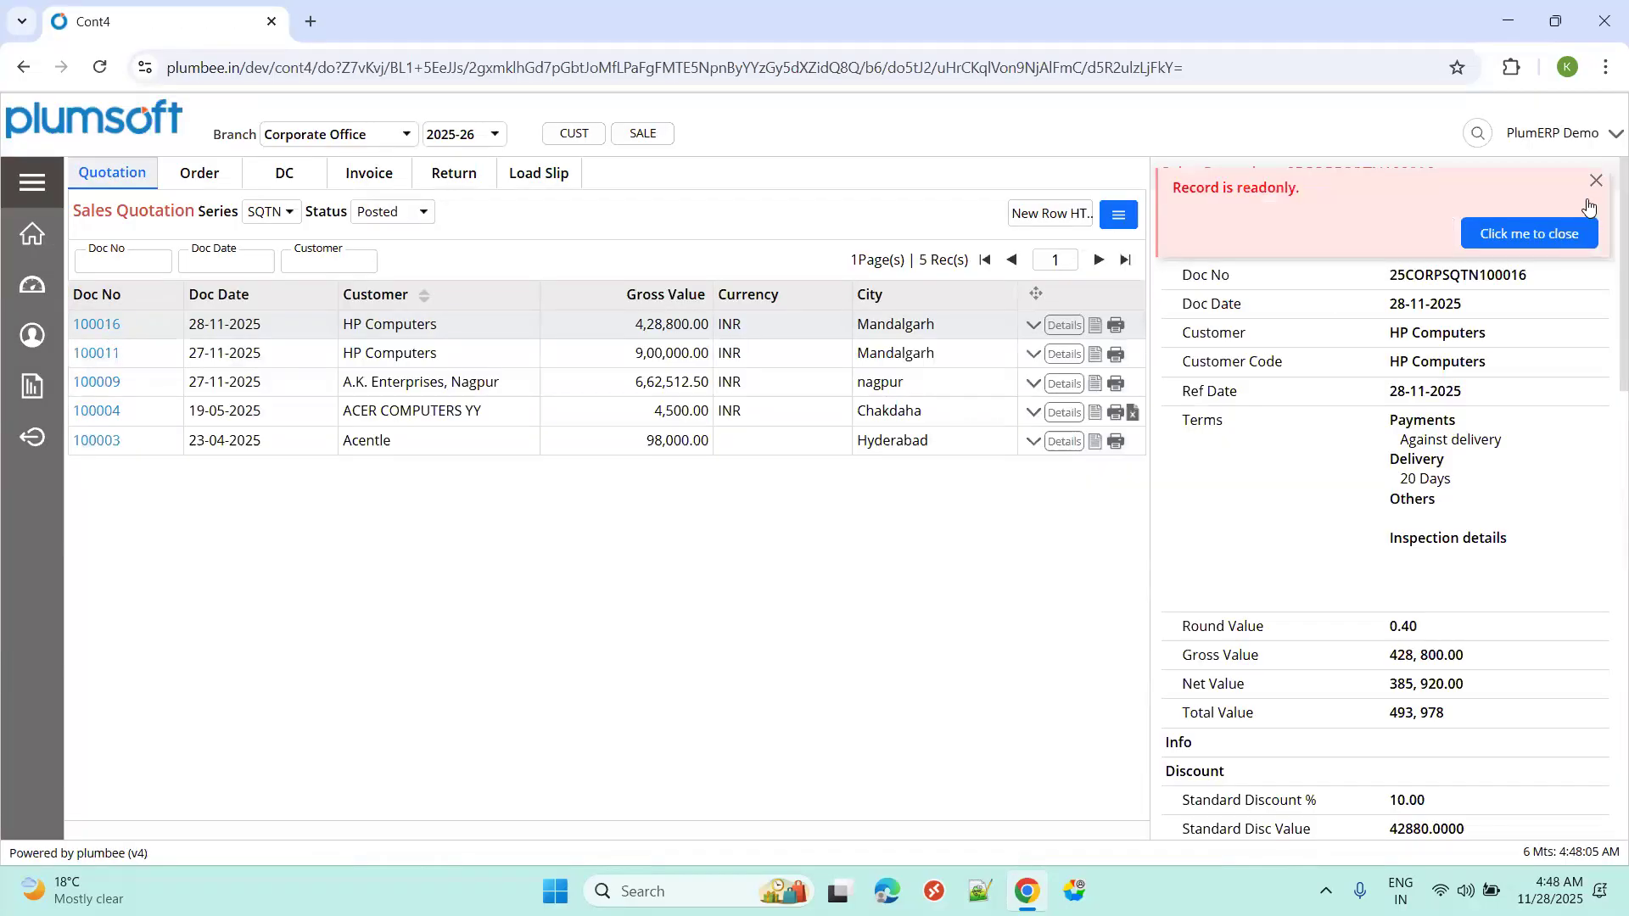
pyautogui.click(1532, 250)
pyautogui.scroll(-15, 1461, 335)
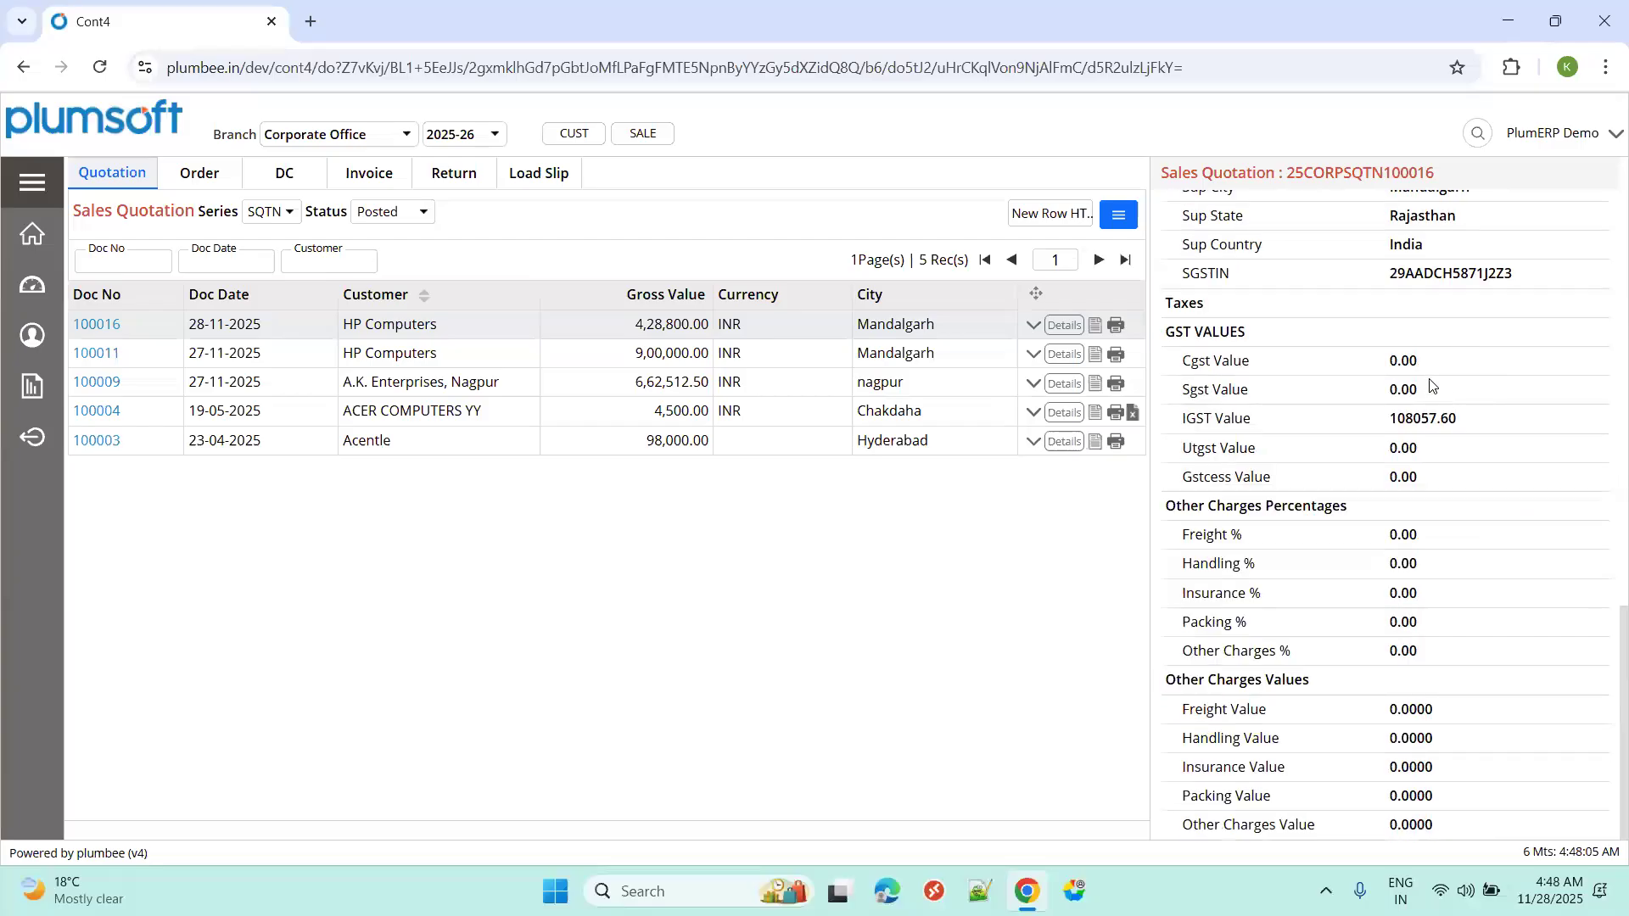
pyautogui.scroll(10, 1434, 386)
pyautogui.scroll(5, 1433, 386)
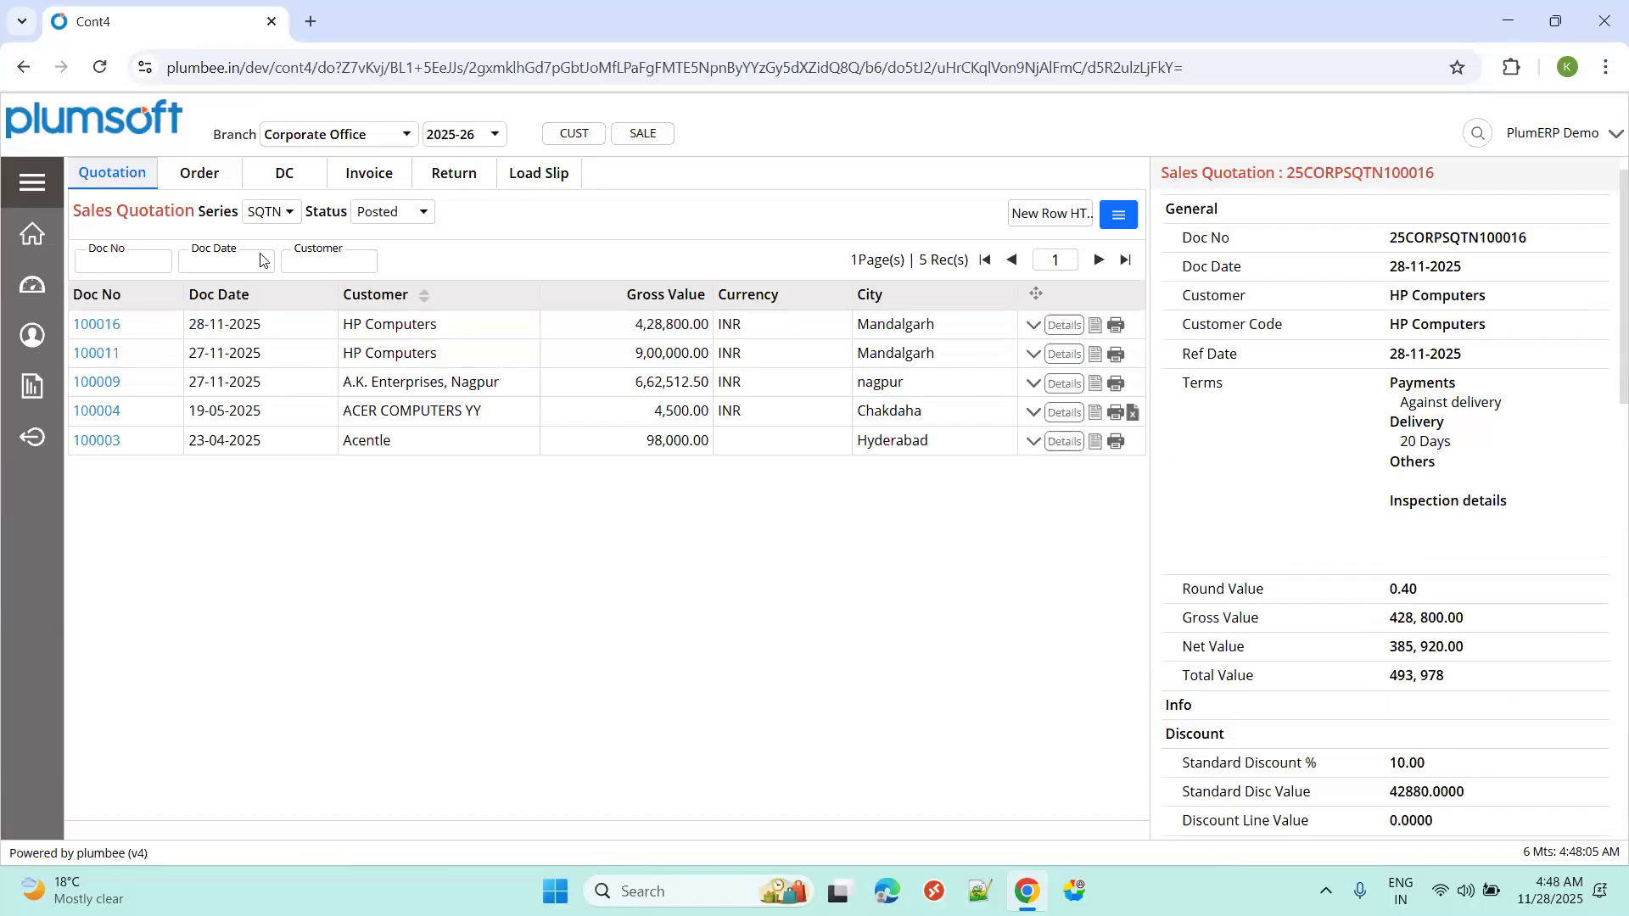
pyautogui.press('ctrl+super+Right')
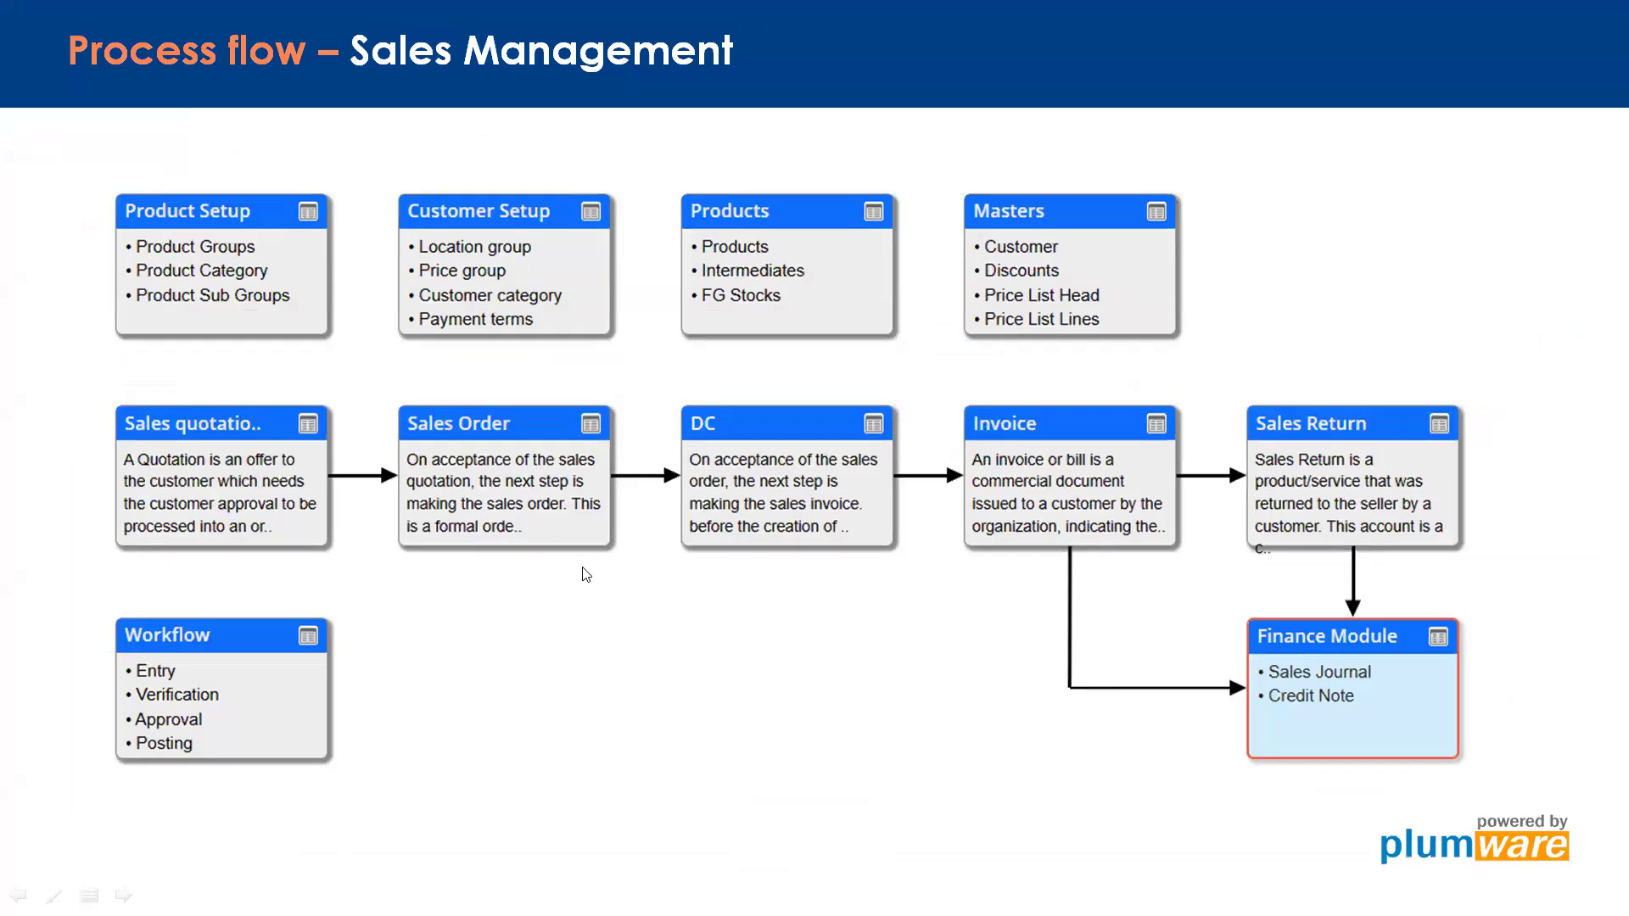
# Switch from the Sales Management process flow slide back to the PlumERP quotation screen.
pyautogui.press('ctrl+super+Left')
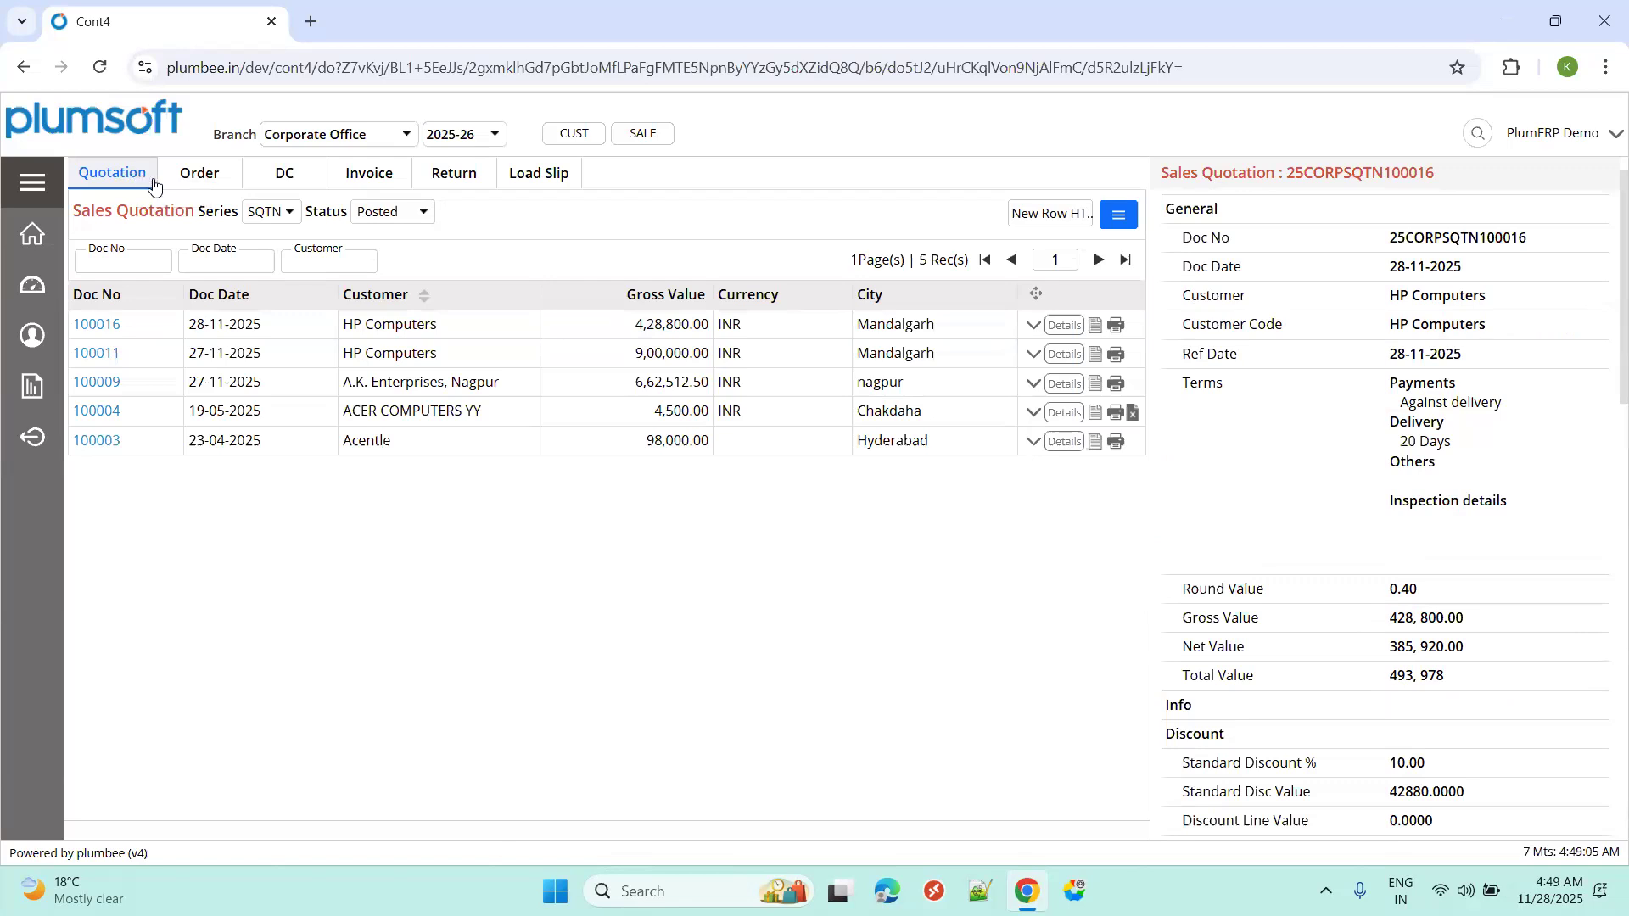
# Start a new sales order and inspect its document number 25CORPSORD100017.
pyautogui.click(200, 175)
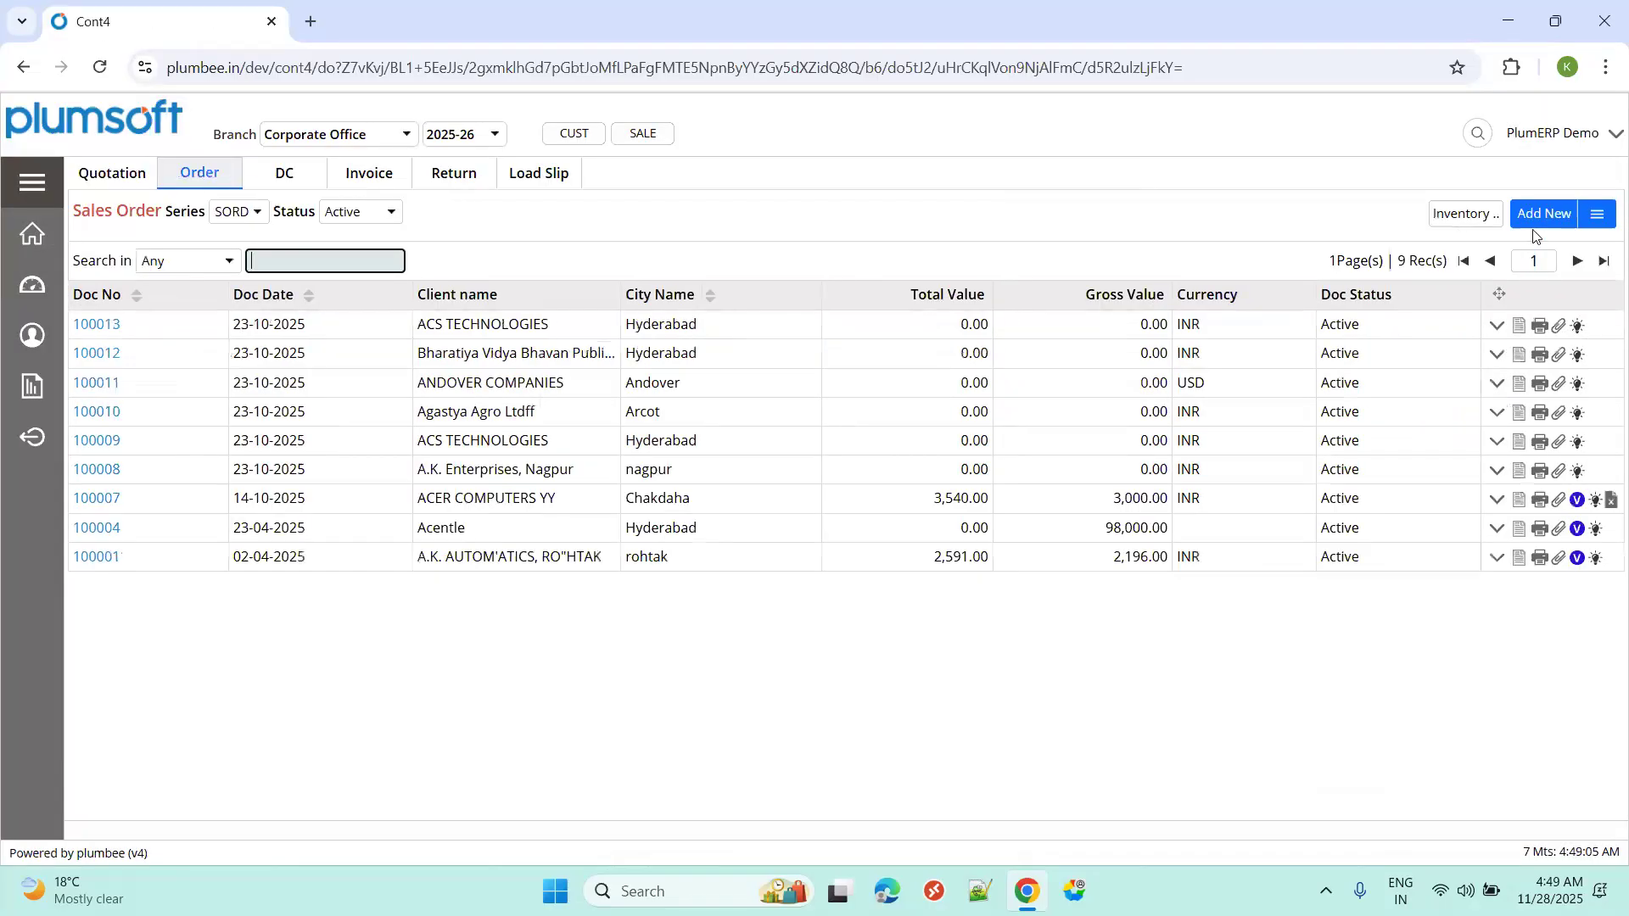
pyautogui.click(1540, 217)
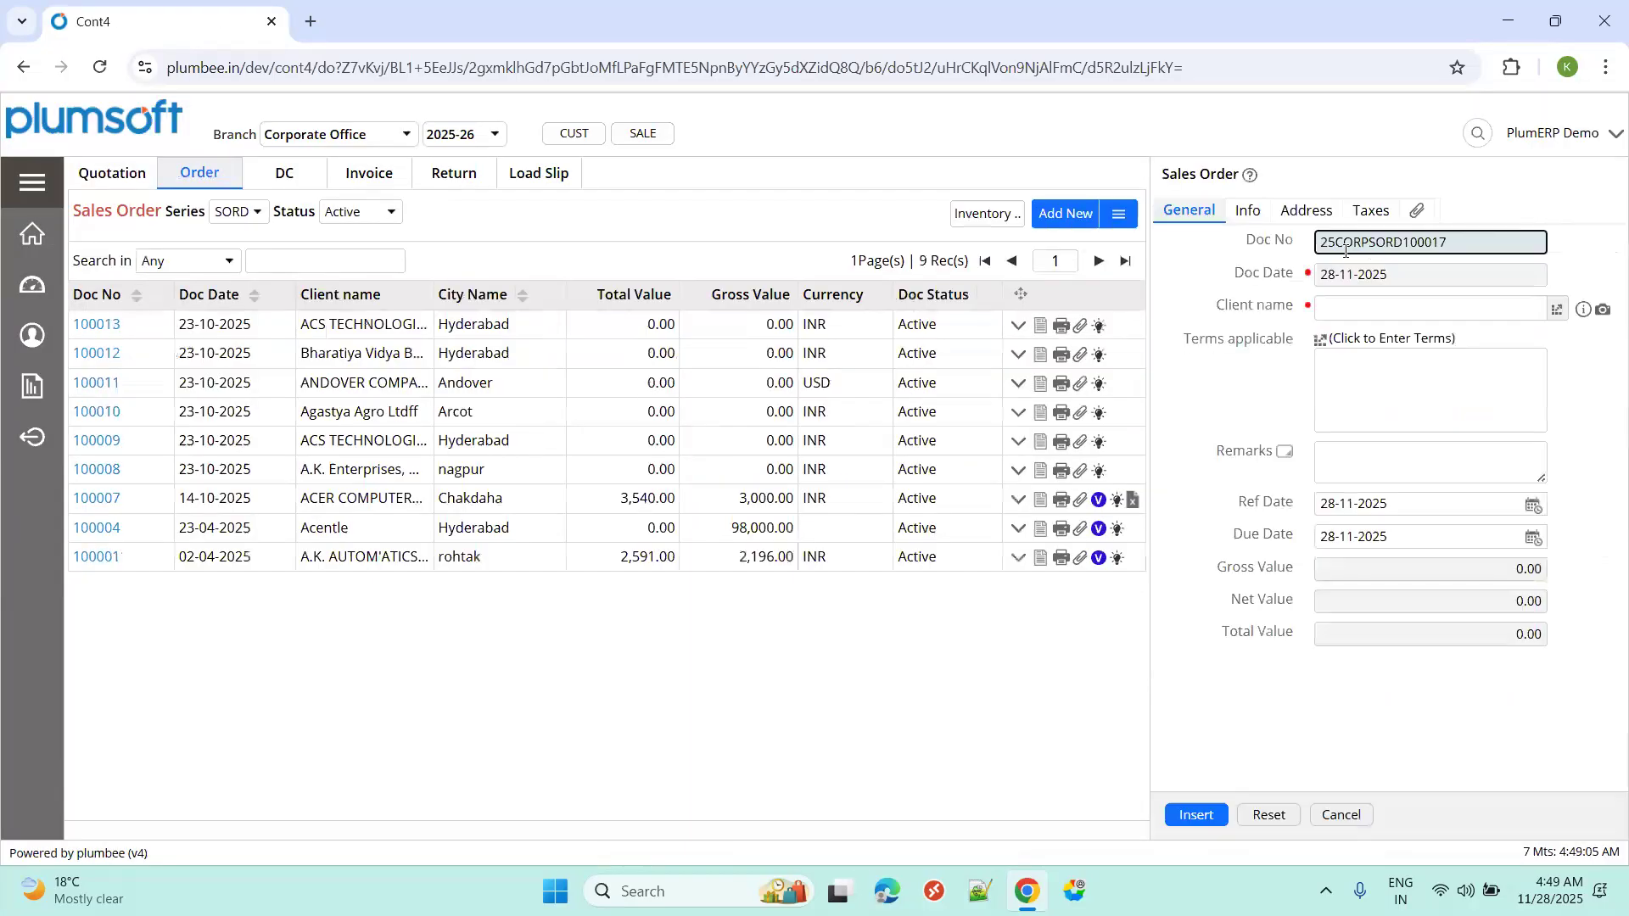
pyautogui.moveTo(1369, 243); pyautogui.dragTo(1319, 243)
pyautogui.click(1371, 241)
pyautogui.moveTo(1371, 241); pyautogui.dragTo(1401, 245)
pyautogui.click(1404, 240)
pyautogui.moveTo(1404, 243); pyautogui.dragTo(1446, 243)
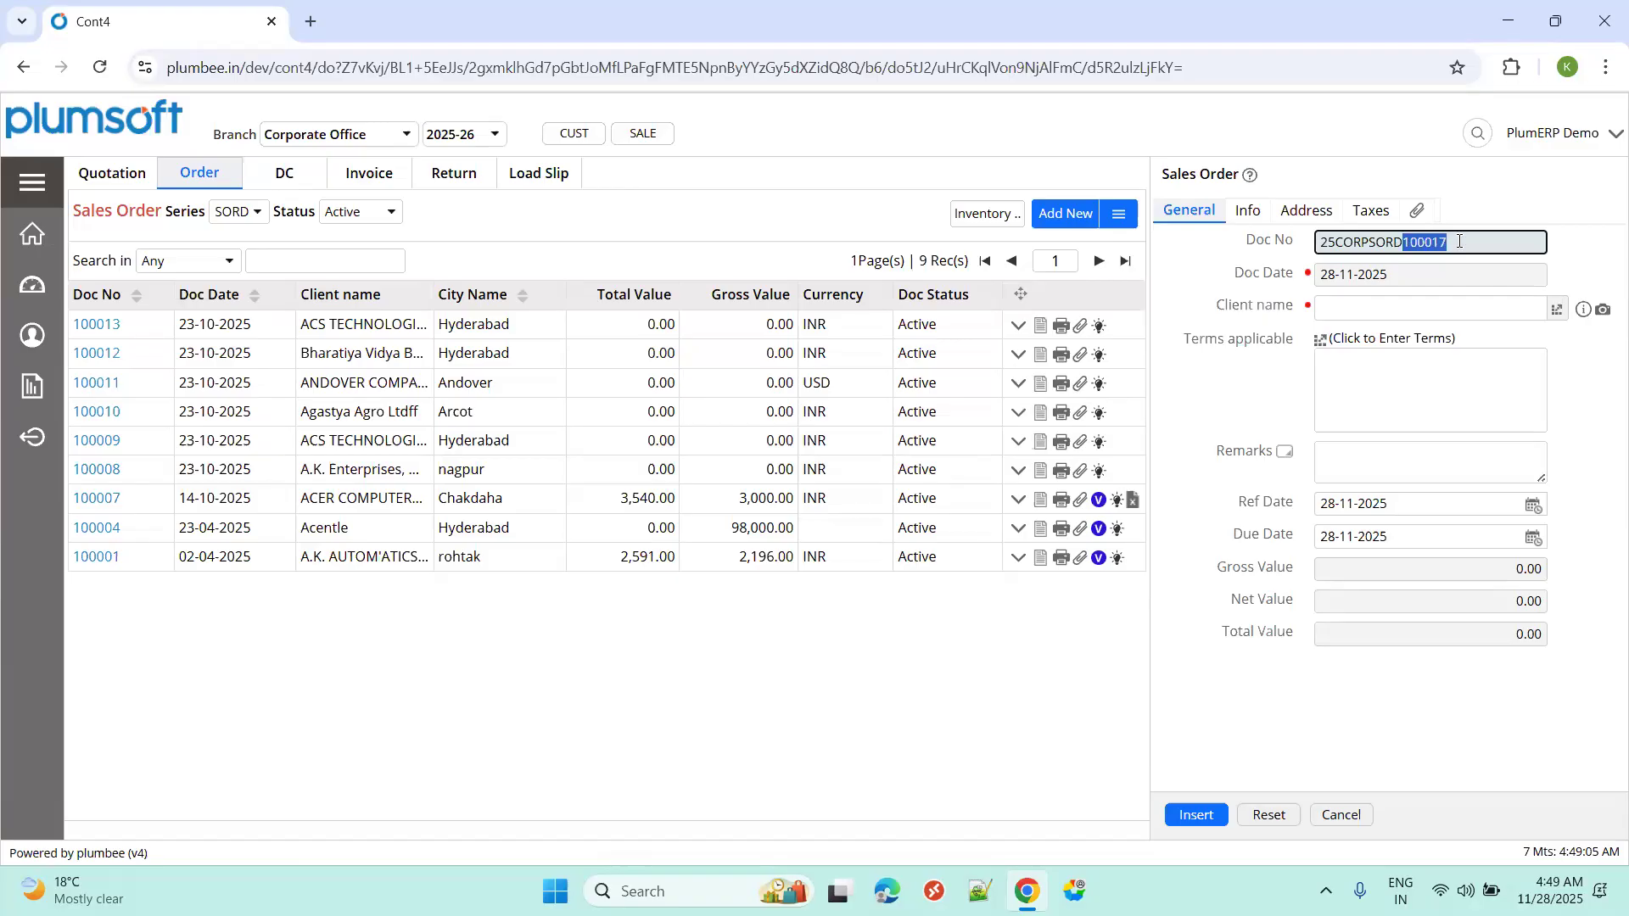
# Pick HP Computers as the client, dismiss the credit-limit notice and save the order.
pyautogui.click(1371, 305)
pyautogui.write('hp com')
pyautogui.press('Return')
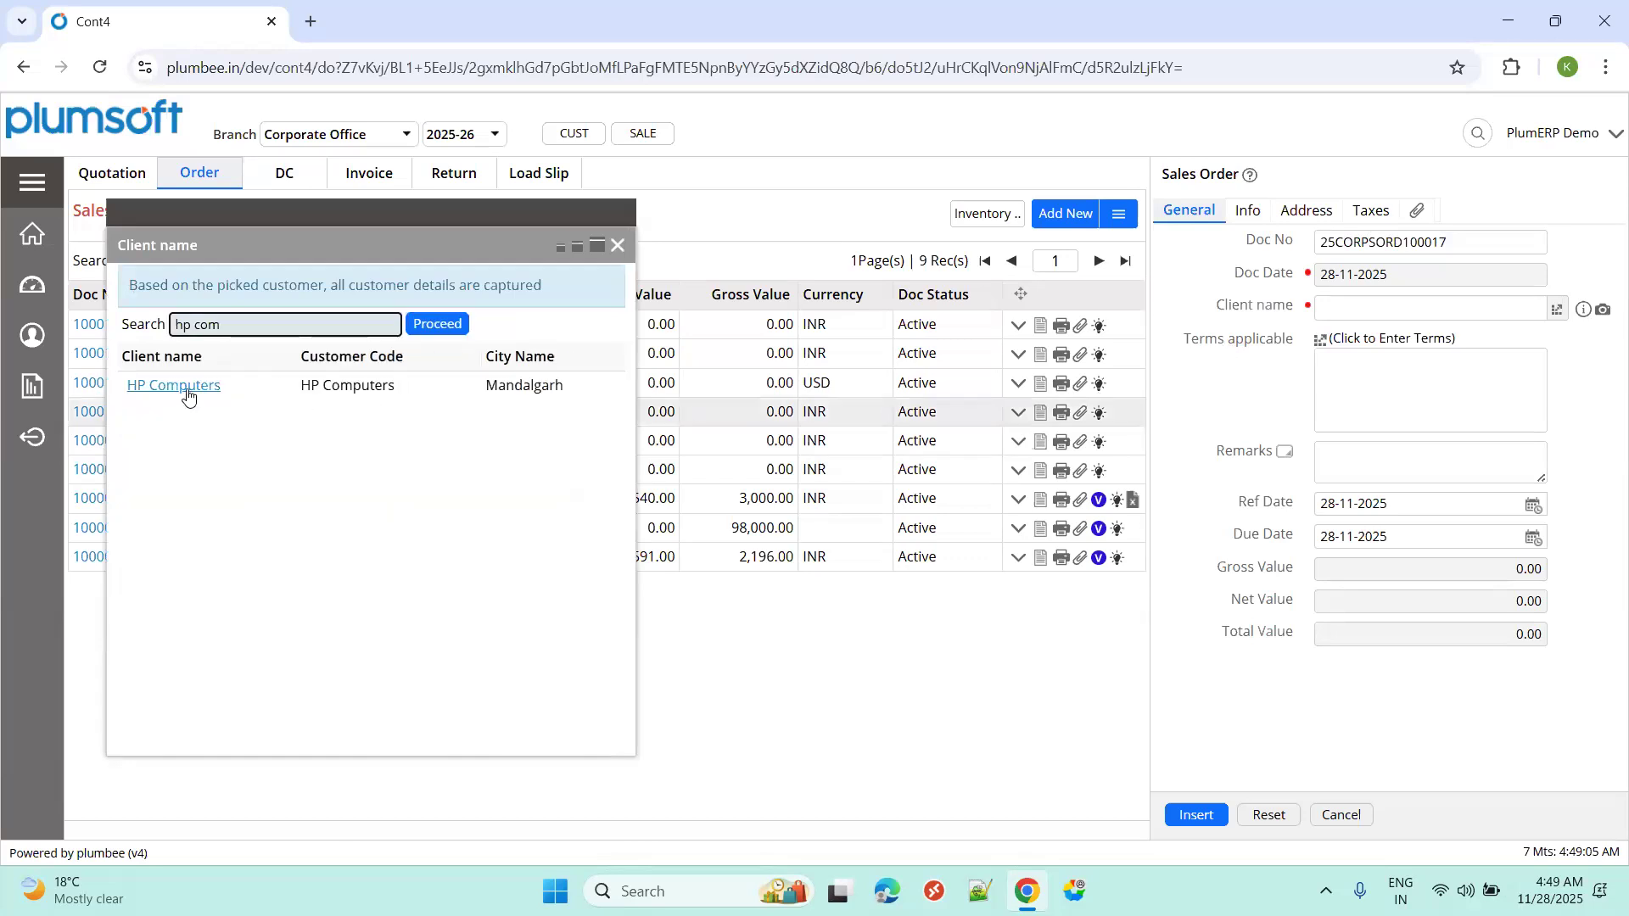
pyautogui.click(187, 391)
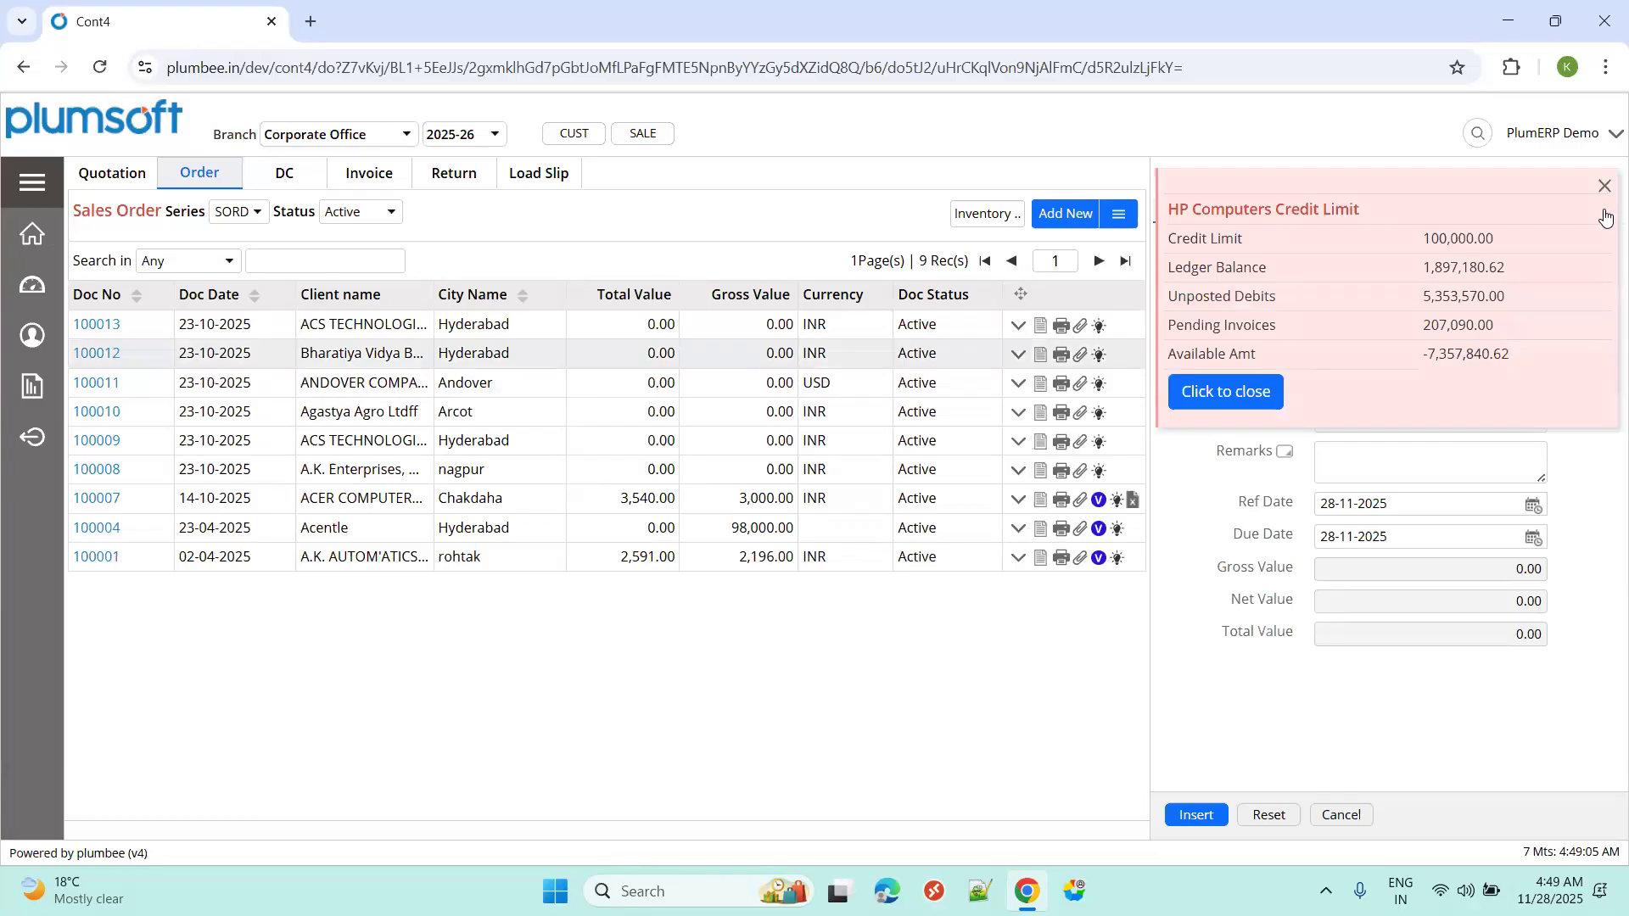
pyautogui.click(1606, 187)
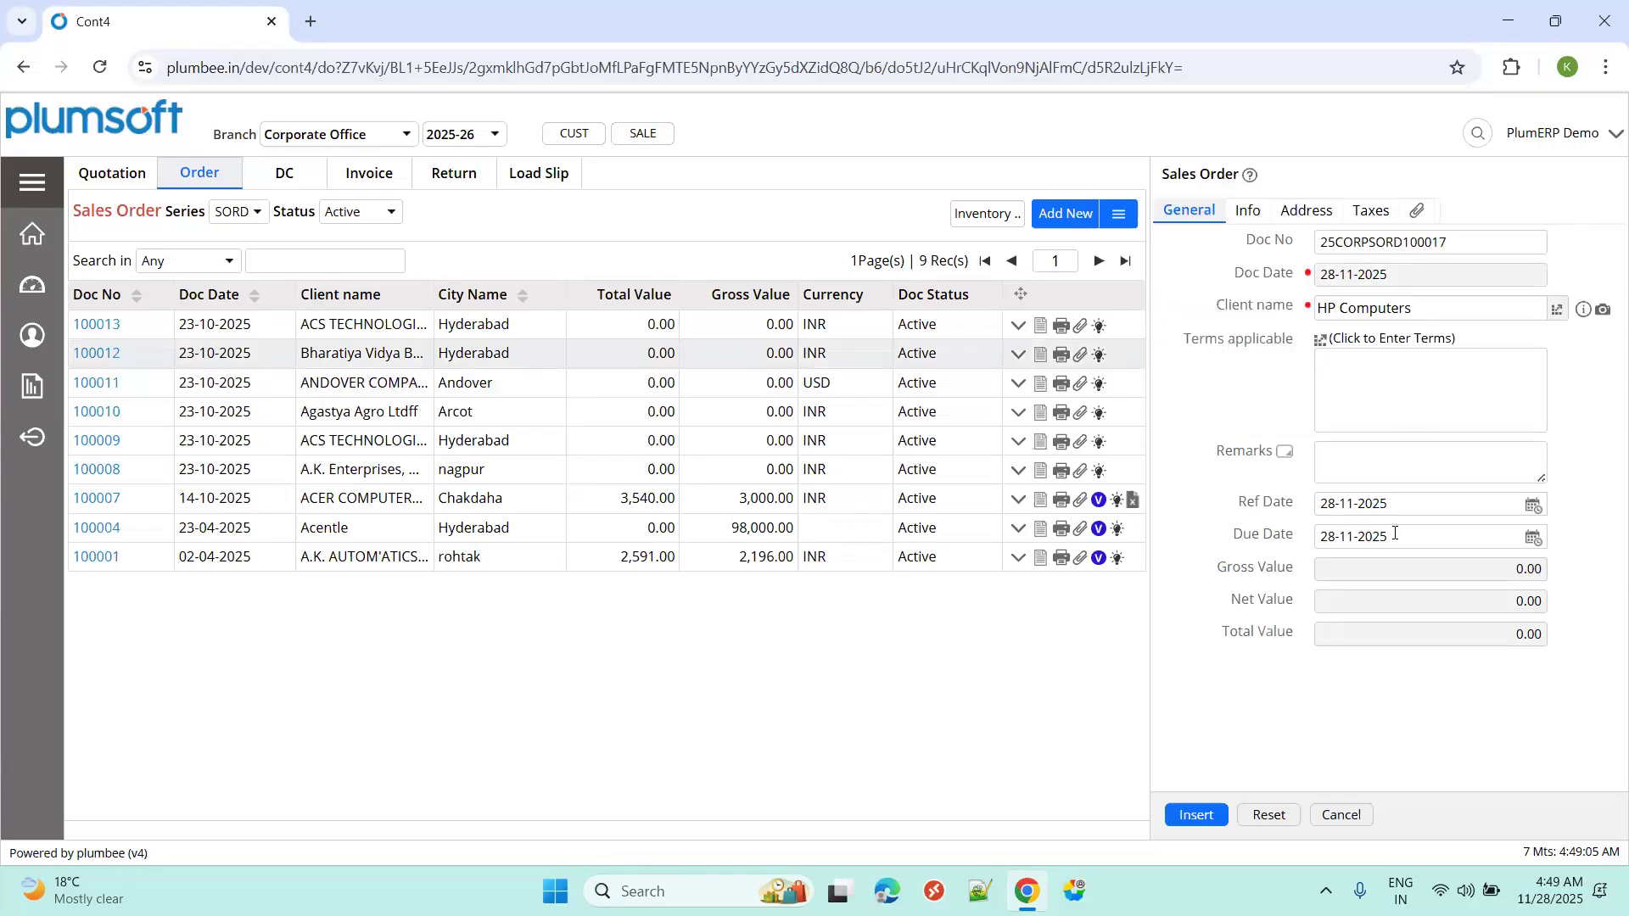
pyautogui.click(1207, 815)
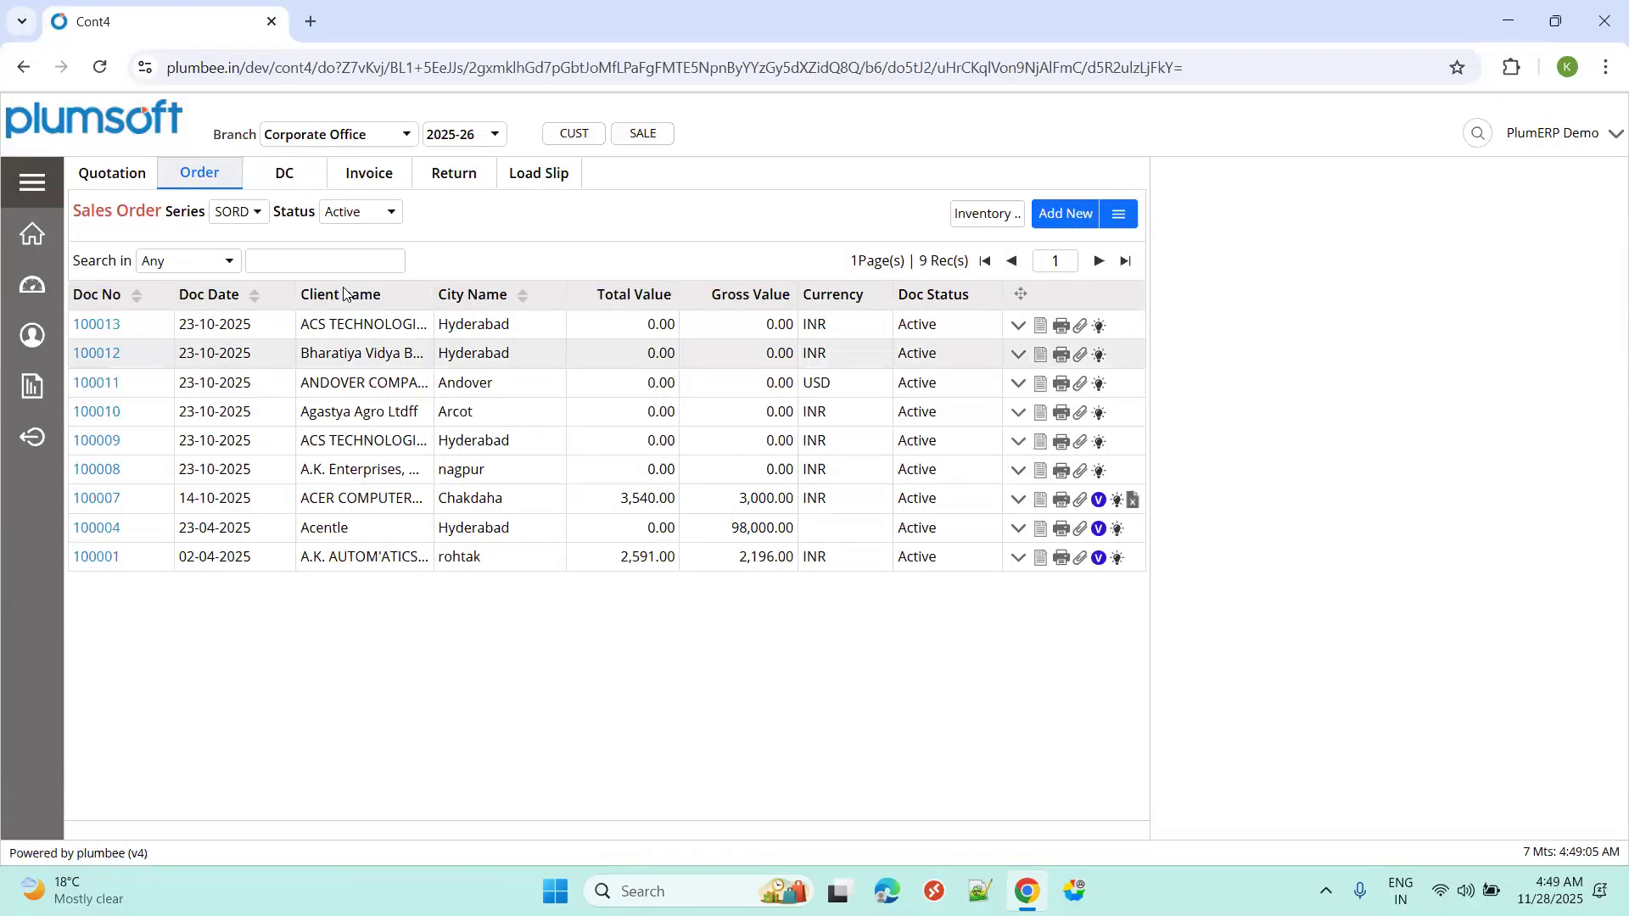
# Search the order list for 'com', then reload it through Sales > Sales Details and the Order tab.
pyautogui.click(126, 218)
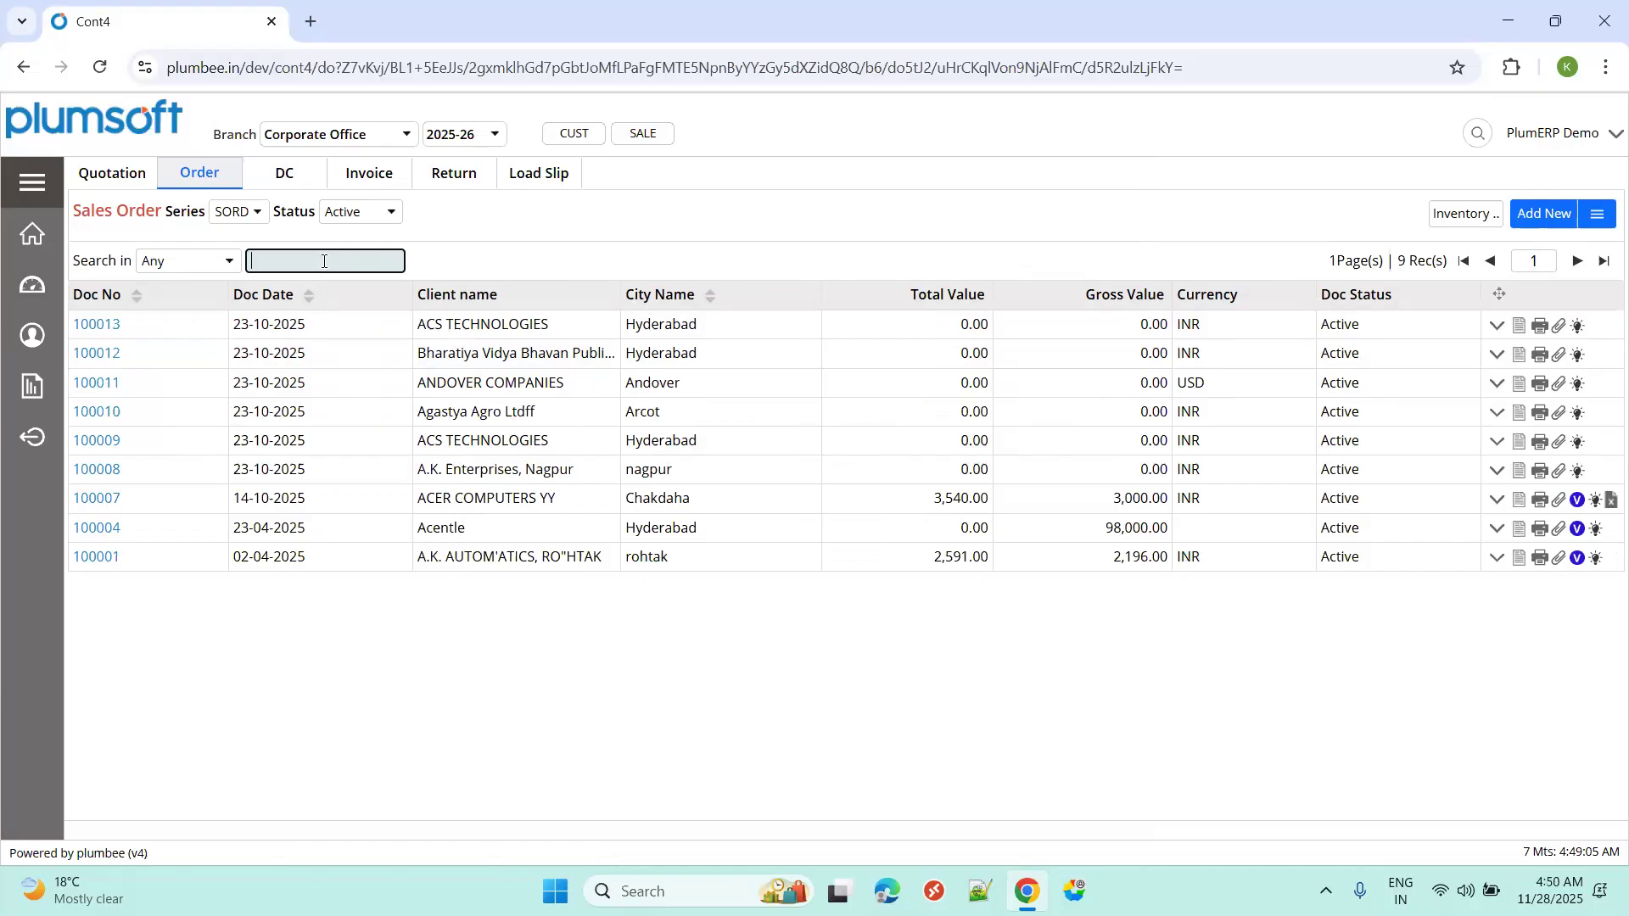
pyautogui.write('com')
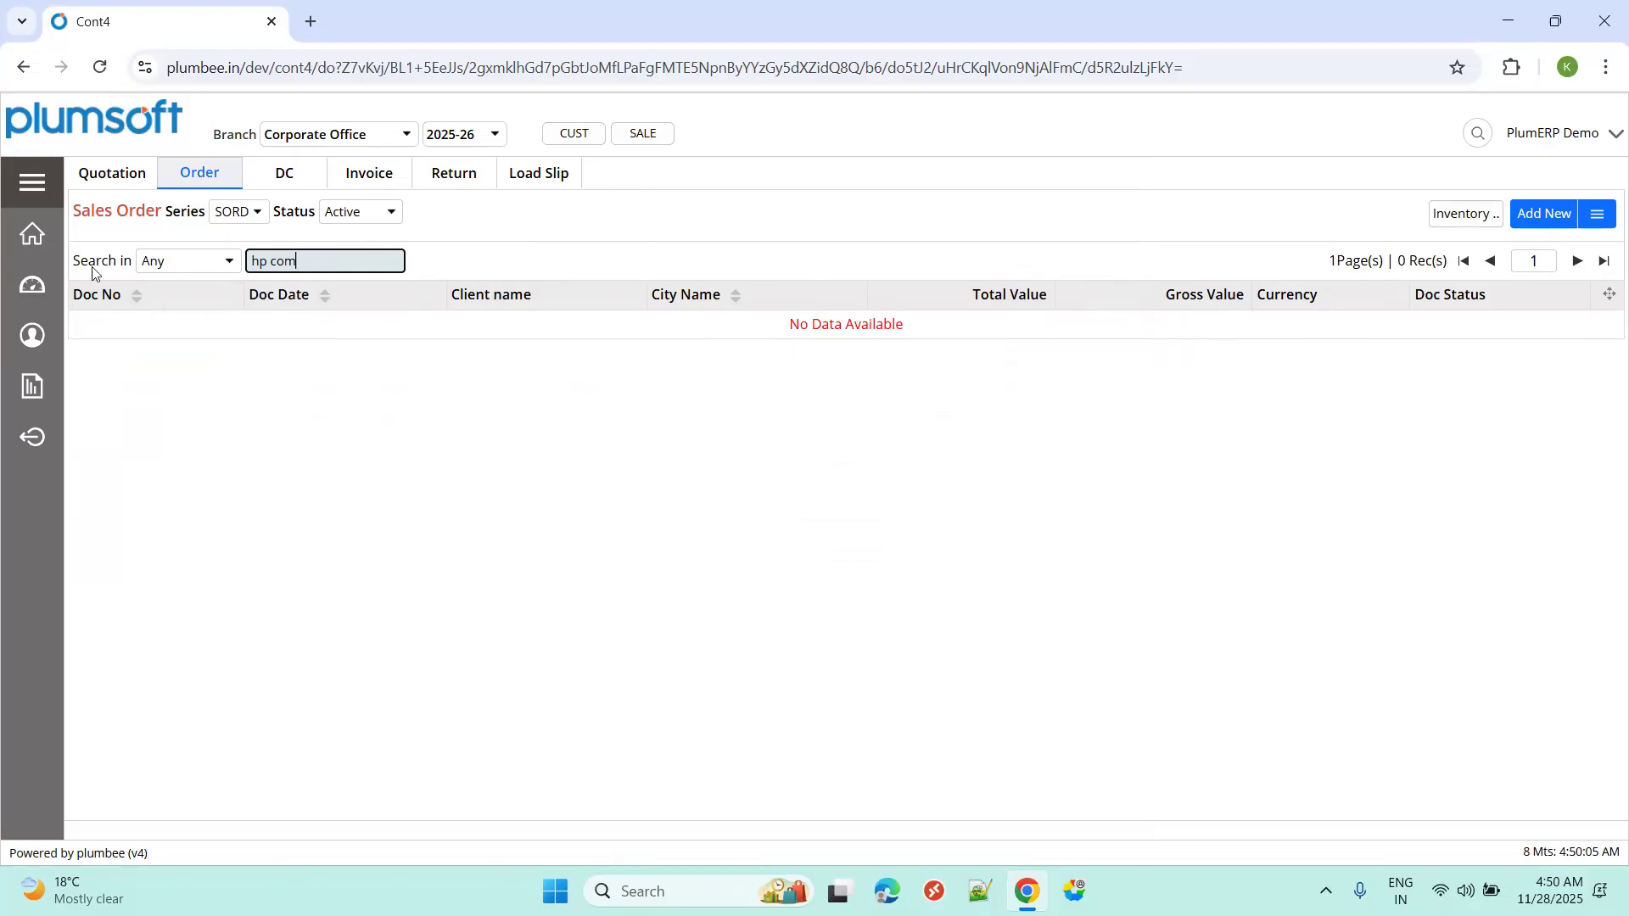
pyautogui.click(33, 183)
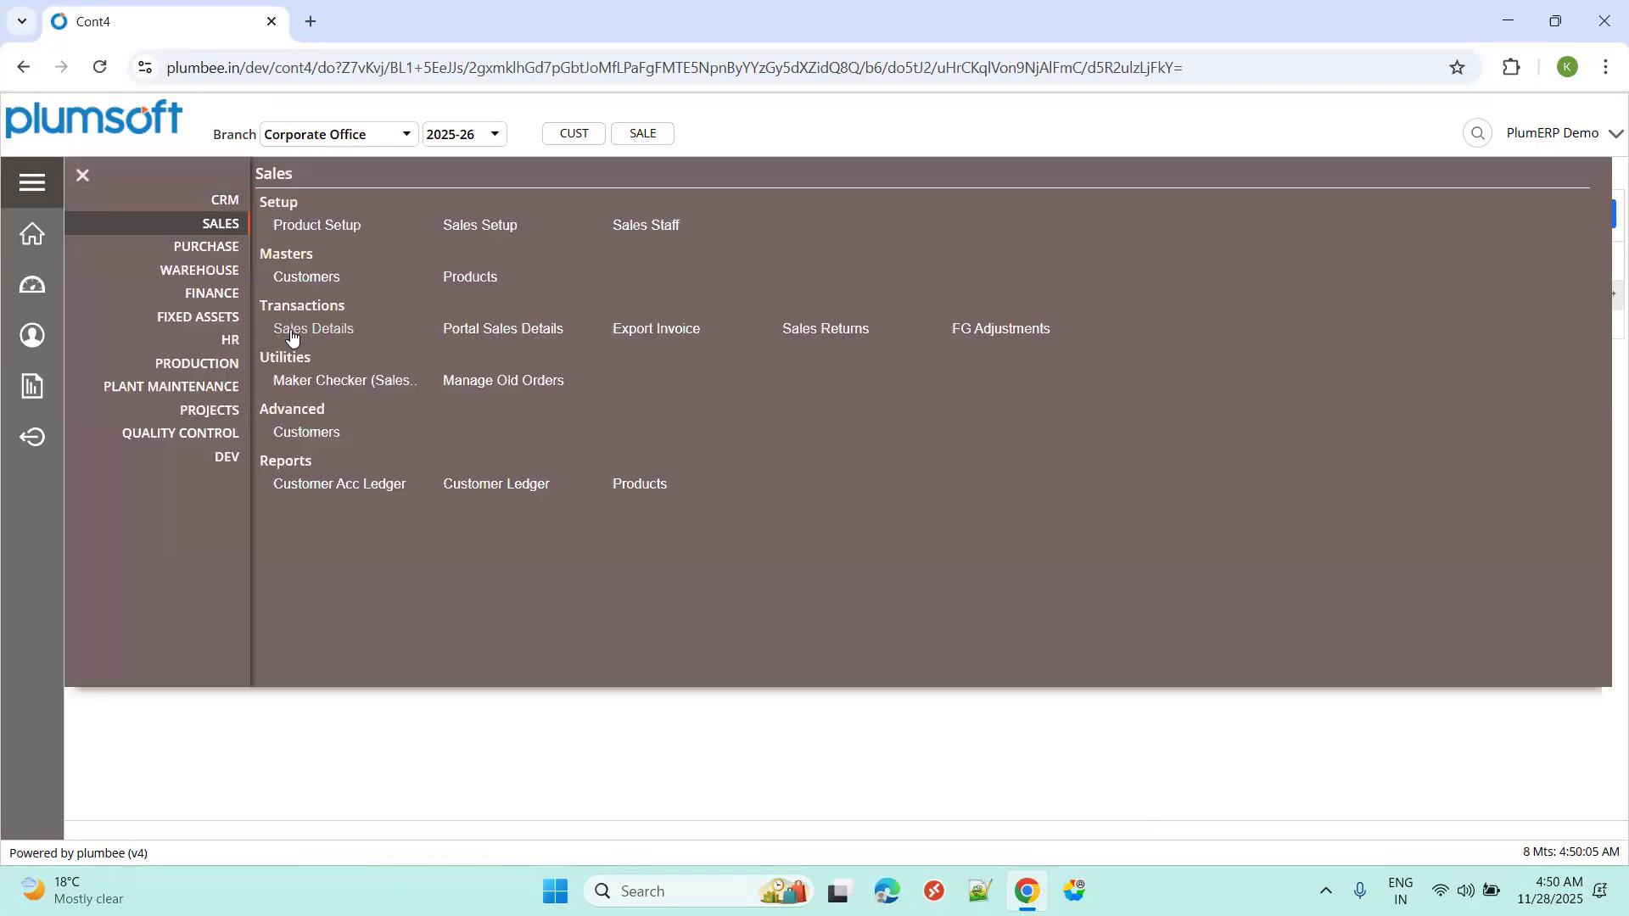
pyautogui.click(291, 331)
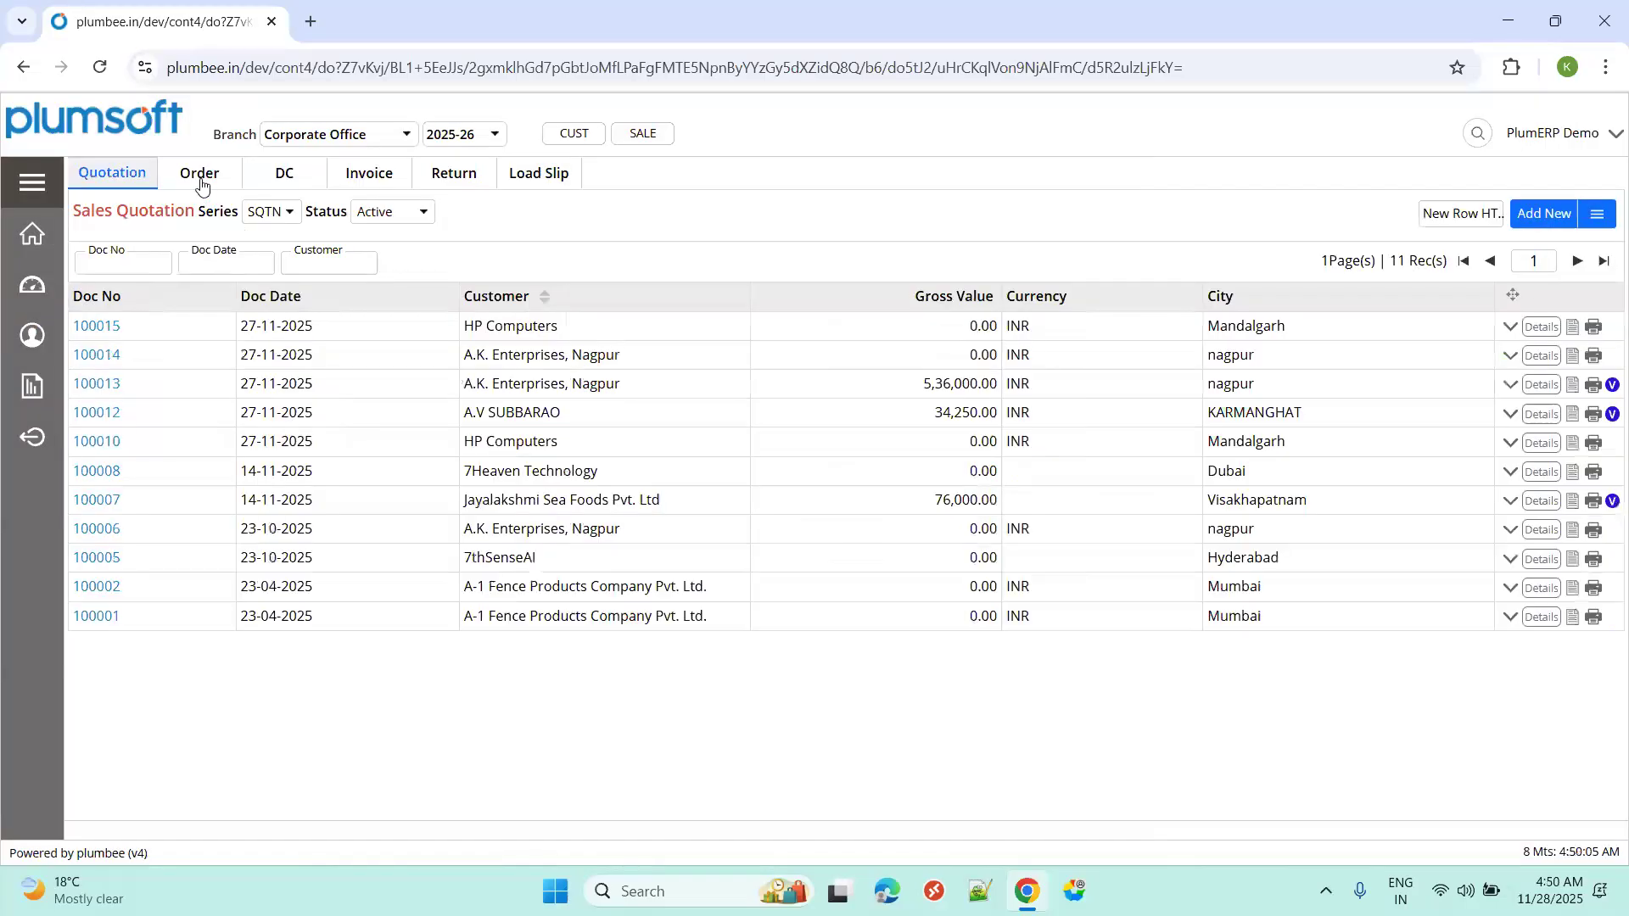
pyautogui.click(201, 180)
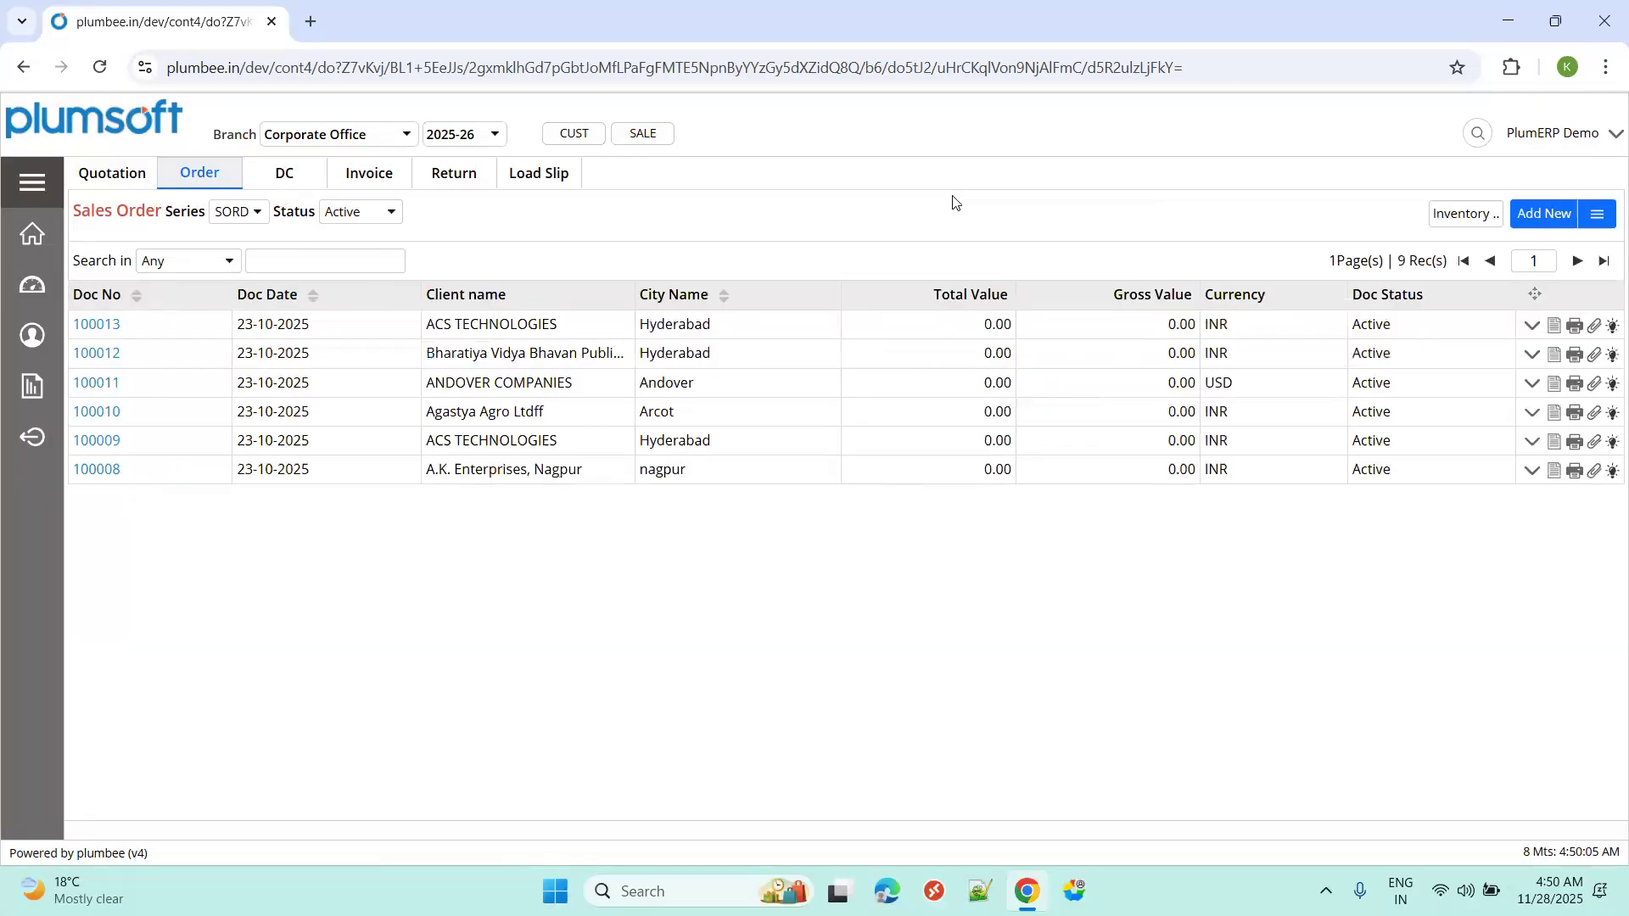
pyautogui.click(1530, 217)
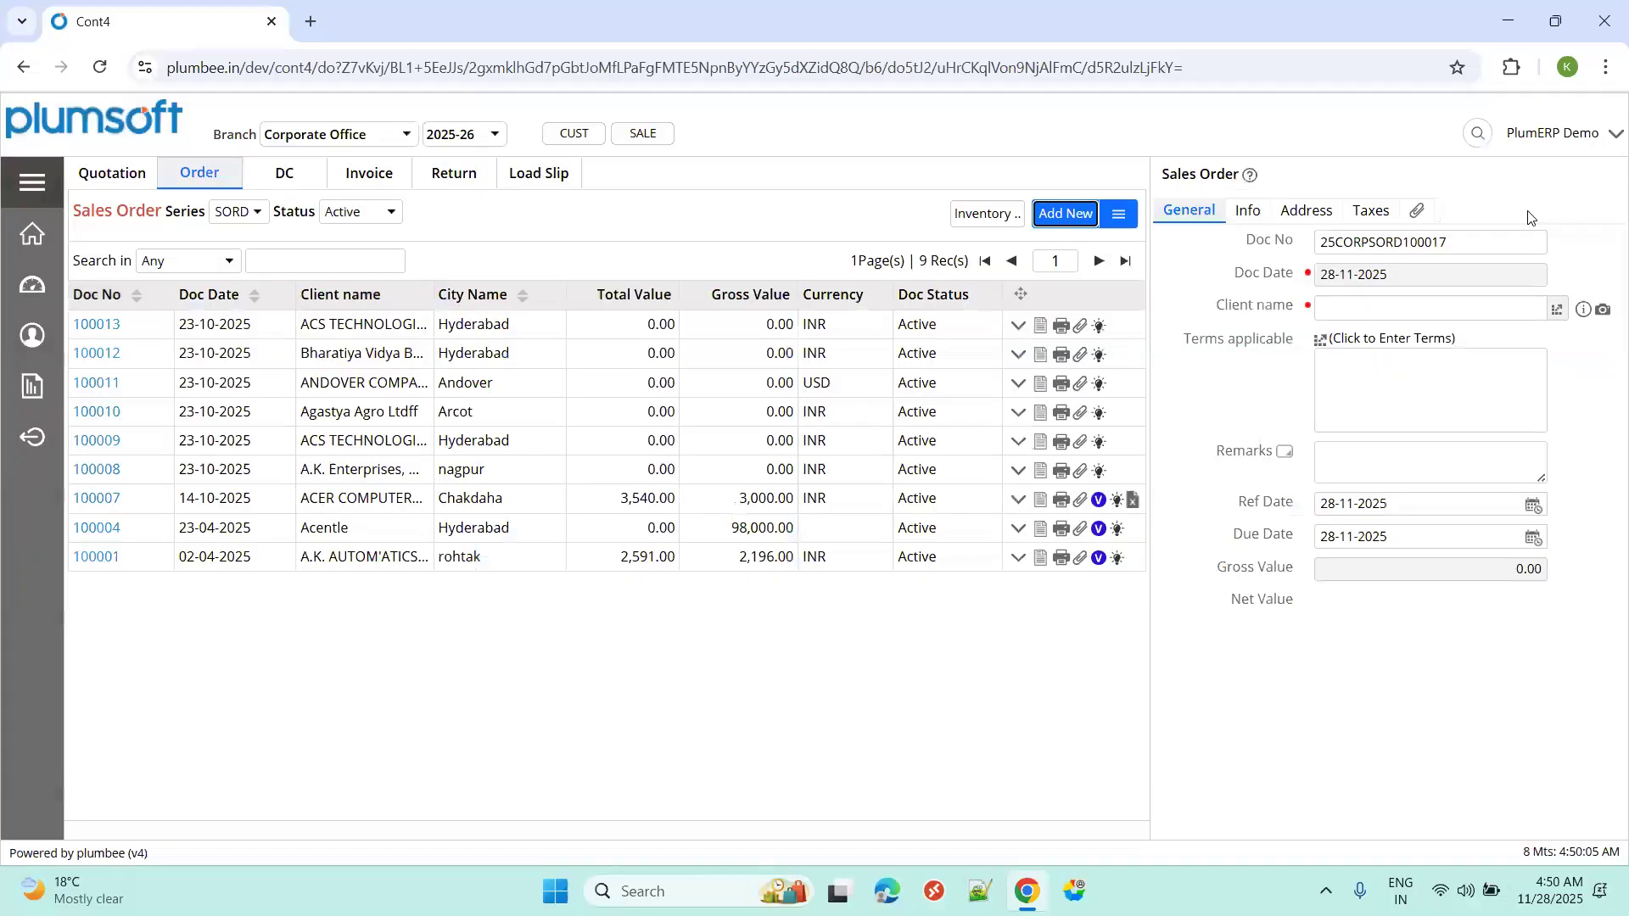
# Select HP Computers as the client of the new order and dismiss its credit-limit notice.
pyautogui.click(1484, 317)
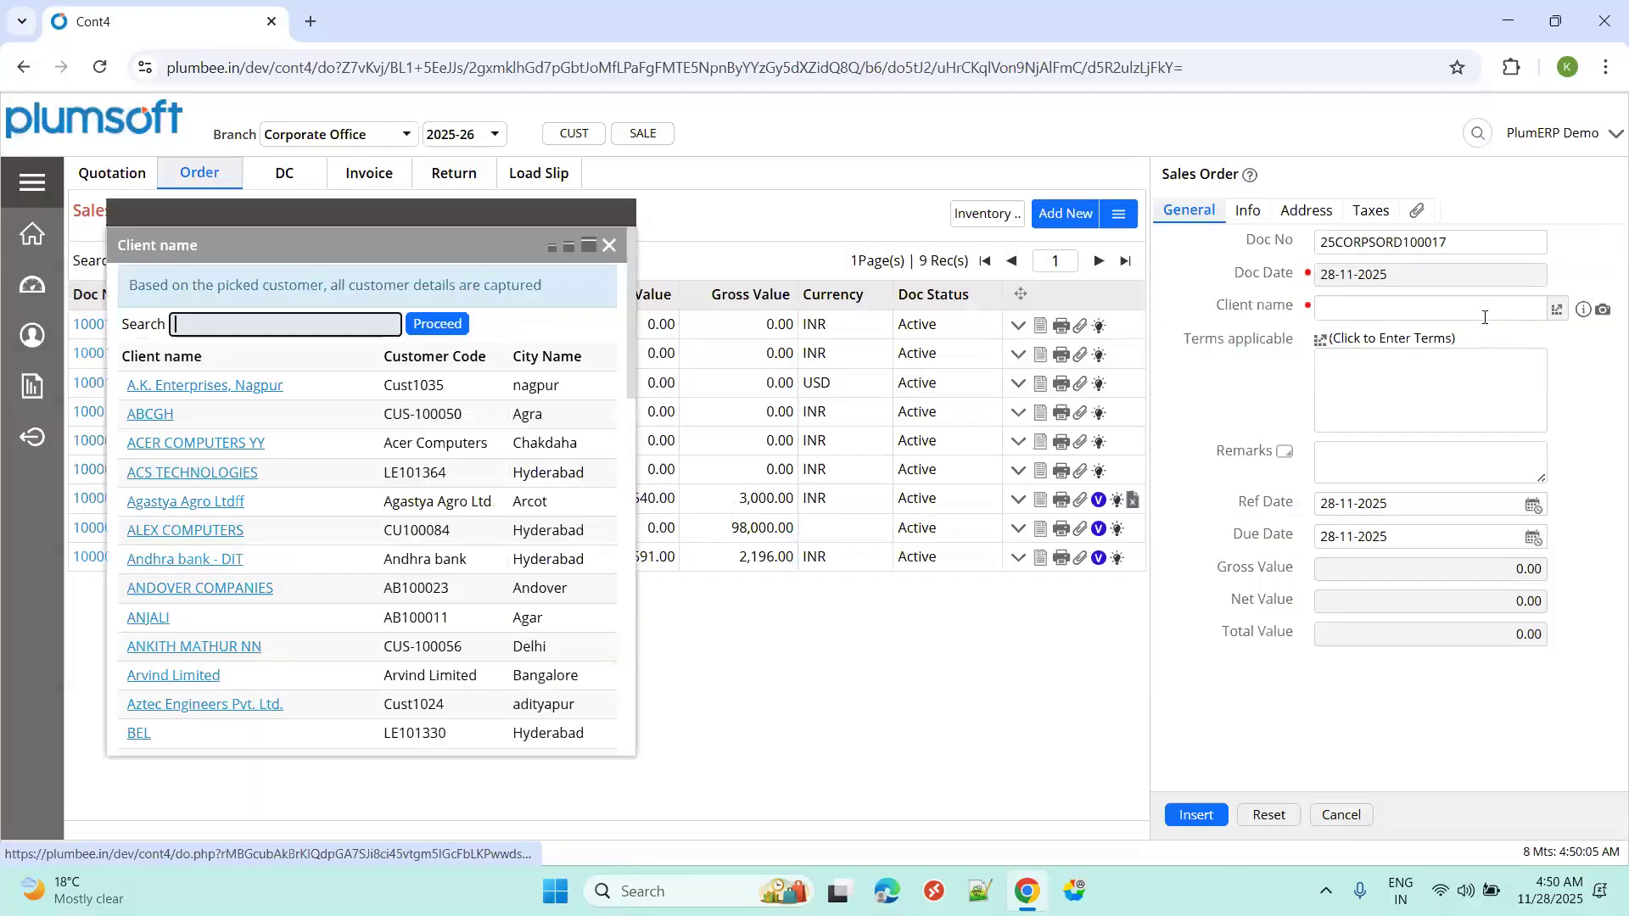
pyautogui.write('hp compou')
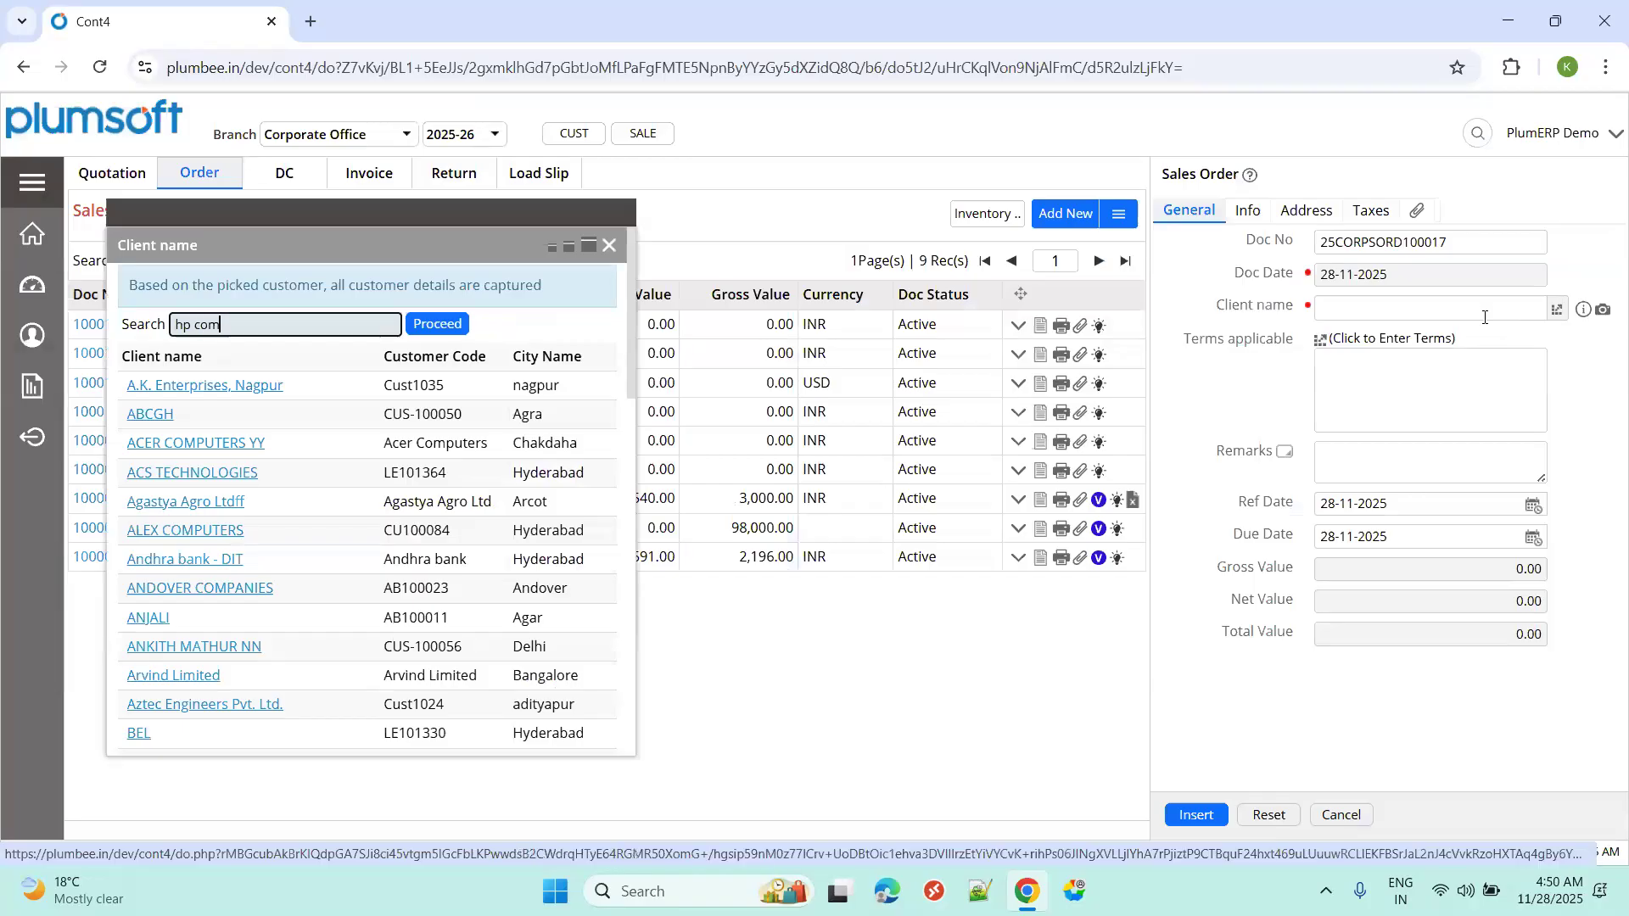
pyautogui.press('BackSpace')
pyautogui.press('BackSpace')
pyautogui.write('u')
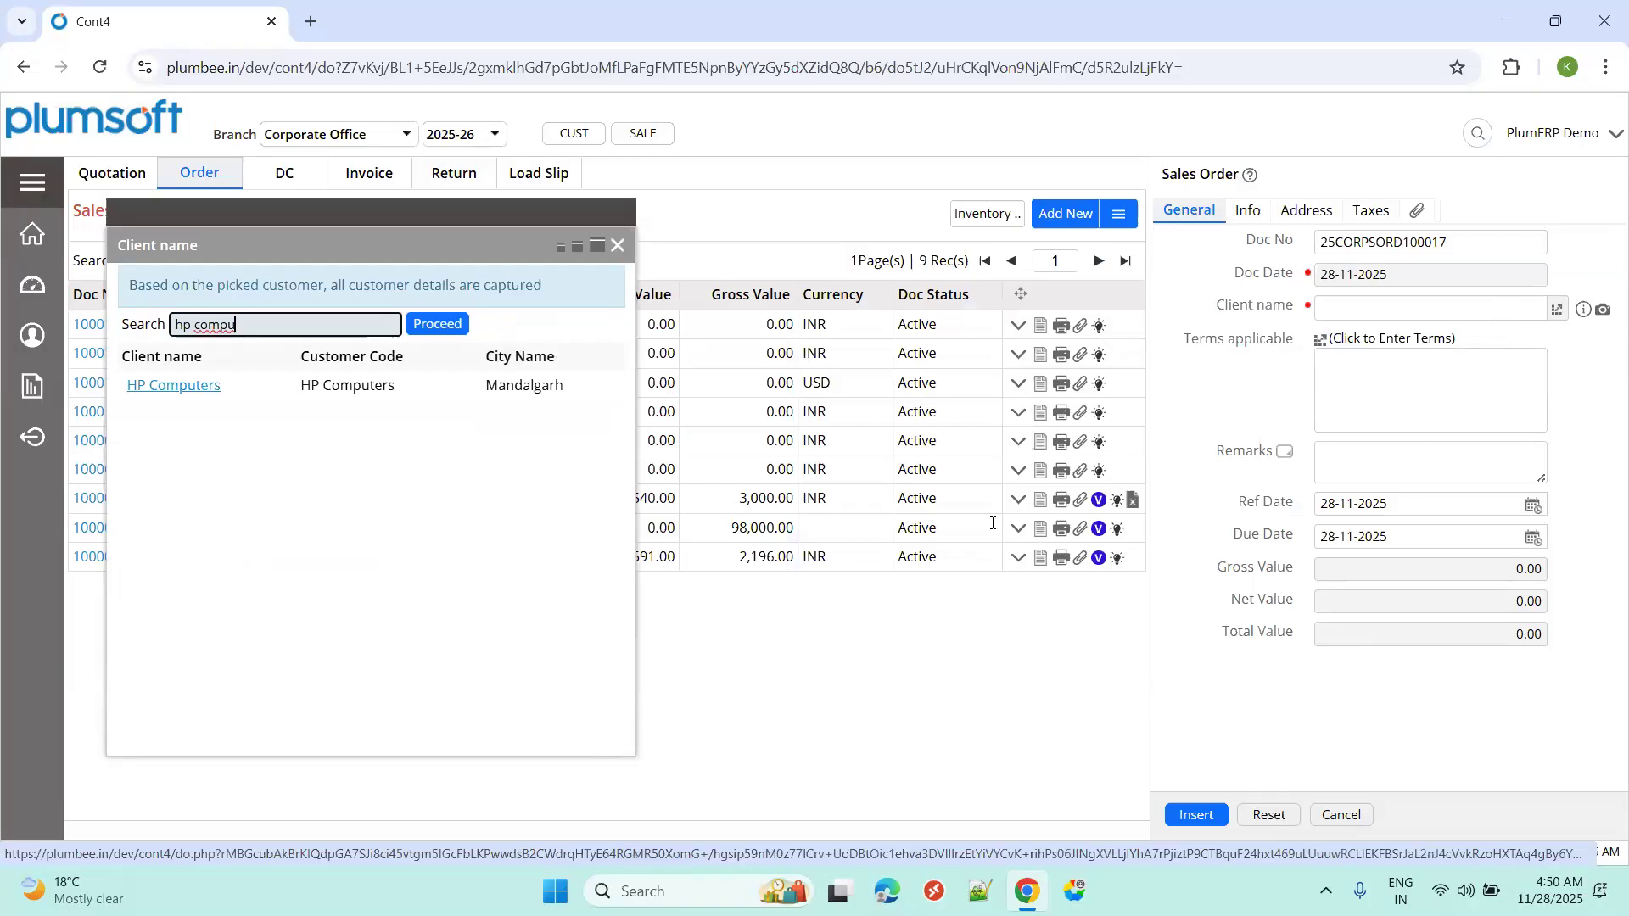
pyautogui.click(211, 392)
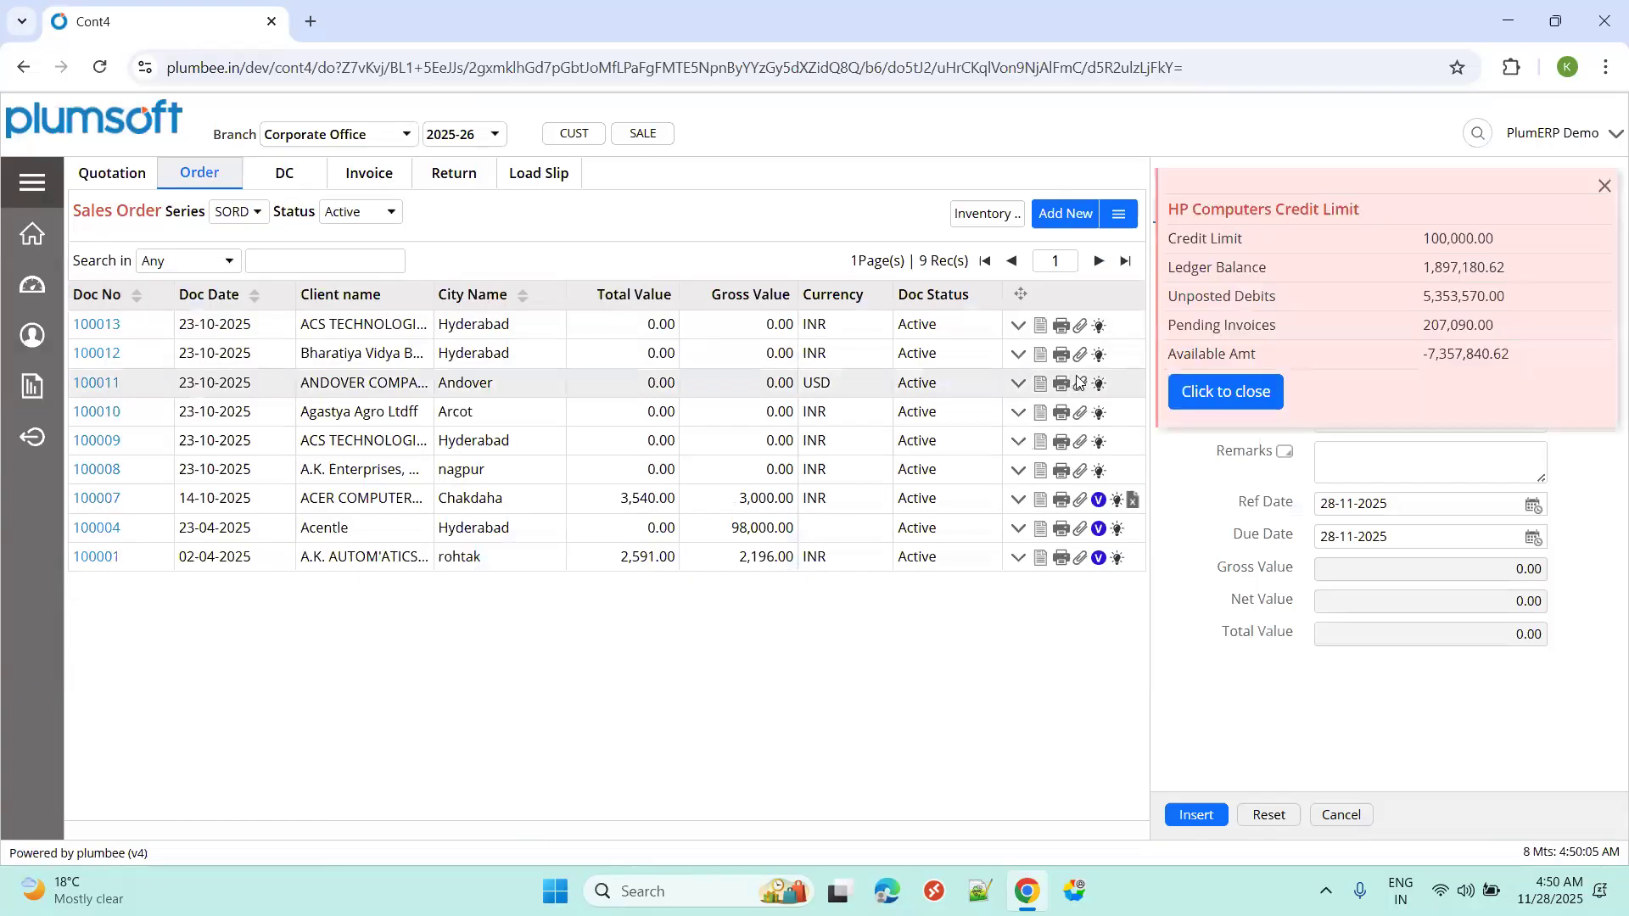
pyautogui.click(1218, 378)
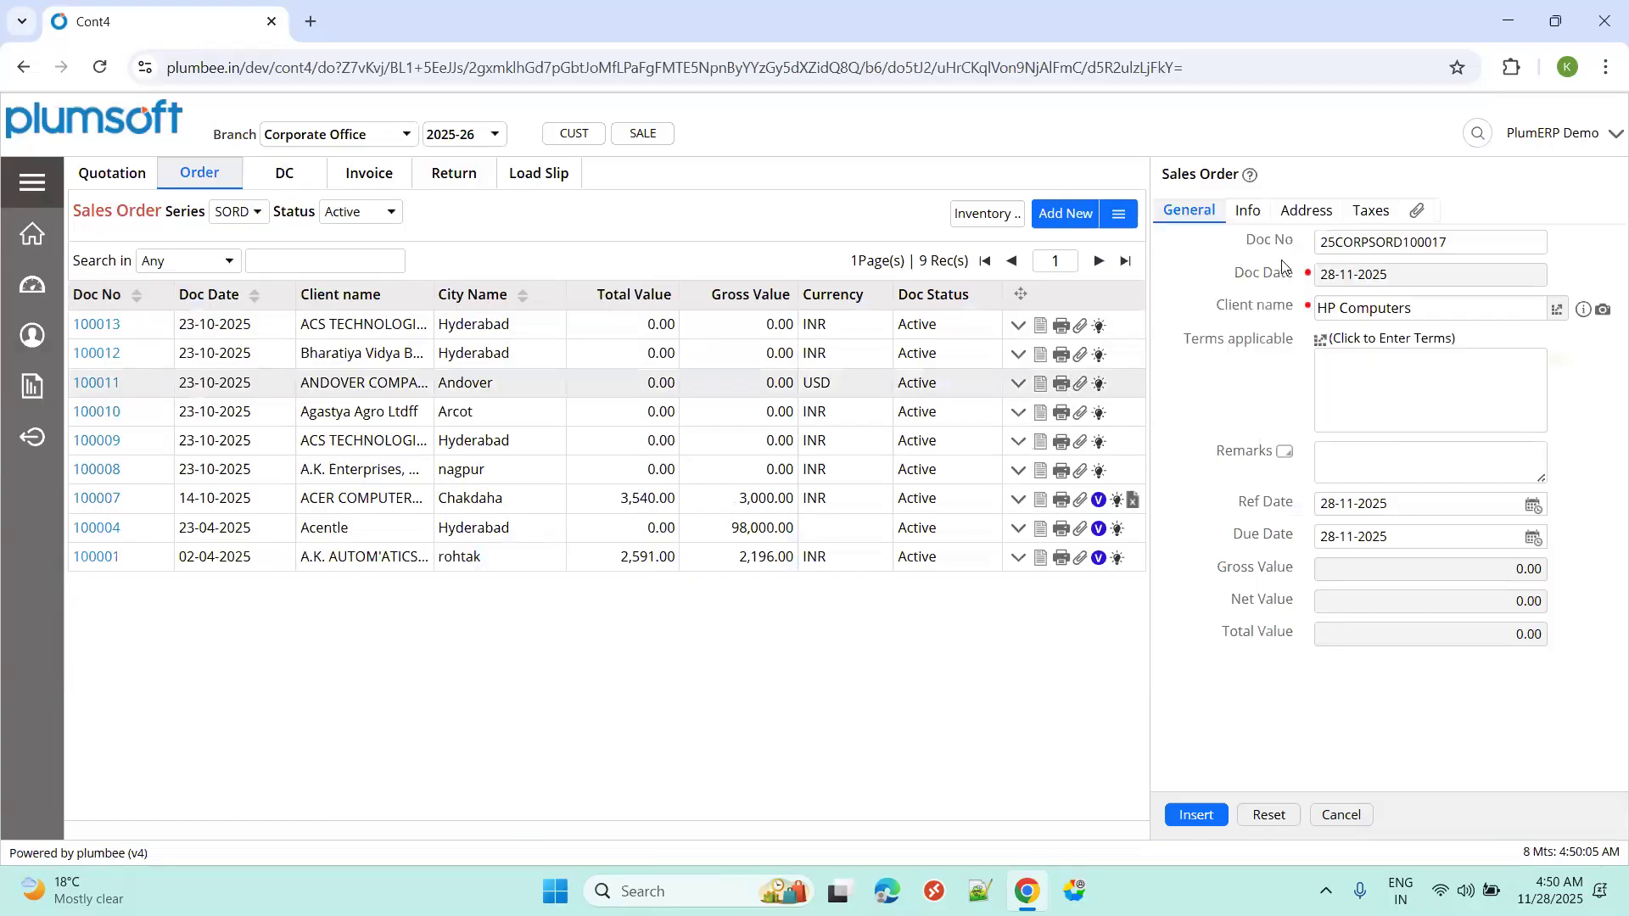
# Review the order's Info, Address and Taxes details, then save order 100017.
pyautogui.click(1247, 212)
pyautogui.click(1293, 217)
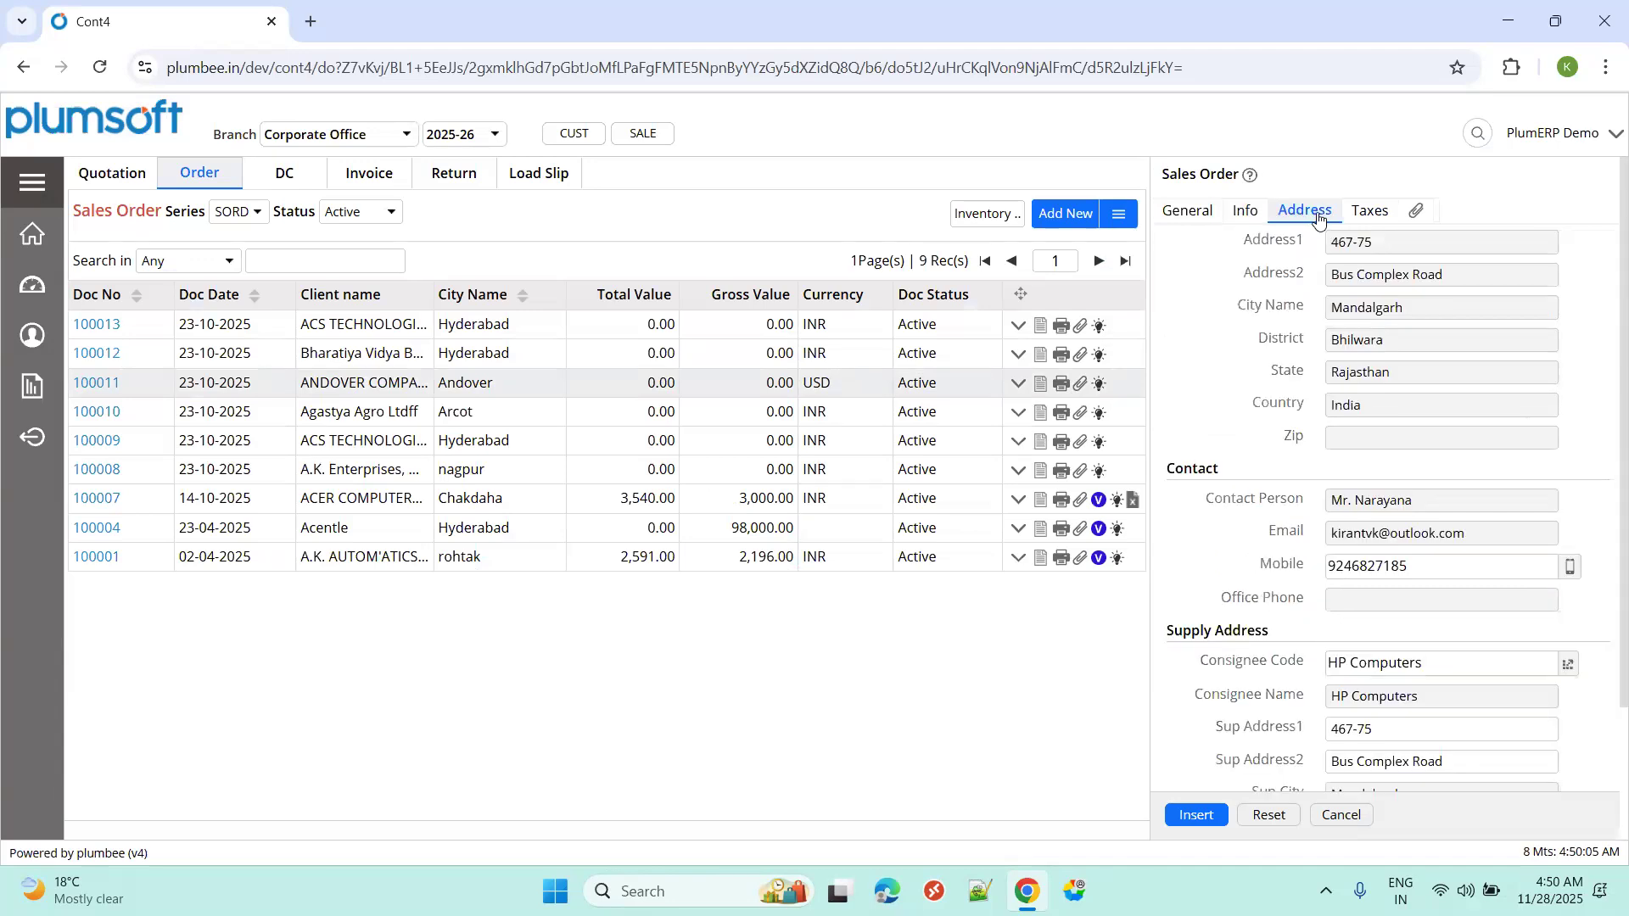
pyautogui.click(1353, 212)
pyautogui.click(1315, 212)
pyautogui.click(1251, 217)
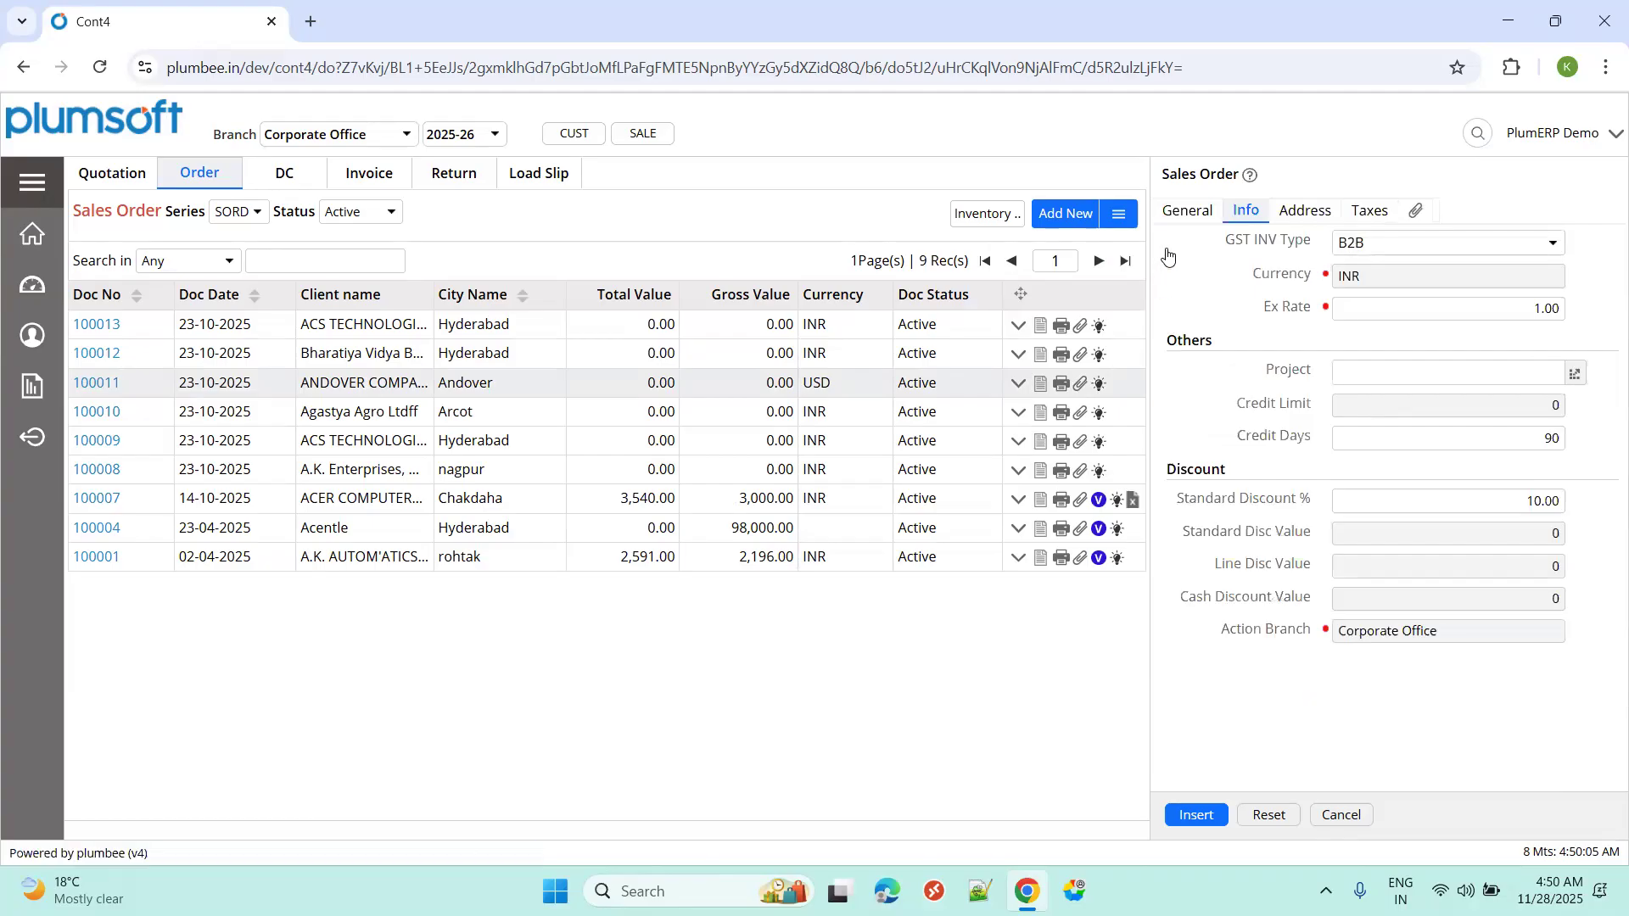
pyautogui.click(1187, 214)
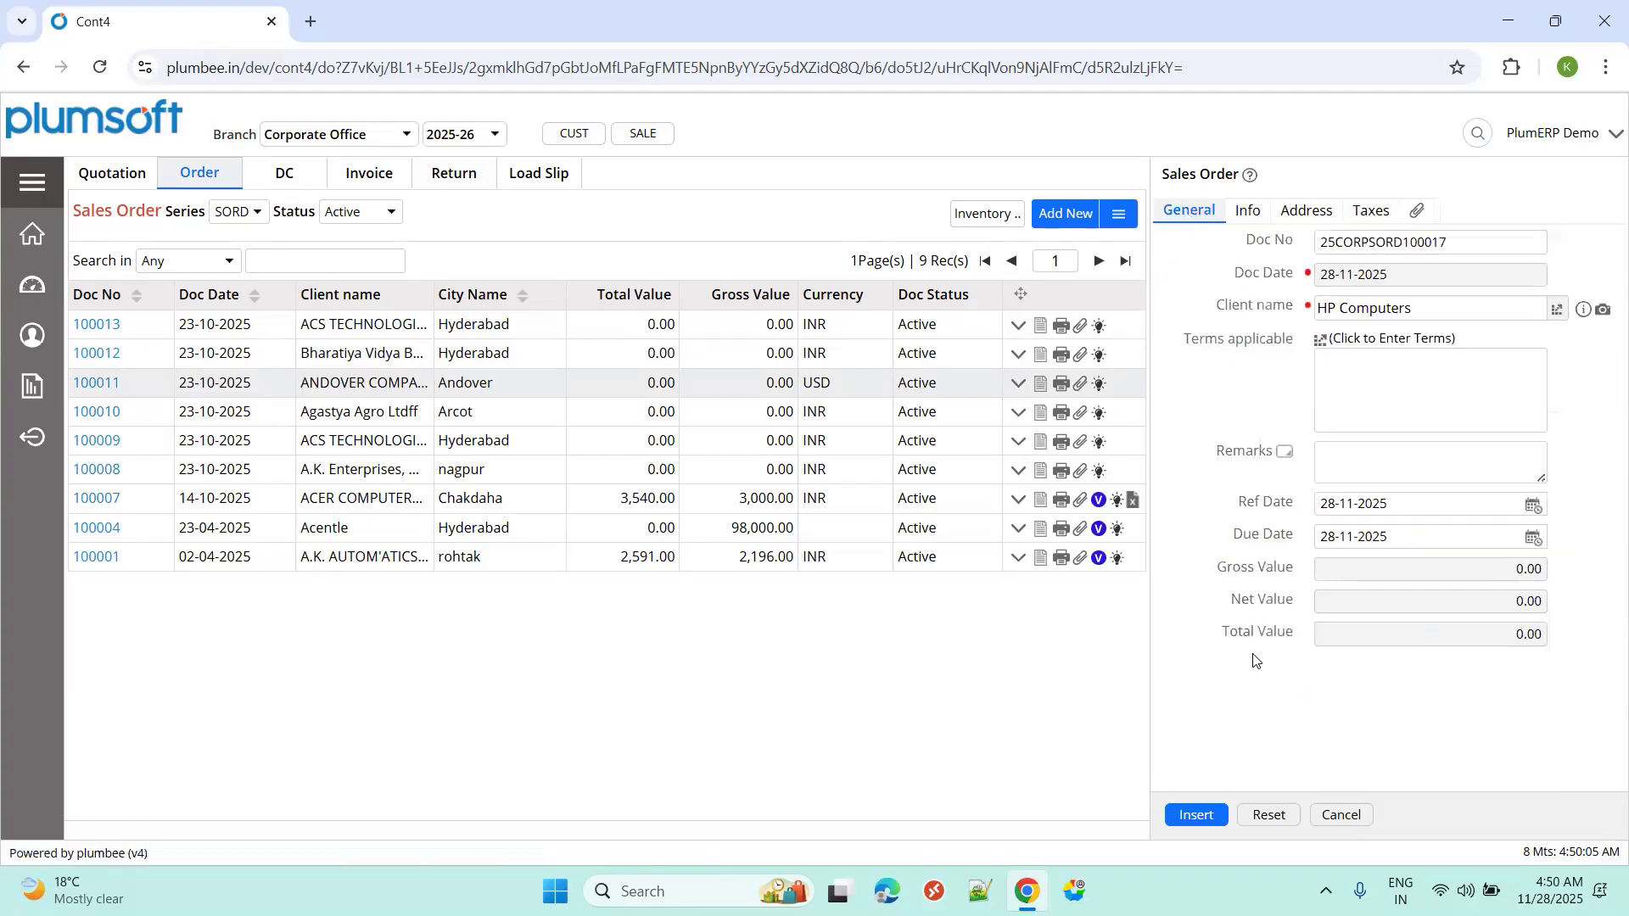
pyautogui.click(1196, 815)
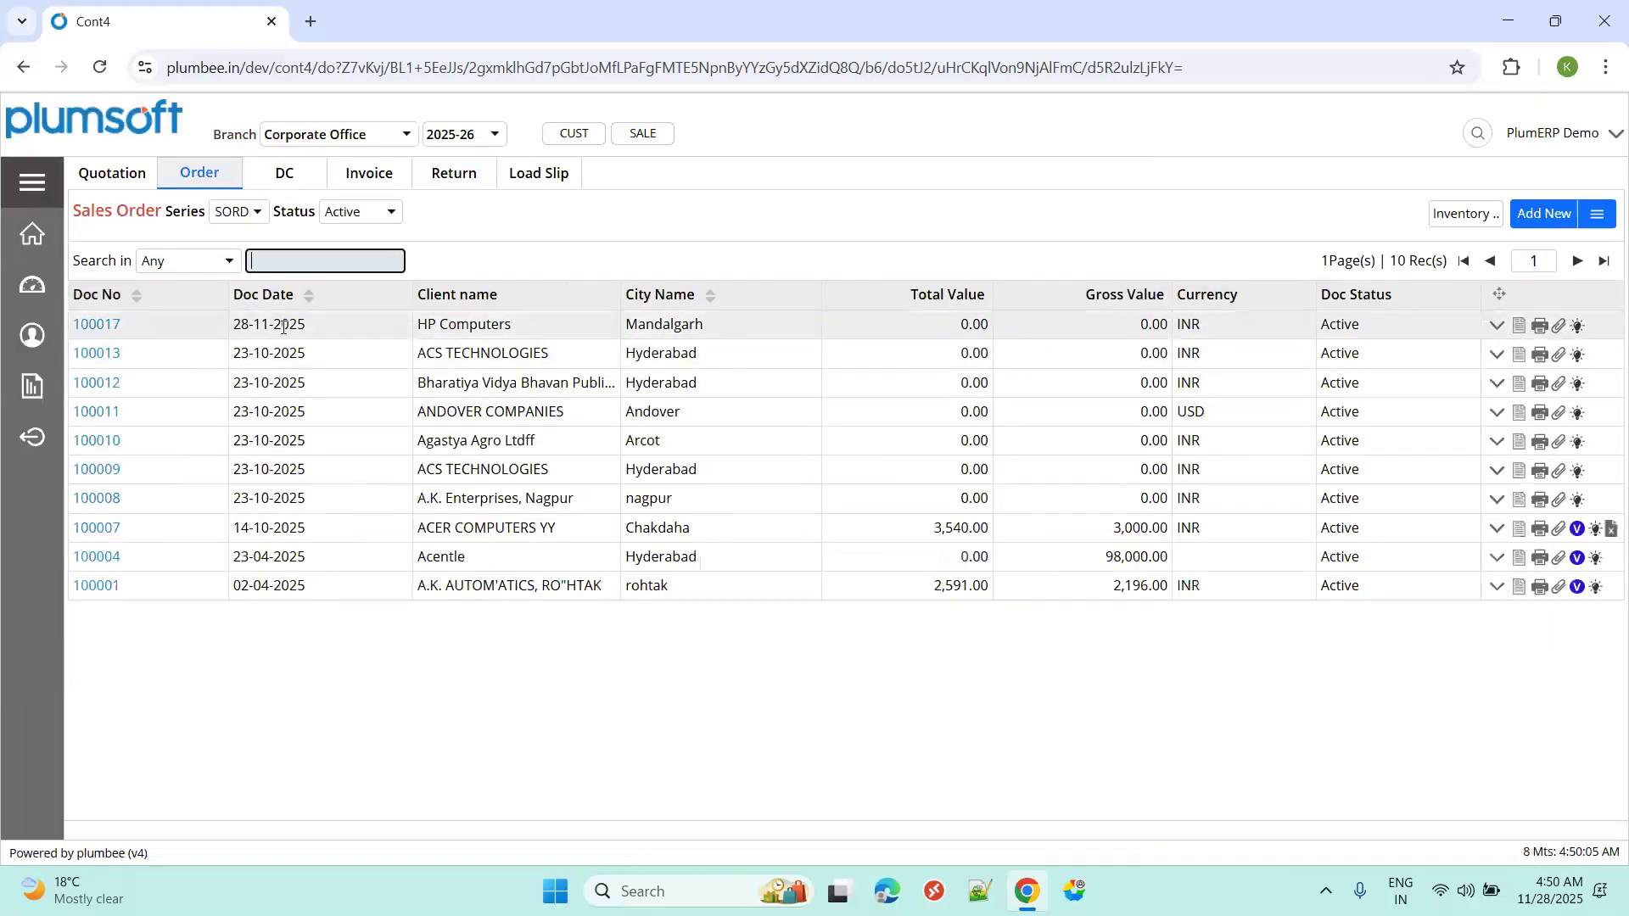
pyautogui.click(1496, 324)
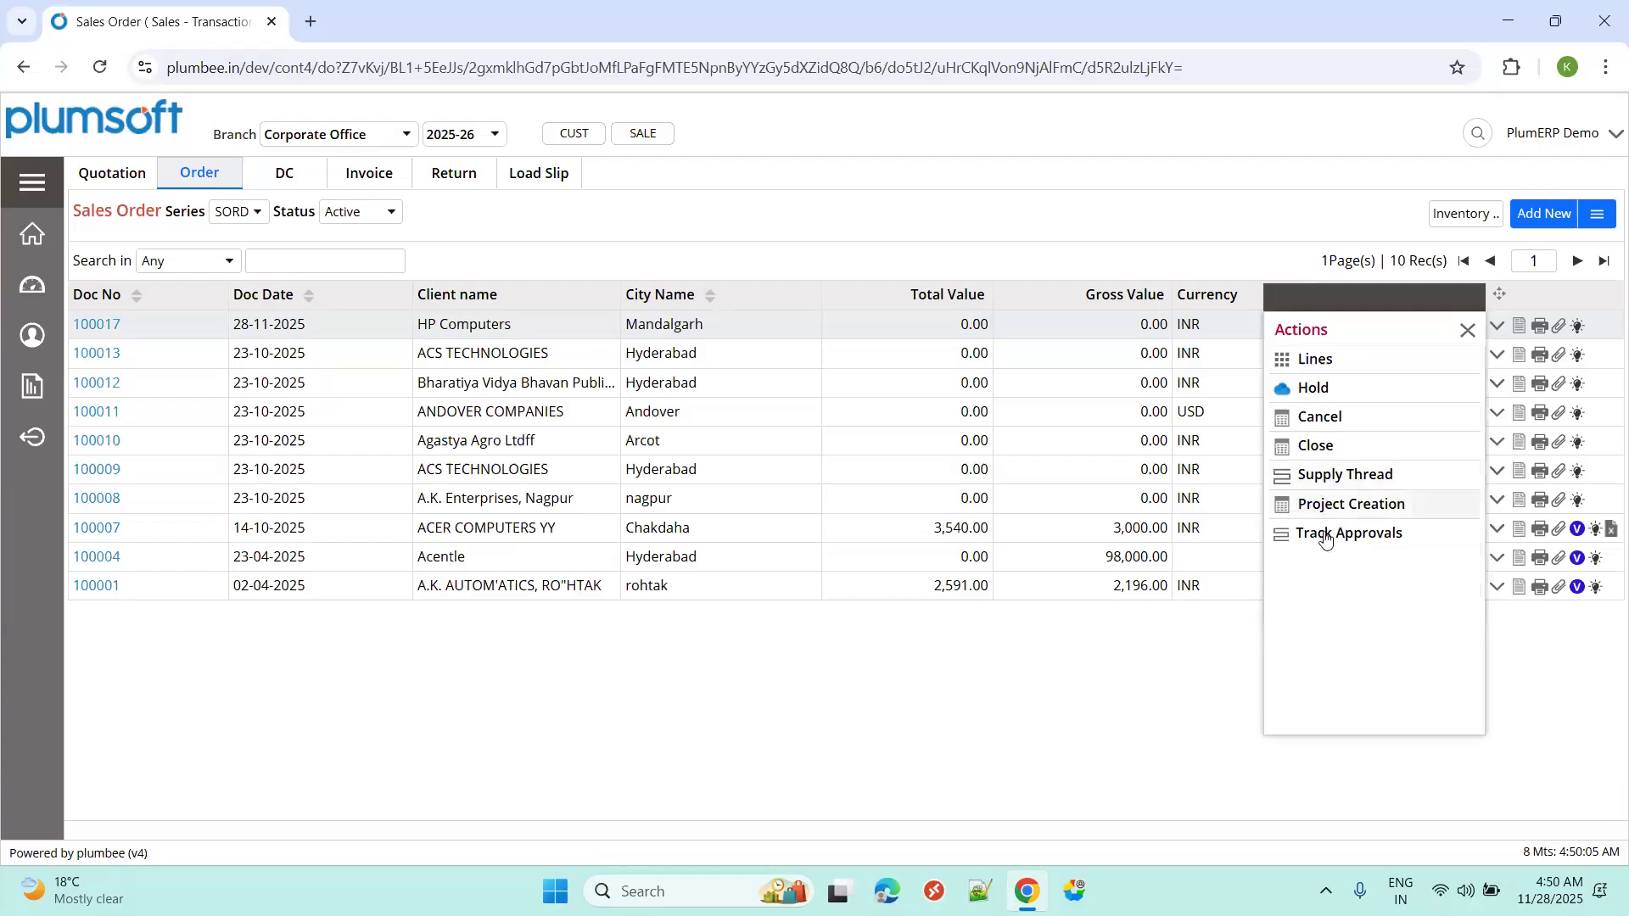
pyautogui.click(1466, 330)
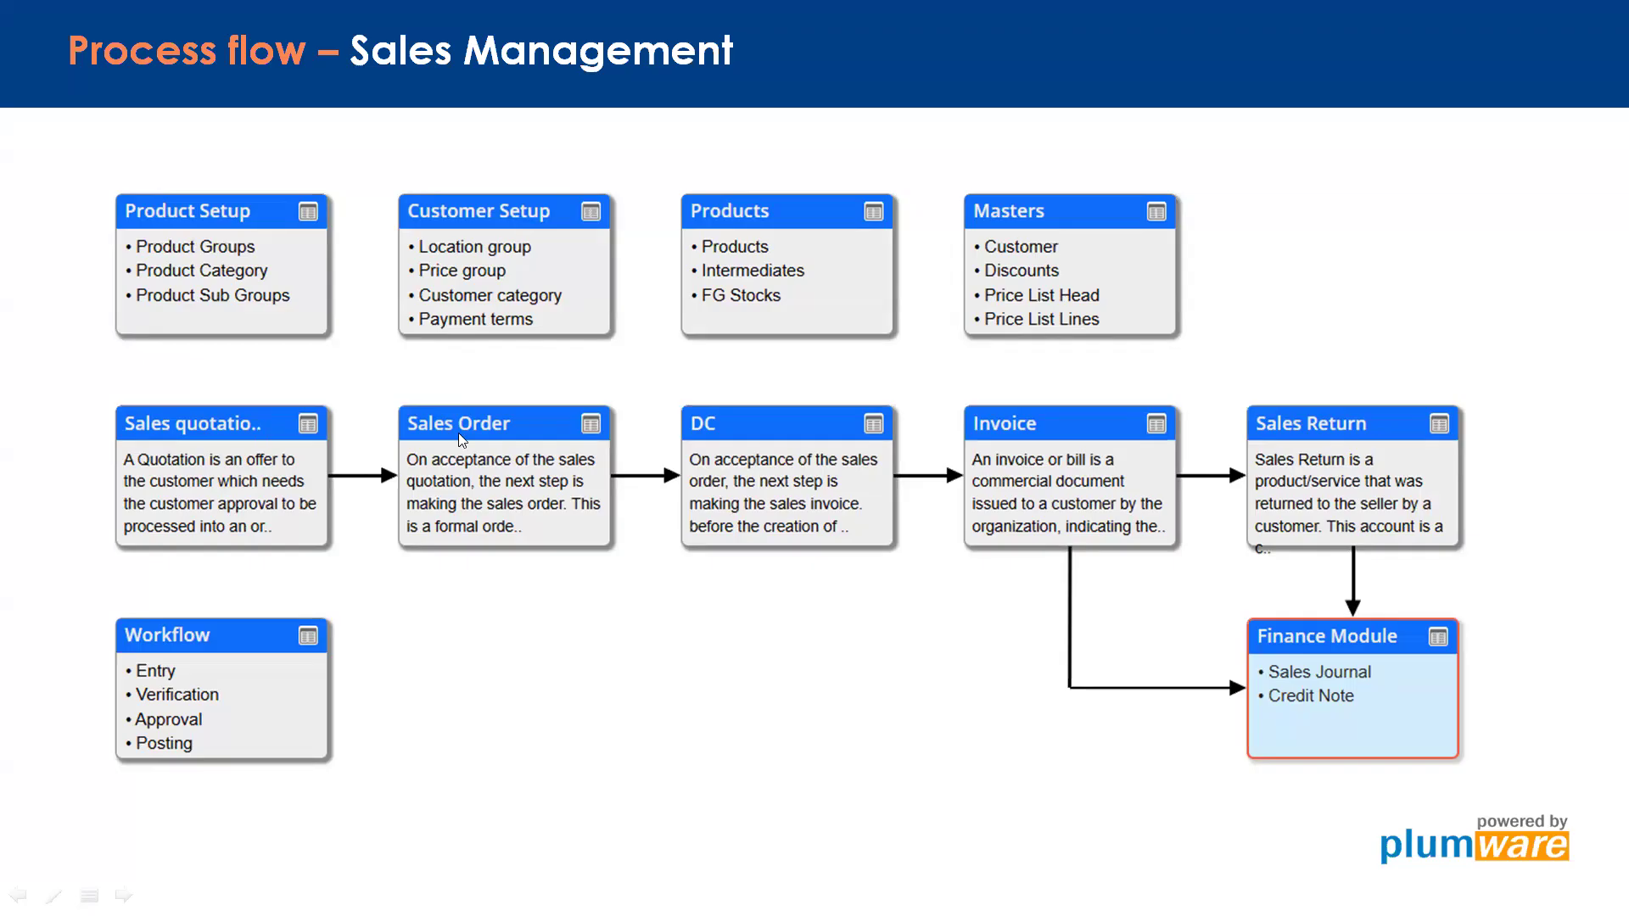
pyautogui.hotkey('alt', 'Tab')
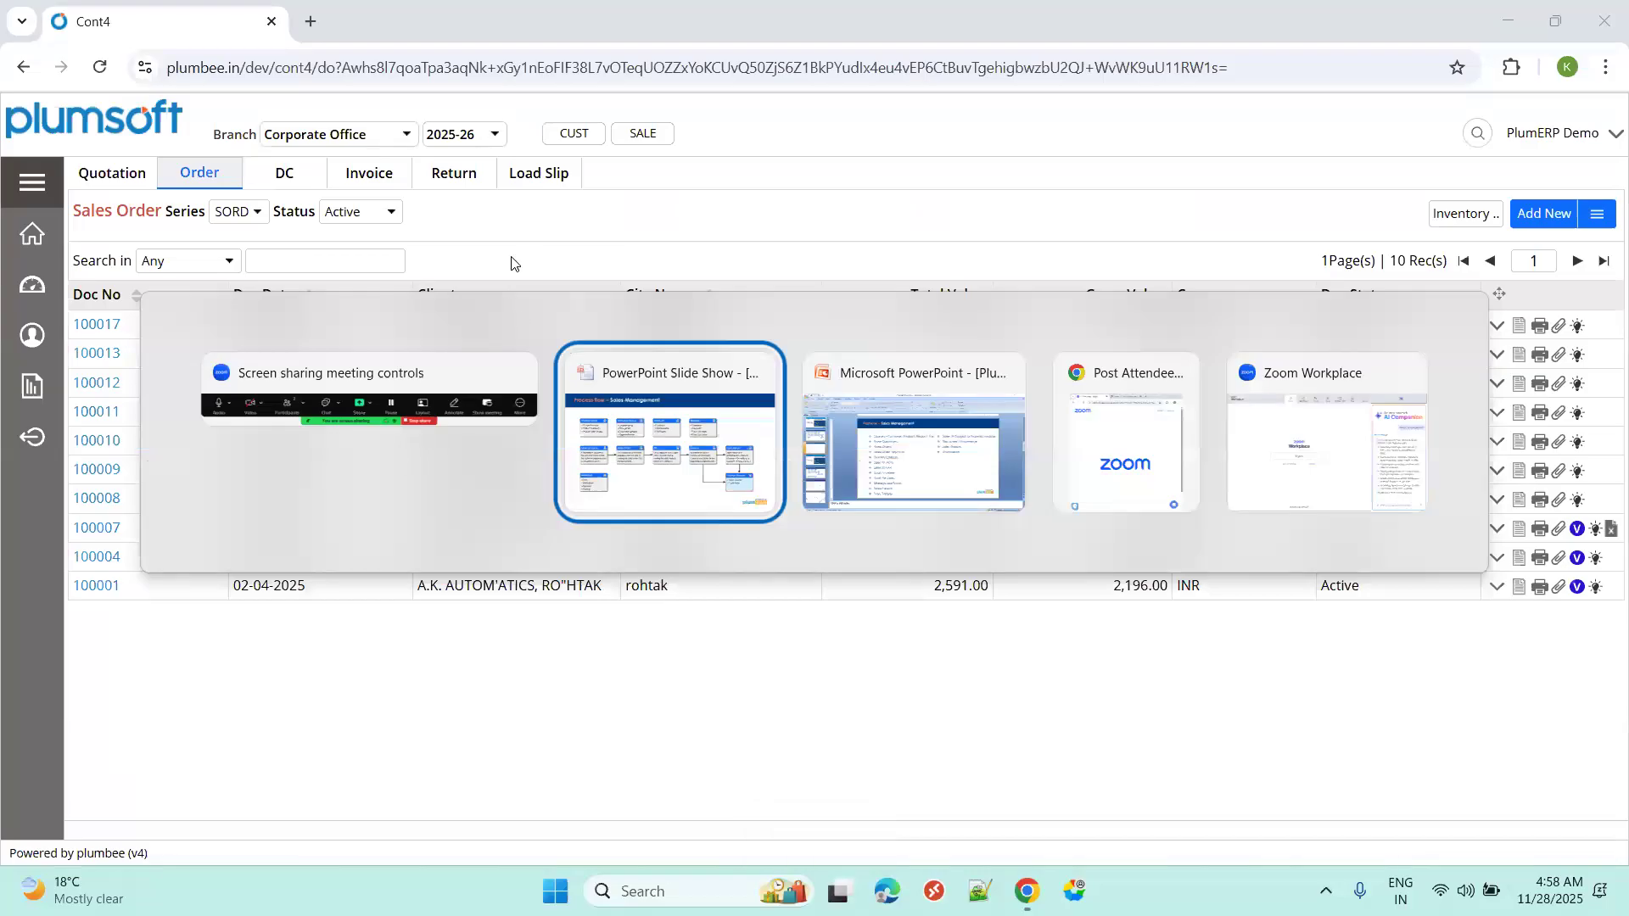
pyautogui.press('Escape')
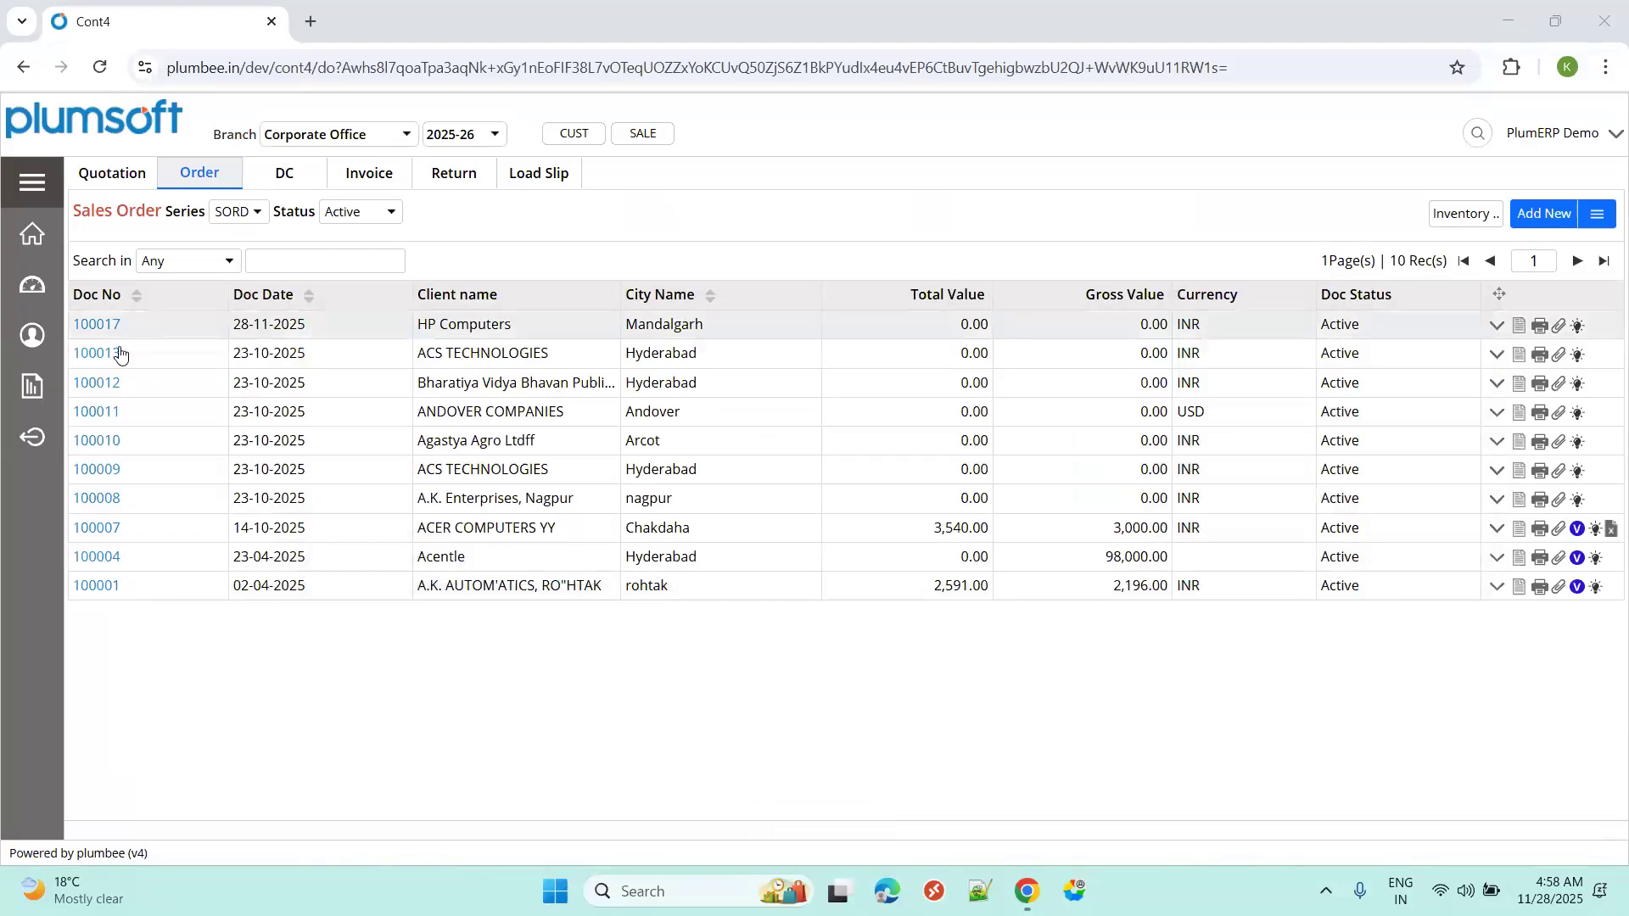
# Pull quantity 10 of the Dell Laptop line from quotation 25CORPSQTN100016 into order 100017.
pyautogui.click(1497, 329)
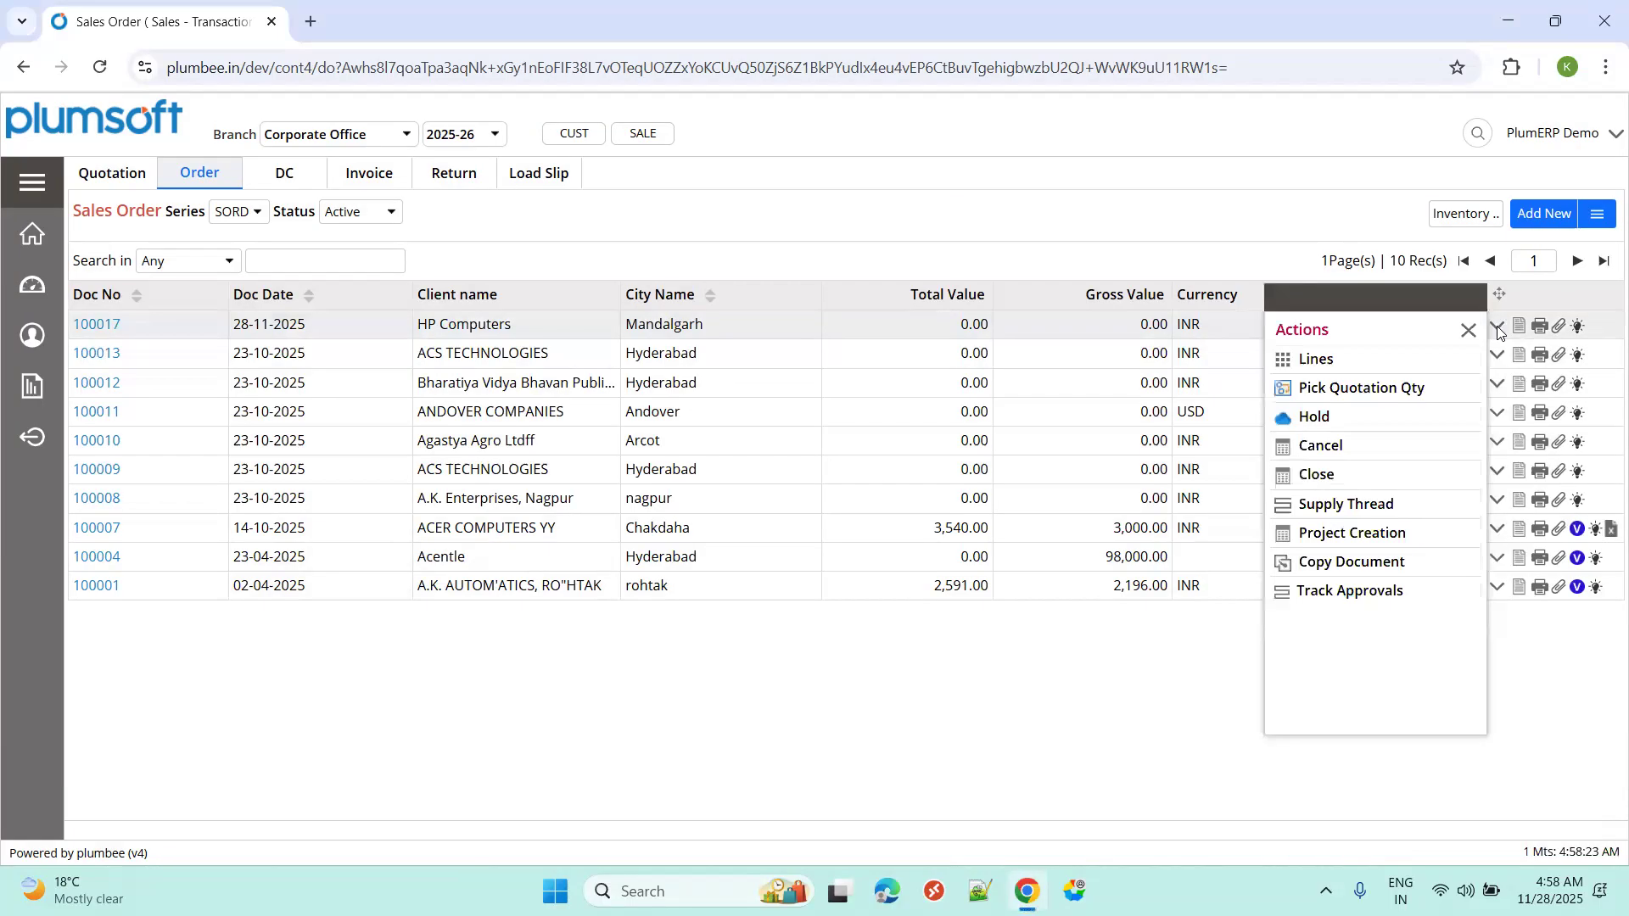
pyautogui.click(1366, 387)
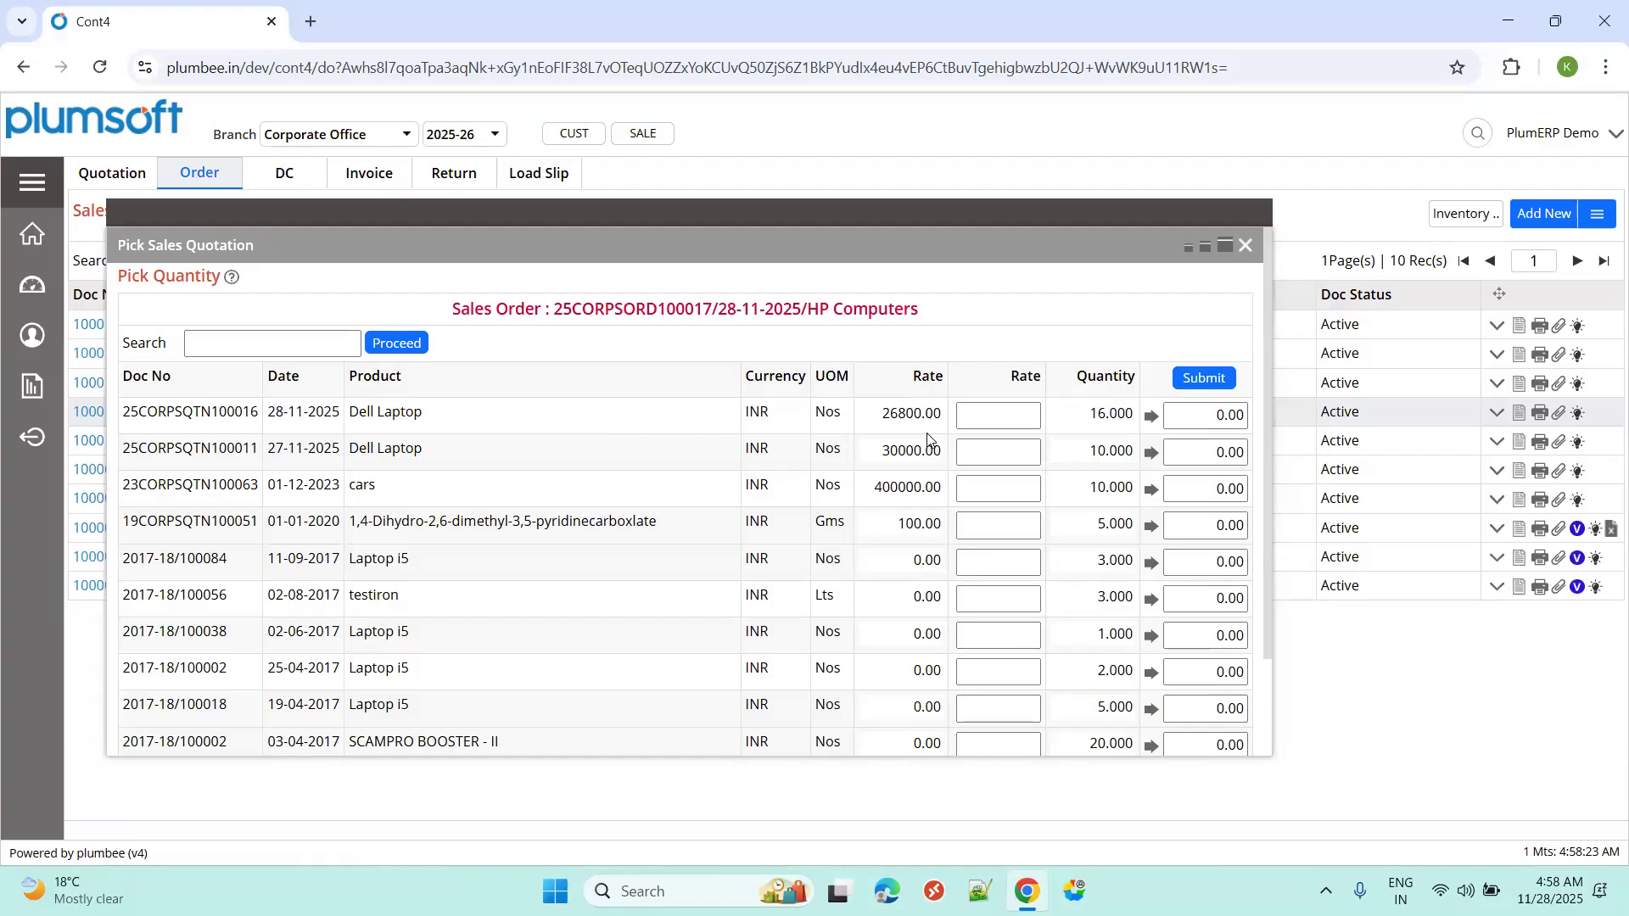
pyautogui.click(1105, 418)
pyautogui.click(1199, 416)
pyautogui.write('10')
pyautogui.click(1209, 382)
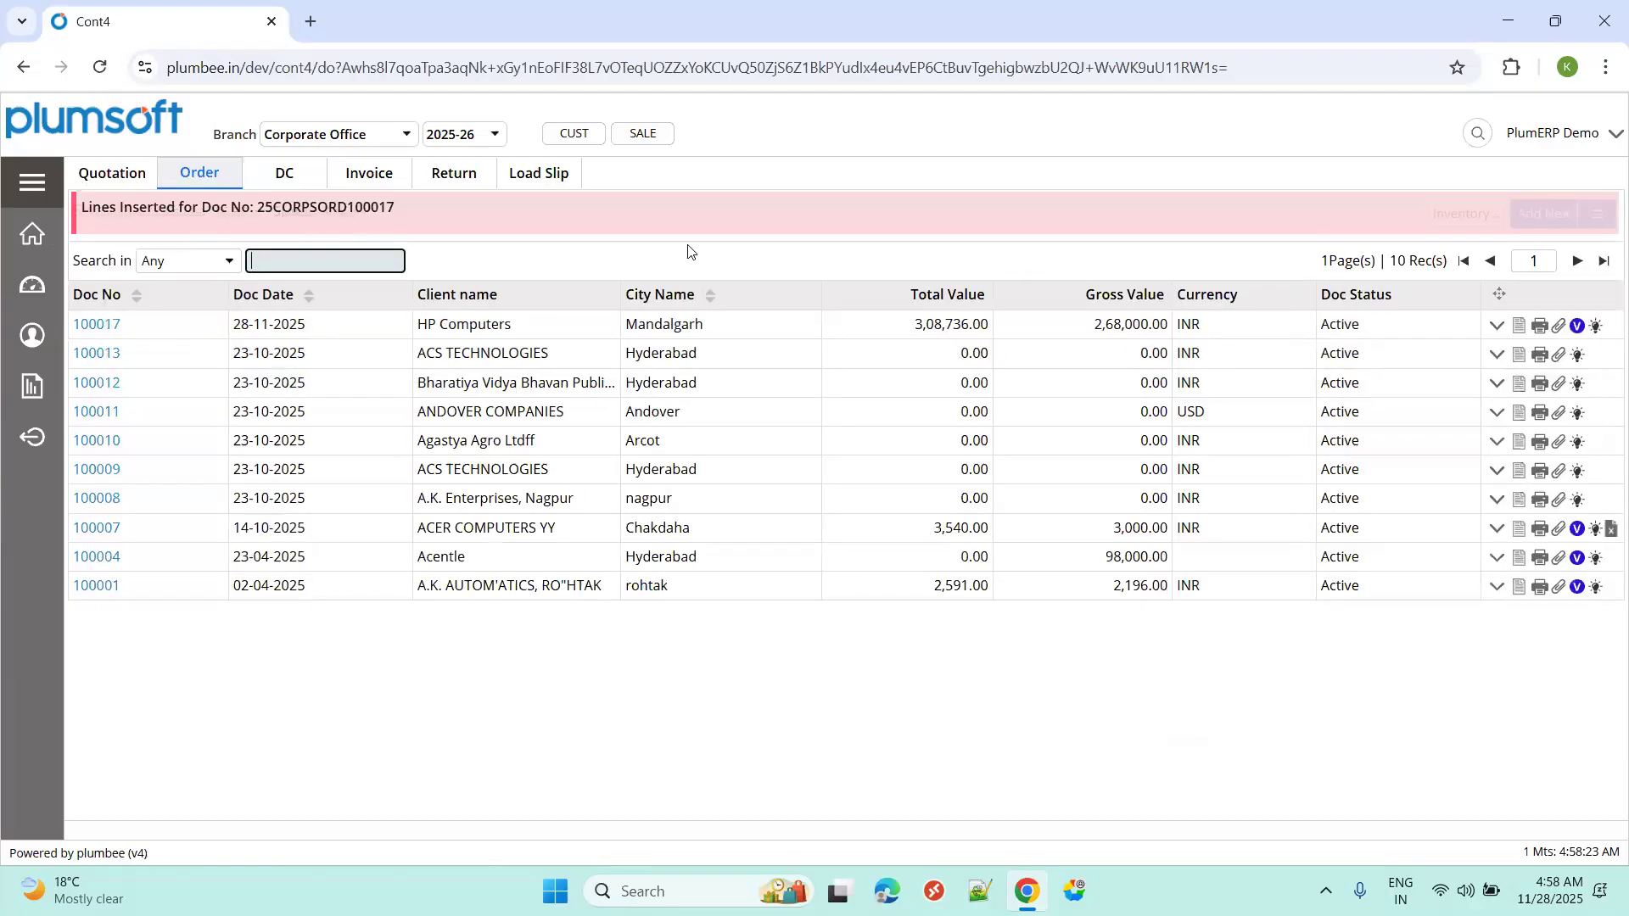
# Preview the Sales Order GST printout of order 100017, totalling INR 3,08,736.00, then close it.
pyautogui.click(1540, 326)
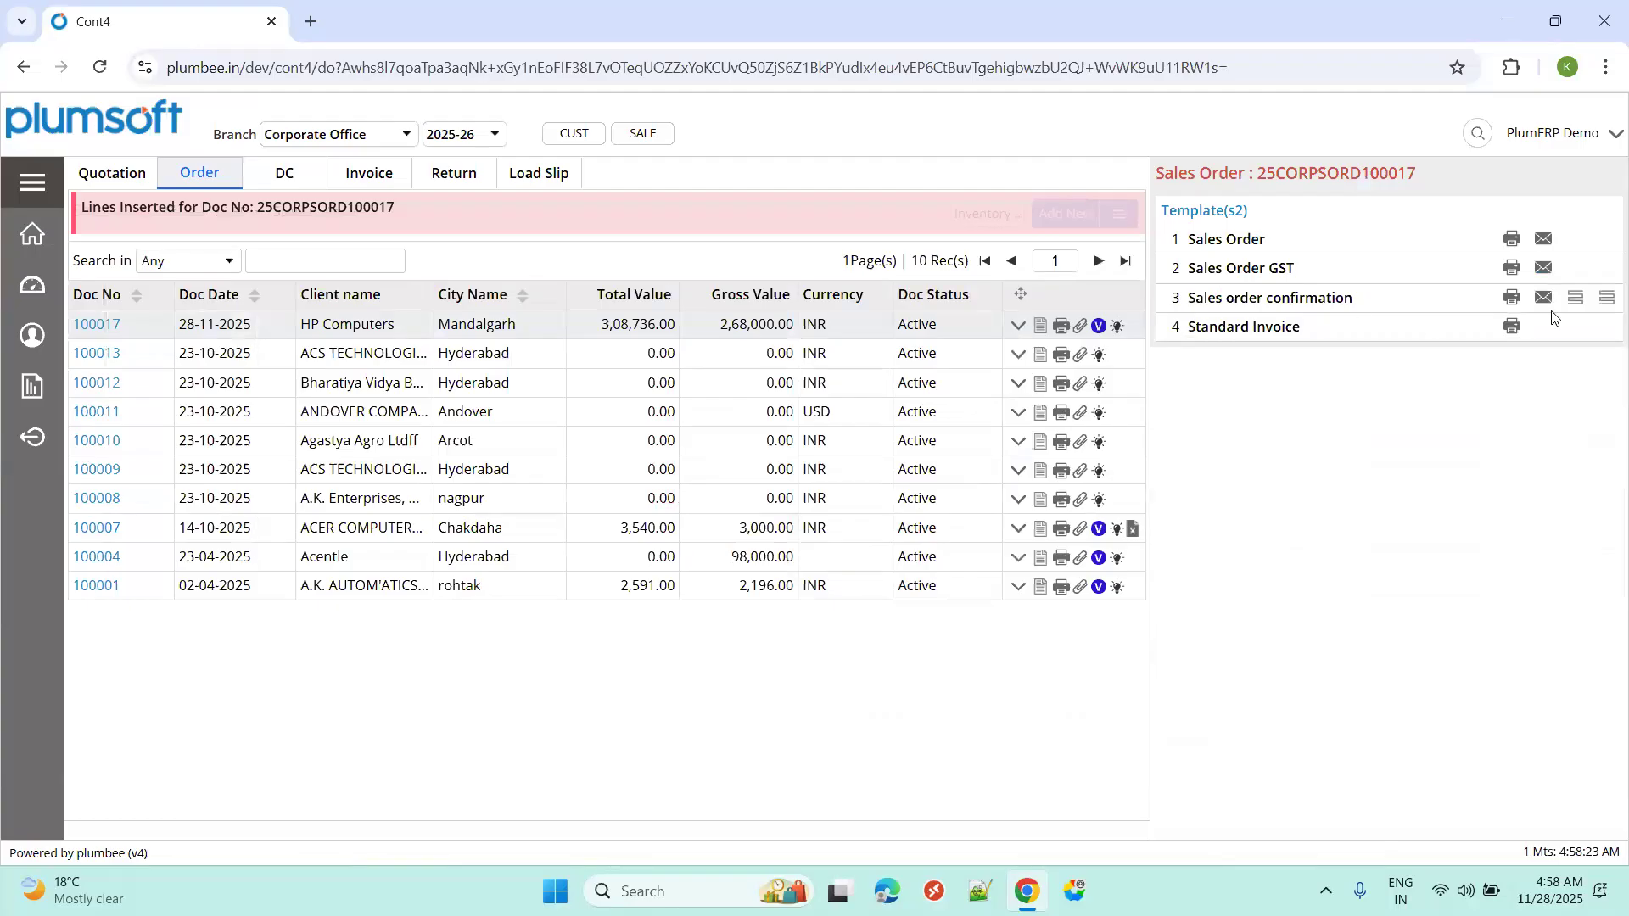
pyautogui.click(1512, 268)
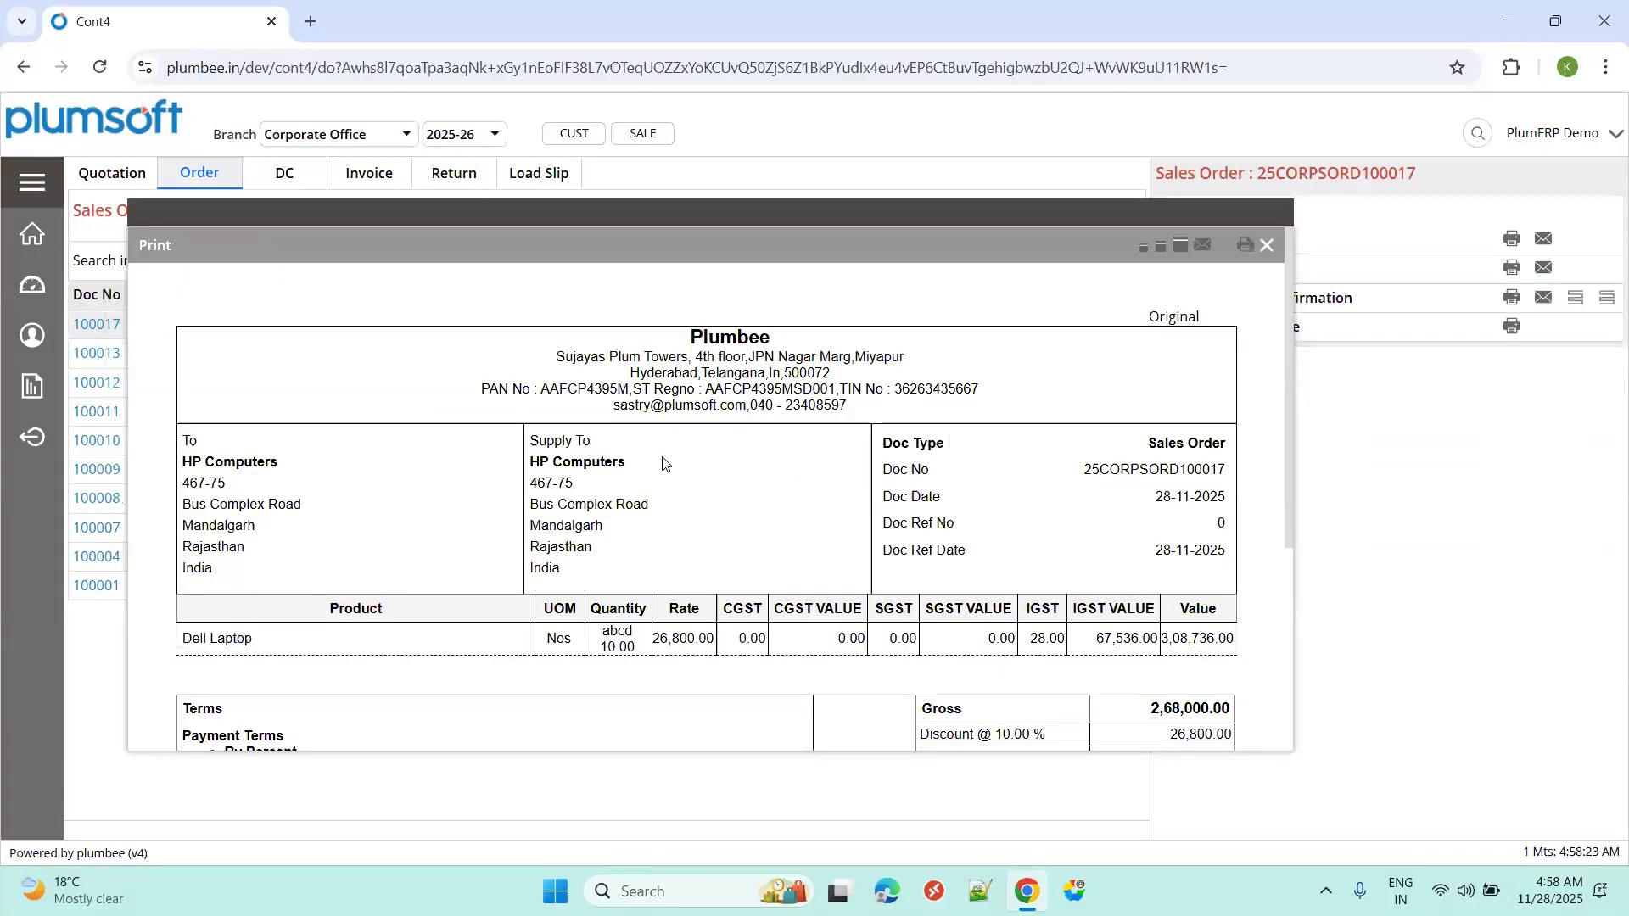
pyautogui.scroll(-3, 665, 552)
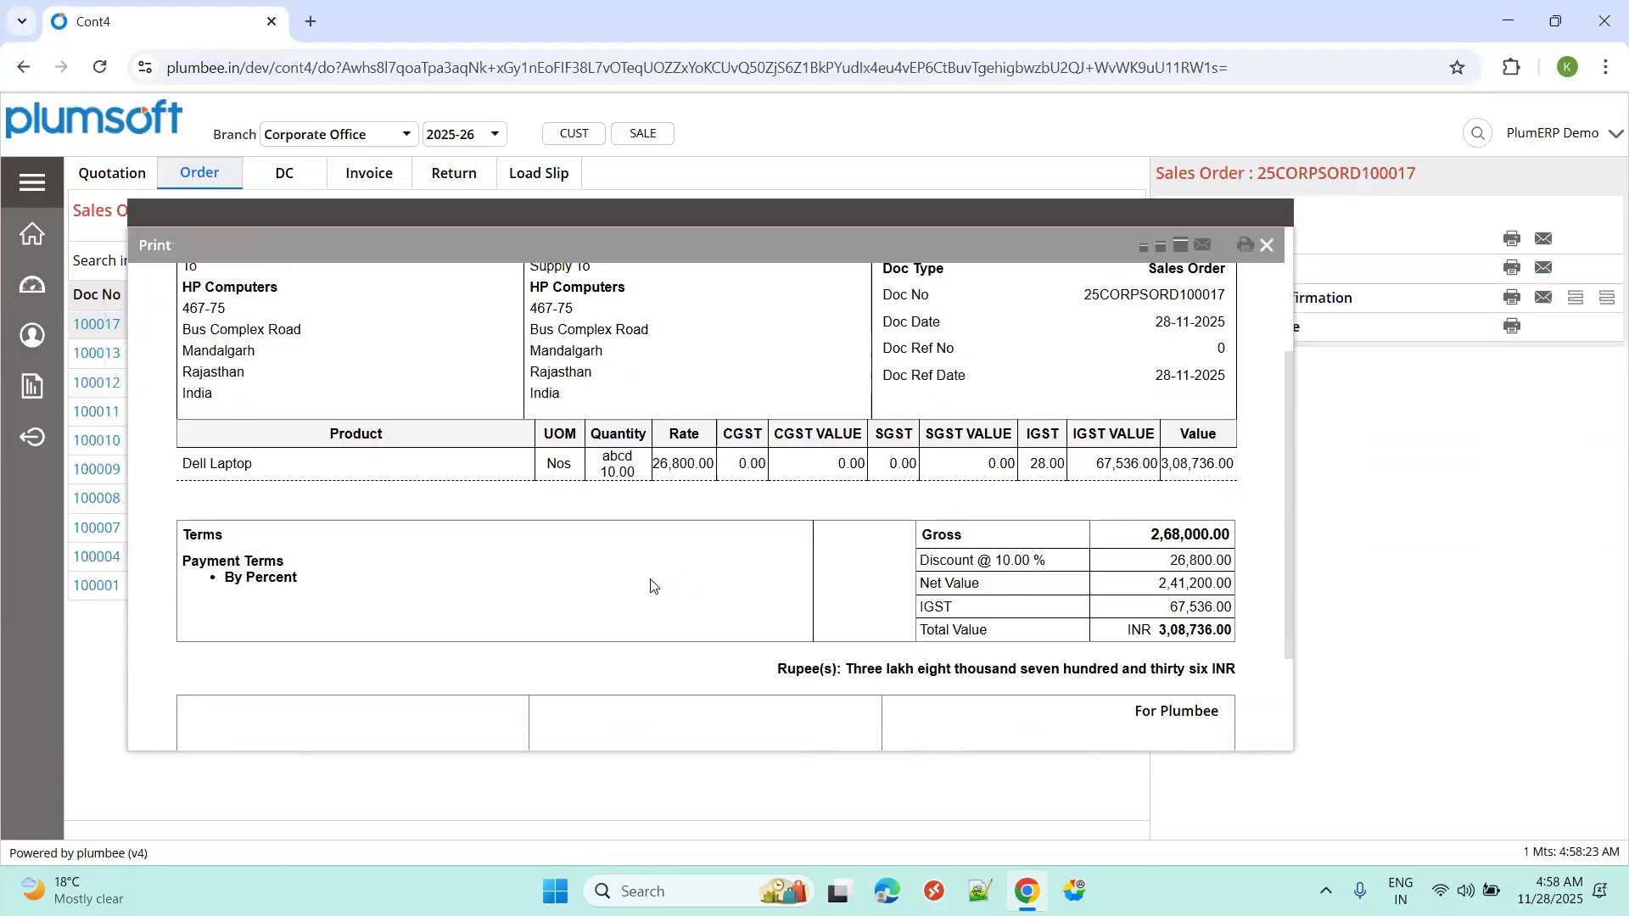
pyautogui.scroll(-2, 1044, 582)
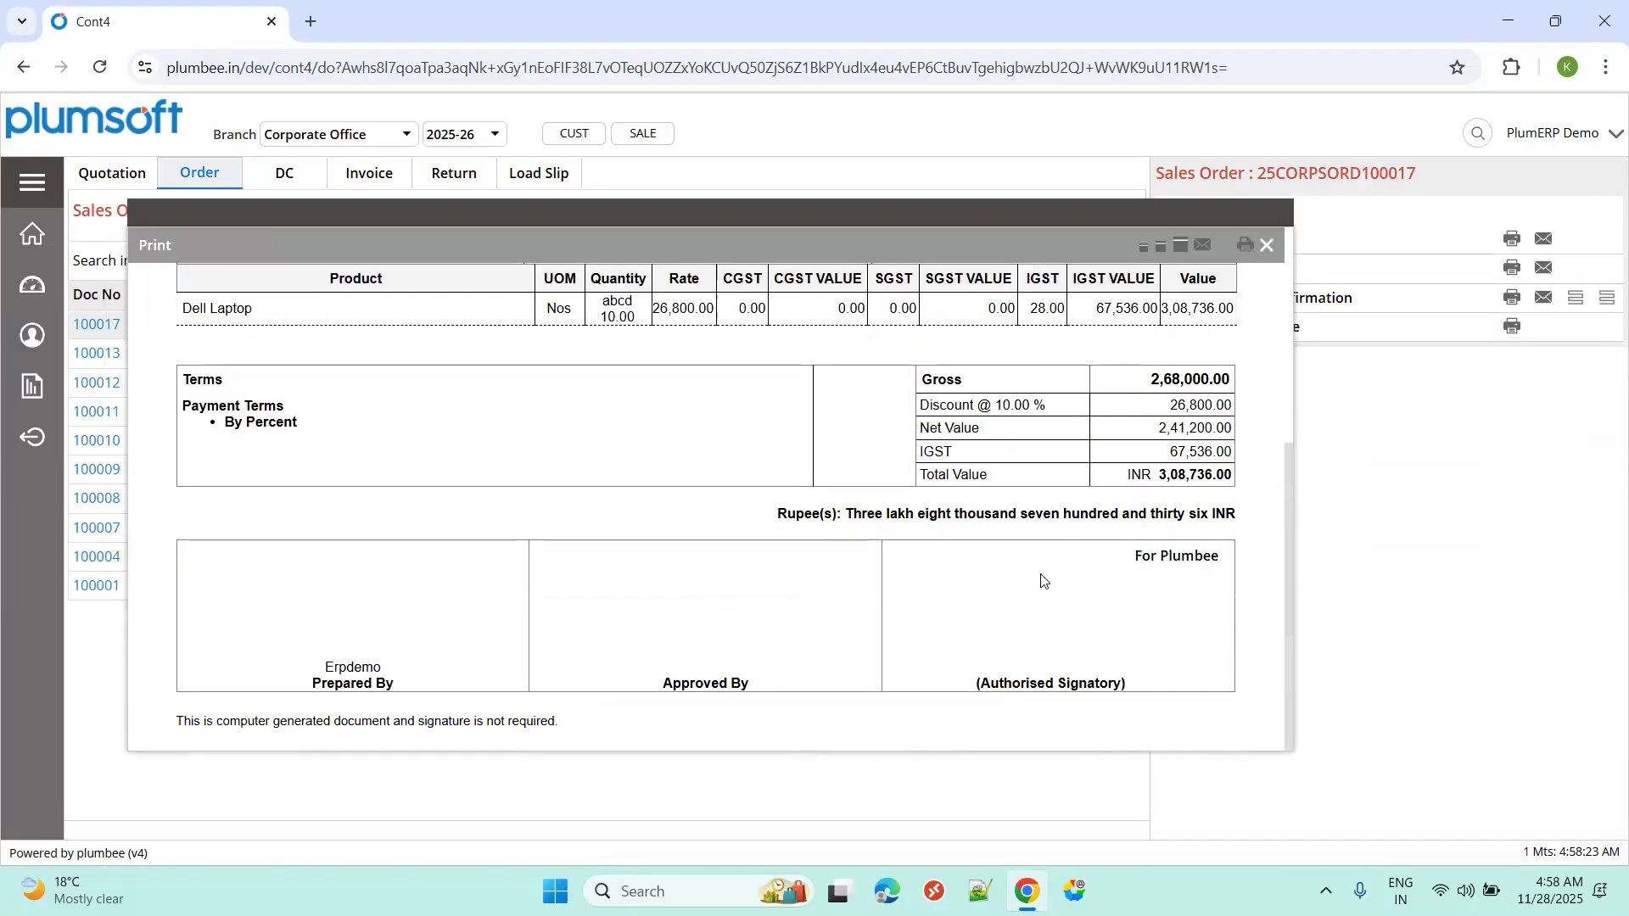
pyautogui.scroll(5, 1209, 345)
pyautogui.click(1266, 246)
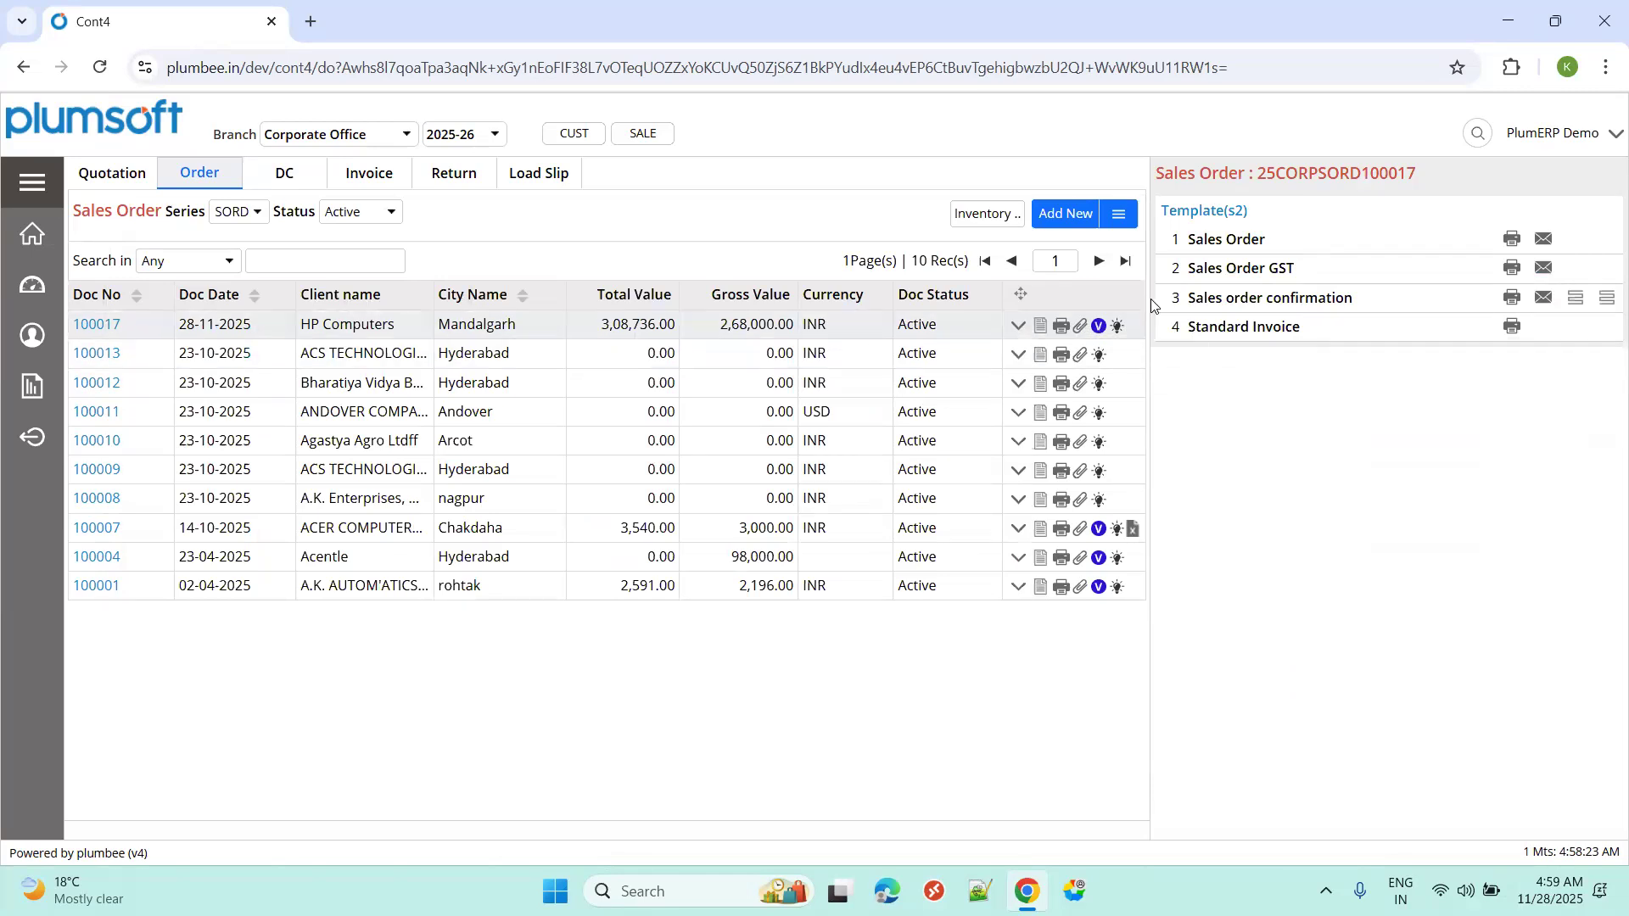
# Verify sales order 100017 with the note 'verification'.
pyautogui.click(1098, 327)
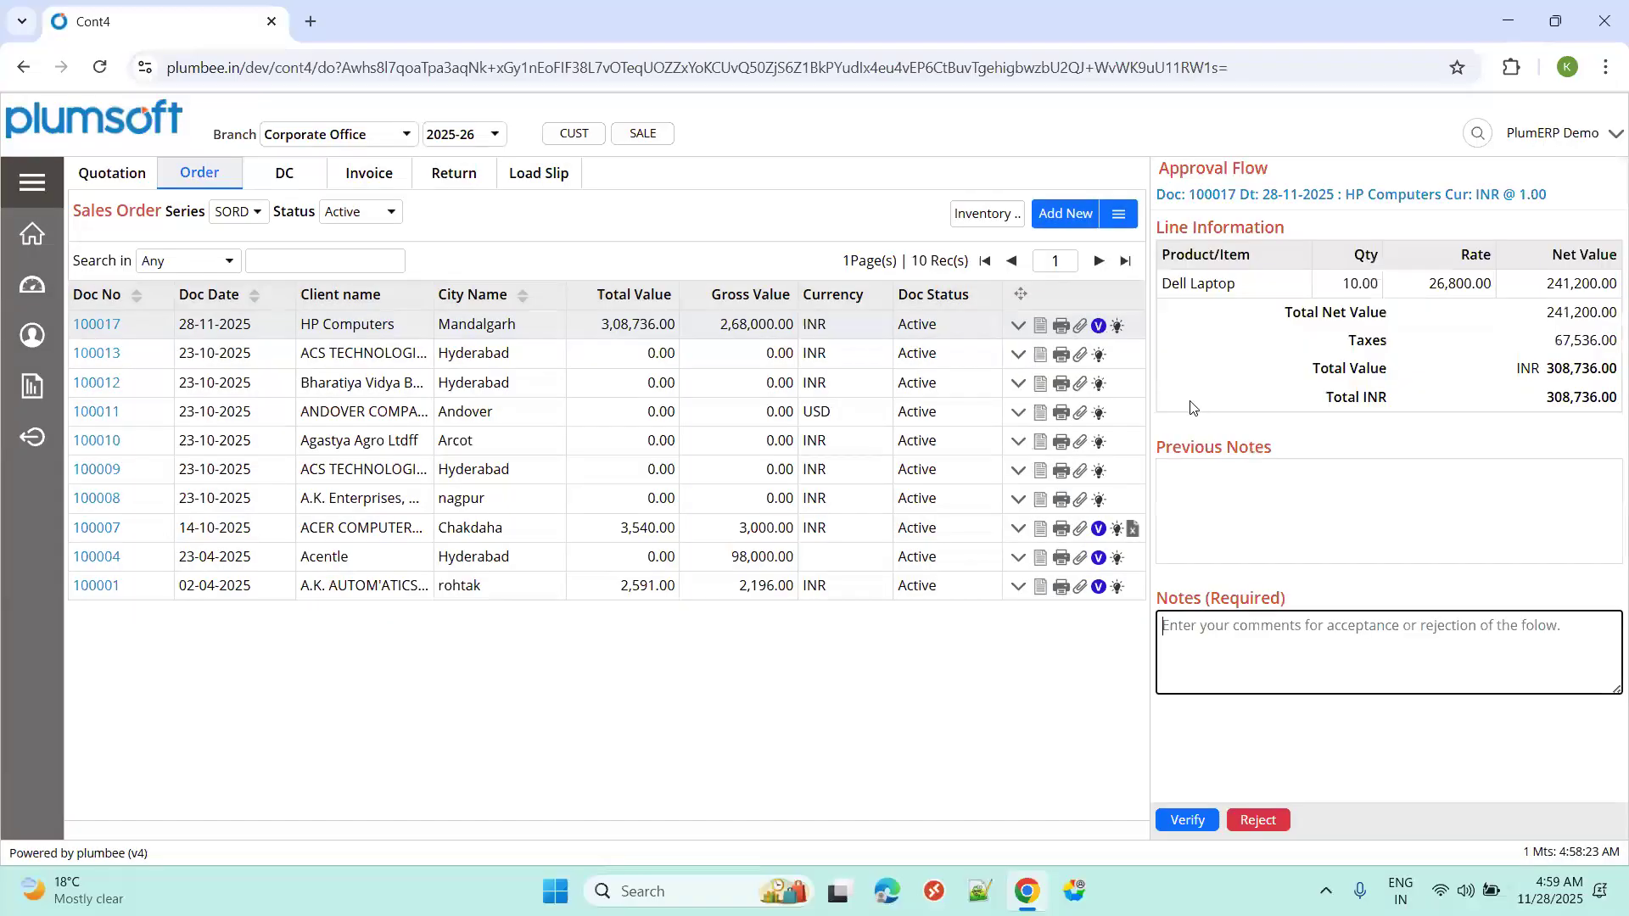
pyautogui.write('ver')
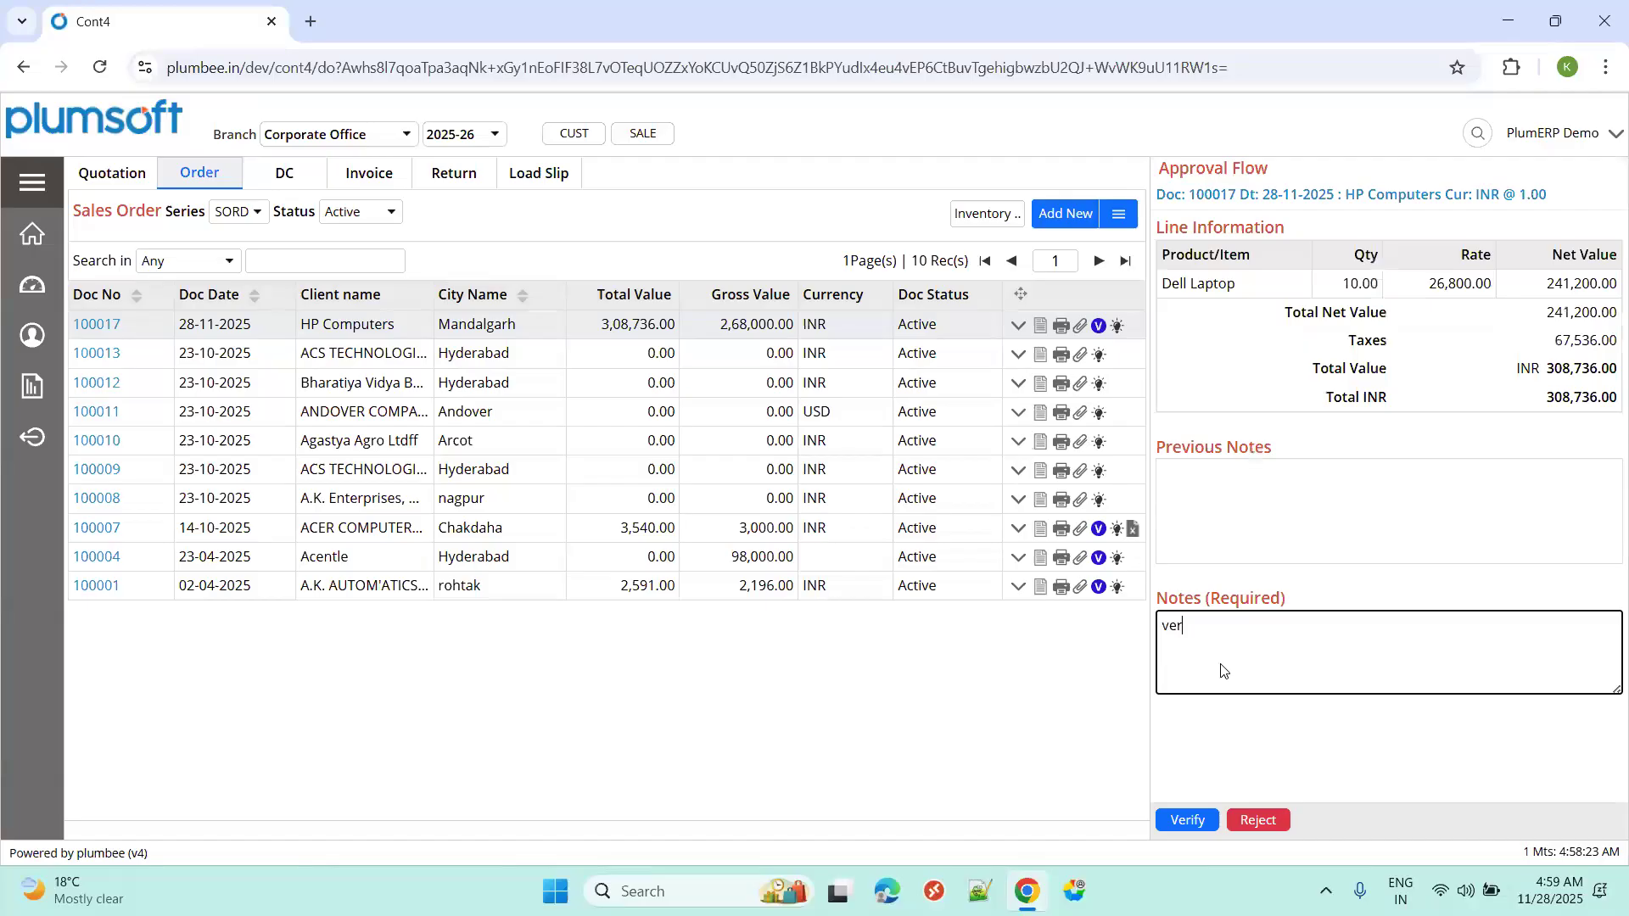
pyautogui.write('ification')
pyautogui.click(1187, 820)
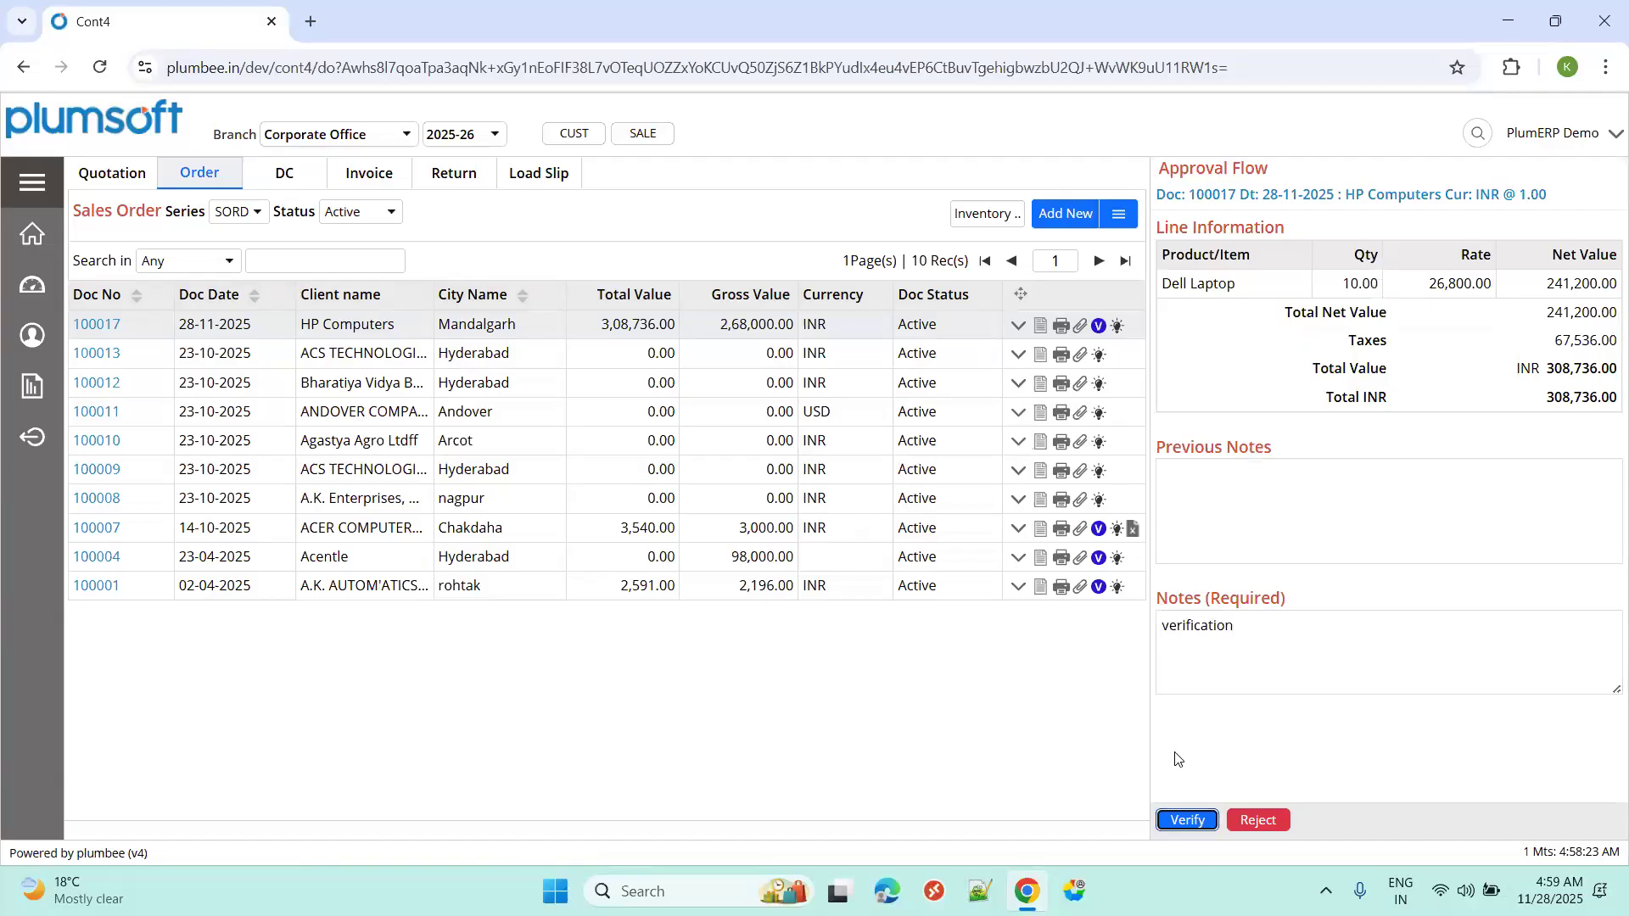
# Filter orders to Verified and approve order 100017 with the note 'Approval'.
pyautogui.click(374, 219)
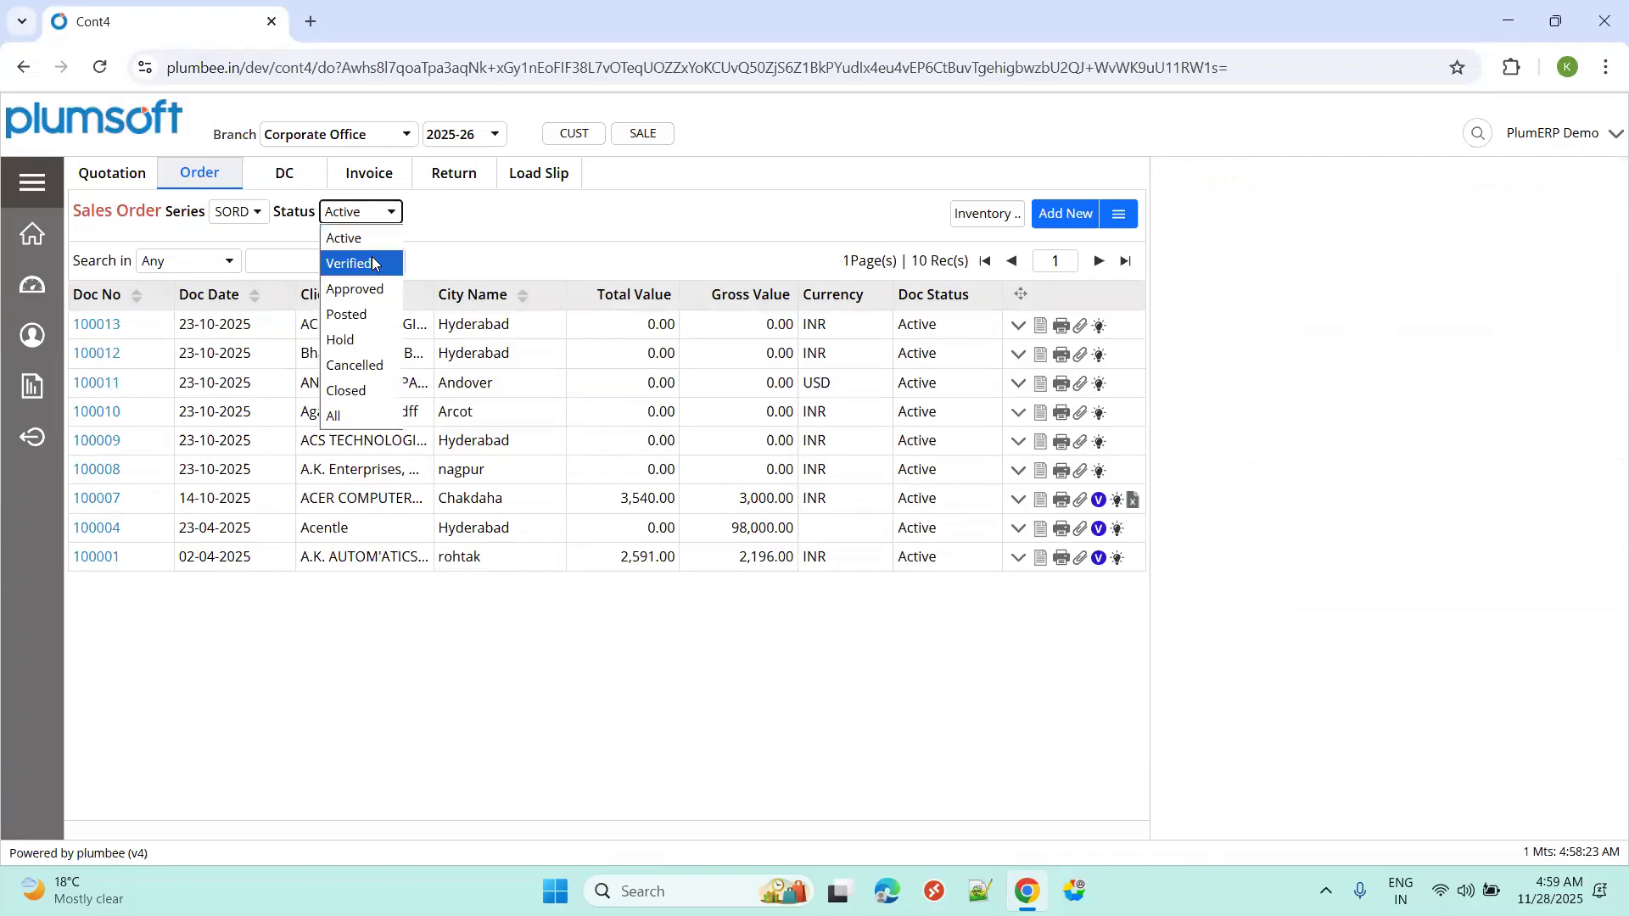
pyautogui.click(365, 259)
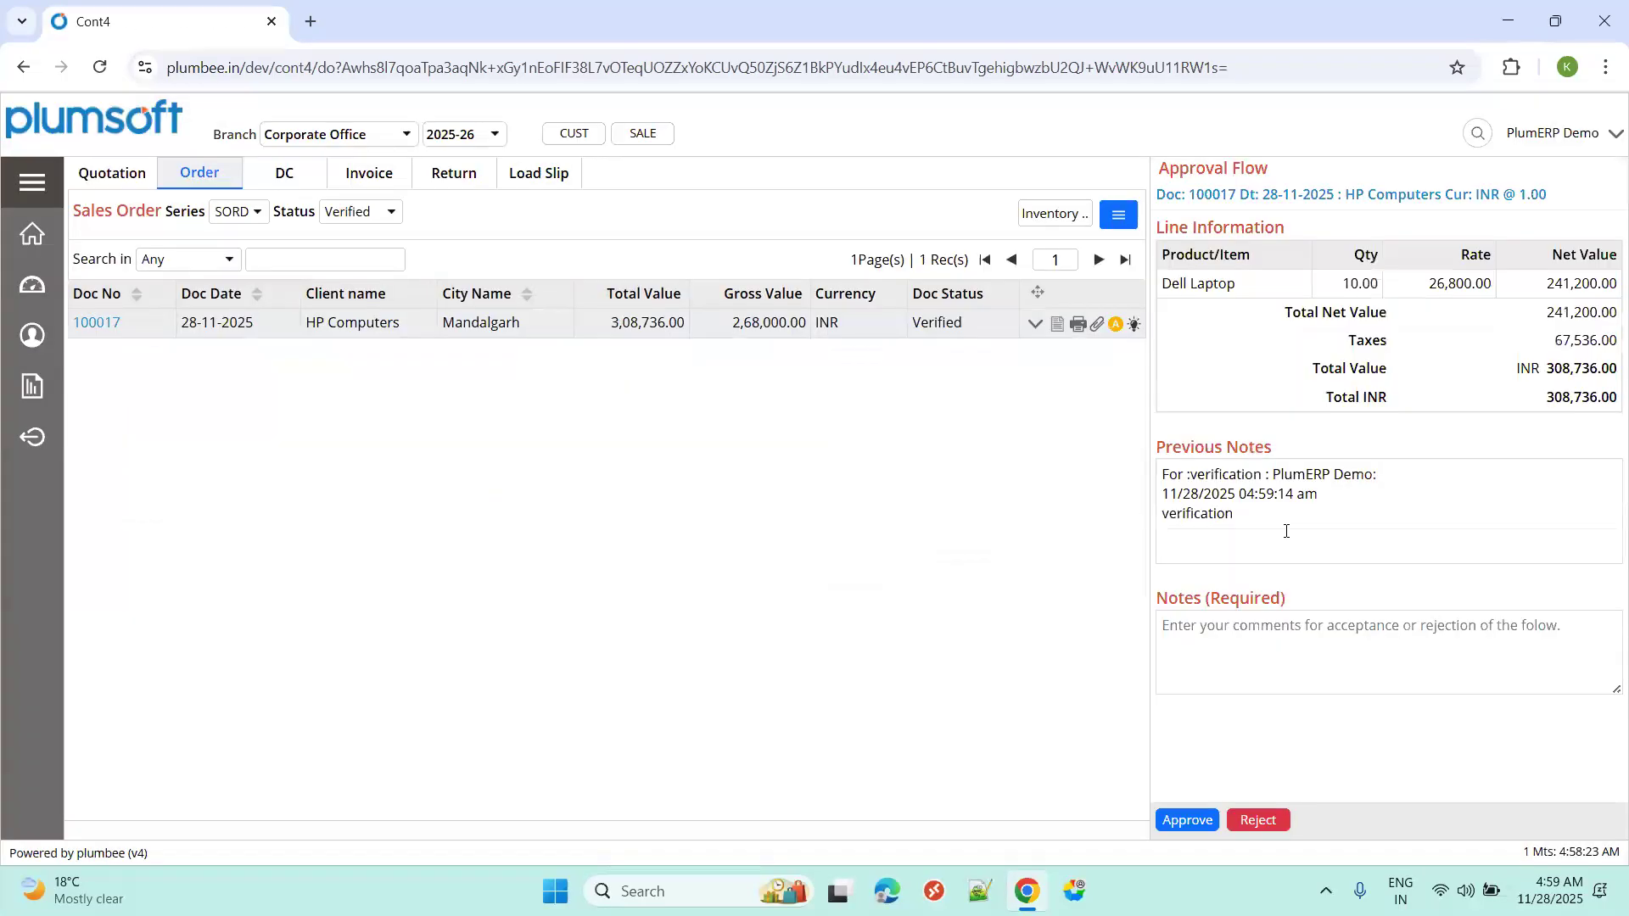
pyautogui.click(1217, 665)
pyautogui.write('Approval')
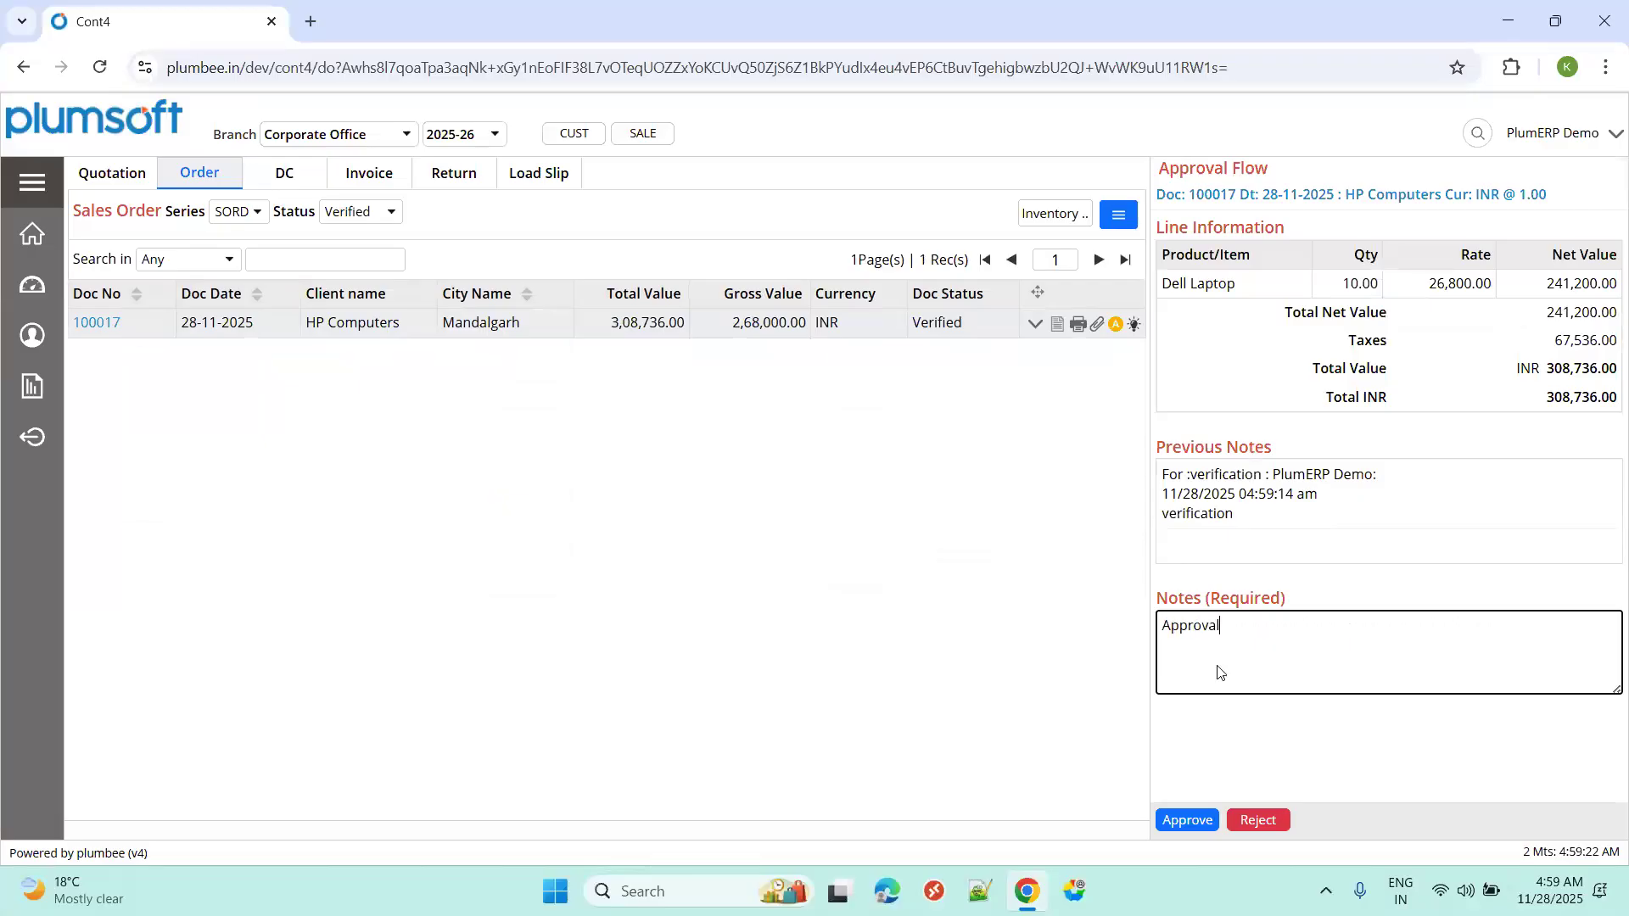
pyautogui.click(1169, 818)
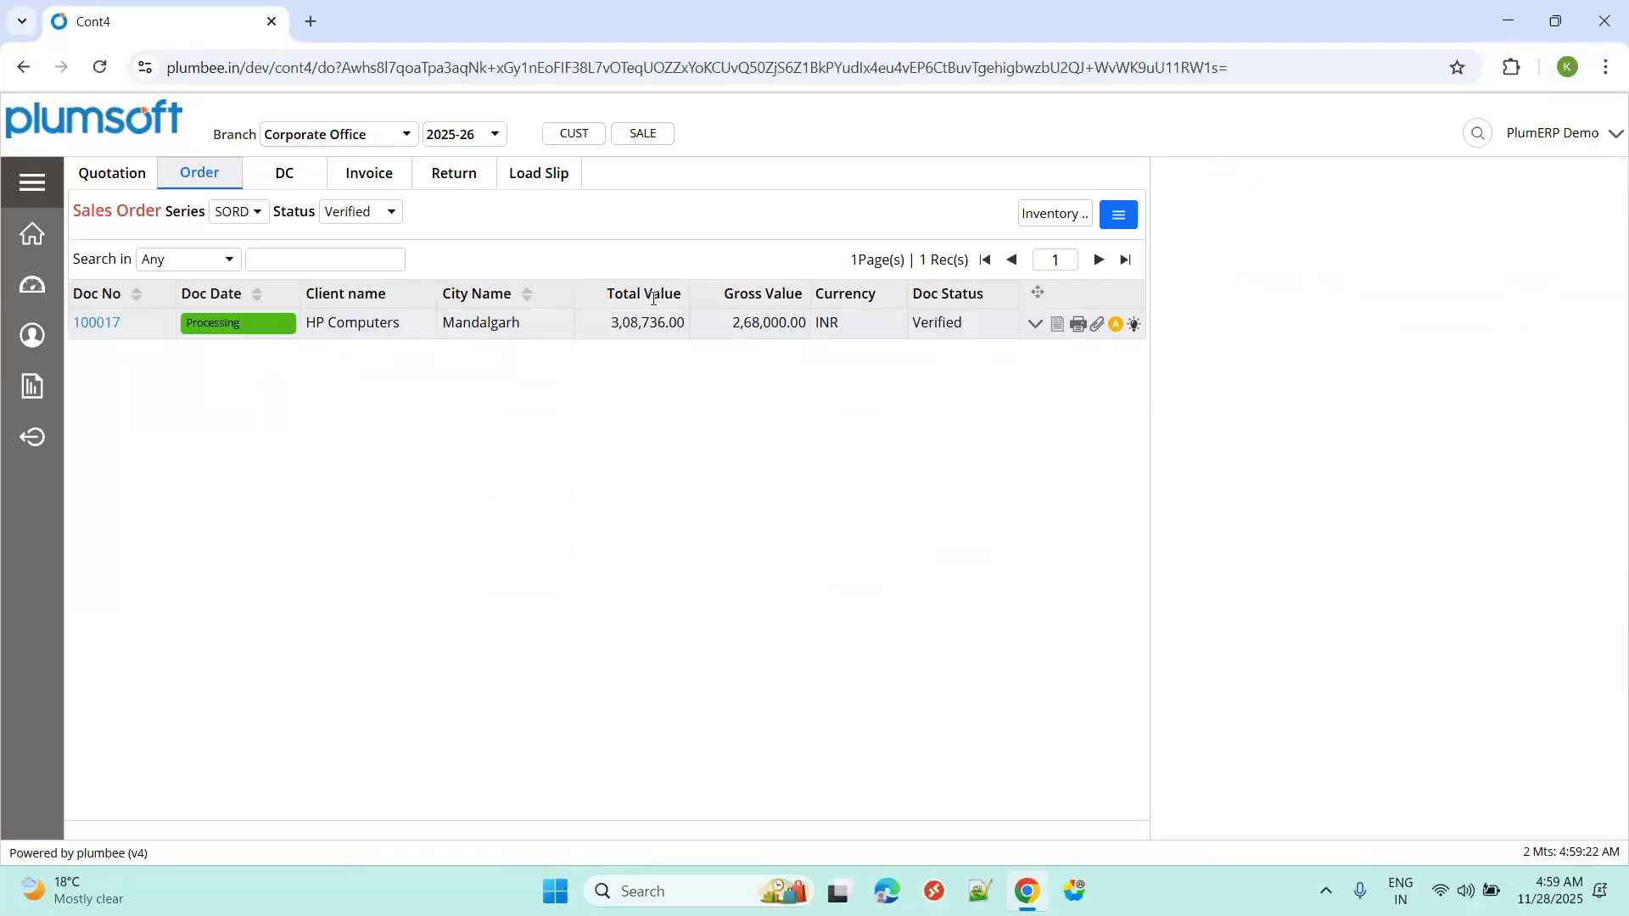
# Filter to Approved orders and post sales order 25CORPSORD100017 with the note "post".
pyautogui.click(360, 211)
pyautogui.click(360, 286)
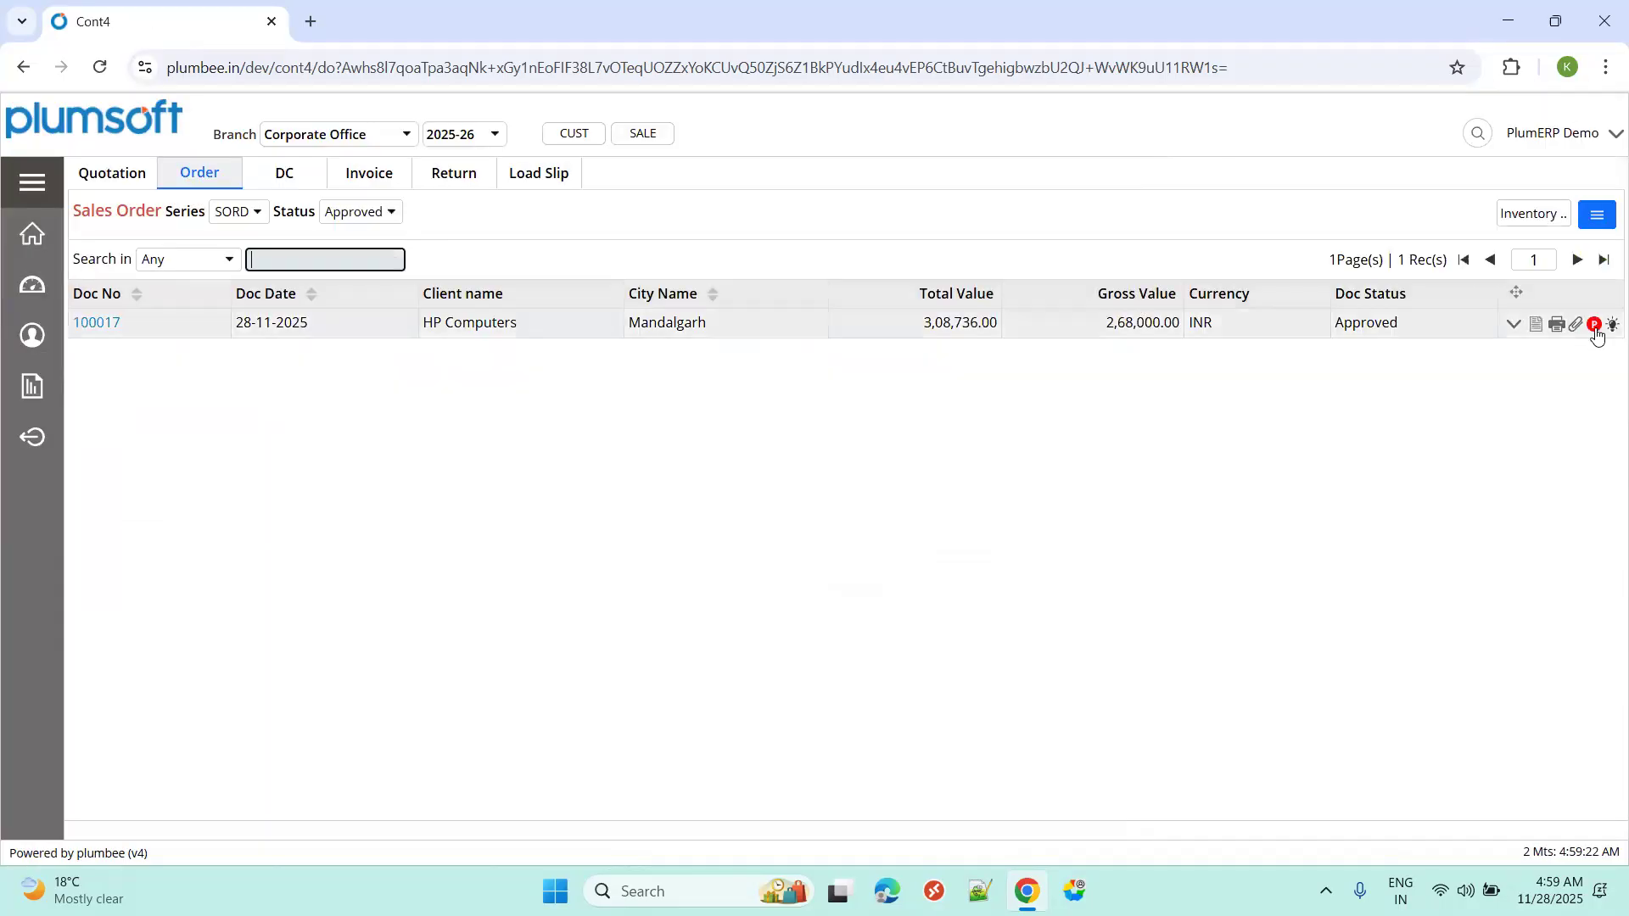
pyautogui.click(1594, 326)
pyautogui.click(1256, 603)
pyautogui.write('post')
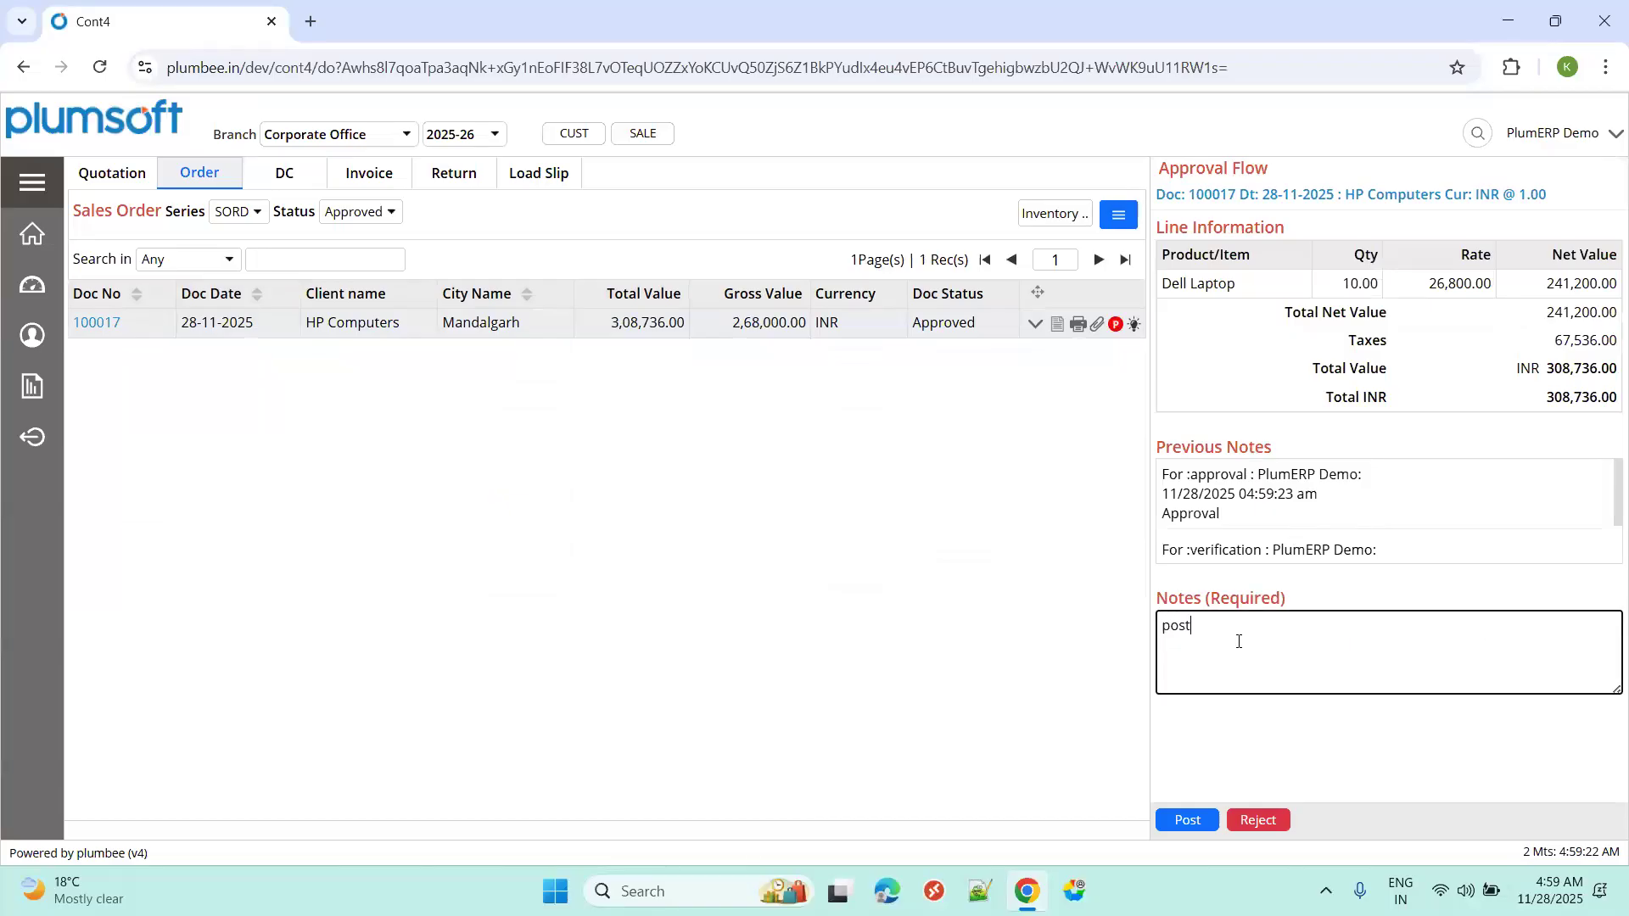
pyautogui.click(1188, 823)
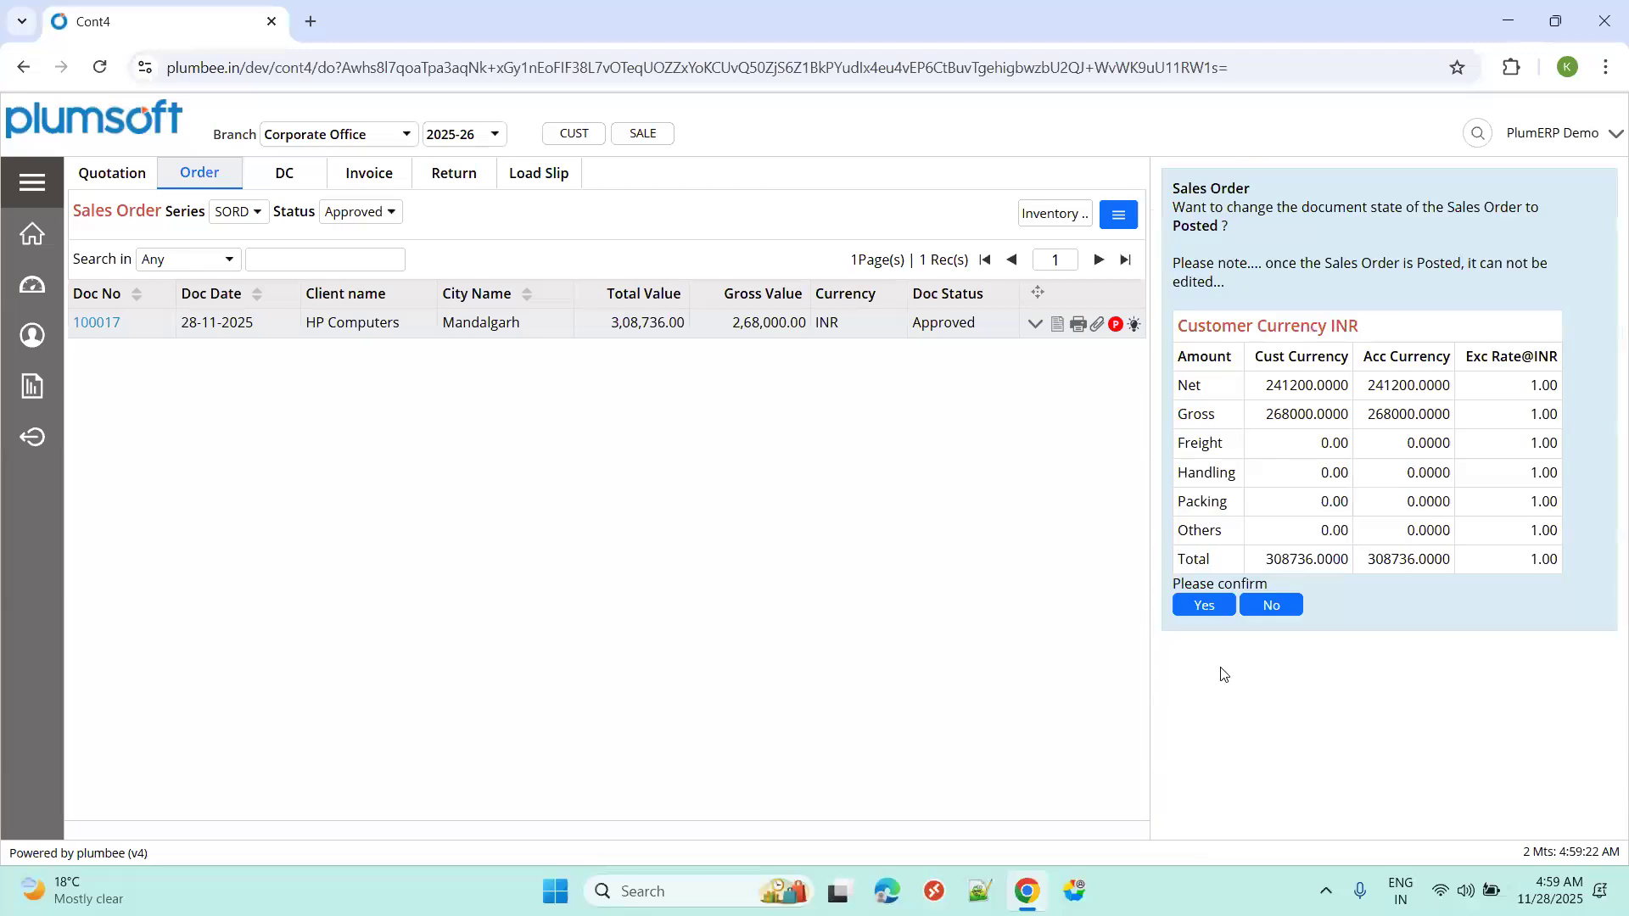
pyautogui.click(1205, 605)
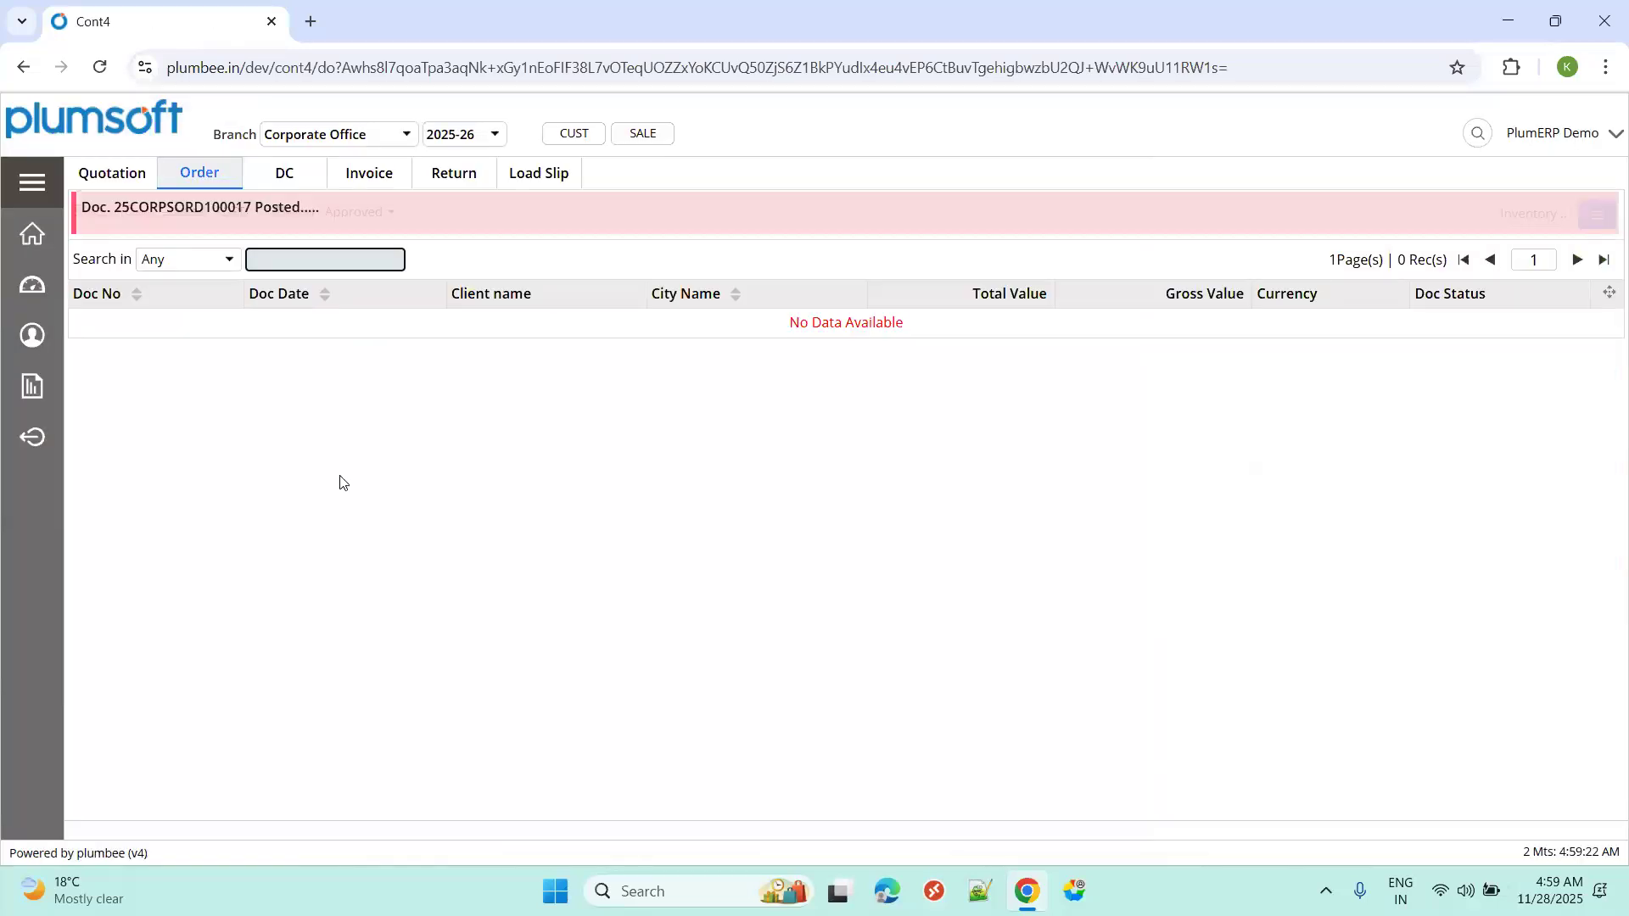
# Confirm order 100017 is listed under Posted sales orders, then check delivery challans and the invoice list.
pyautogui.click(217, 175)
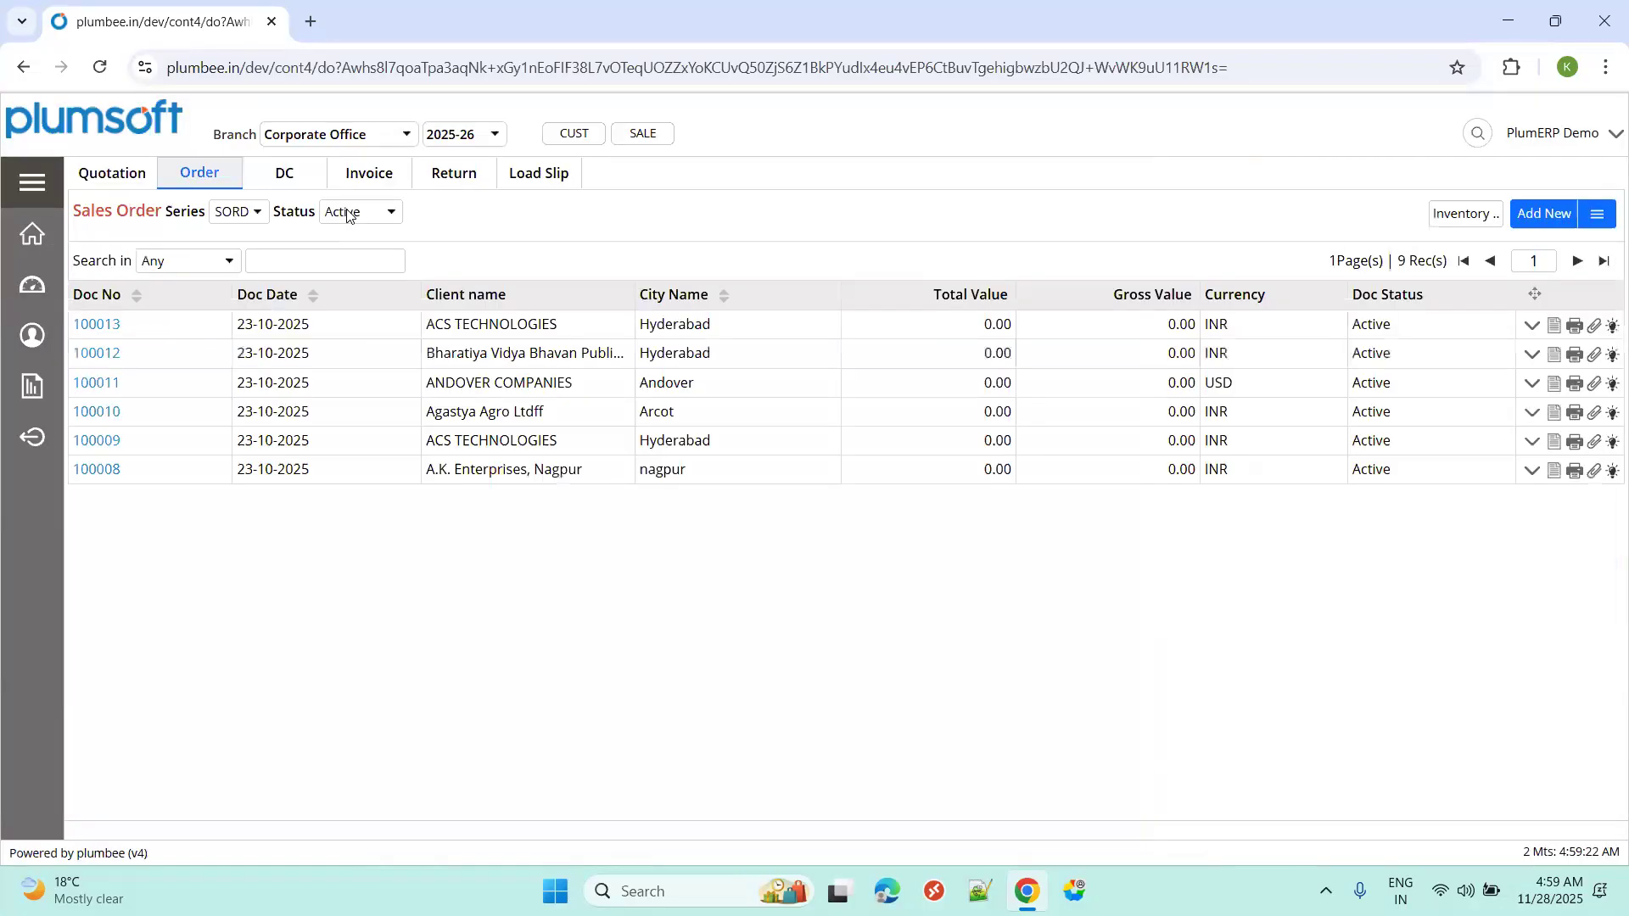
pyautogui.click(356, 214)
pyautogui.click(349, 312)
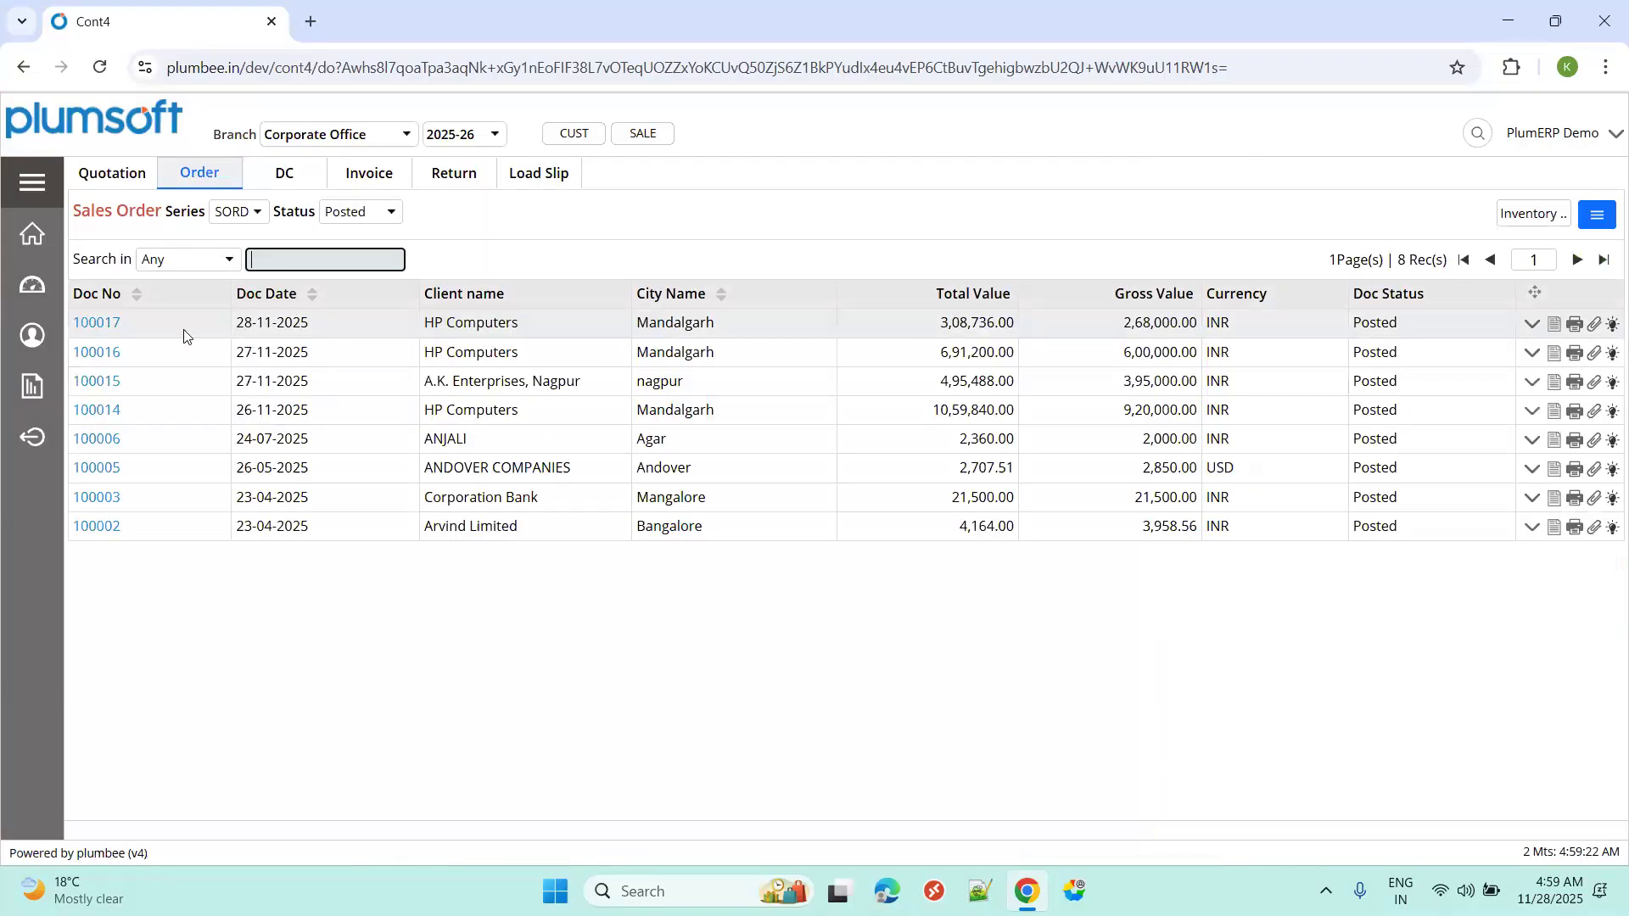
pyautogui.click(110, 322)
pyautogui.click(1511, 254)
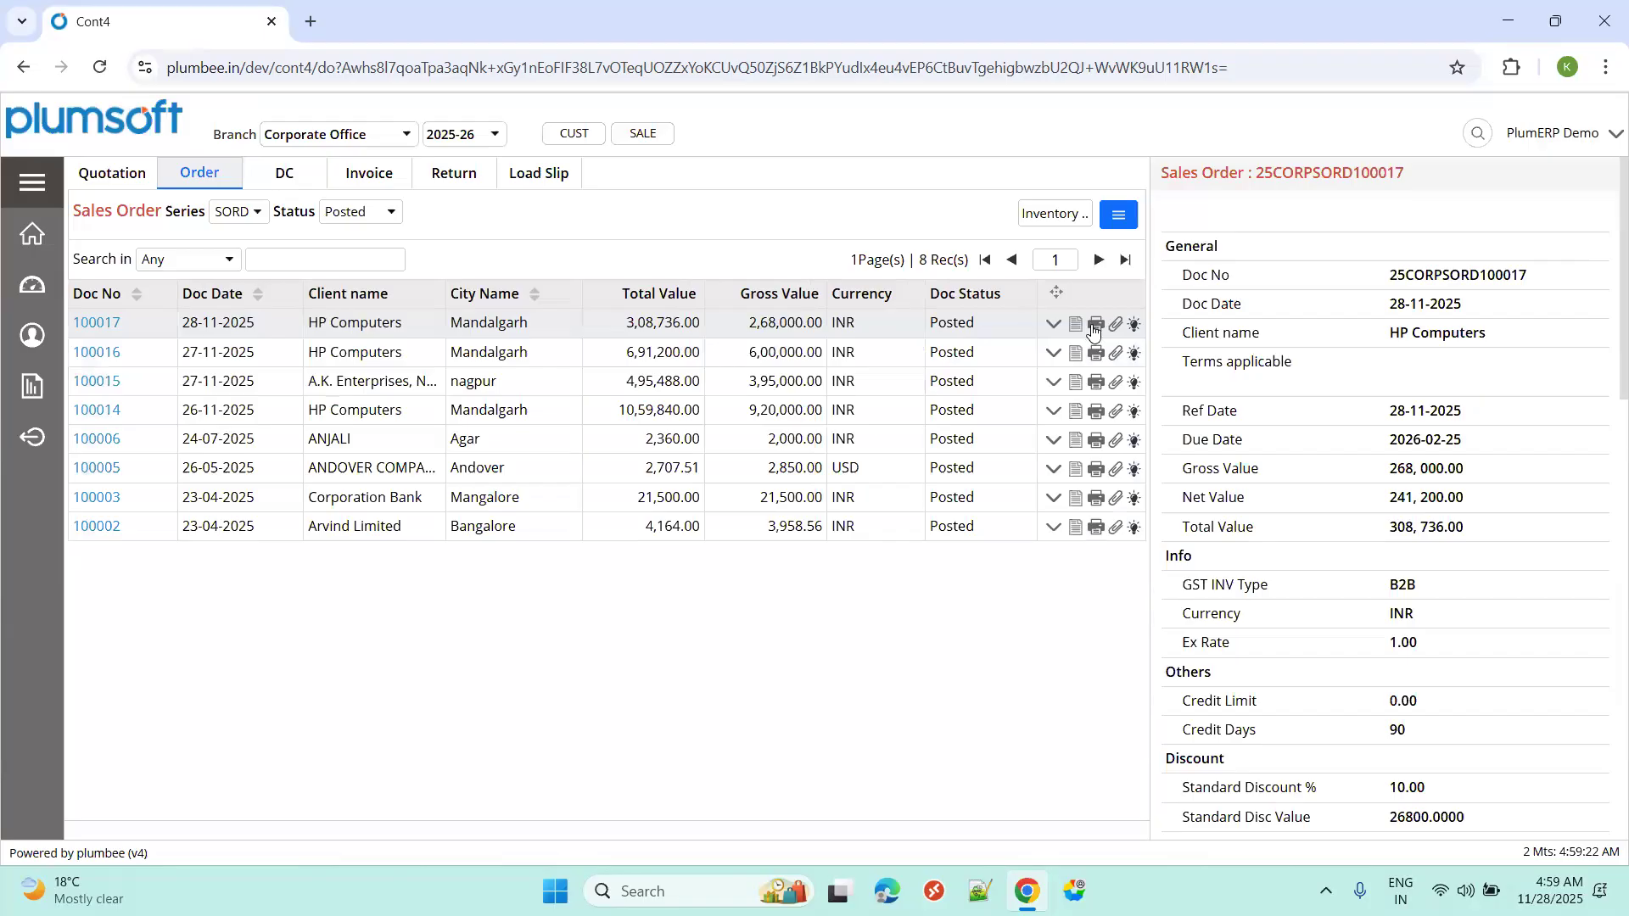
pyautogui.click(284, 175)
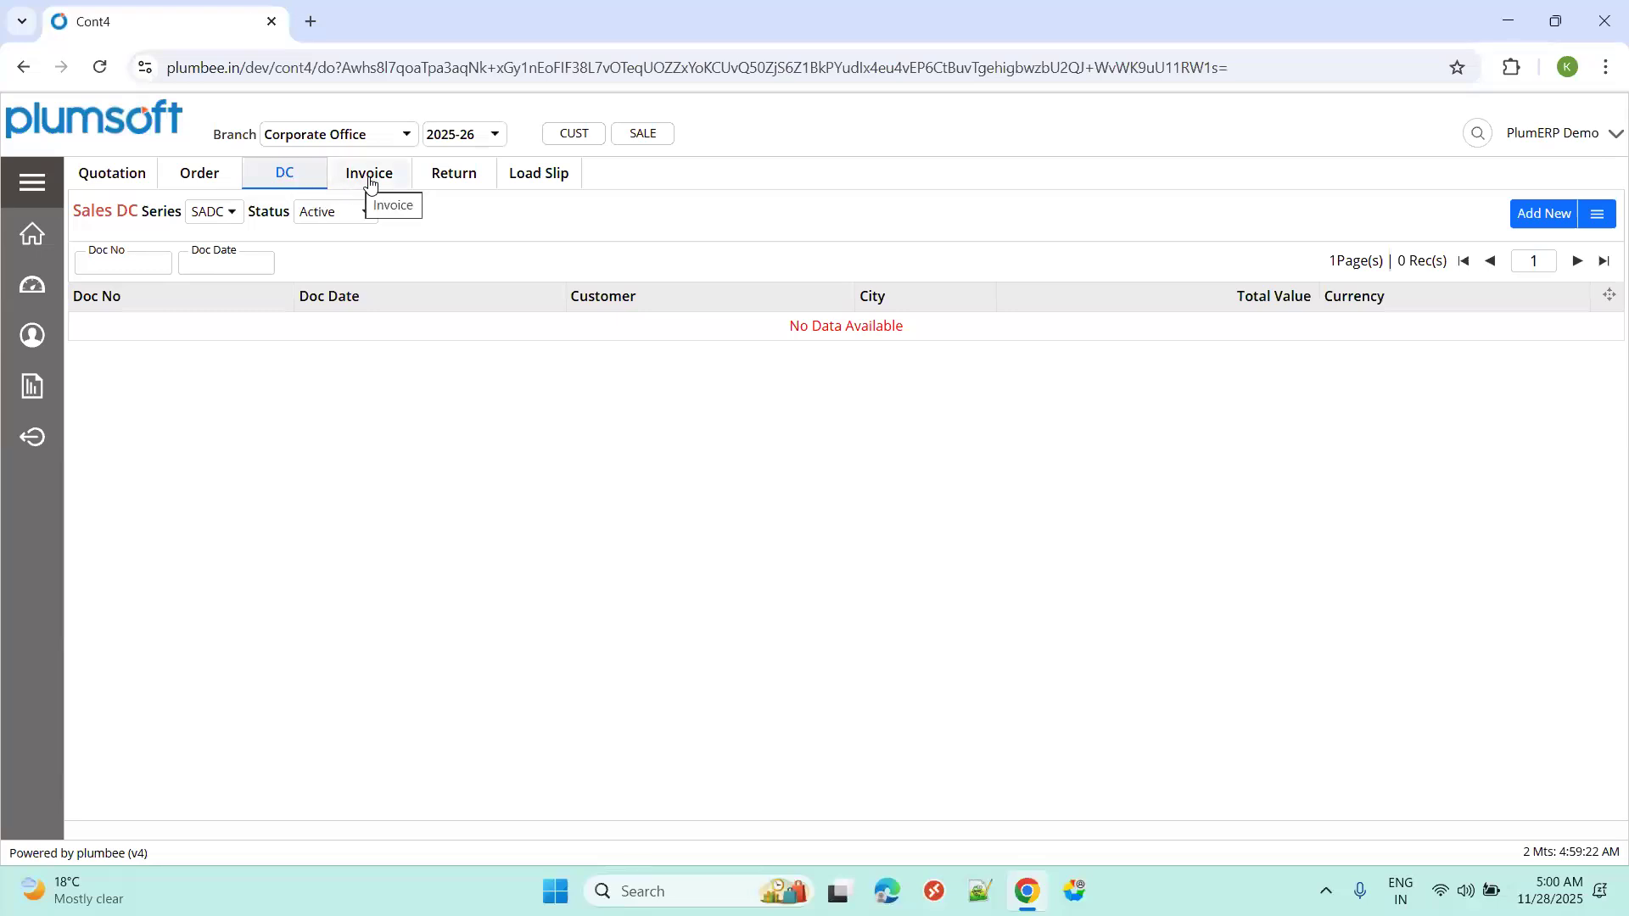
pyautogui.click(370, 179)
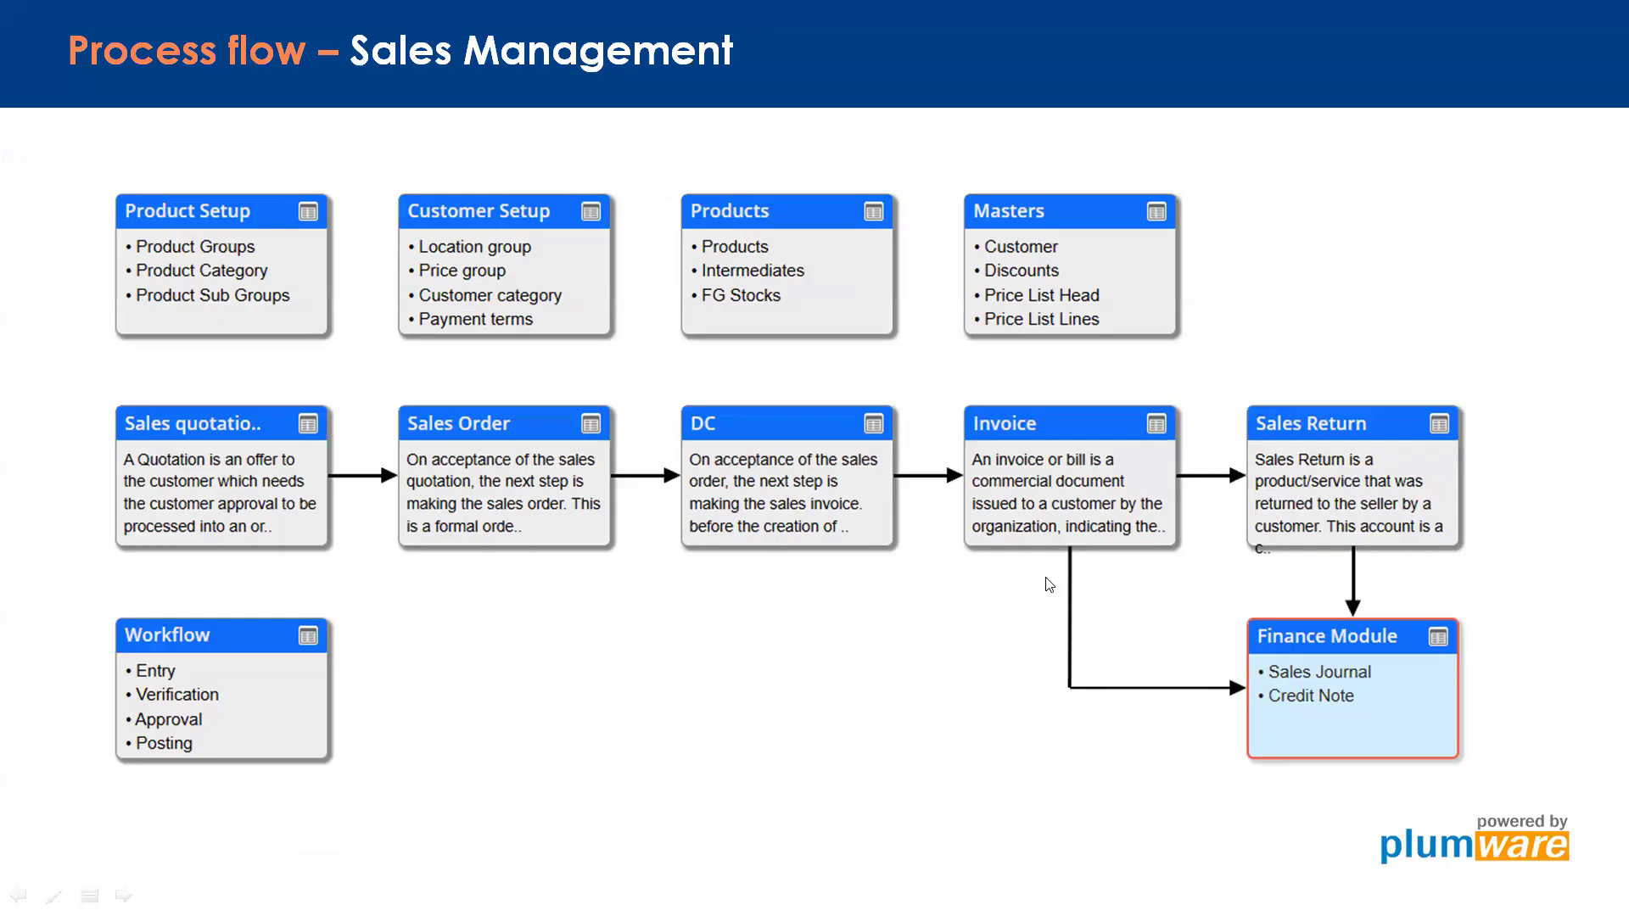
pyautogui.press('ctrl+super+Left')
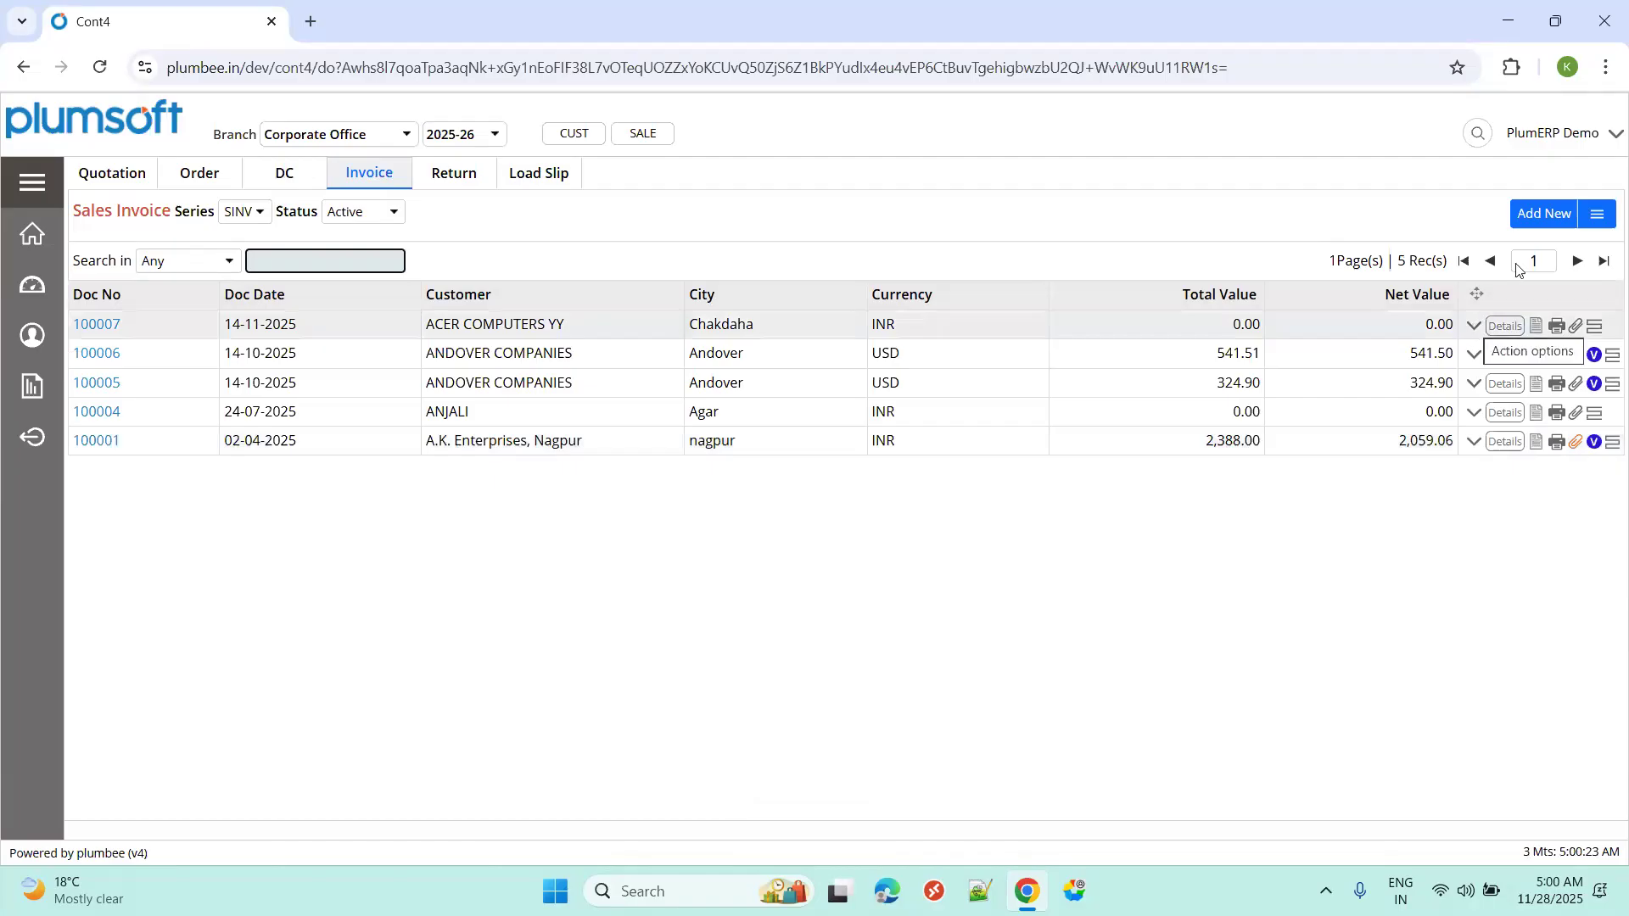
# Start a new sales invoice for customer HP Computers, dismissing the credit-limit alert.
pyautogui.click(1539, 215)
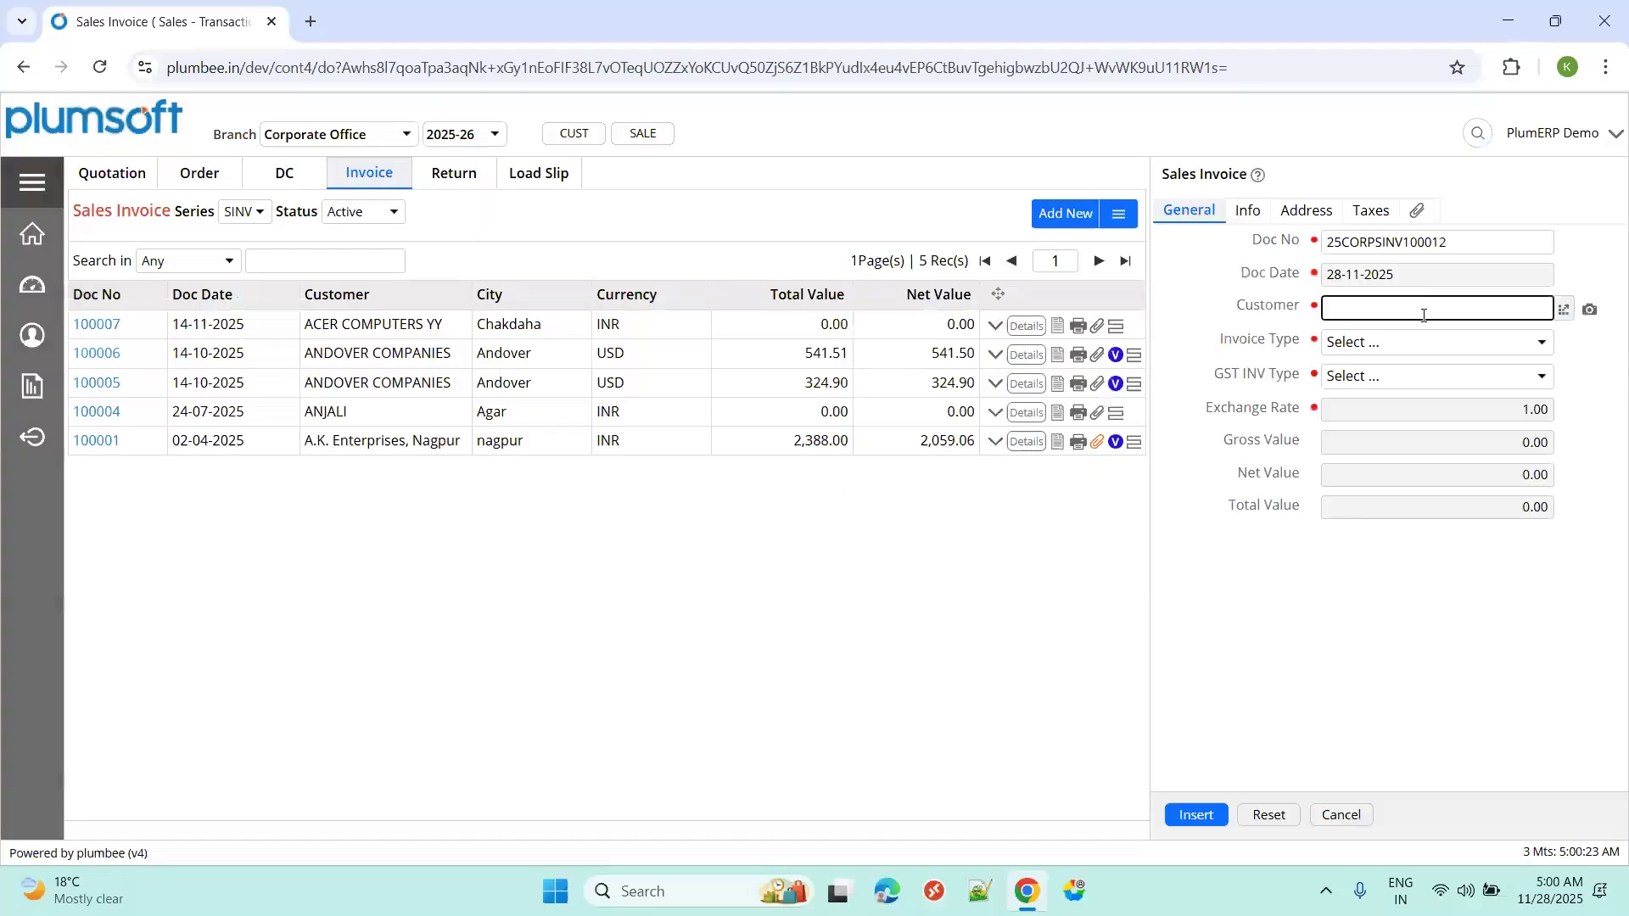
pyautogui.click(1562, 312)
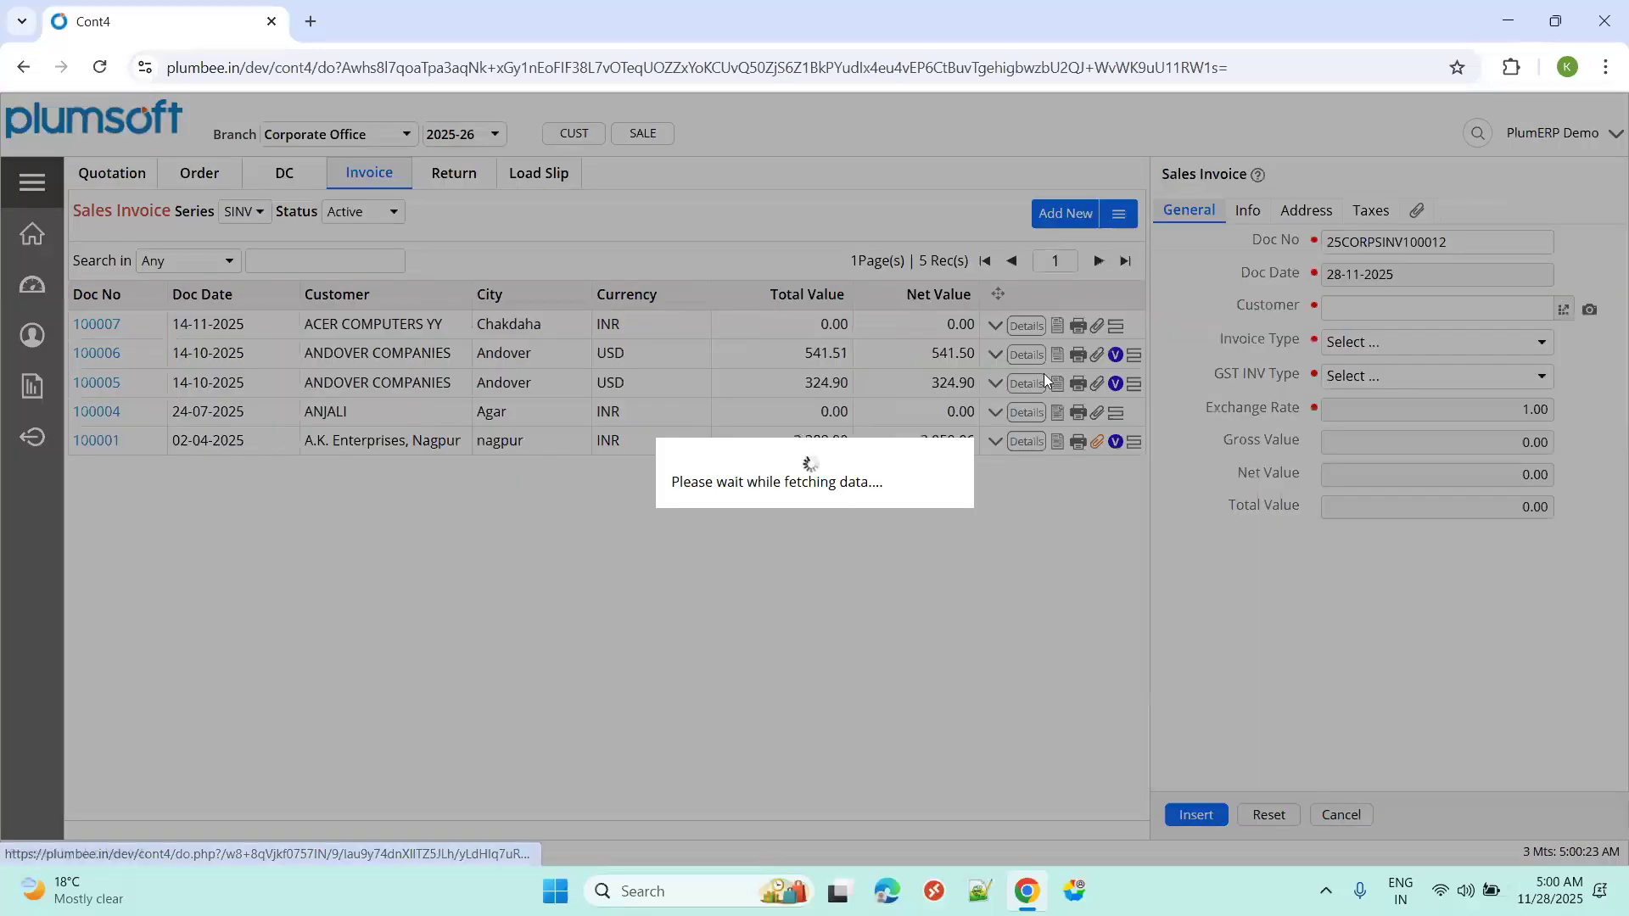
pyautogui.write('hp com')
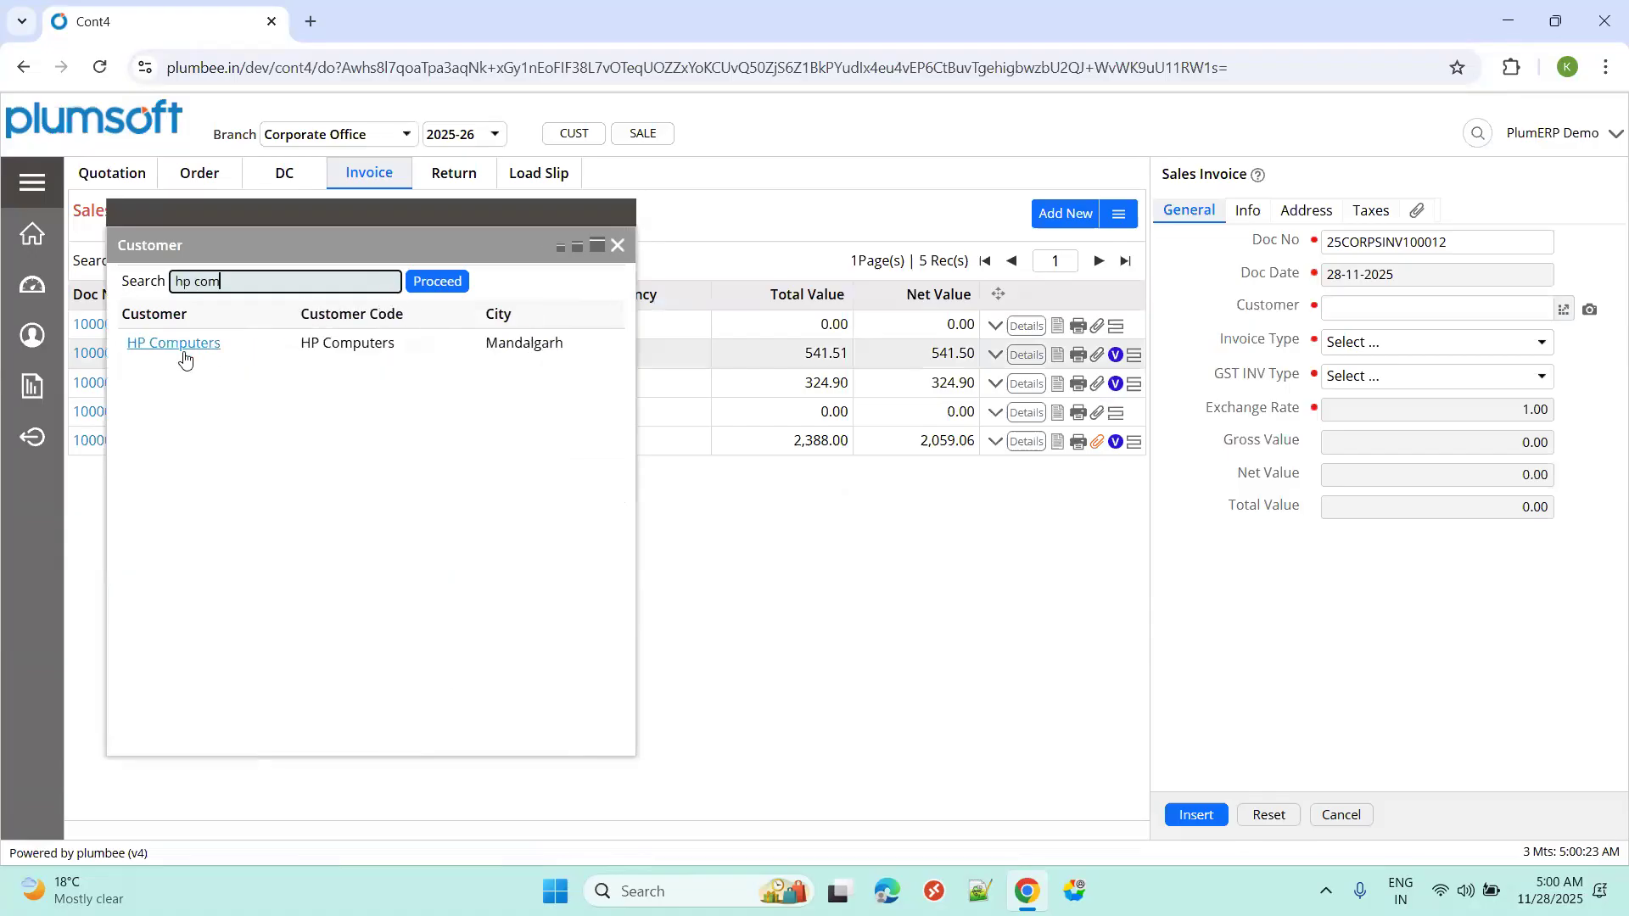
pyautogui.click(181, 349)
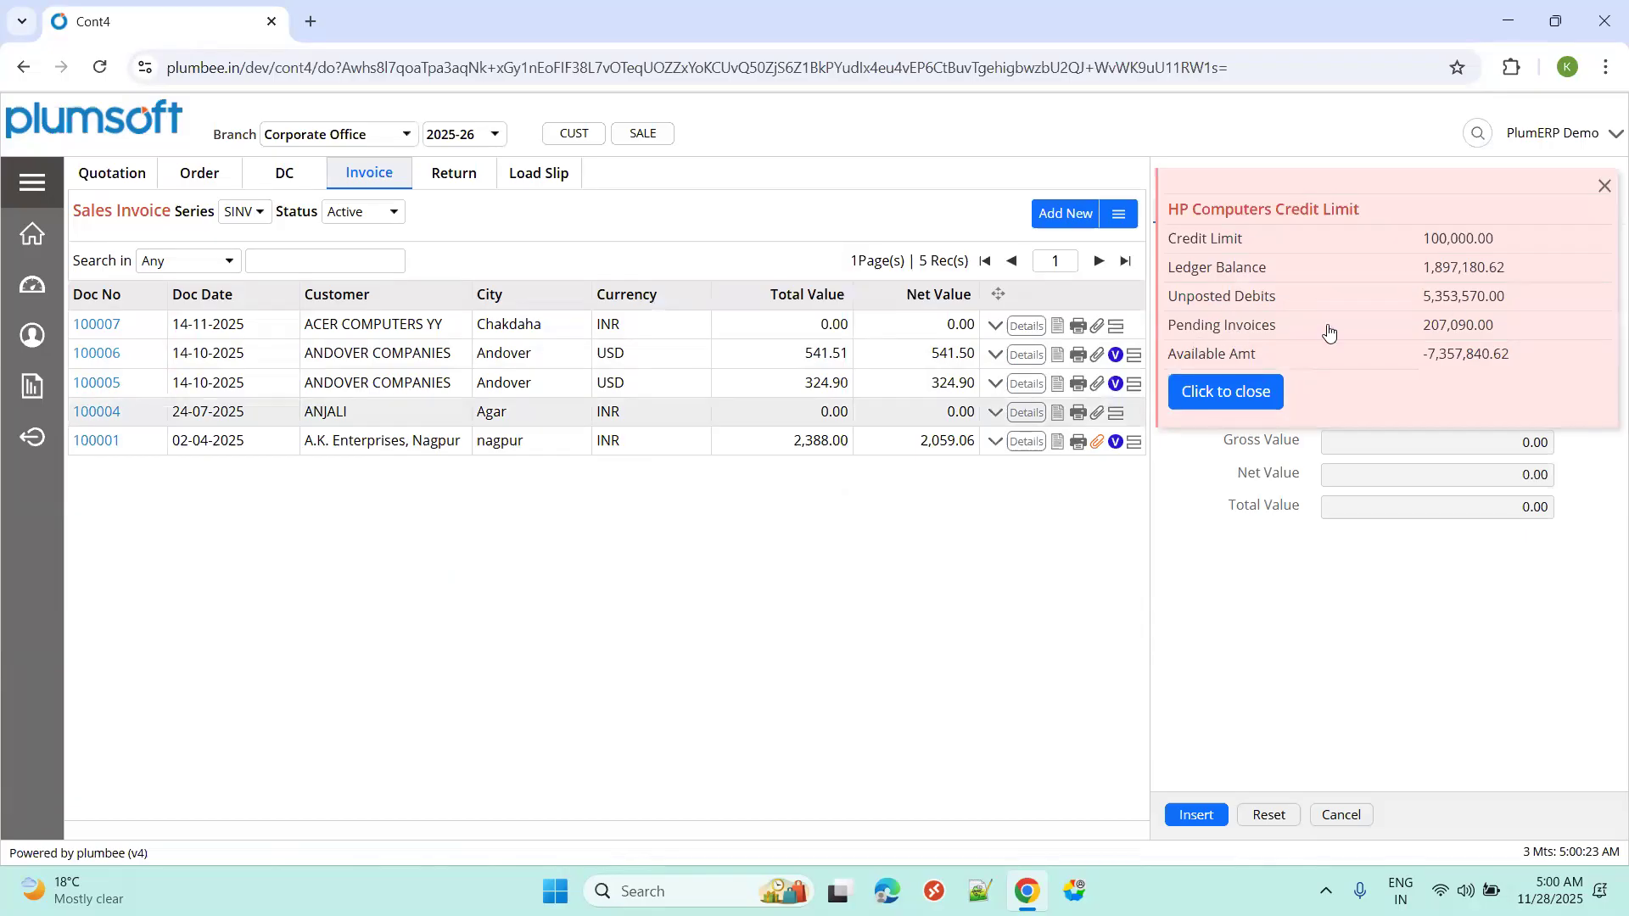
pyautogui.click(1222, 390)
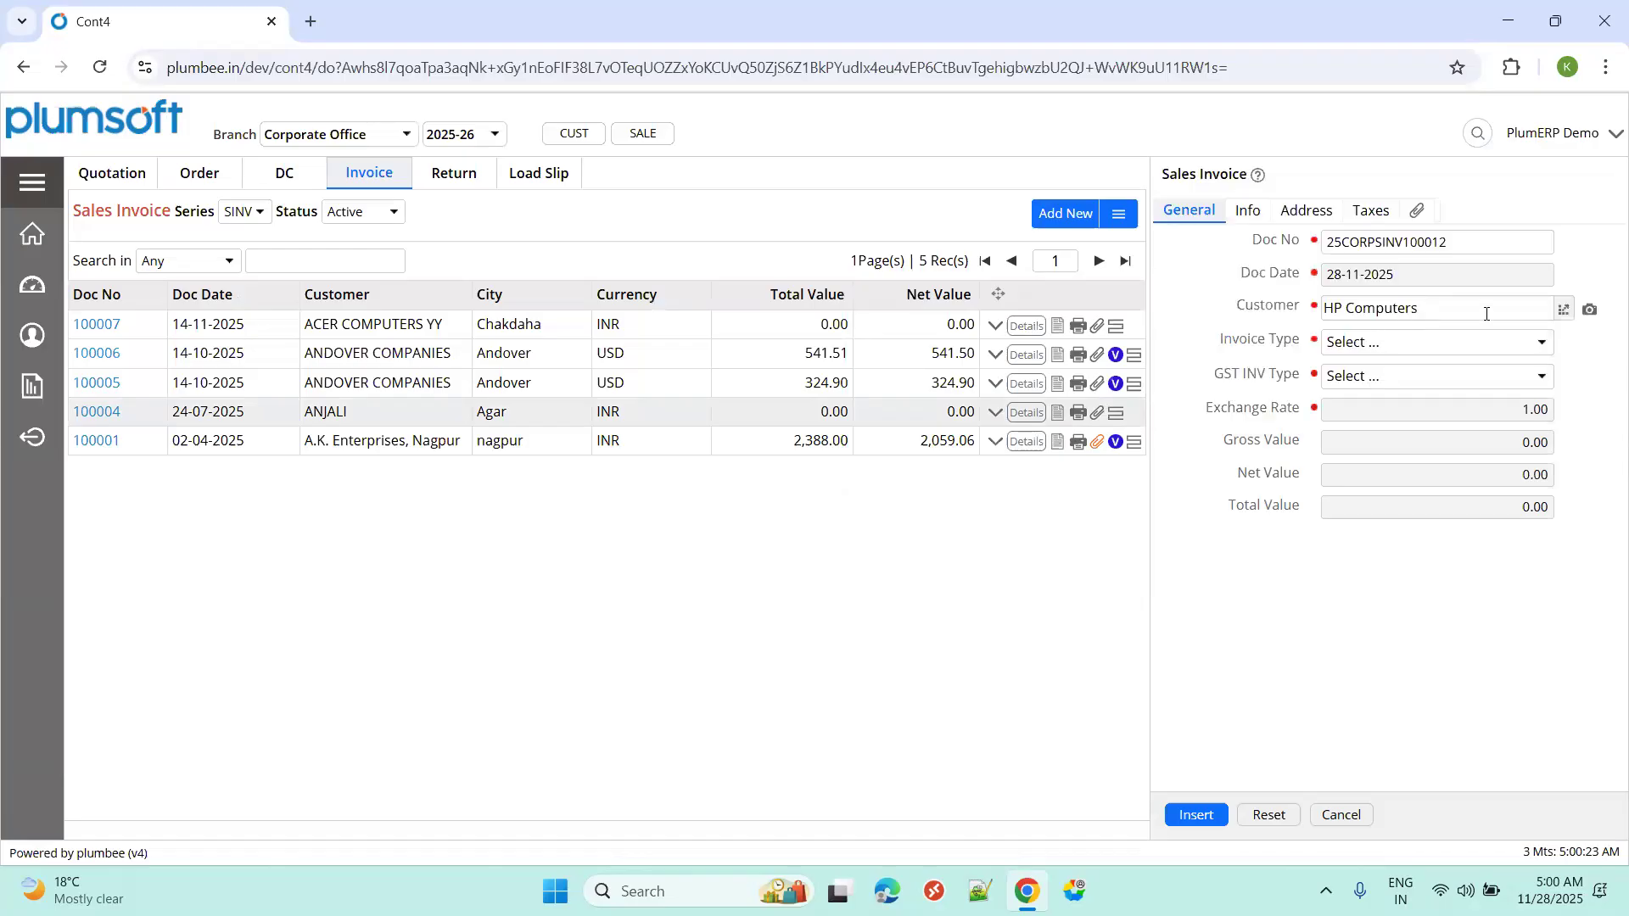
# Set Invoice Type to DOMESTIC and GST INV Type to B2B, then insert the invoice.
pyautogui.click(1468, 344)
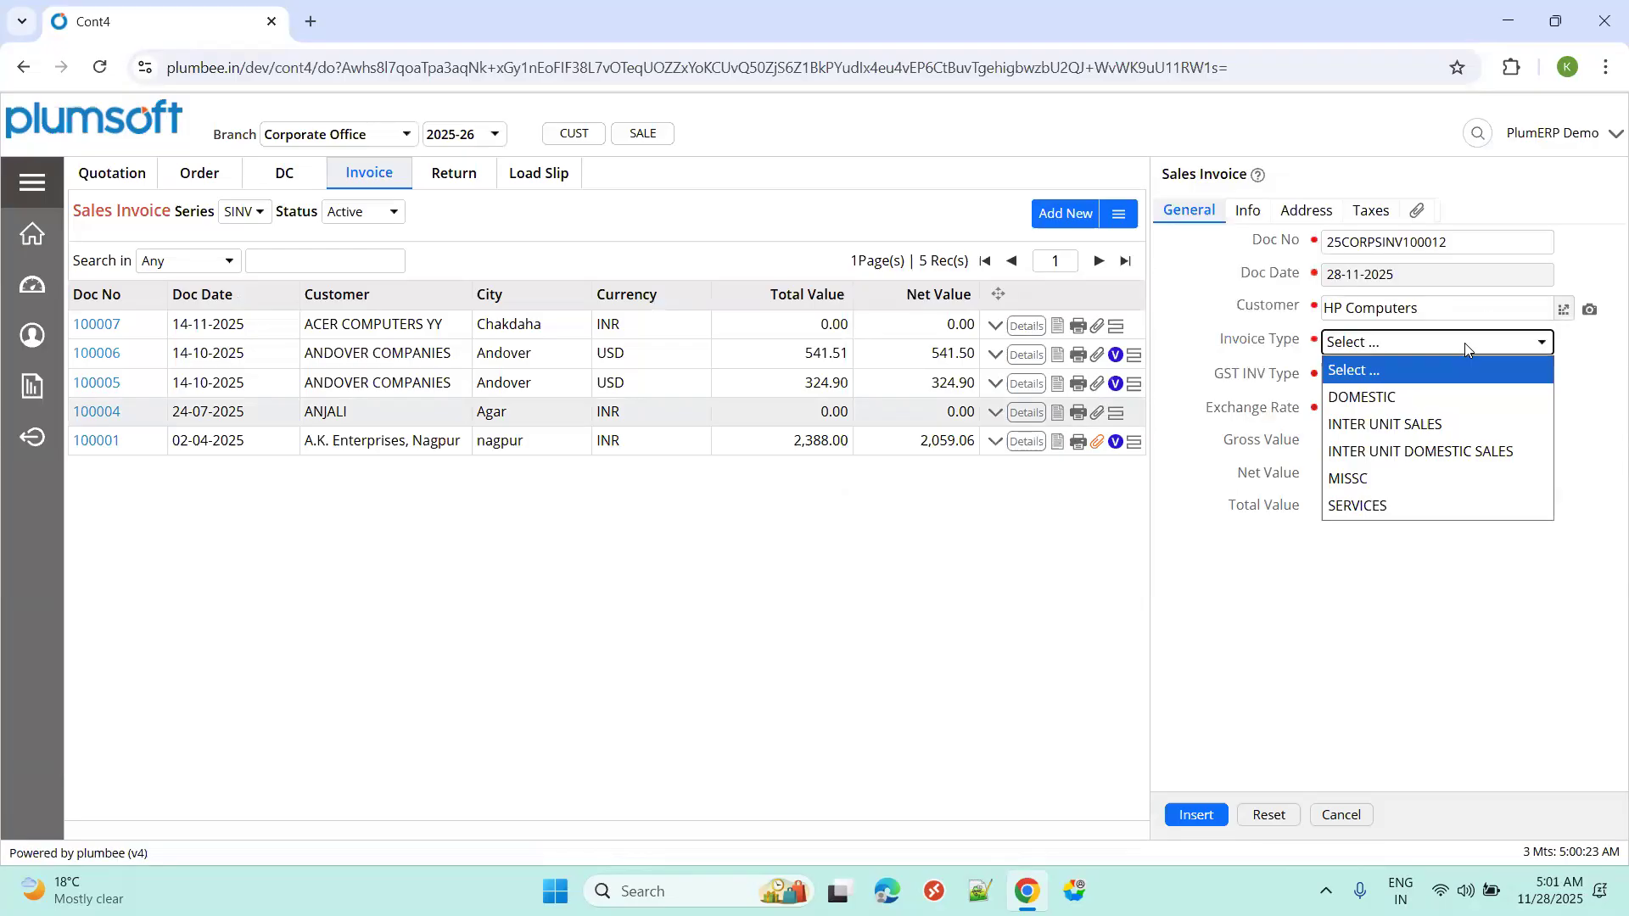
pyautogui.click(1440, 399)
pyautogui.click(1385, 380)
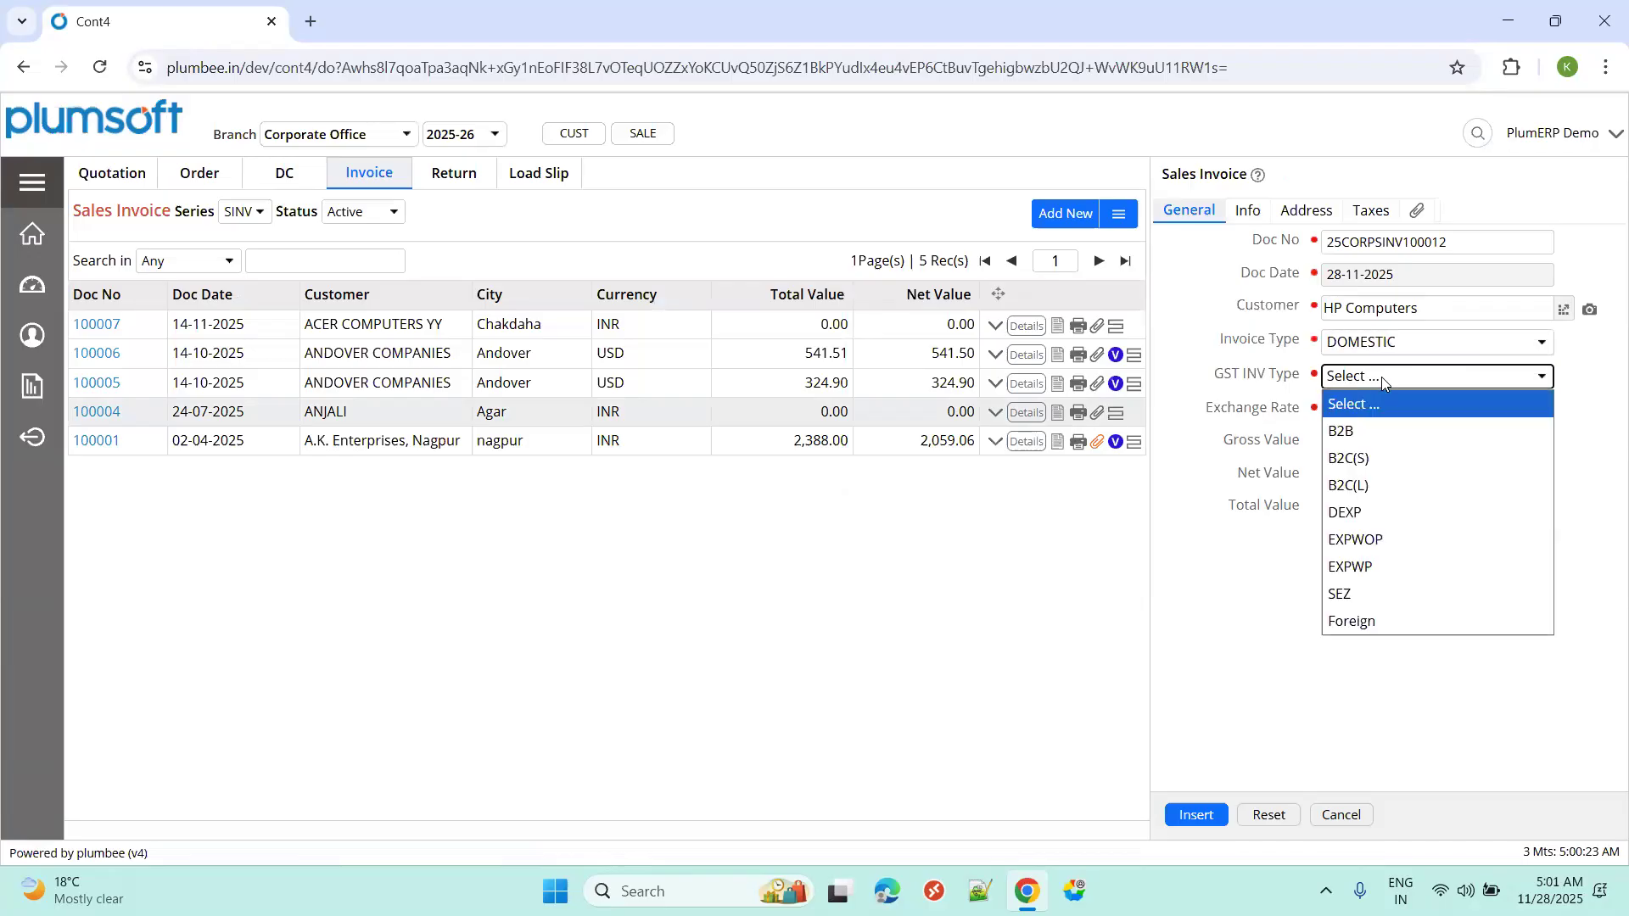
pyautogui.click(1372, 423)
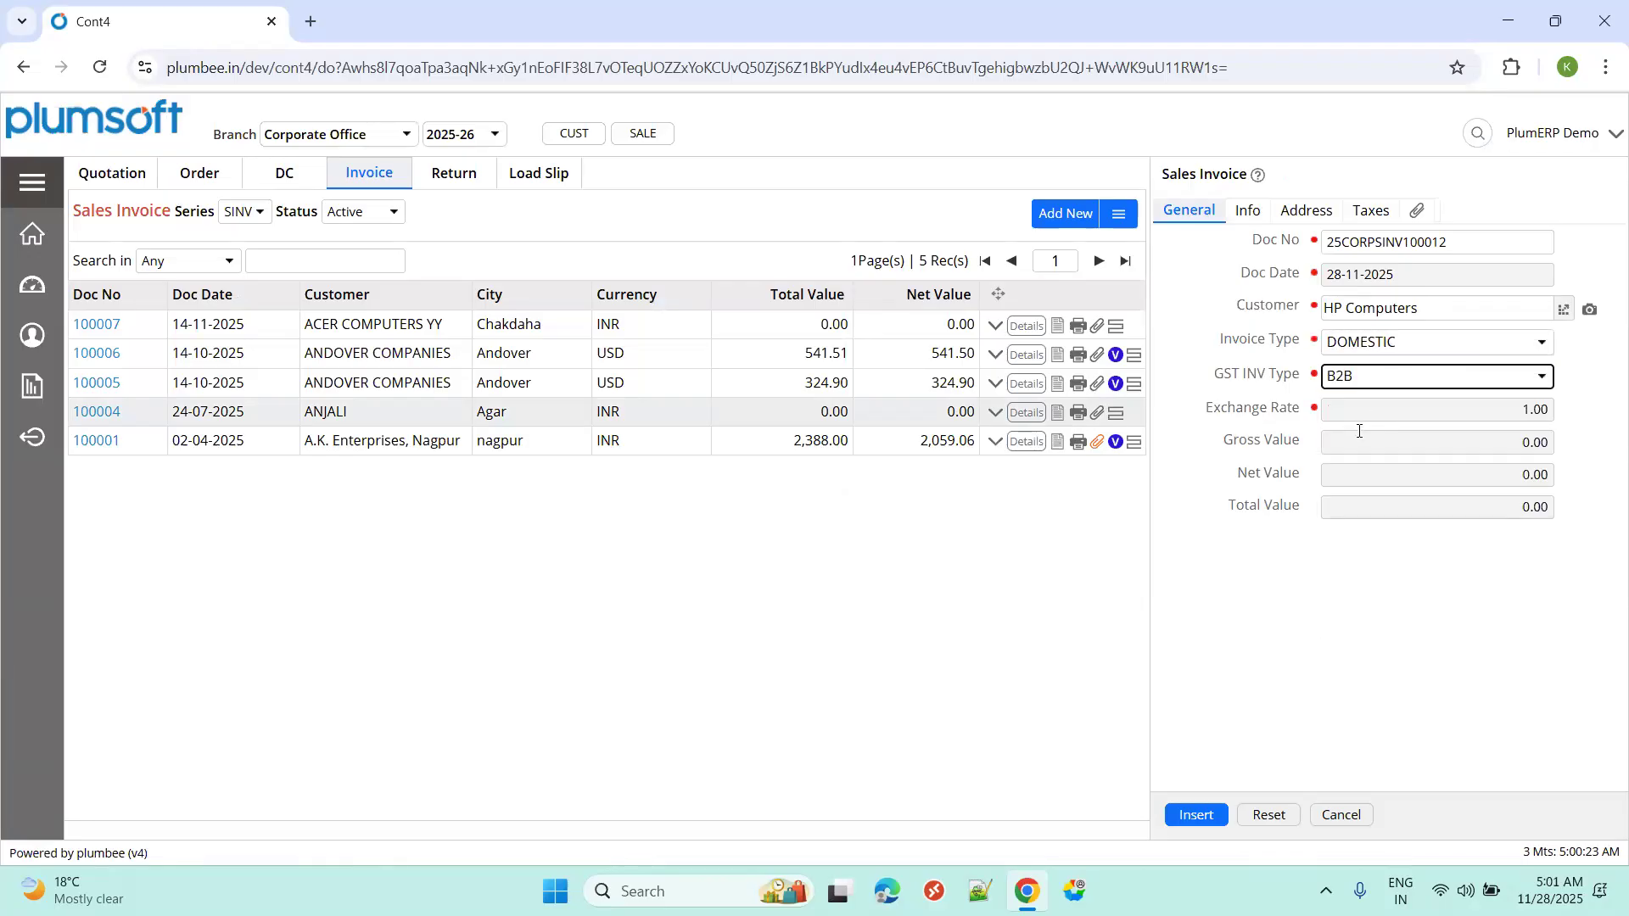
pyautogui.click(1207, 817)
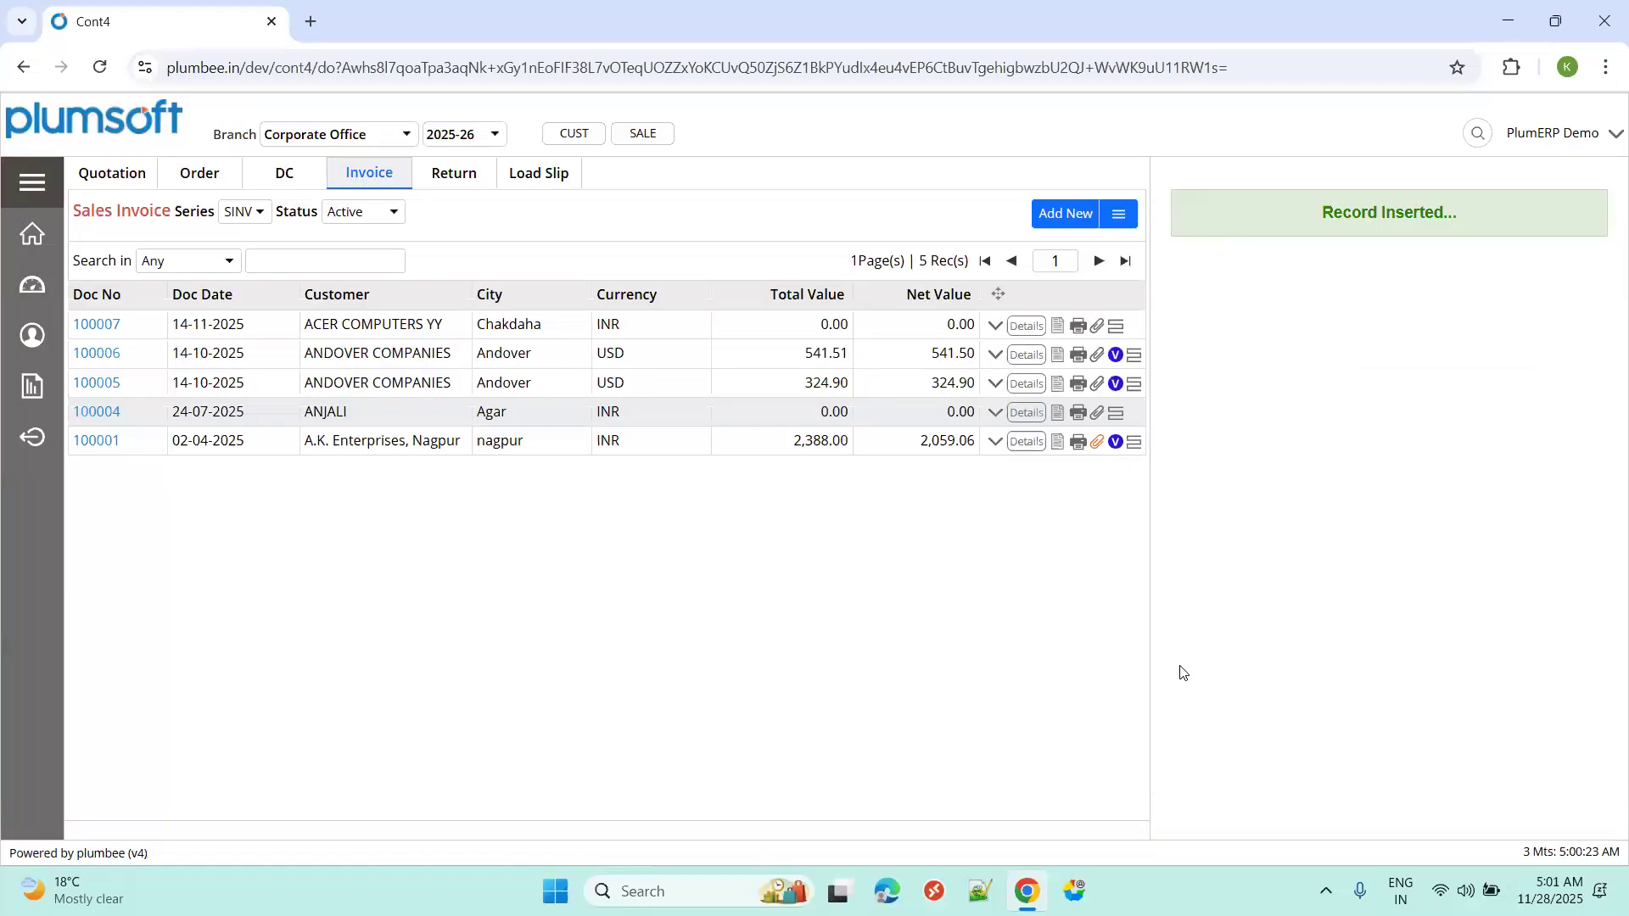
# Check the document thread of invoice 100012, which is still empty.
pyautogui.click(1475, 327)
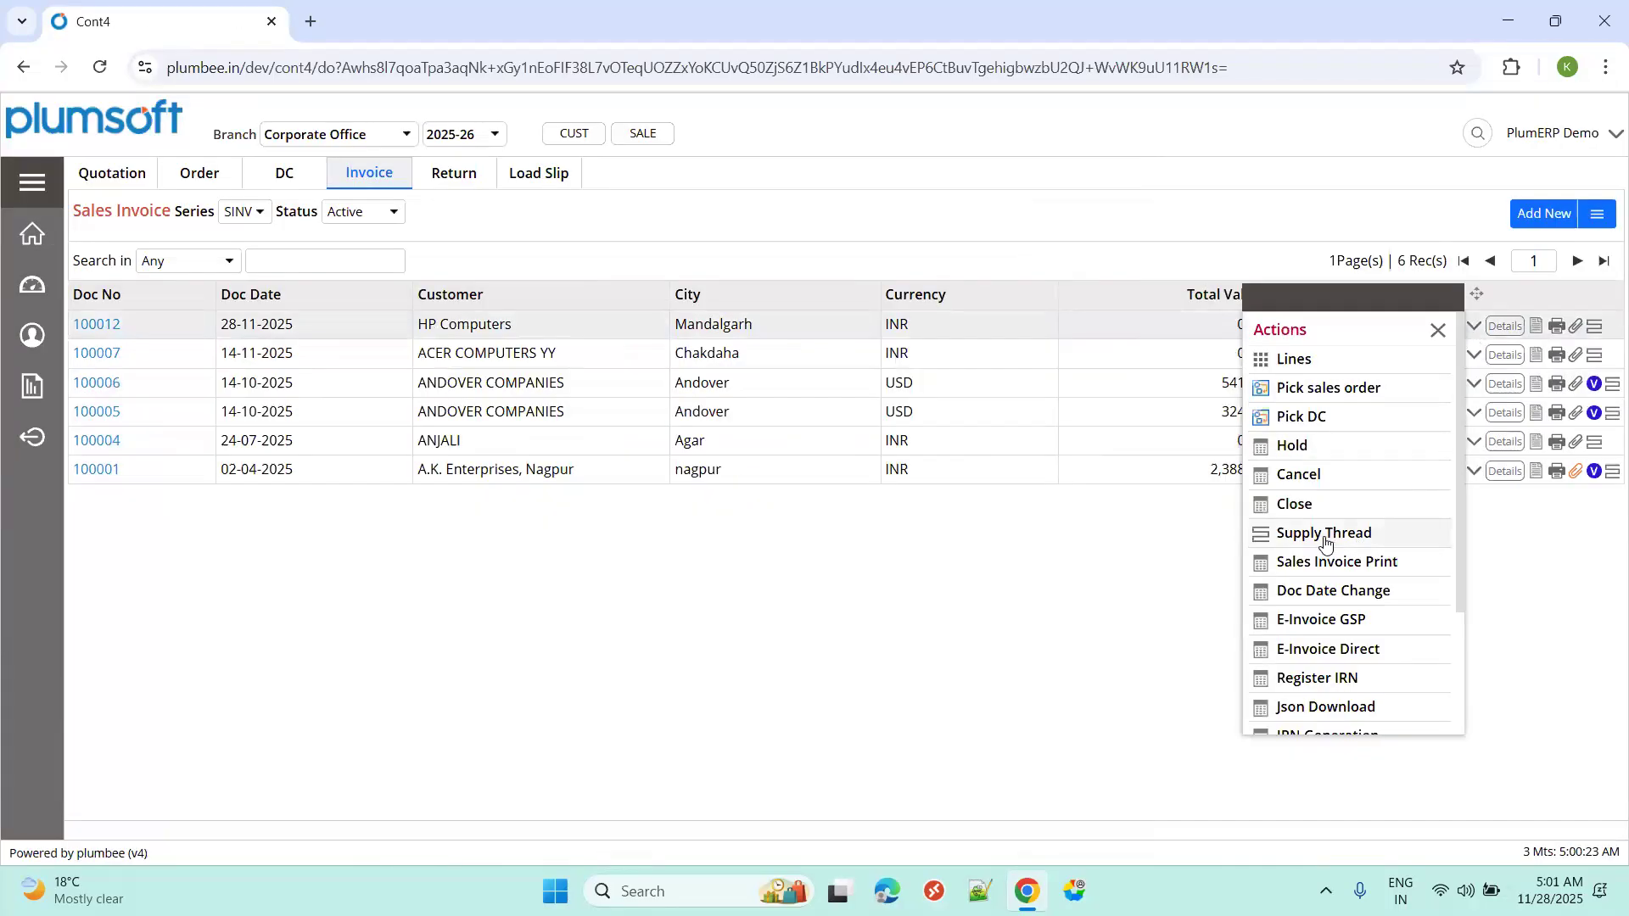
pyautogui.click(1325, 534)
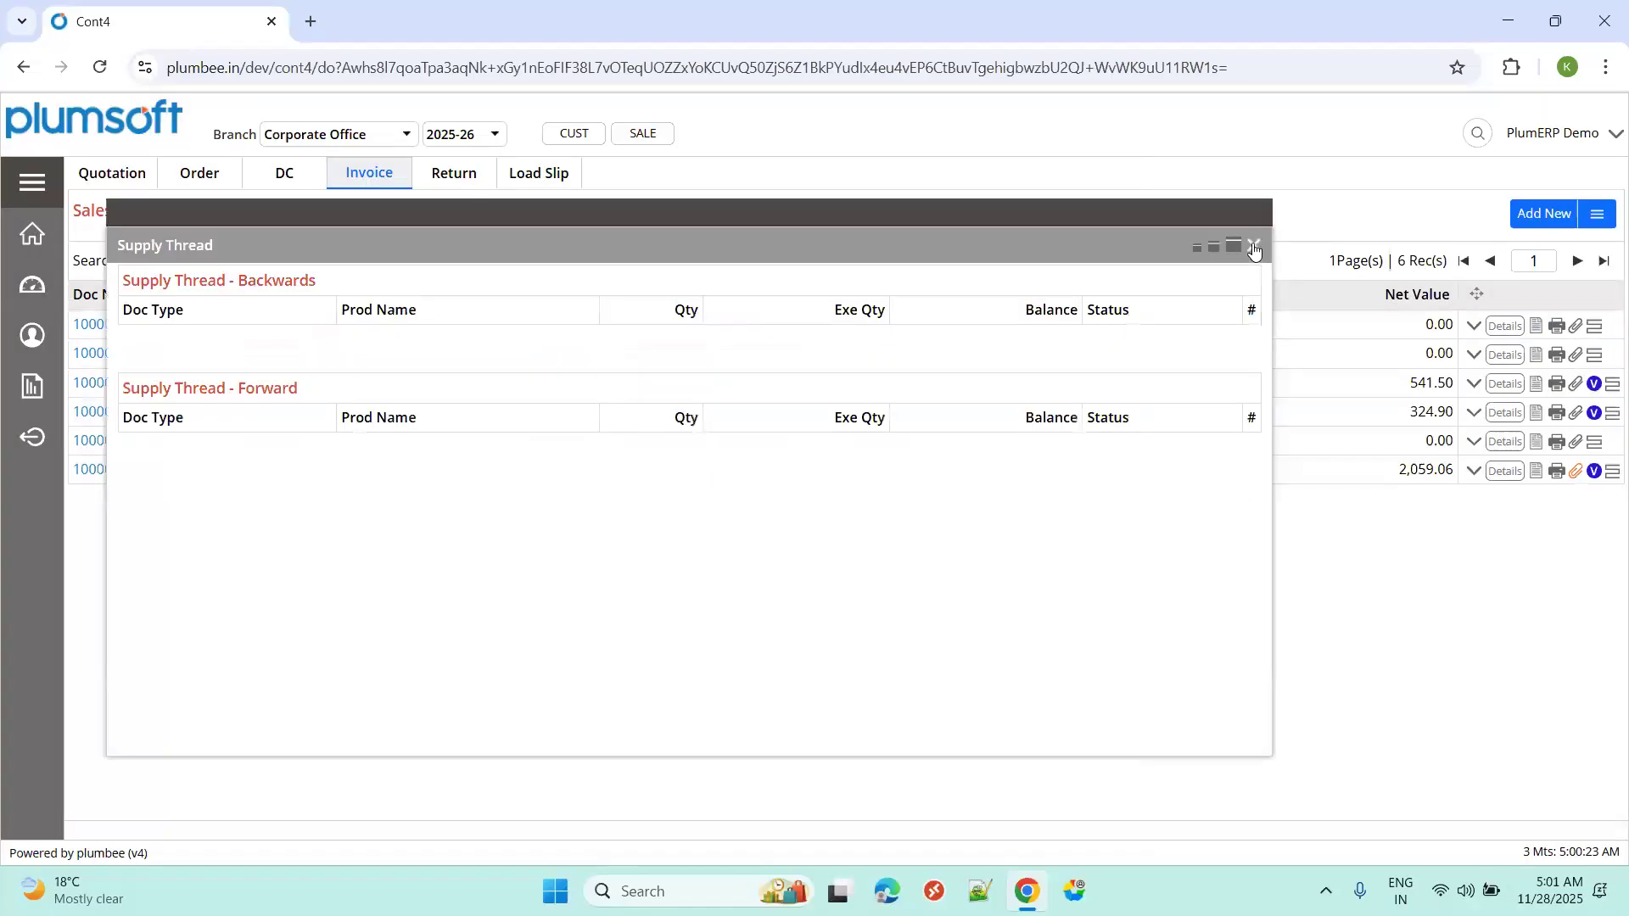
pyautogui.click(1254, 248)
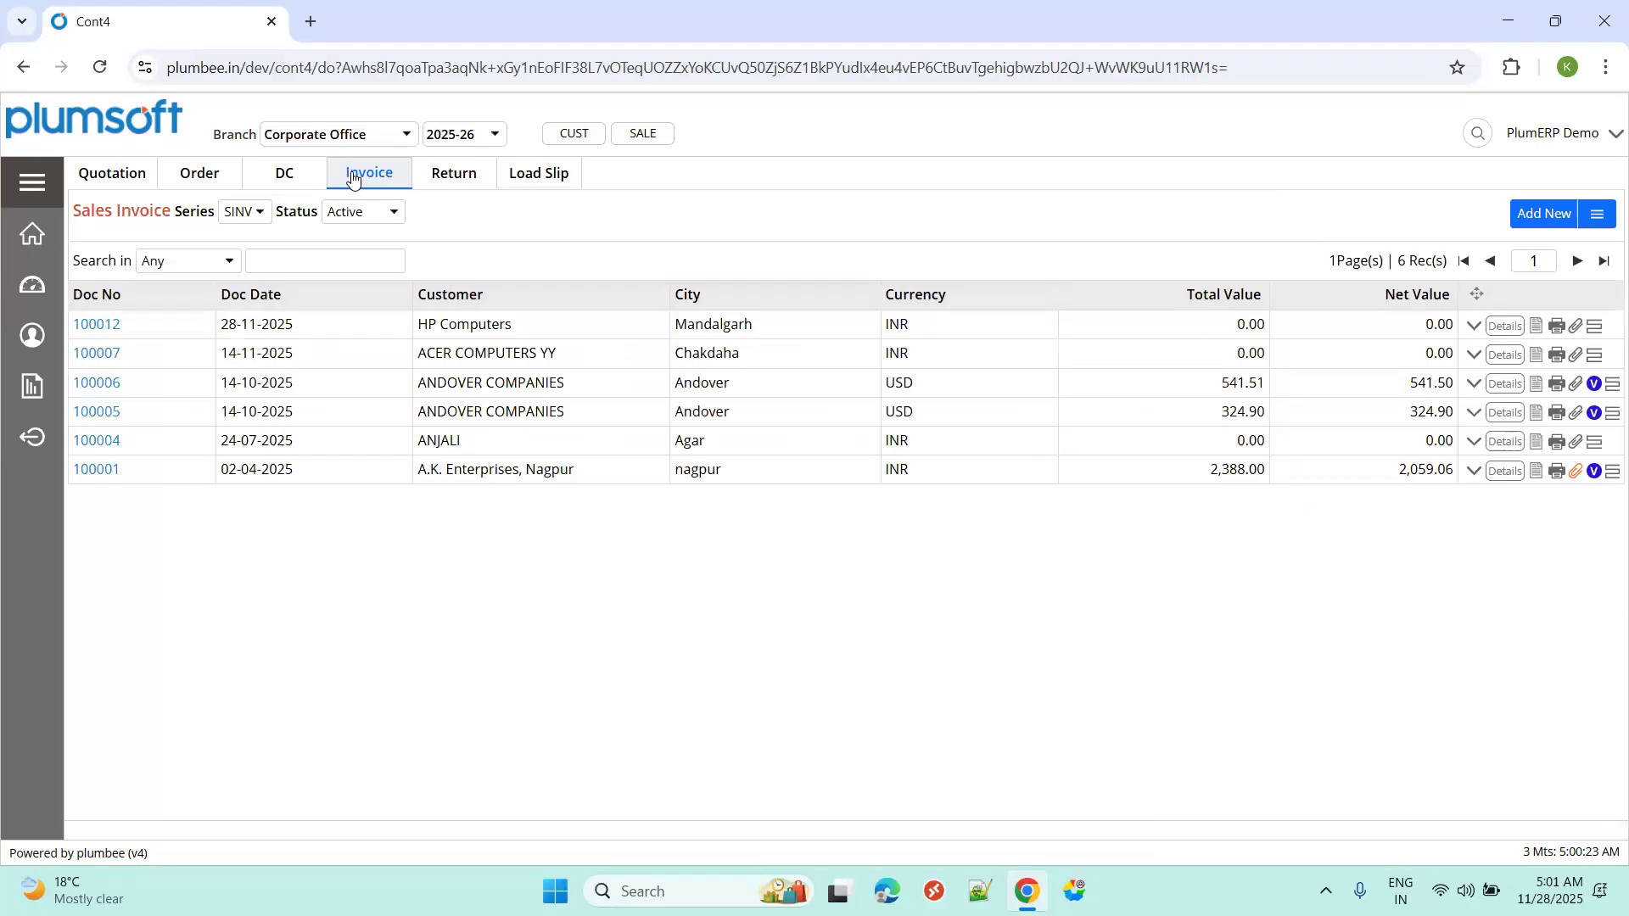
# Pick the 28-11-2025 sales order line into invoice 100012 and refresh the invoice list.
pyautogui.click(1476, 329)
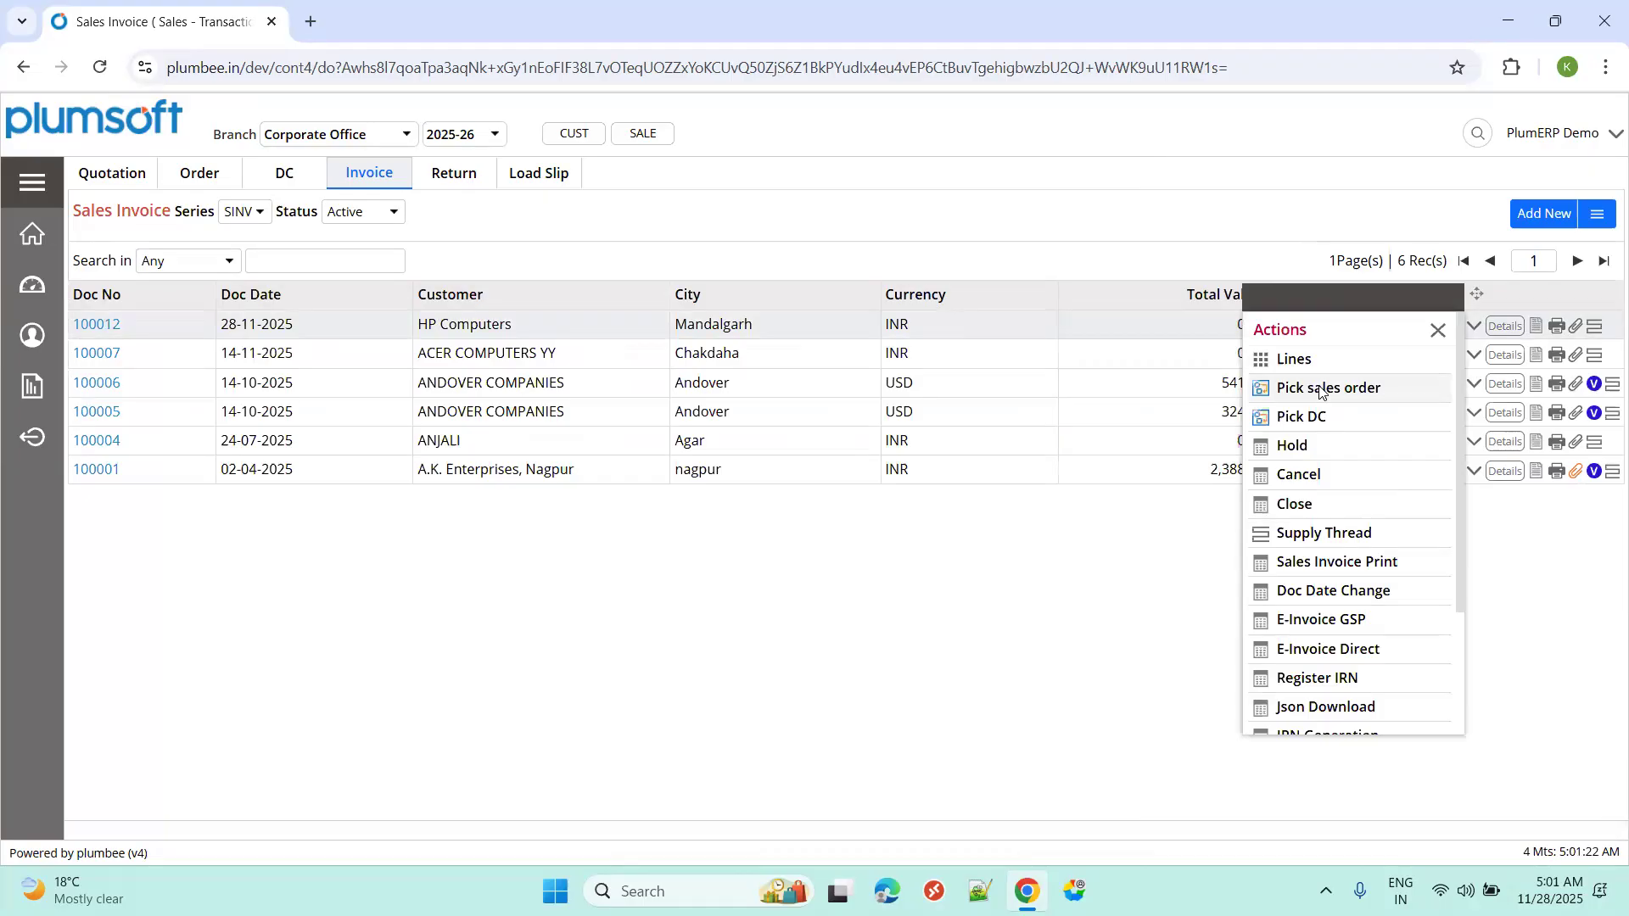
pyautogui.click(1321, 390)
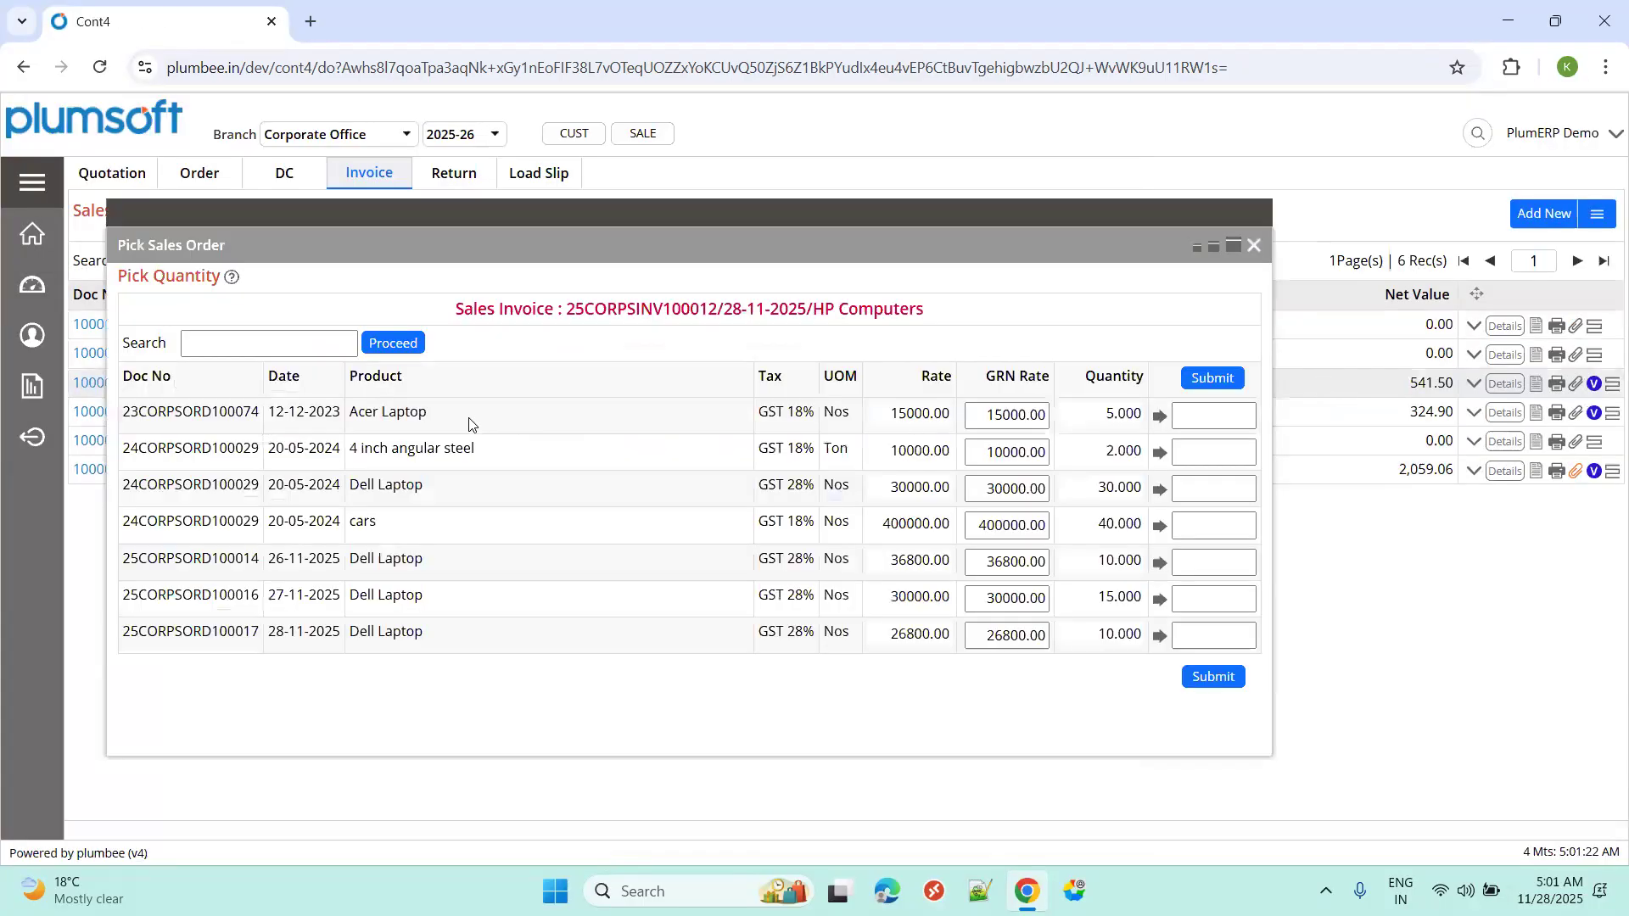
pyautogui.tripleClick(299, 636)
pyautogui.click(1181, 639)
pyautogui.click(1213, 678)
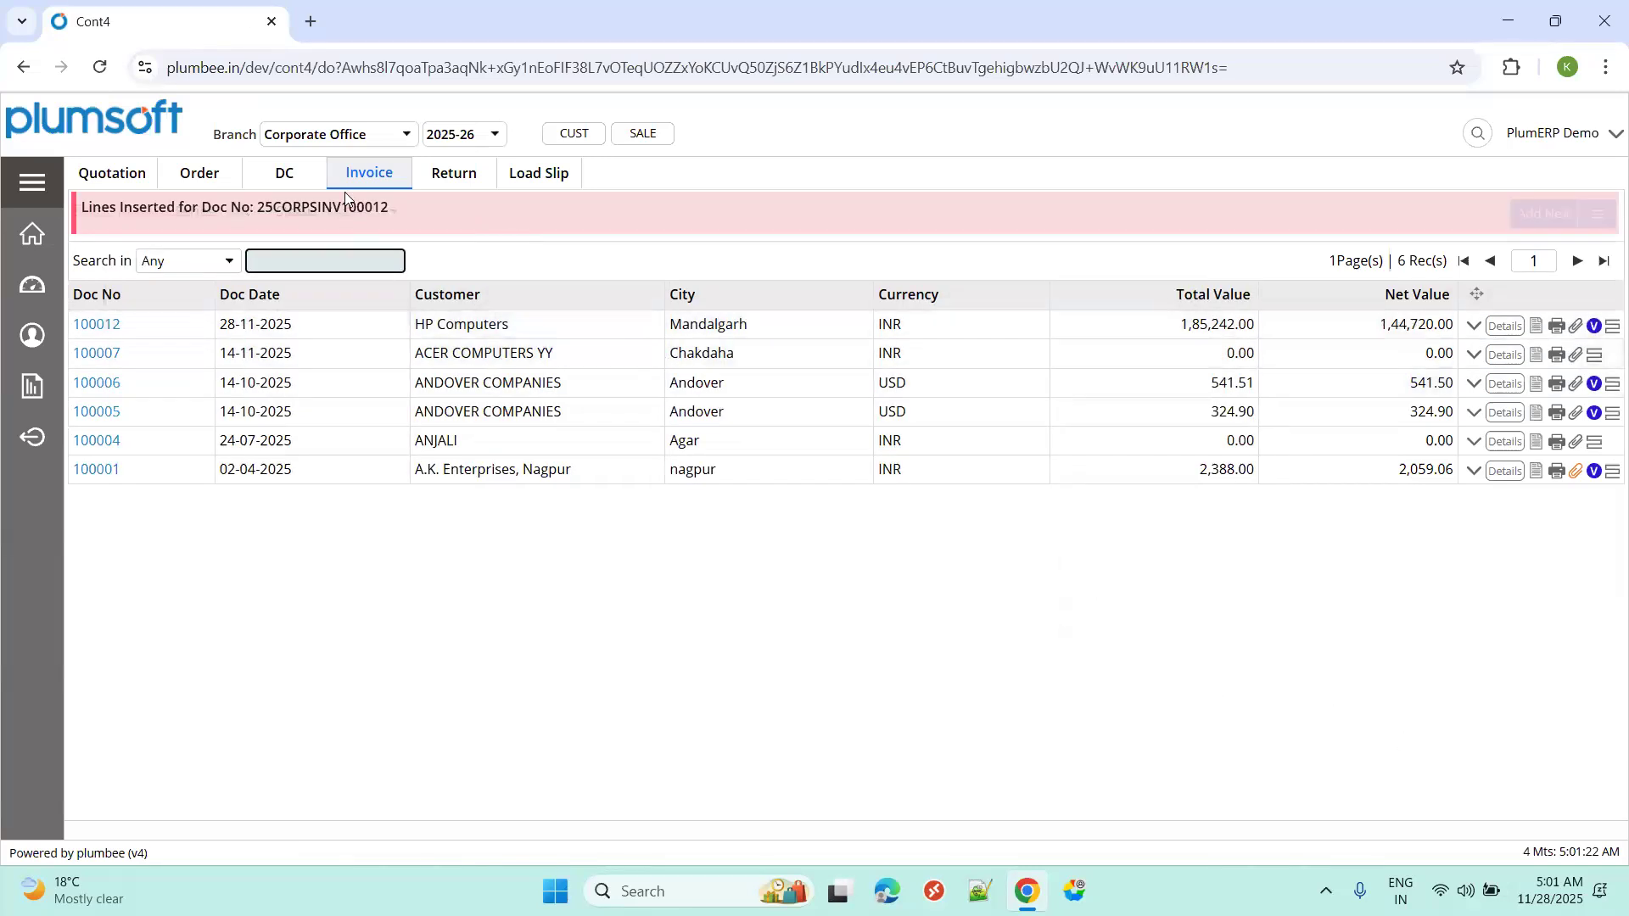
pyautogui.click(353, 173)
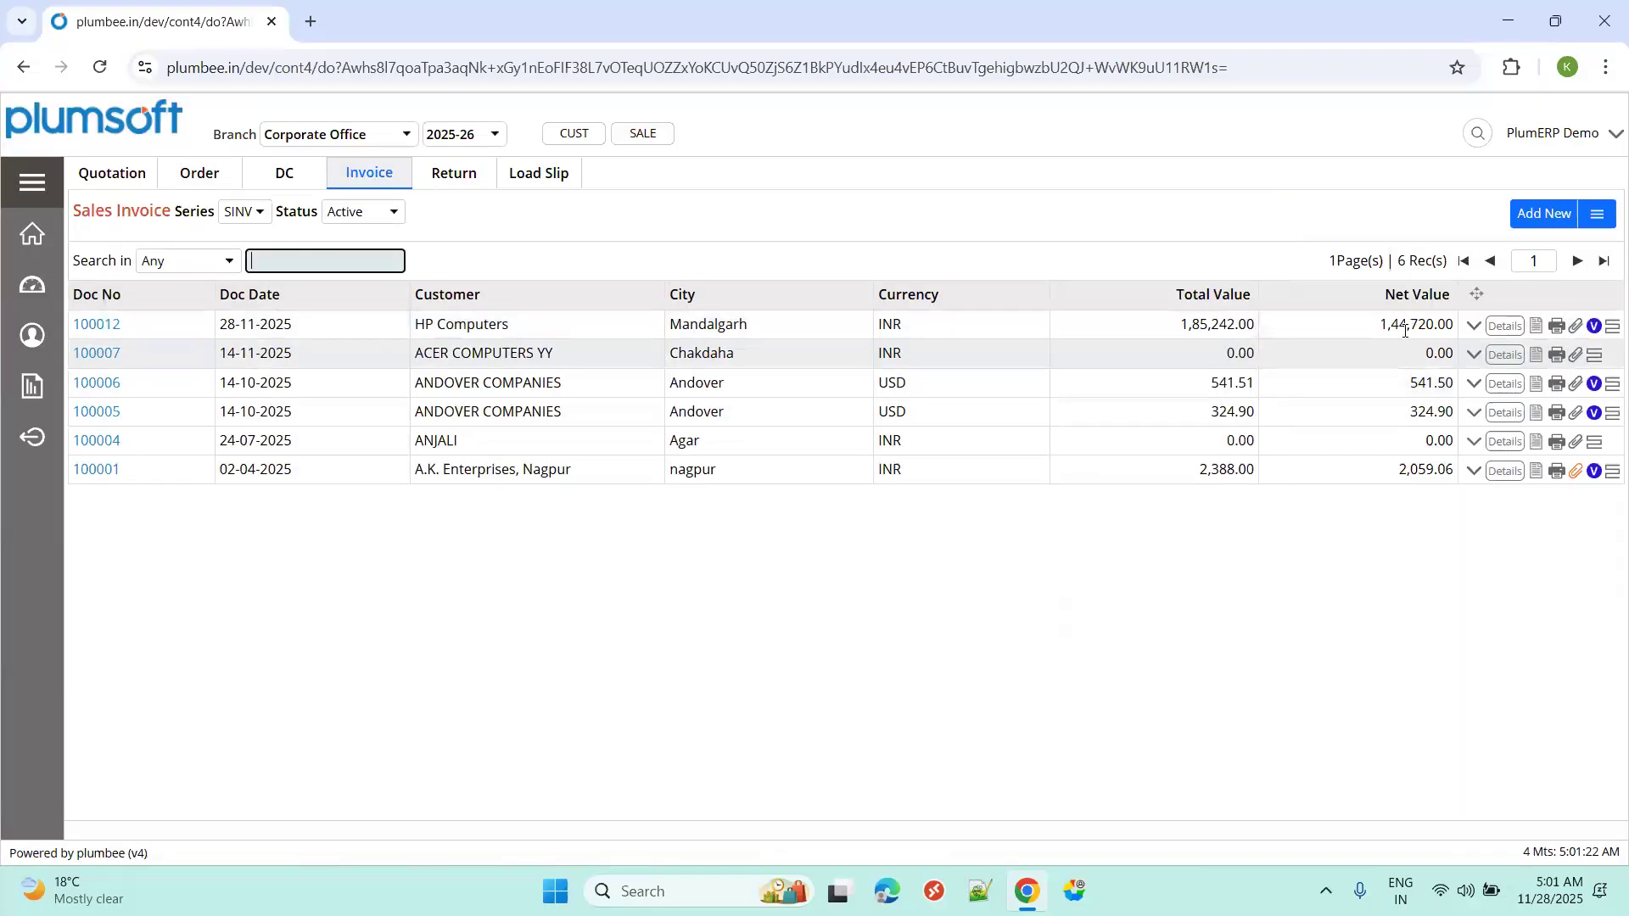
# Preview the Sales Tax Invoice printout for 25CORPSINV100012 across its copies, then close it.
pyautogui.click(1556, 327)
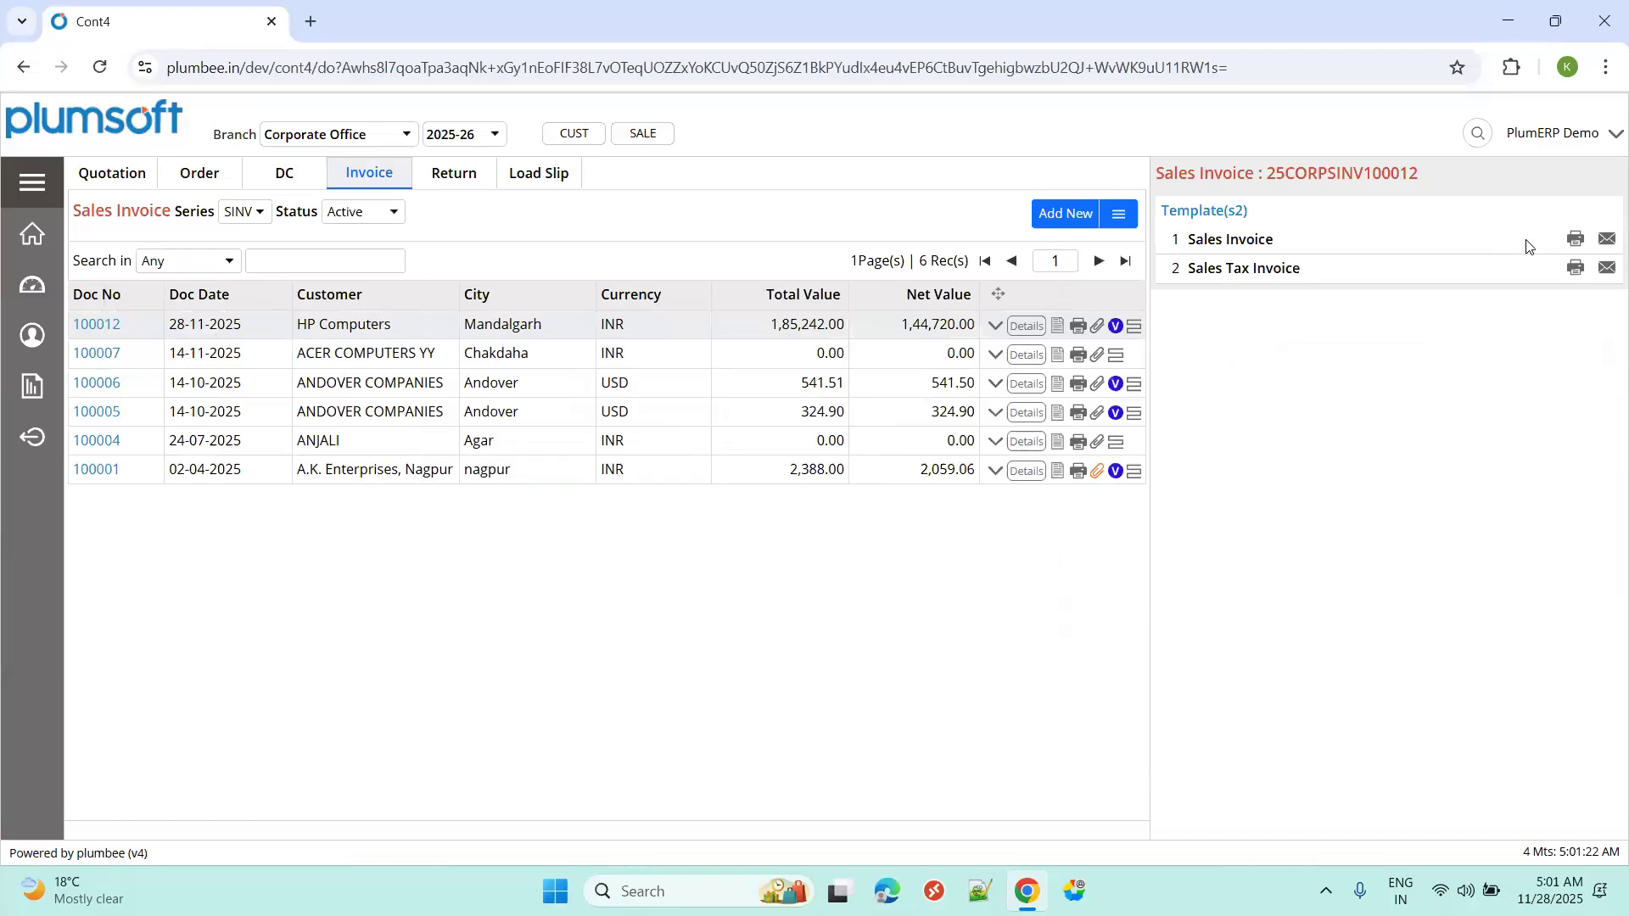
pyautogui.click(1576, 267)
pyautogui.scroll(-15, 701, 416)
pyautogui.scroll(10, 735, 513)
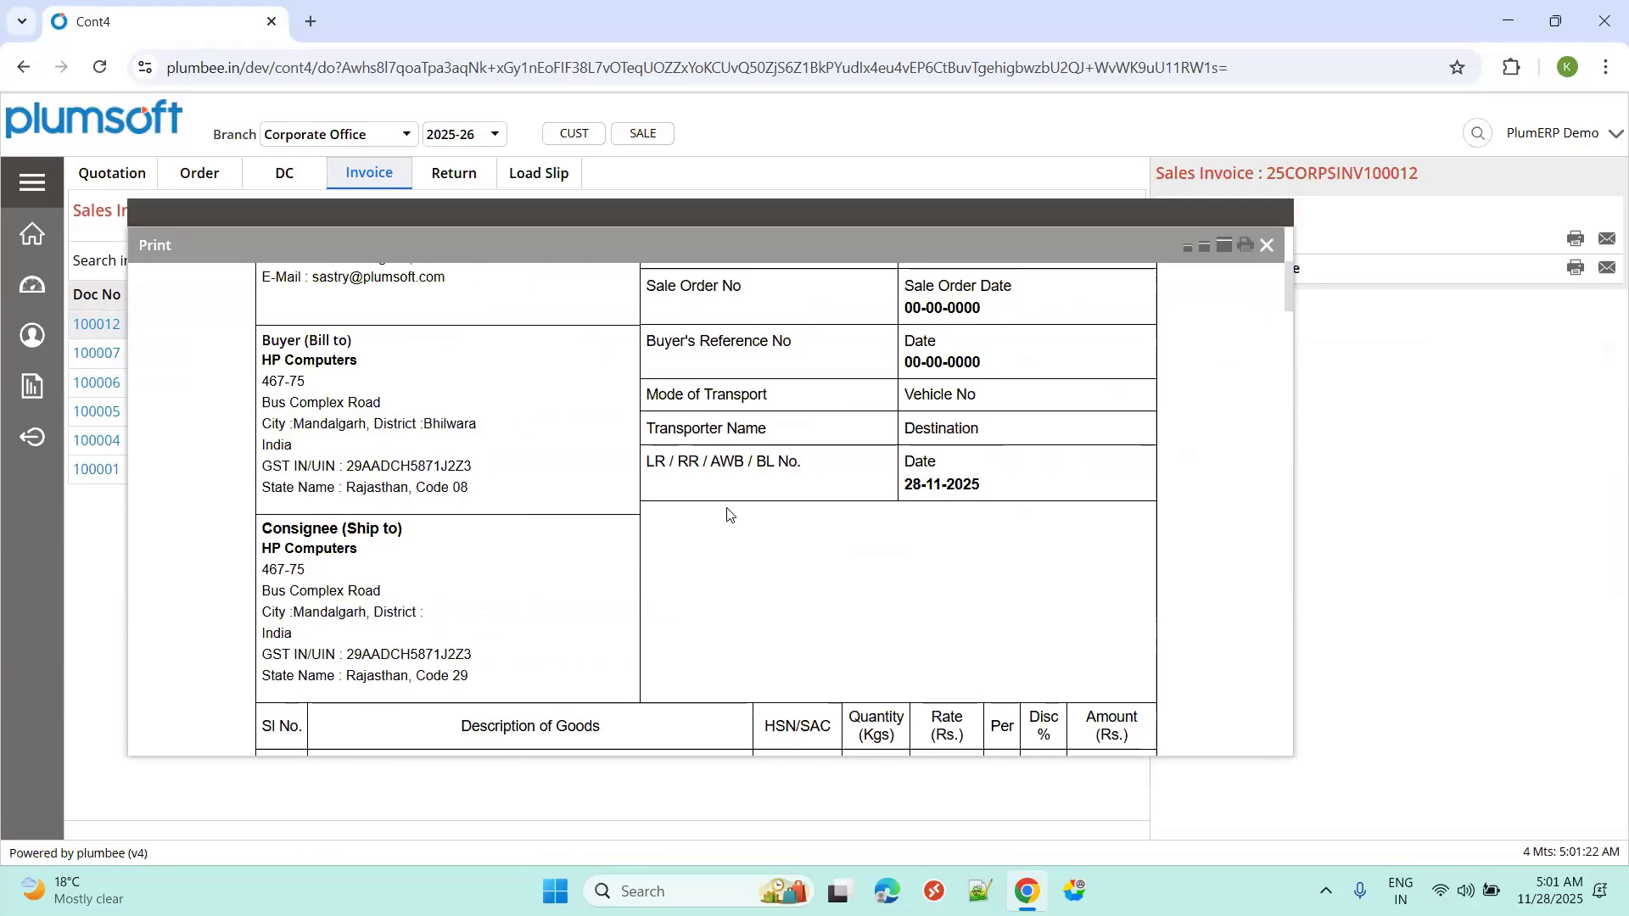
pyautogui.scroll(3, 727, 515)
pyautogui.scroll(-15, 680, 519)
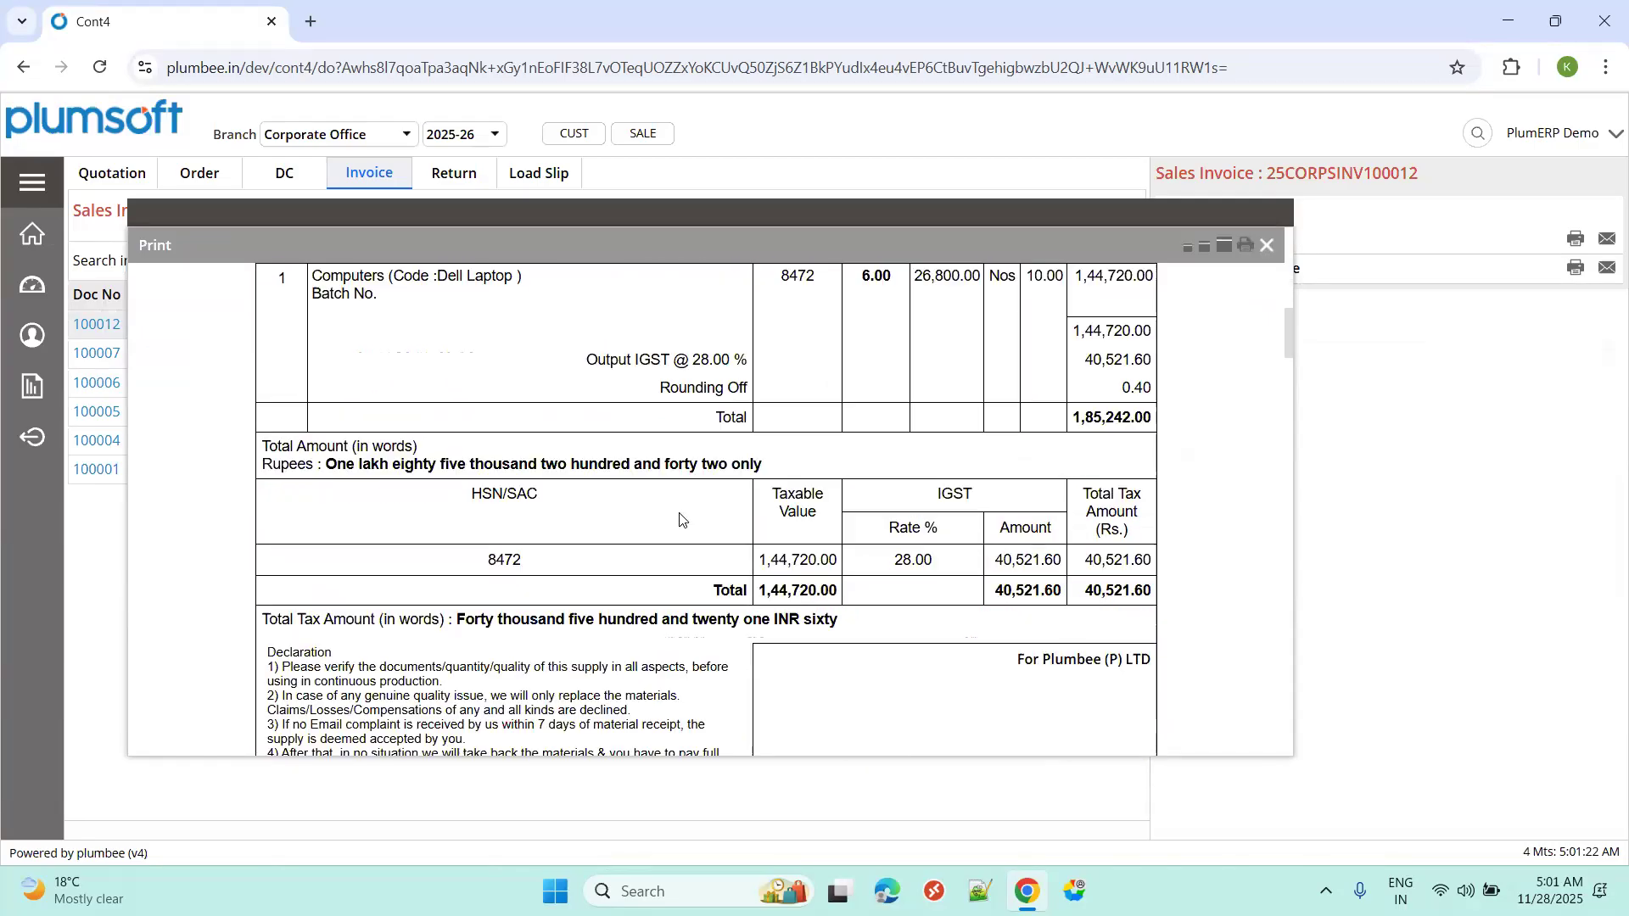
pyautogui.scroll(-20, 680, 519)
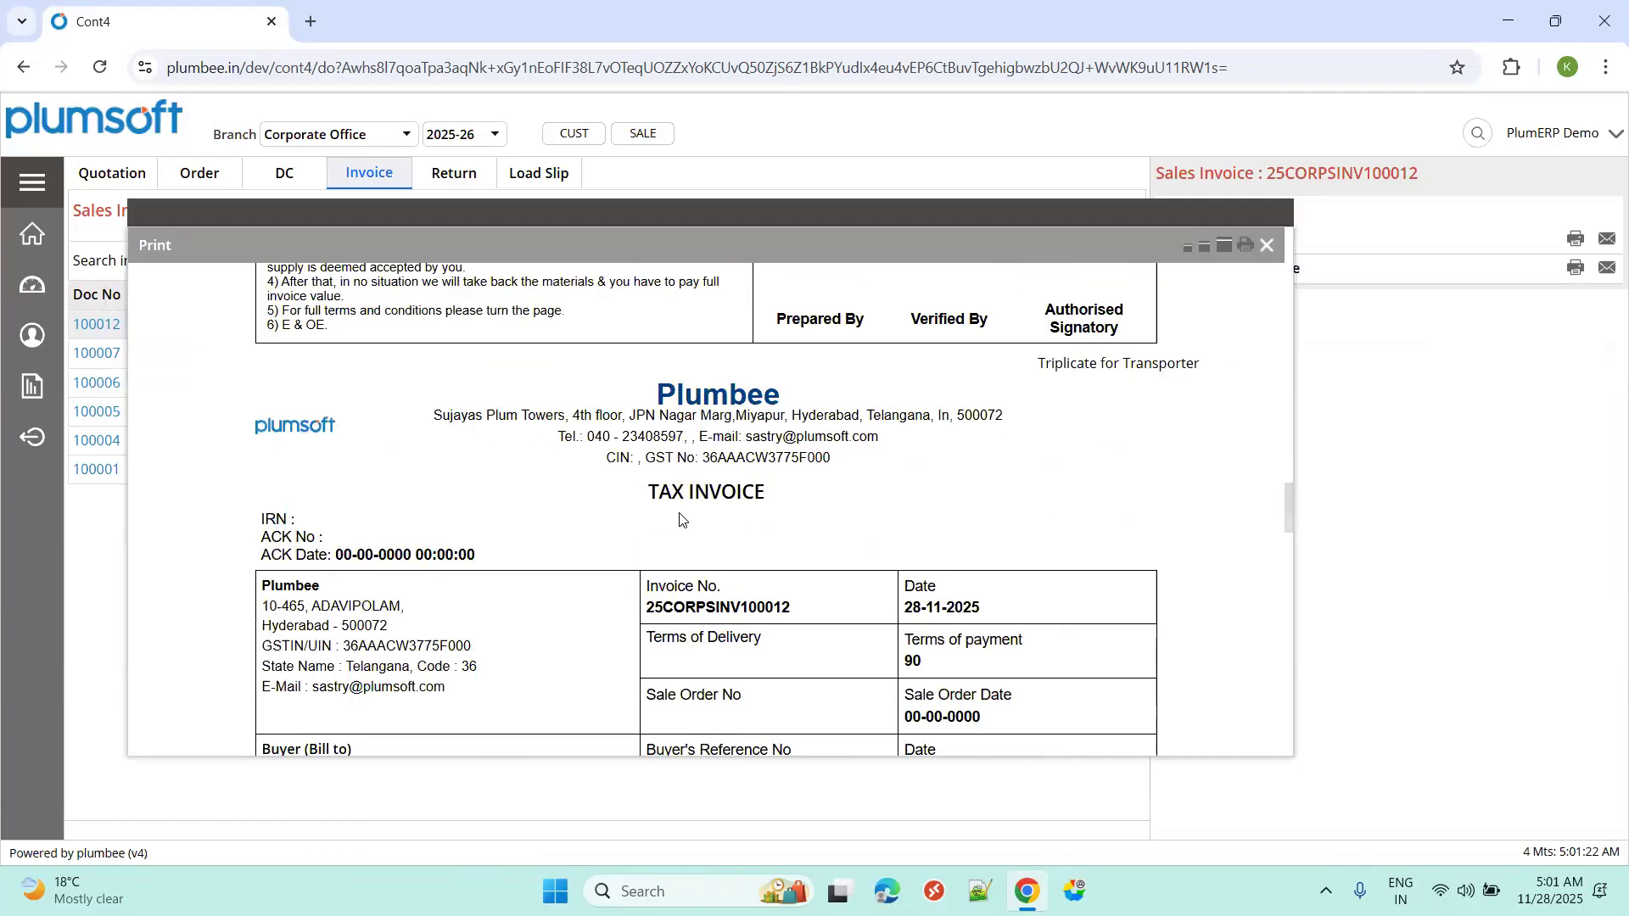
pyautogui.click(1264, 245)
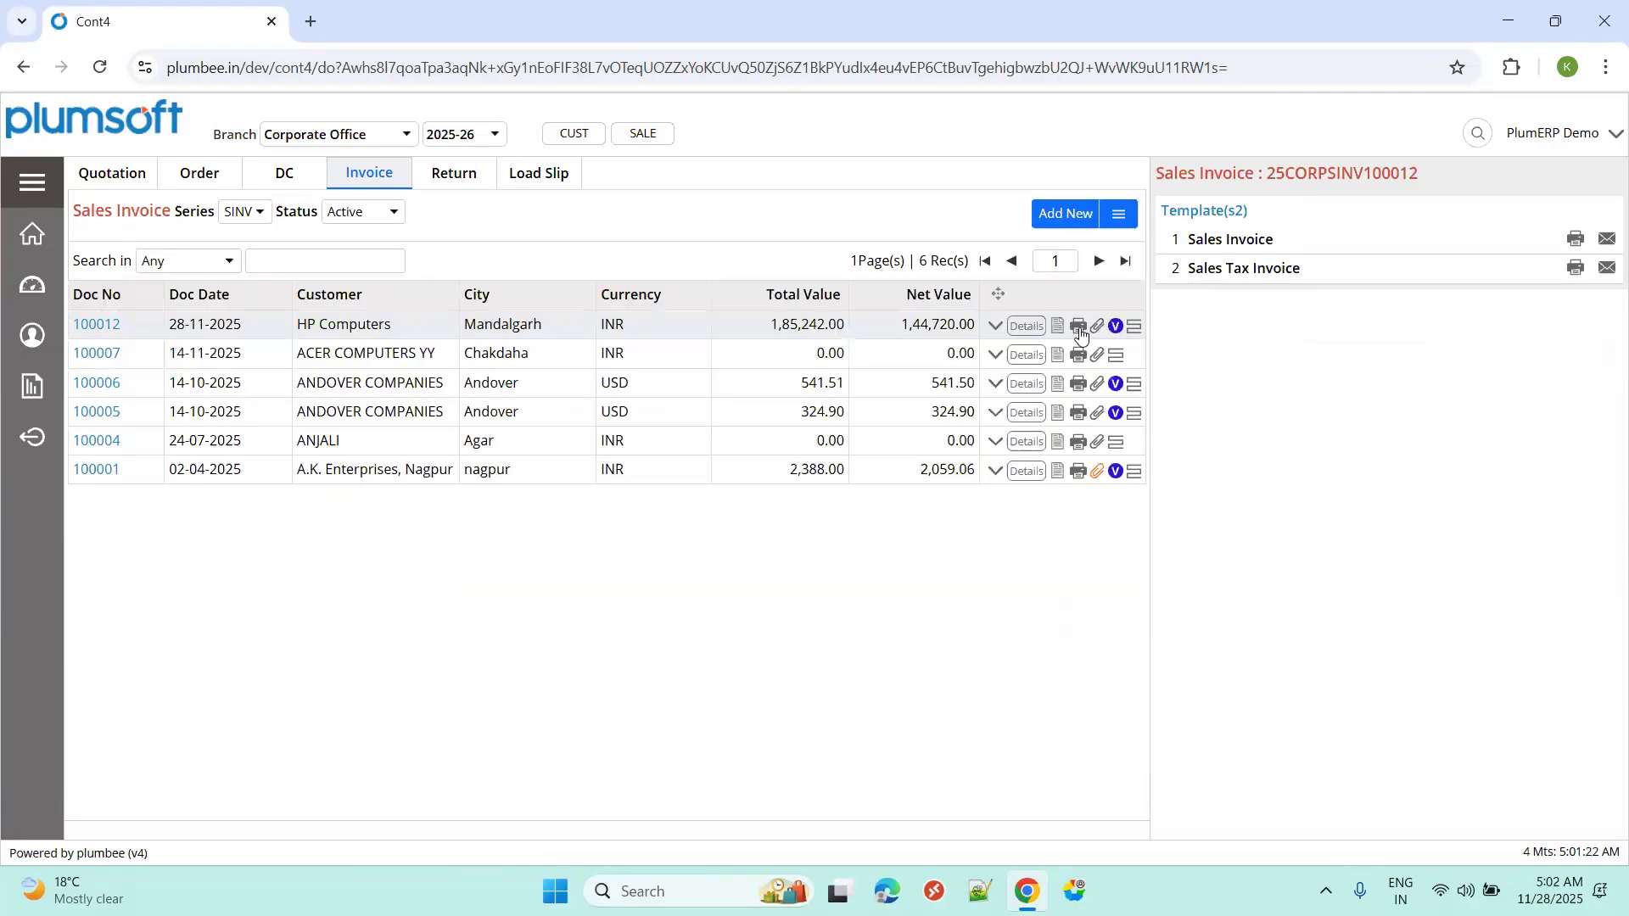
pyautogui.click(996, 325)
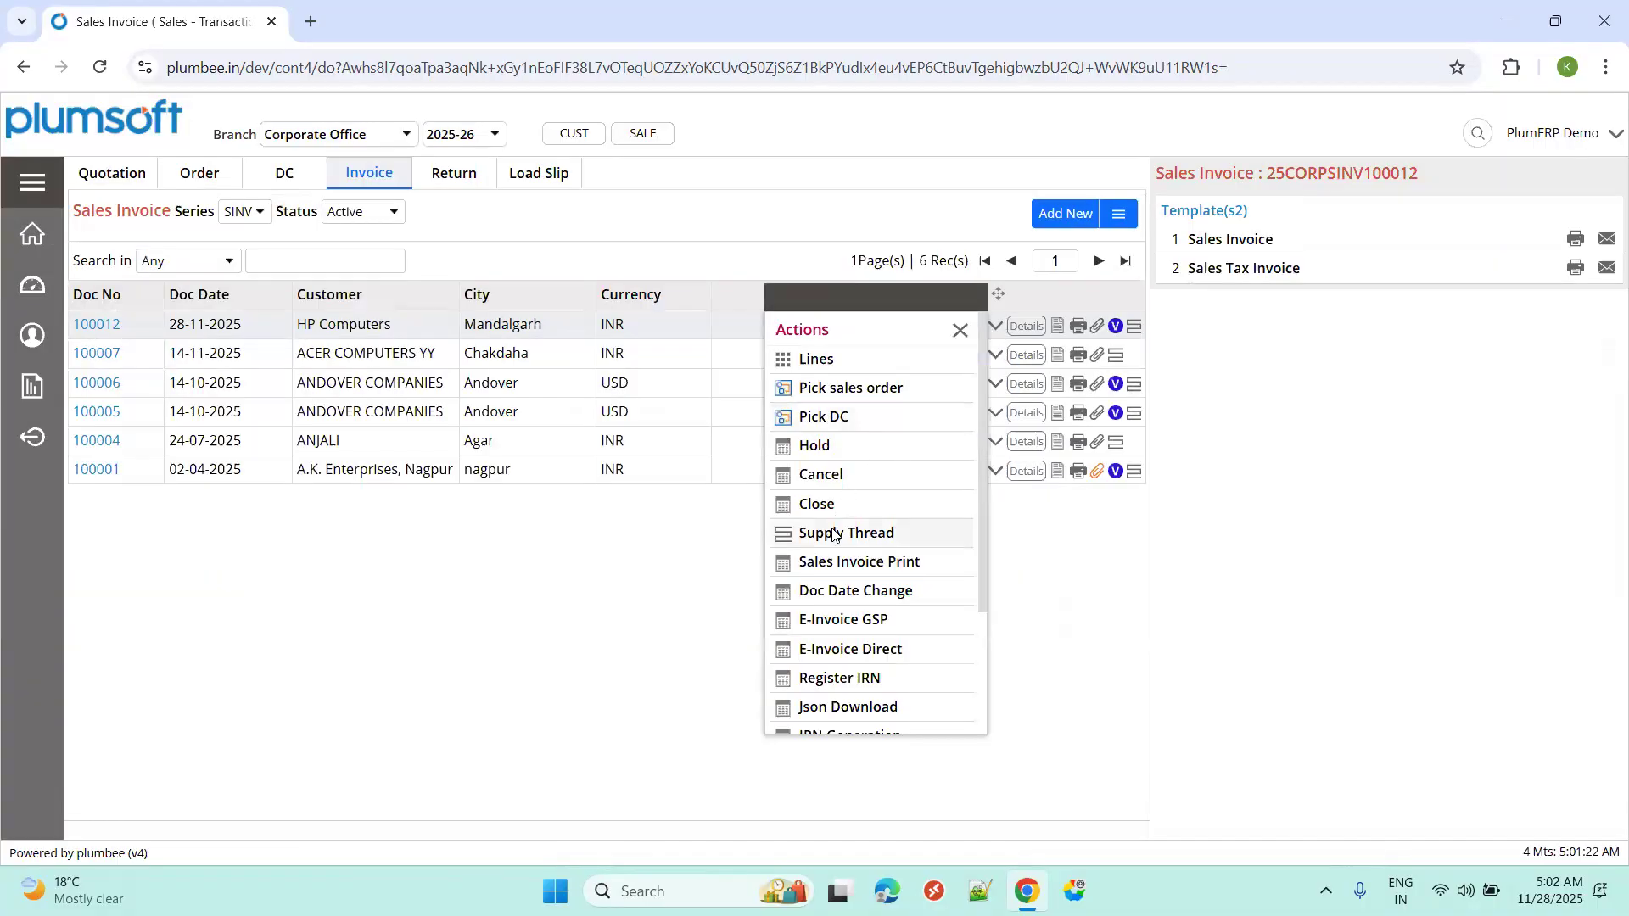
pyautogui.click(833, 533)
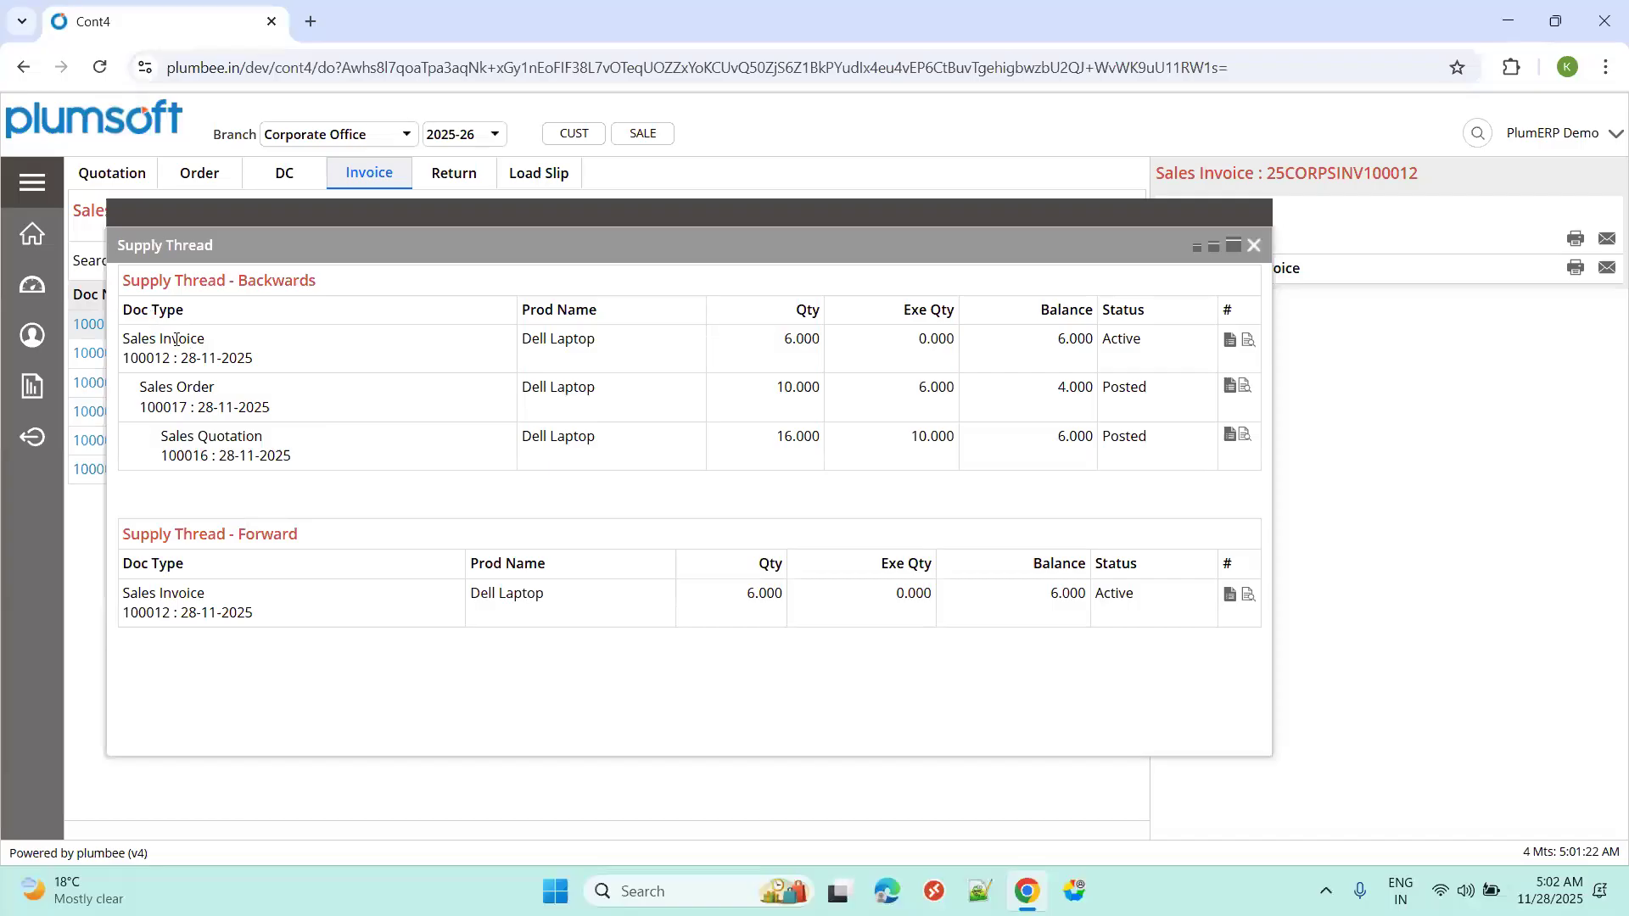
pyautogui.moveTo(811, 339); pyautogui.dragTo(784, 339)
pyautogui.moveTo(780, 392); pyautogui.dragTo(816, 389)
pyautogui.moveTo(918, 391); pyautogui.dragTo(951, 389)
pyautogui.moveTo(1064, 387); pyautogui.dragTo(1101, 393)
pyautogui.moveTo(775, 438); pyautogui.dragTo(813, 438)
pyautogui.doubleClick(912, 438)
pyautogui.click(1073, 438)
pyautogui.doubleClick(1072, 438)
pyautogui.click(1253, 247)
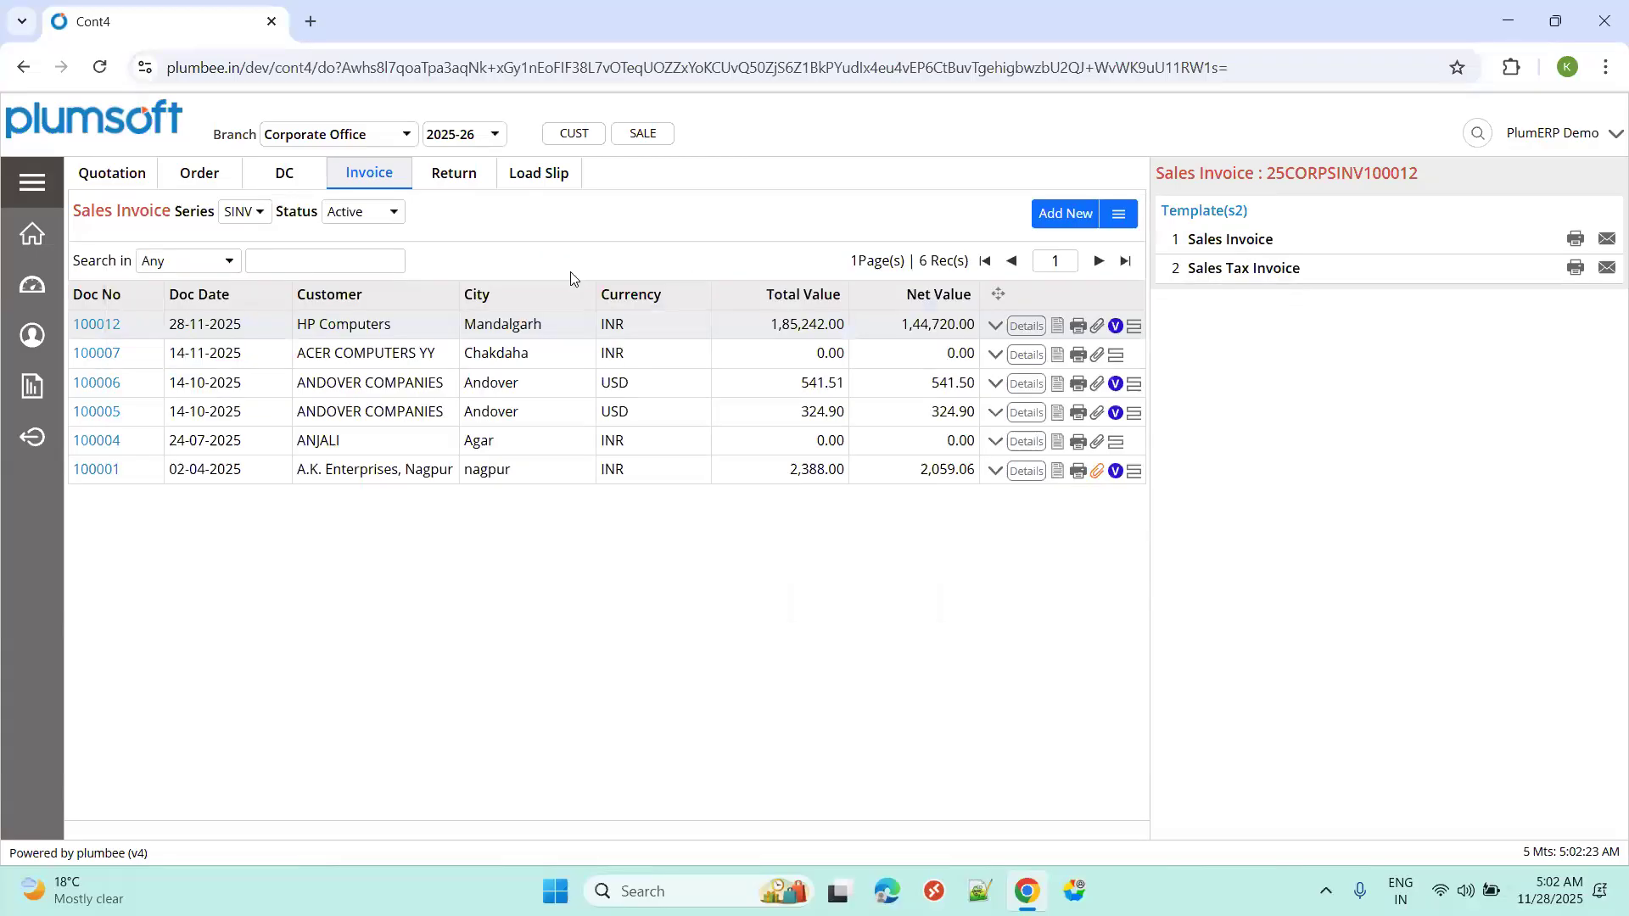
# Open verification for invoice 100012 and enter the note "verifie".
pyautogui.click(365, 178)
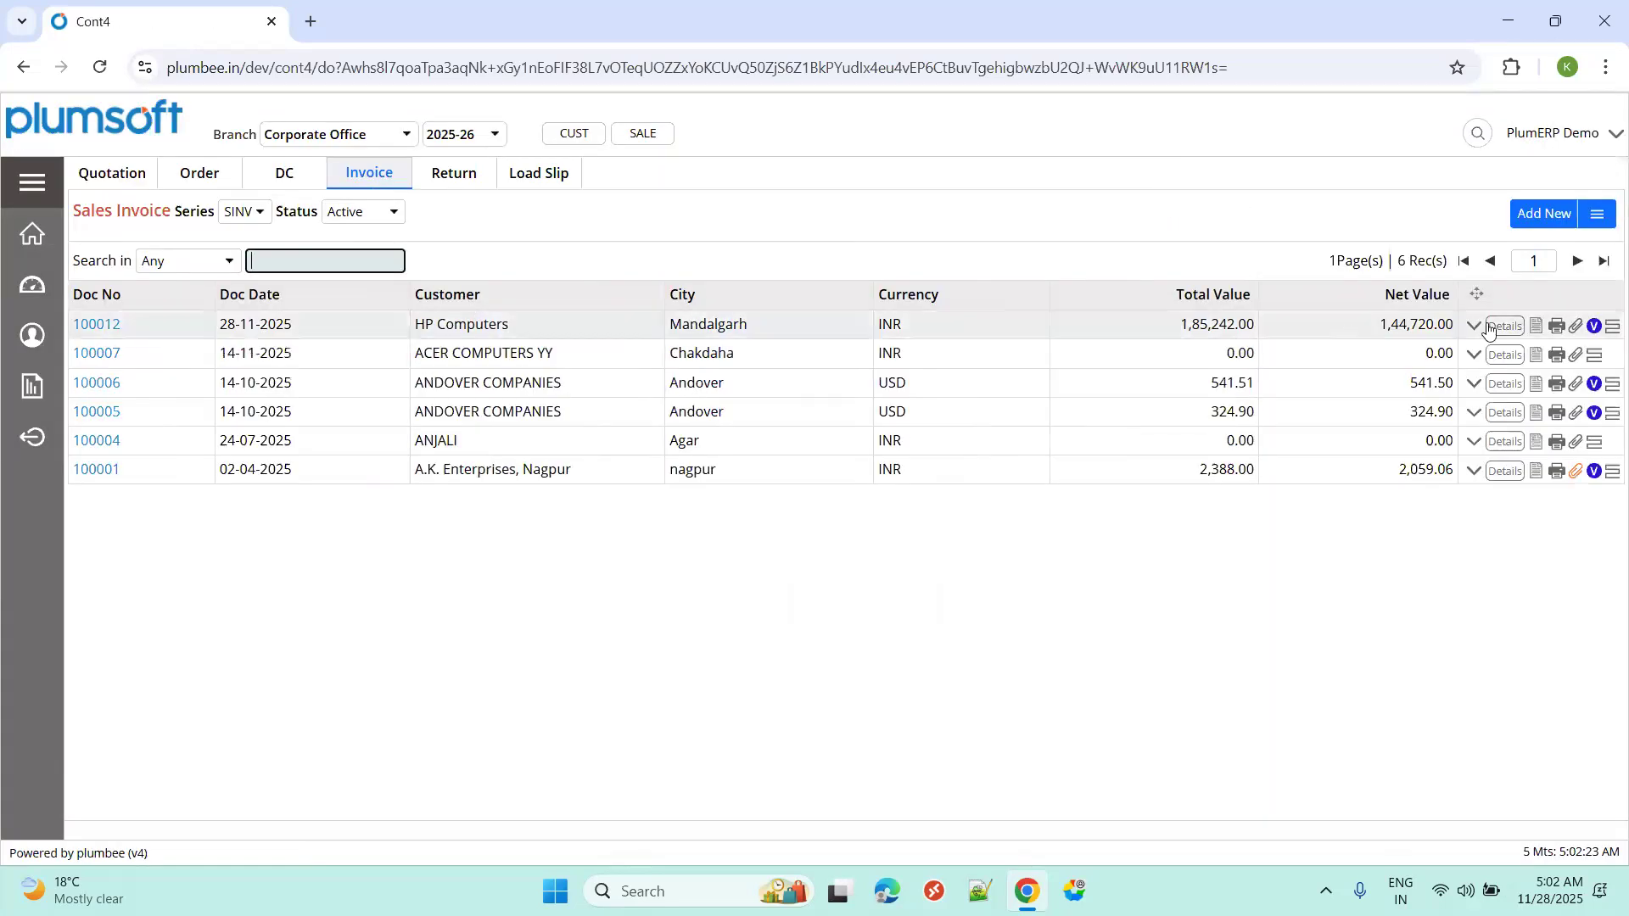
pyautogui.click(1595, 326)
pyautogui.click(1251, 635)
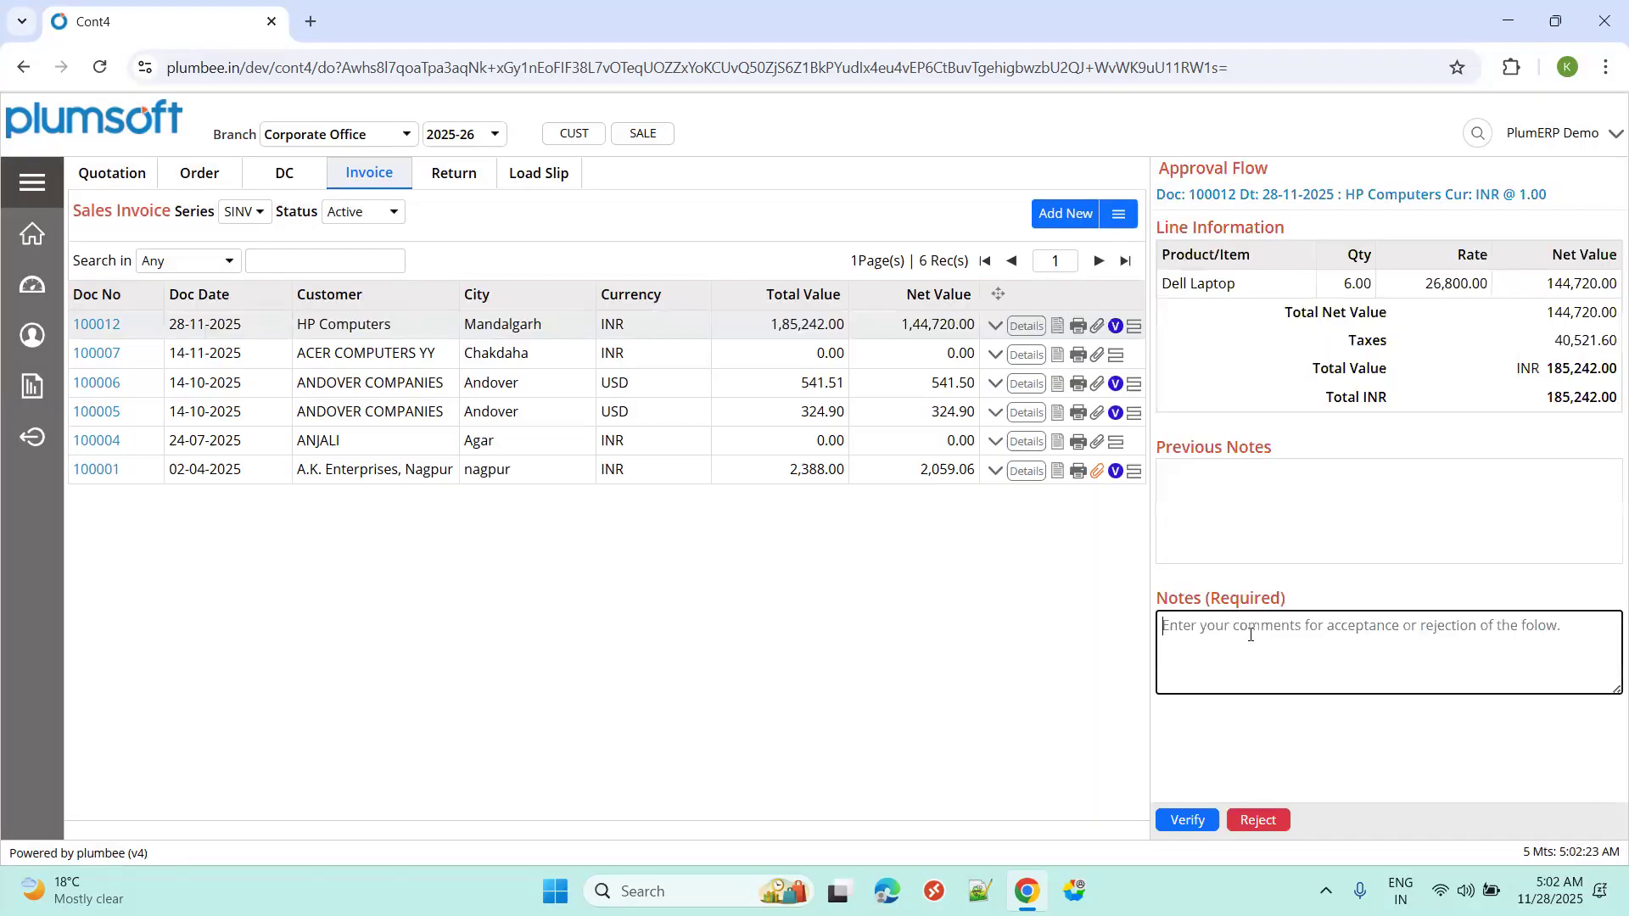
pyautogui.write('verified')
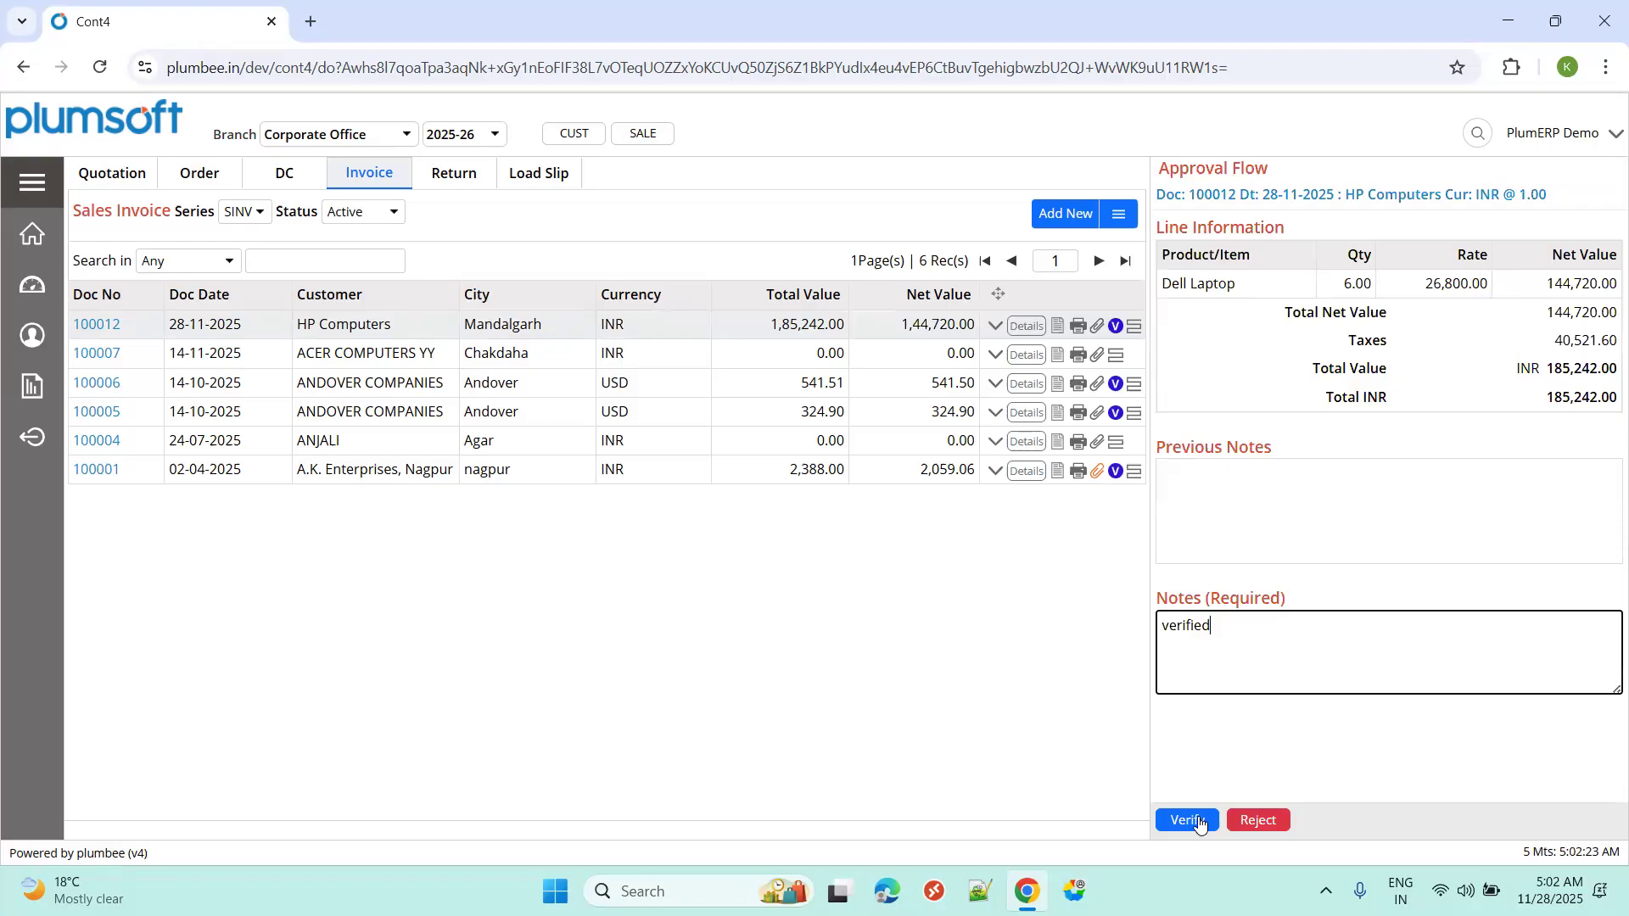
# Verify invoice 100012 and filter the invoice list to Verified status.
pyautogui.click(1188, 820)
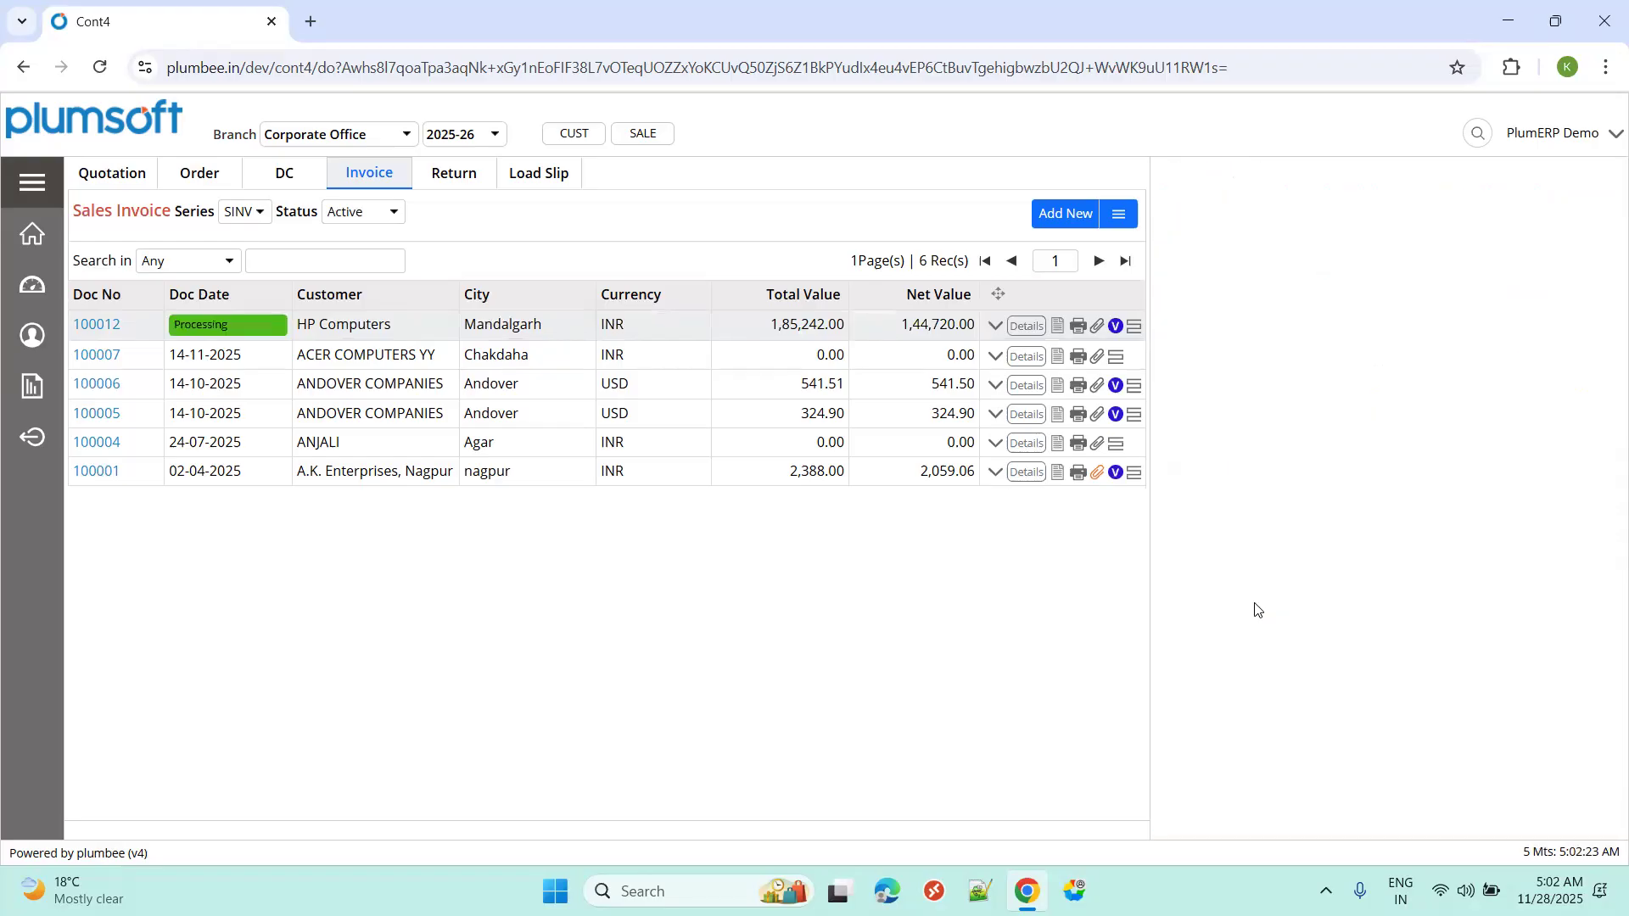
pyautogui.click(341, 214)
pyautogui.click(368, 288)
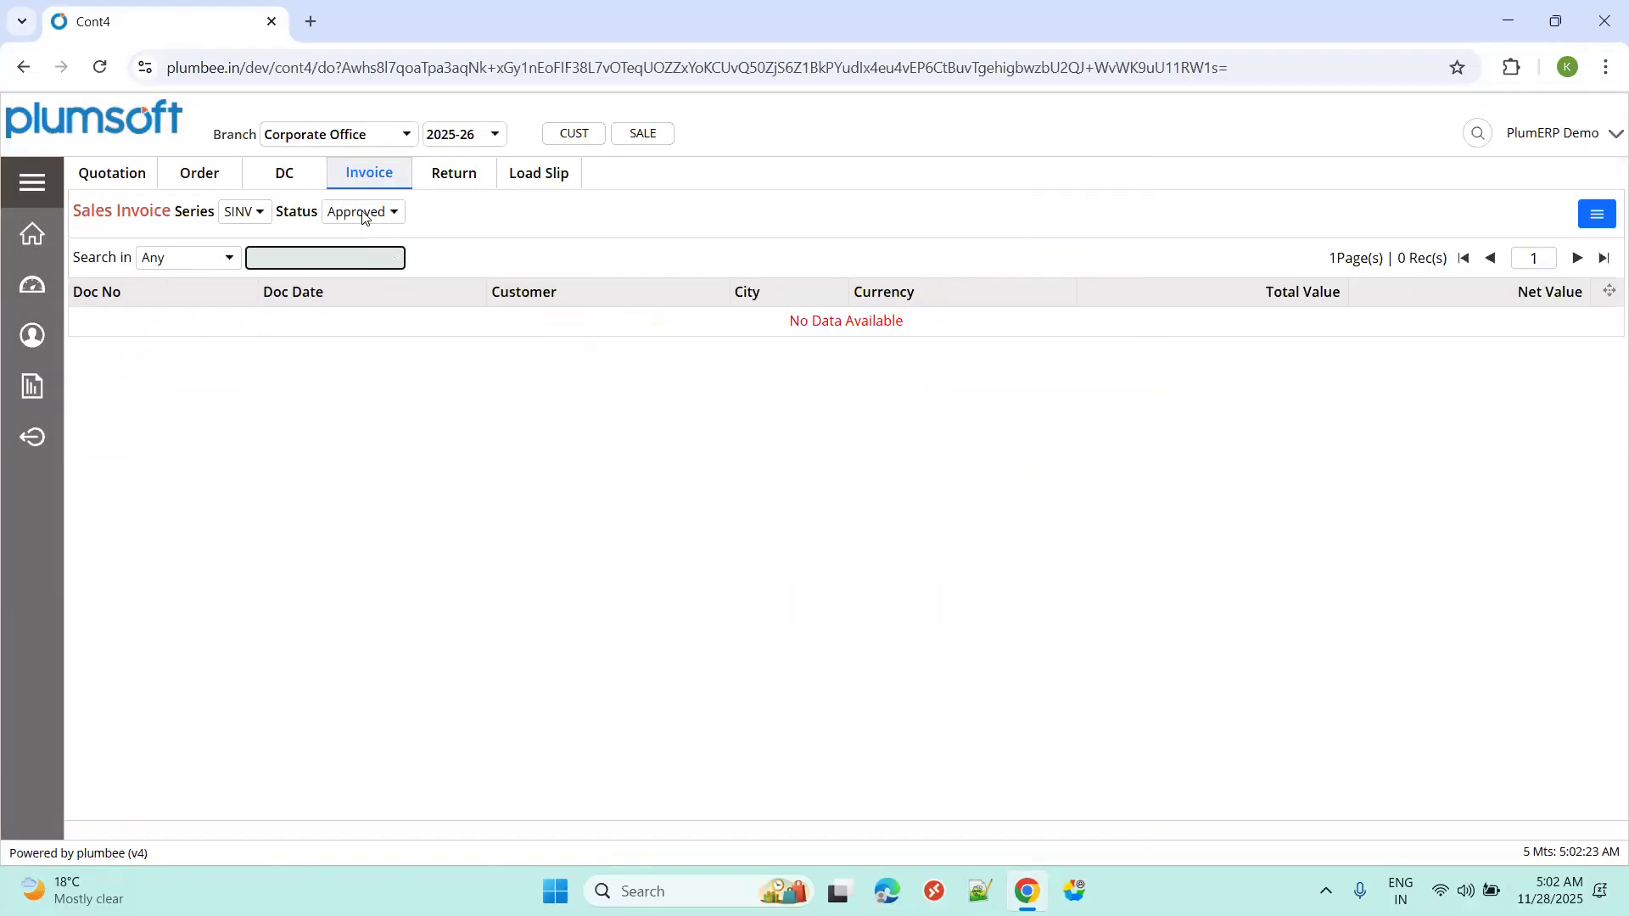
pyautogui.click(363, 213)
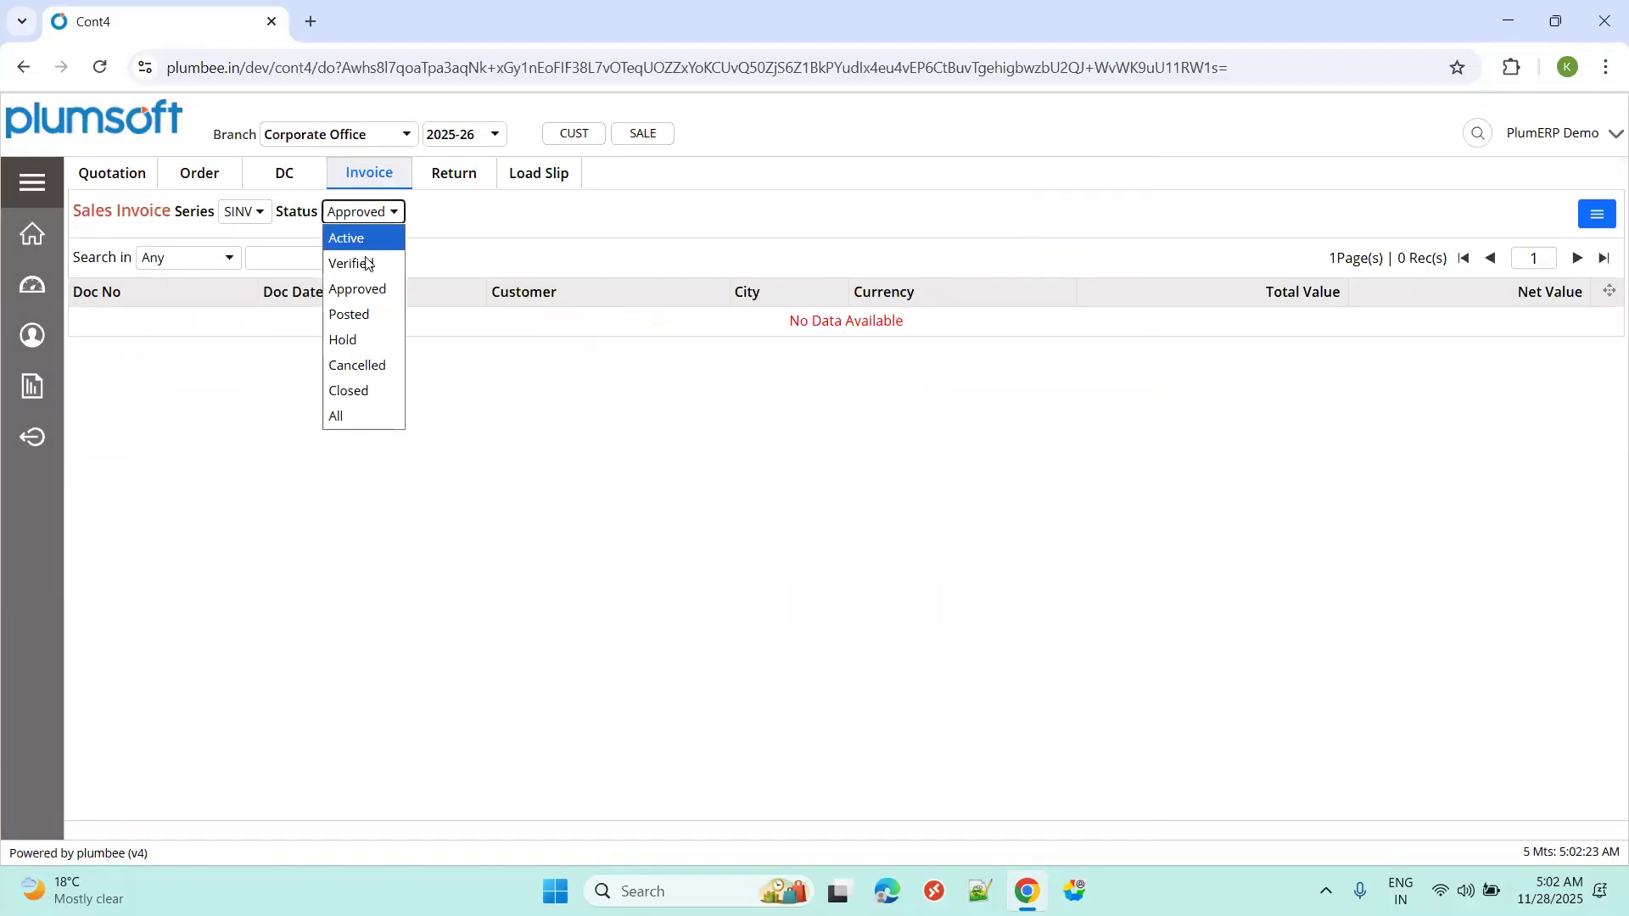
pyautogui.click(356, 263)
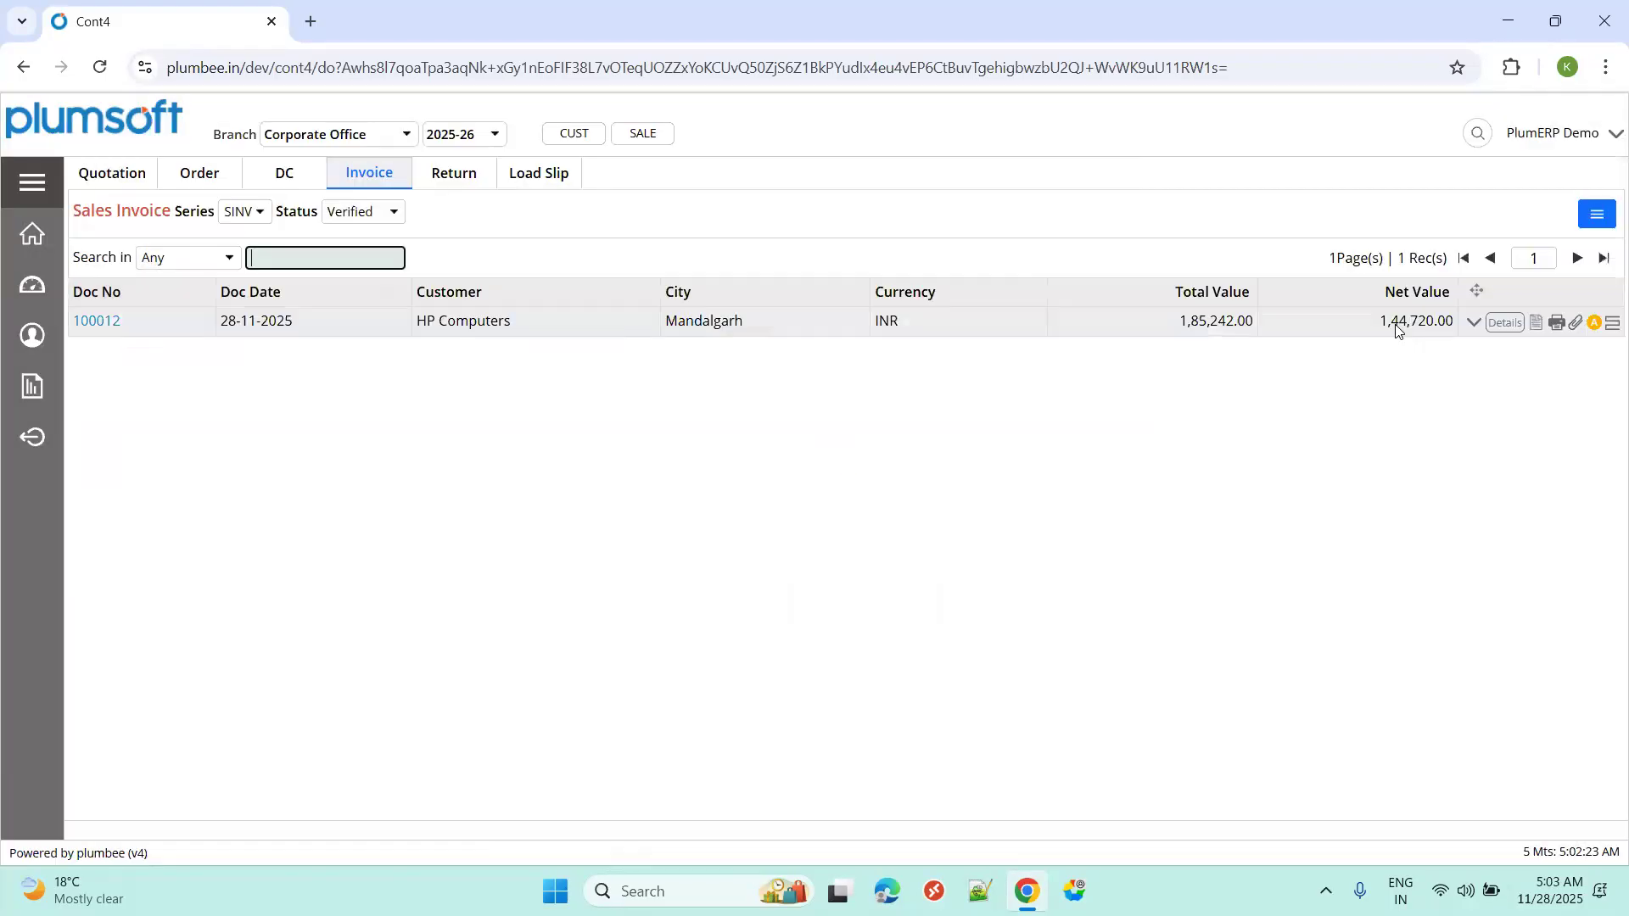
# Approve invoice 100012 with the note "Approved".
pyautogui.click(1593, 324)
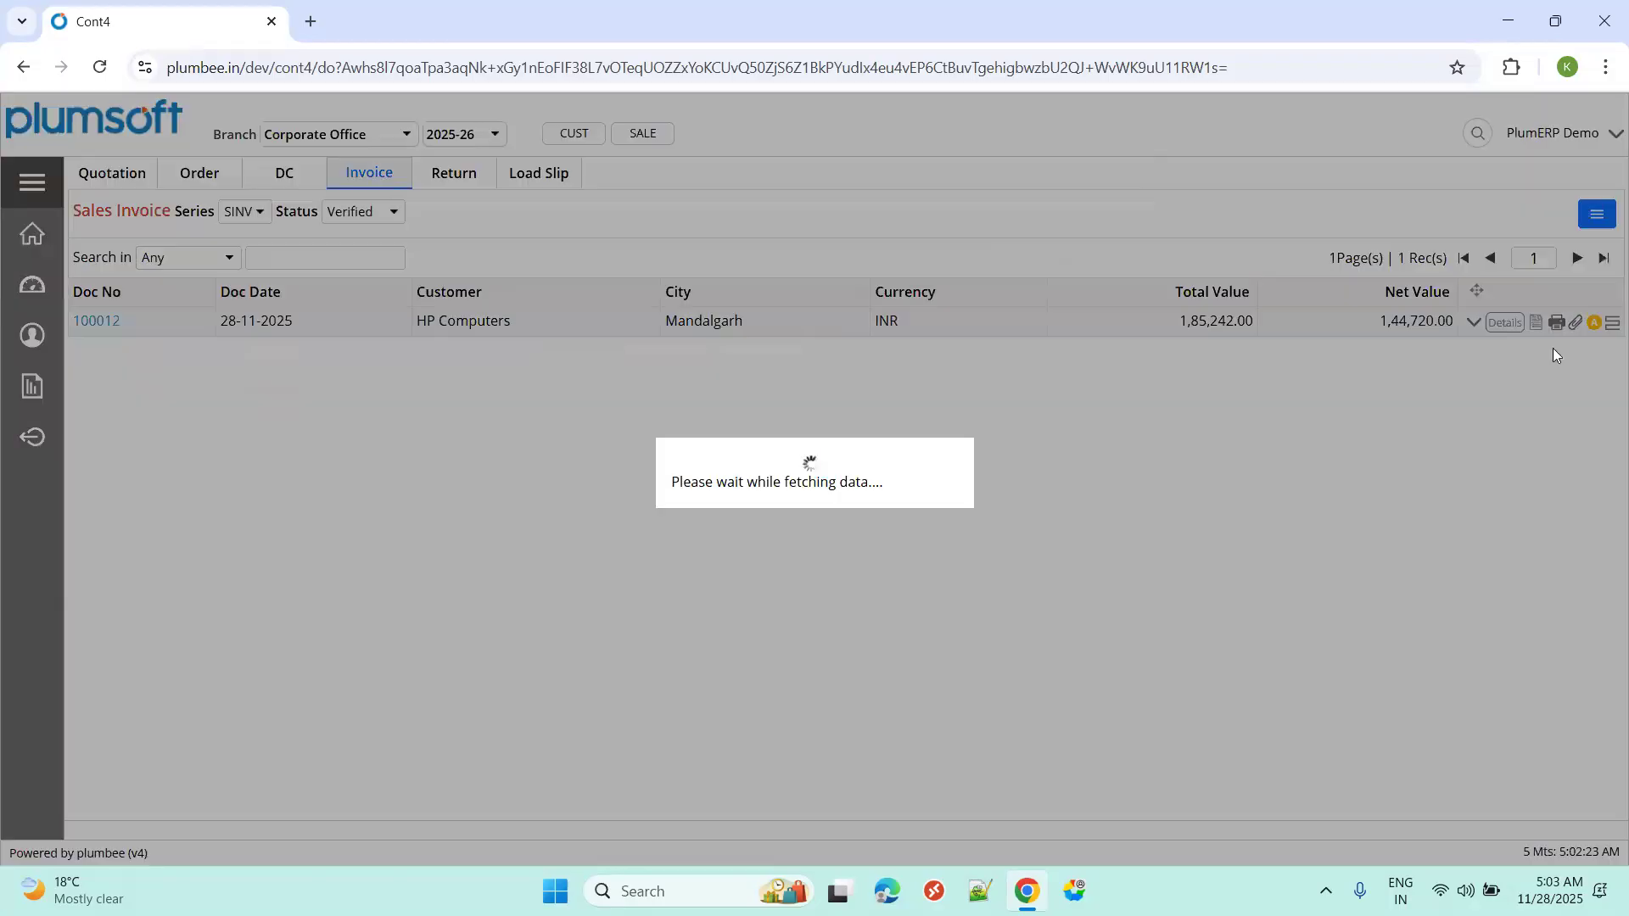
pyautogui.click(1192, 629)
pyautogui.write('Approved')
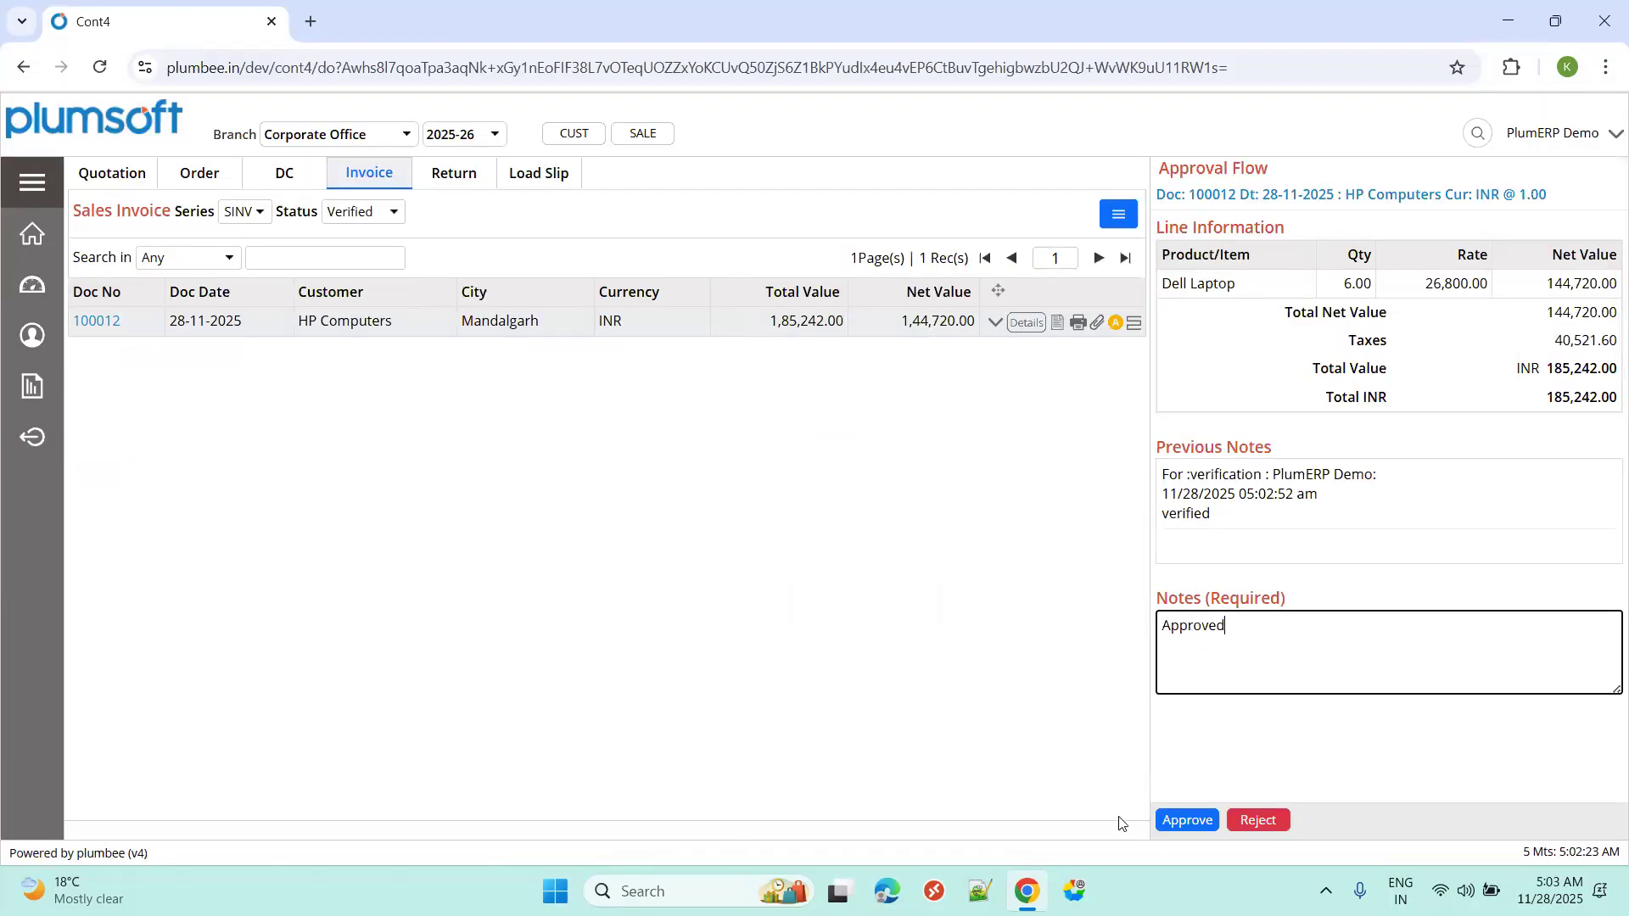
pyautogui.click(1164, 825)
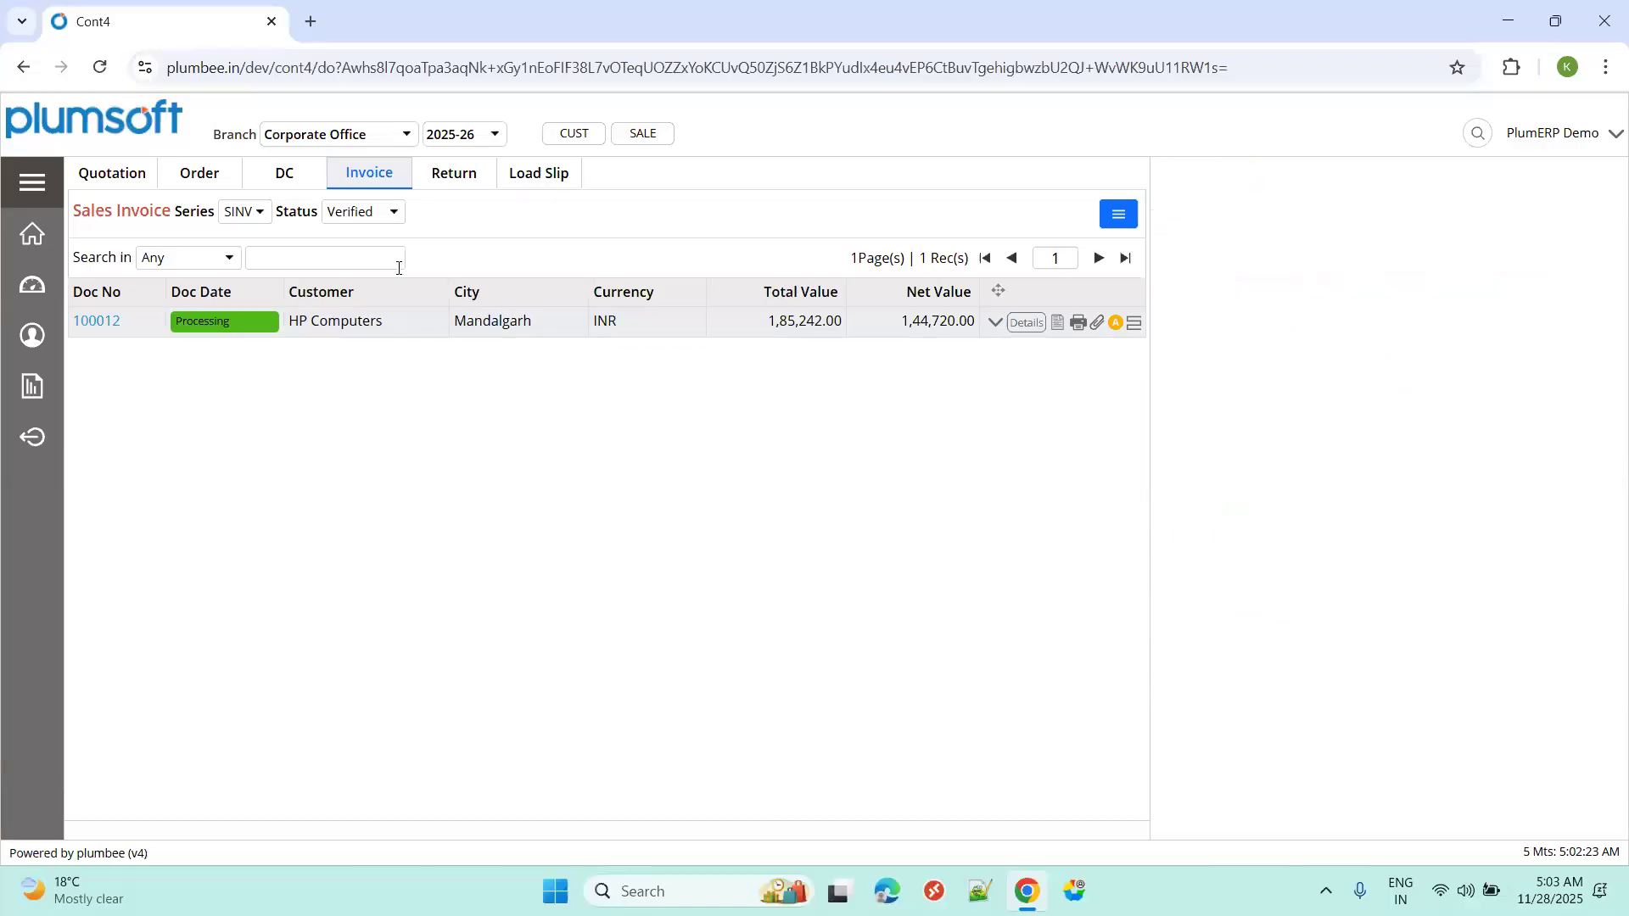
pyautogui.click(356, 212)
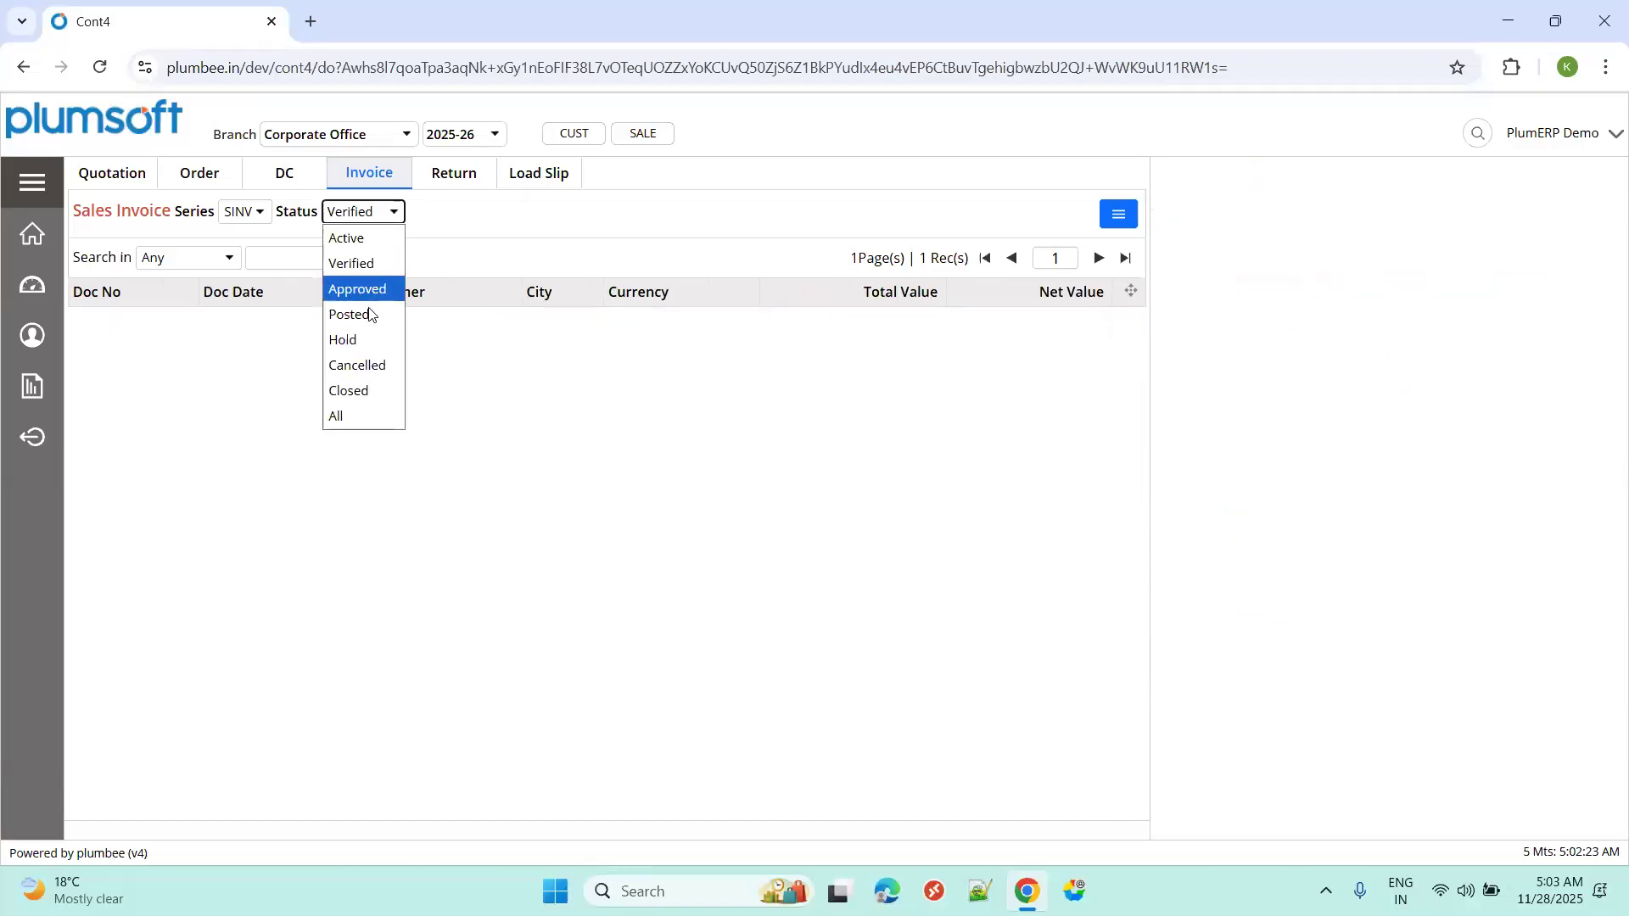
# Post approved invoice 100012 with the note "post", creating Sales JV 25CORPSAJV100007.
pyautogui.click(365, 290)
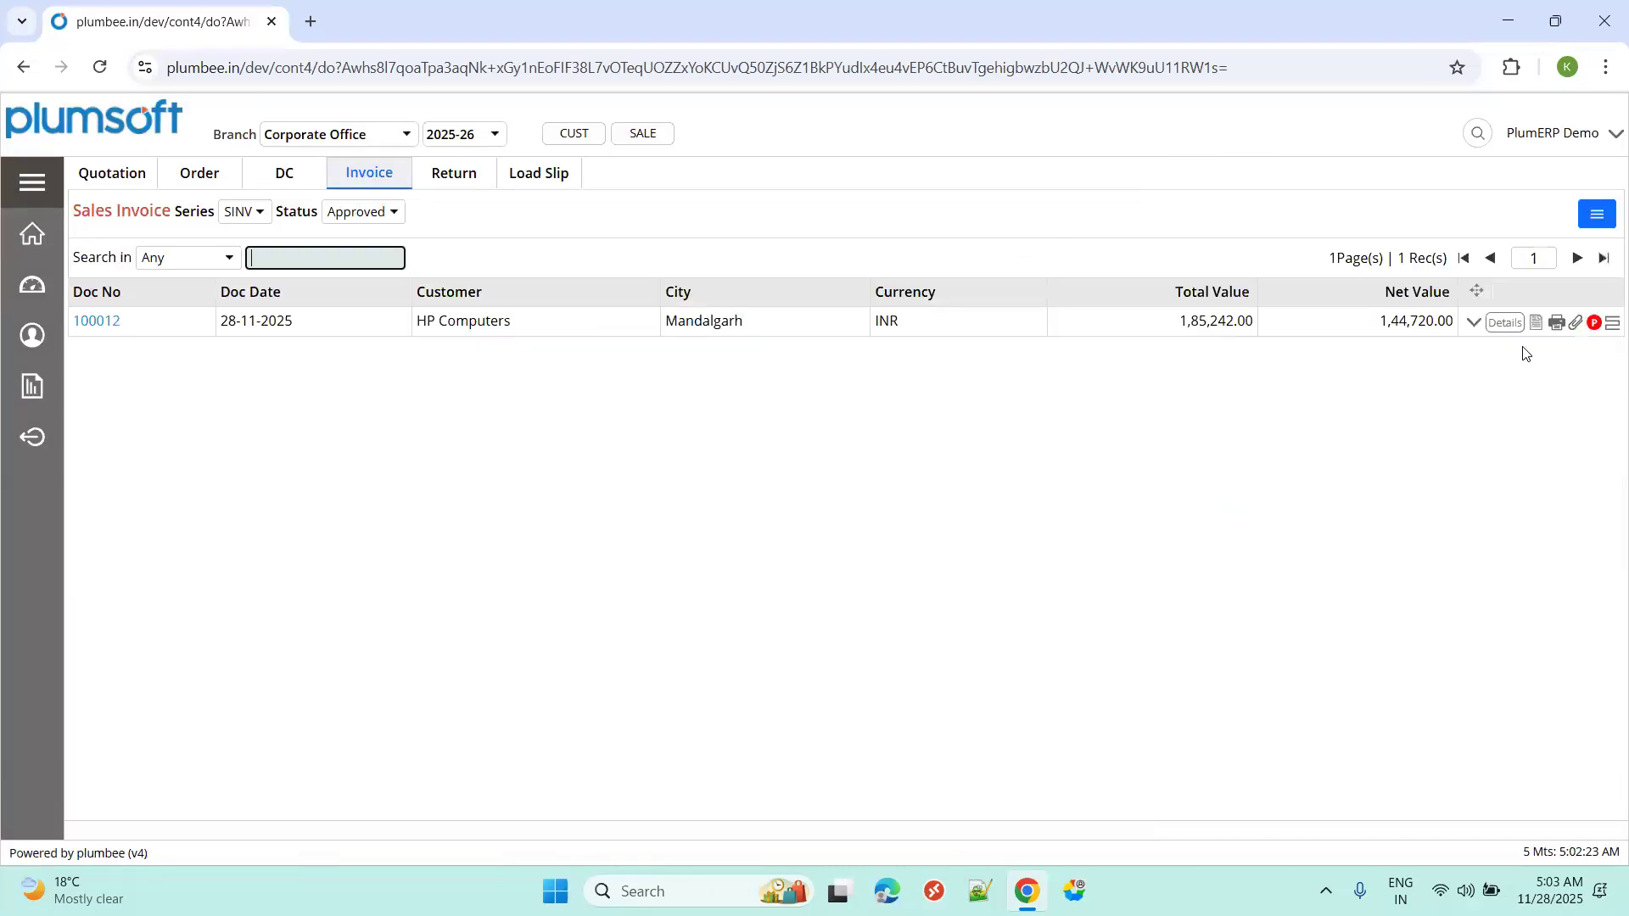
pyautogui.click(1594, 324)
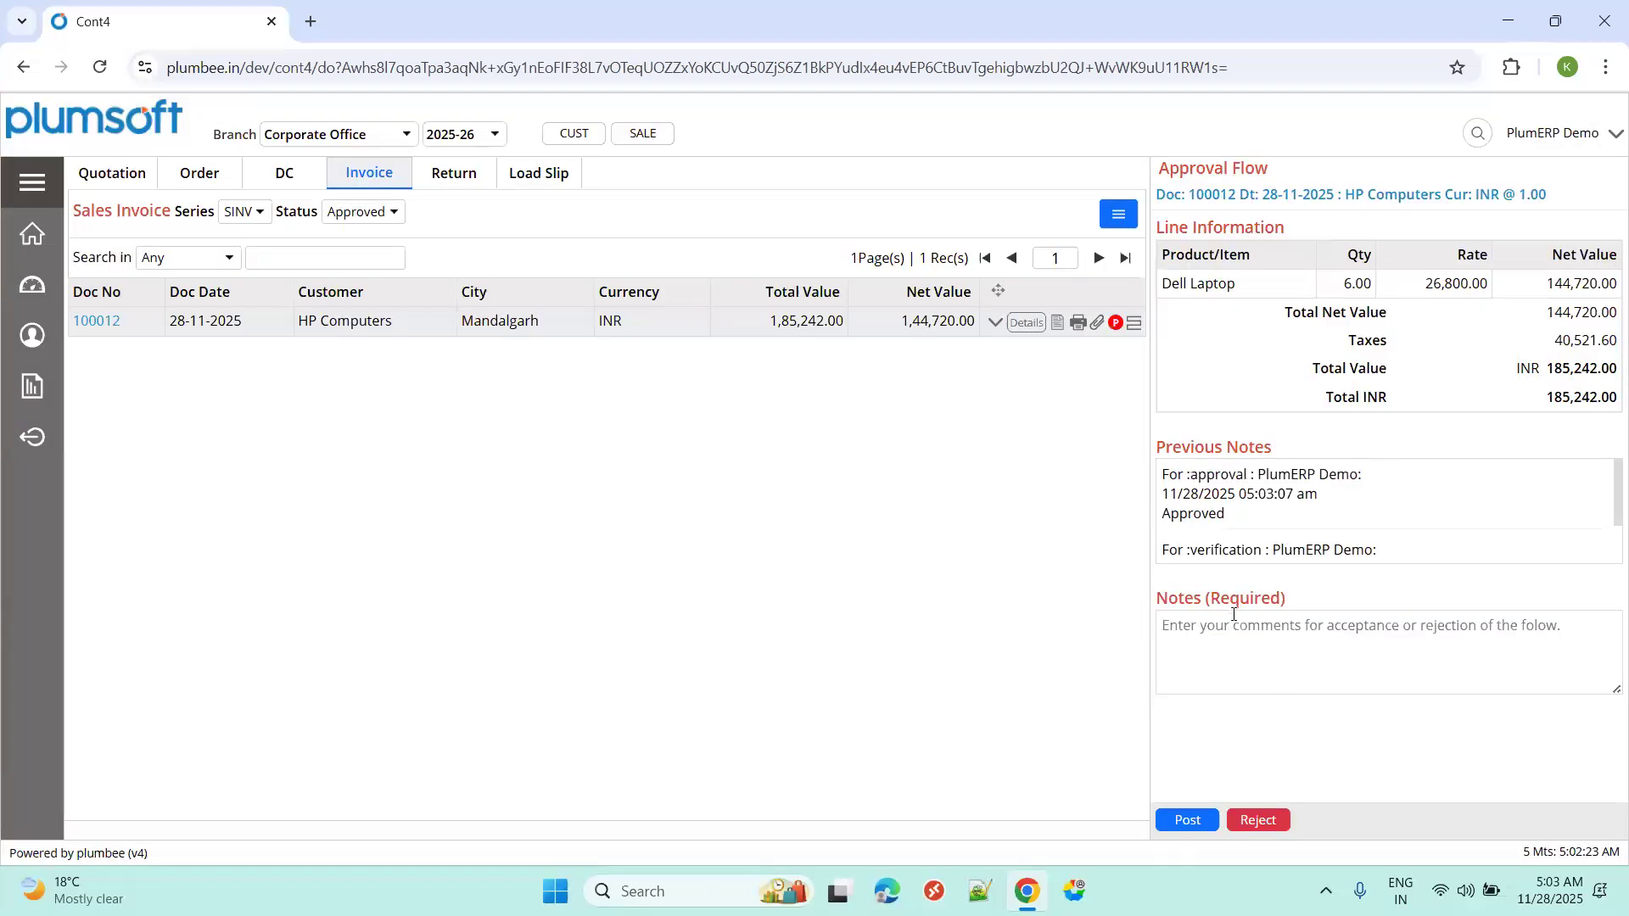
pyautogui.click(1234, 645)
pyautogui.write('post')
pyautogui.click(1175, 820)
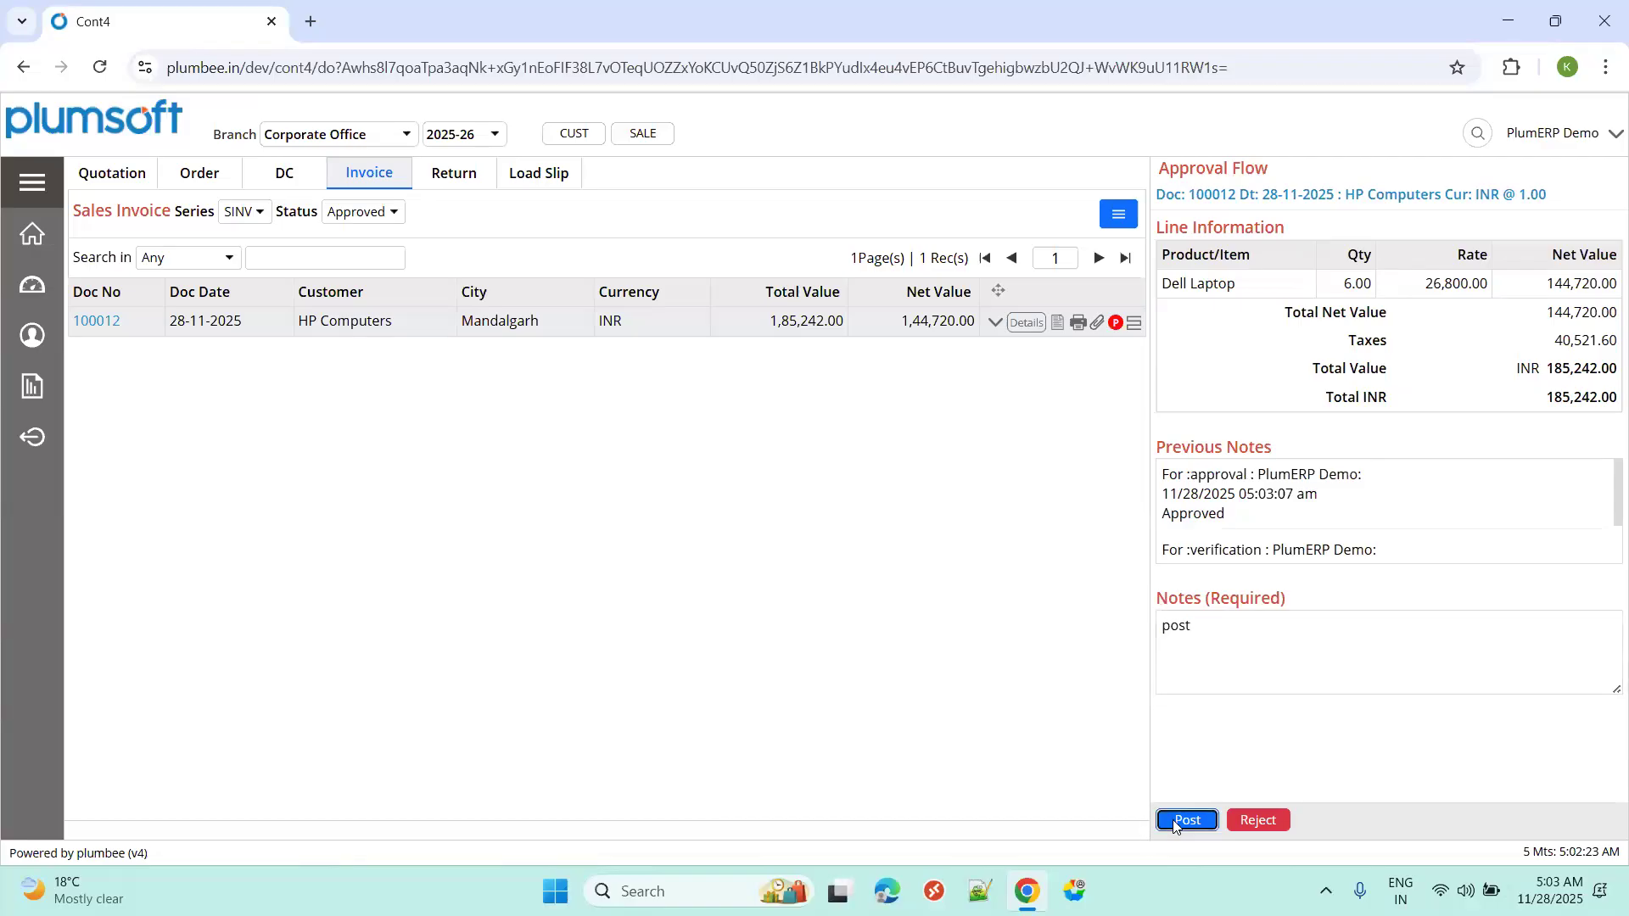
pyautogui.click(1205, 605)
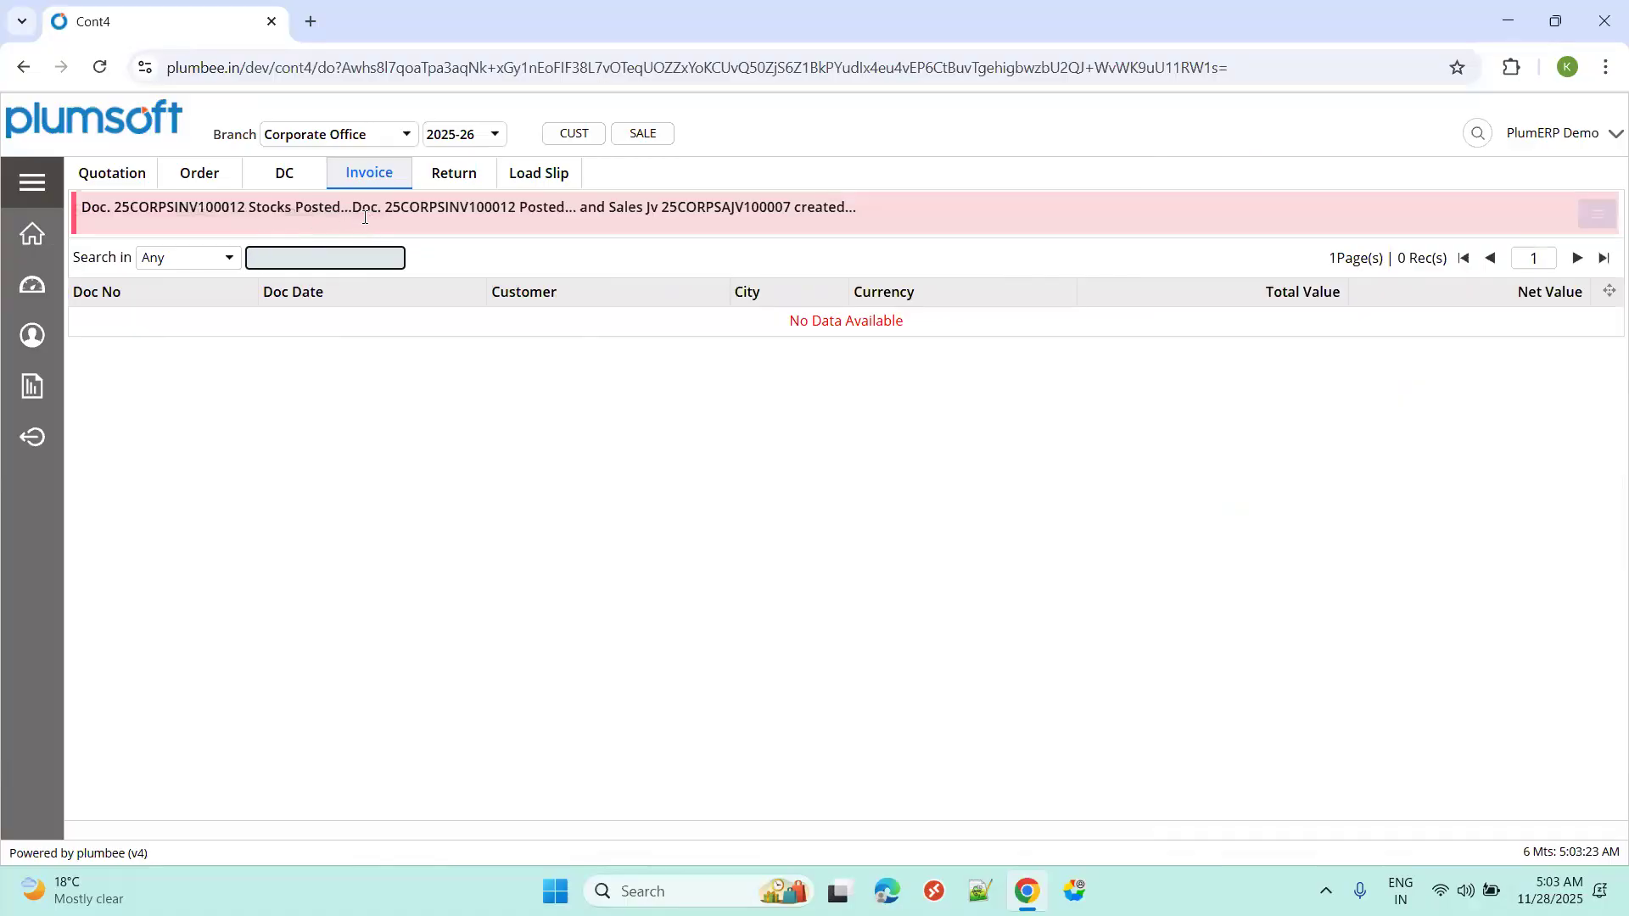
pyautogui.doubleClick(690, 209)
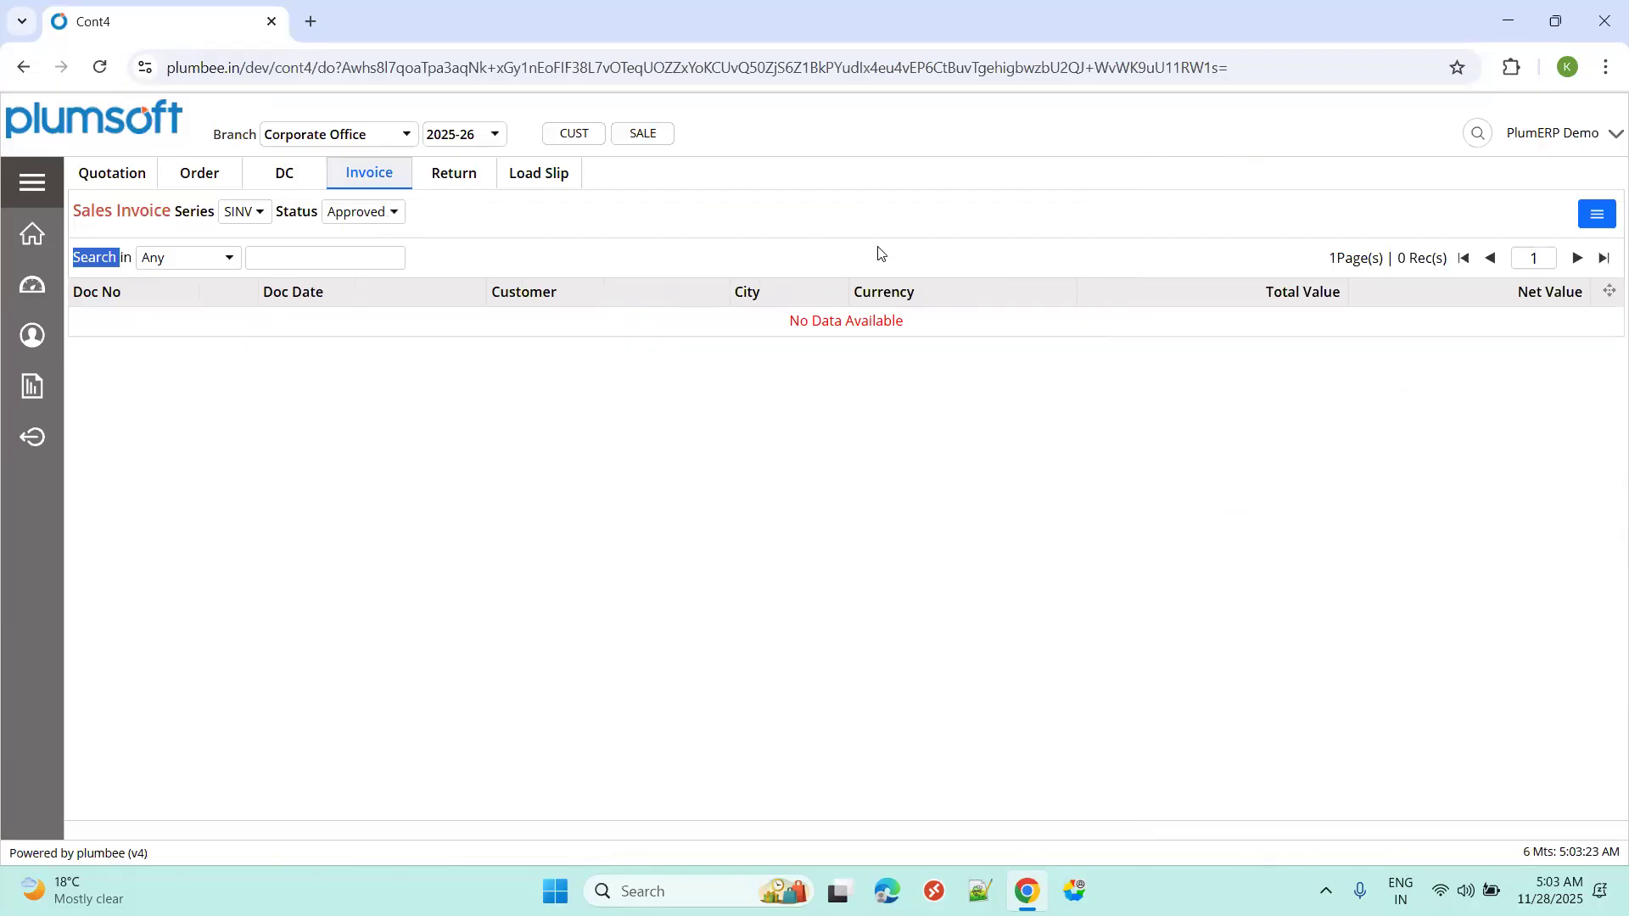
# Glance at the sales process flow slide, return to PlumERP, and open the module menu.
pyautogui.press('ctrl+super+Right')
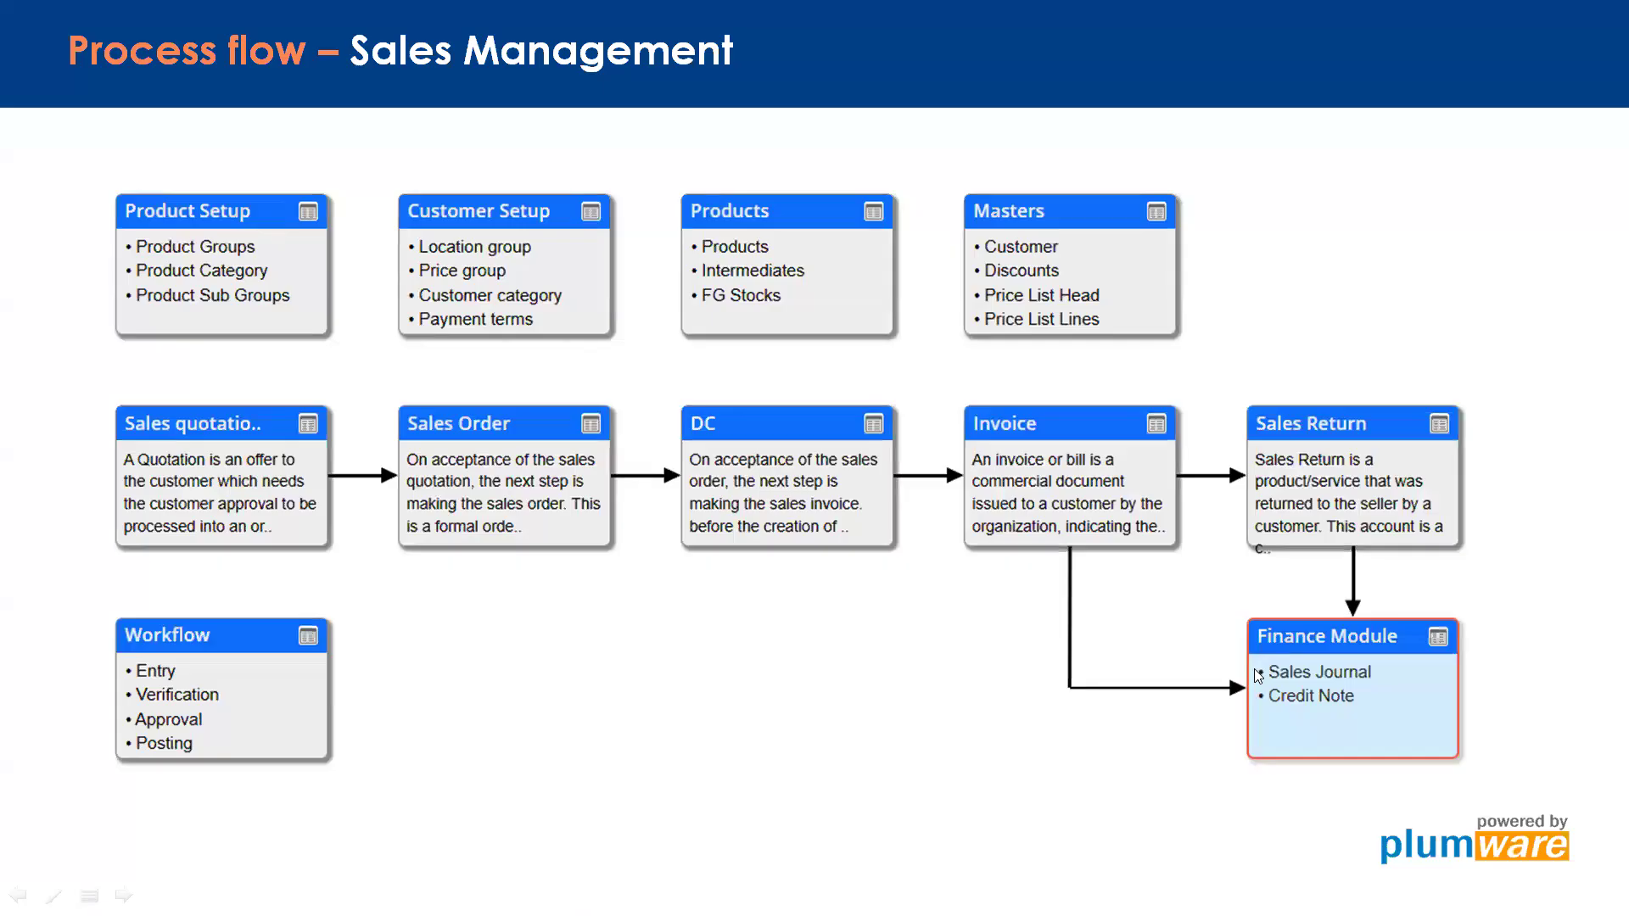
pyautogui.press('ctrl+super+Left')
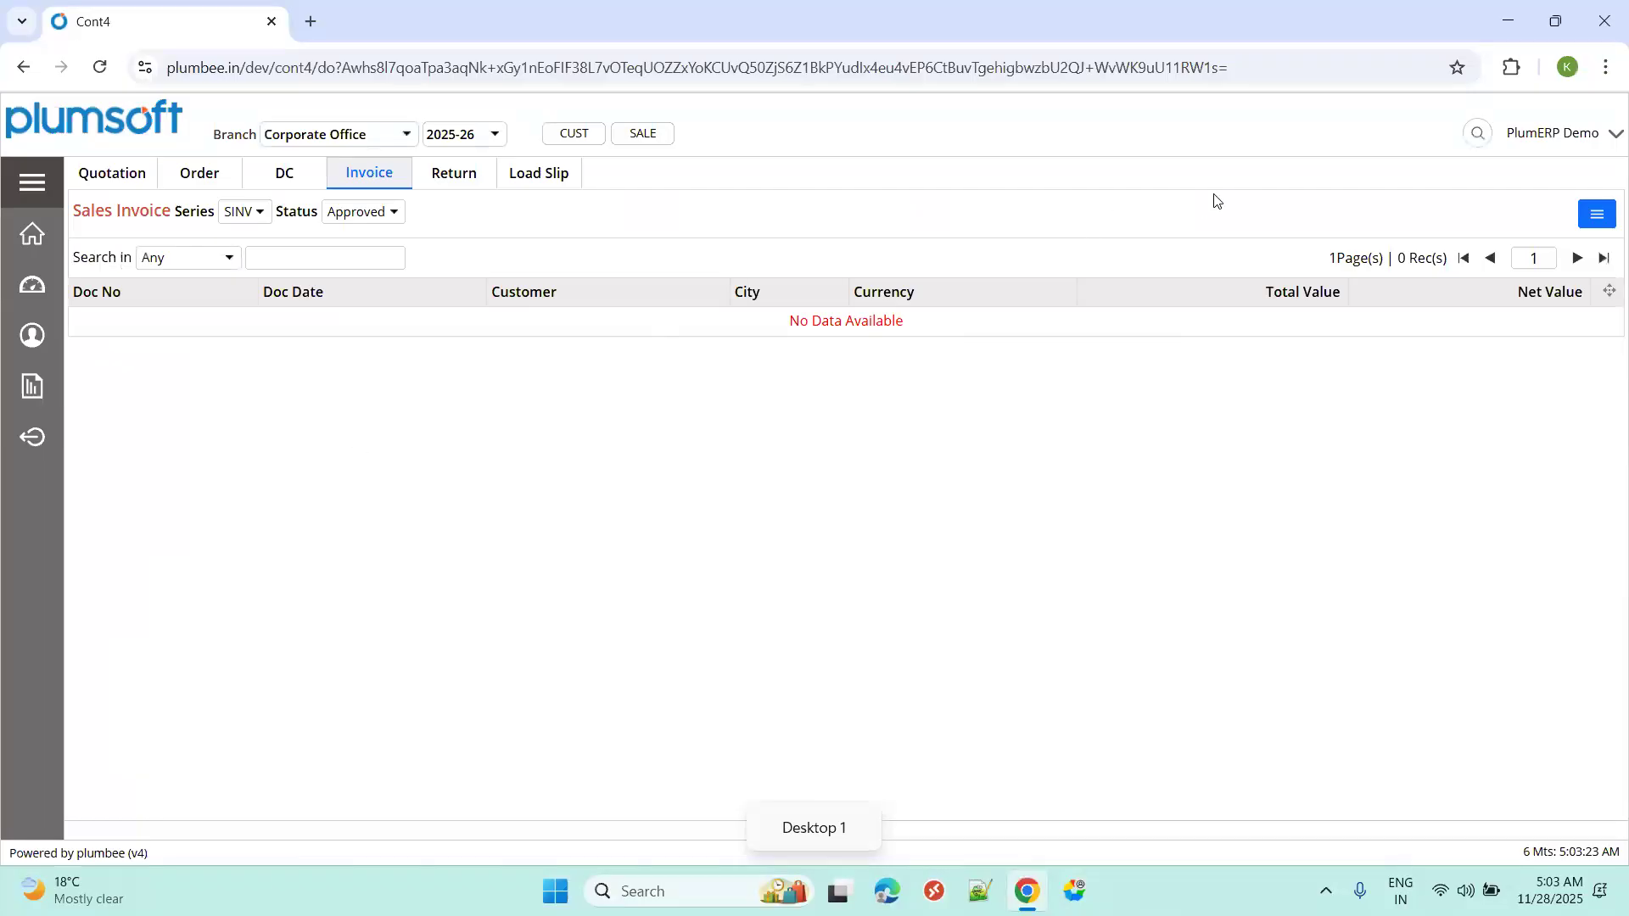
pyautogui.click(35, 181)
# Open the Sales JV journal vouchers in the Finance module.
pyautogui.click(221, 364)
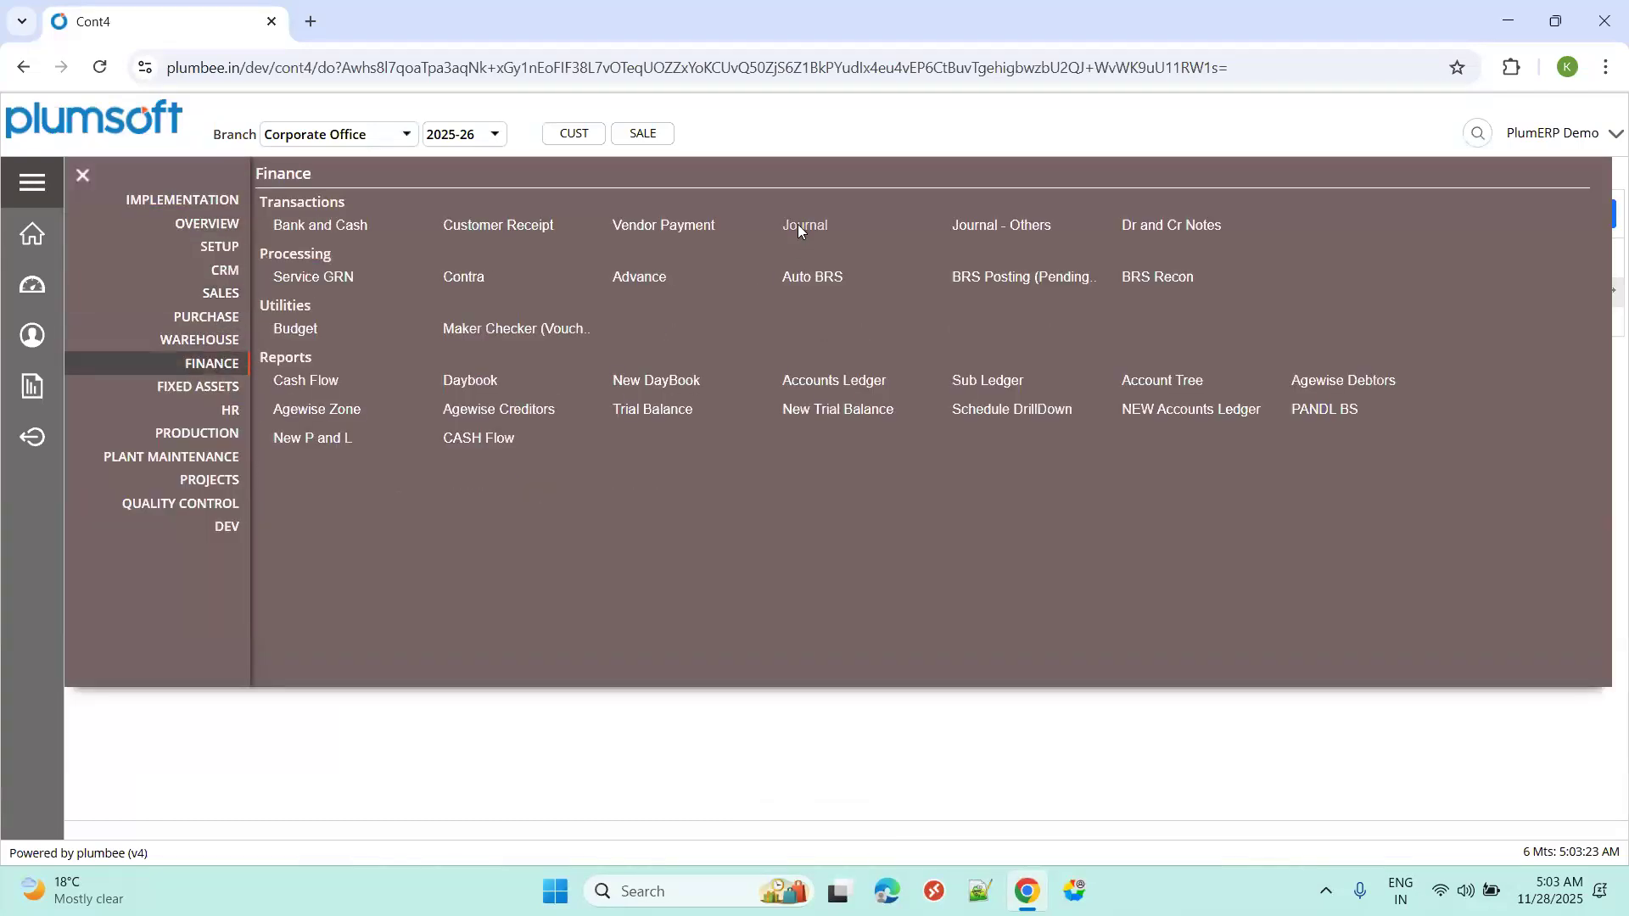
pyautogui.click(799, 226)
pyautogui.click(381, 178)
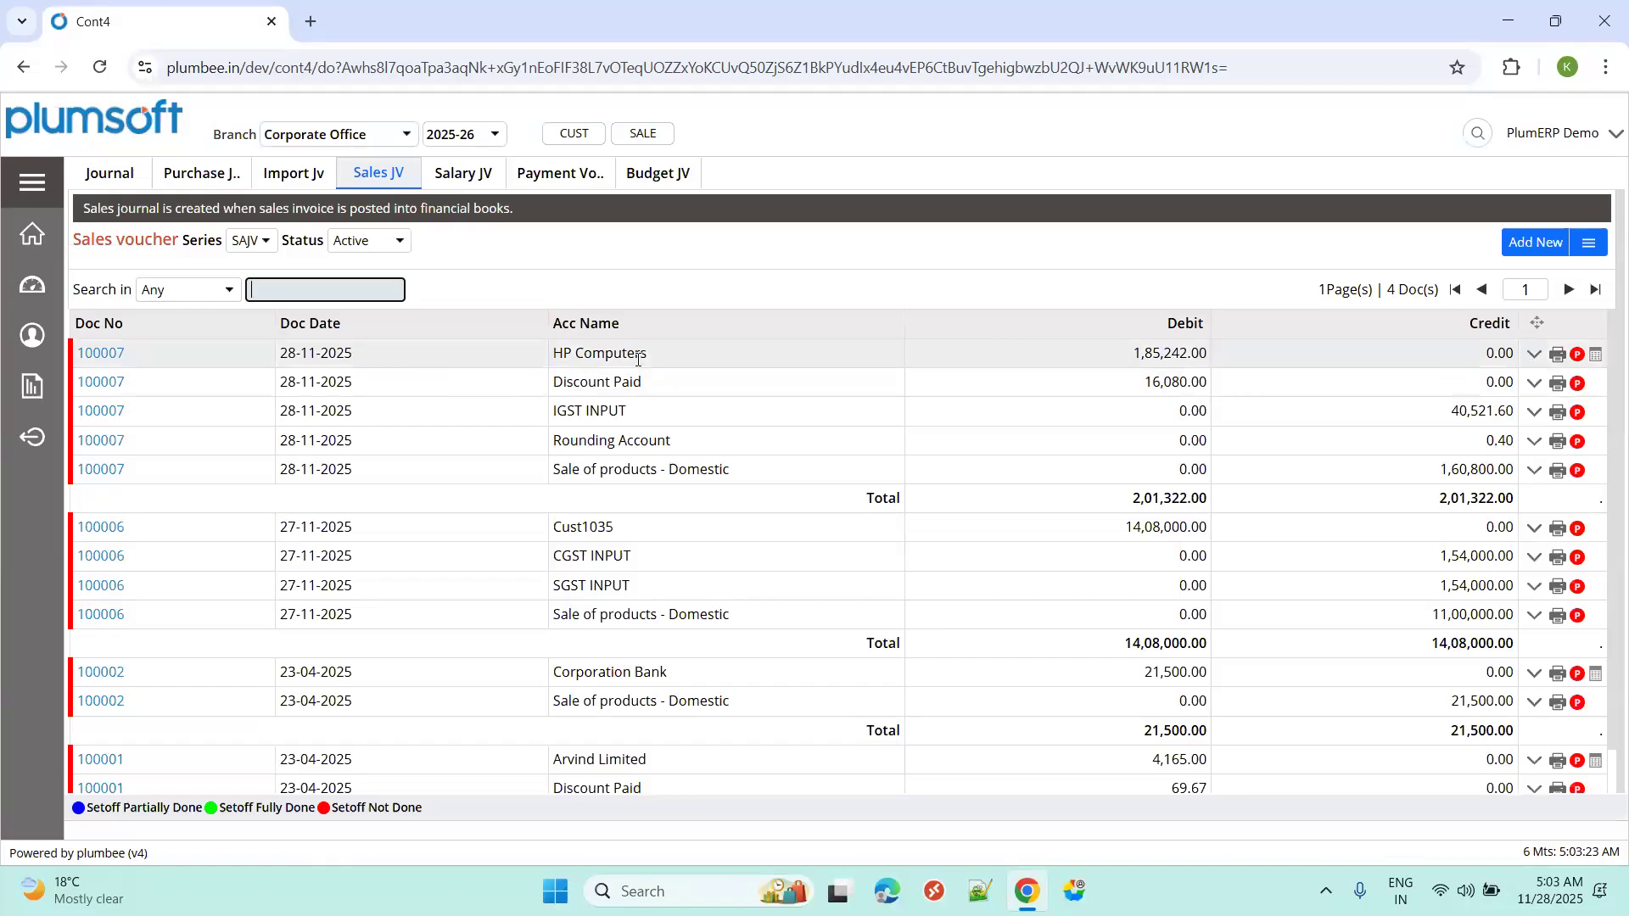
# Trace voucher 100007's account thread back to the HP Computers invoice, order and quotation.
pyautogui.click(1558, 359)
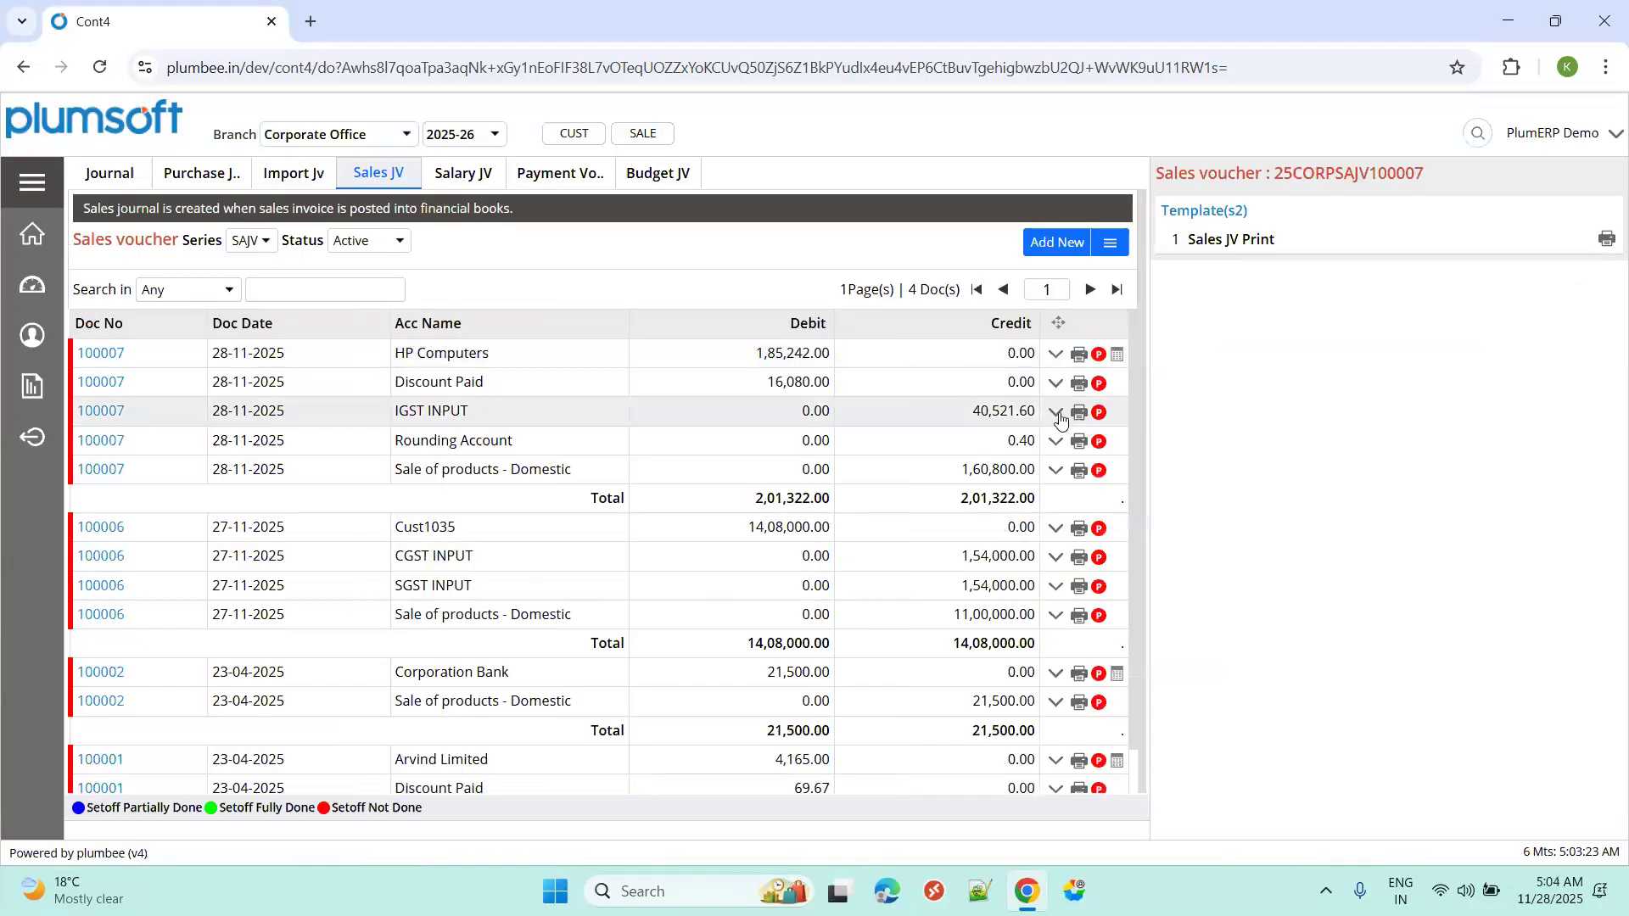
pyautogui.click(1057, 473)
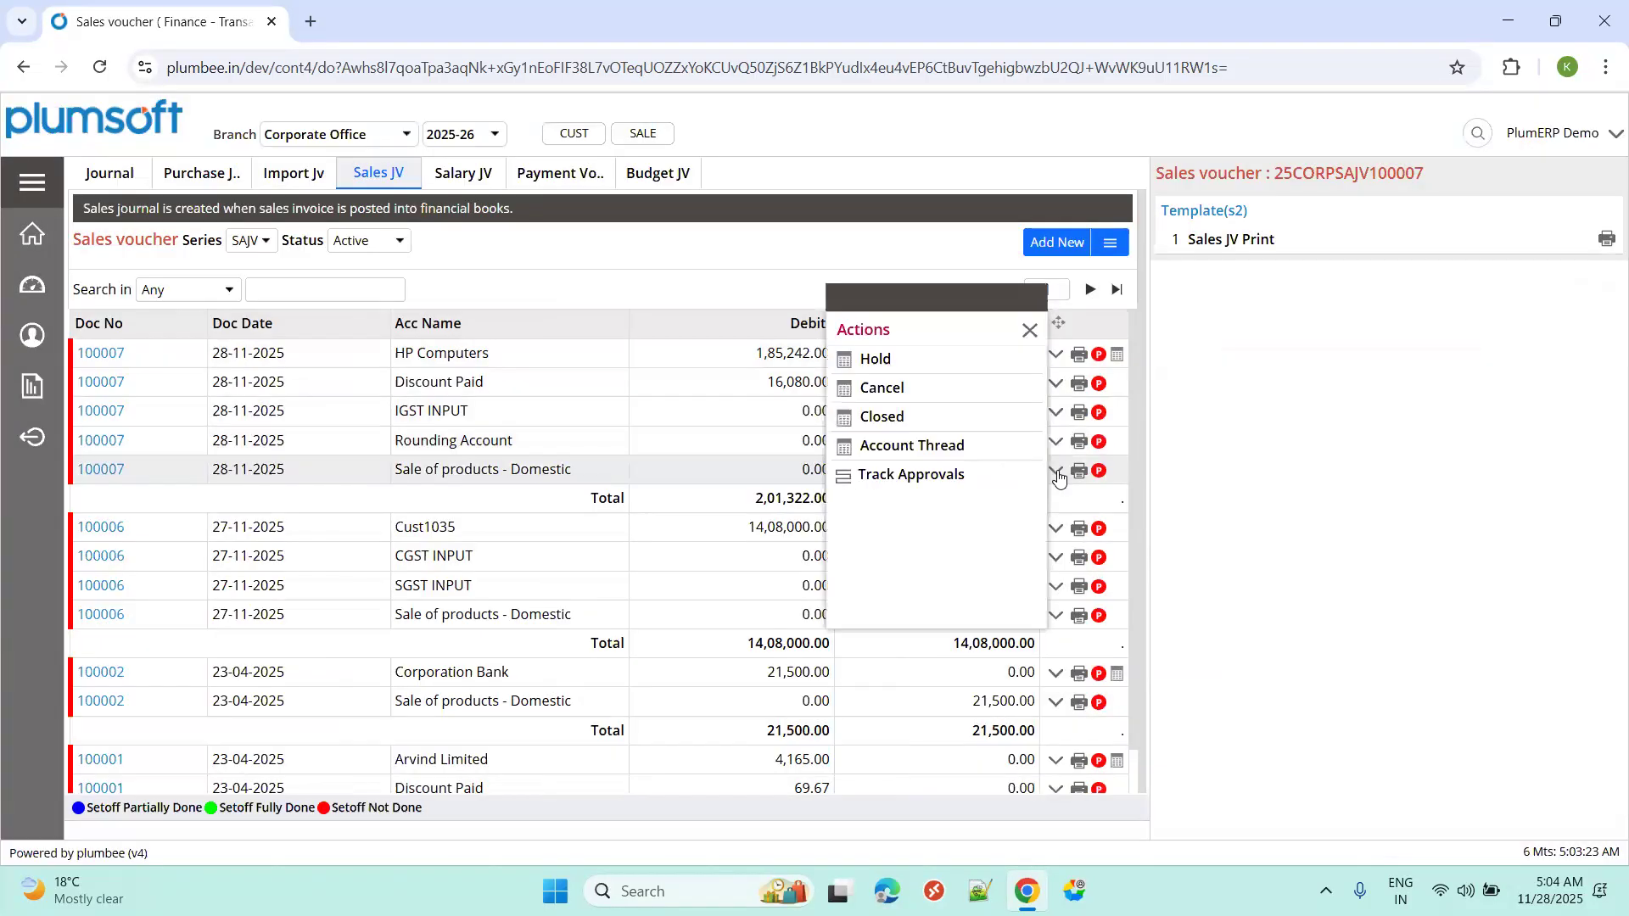
pyautogui.click(883, 448)
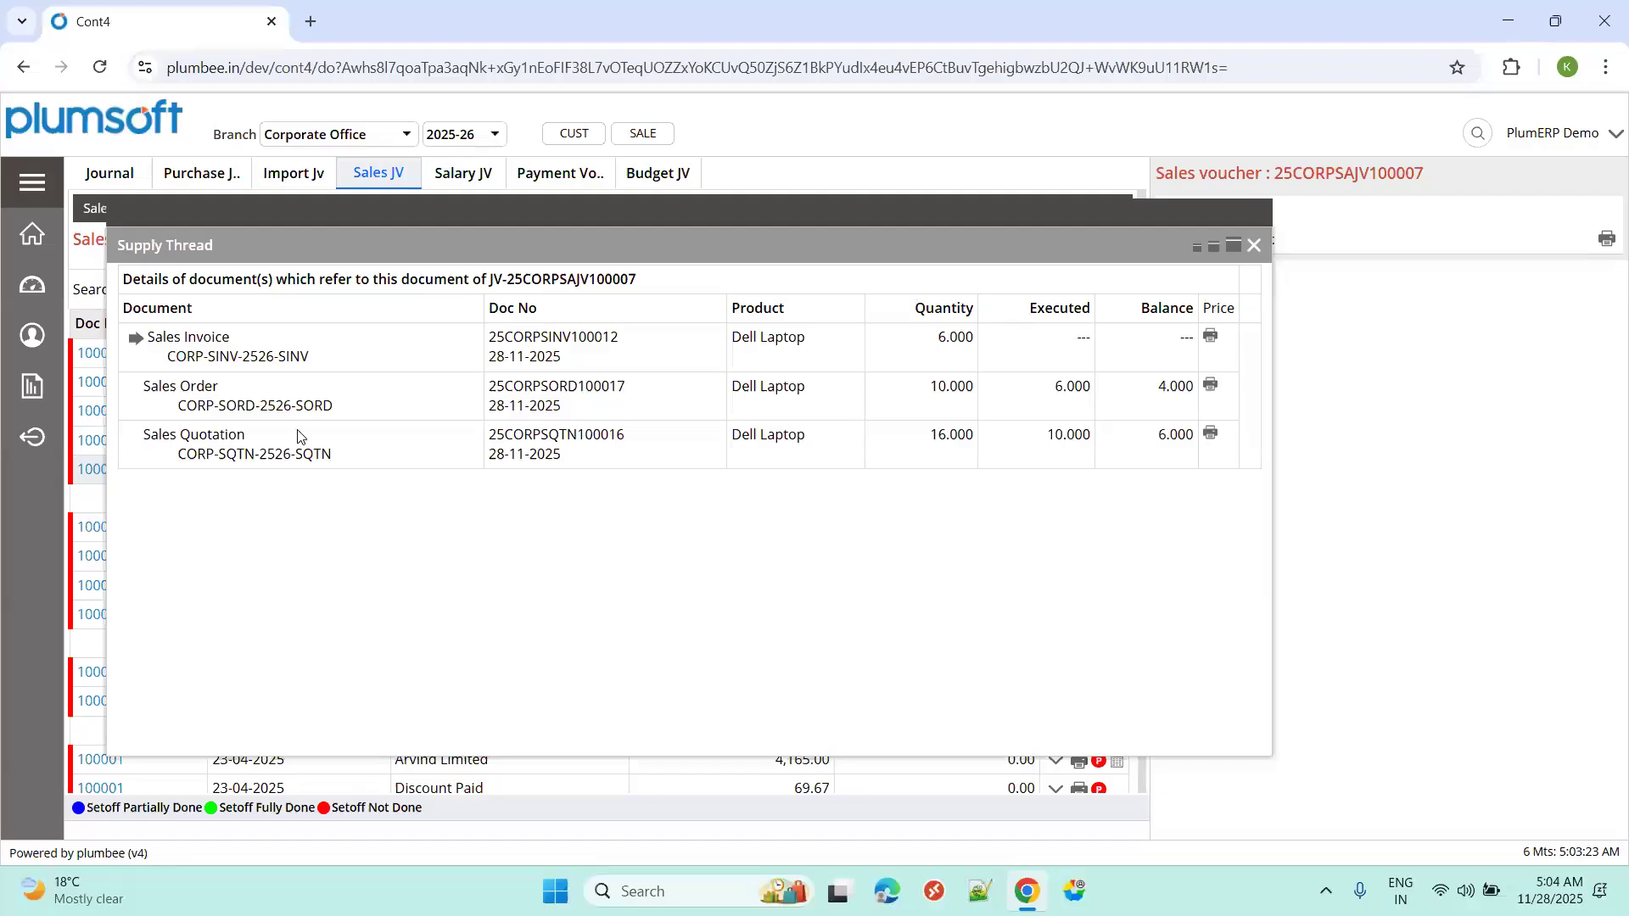
pyautogui.click(1253, 247)
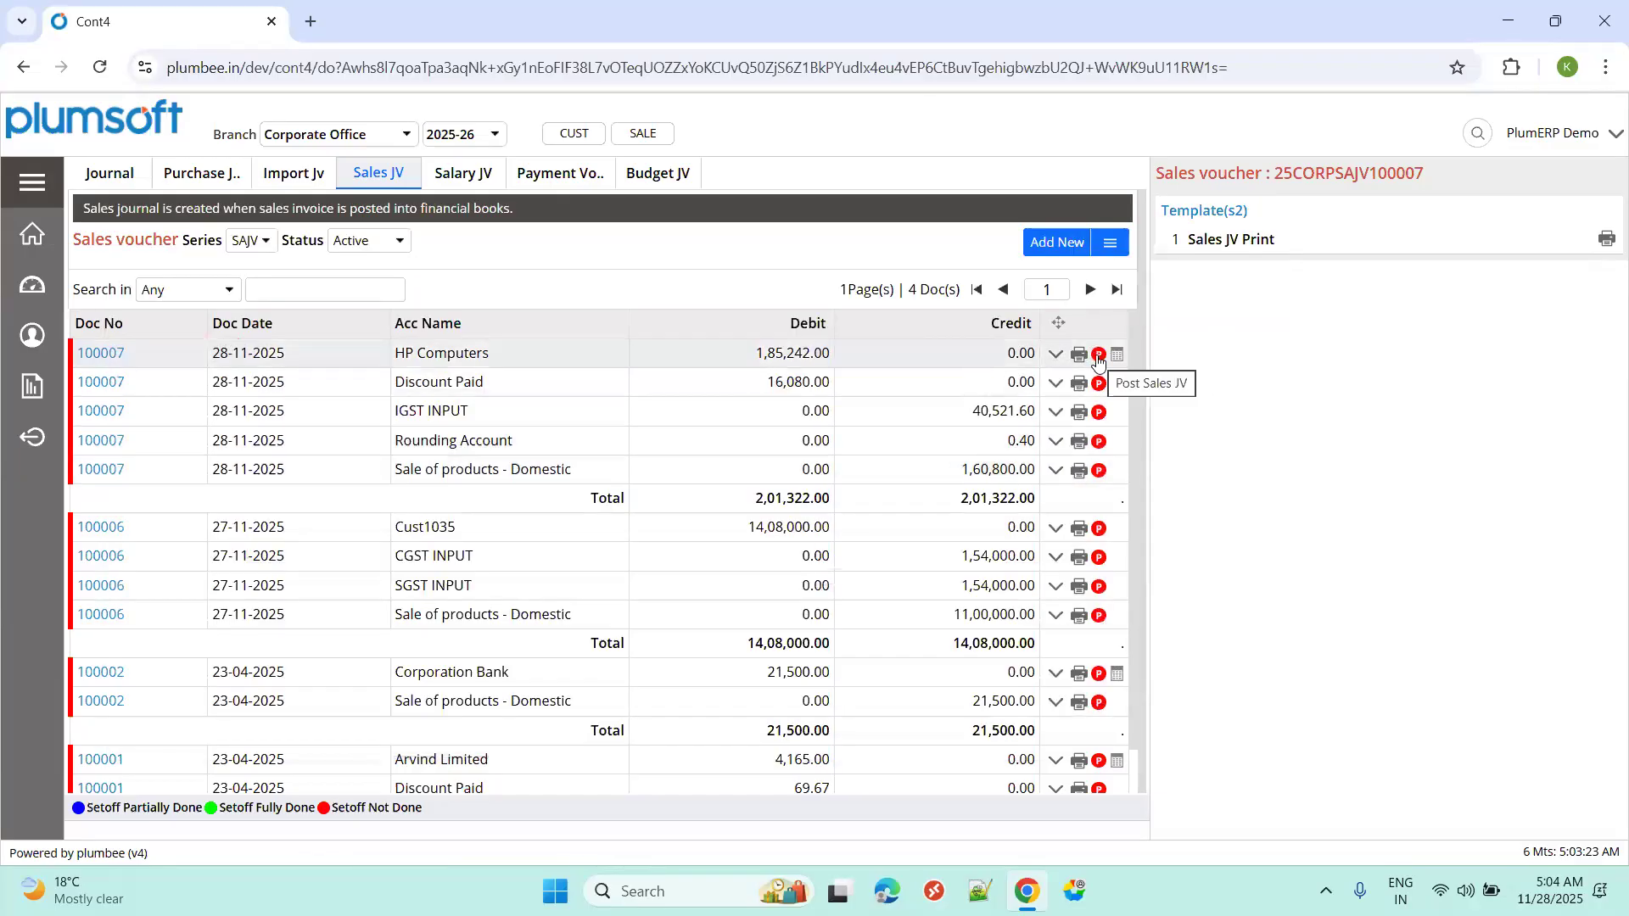
# Post Sales JV 100007 with the approval note 'post', then filter the voucher list to Posted.
pyautogui.click(1098, 417)
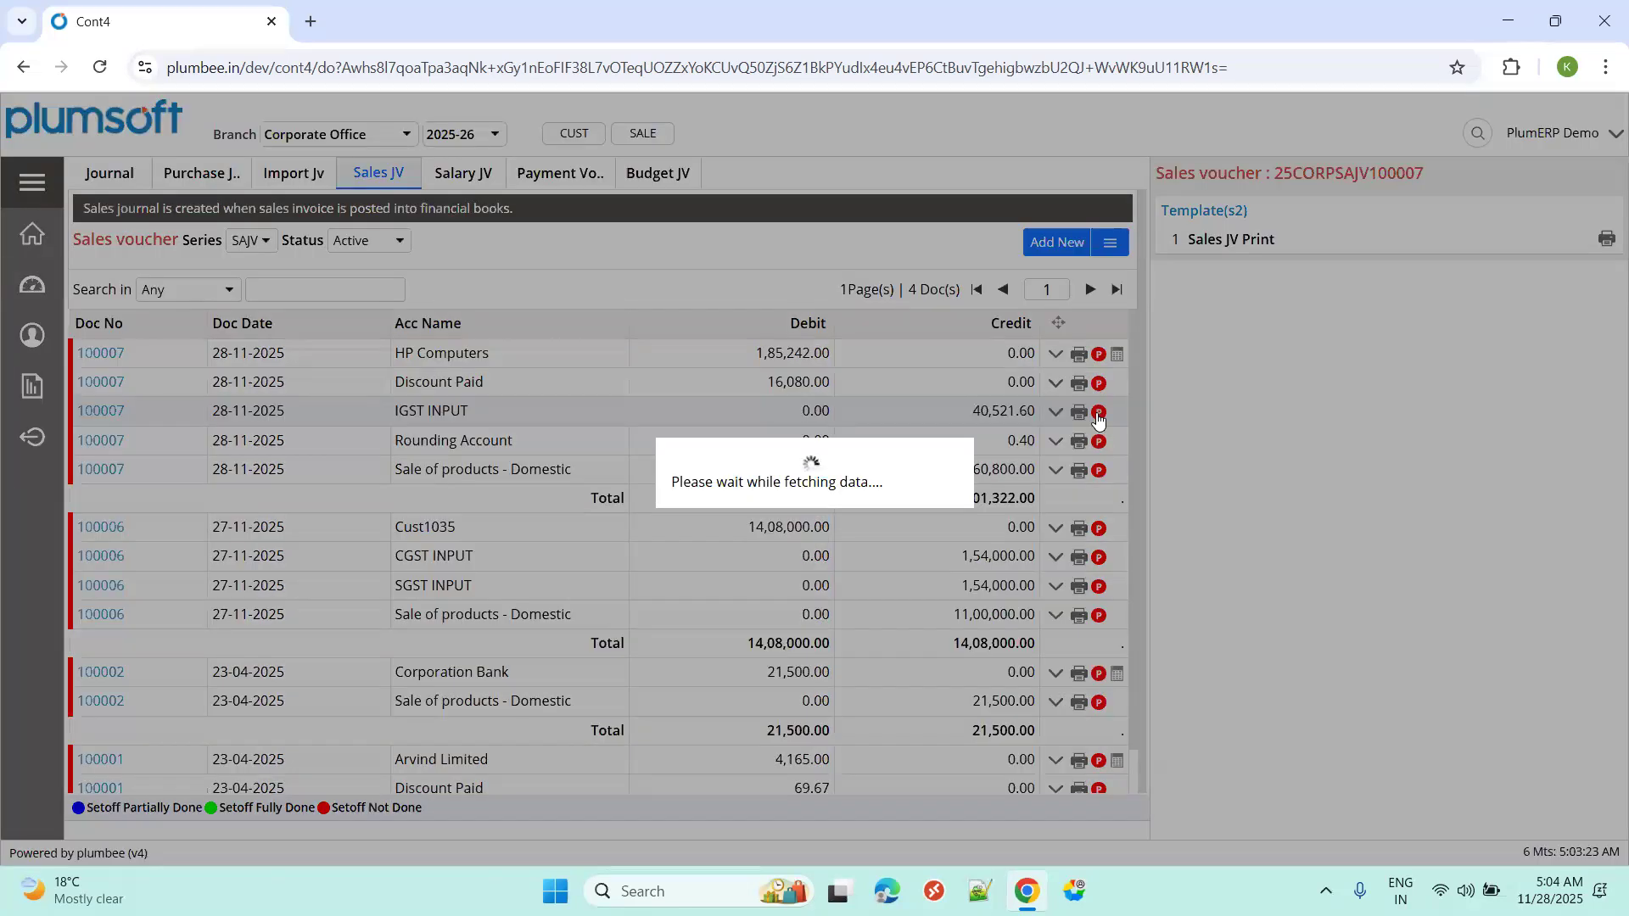
pyautogui.click(1233, 675)
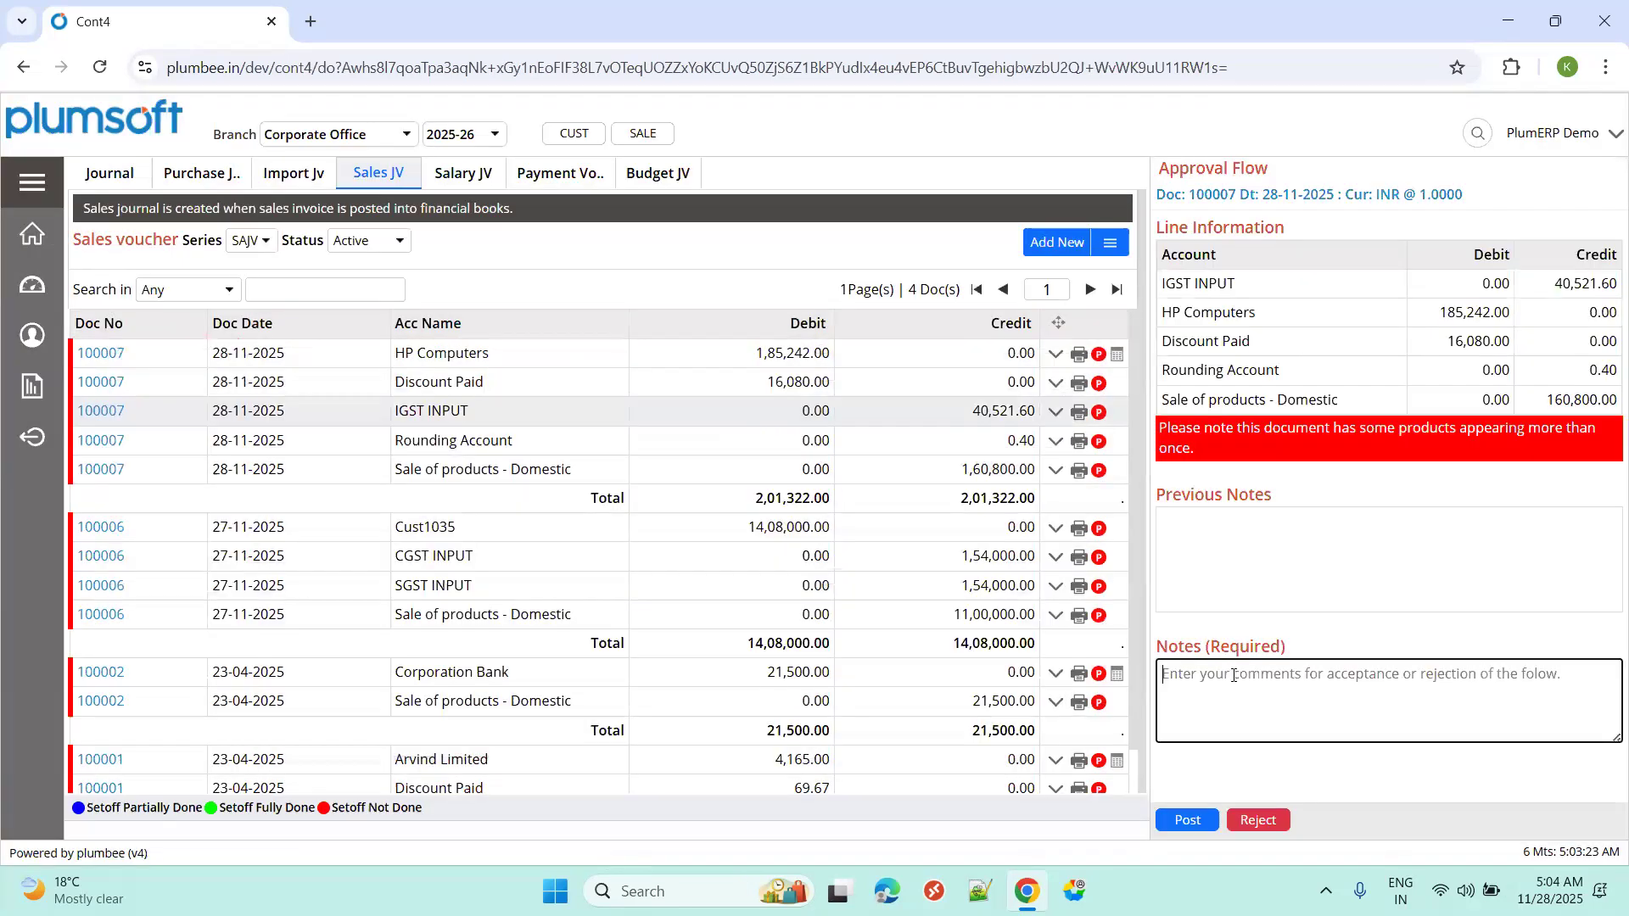
pyautogui.write('post')
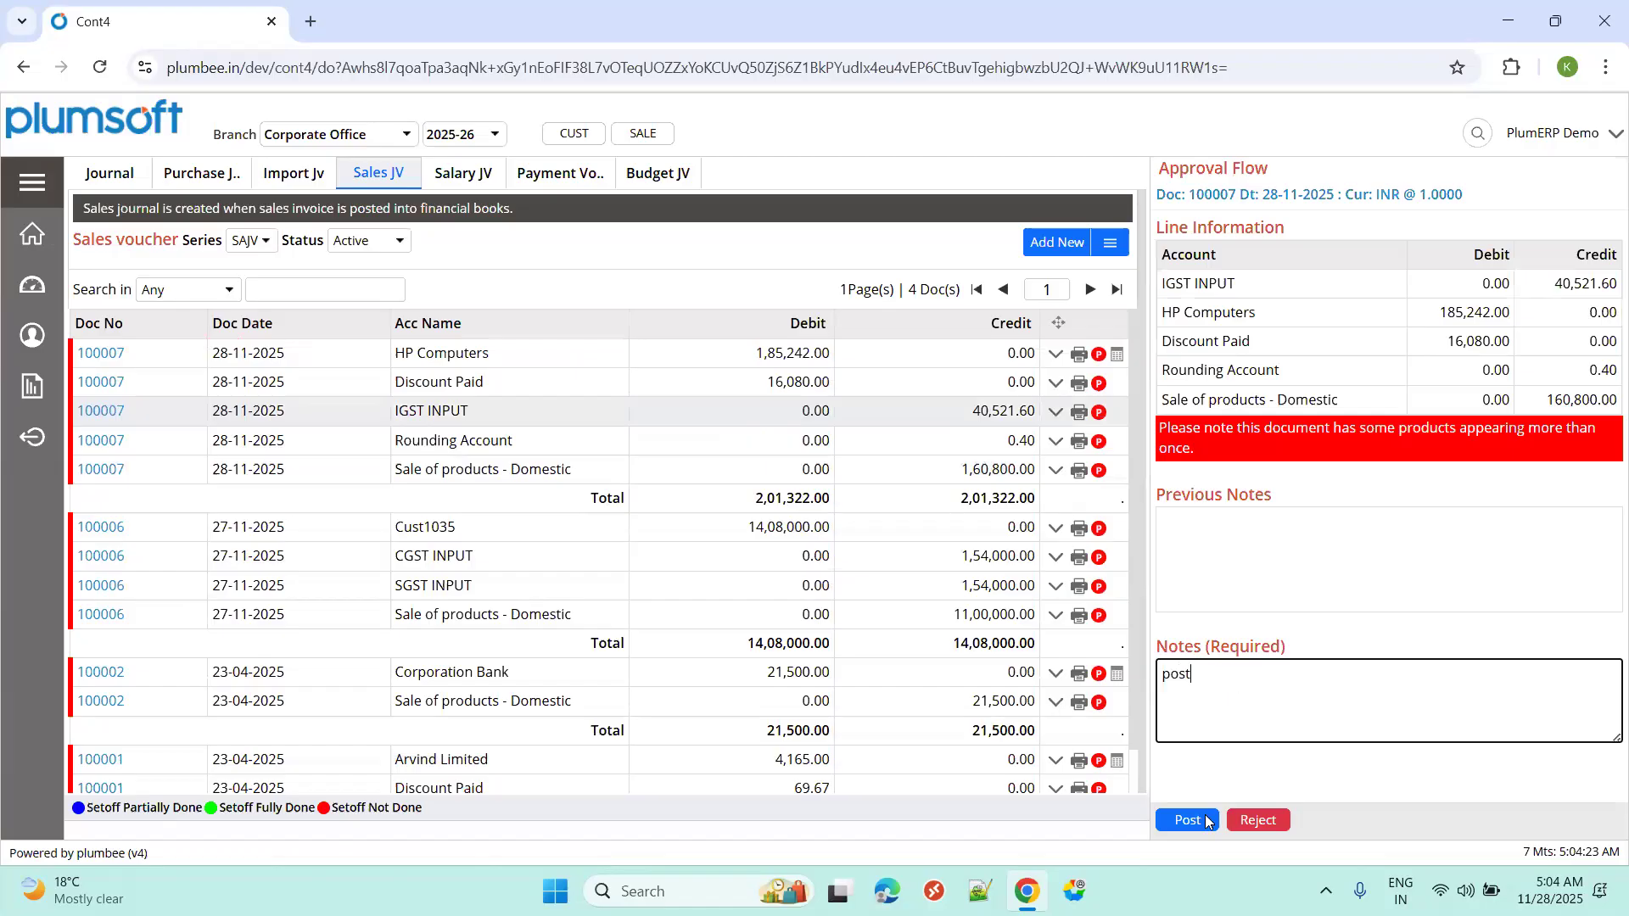
pyautogui.click(1189, 822)
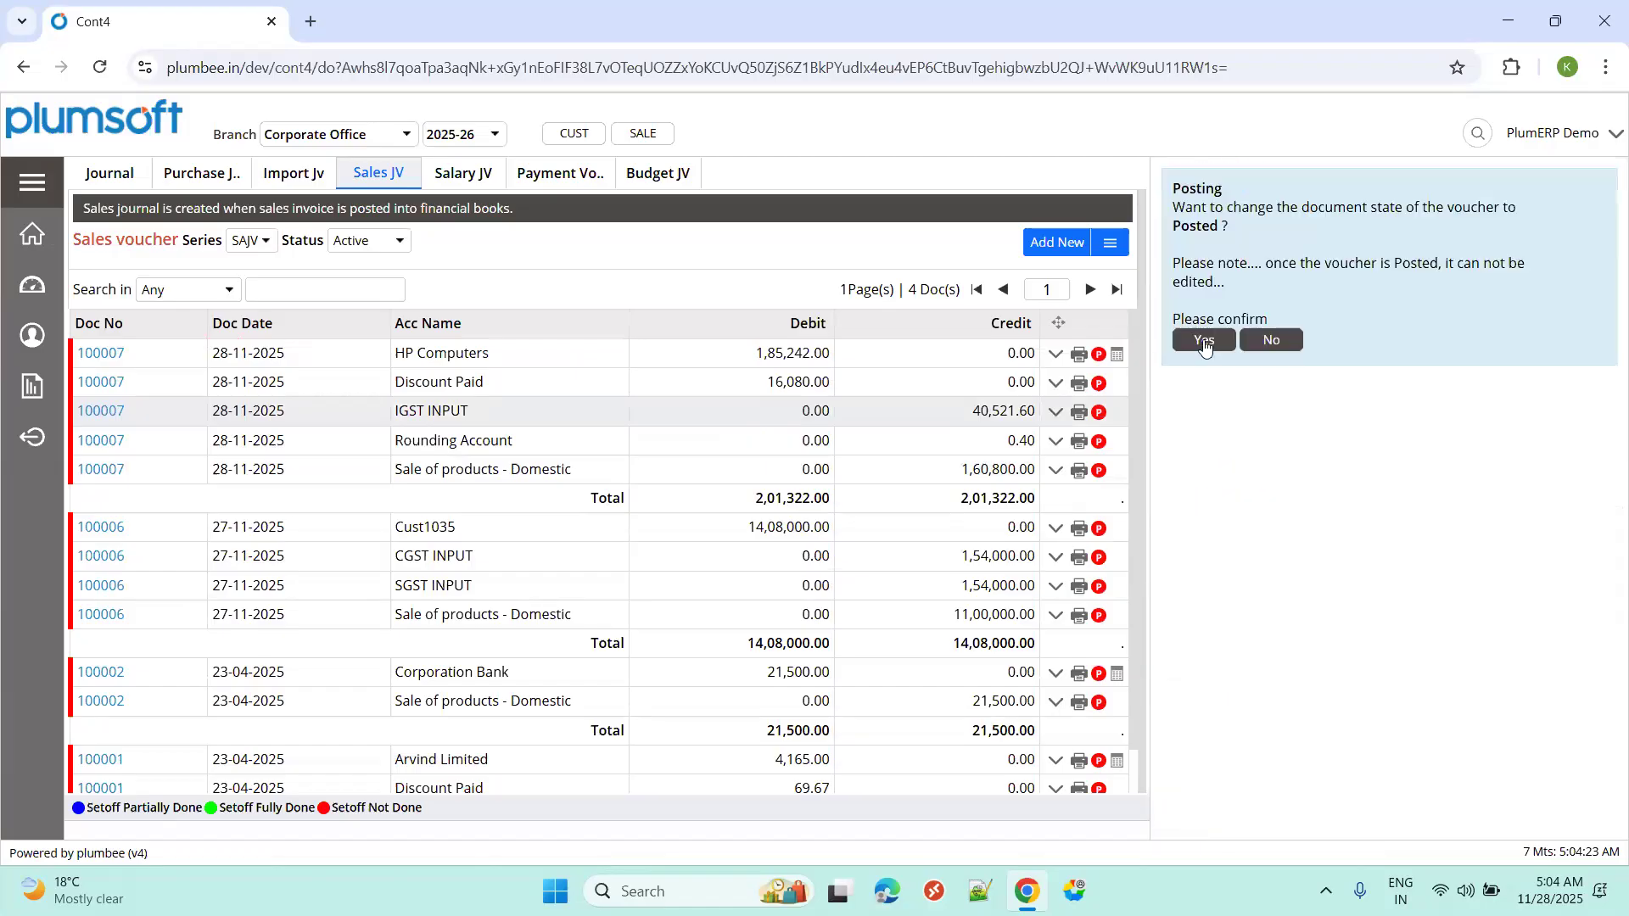
pyautogui.click(1203, 339)
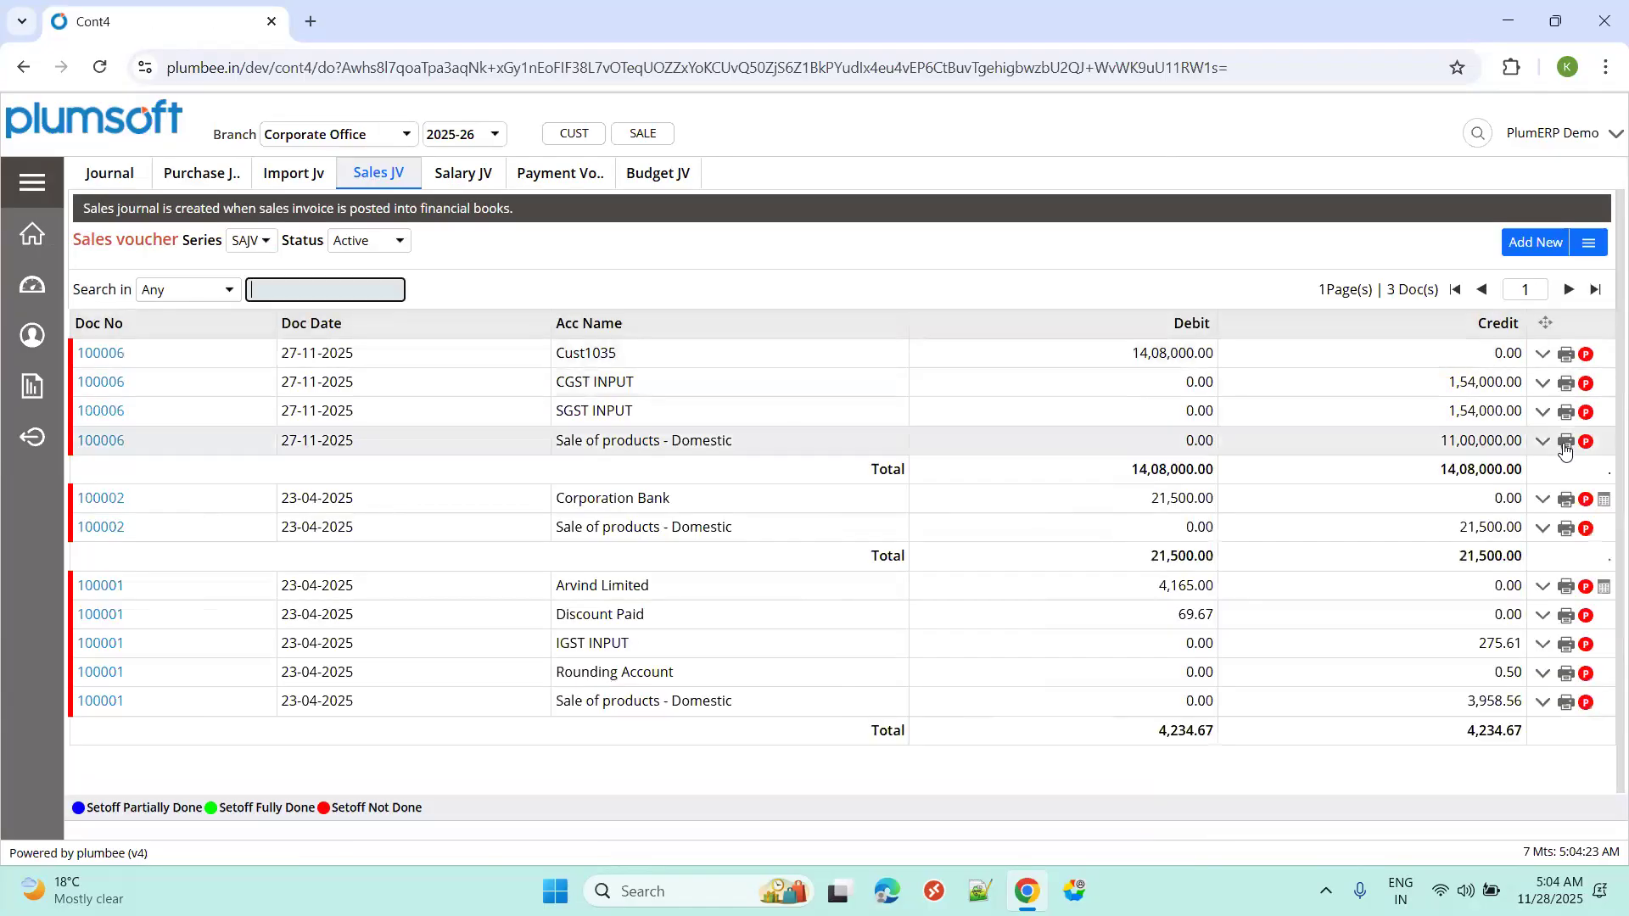
pyautogui.click(386, 244)
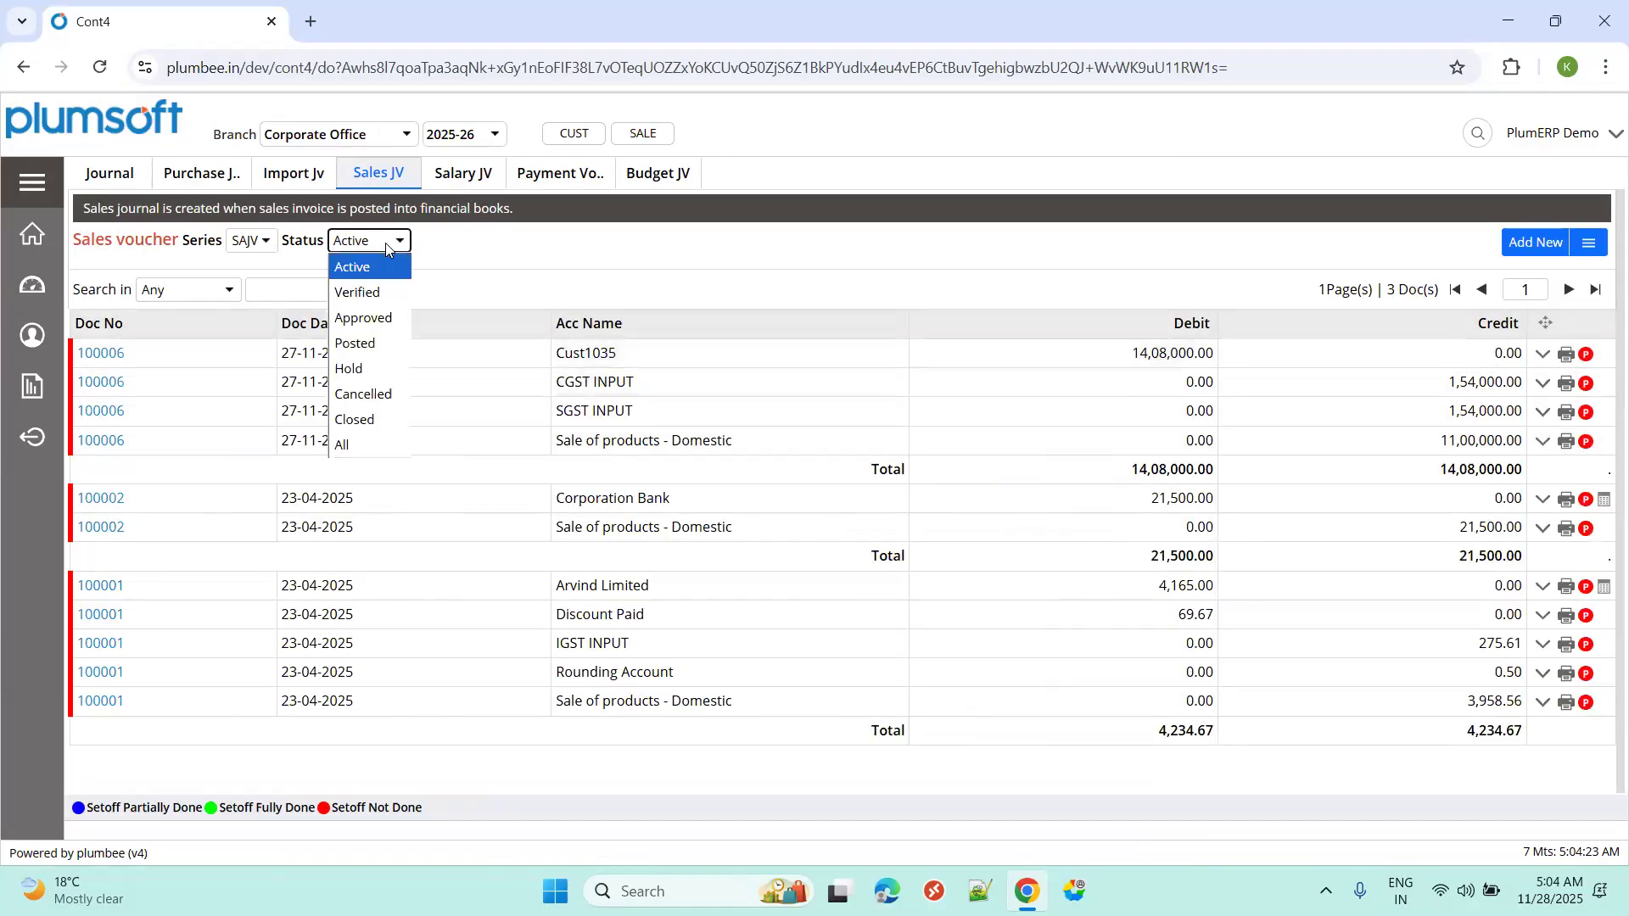
pyautogui.click(388, 341)
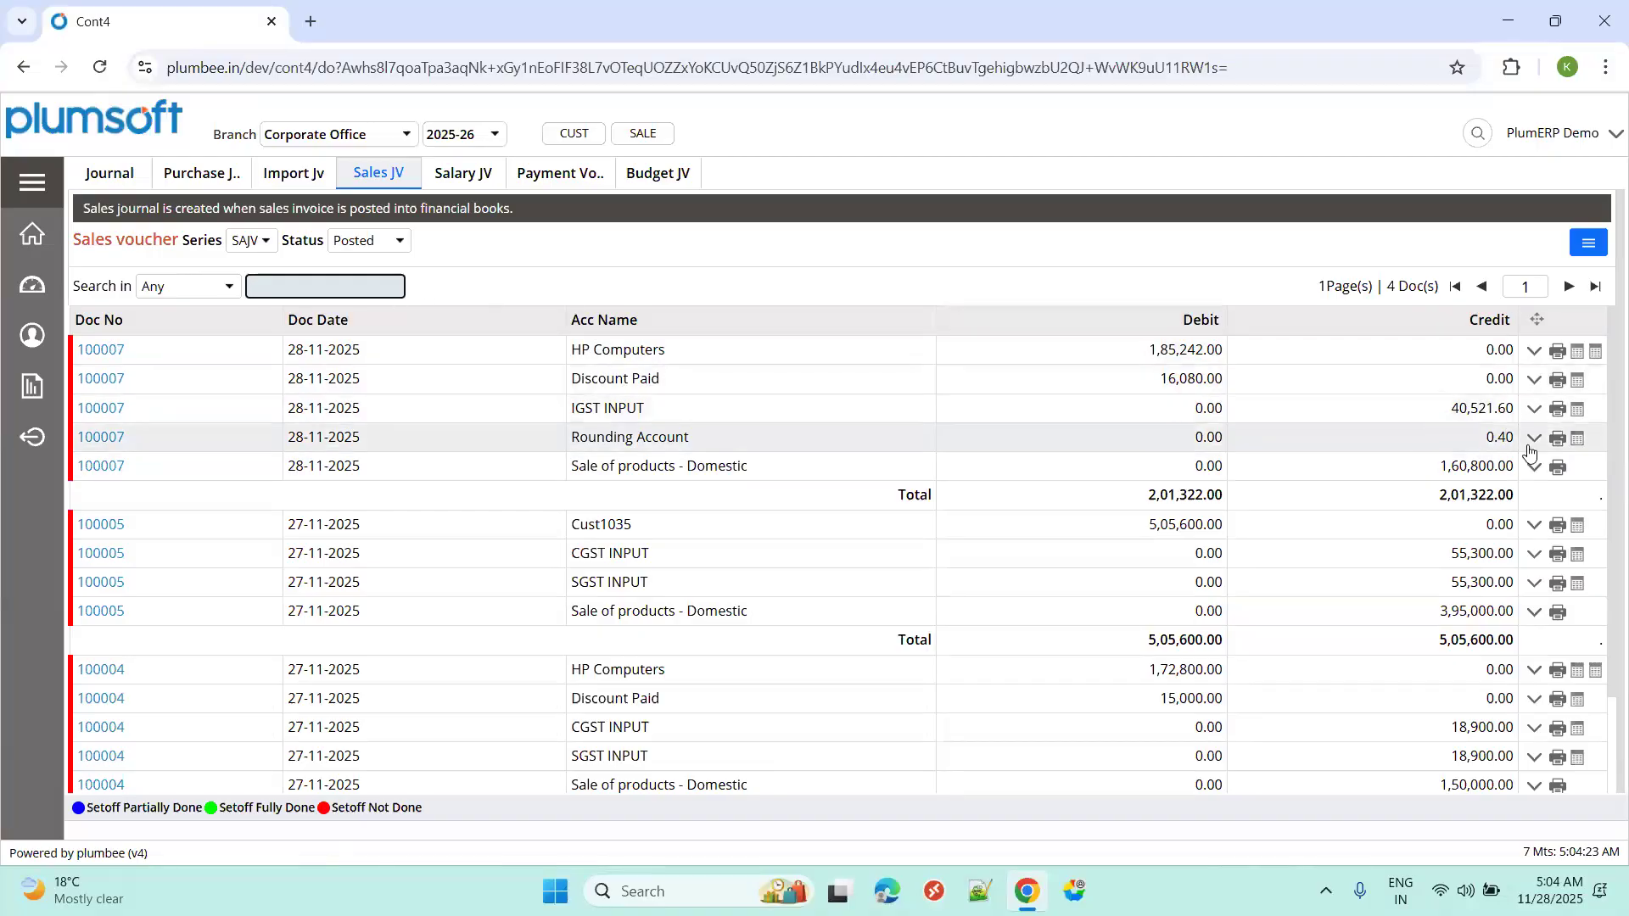
# Review the Sales JV Print preview for 25CORPSAJV100007, totalling 2,01,322.00, then close it.
pyautogui.click(1363, 473)
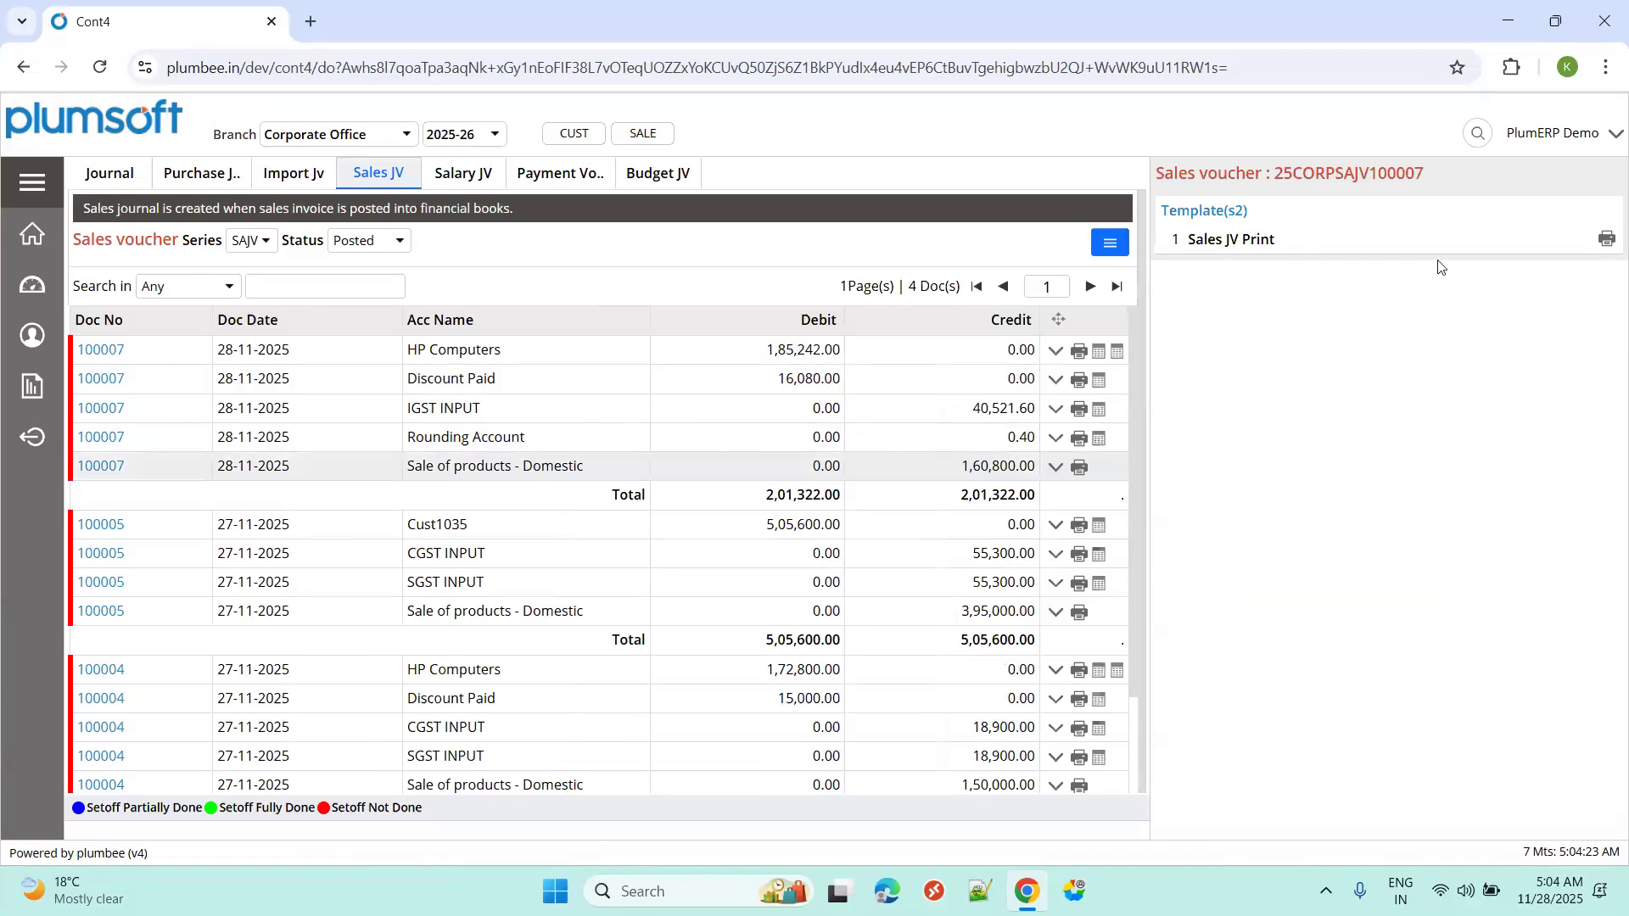
pyautogui.click(1606, 239)
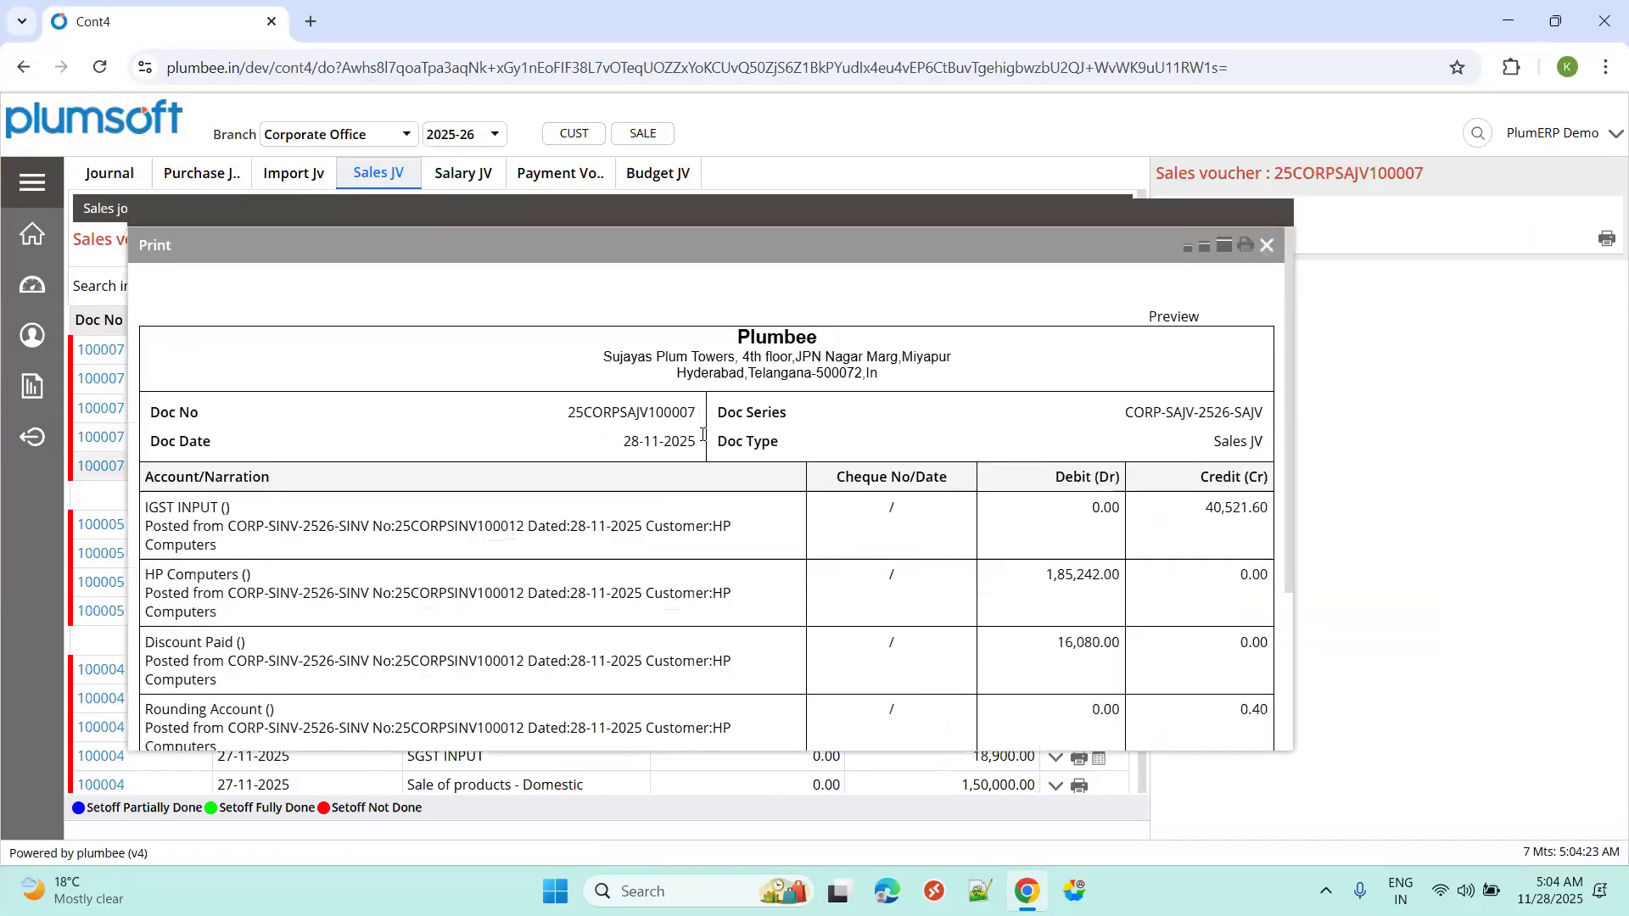
pyautogui.scroll(-5, 722, 538)
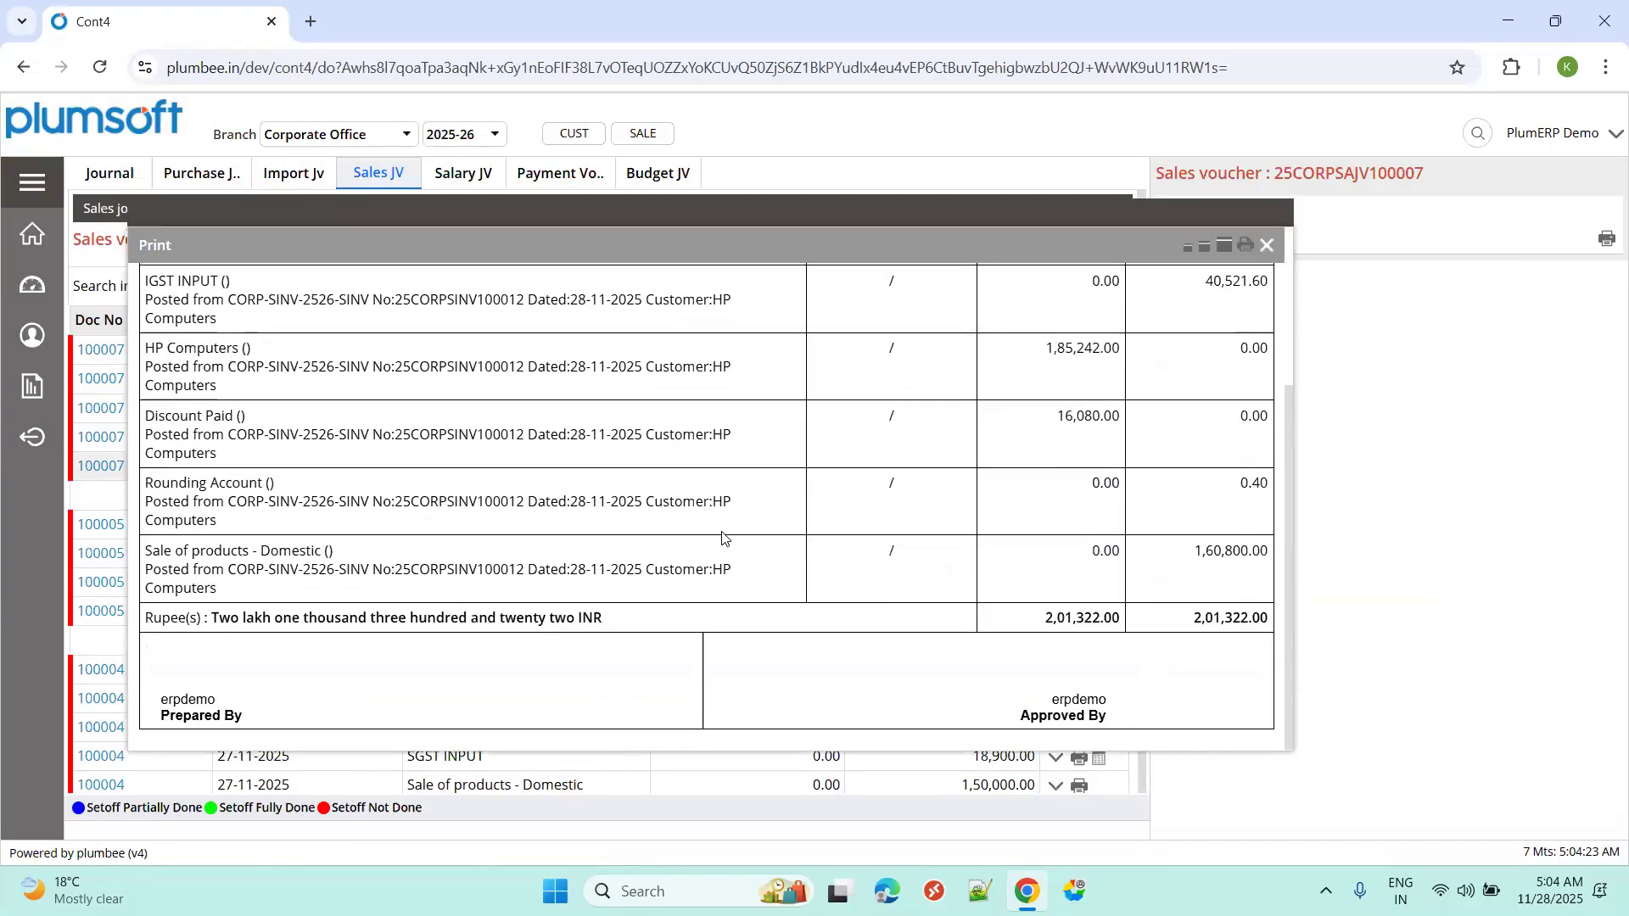
pyautogui.scroll(5, 887, 526)
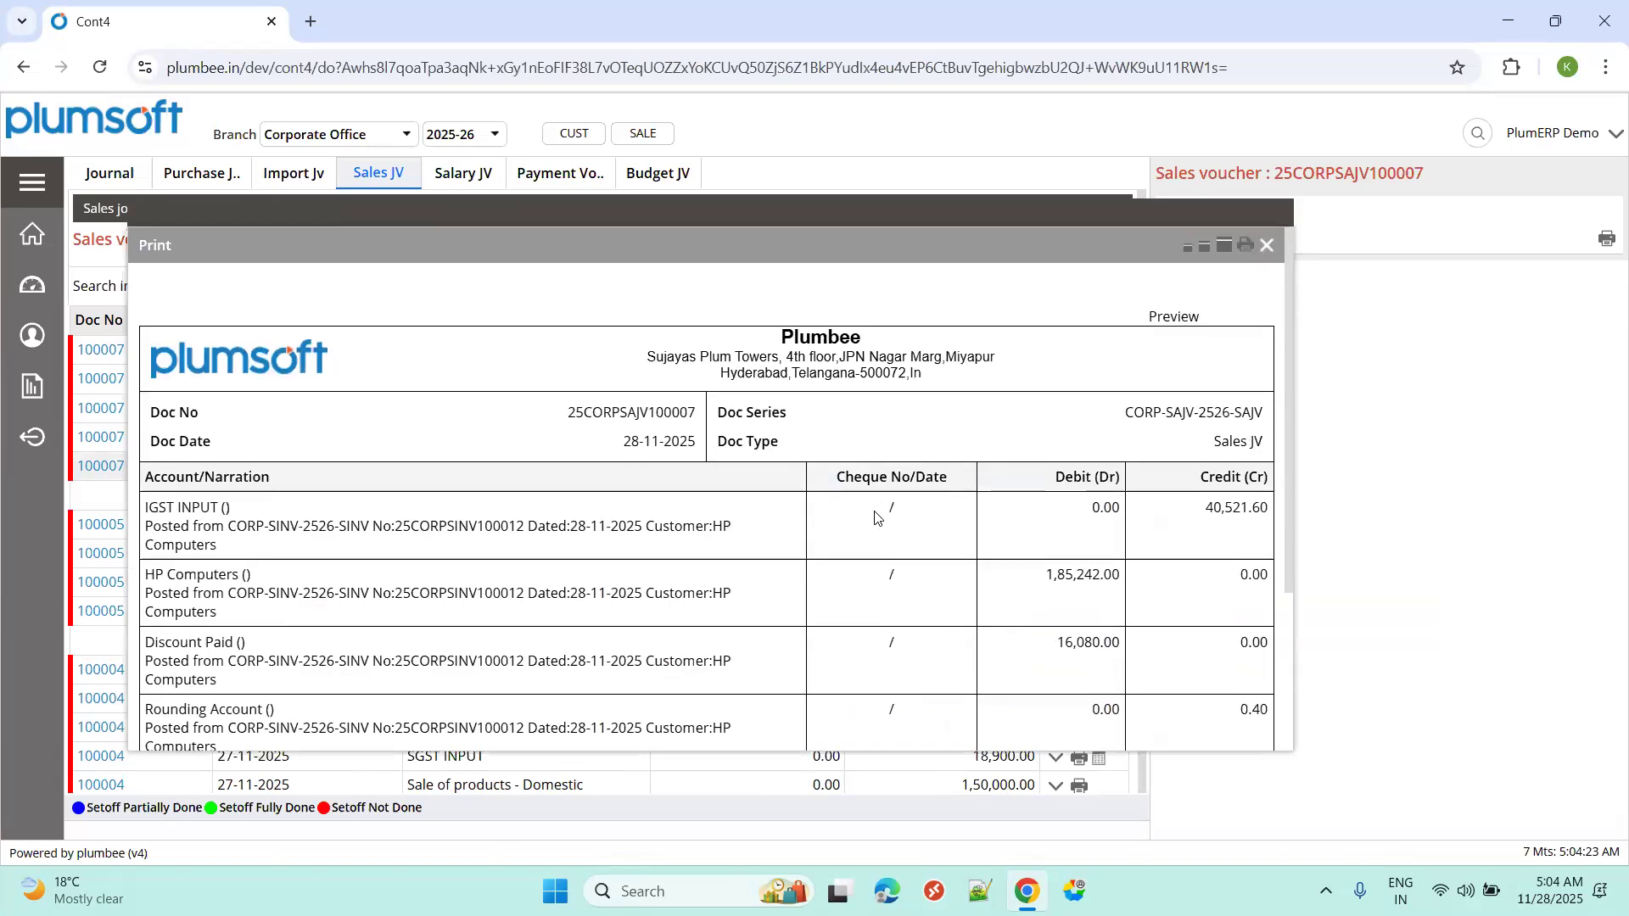
pyautogui.click(1268, 246)
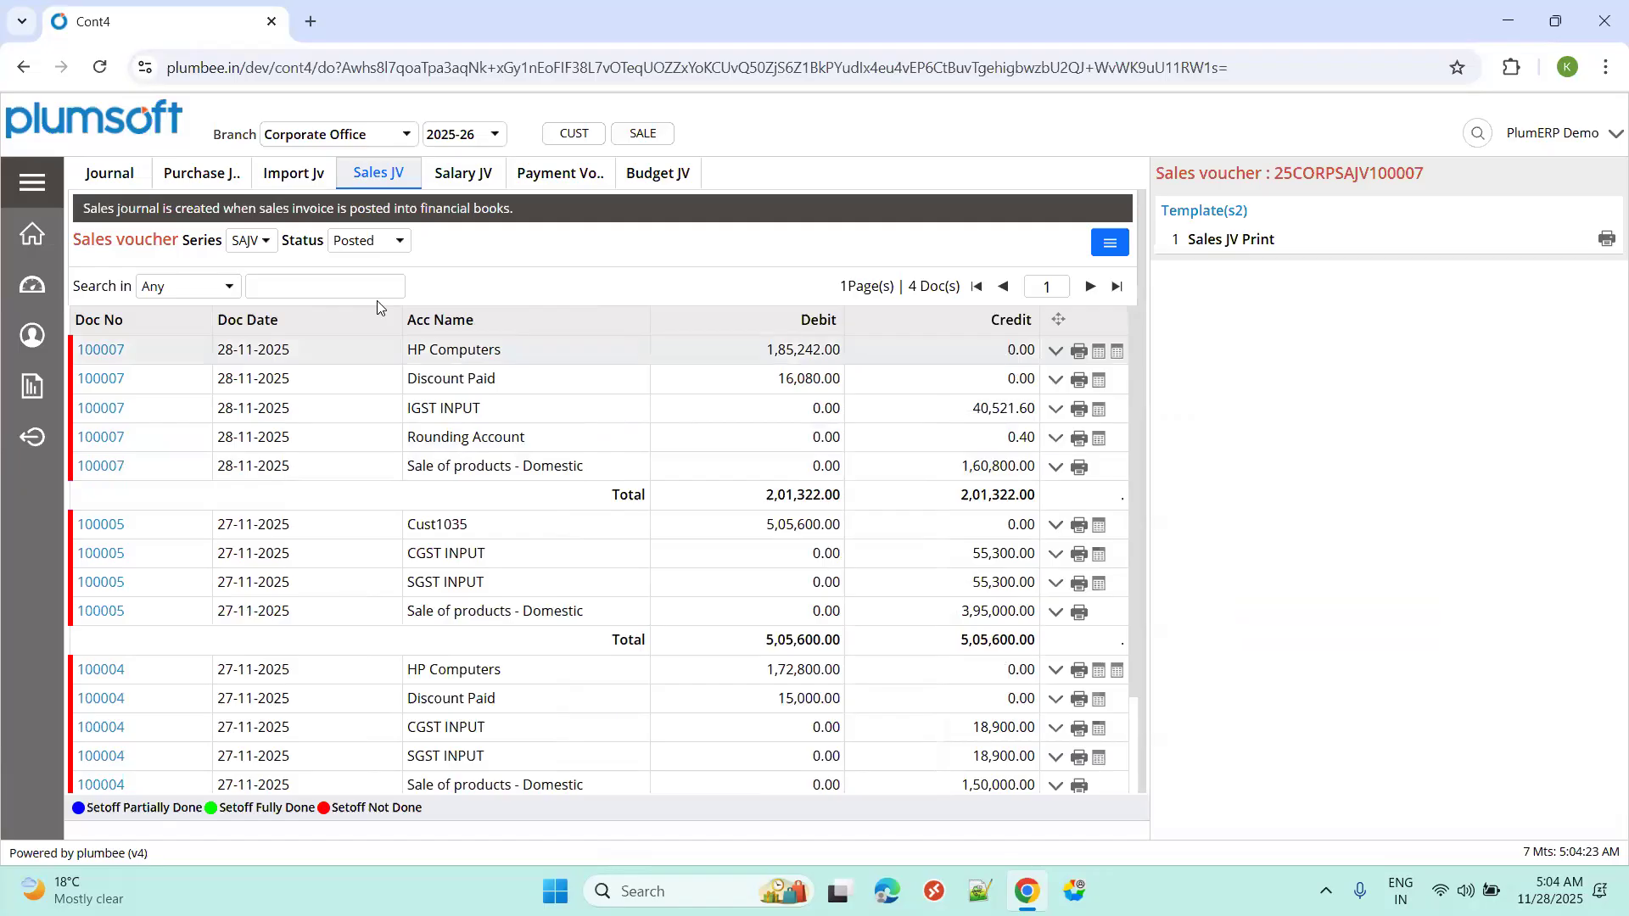
# Open the Customer Ledger report under Sales reports.
pyautogui.click(10, 176)
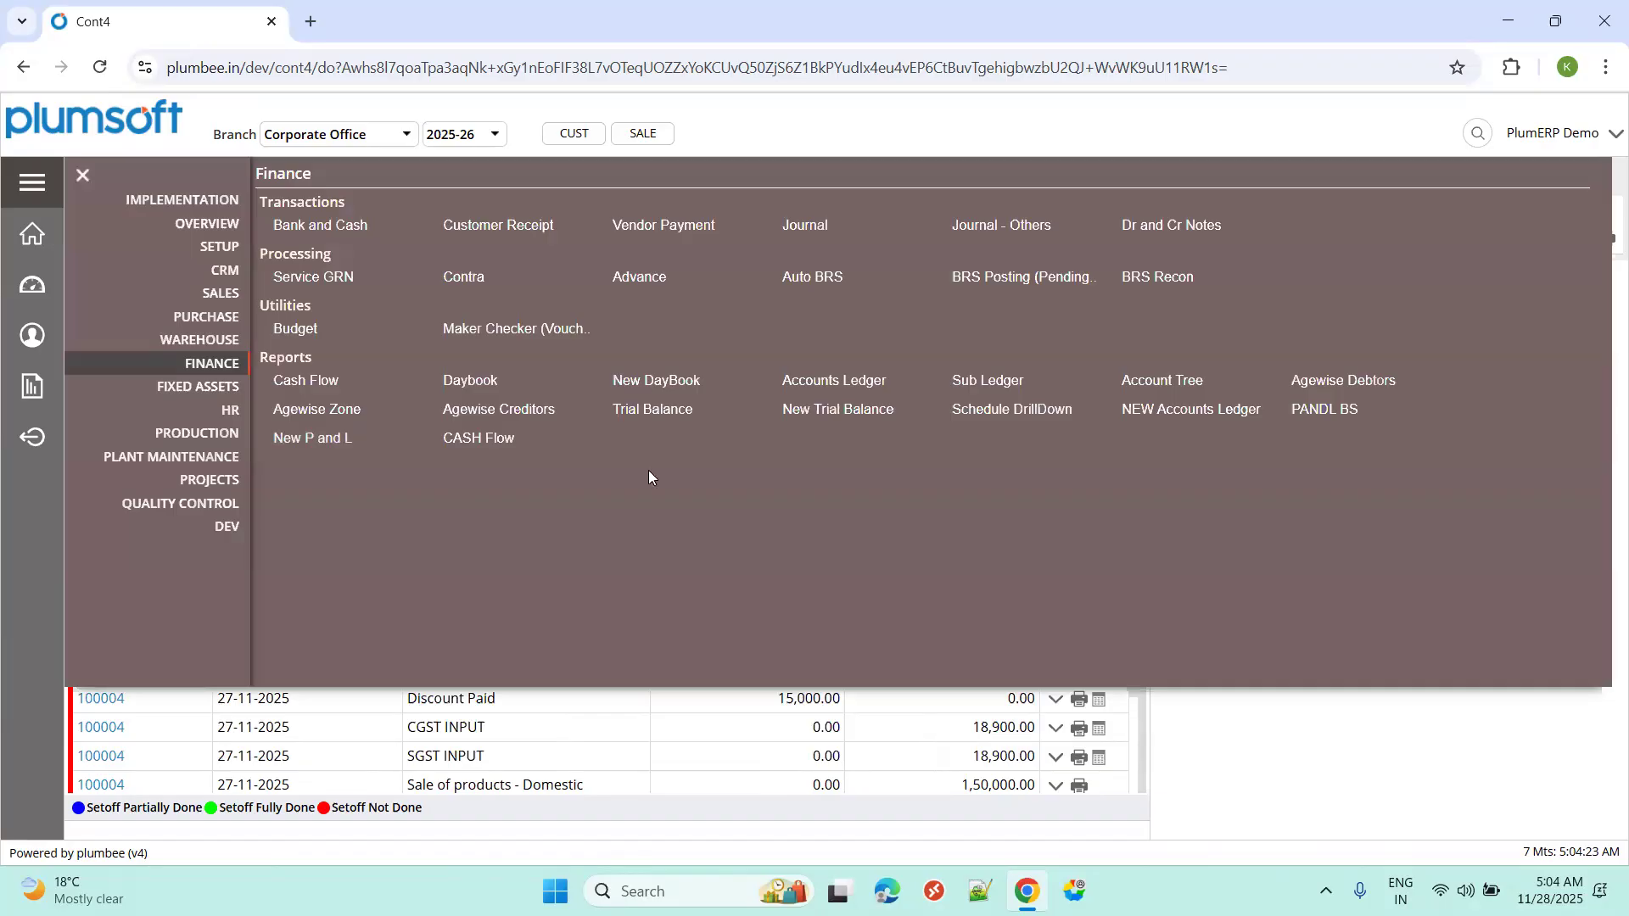
pyautogui.click(223, 294)
pyautogui.click(398, 485)
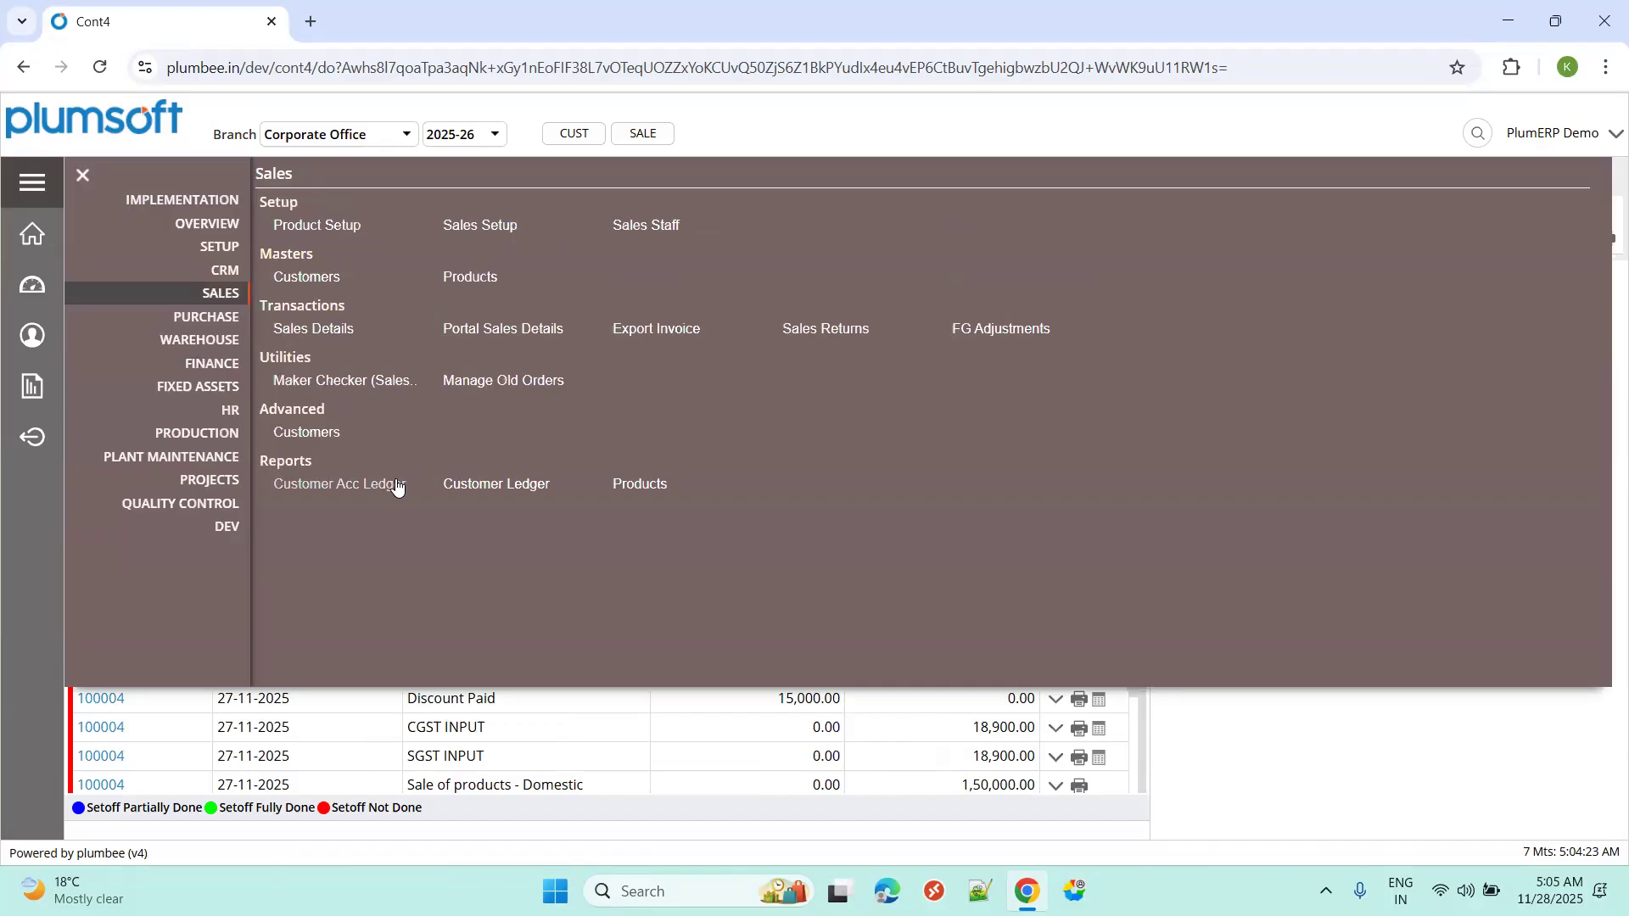
pyautogui.moveTo(397, 485); pyautogui.dragTo(460, 497)
pyautogui.click(460, 496)
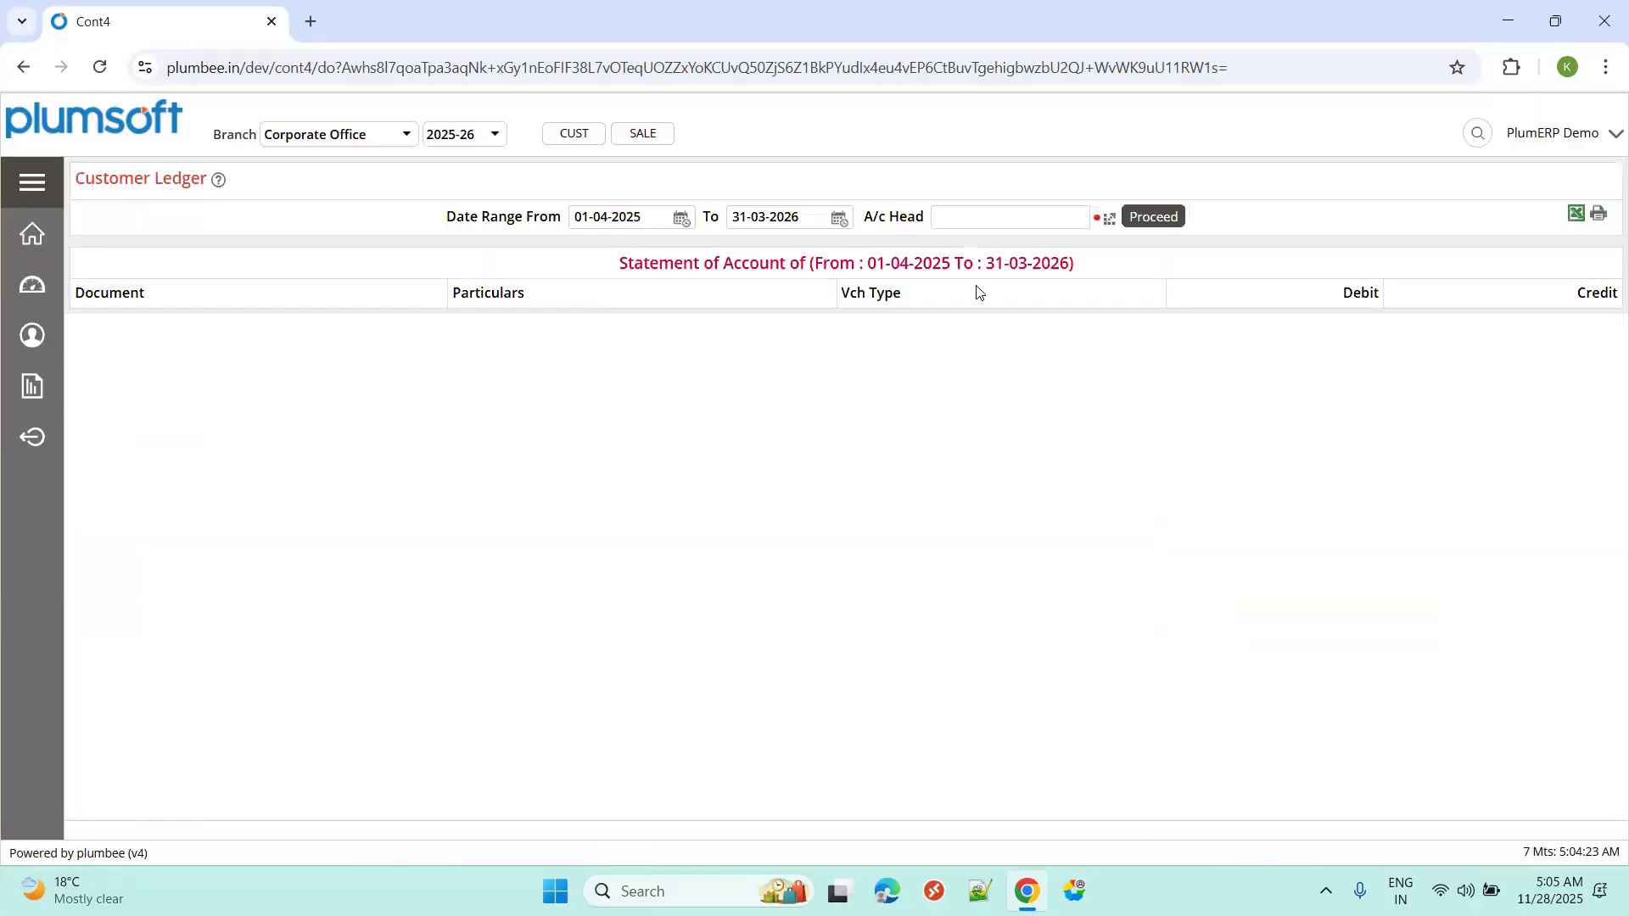
# Generate the customer ledger statement for account HP Computers.
pyautogui.click(1109, 220)
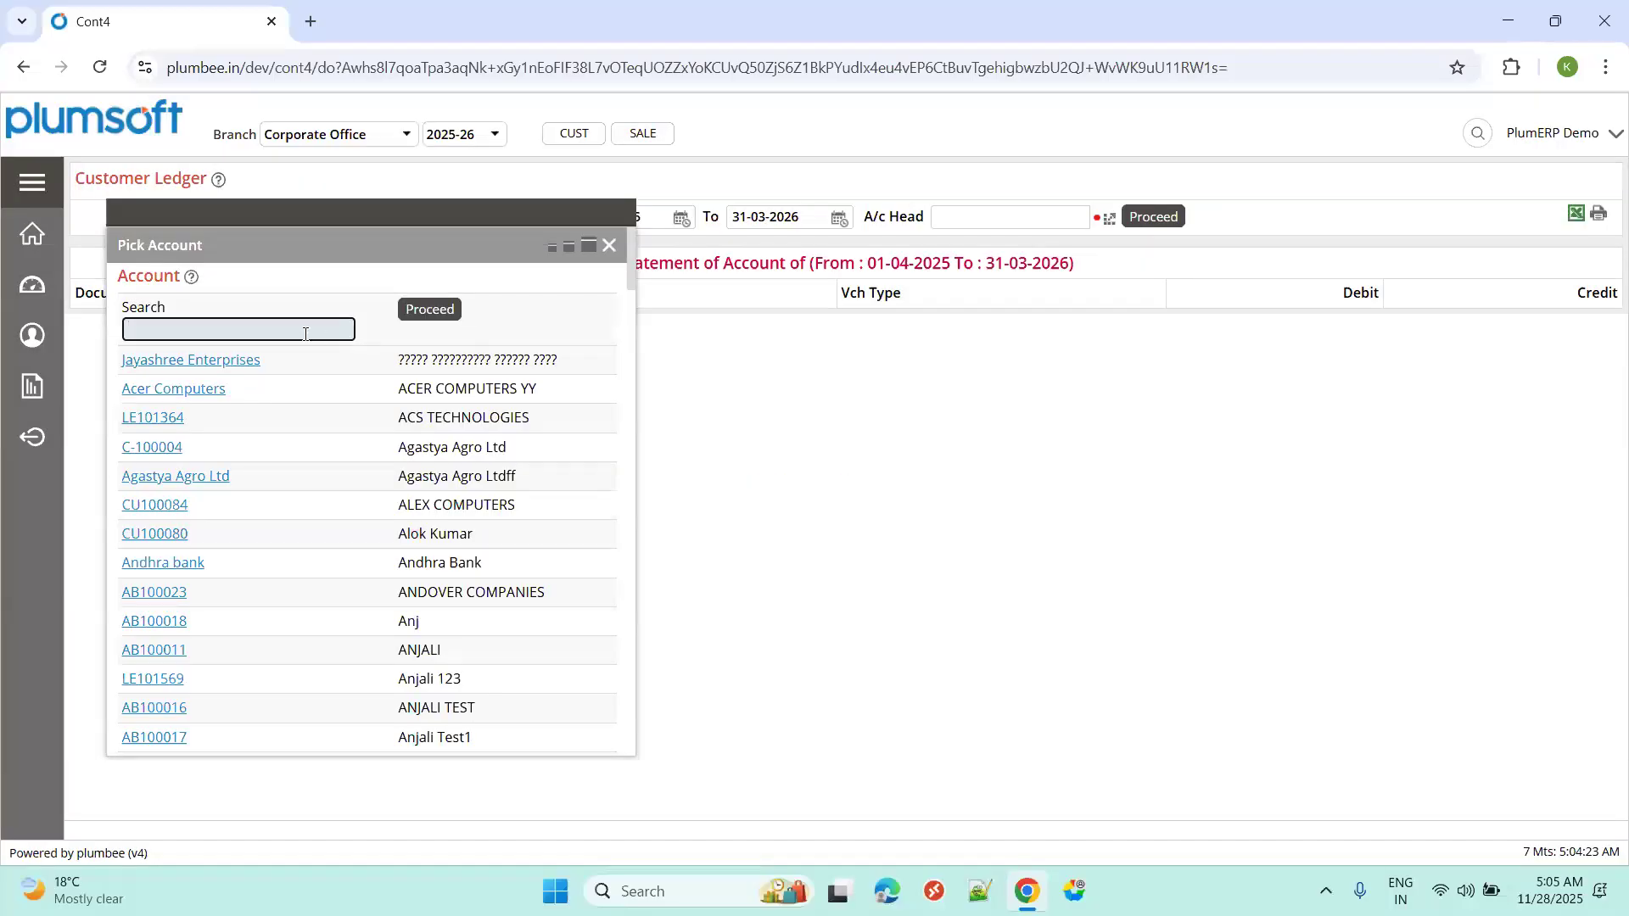
pyautogui.write('hp com')
pyautogui.click(165, 344)
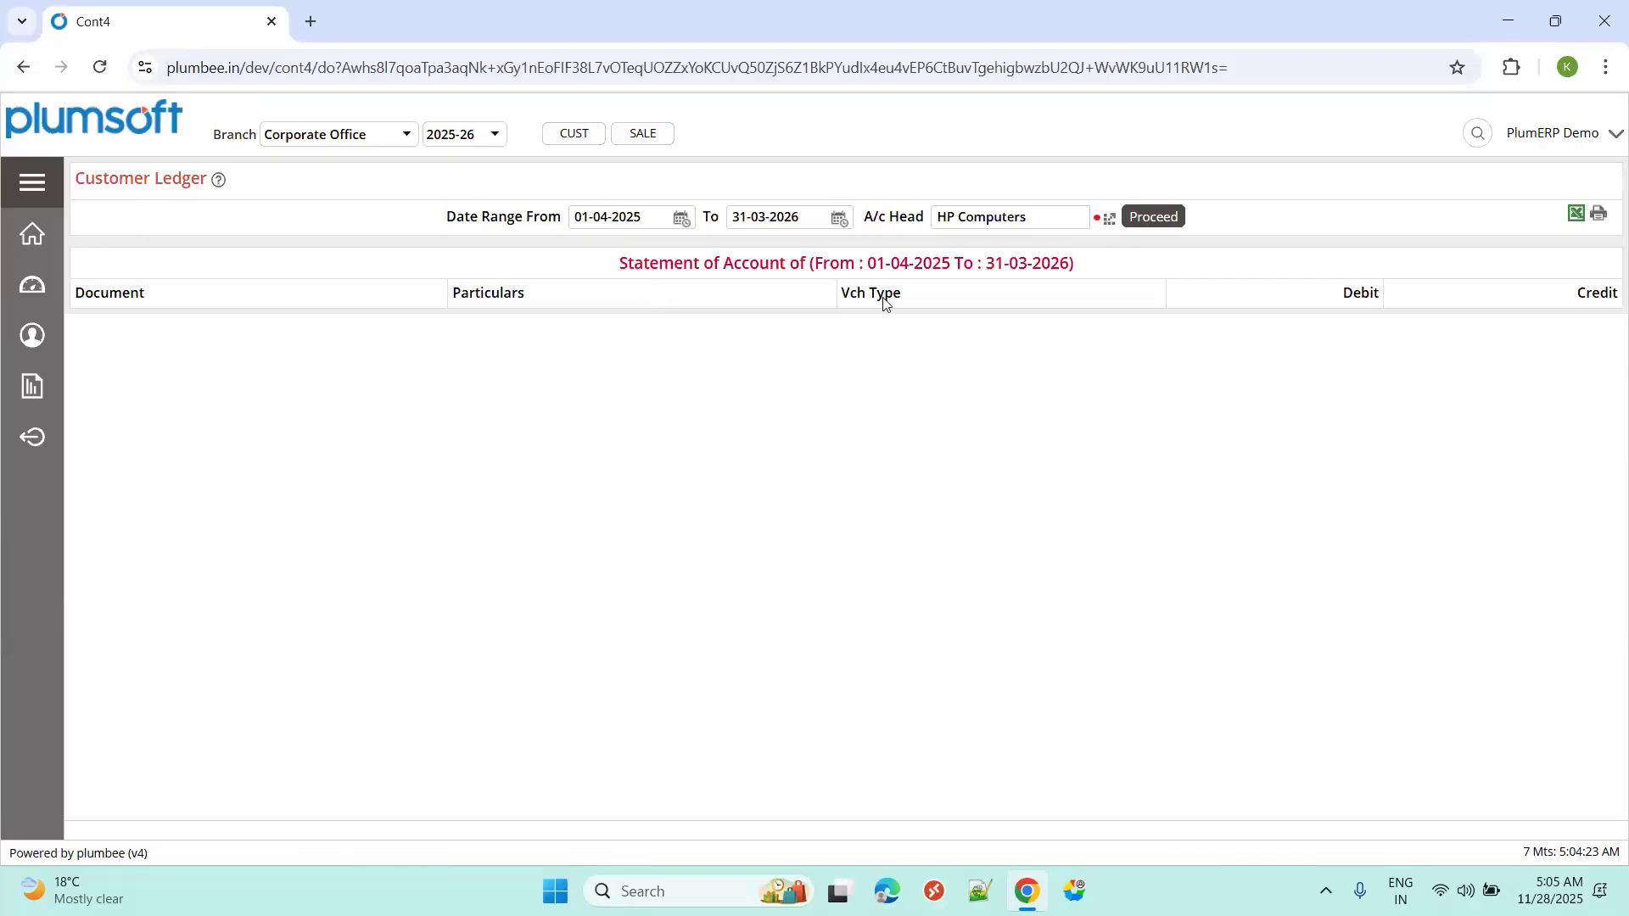
pyautogui.click(1139, 219)
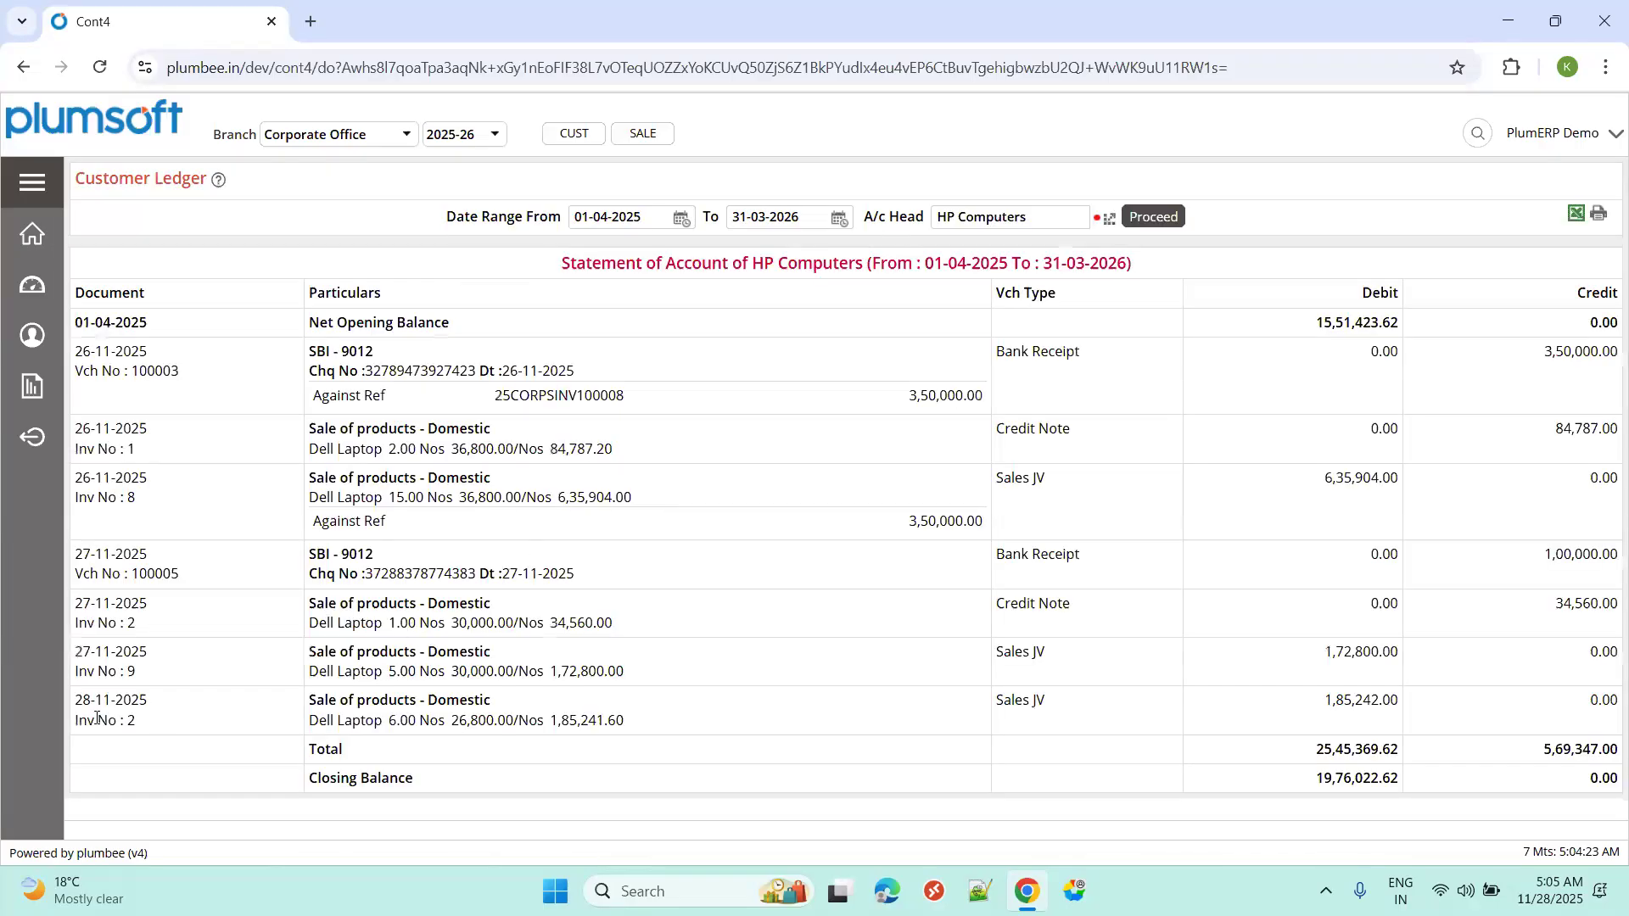
# Highlight the latest Sales JV entry's date, particulars, voucher type and 1,85,242.00 debit.
pyautogui.moveTo(81, 701); pyautogui.dragTo(145, 701)
pyautogui.moveTo(325, 700); pyautogui.dragTo(490, 704)
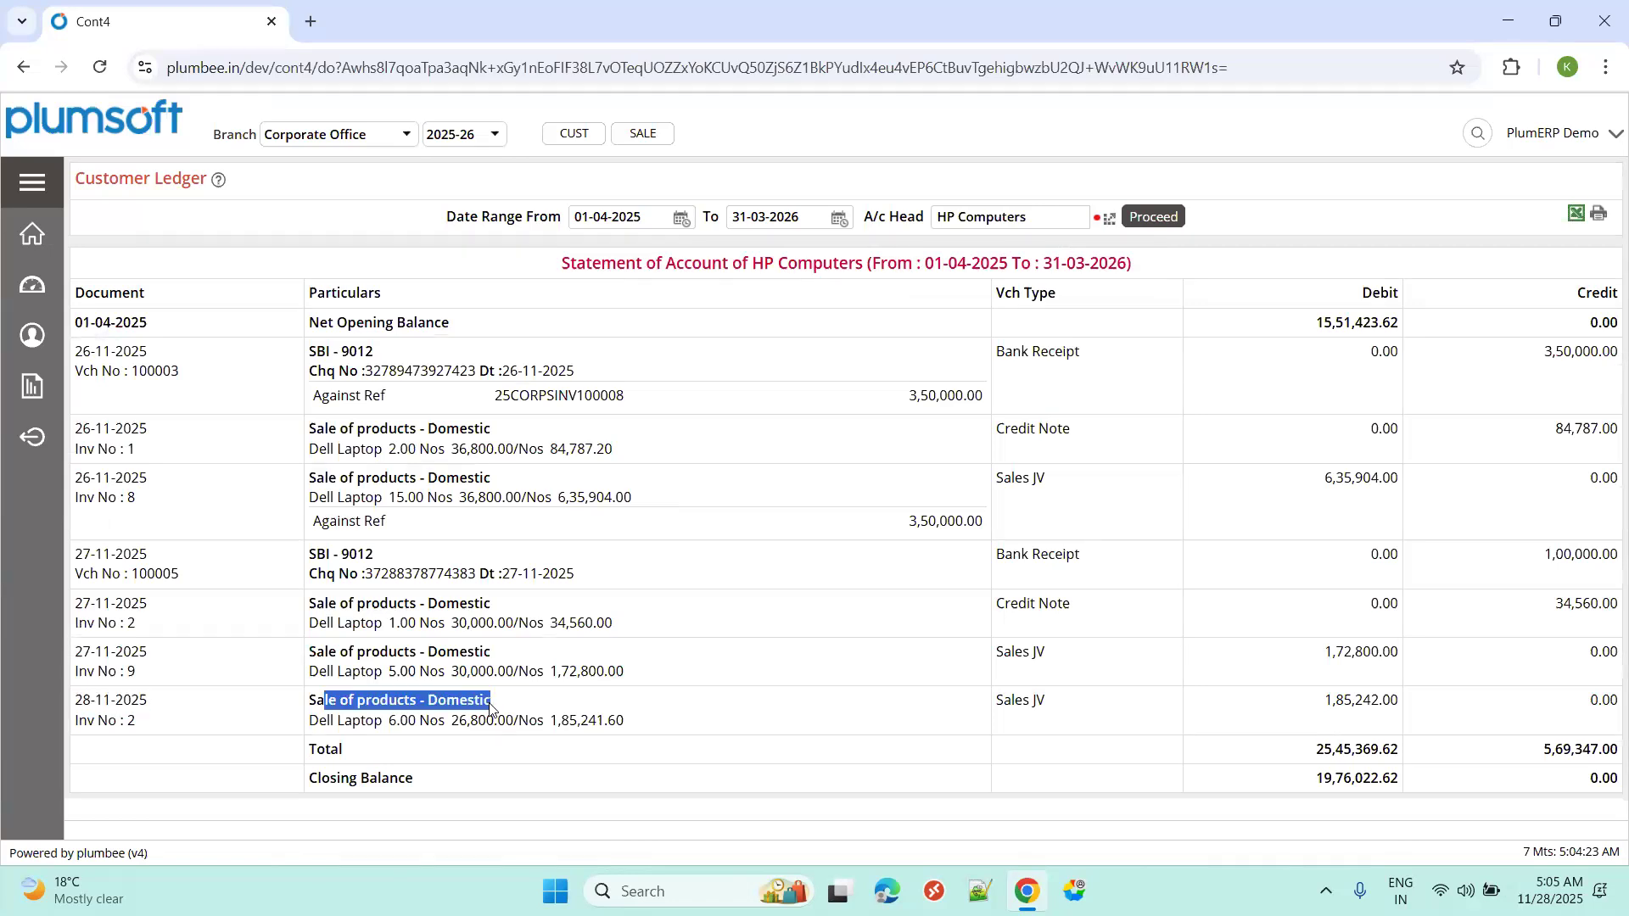
pyautogui.doubleClick(1016, 710)
pyautogui.click(1349, 707)
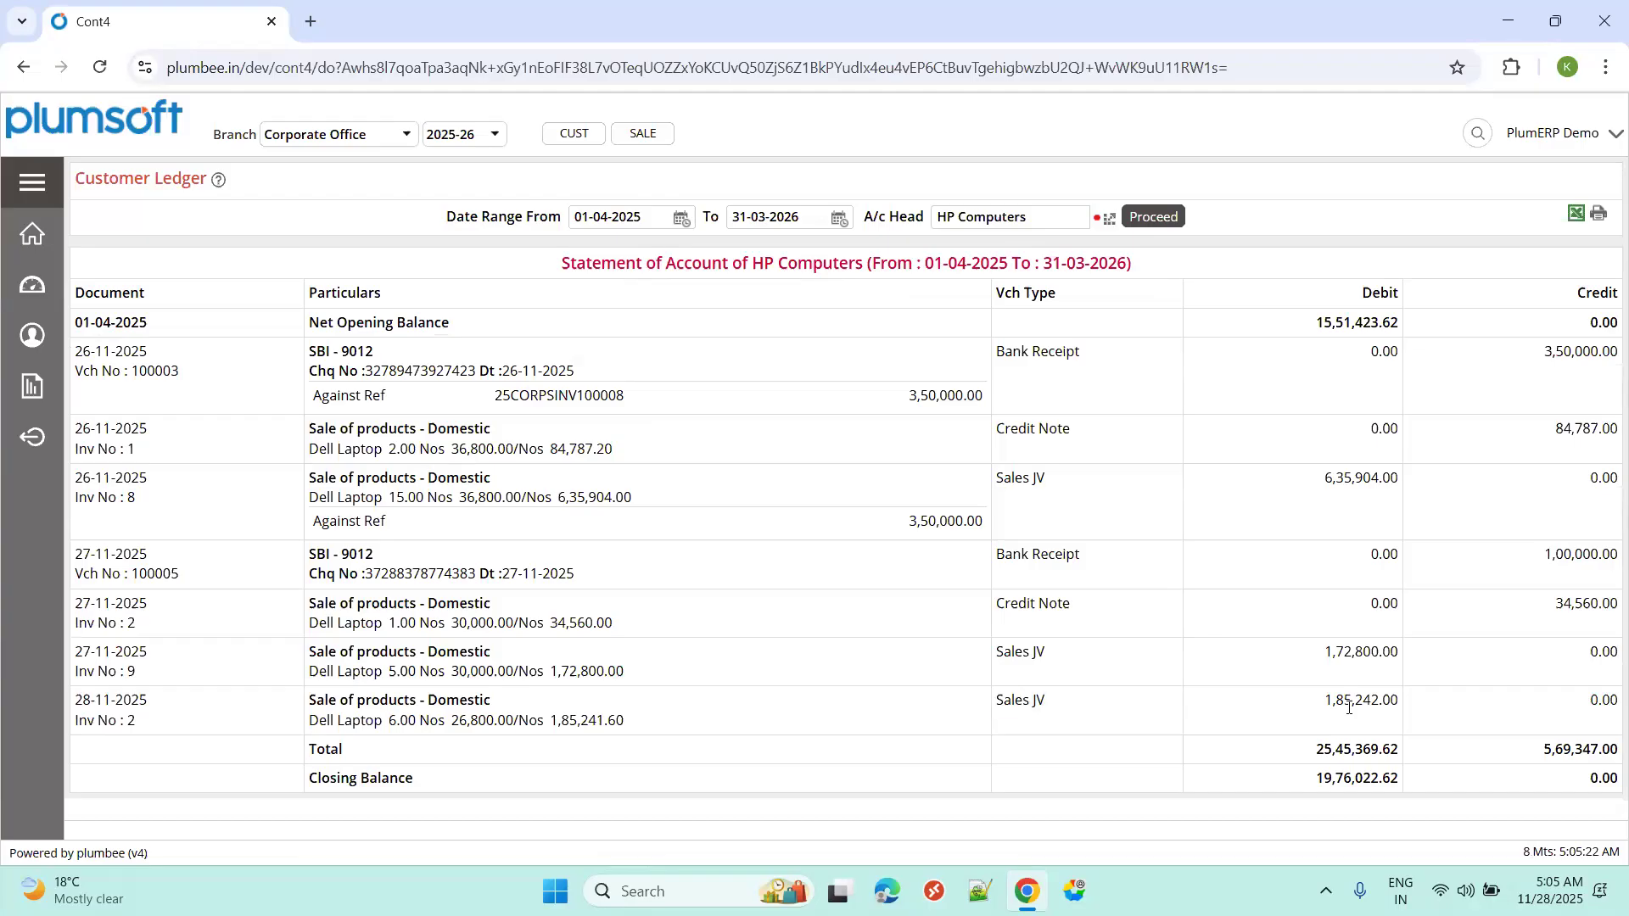
pyautogui.doubleClick(1349, 707)
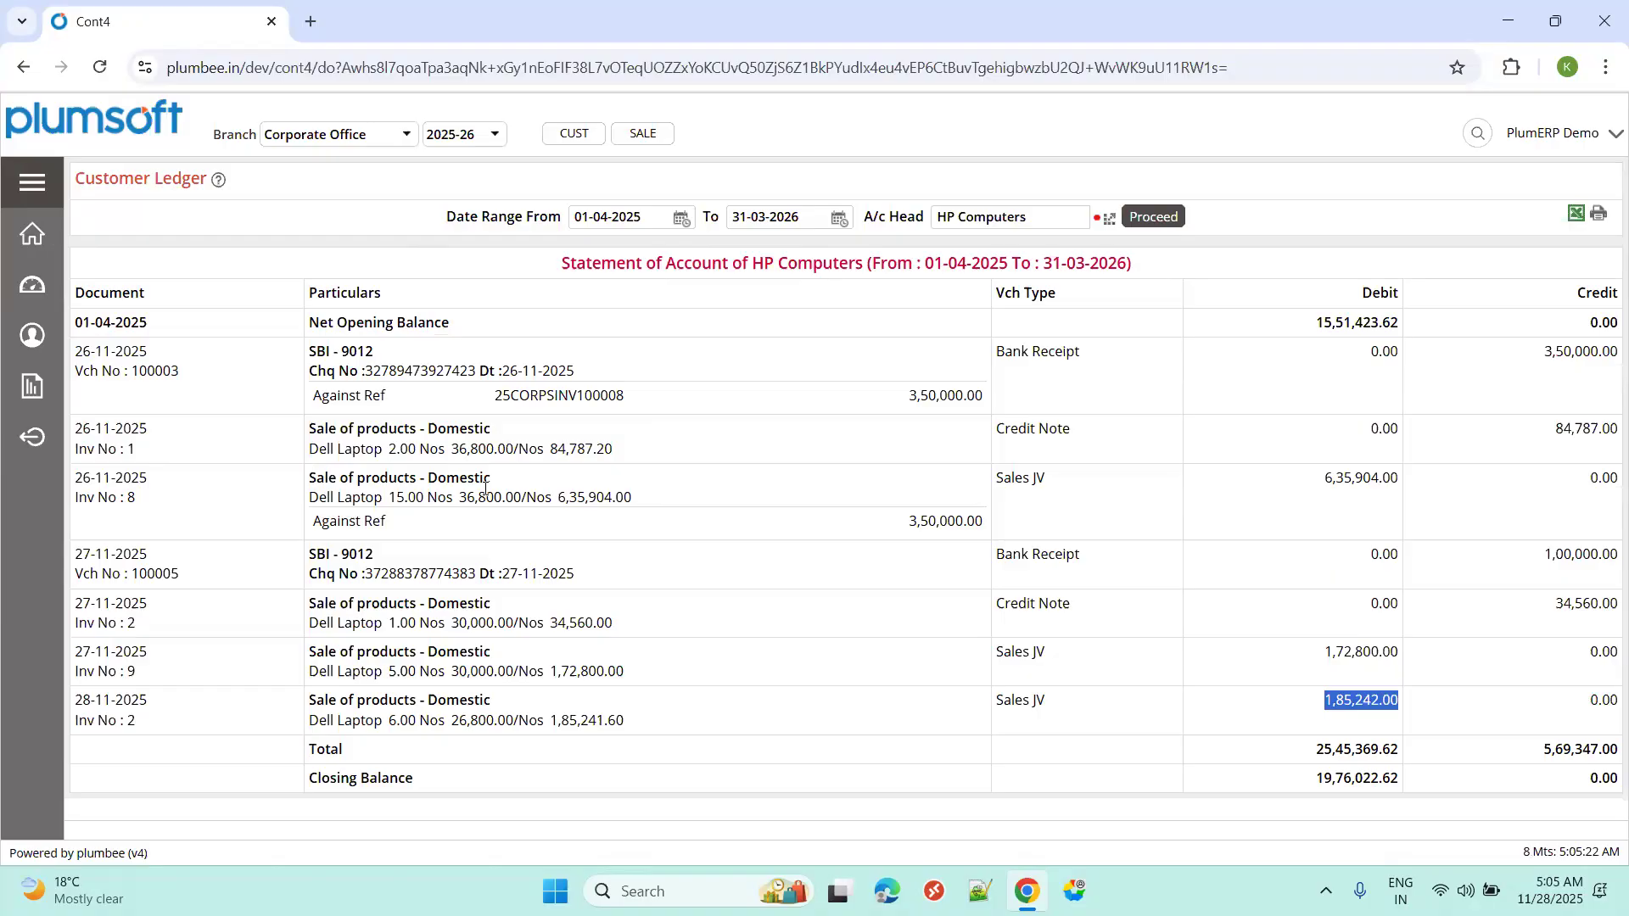
# Switch from the sales process slide back to the HP Computers ledger and open the Sales menu.
pyautogui.press('ctrl+super+Right')
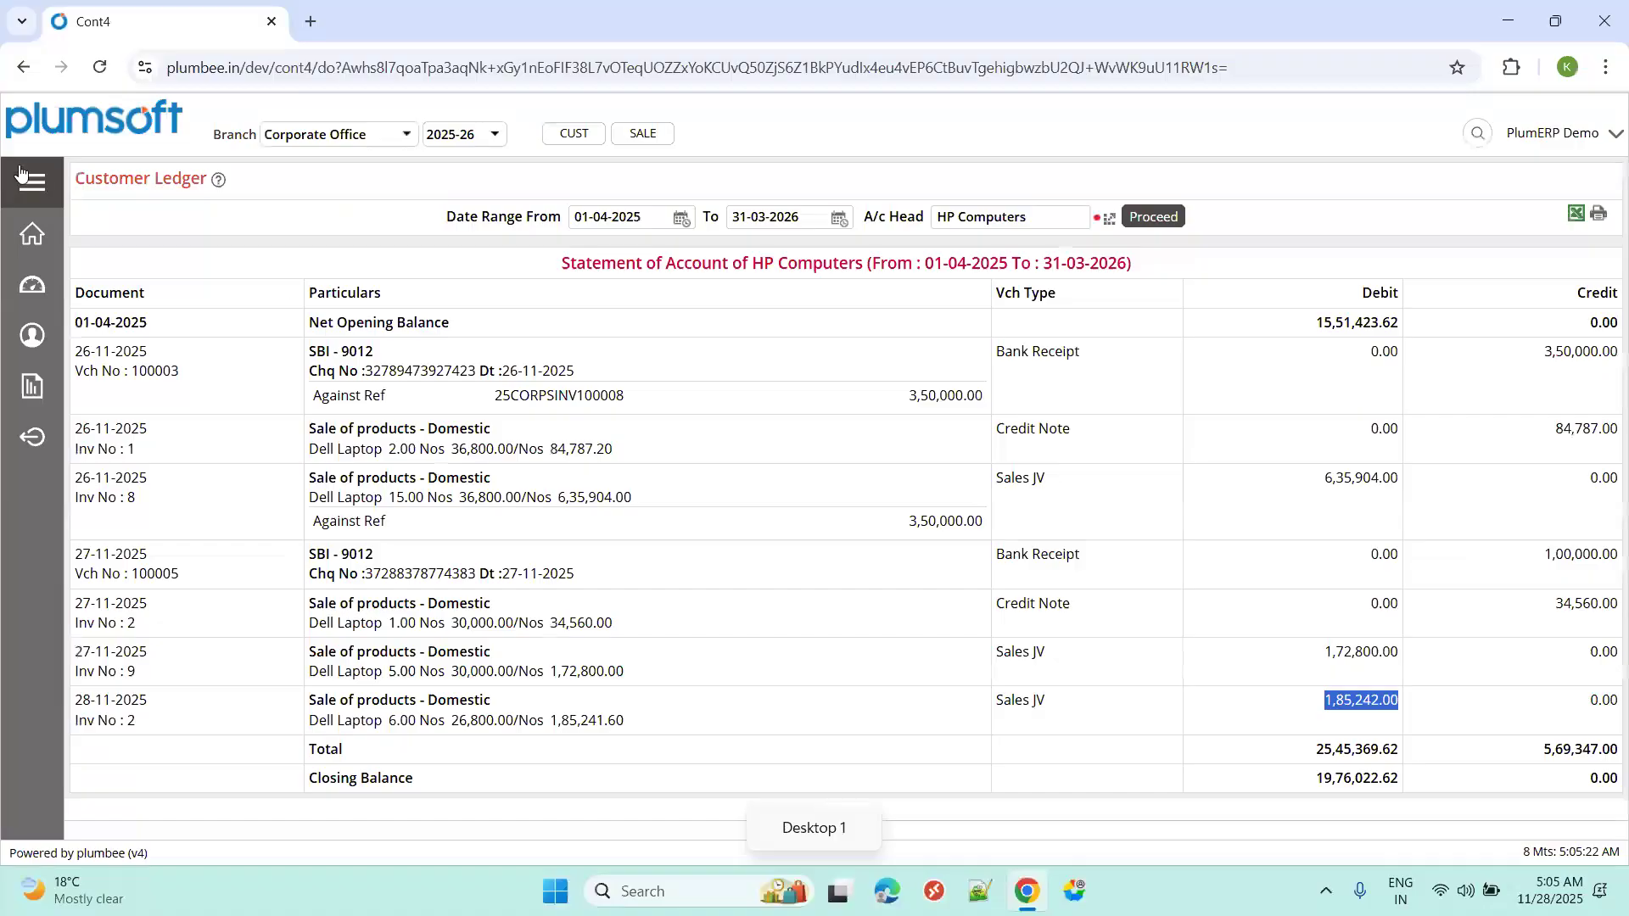
pyautogui.click(20, 174)
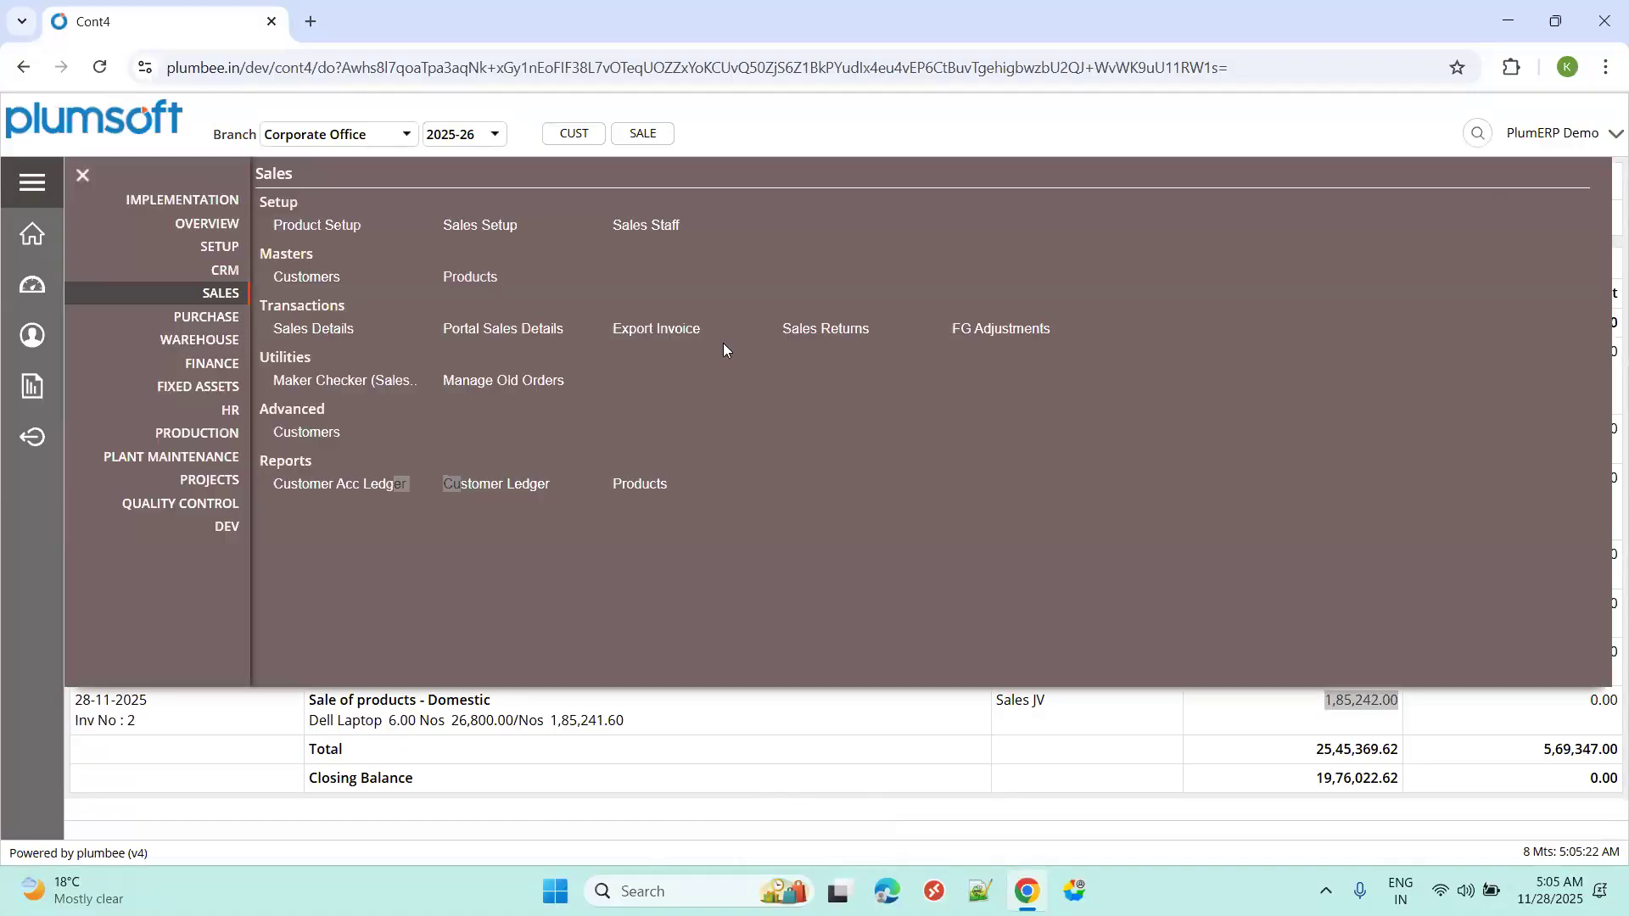
# Open the empty Sales Return list by searching the pages for 'sales re'.
pyautogui.click(820, 337)
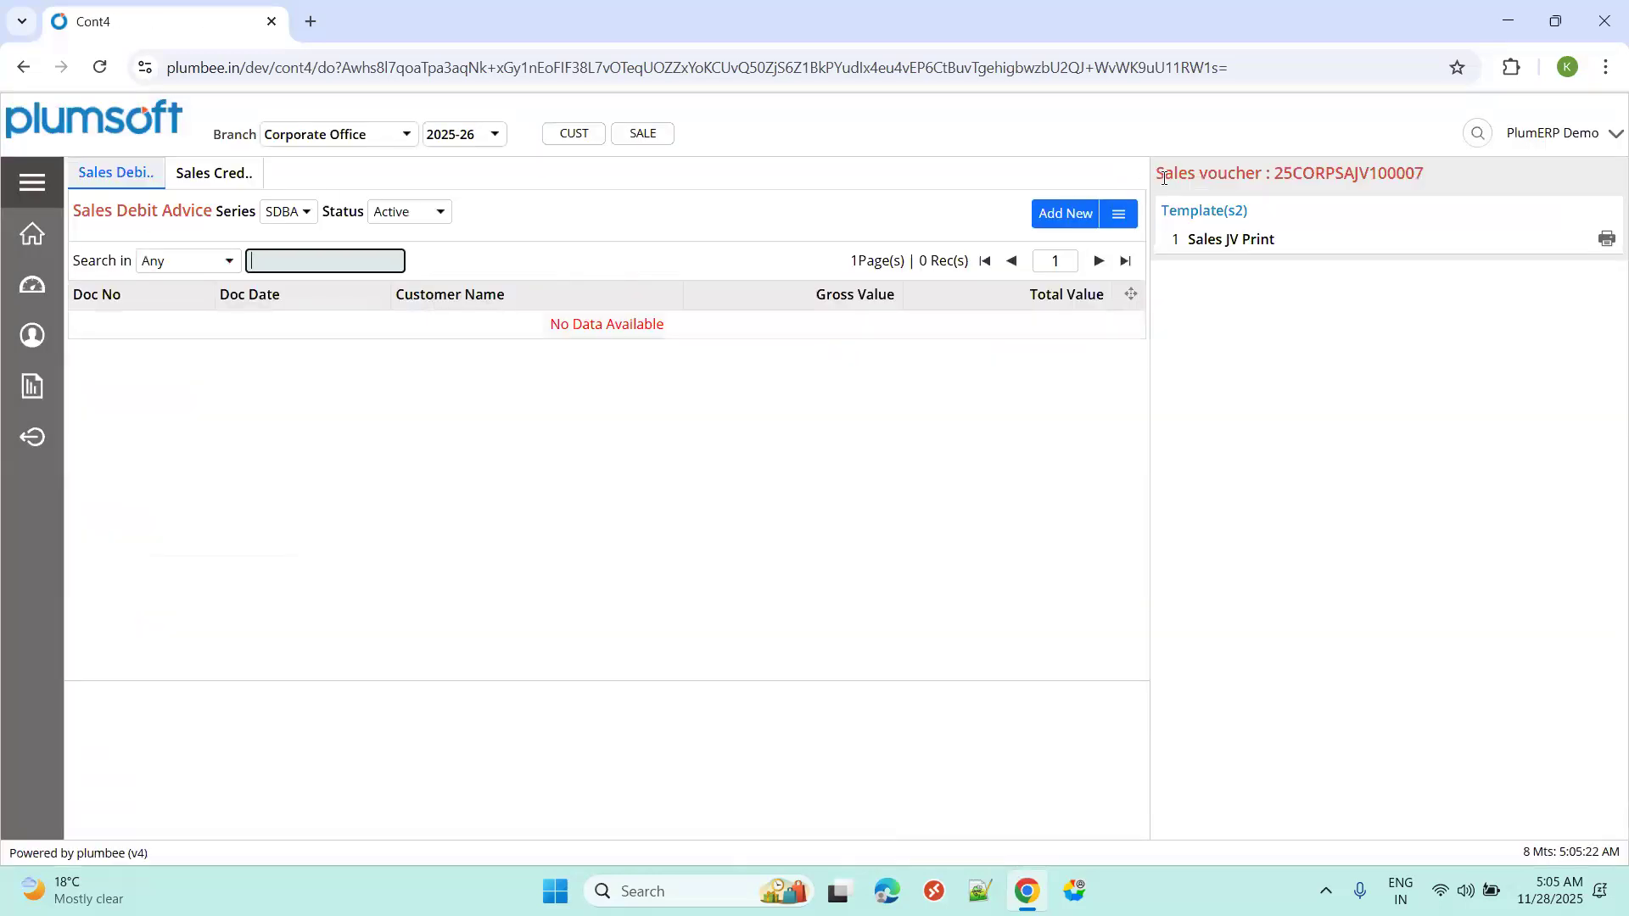
pyautogui.click(1481, 134)
pyautogui.write('sa')
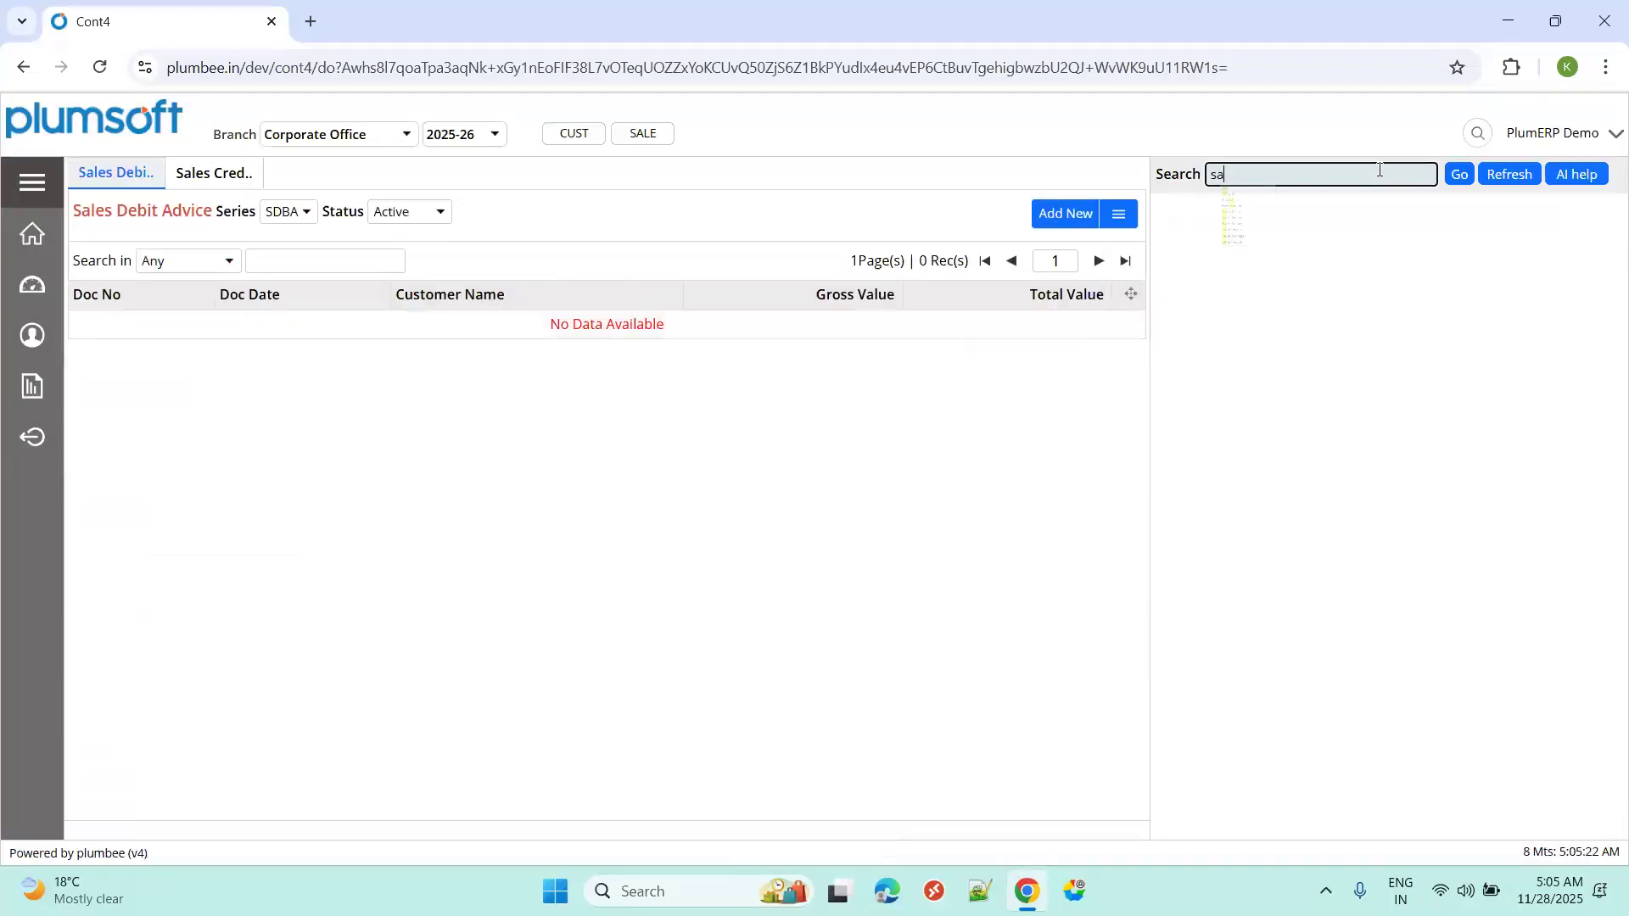
pyautogui.write('les re')
pyautogui.press('Return')
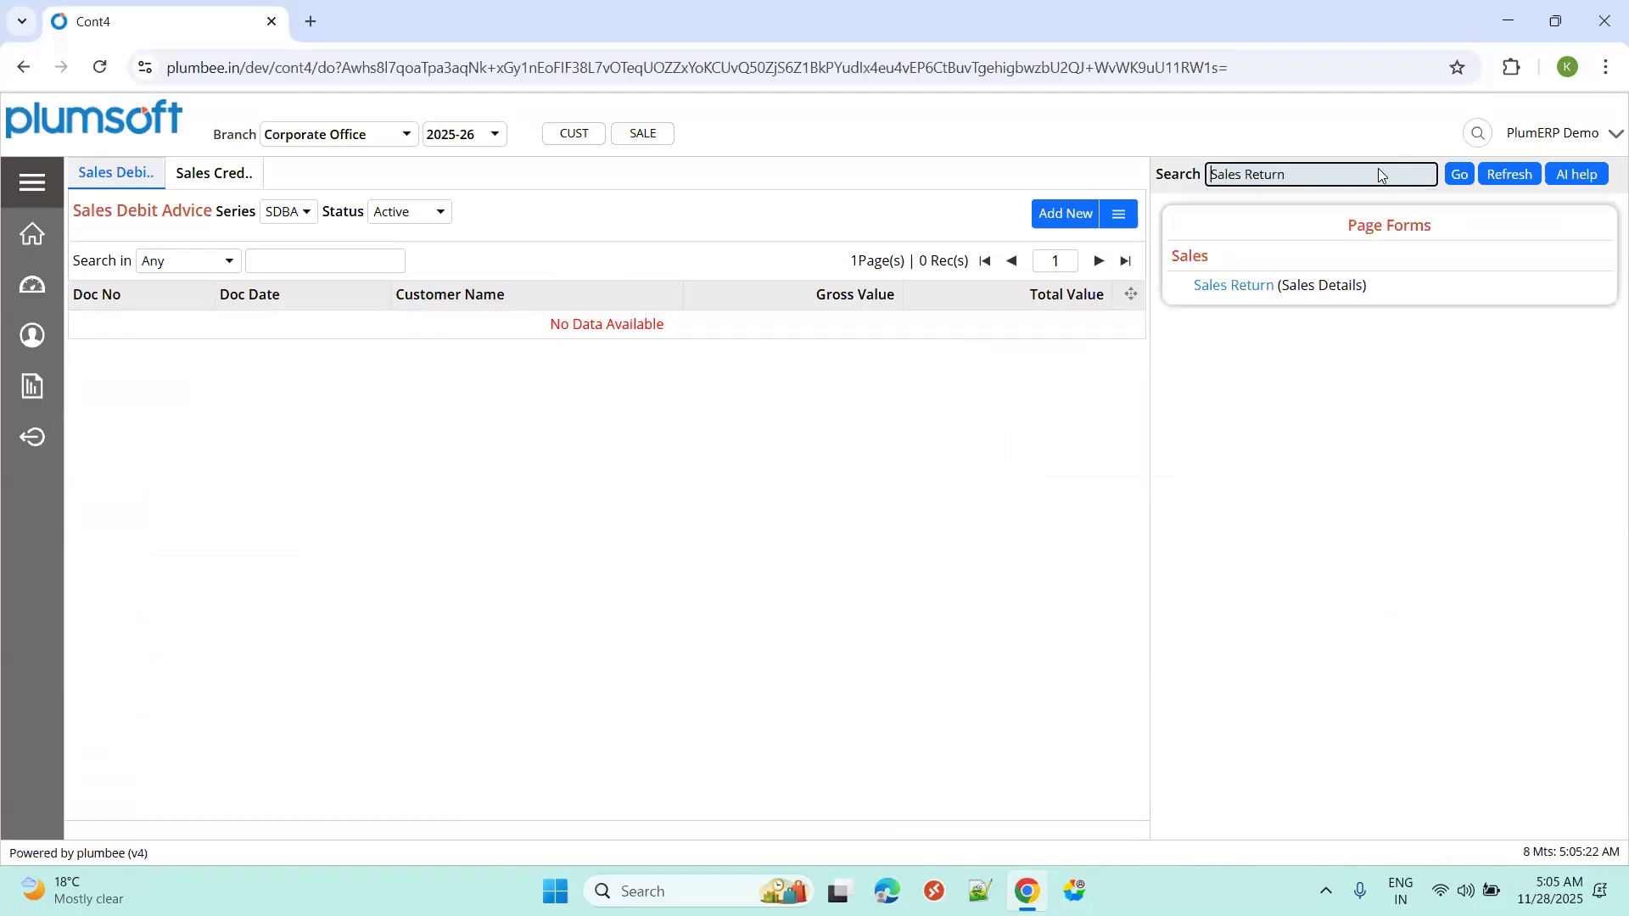
pyautogui.click(1220, 287)
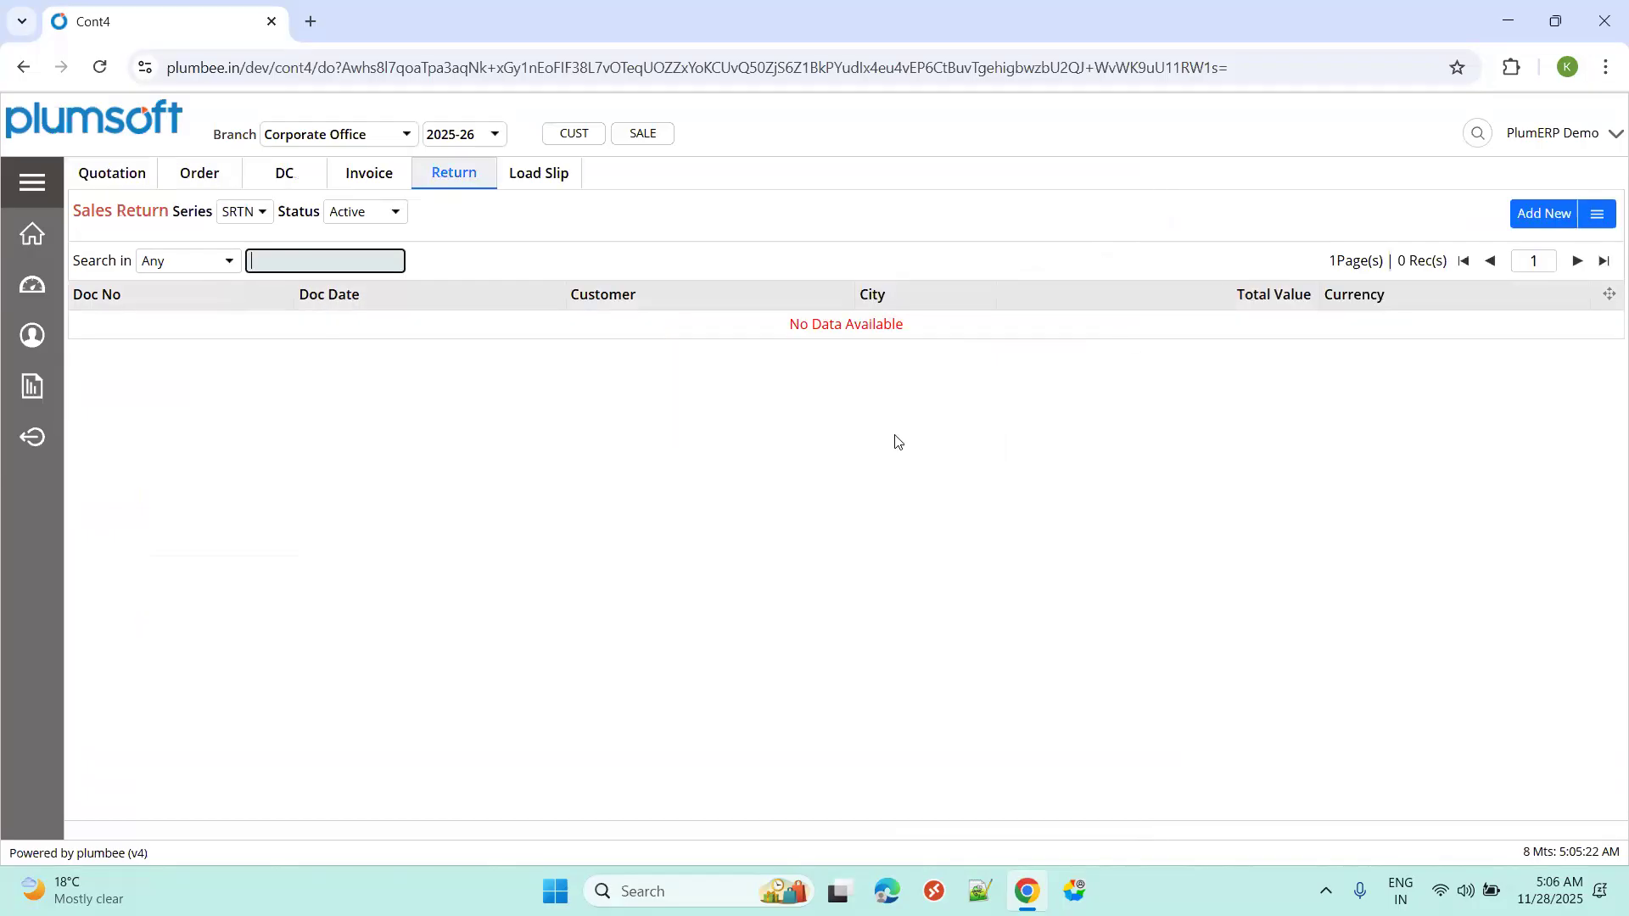
# Abandon the first sales return attempt and reload the Sales Return list.
pyautogui.click(455, 174)
pyautogui.click(1546, 222)
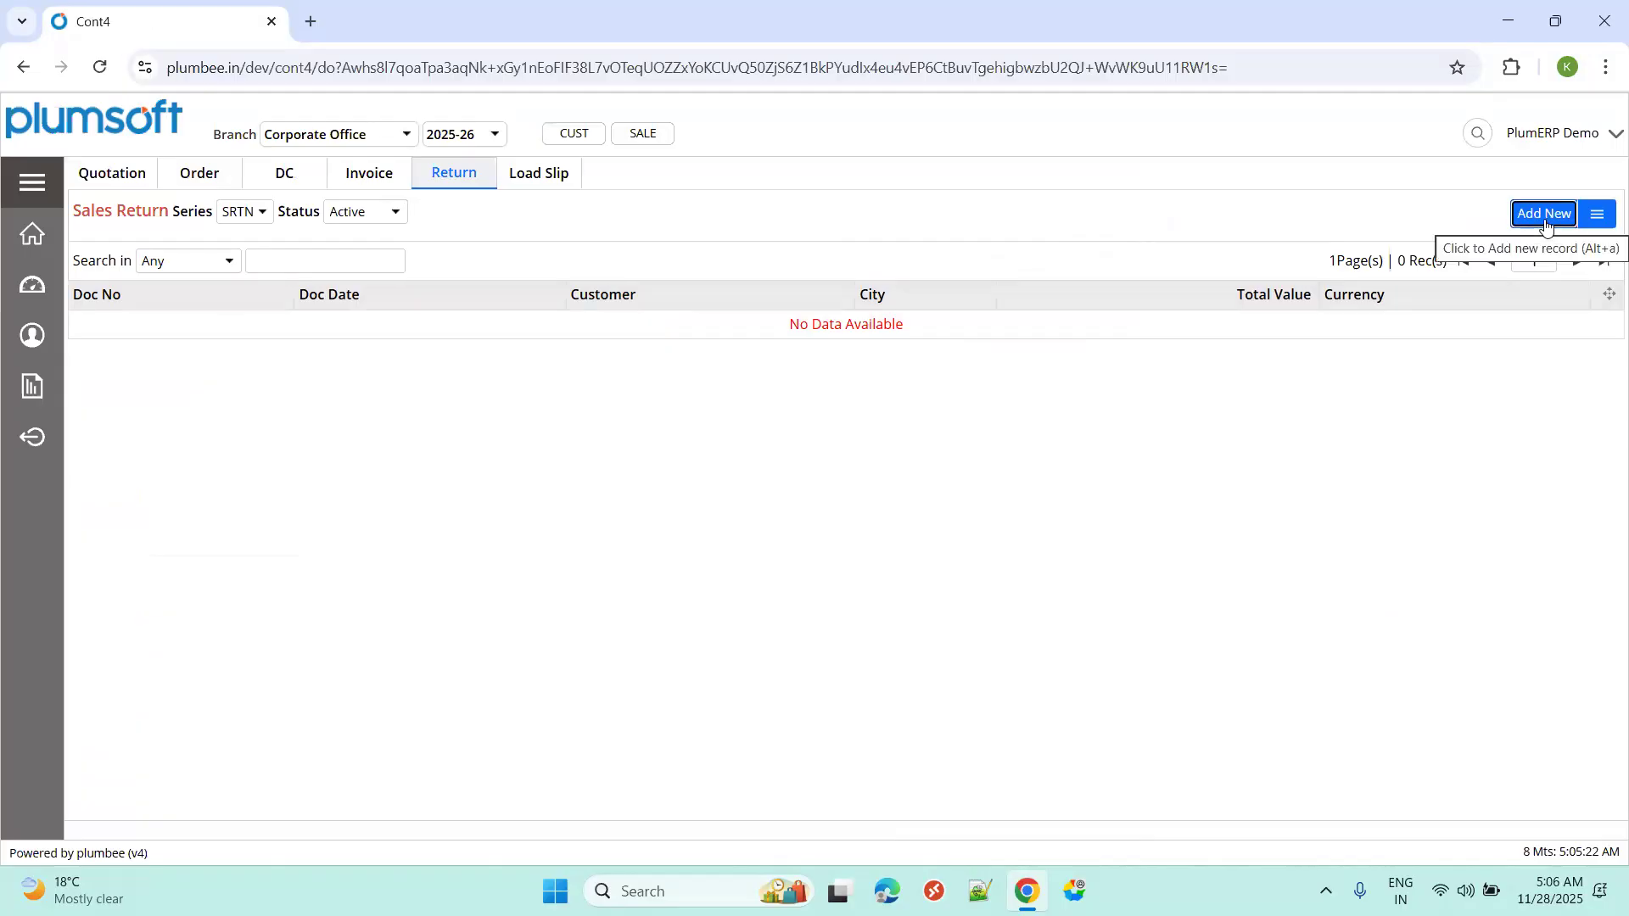
pyautogui.click(1546, 219)
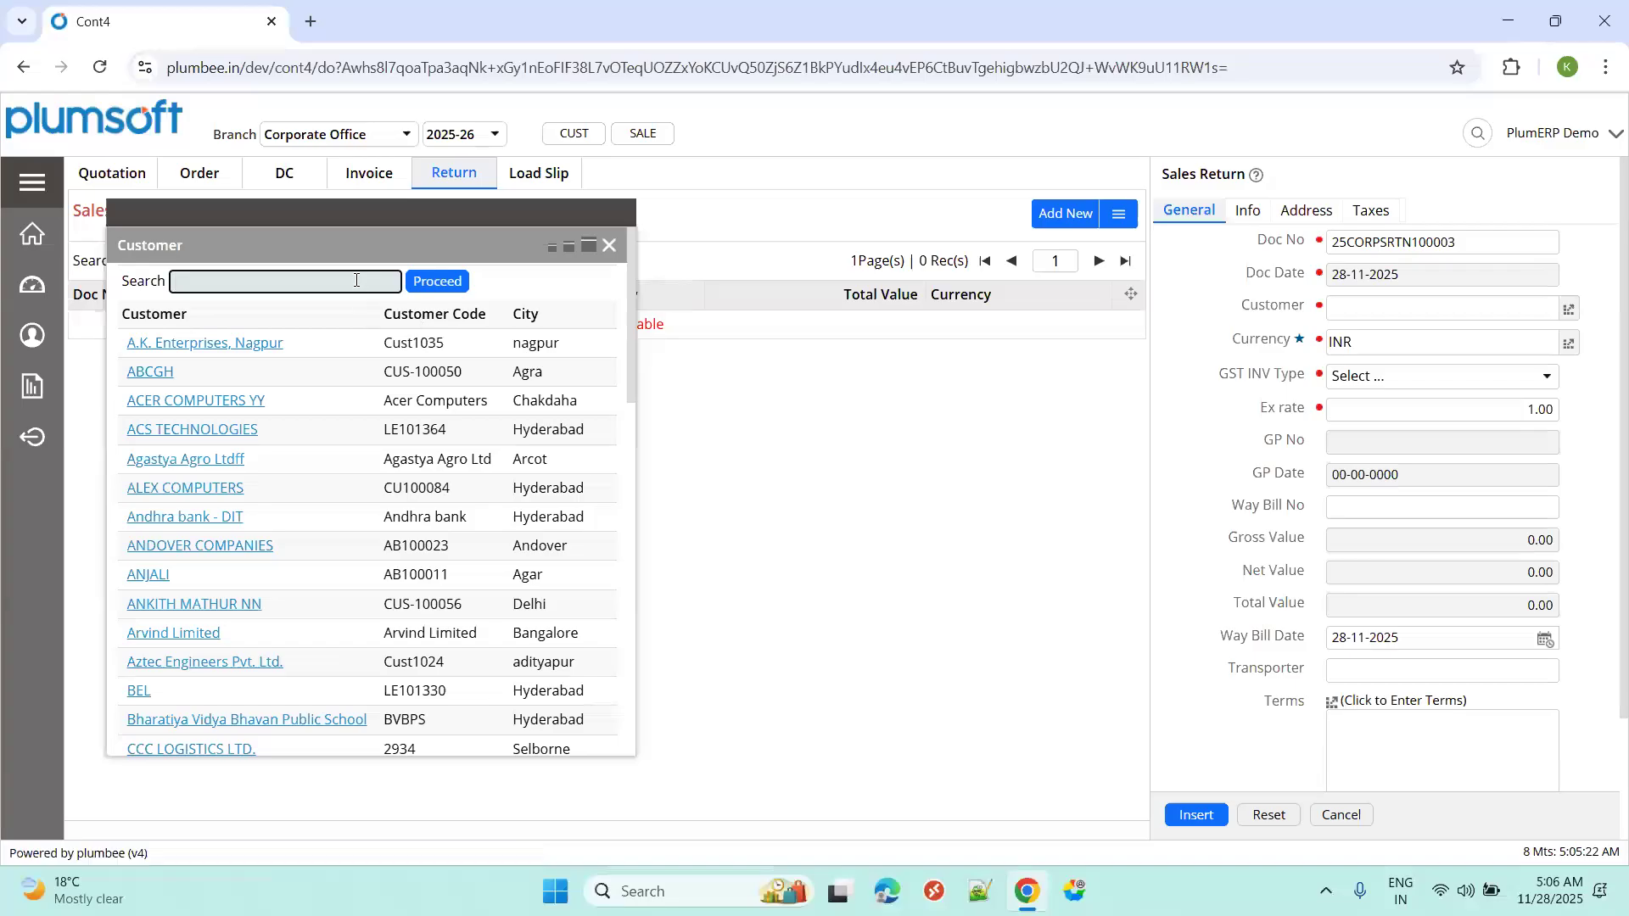
pyautogui.press('BackSpace')
pyautogui.click(611, 247)
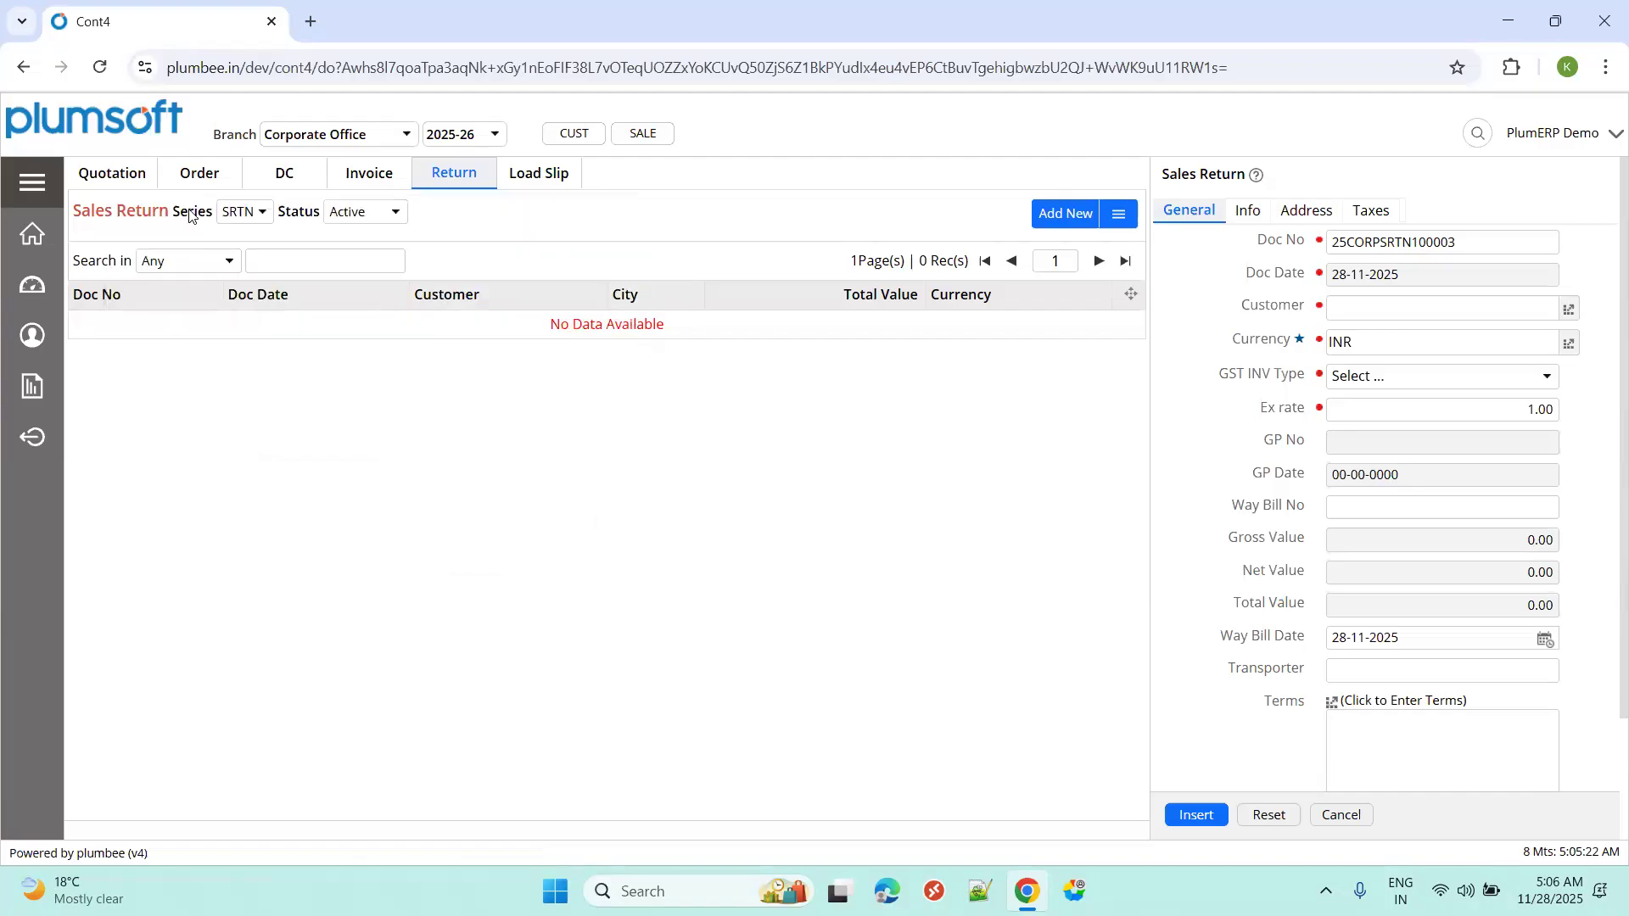
pyautogui.click(34, 187)
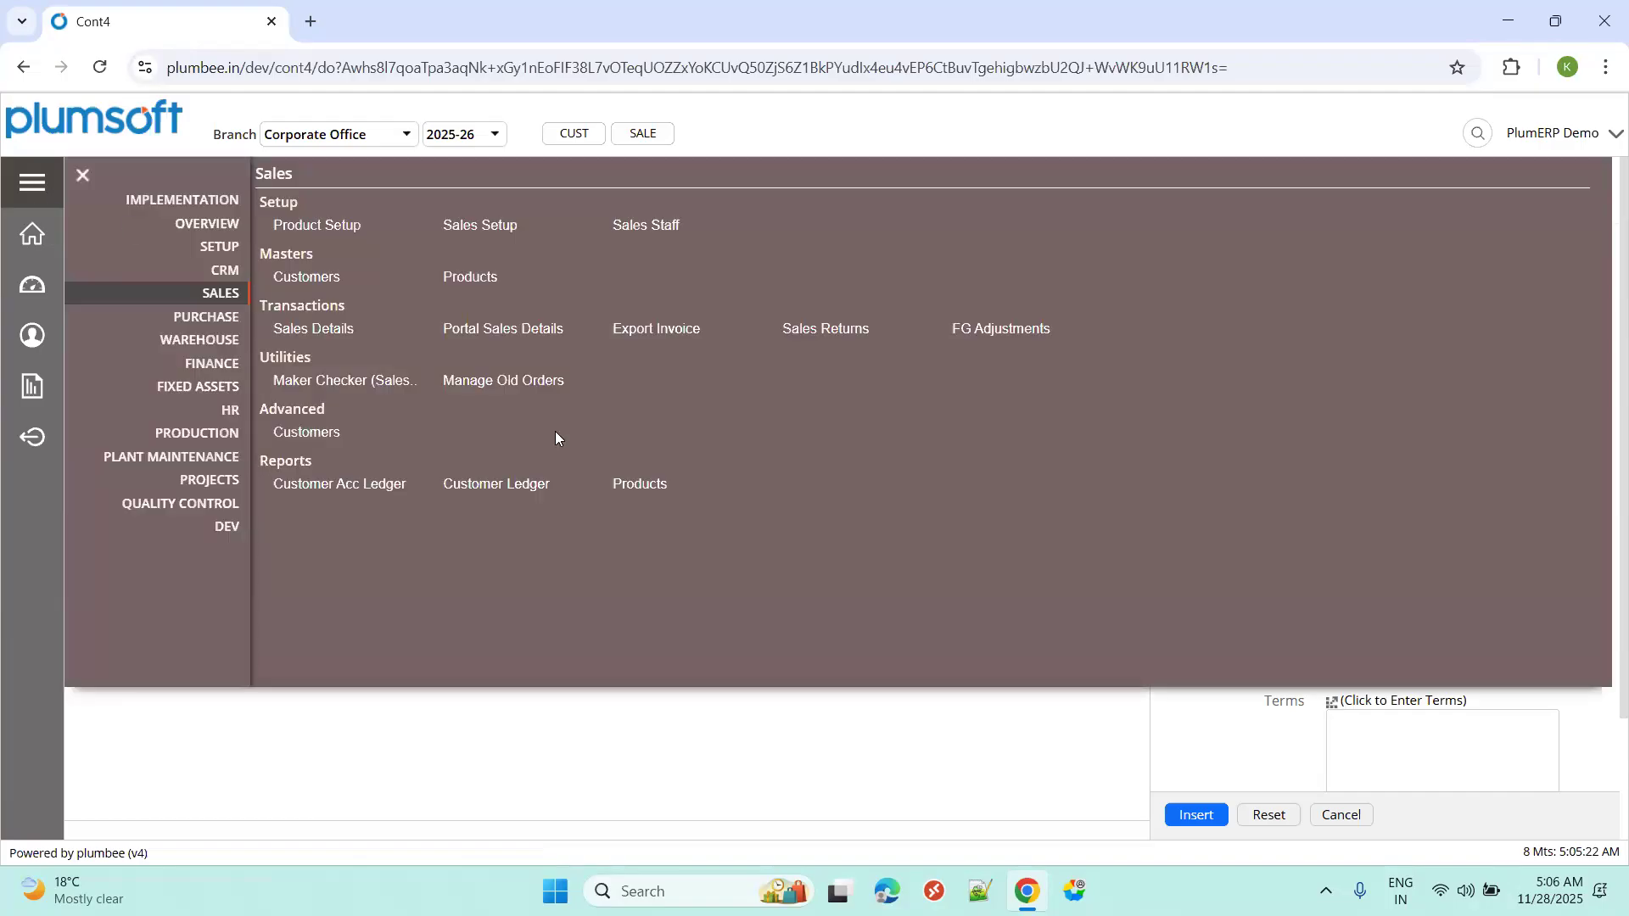
pyautogui.click(555, 437)
pyautogui.click(51, 188)
pyautogui.click(825, 329)
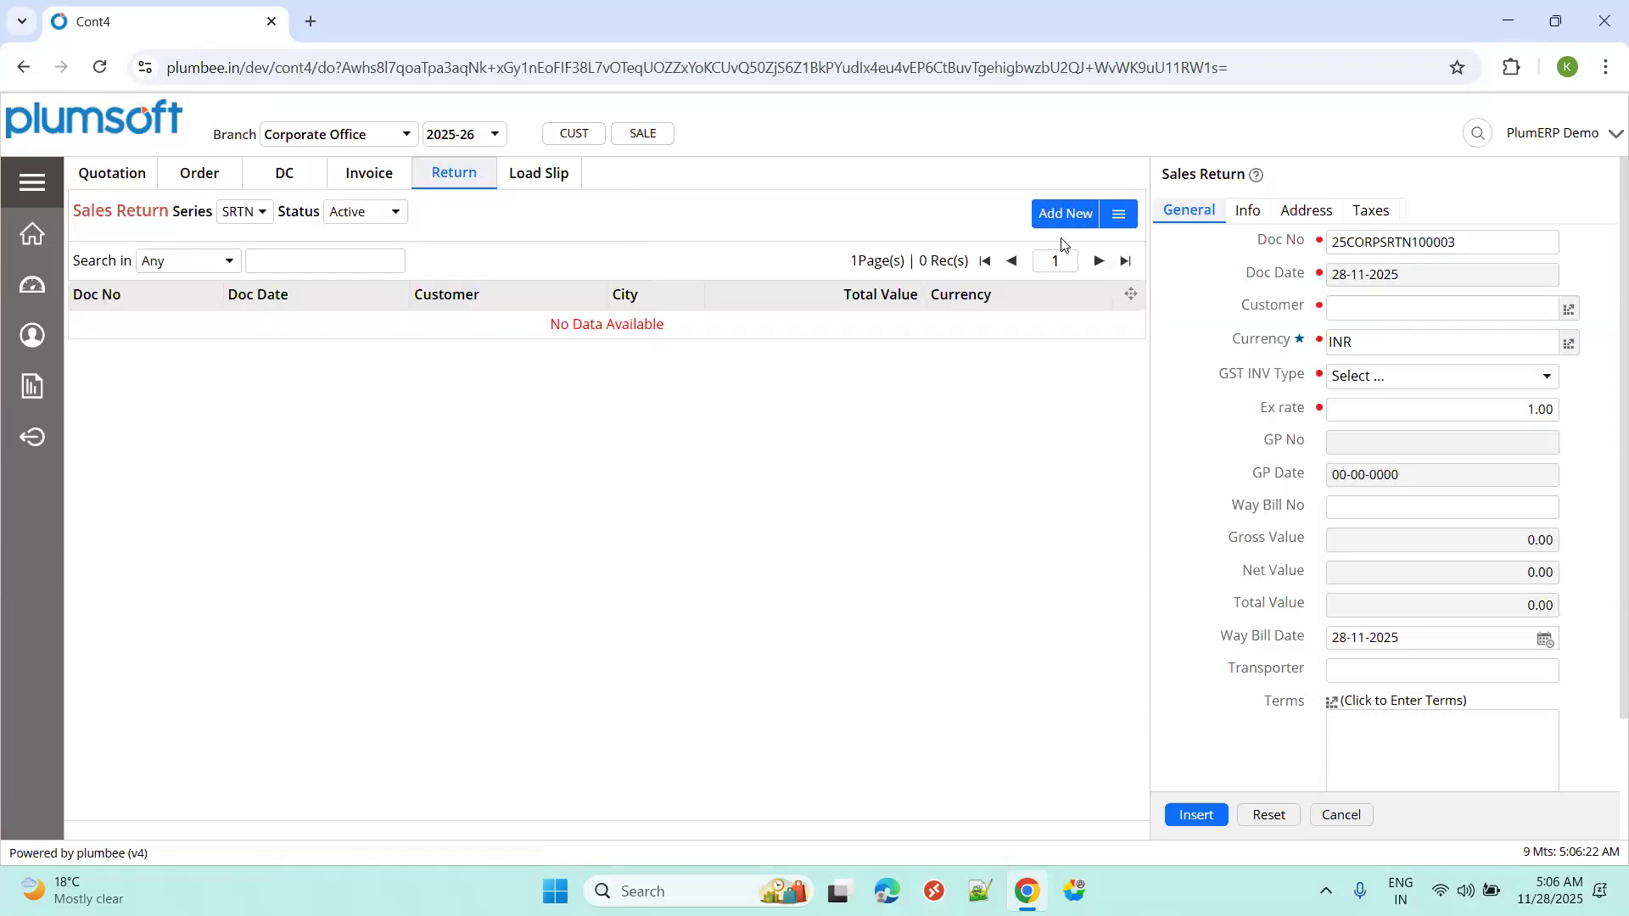
pyautogui.click(454, 173)
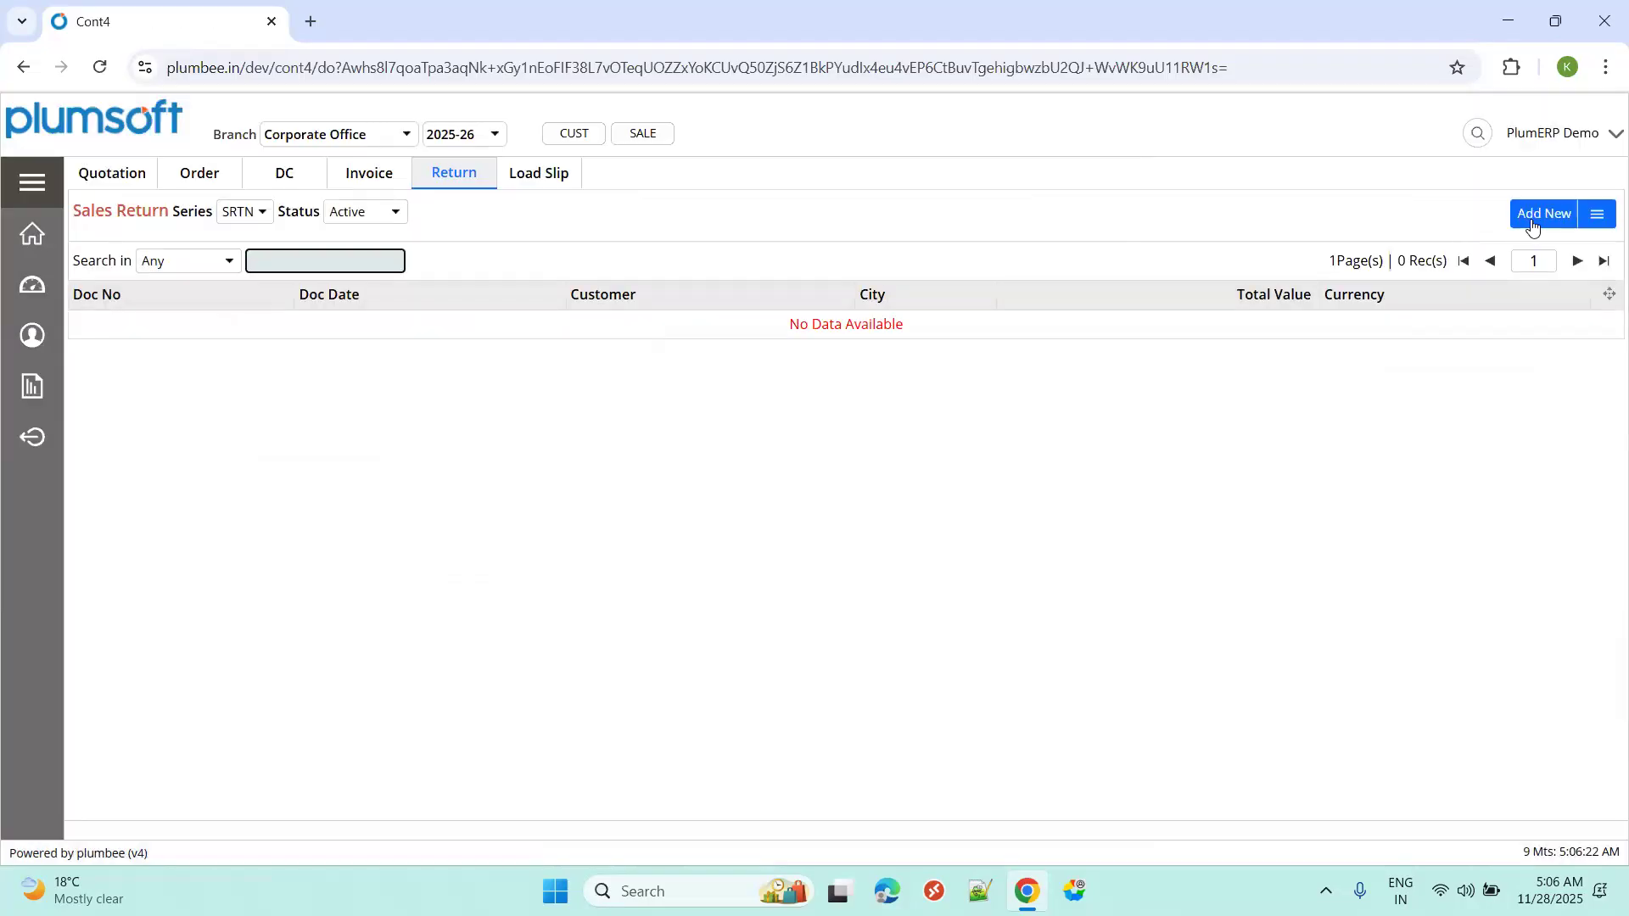
# Insert a new sales return for HP Computers with GST invoice type B2B.
pyautogui.click(1534, 221)
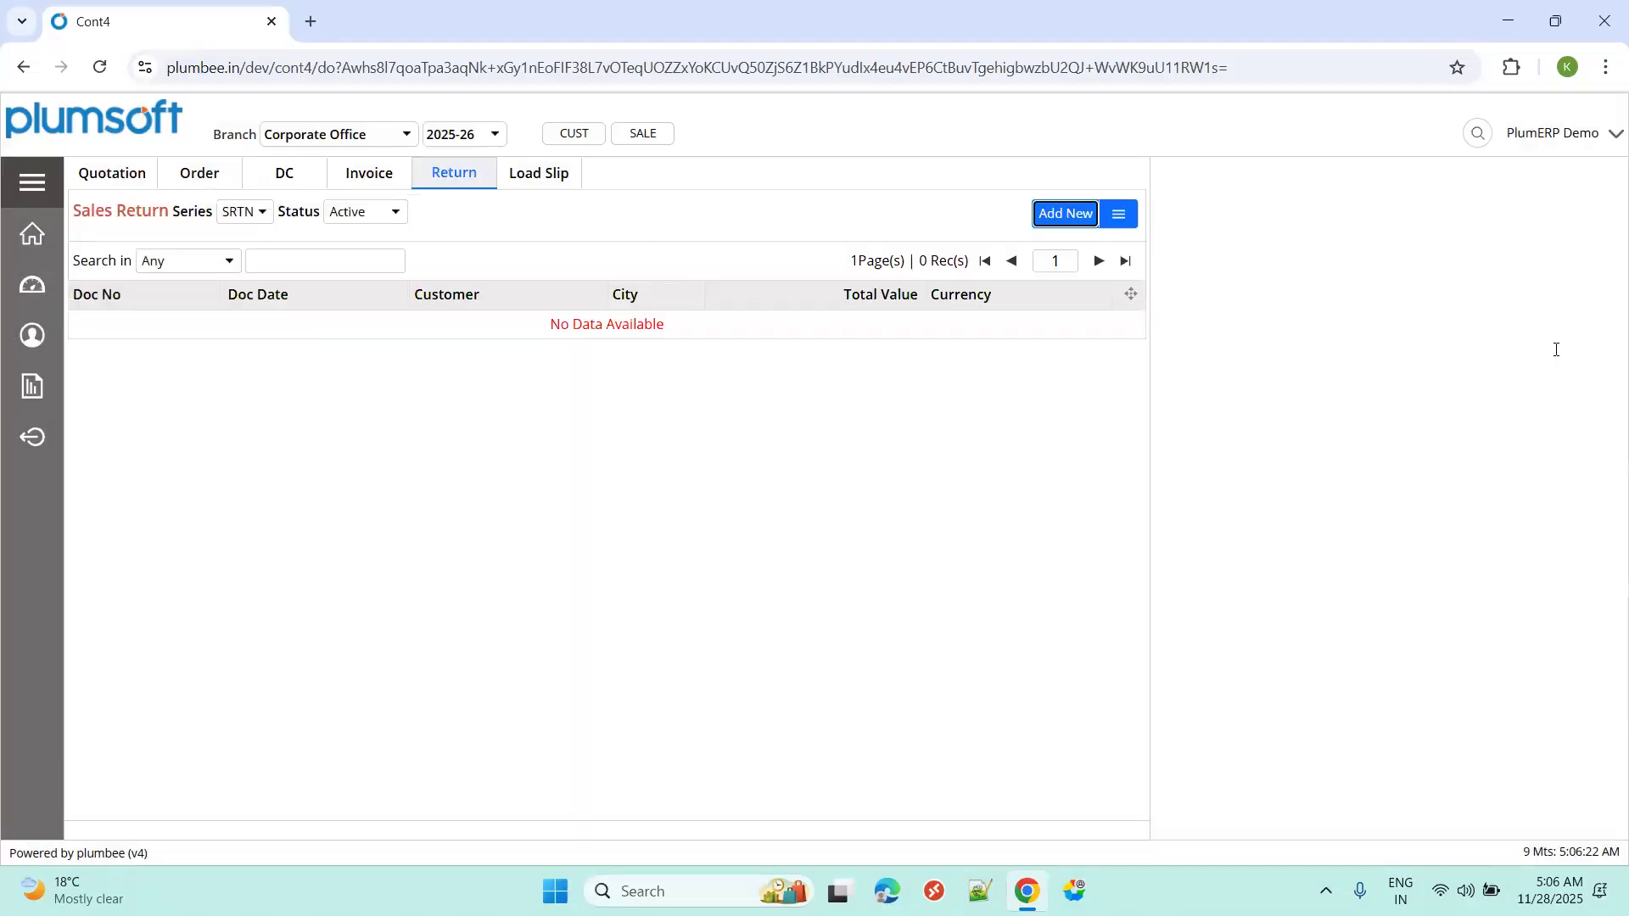
pyautogui.click(1567, 310)
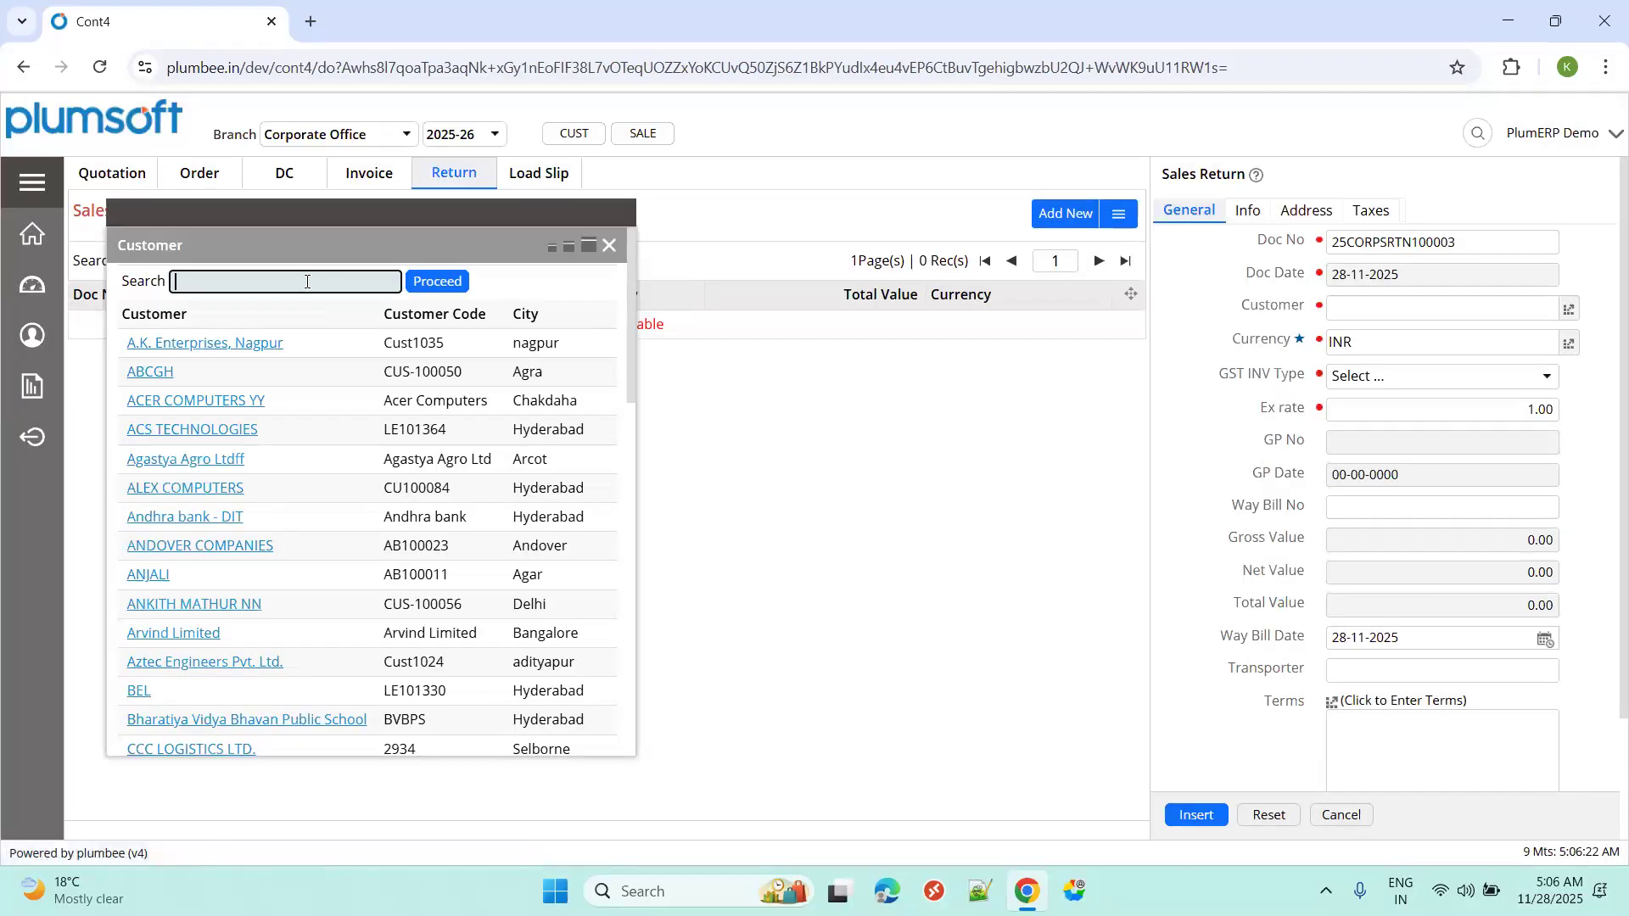
pyautogui.write('hp com')
pyautogui.click(214, 341)
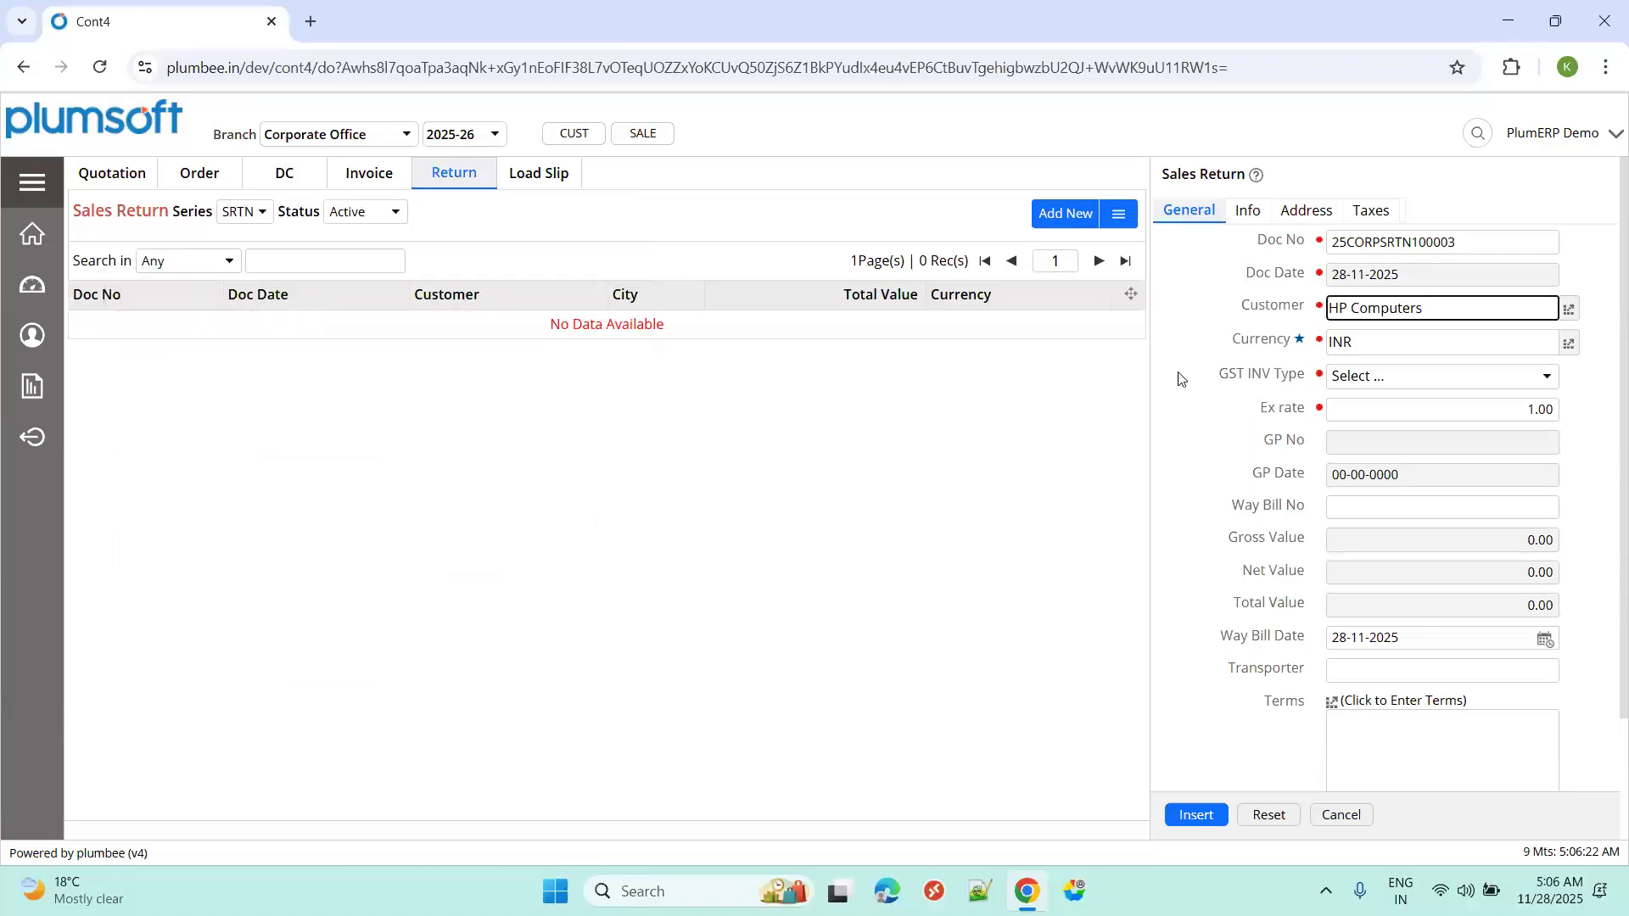
pyautogui.click(1339, 379)
pyautogui.click(1351, 428)
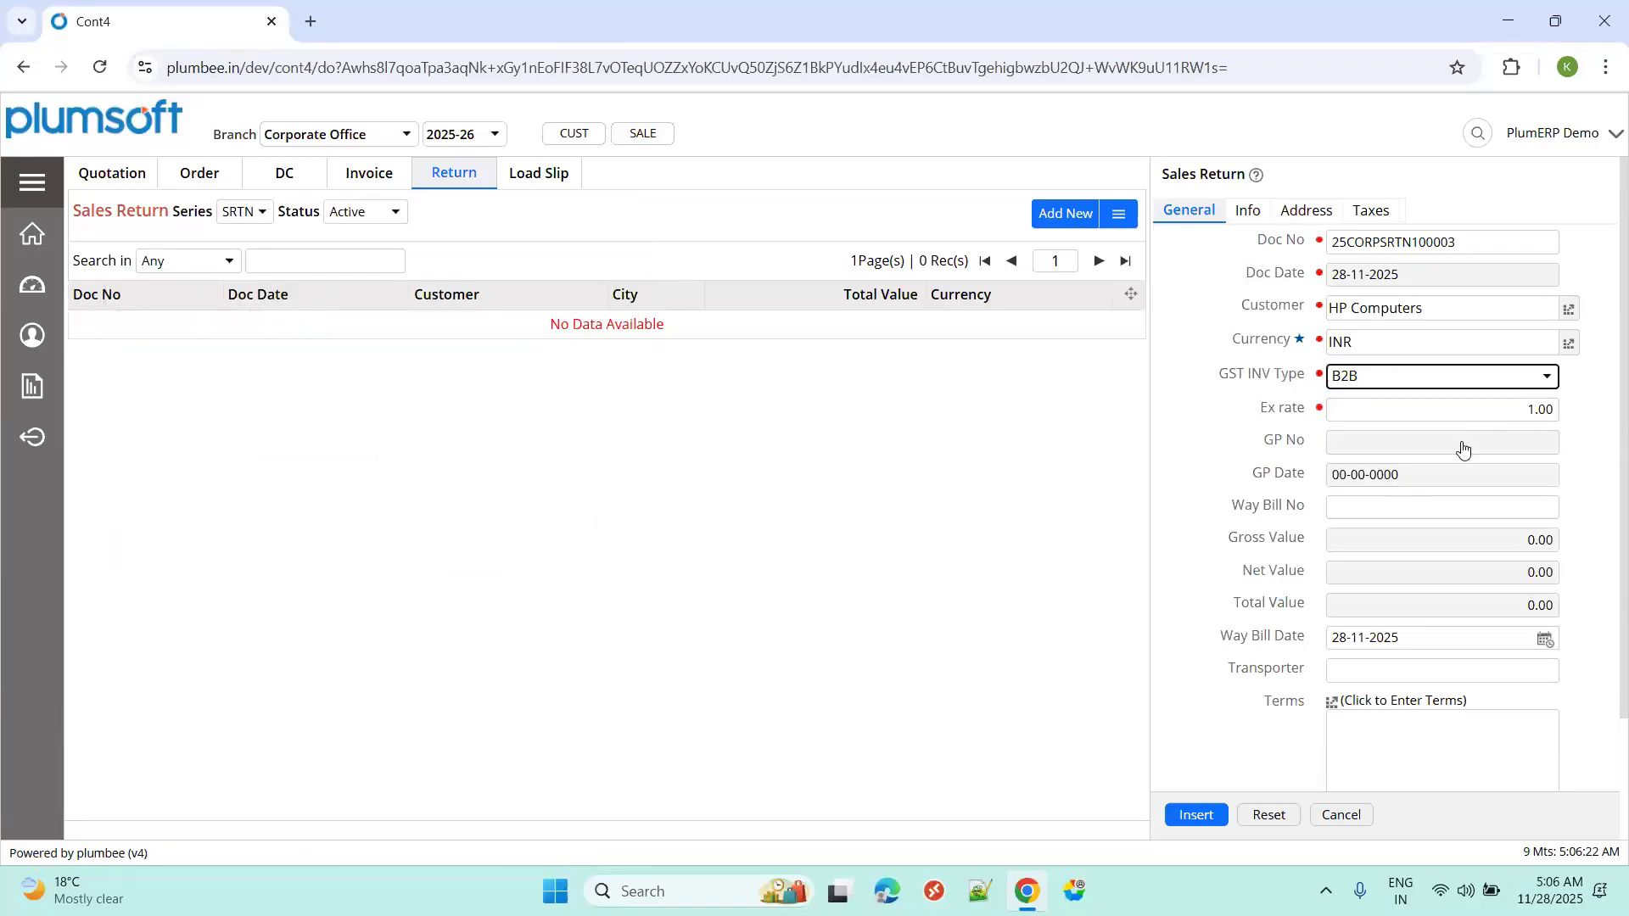
pyautogui.click(1197, 816)
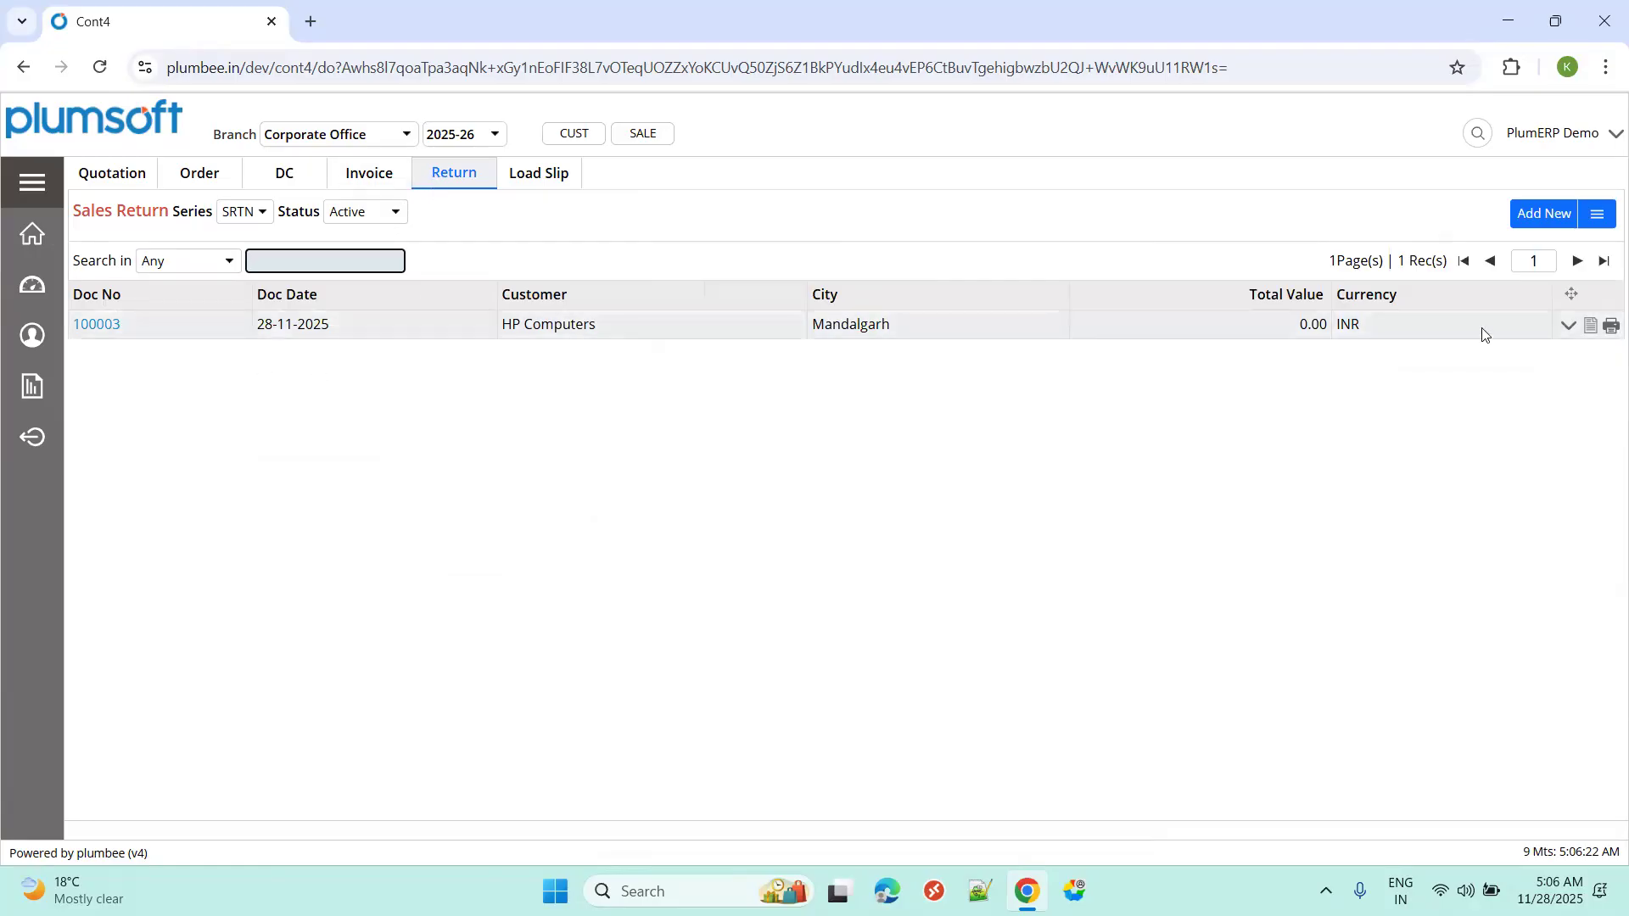
# Pick sales invoice lines for return 100003, filtered to 'dell' items.
pyautogui.click(1569, 325)
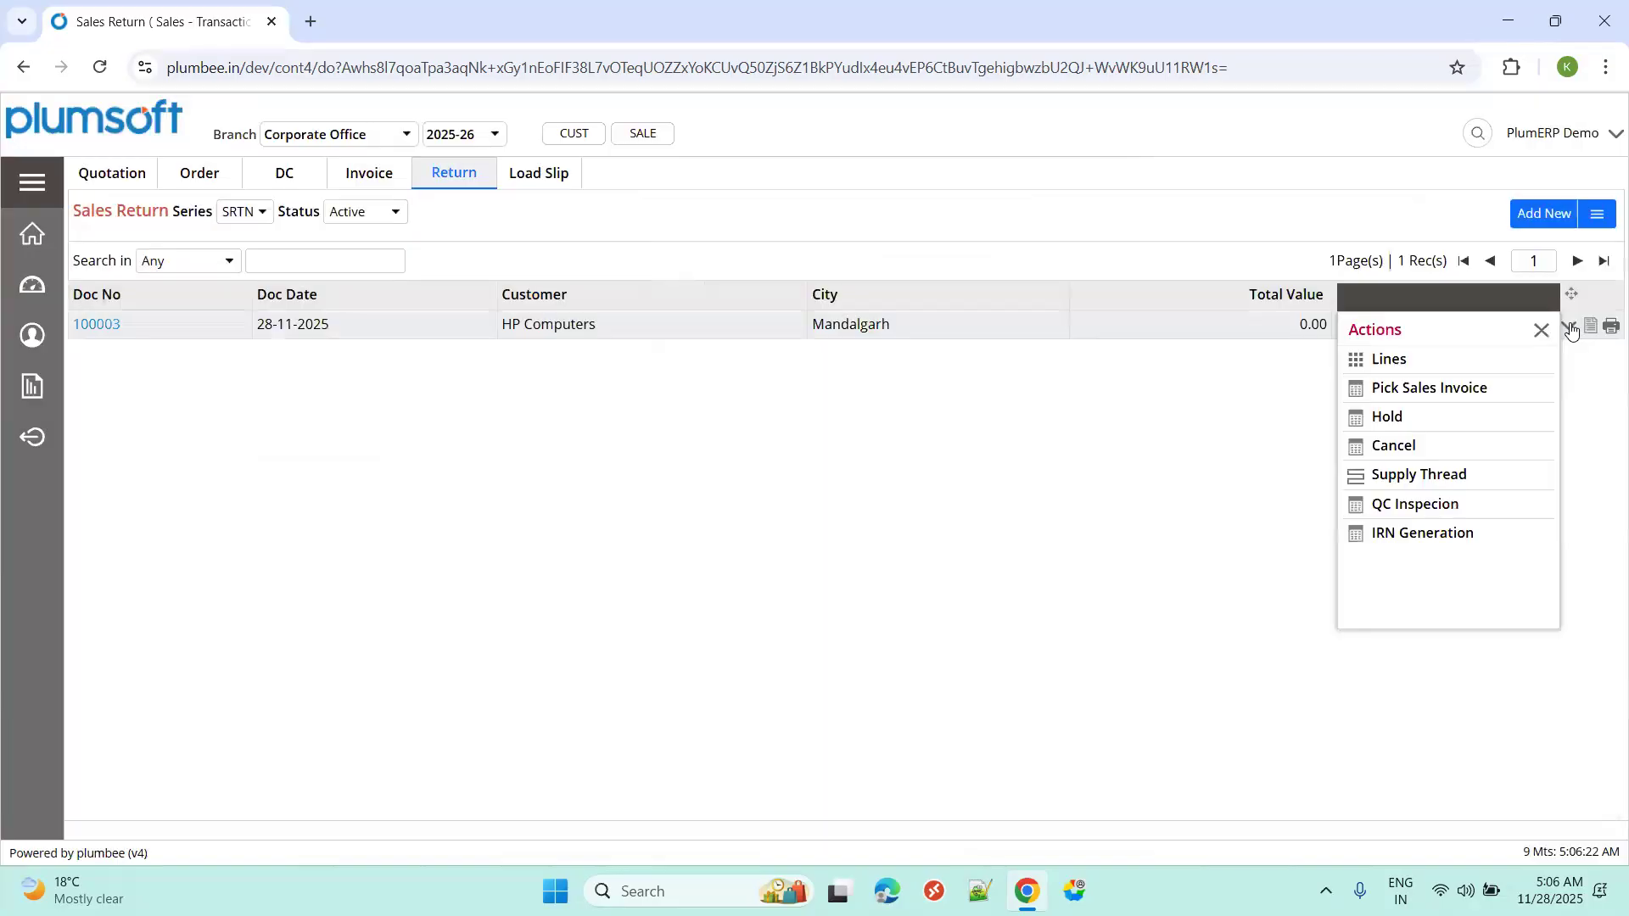
pyautogui.click(1452, 389)
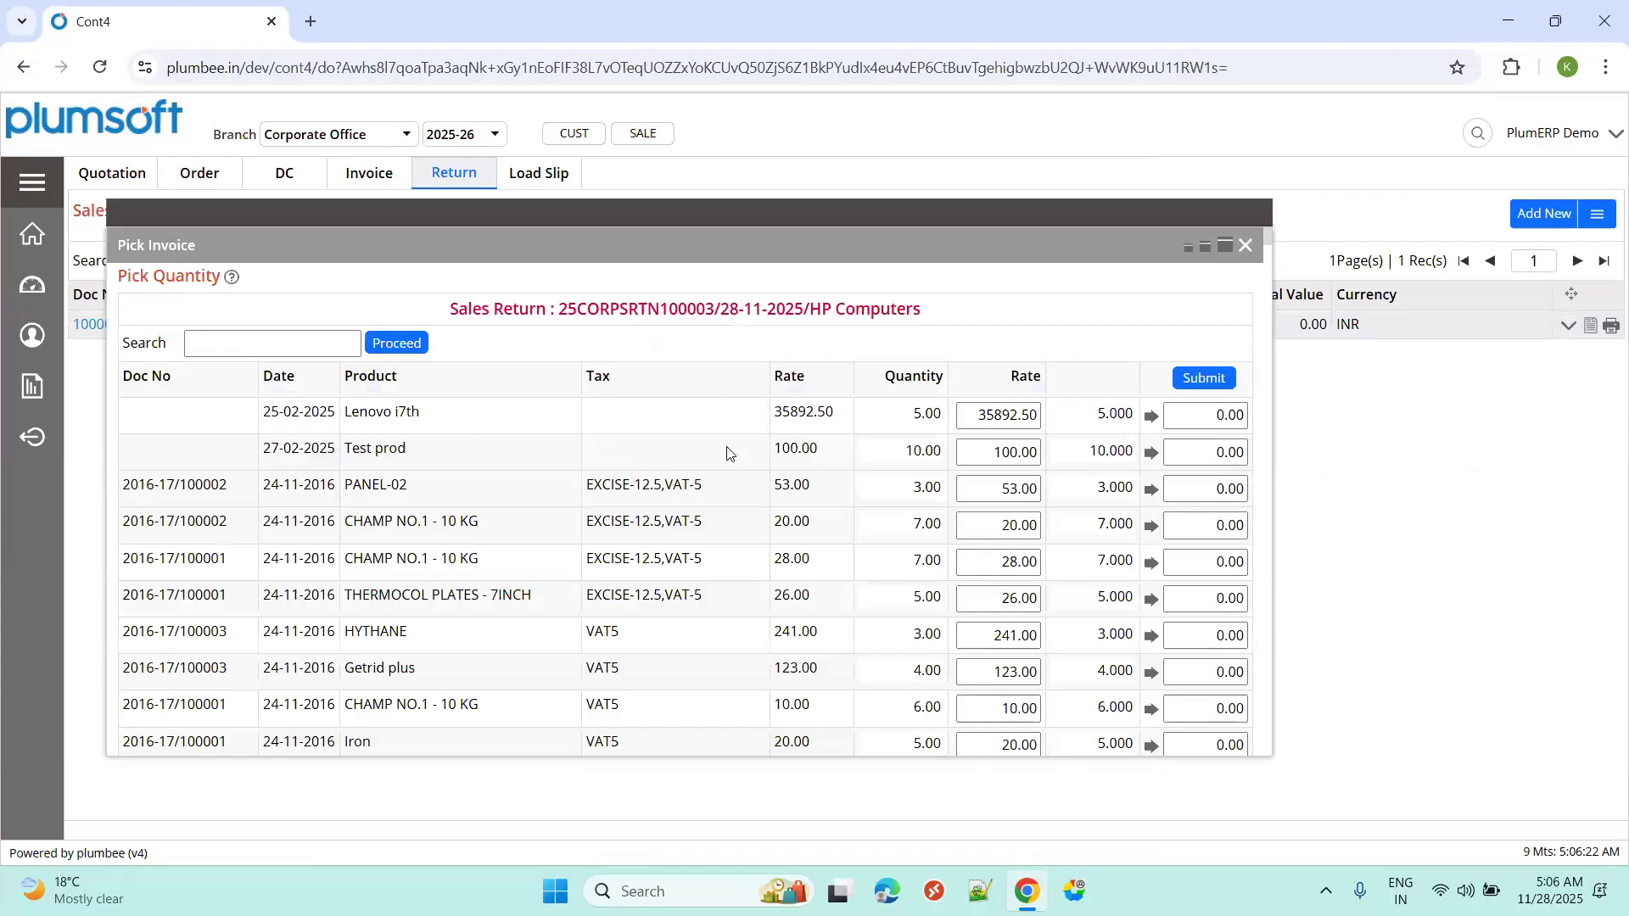
pyautogui.scroll(-5, 532, 609)
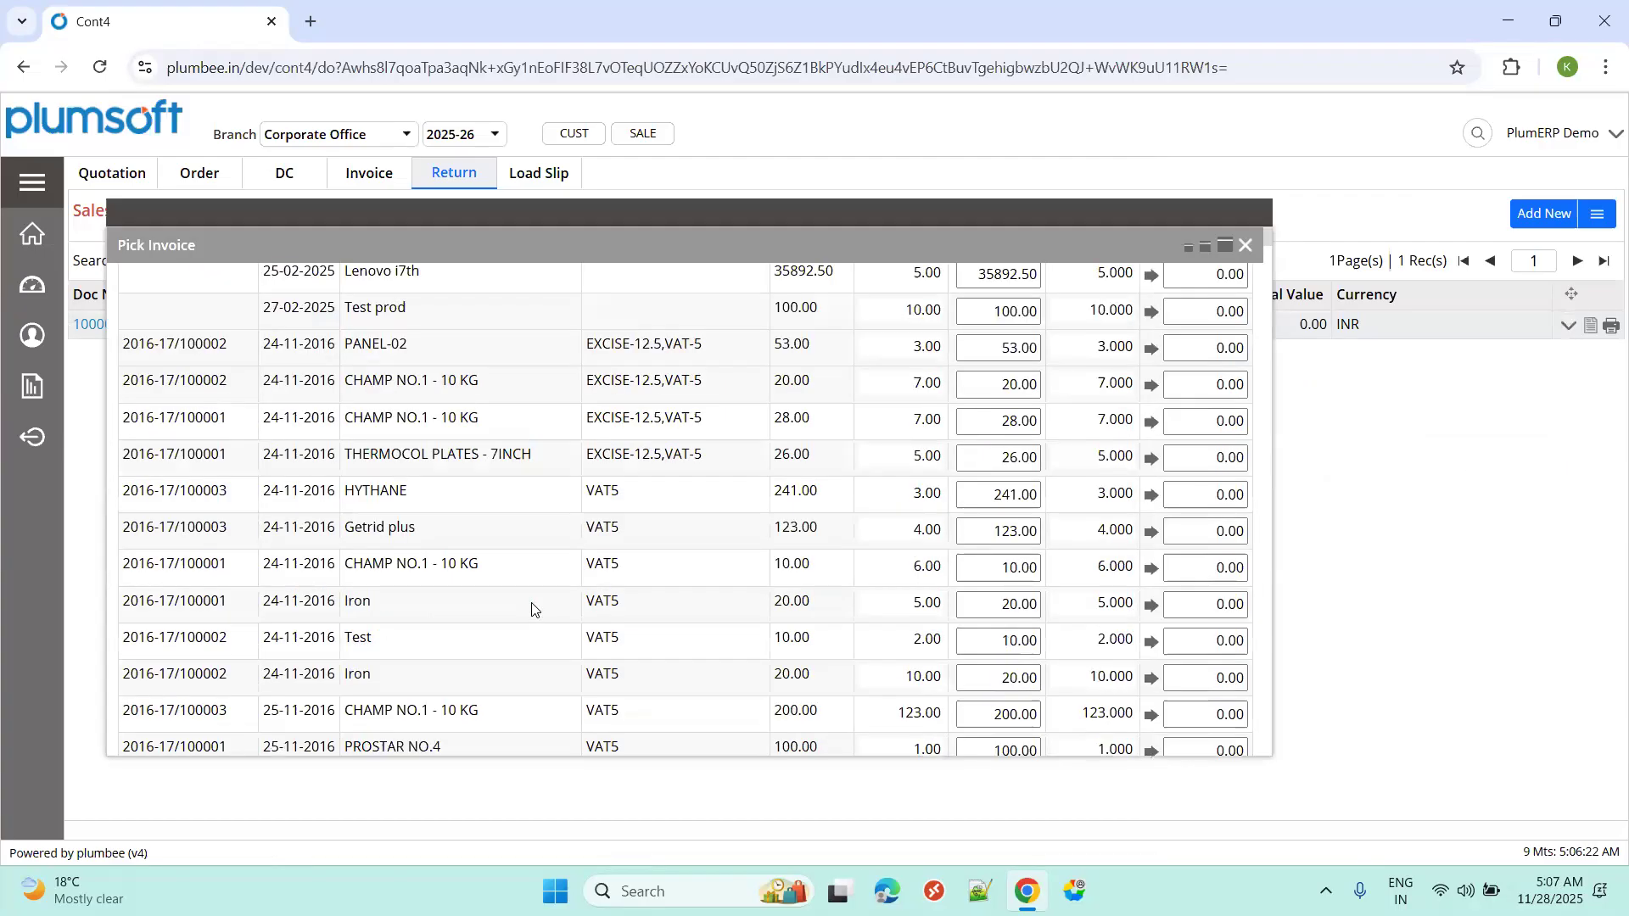
pyautogui.scroll(-8, 532, 609)
pyautogui.scroll(20, 535, 608)
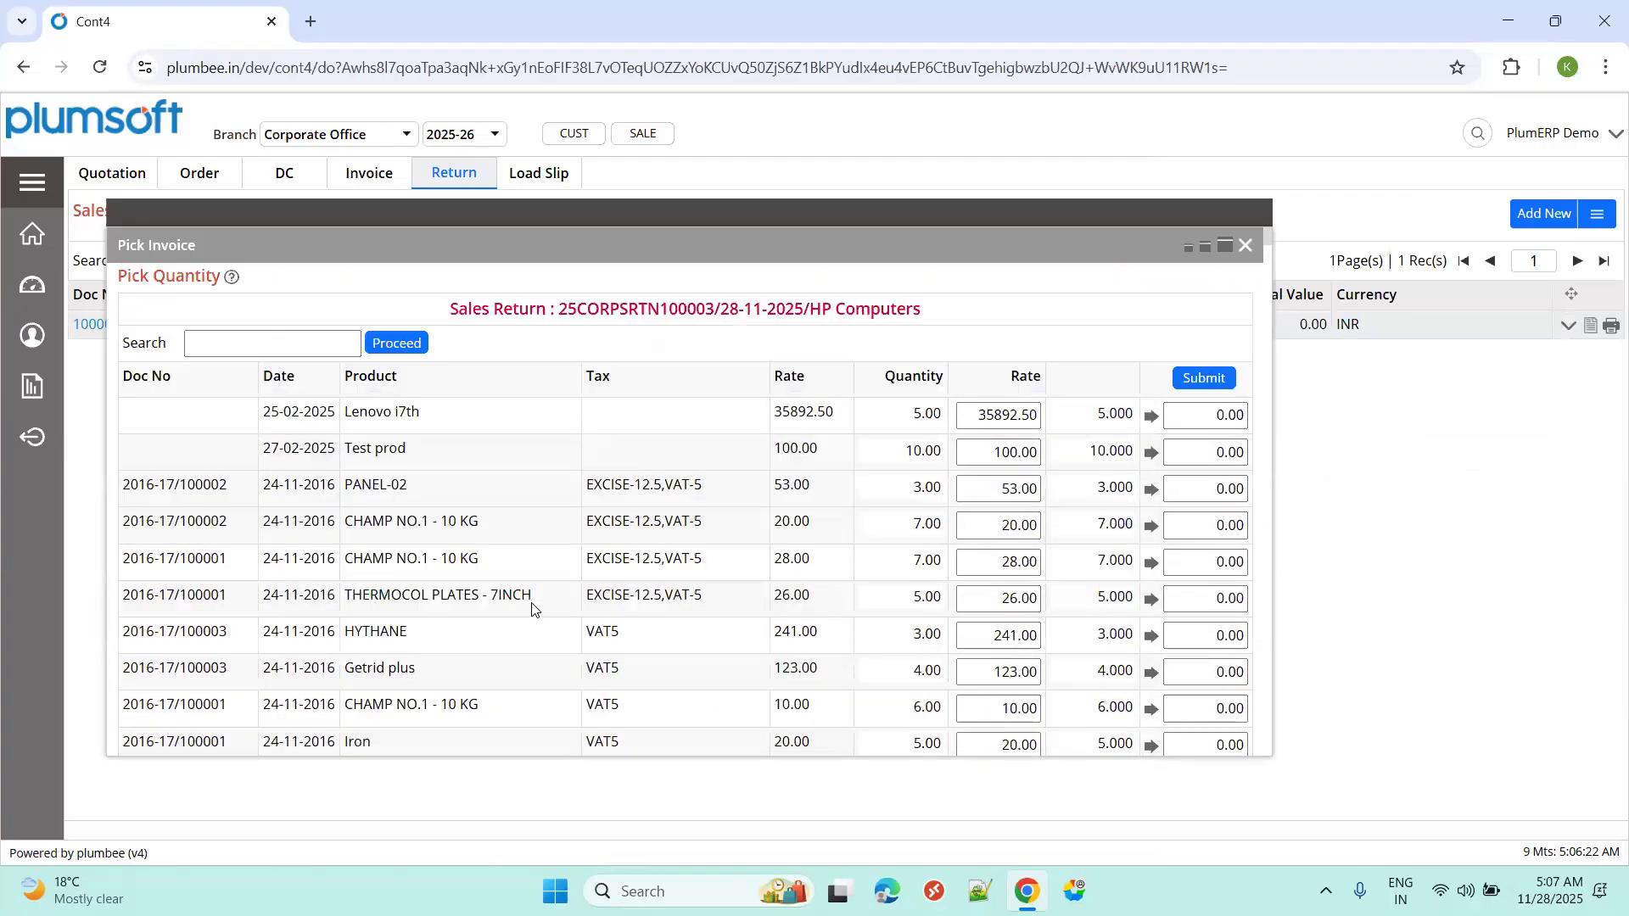
pyautogui.click(315, 348)
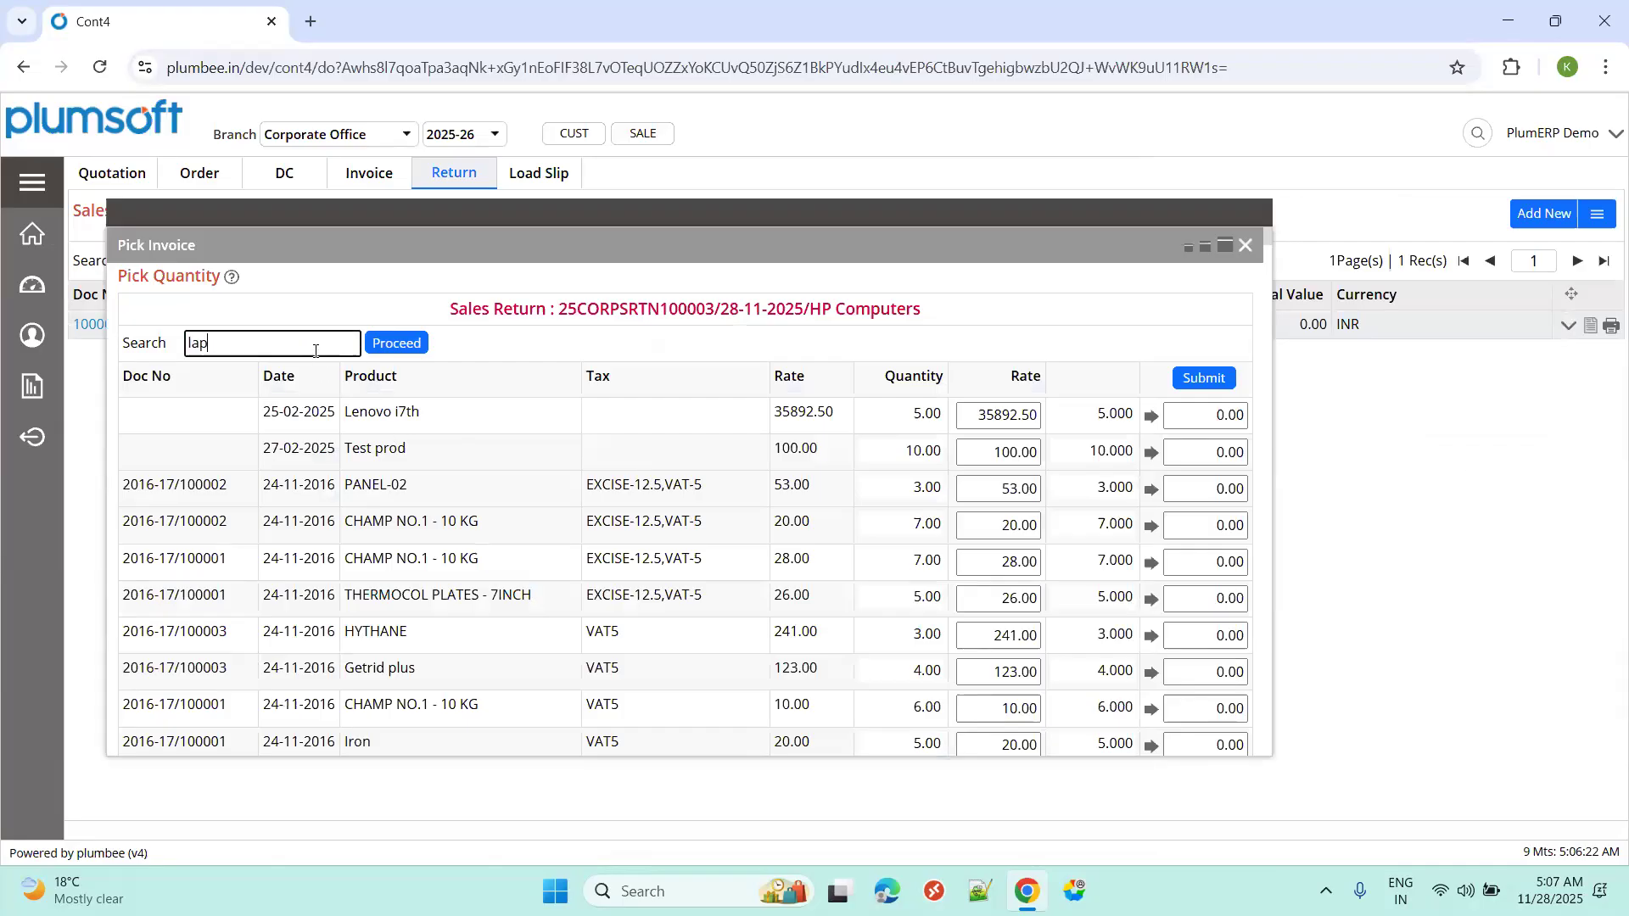
pyautogui.write('dell')
pyautogui.press('Tab')
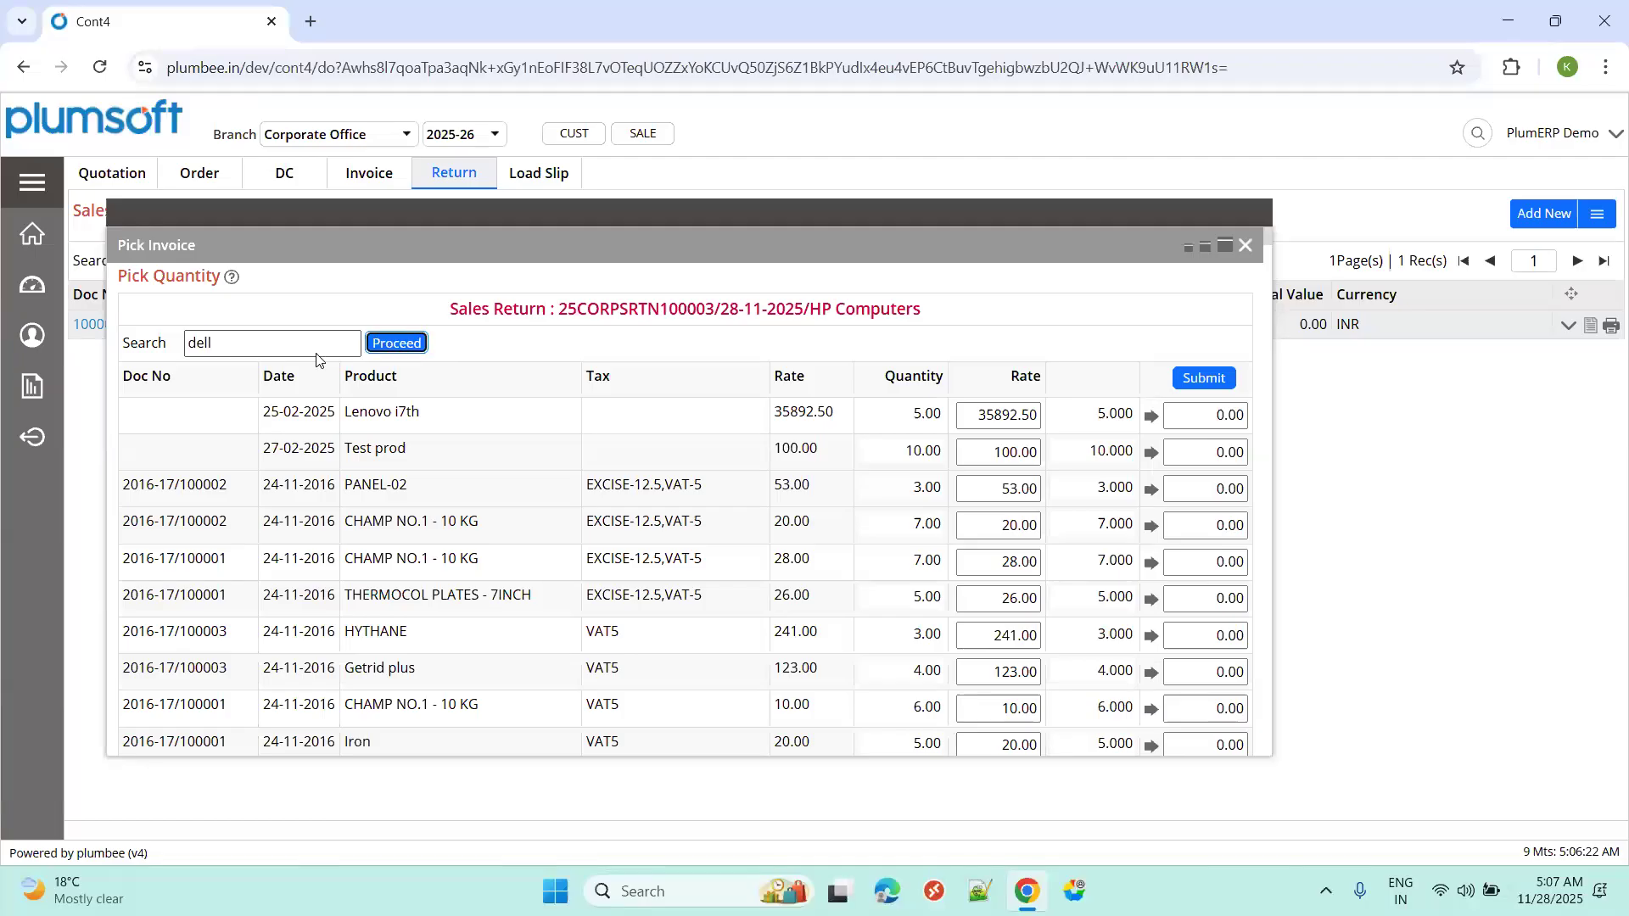
pyautogui.press('Return')
# Return quantity 1 of the Dell Laptop from invoice 25CORPSINV100012 and submit.
pyautogui.click(314, 346)
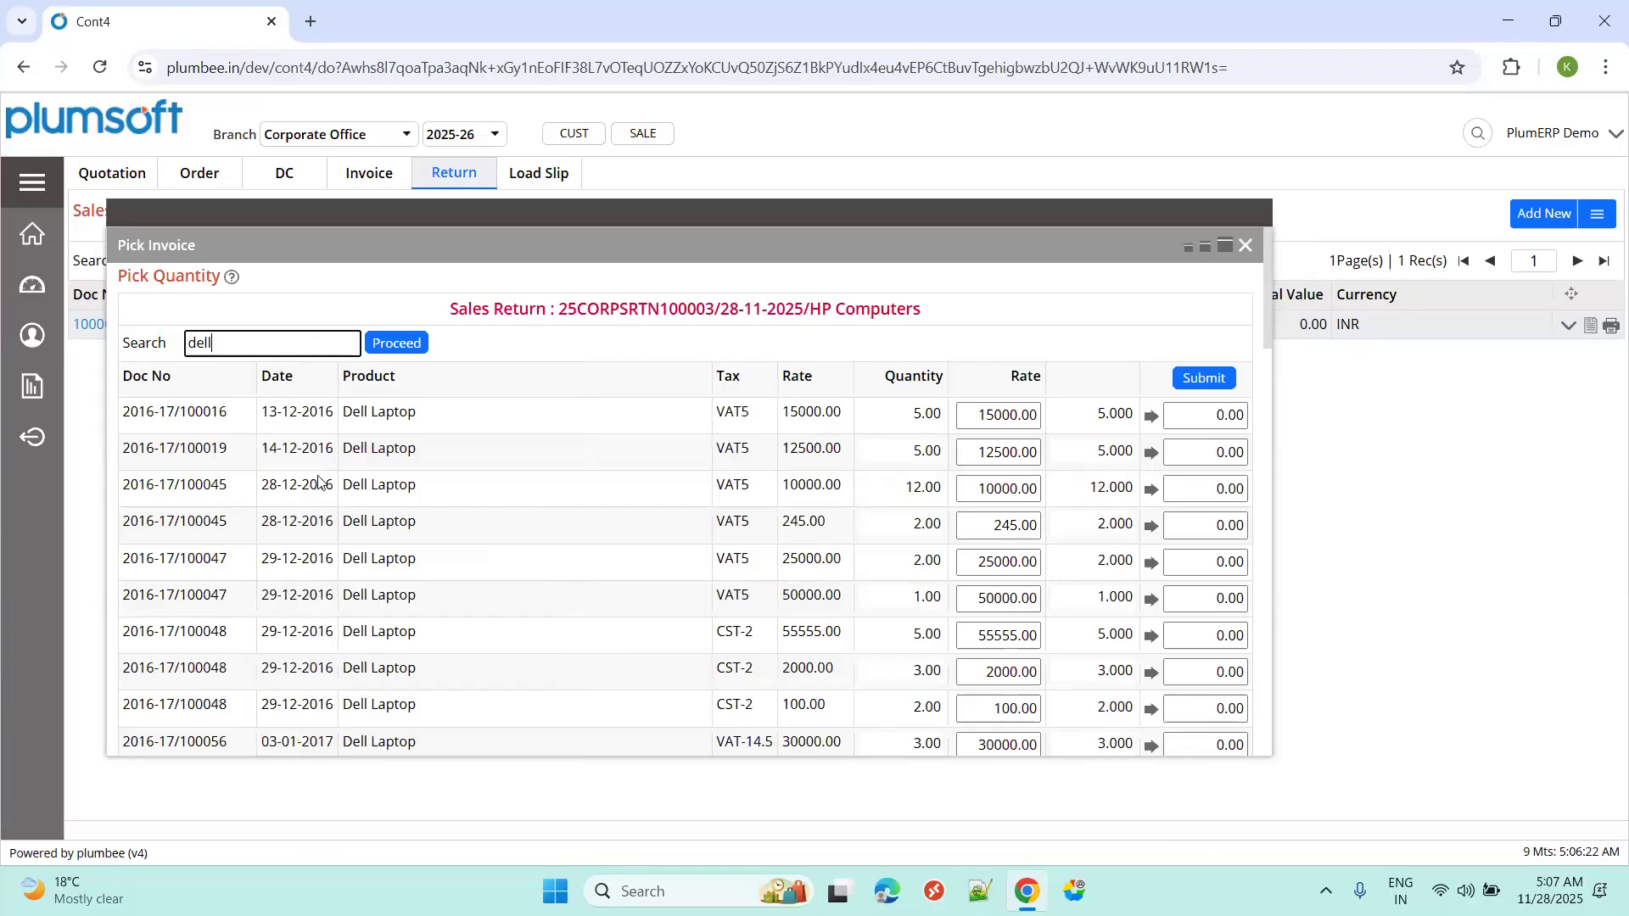
pyautogui.scroll(-15, 437, 662)
pyautogui.scroll(-5, 437, 674)
pyautogui.click(893, 698)
pyautogui.click(1246, 701)
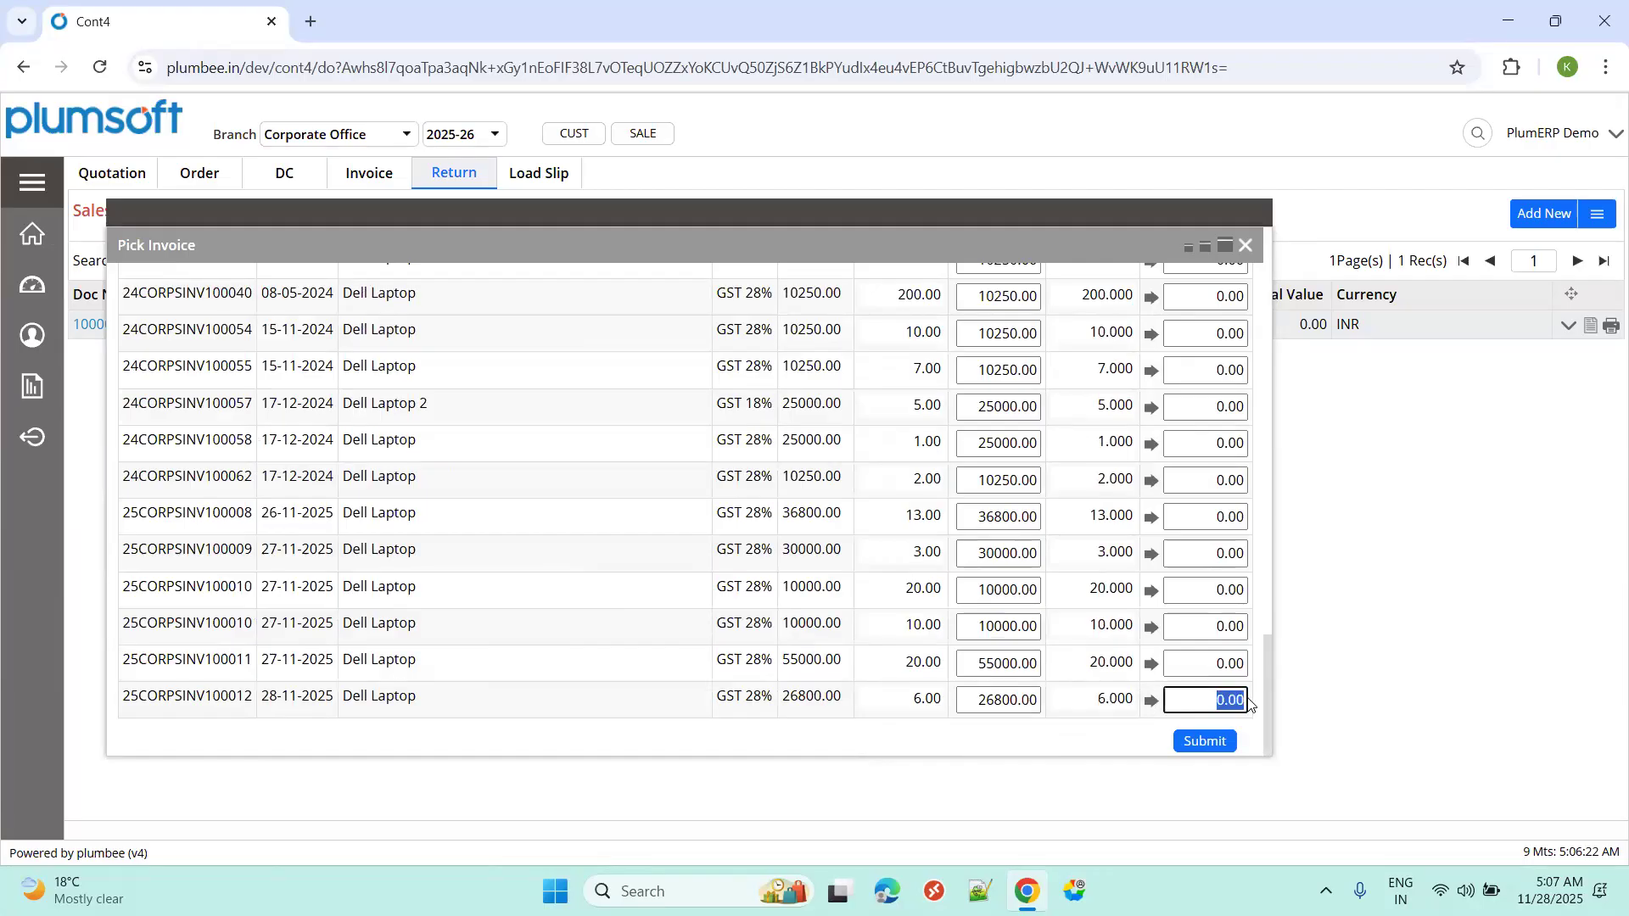
pyautogui.write('1')
pyautogui.click(1217, 741)
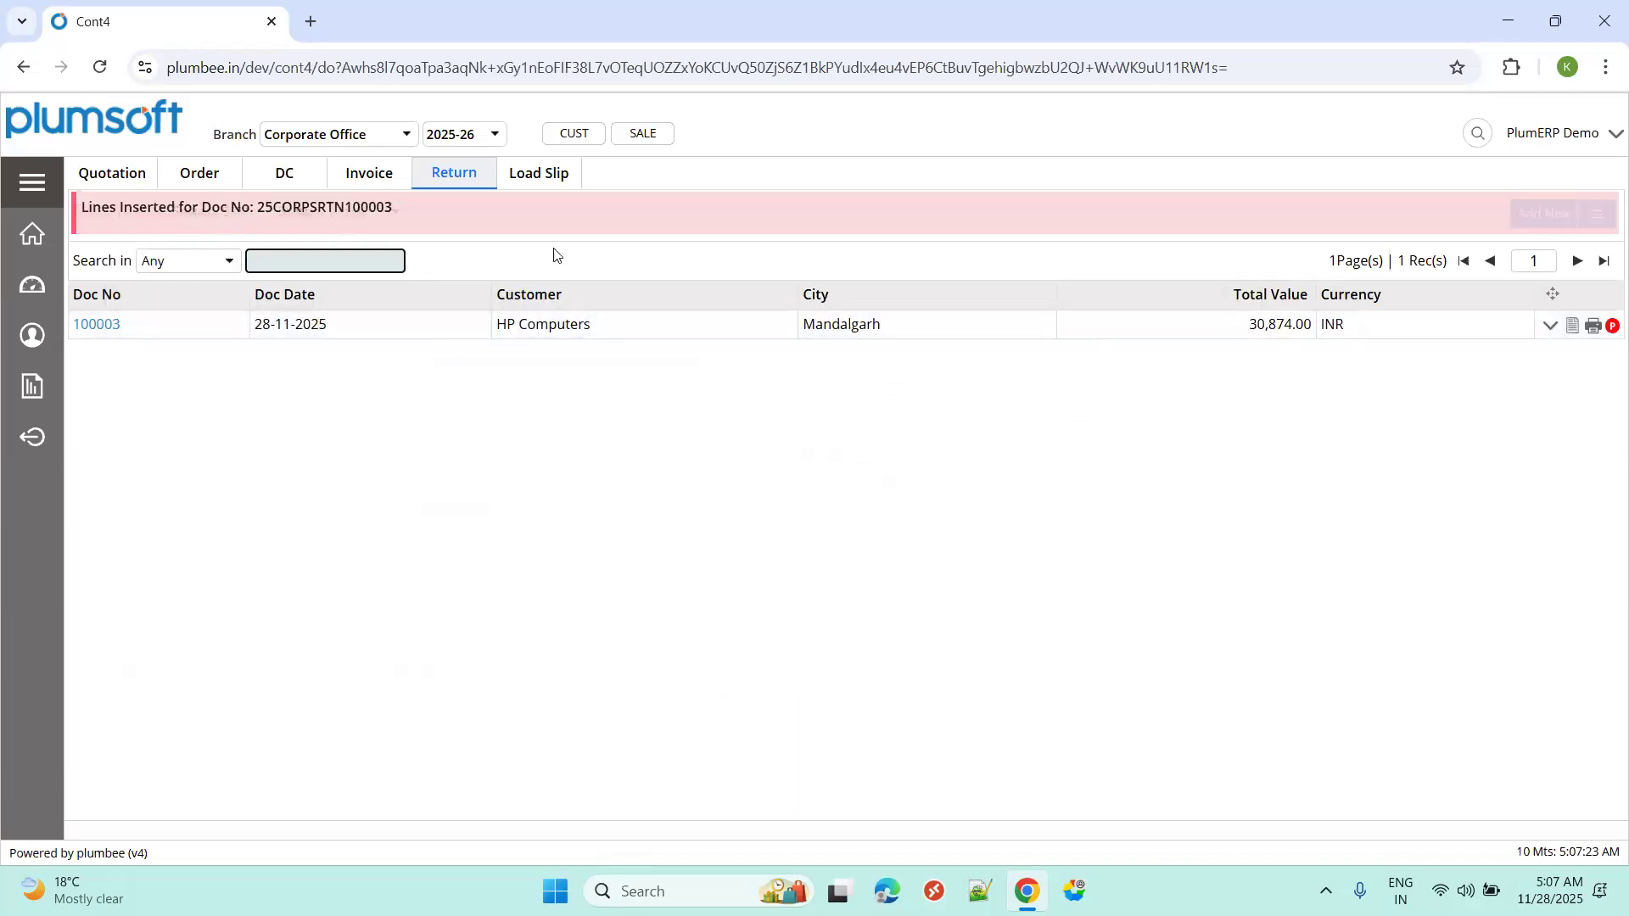
pyautogui.click(1580, 331)
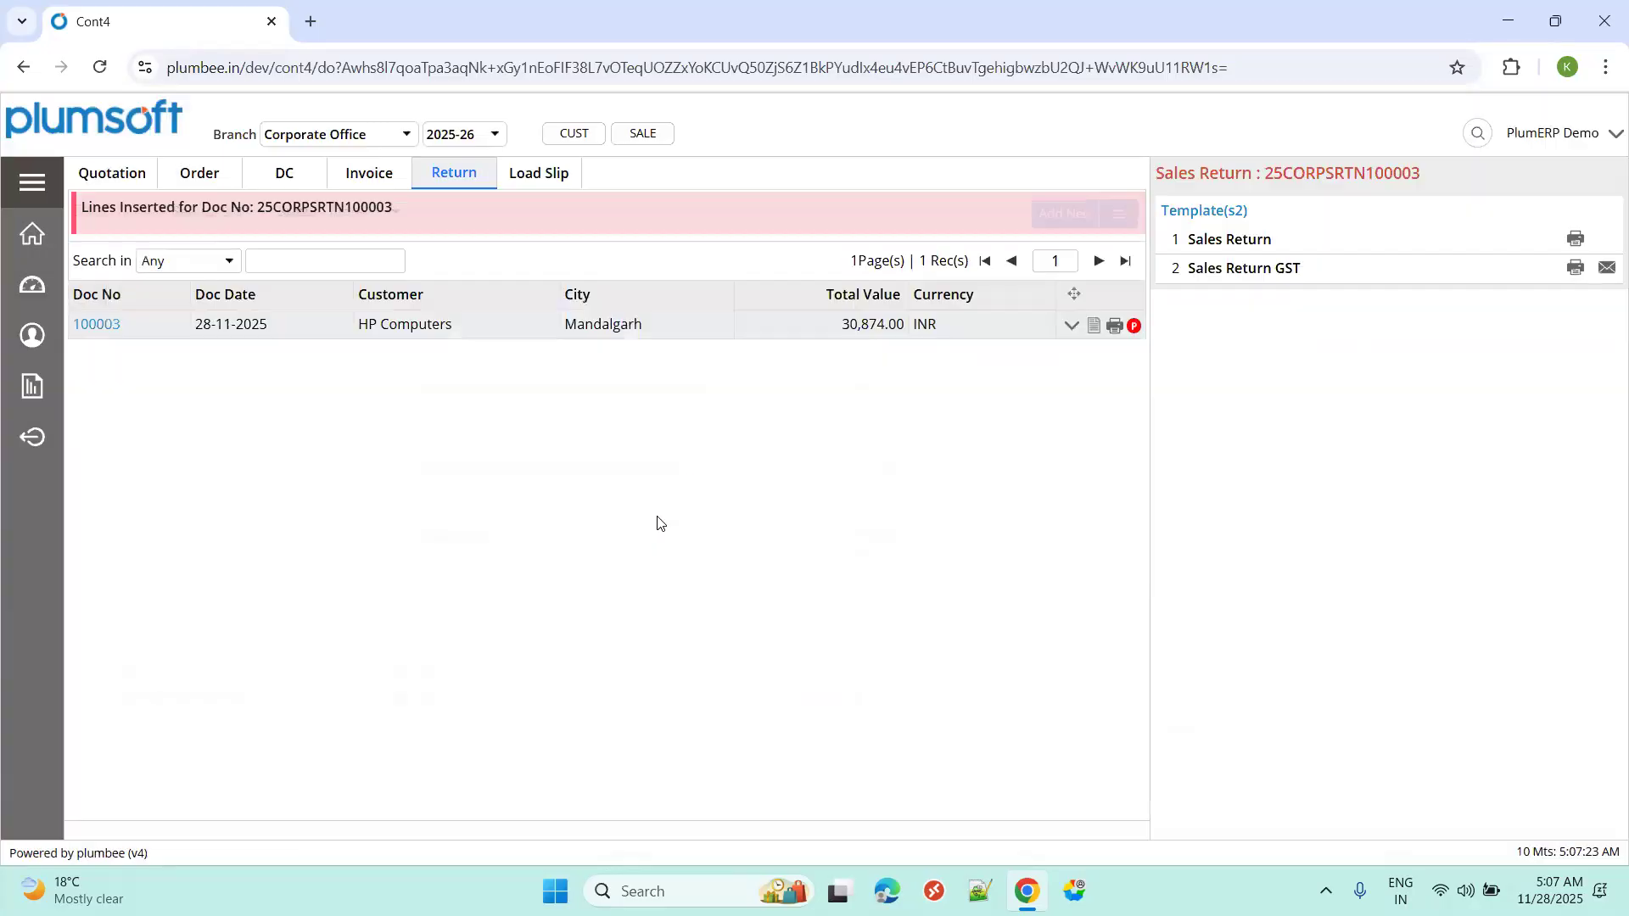
# Preview the 25CORPSRTN100003 GST printout, noting the 26,800.00 rate and 28.00 IGST, then begin approval.
pyautogui.click(1574, 268)
pyautogui.scroll(-3, 788, 510)
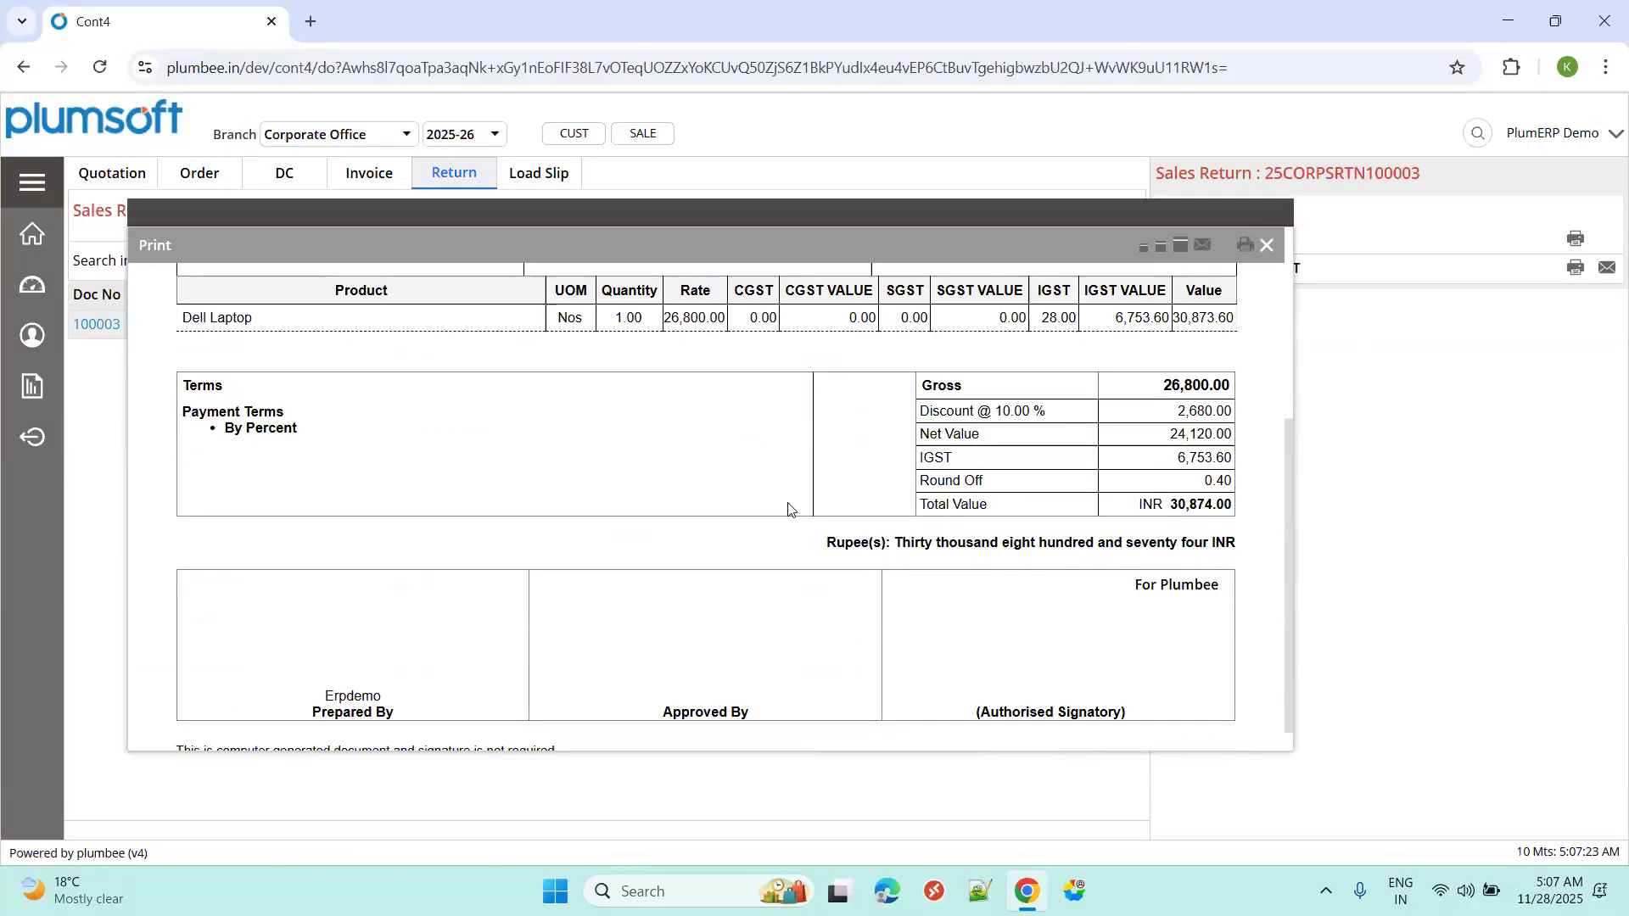
pyautogui.scroll(4, 797, 553)
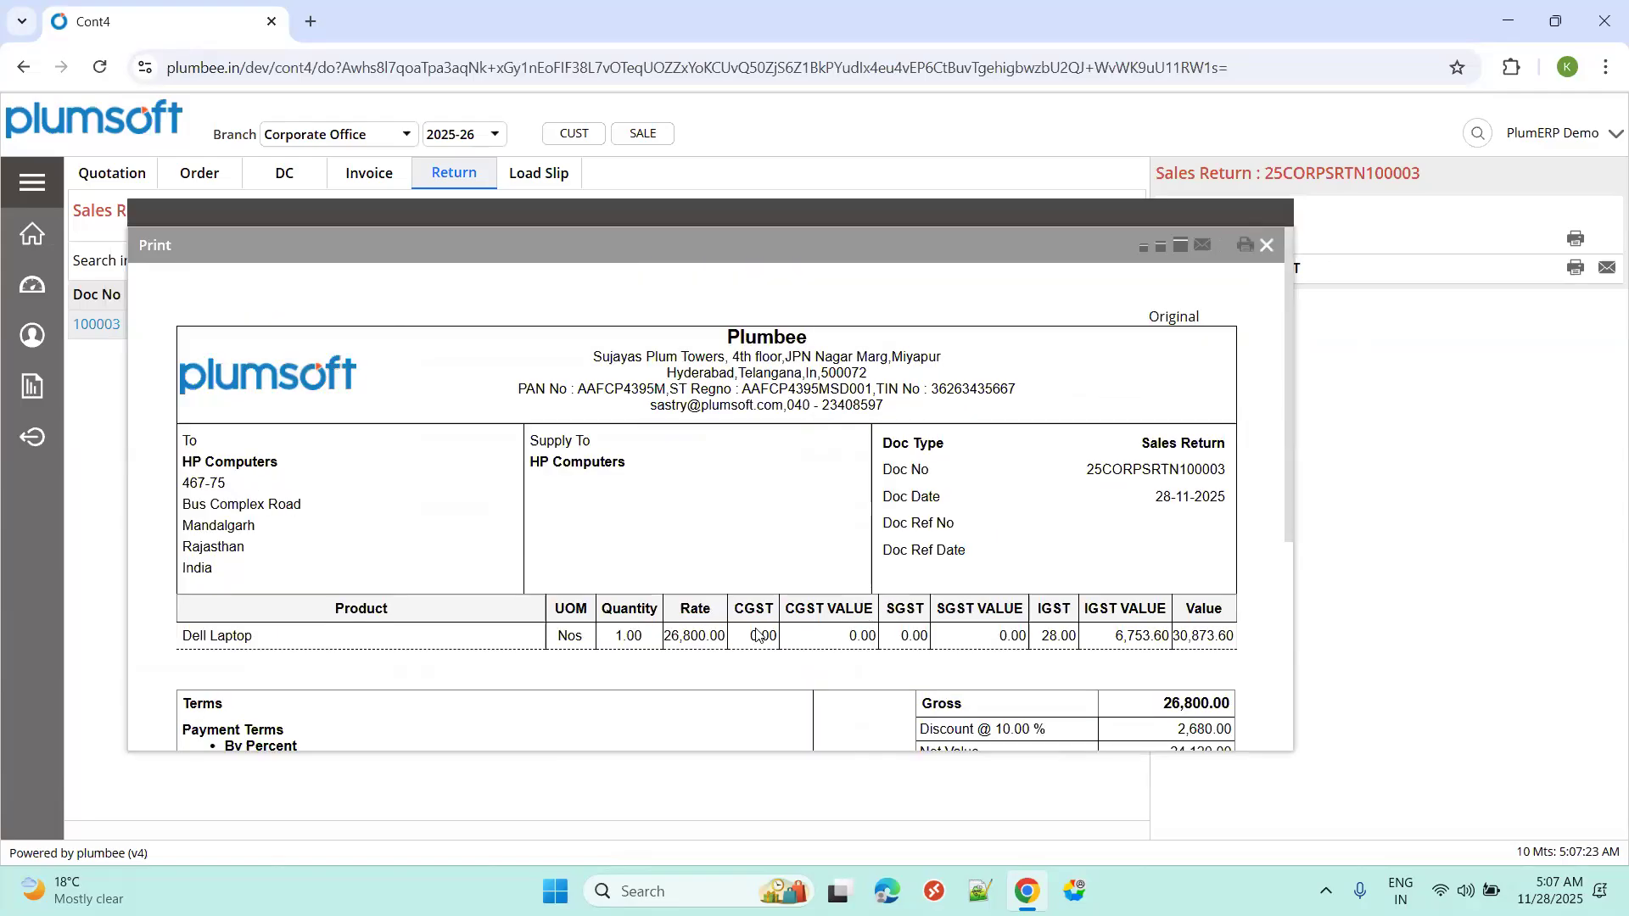
pyautogui.doubleClick(667, 642)
pyautogui.doubleClick(1058, 637)
pyautogui.scroll(-4, 1124, 652)
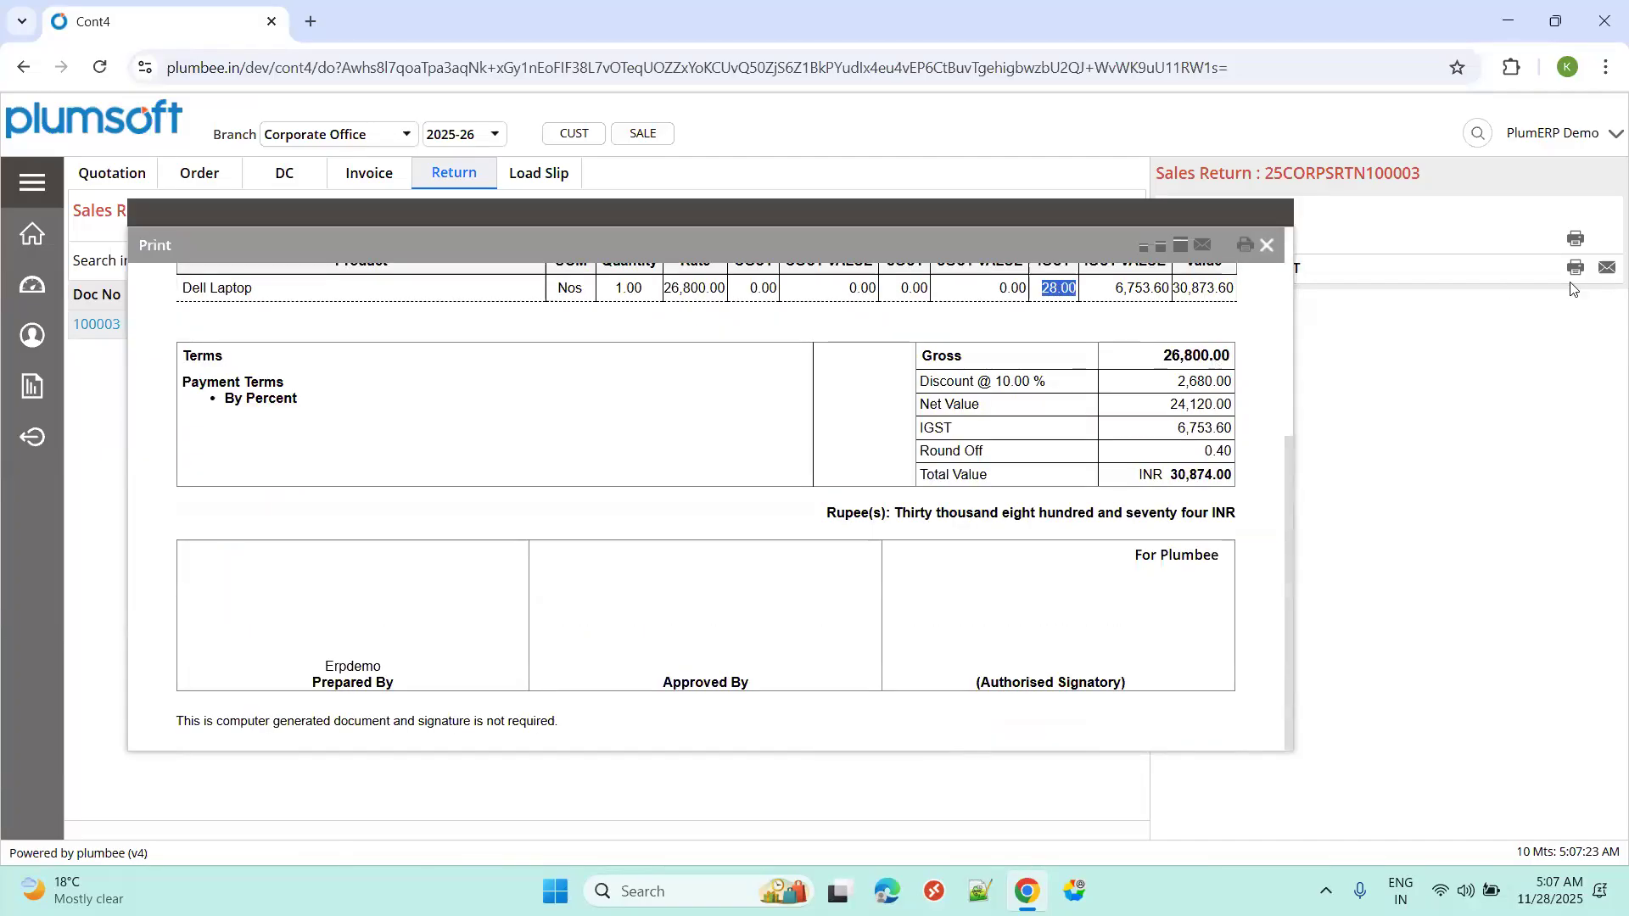
pyautogui.press('Escape')
pyautogui.click(1133, 326)
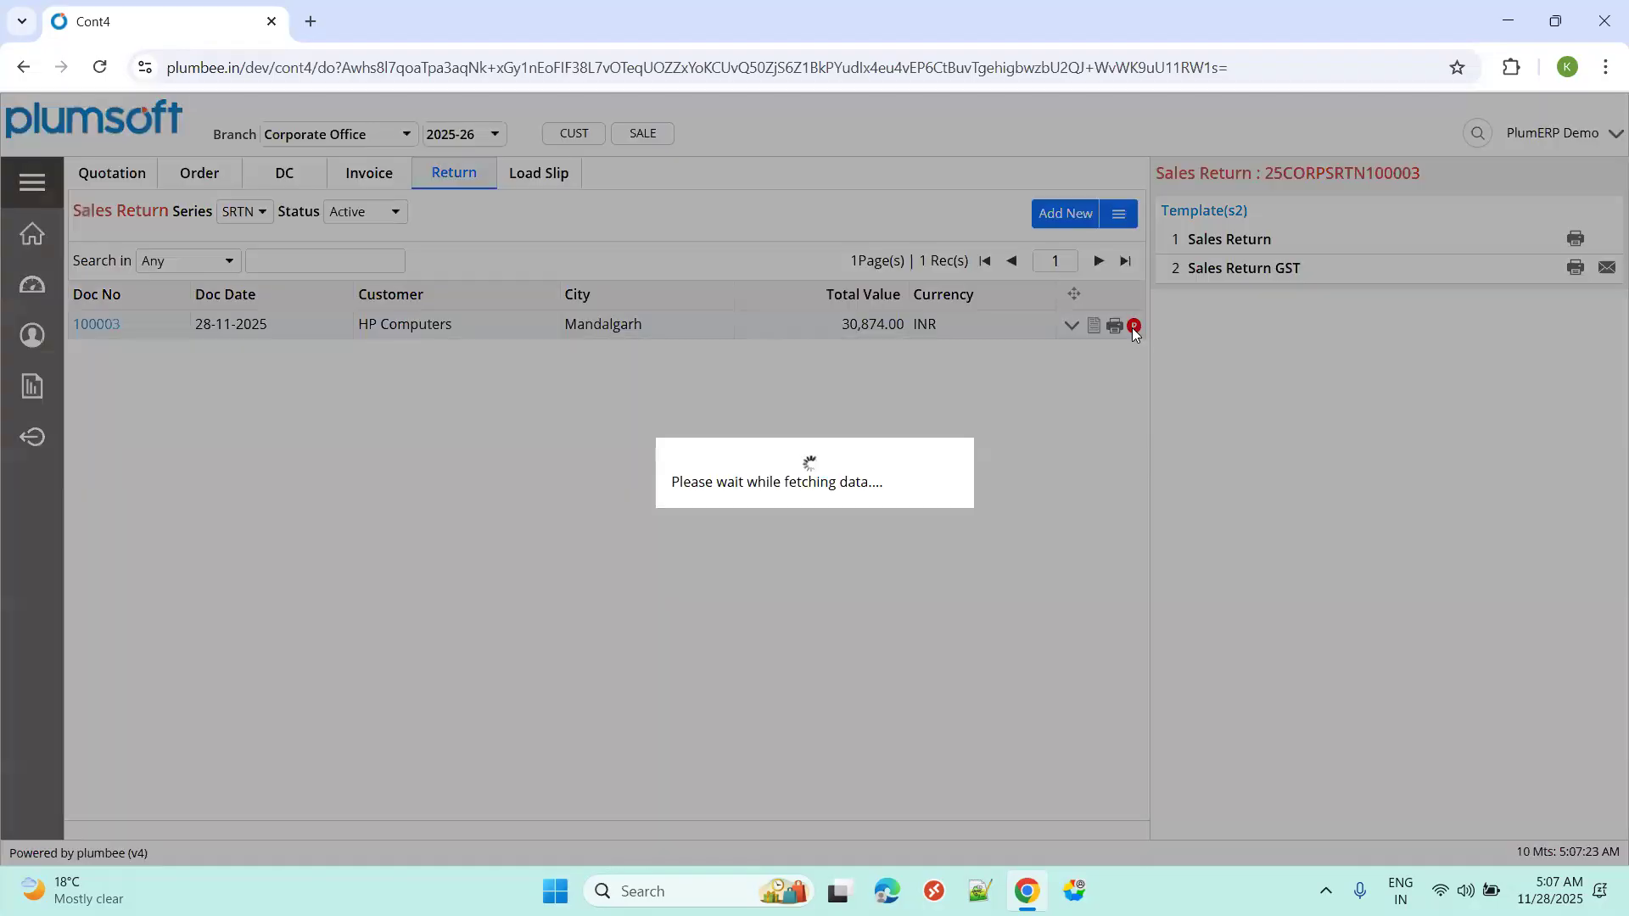
# Post return 25CORPSRTN100003 with the note 'posted', generating credit note 25CORPCRNT100003.
pyautogui.click(1233, 661)
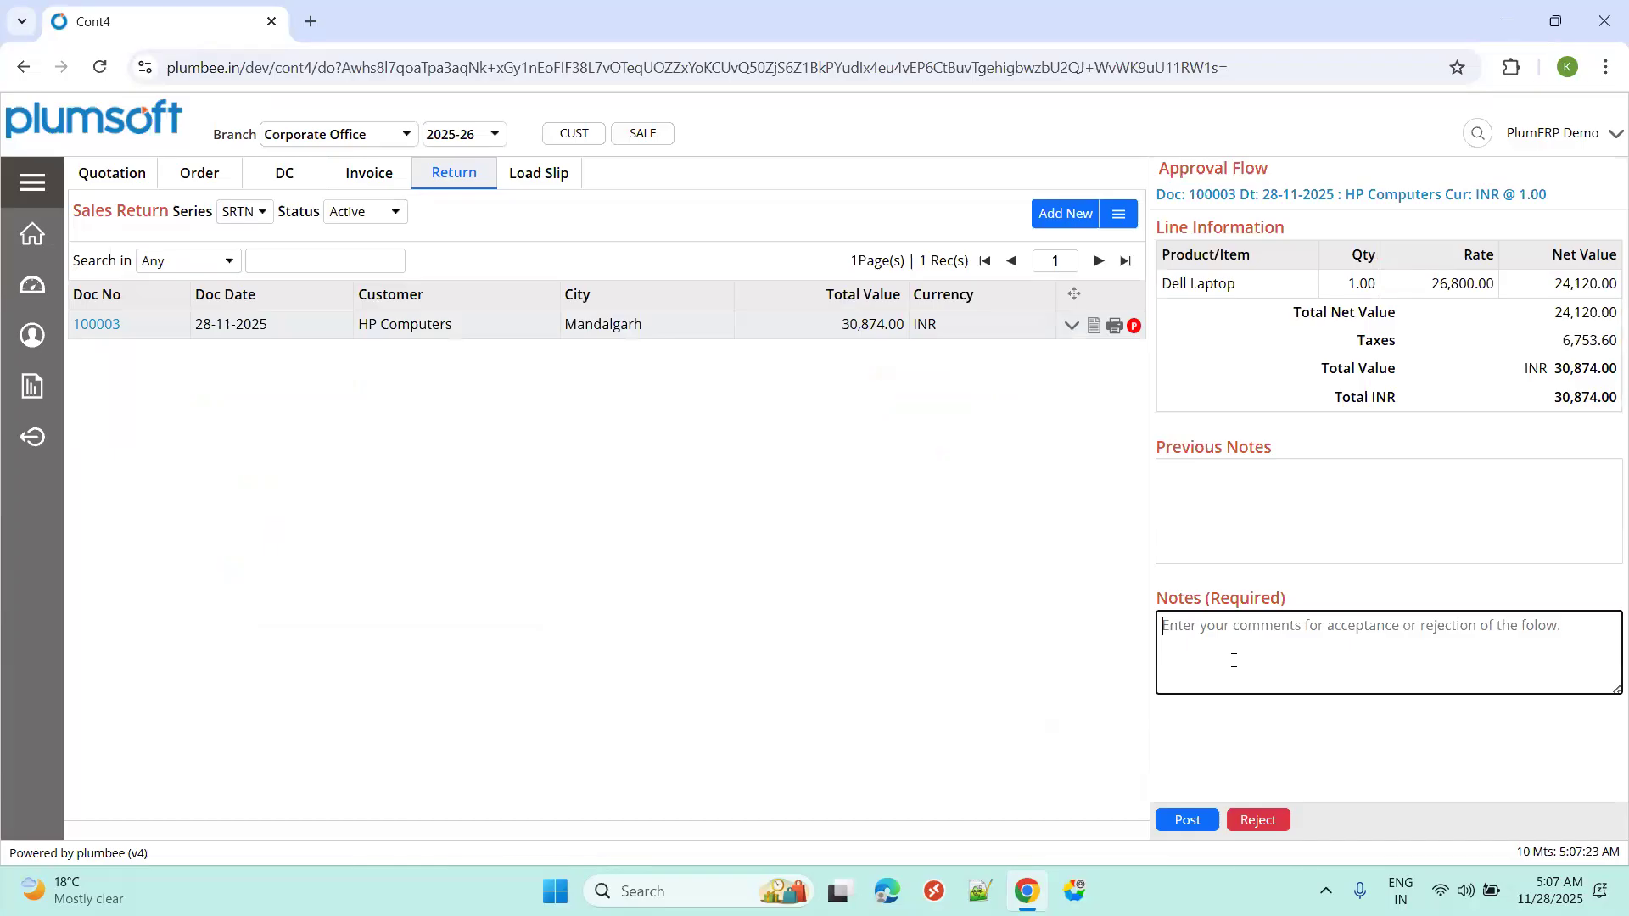
pyautogui.write('d')
pyautogui.press('BackSpace')
pyautogui.write('o')
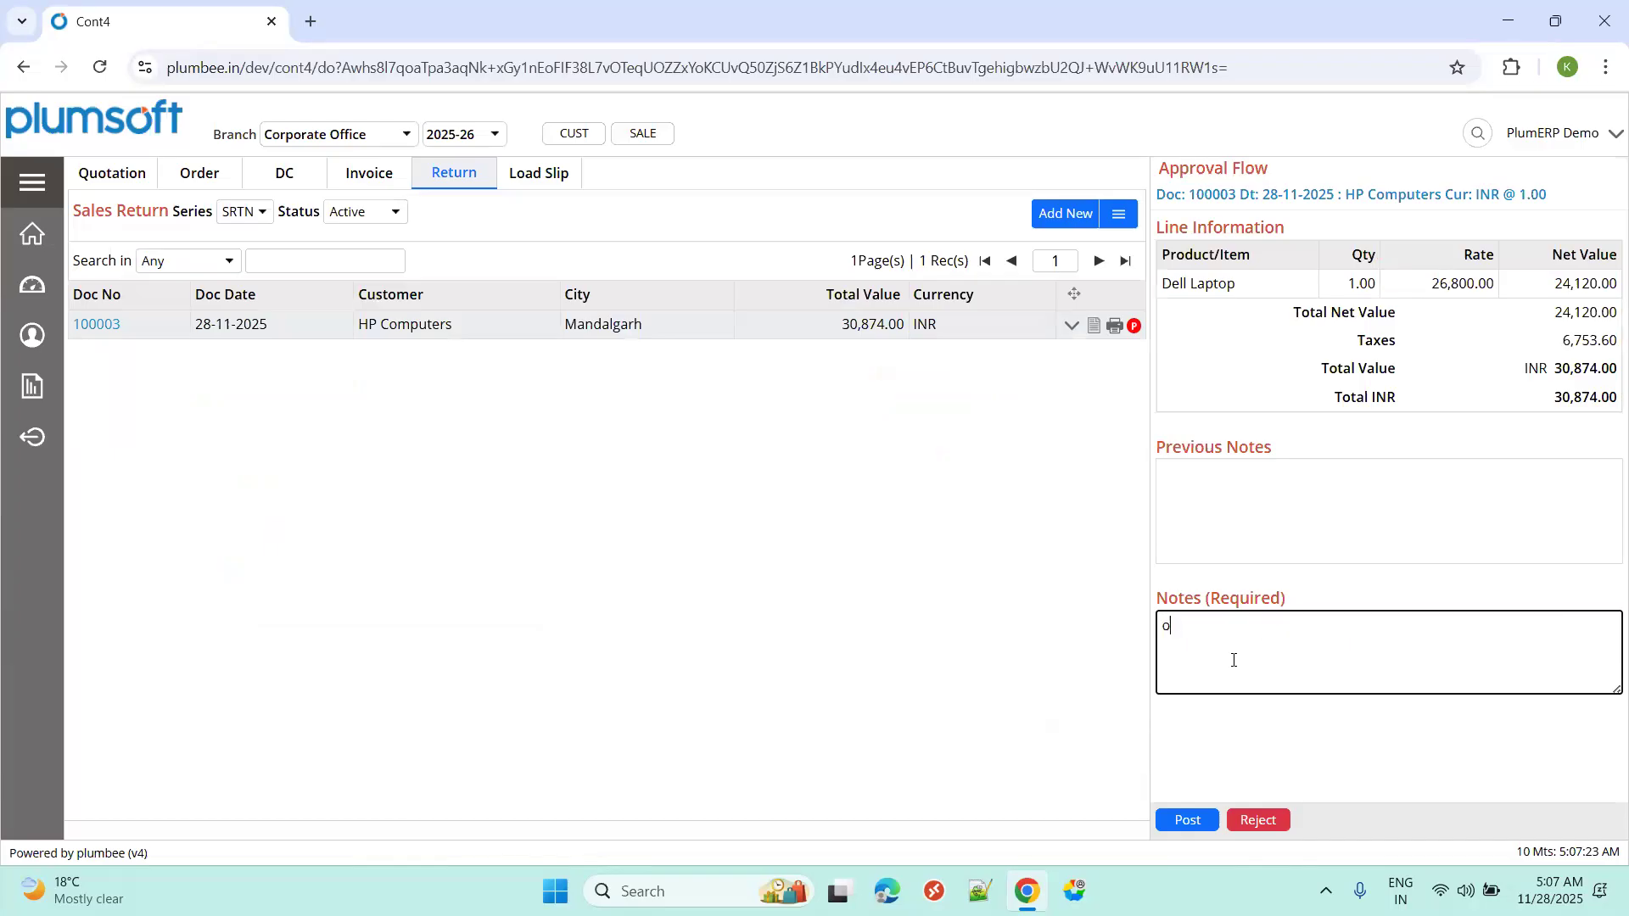
pyautogui.press('BackSpace')
pyautogui.write('posted')
pyautogui.click(1191, 822)
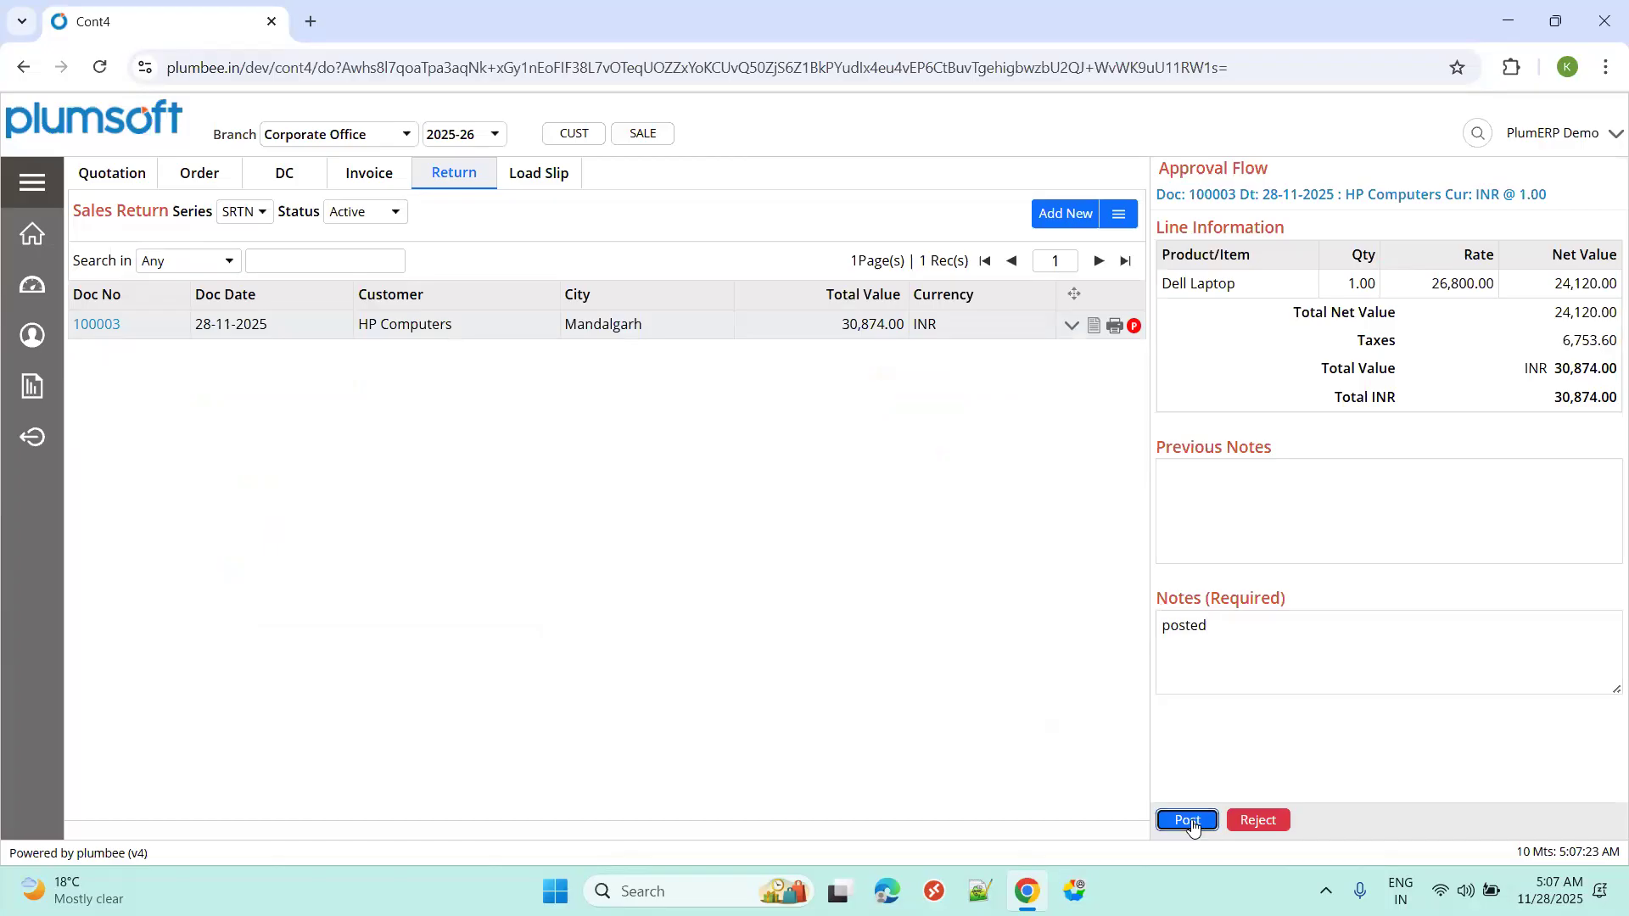
pyautogui.click(1200, 608)
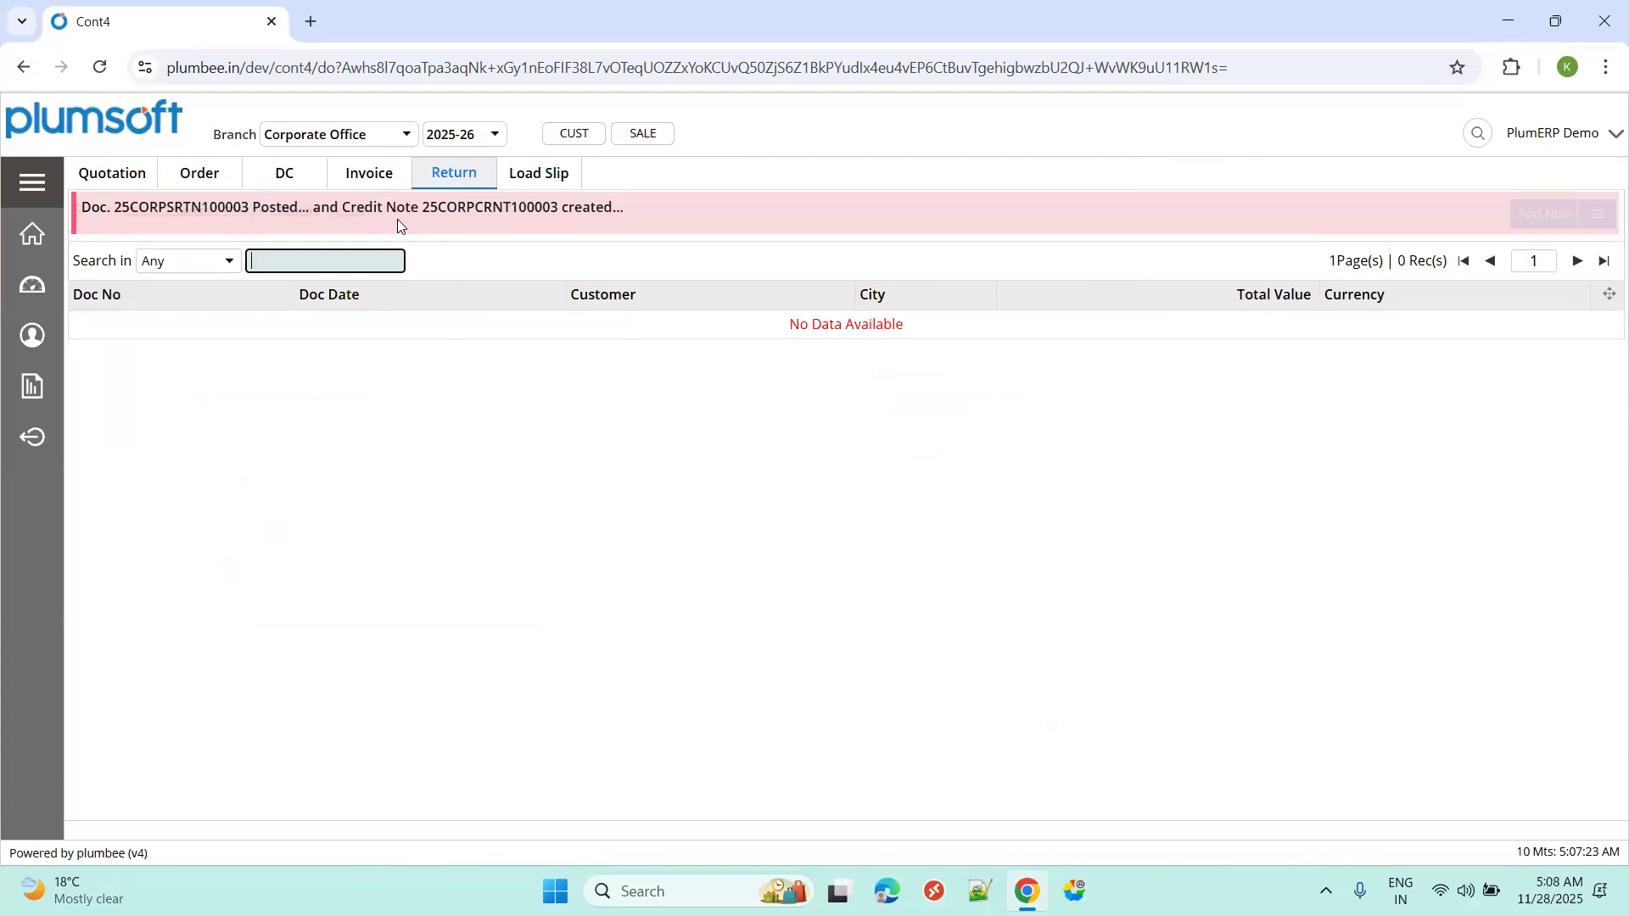
pyautogui.click(1476, 133)
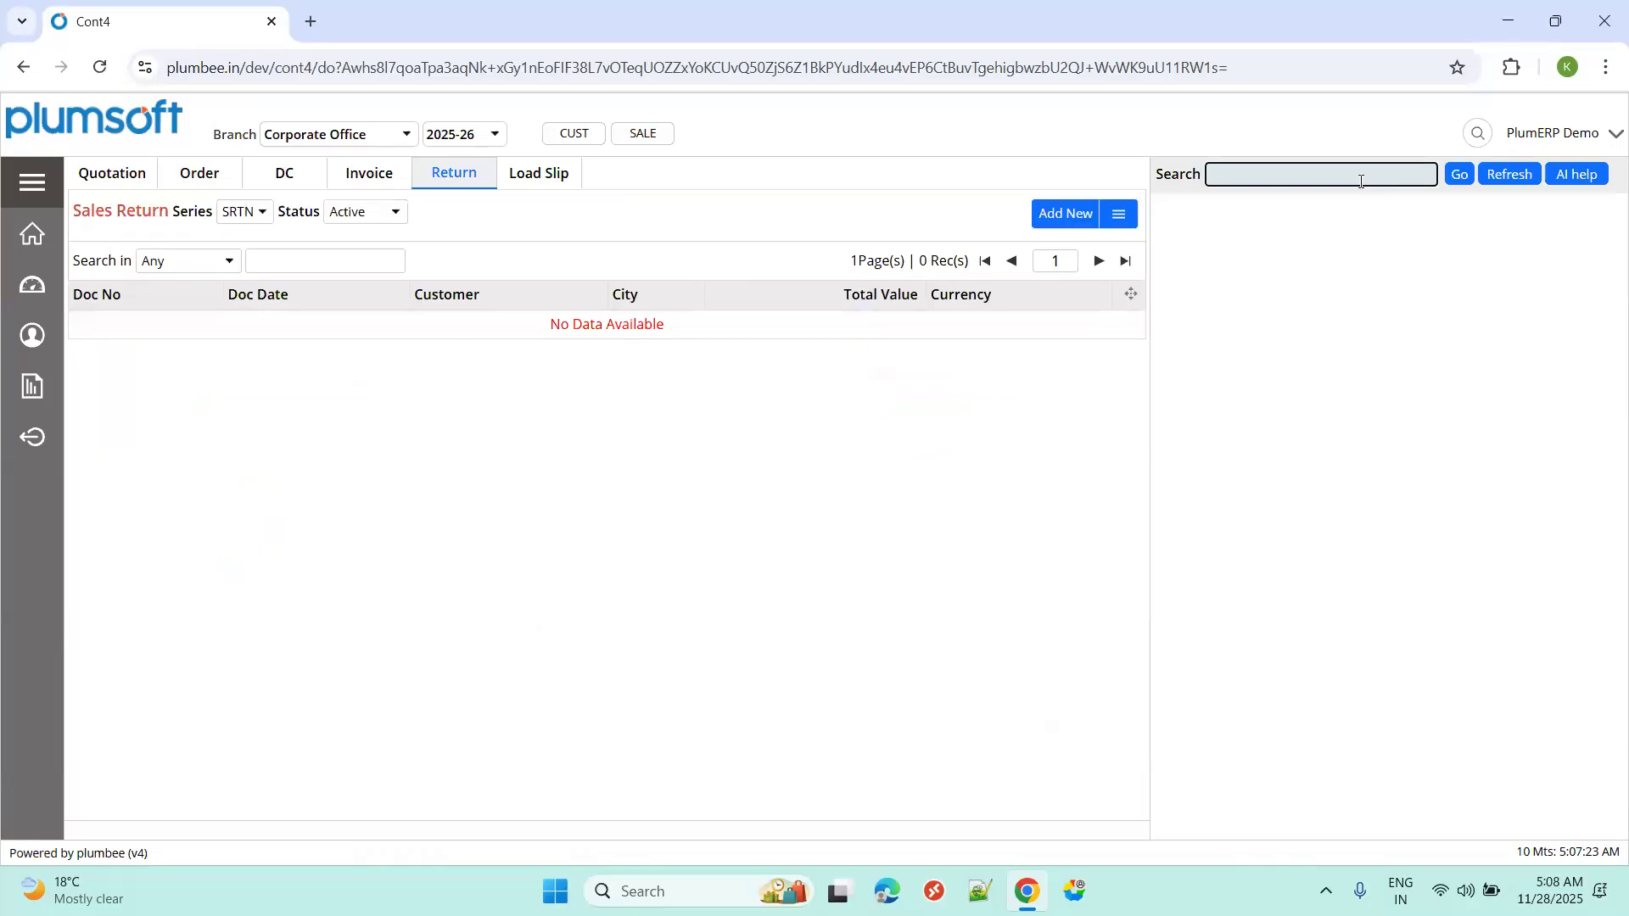
# Open the Credit Note list by searching the pages for 'cre'.
pyautogui.write('cre')
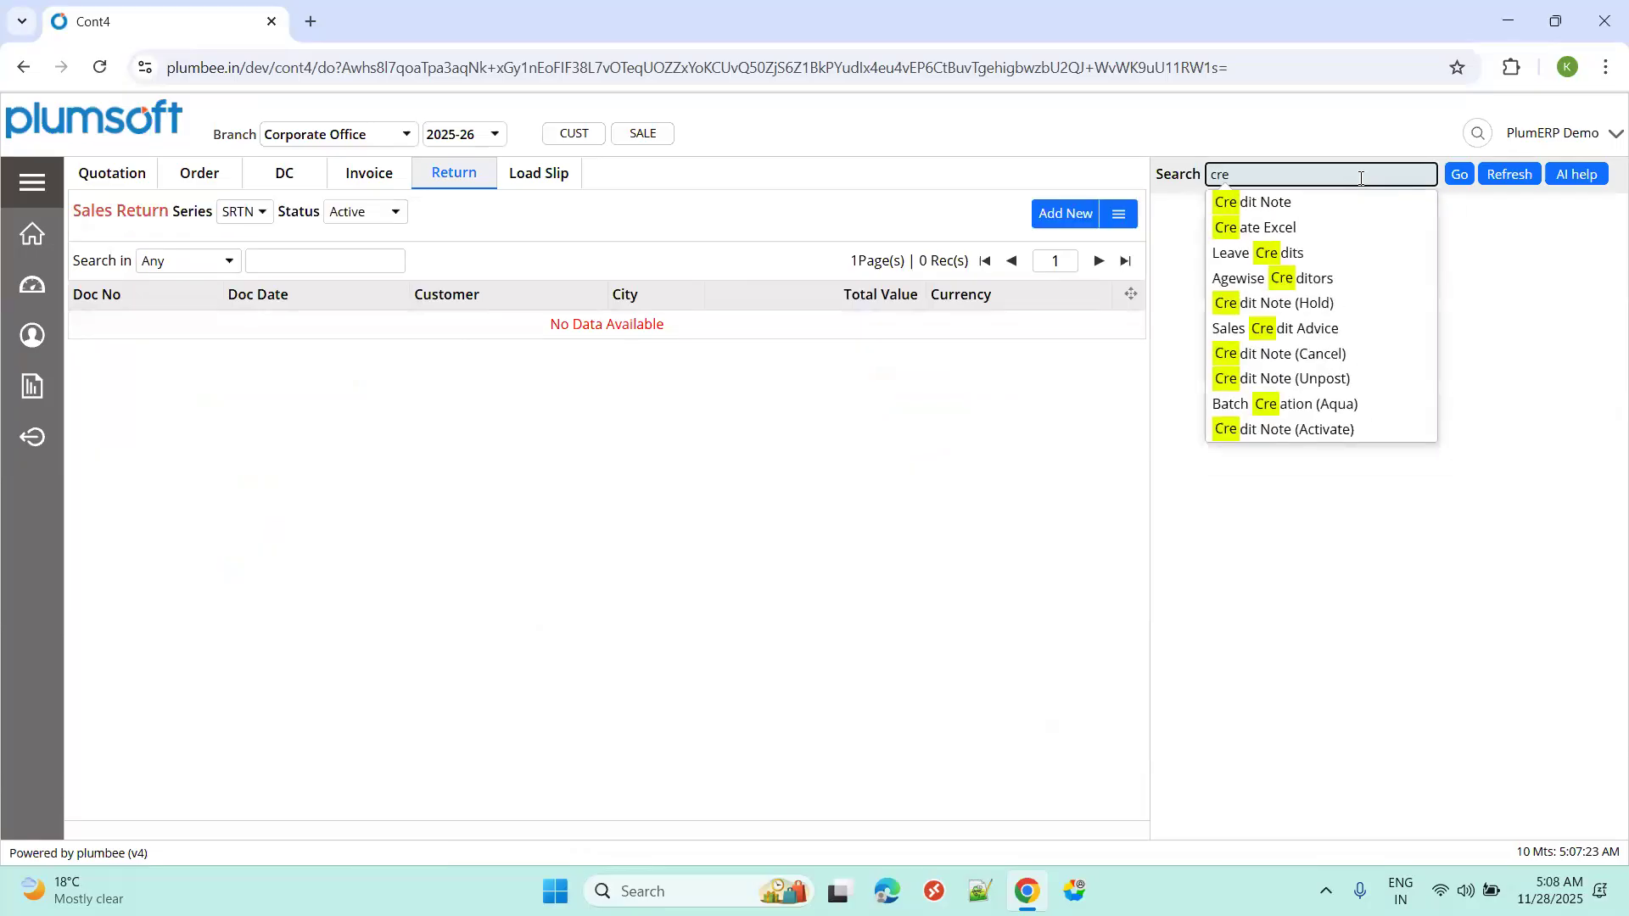
pyautogui.click(1330, 207)
pyautogui.click(1456, 175)
pyautogui.click(1230, 286)
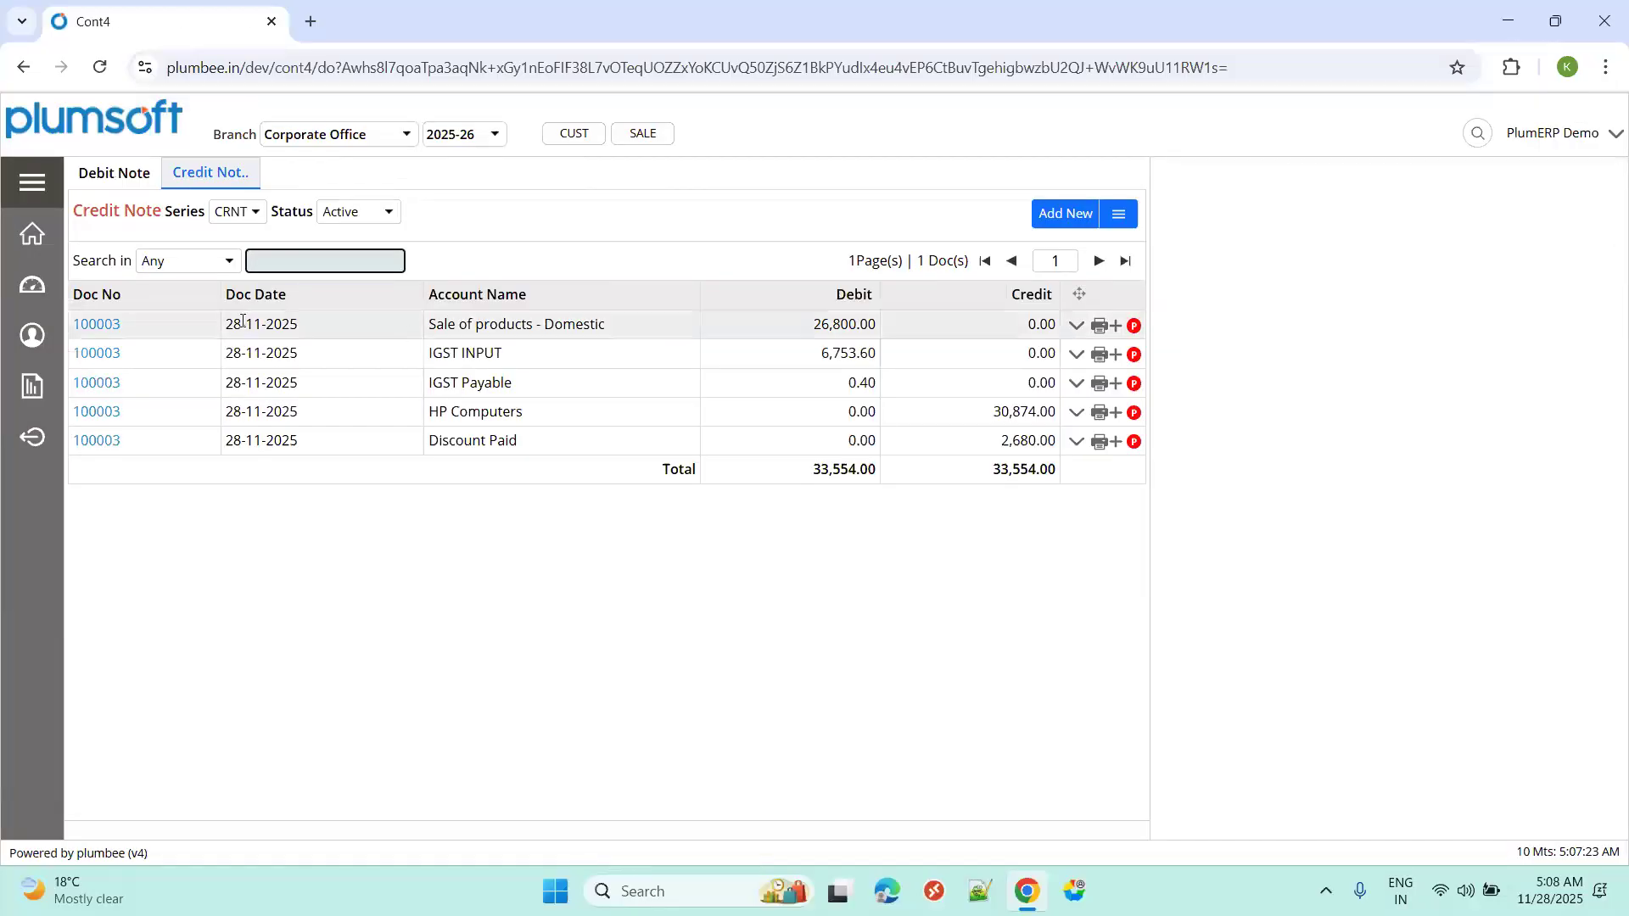
# Preview the Credit Note Print of 25CORPCRNT100003, balancing at 33,554.00 INR.
pyautogui.tripleClick(456, 419)
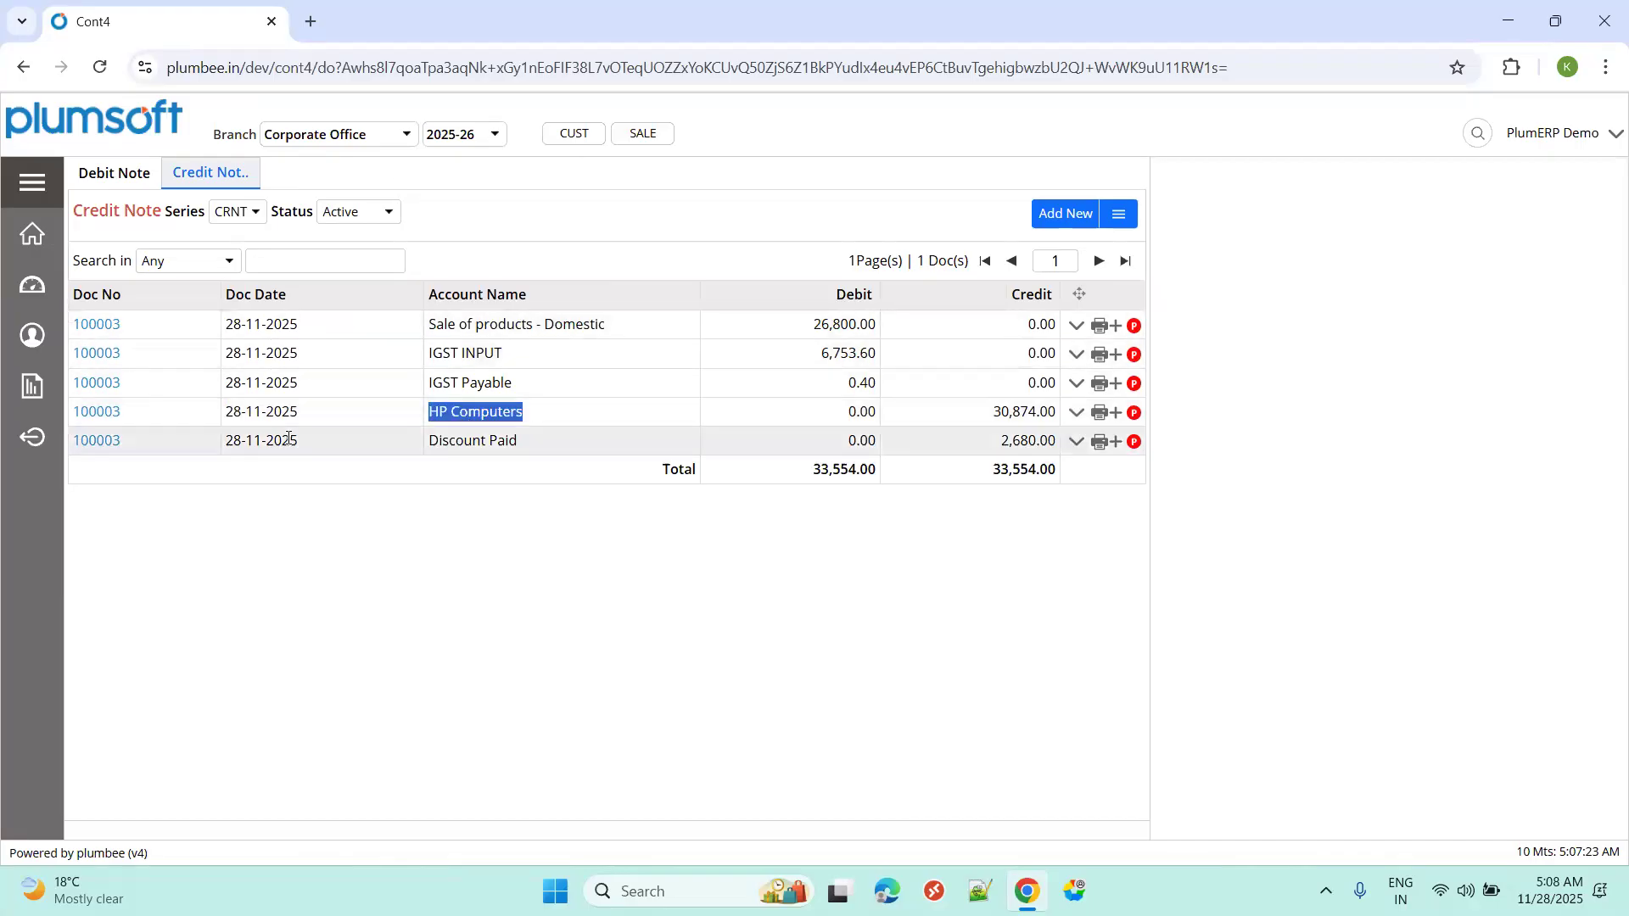
pyautogui.click(1100, 419)
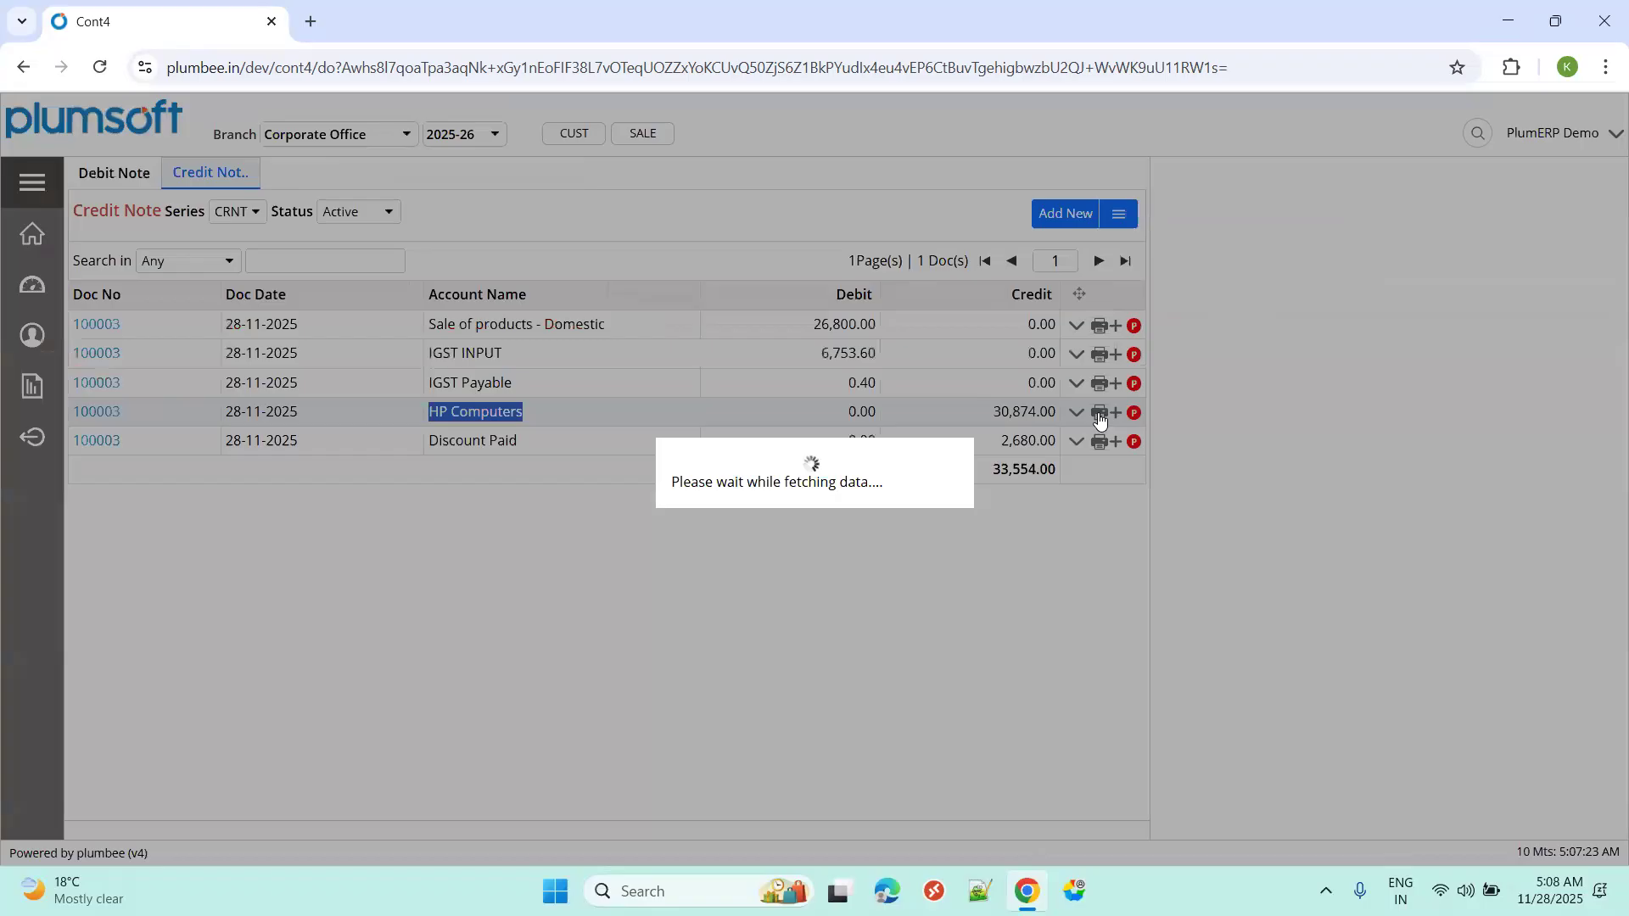
pyautogui.click(1574, 239)
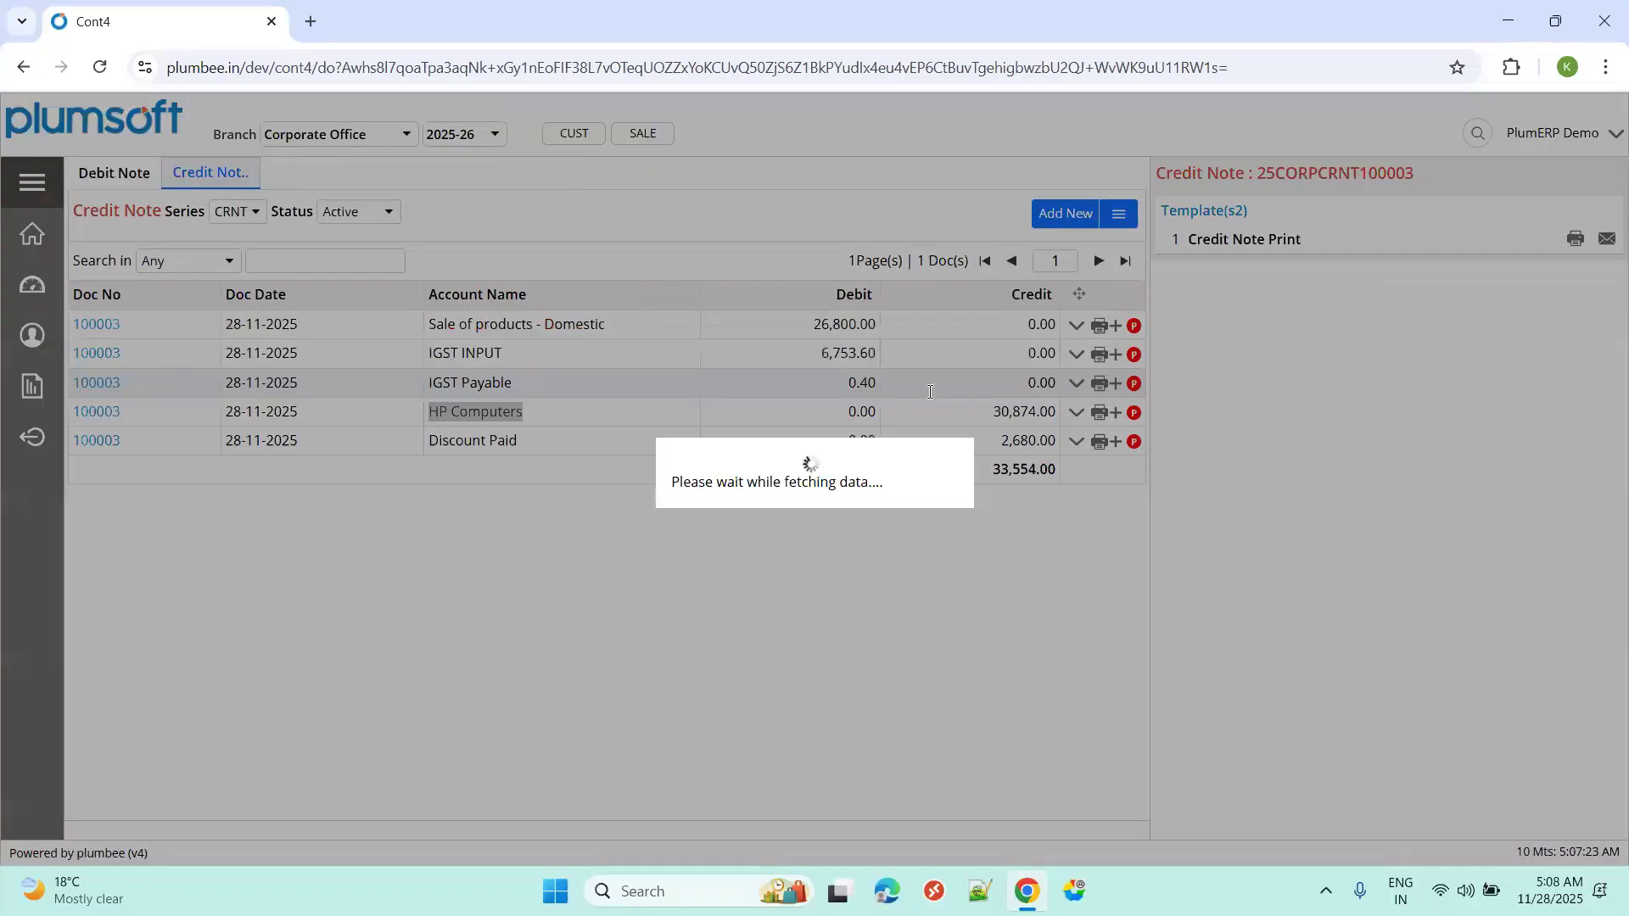
pyautogui.scroll(-3, 611, 462)
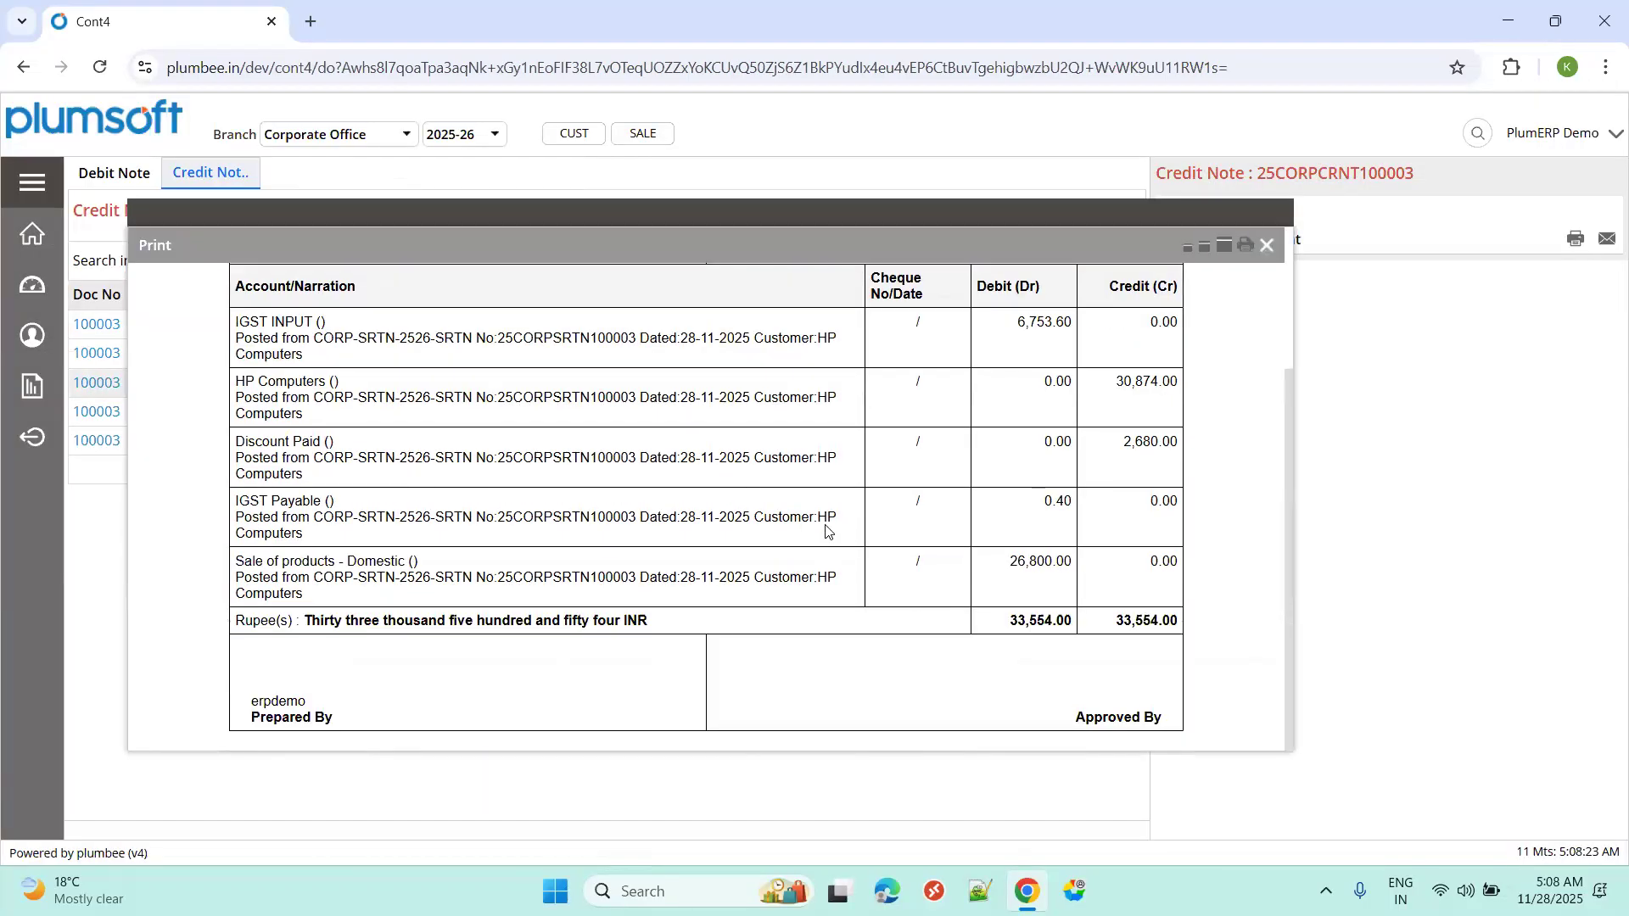
# Close the preview and post credit note 25CORPCRNT100003 with the approval note 'post'.
pyautogui.scroll(3, 827, 530)
pyautogui.click(1268, 248)
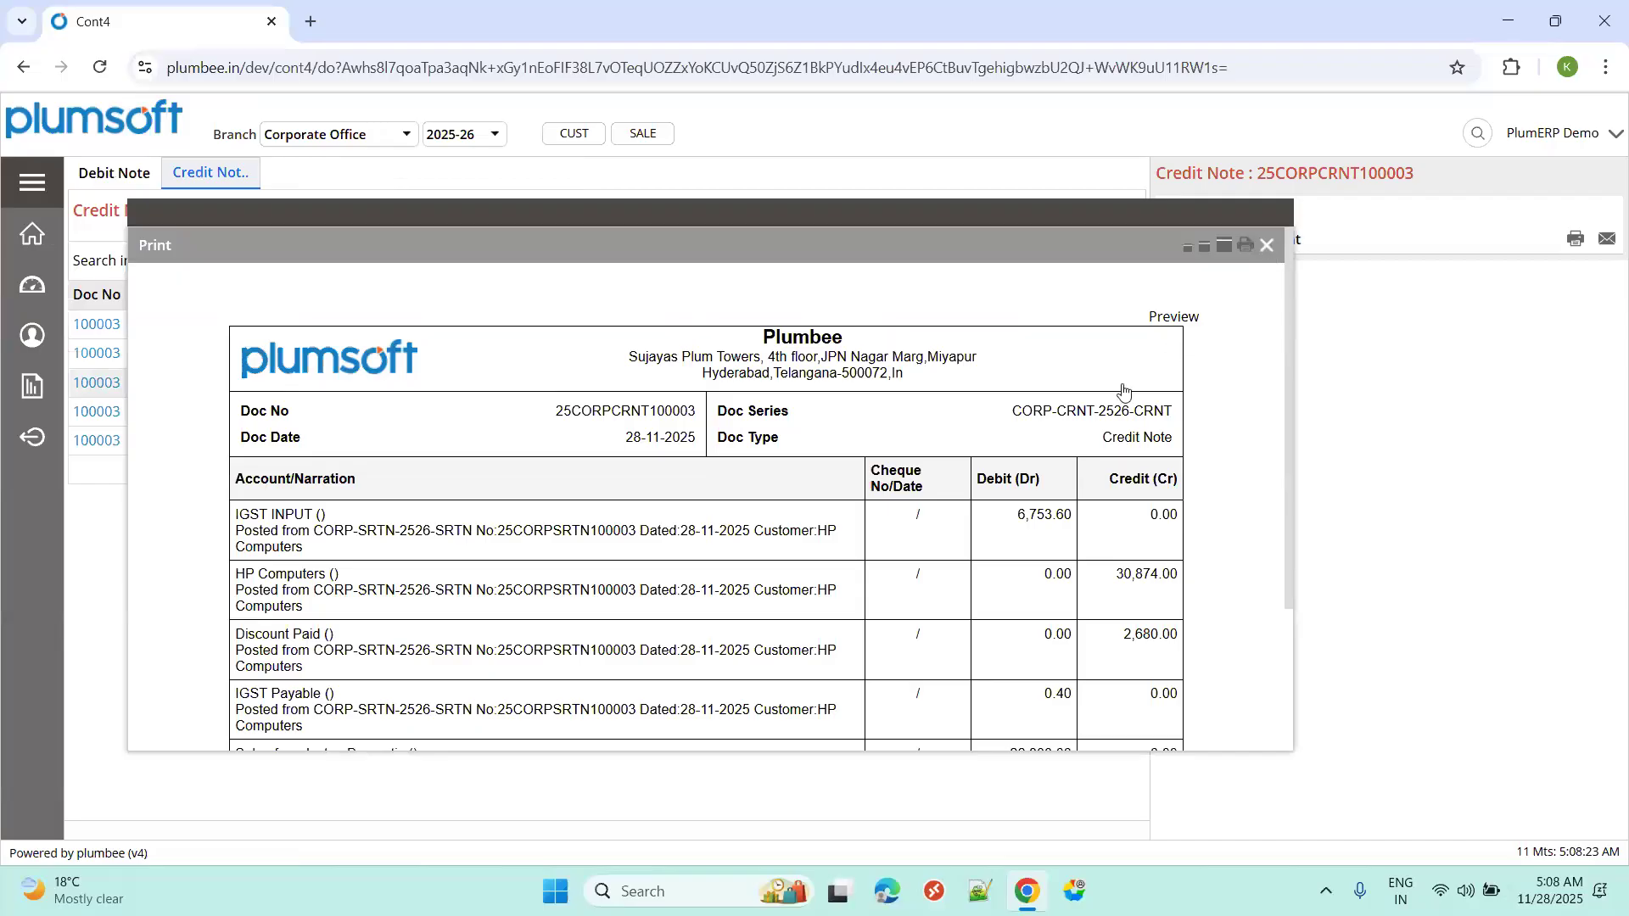
pyautogui.click(1134, 411)
pyautogui.click(1222, 692)
pyautogui.write('p')
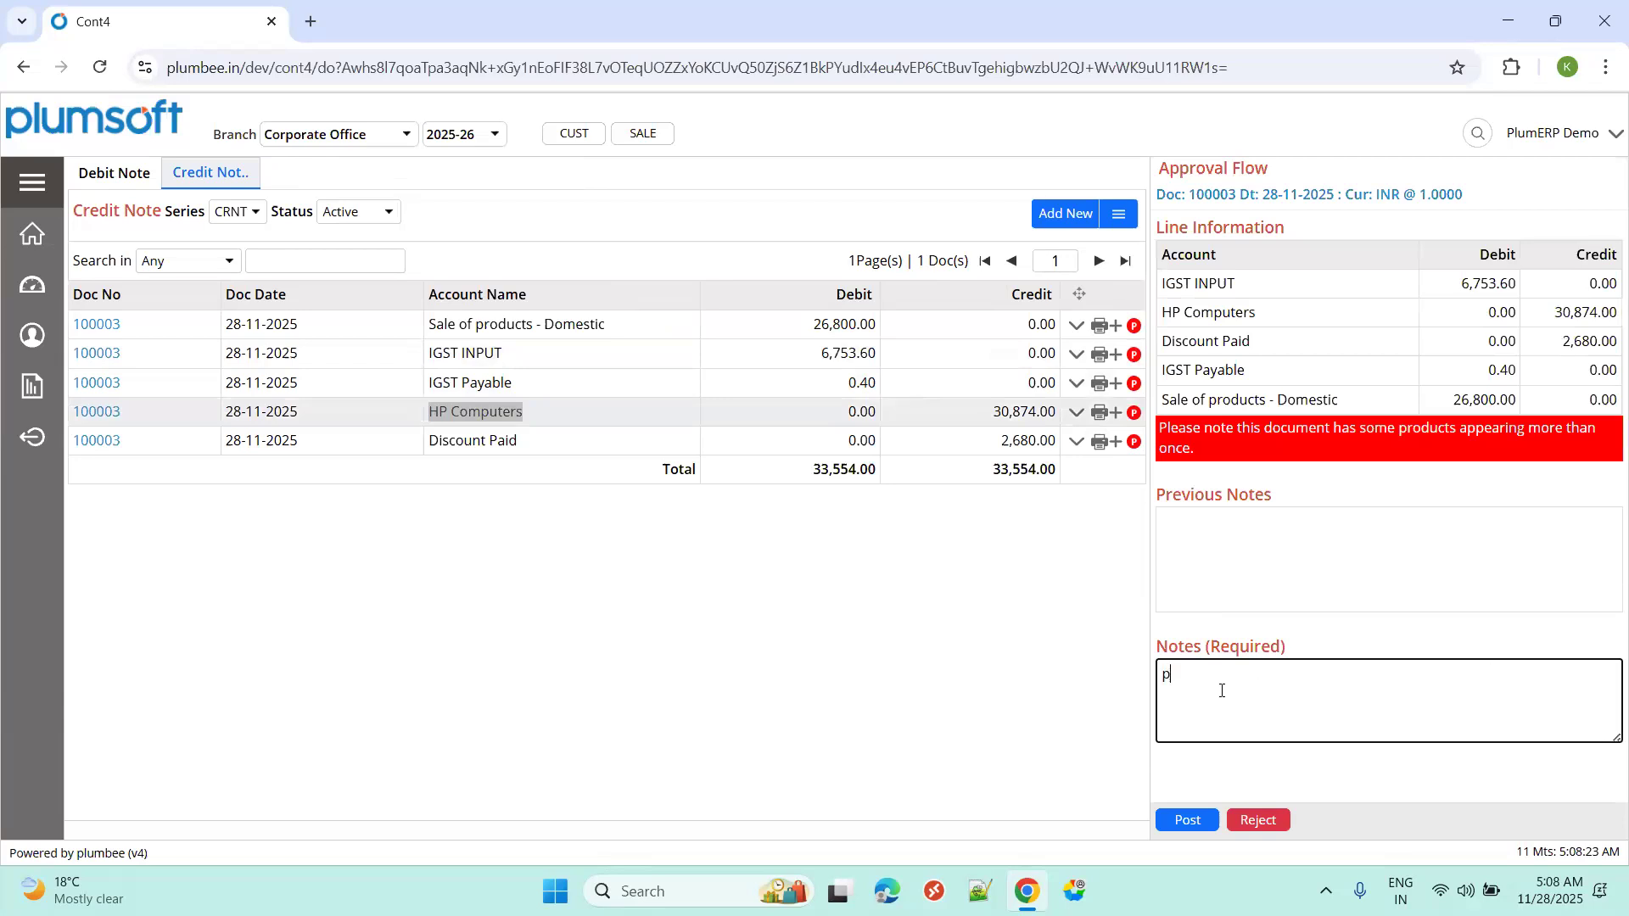
pyautogui.write('ost')
pyautogui.click(1186, 823)
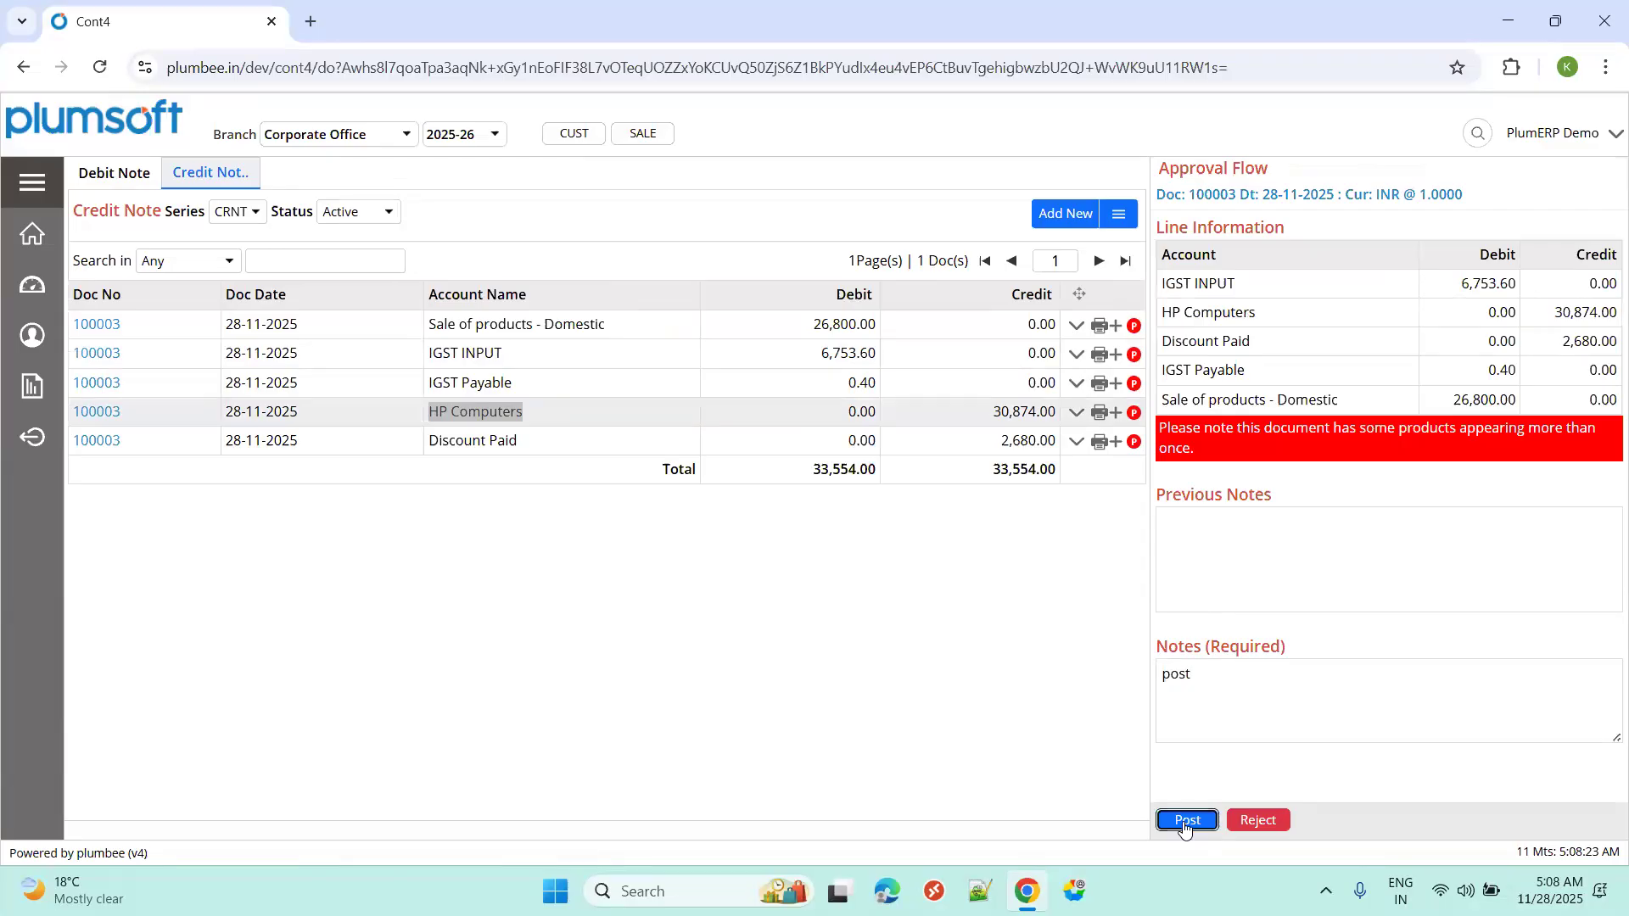
pyautogui.click(1210, 341)
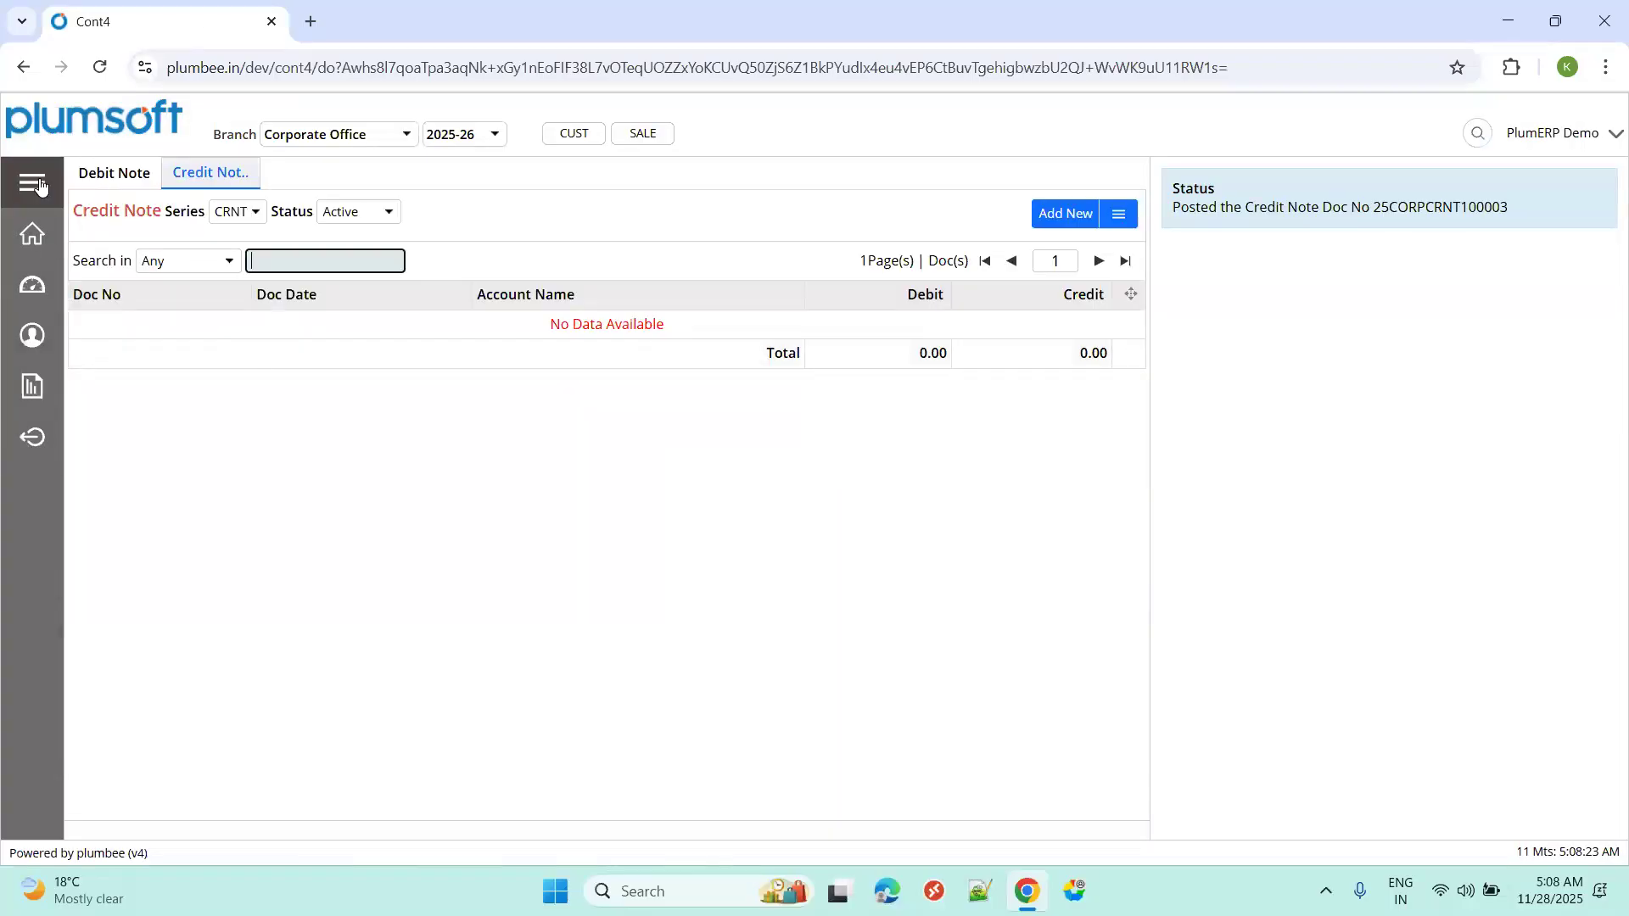
# Open Finance > Bank and Cash, keep series SBI - 9012, and add receipt 25CORPBREC100006.
pyautogui.click(34, 182)
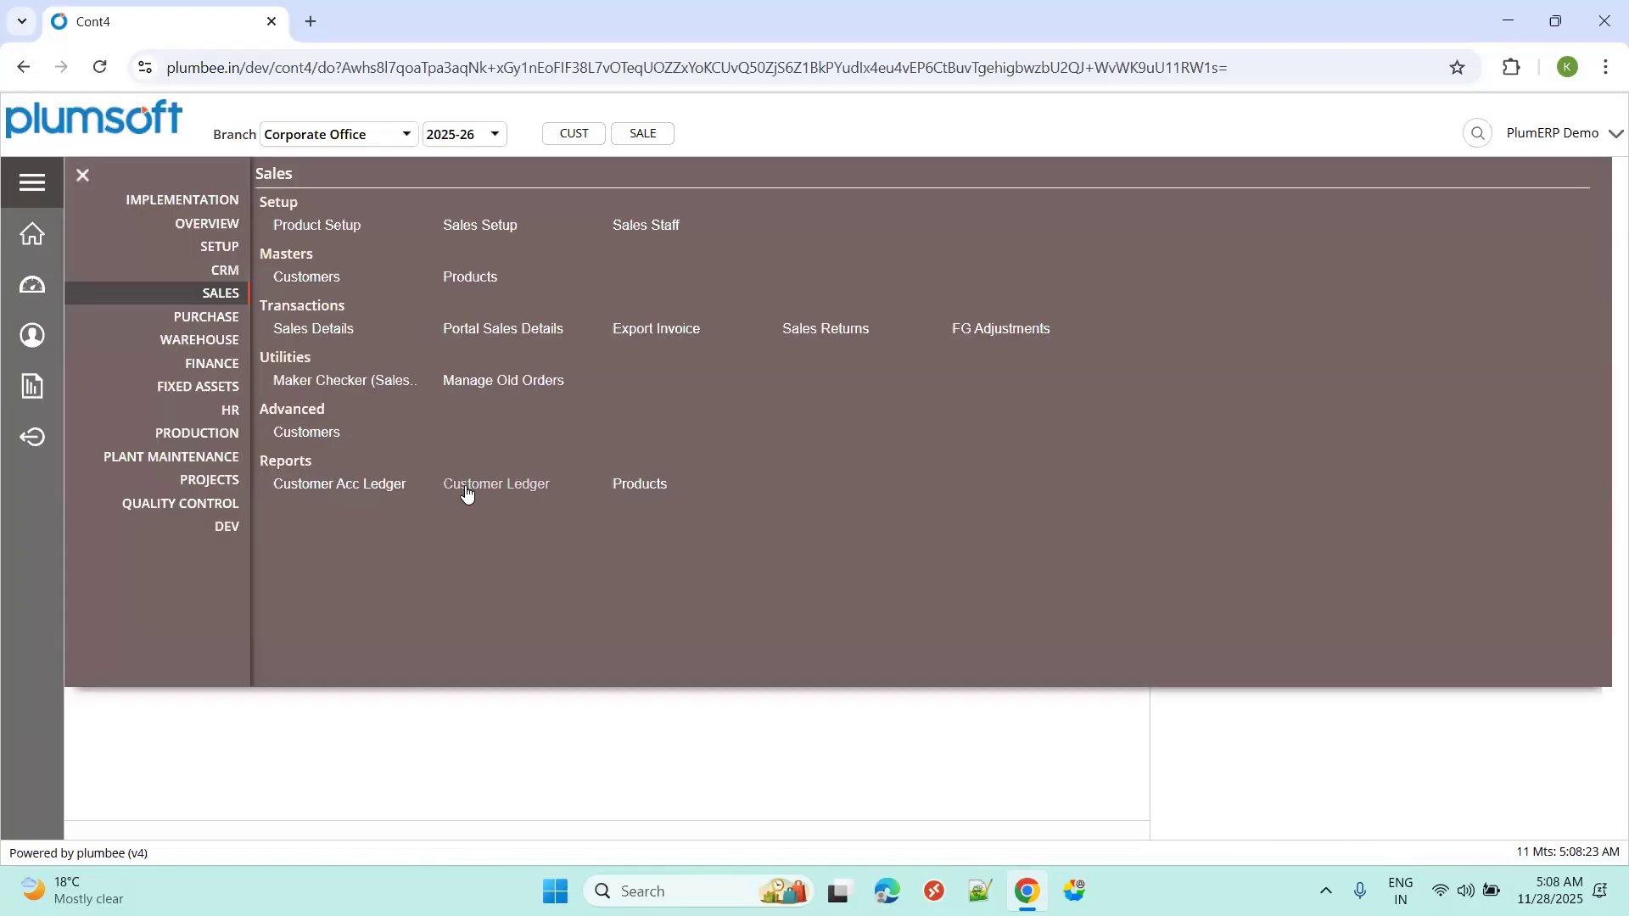
pyautogui.click(213, 366)
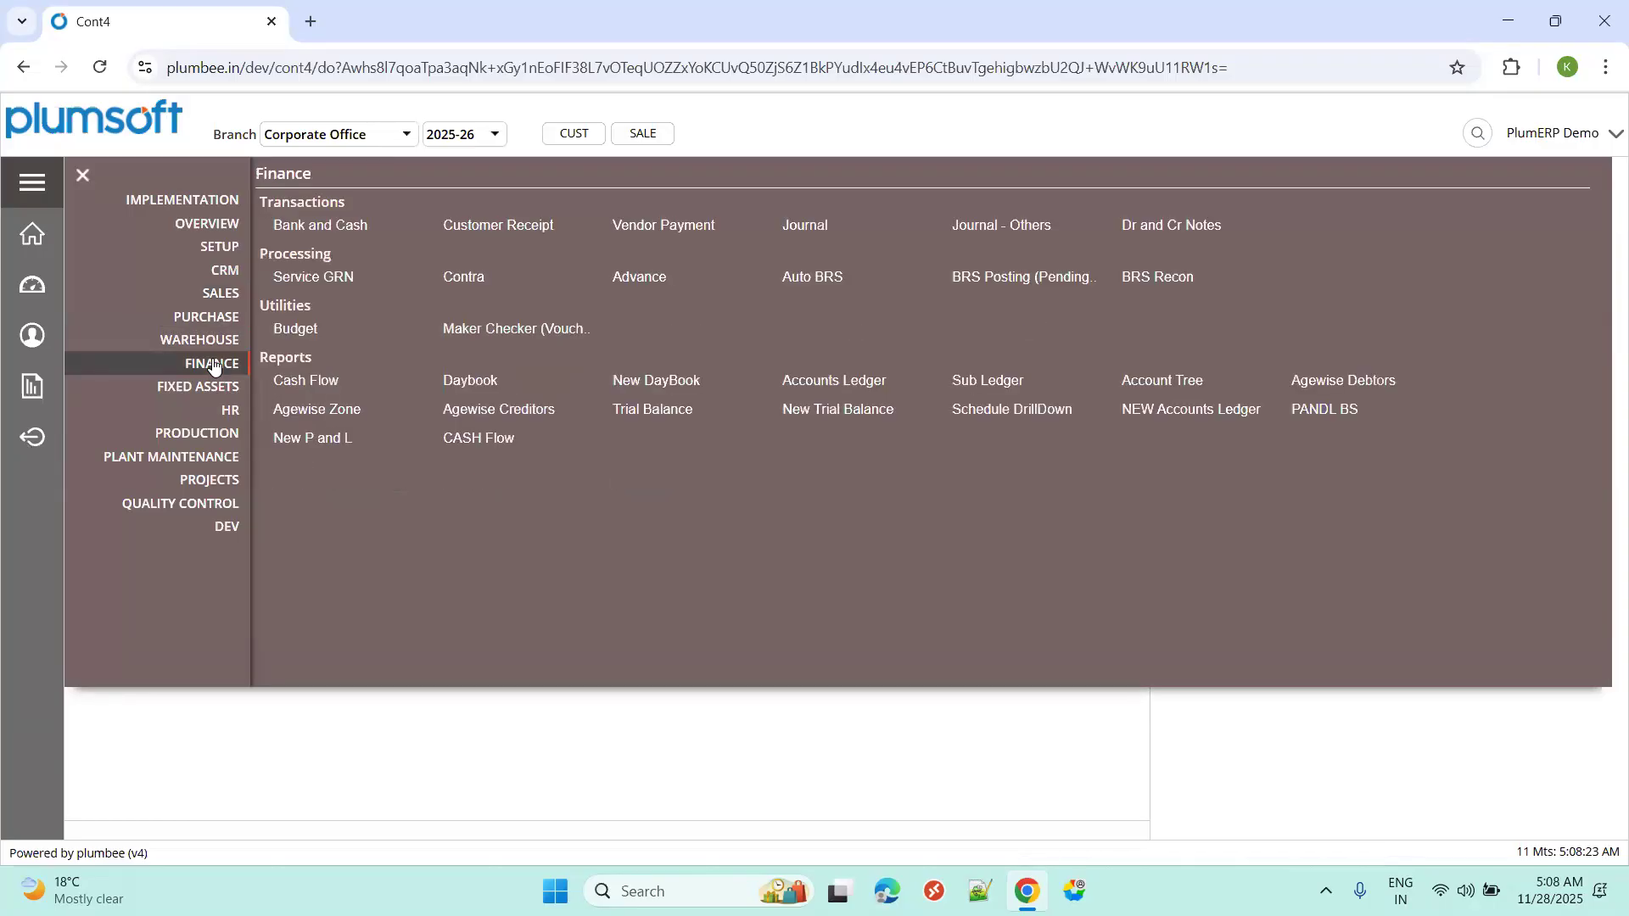
pyautogui.click(330, 226)
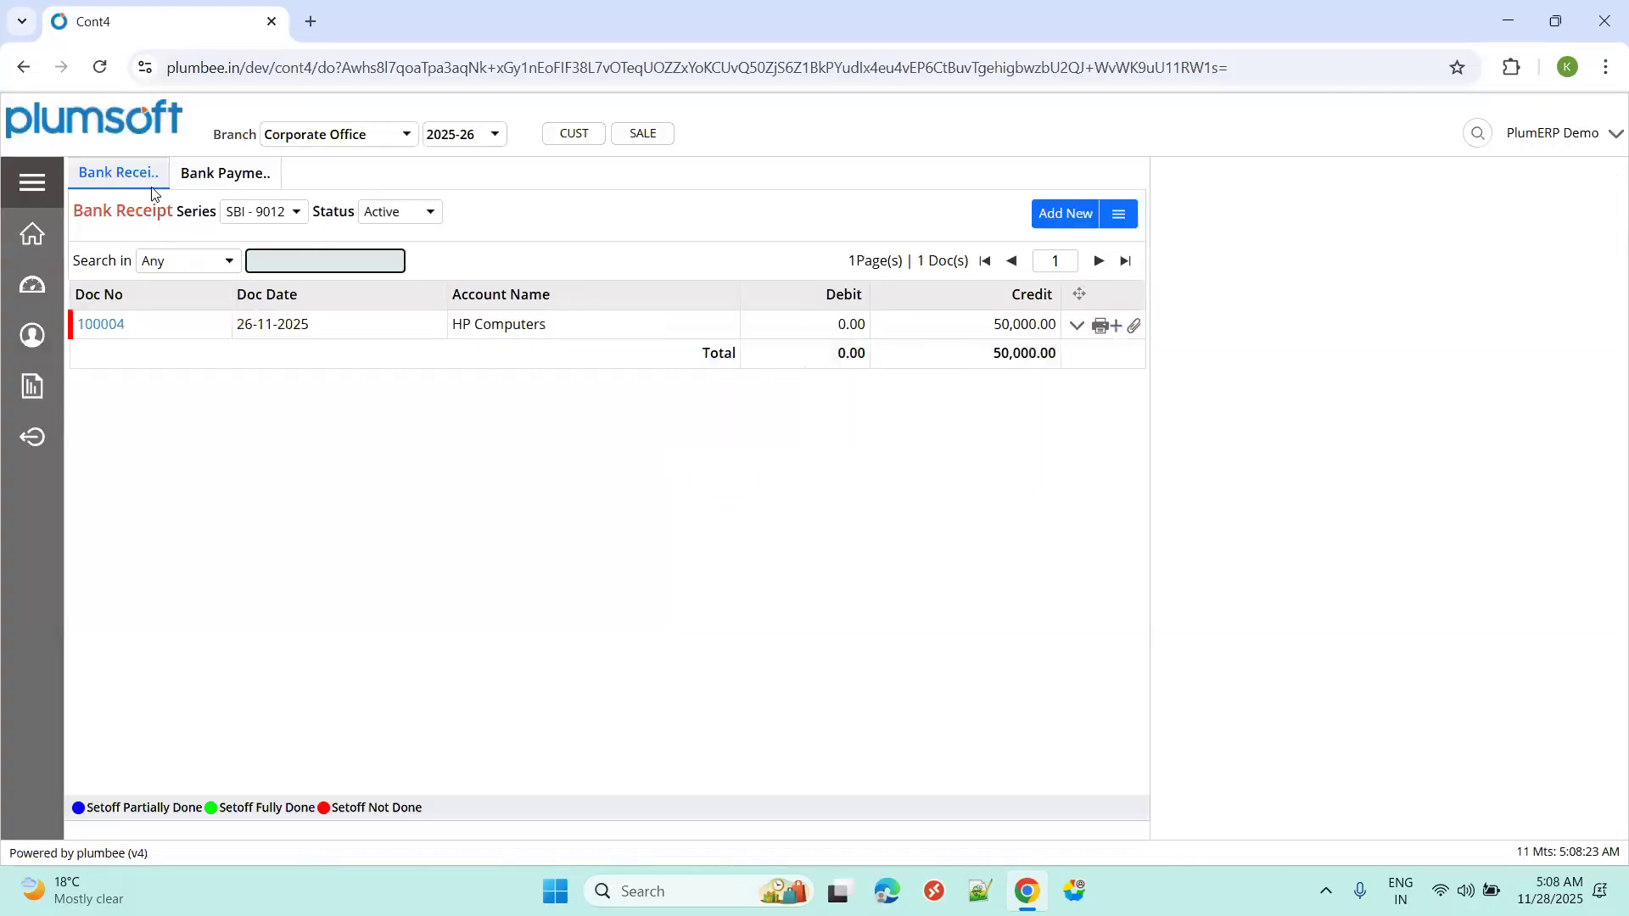
pyautogui.click(1477, 133)
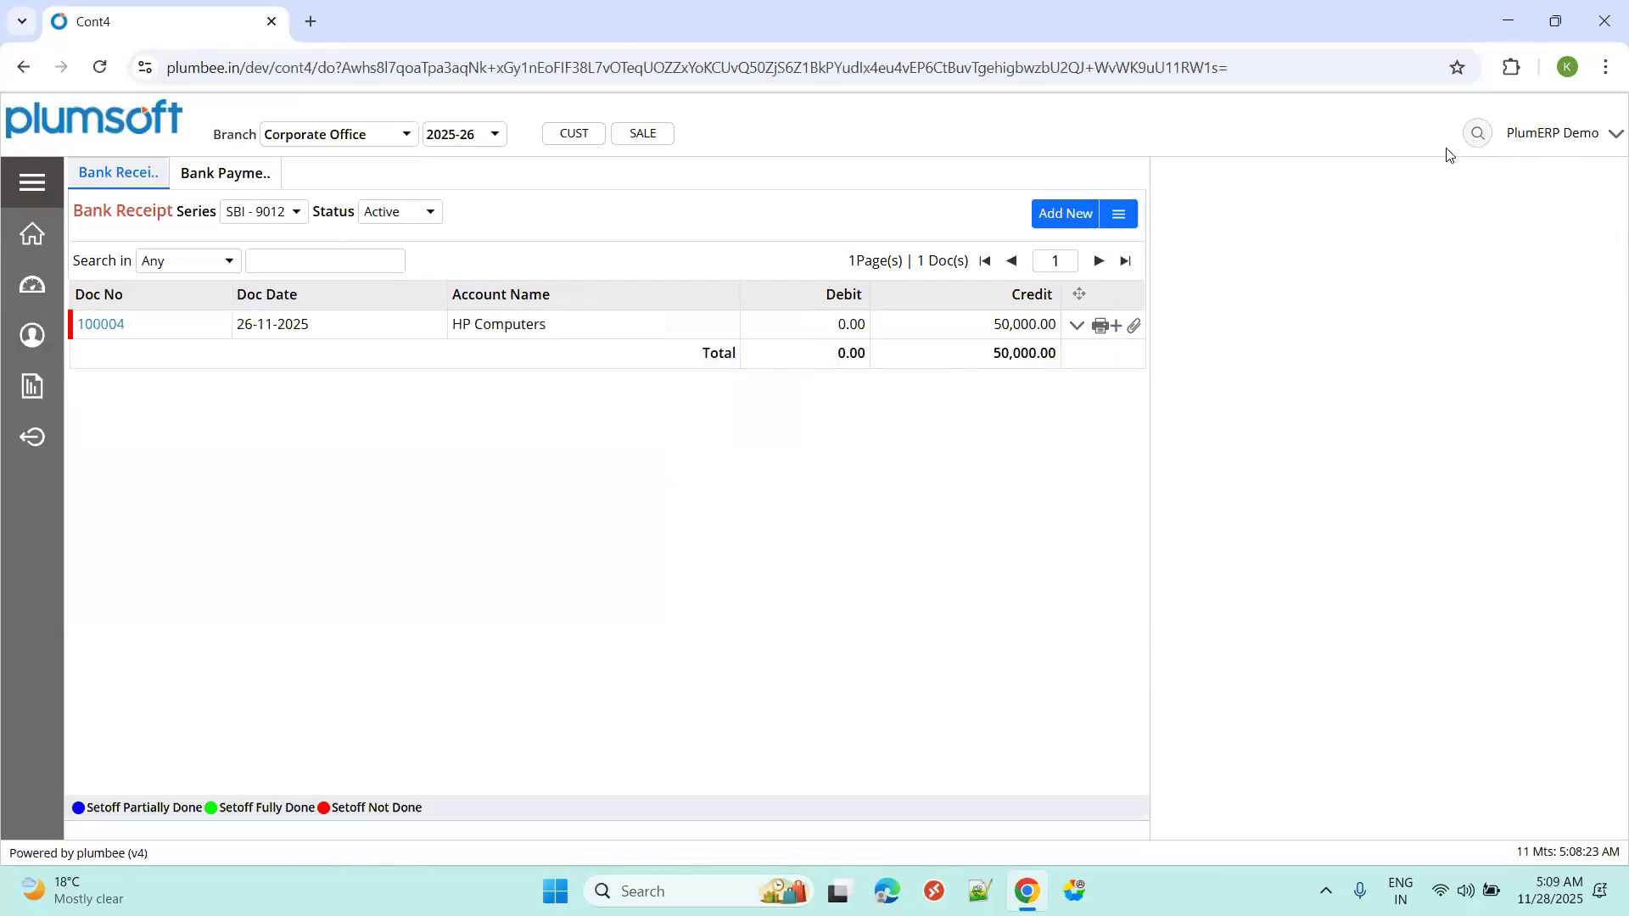
pyautogui.click(122, 176)
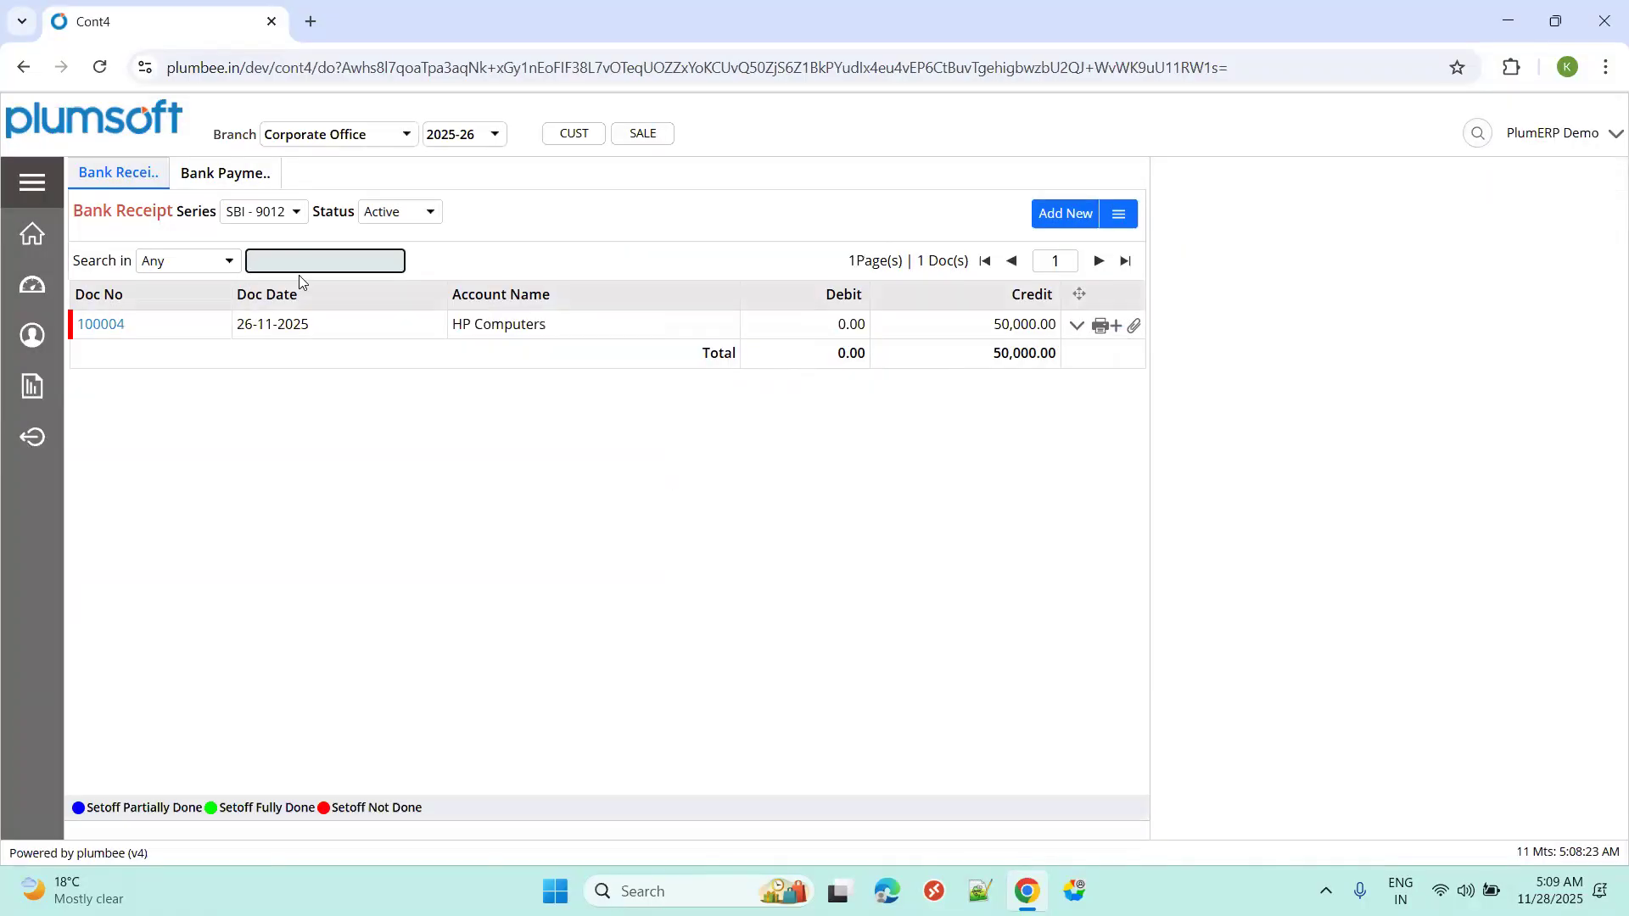
pyautogui.click(291, 216)
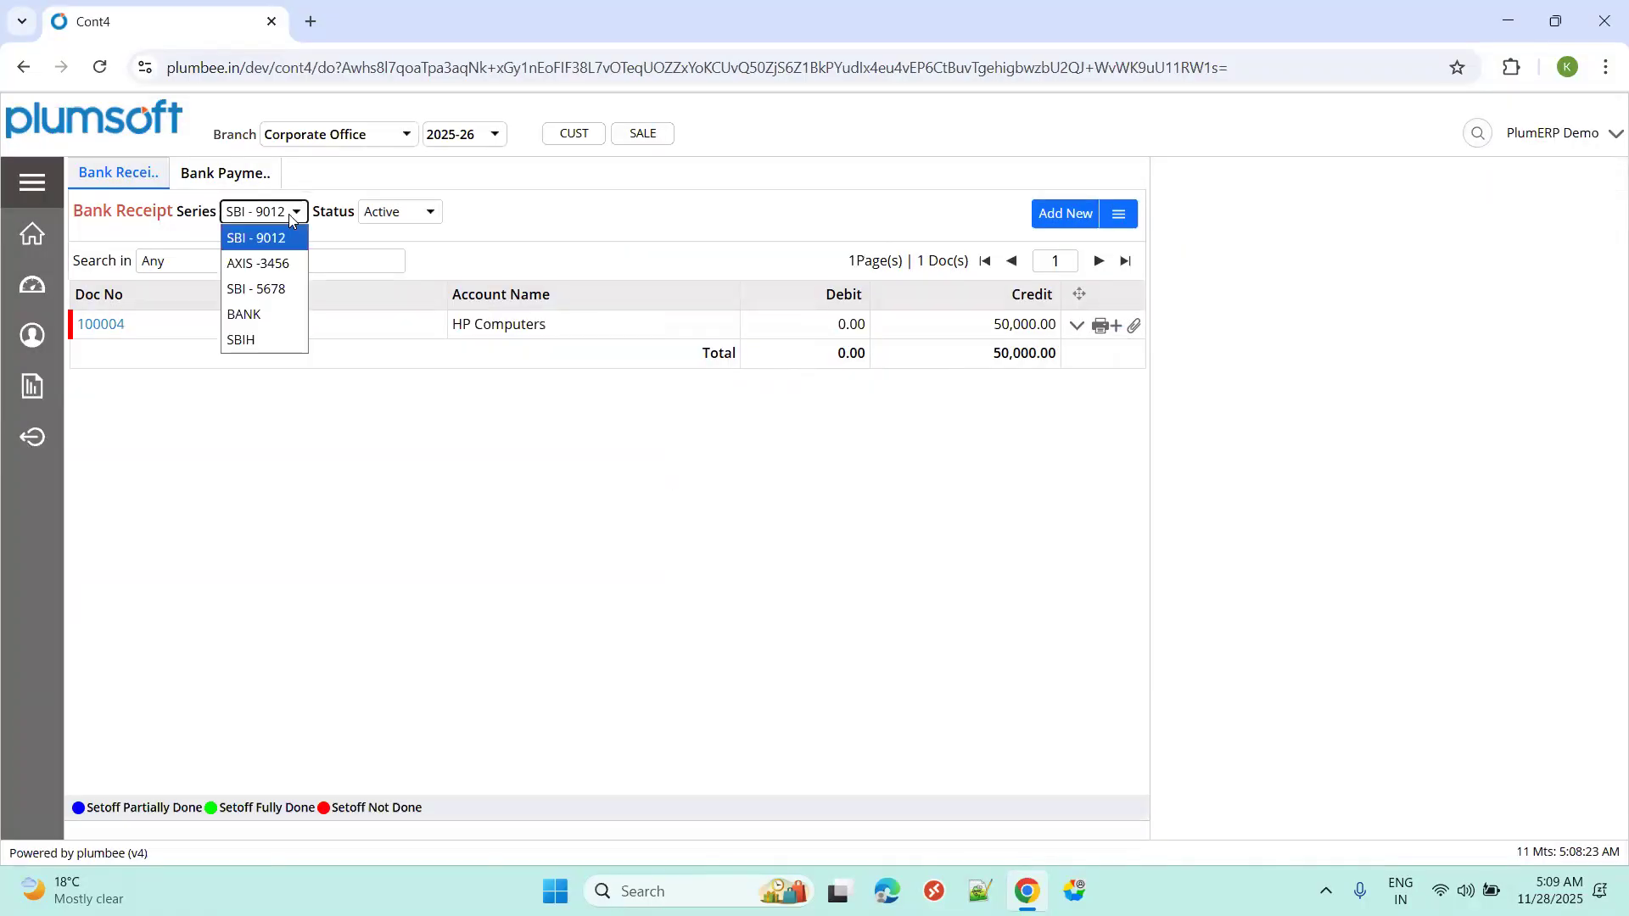
pyautogui.click(291, 217)
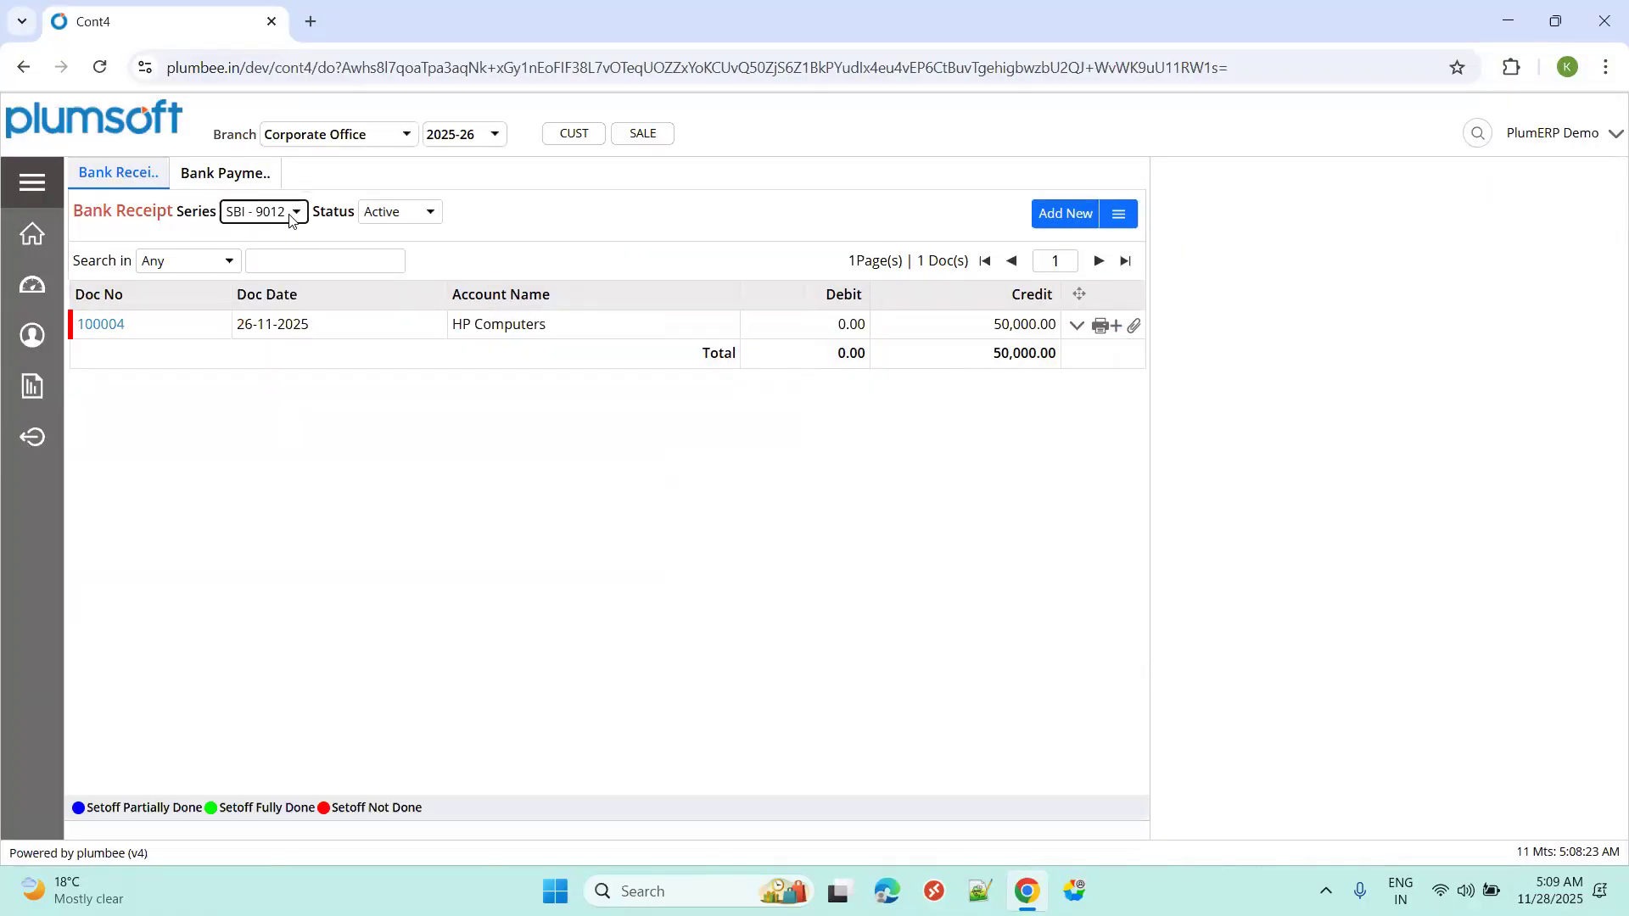
pyautogui.click(1052, 222)
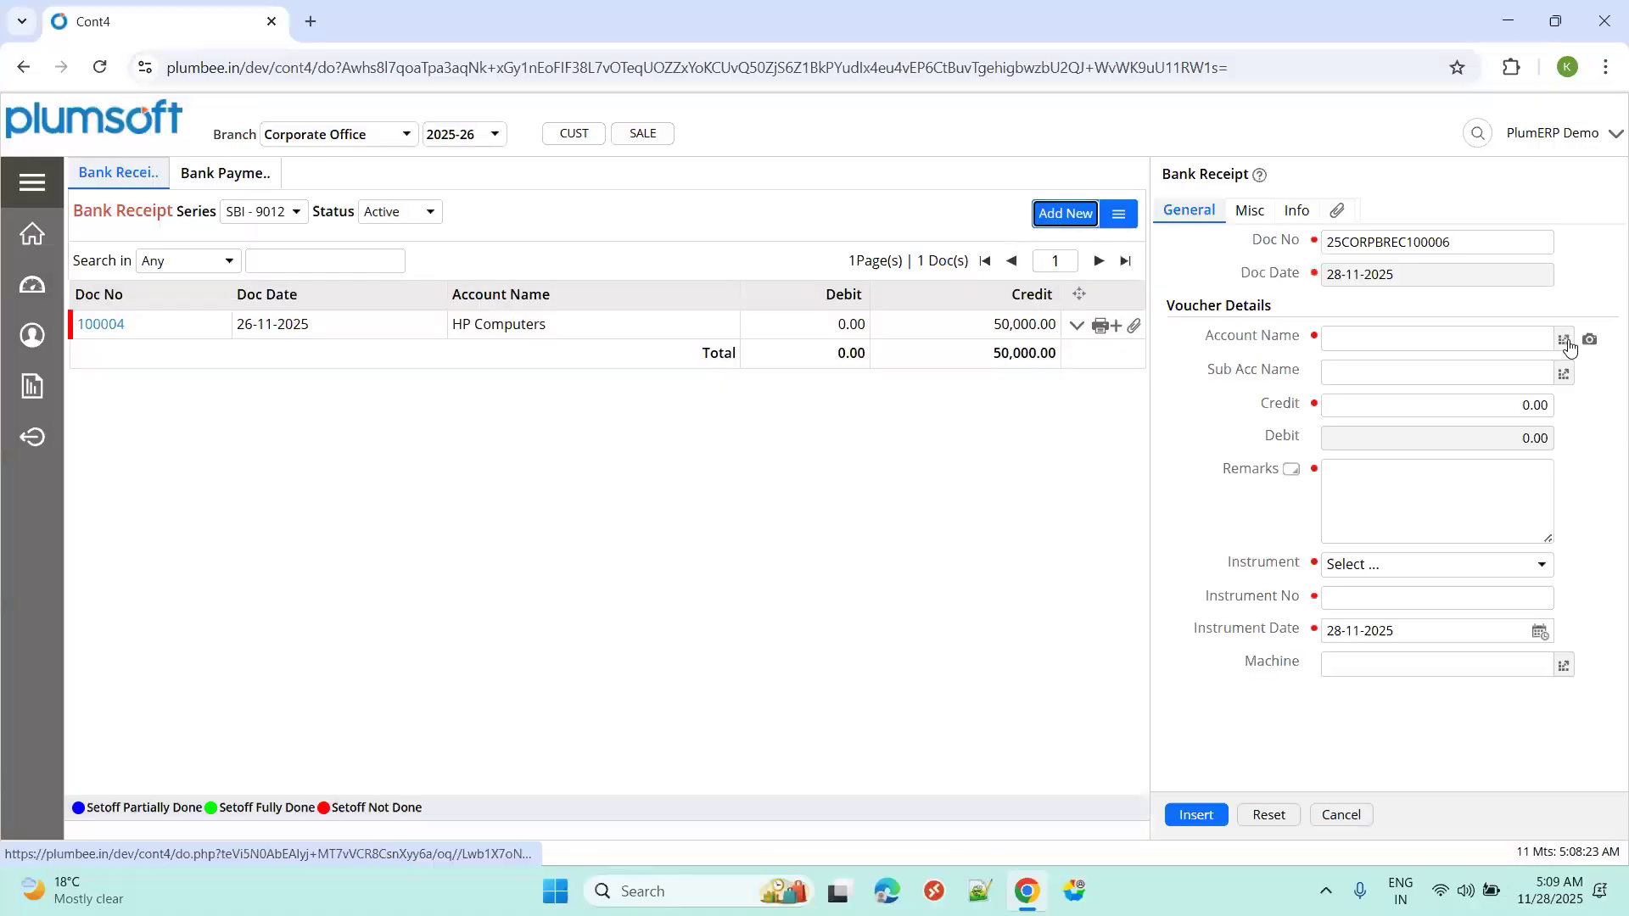
# Save an HP Computers receipt: credit 80,000.00, remarks 'Part payment', NEFT with its instrument number.
pyautogui.click(1563, 339)
pyautogui.write('hp com')
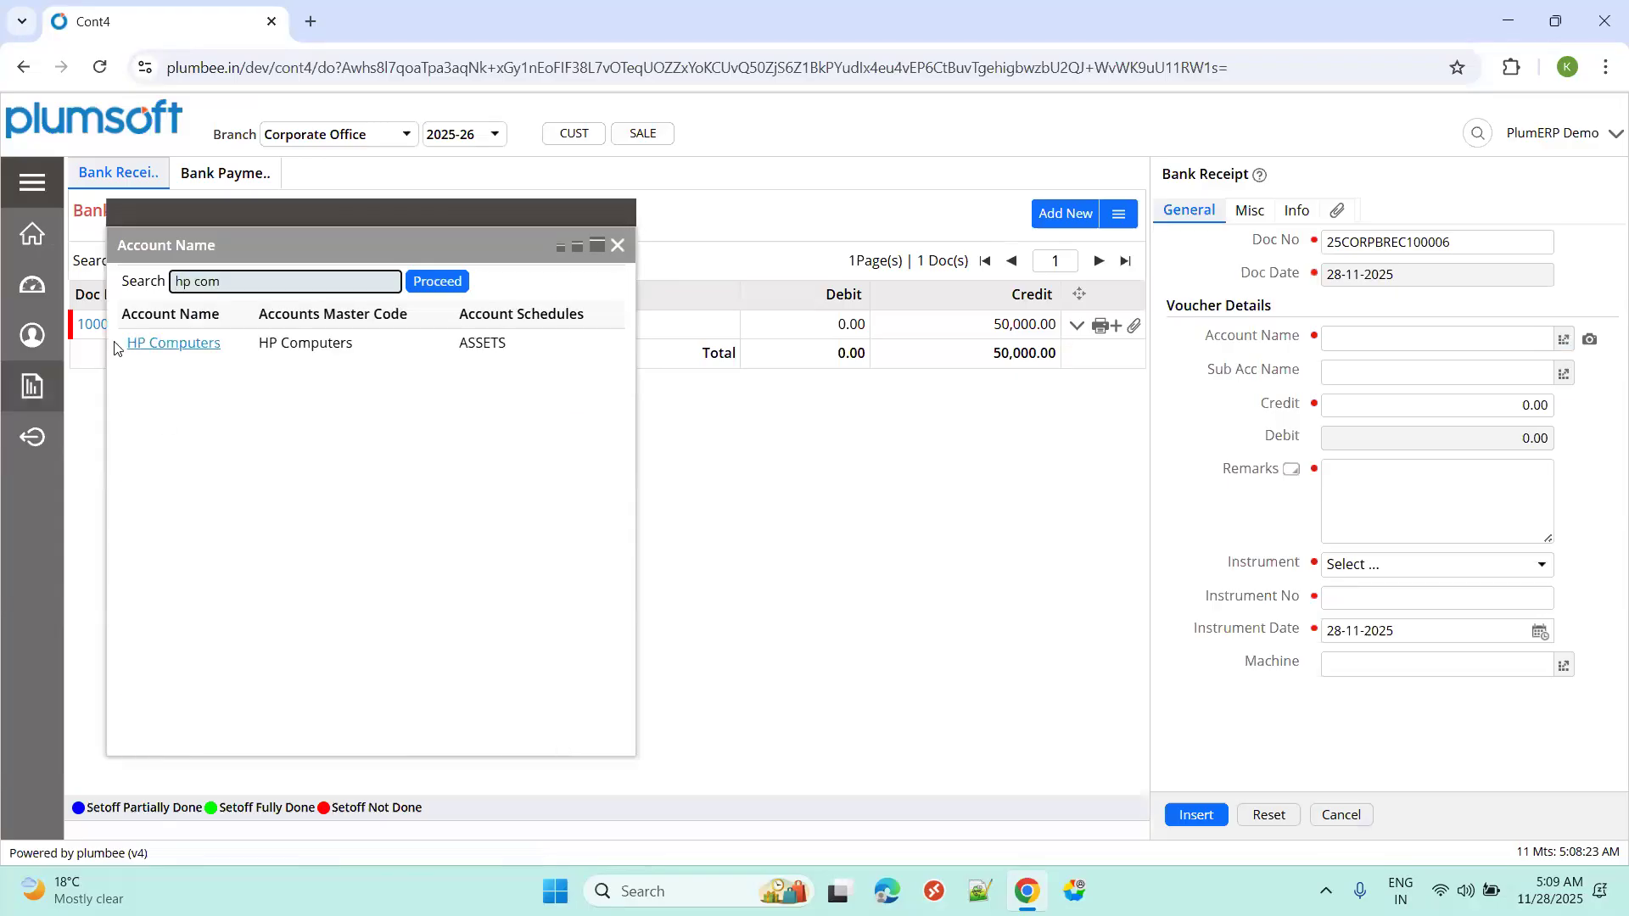
pyautogui.click(146, 344)
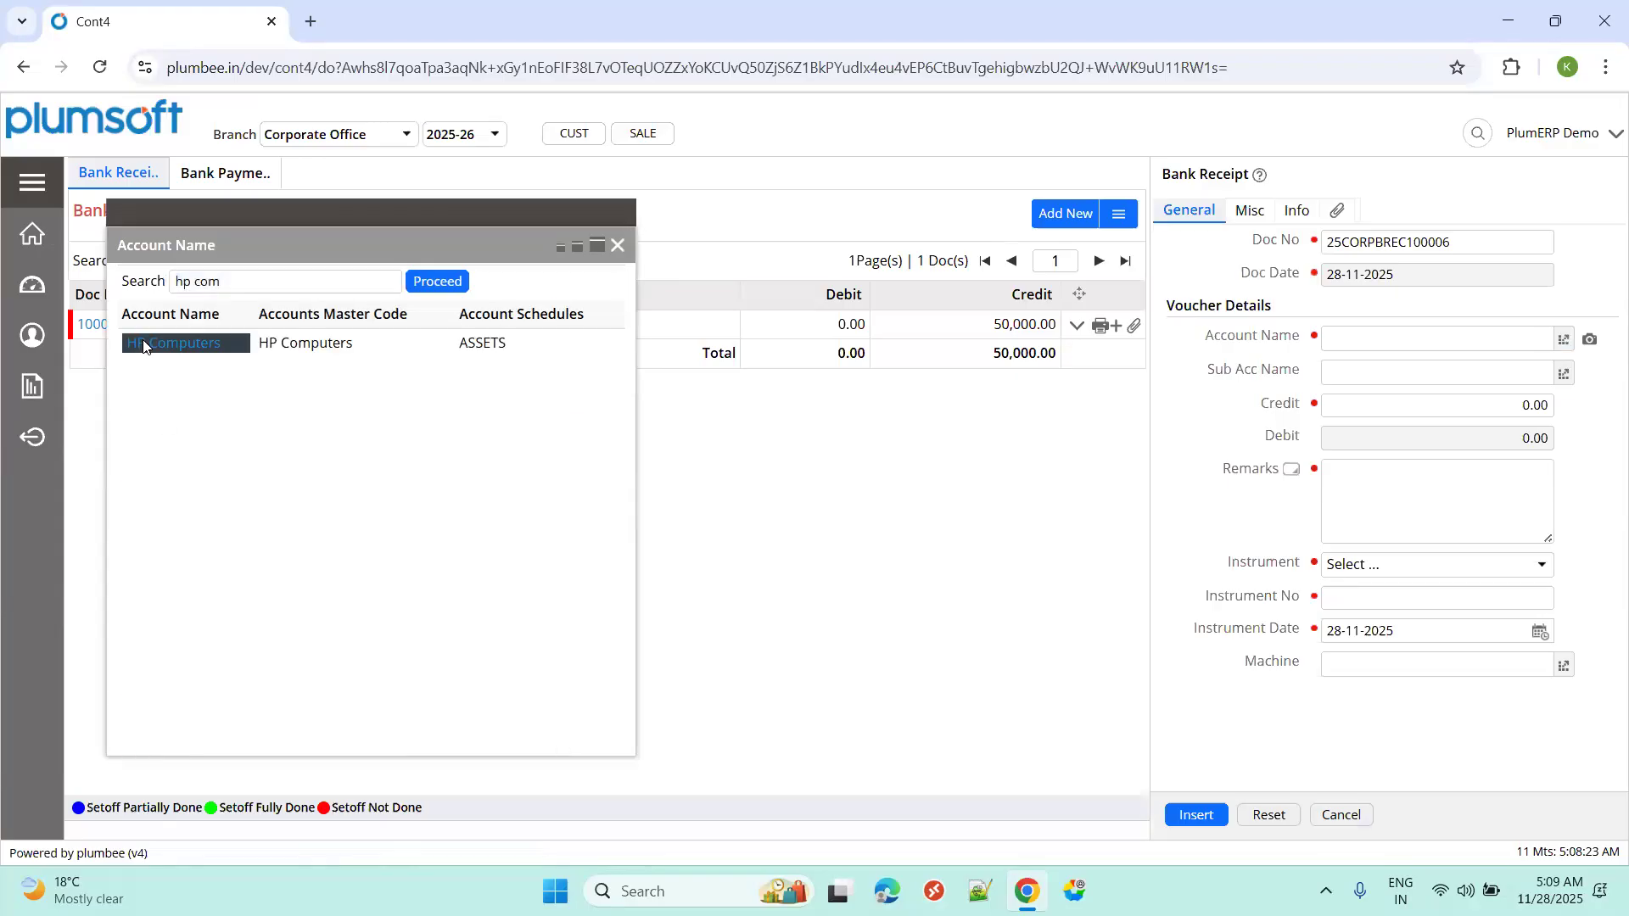
pyautogui.click(1489, 409)
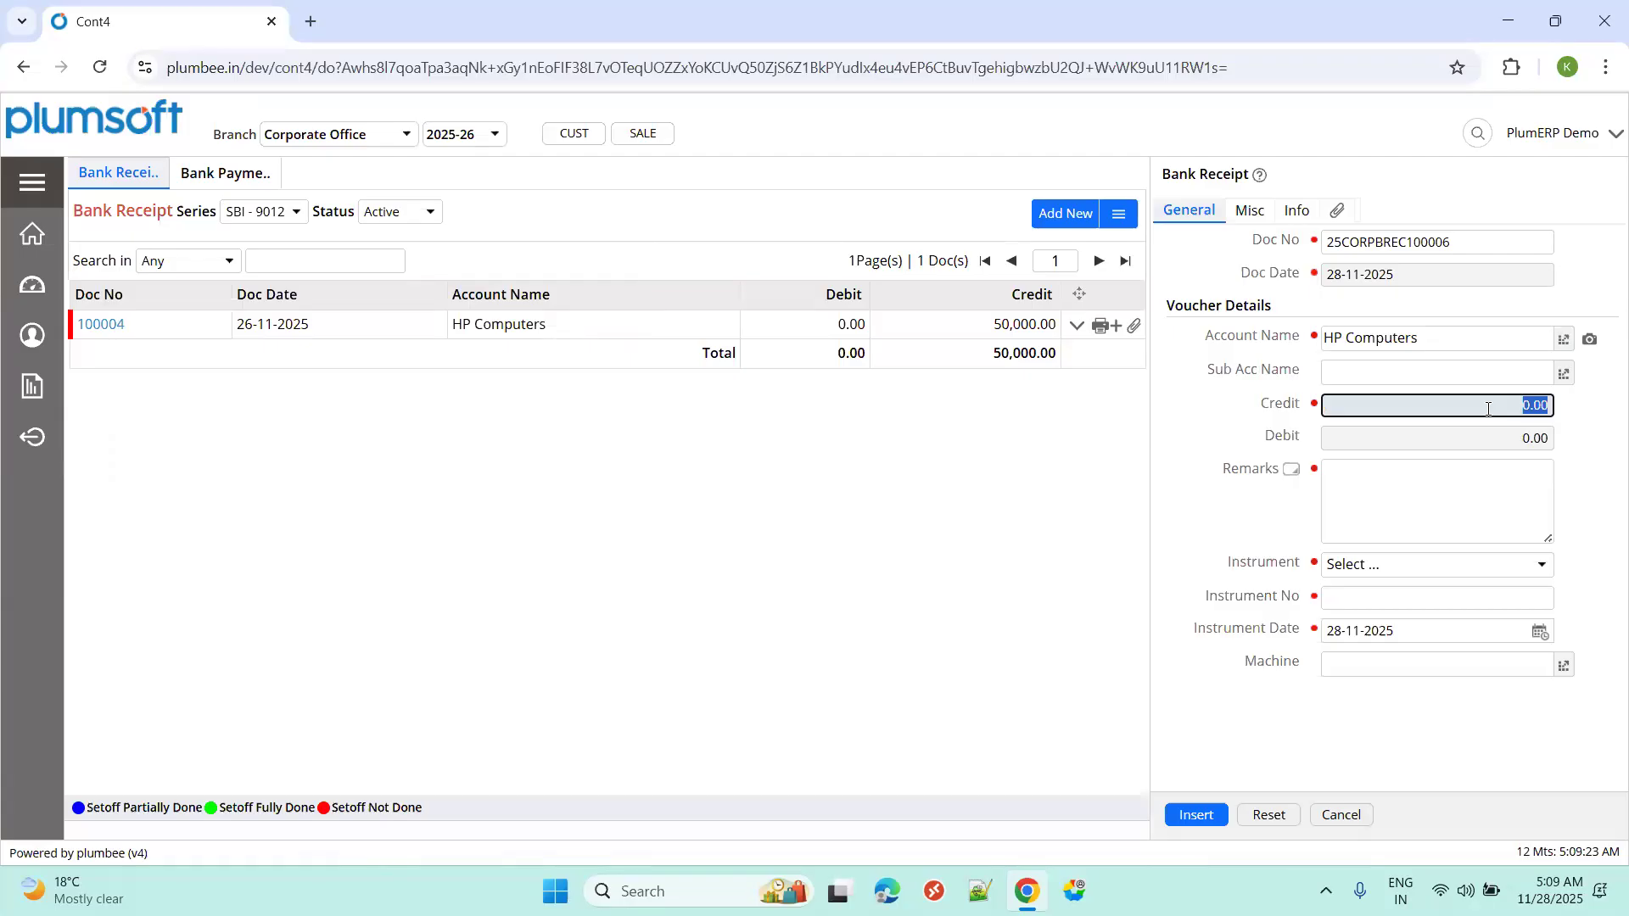
pyautogui.write('800')
pyautogui.click(1356, 514)
pyautogui.write('Part payment')
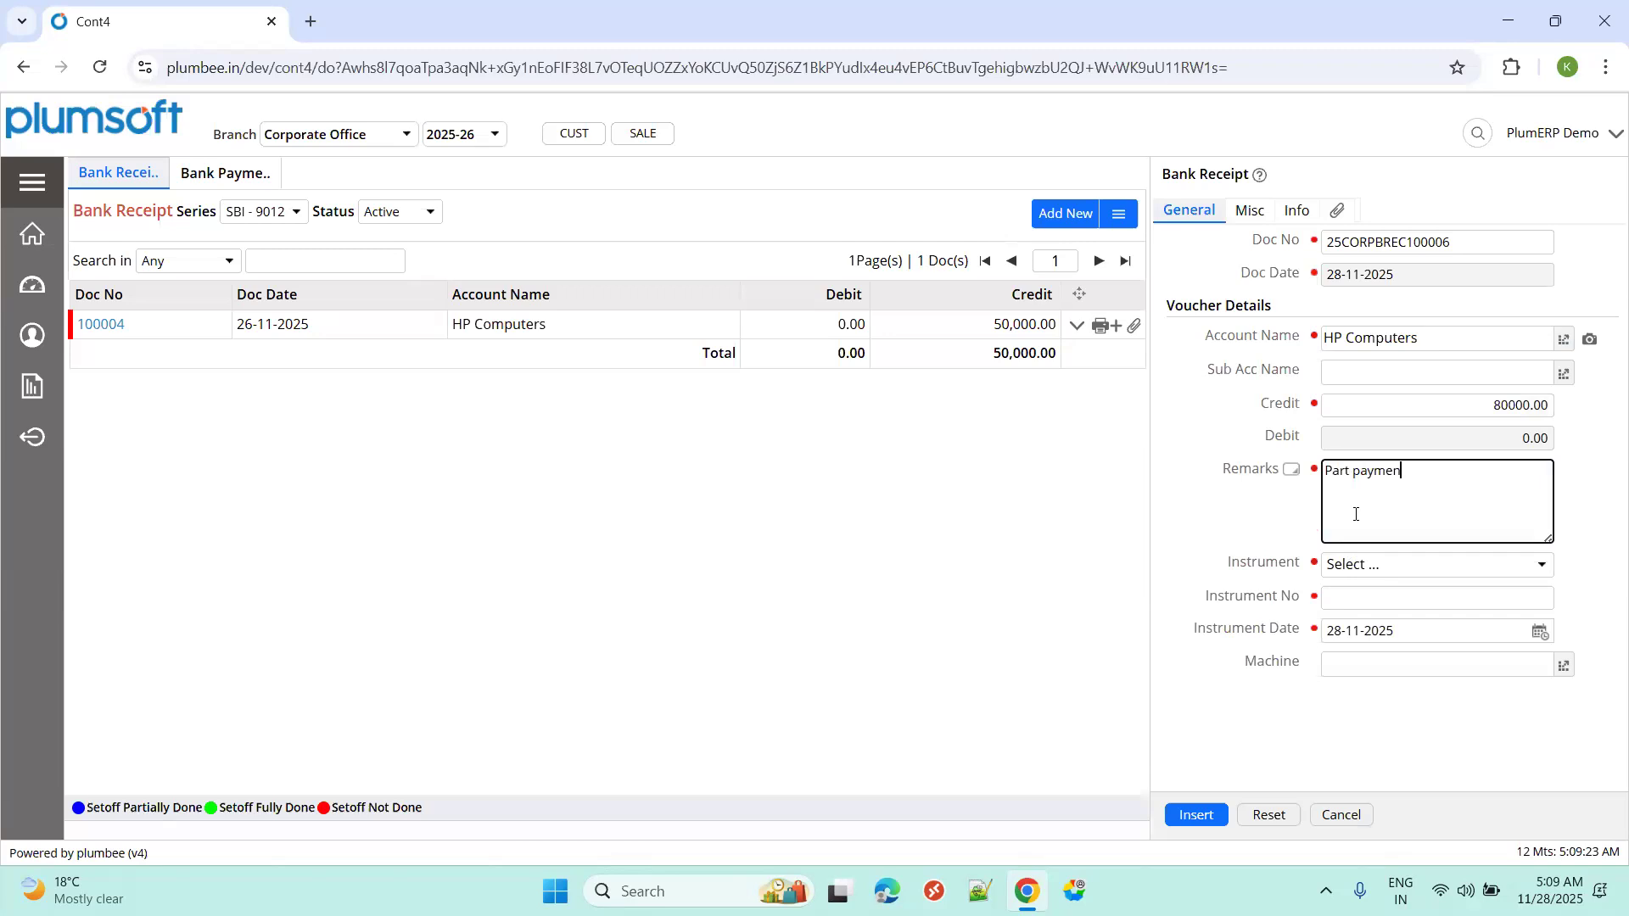
pyautogui.click(1367, 570)
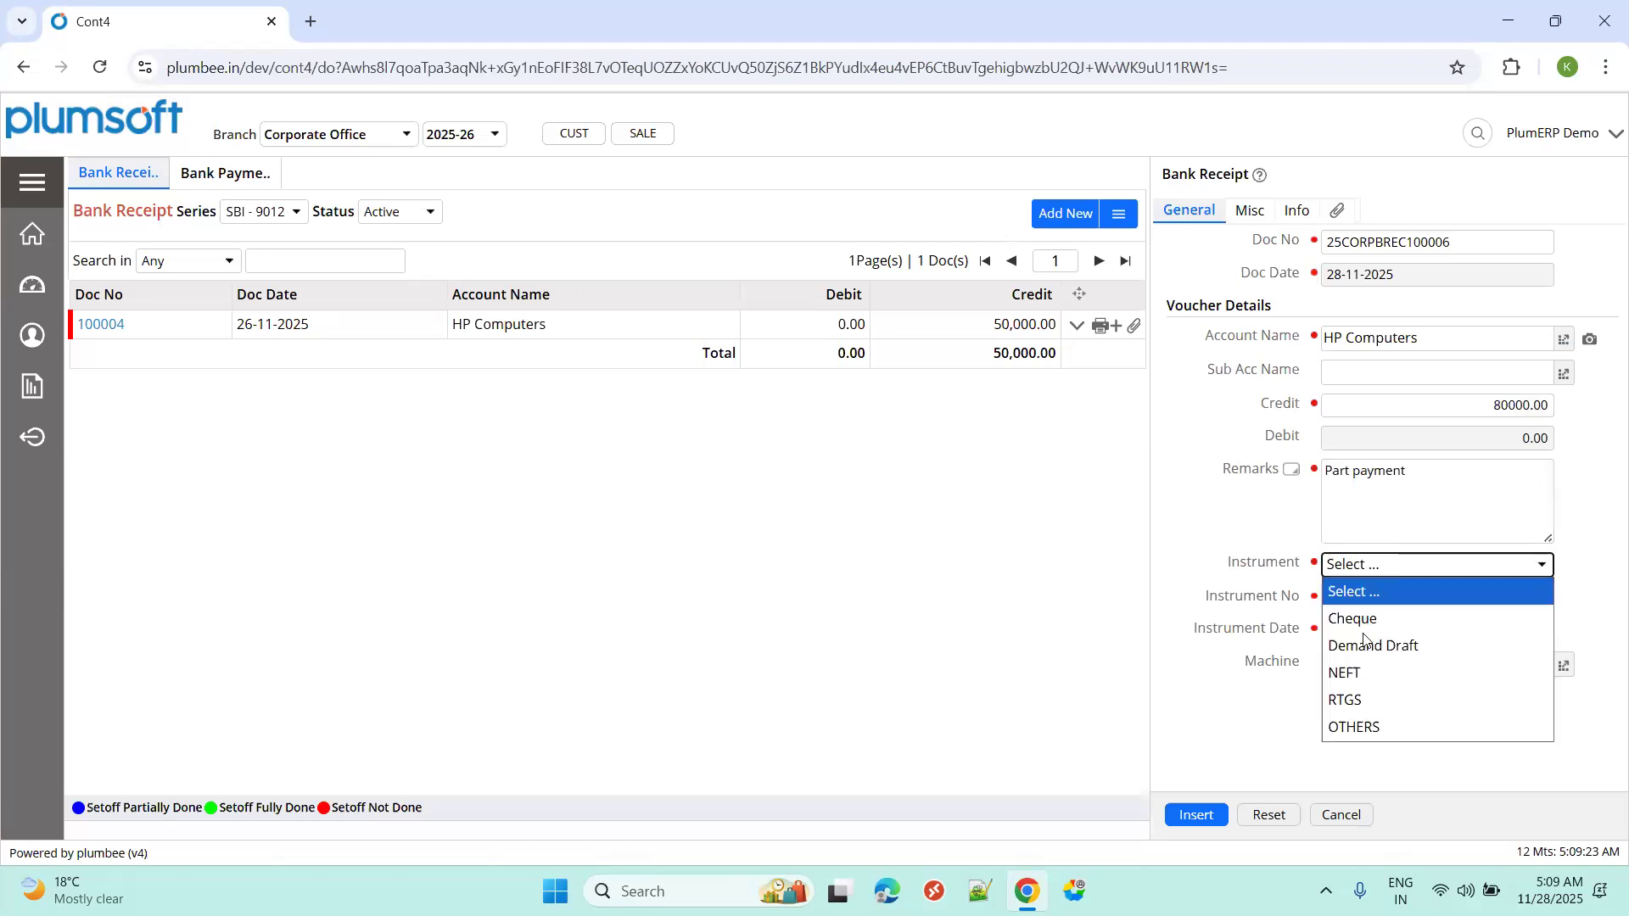
pyautogui.click(1351, 674)
pyautogui.click(1356, 601)
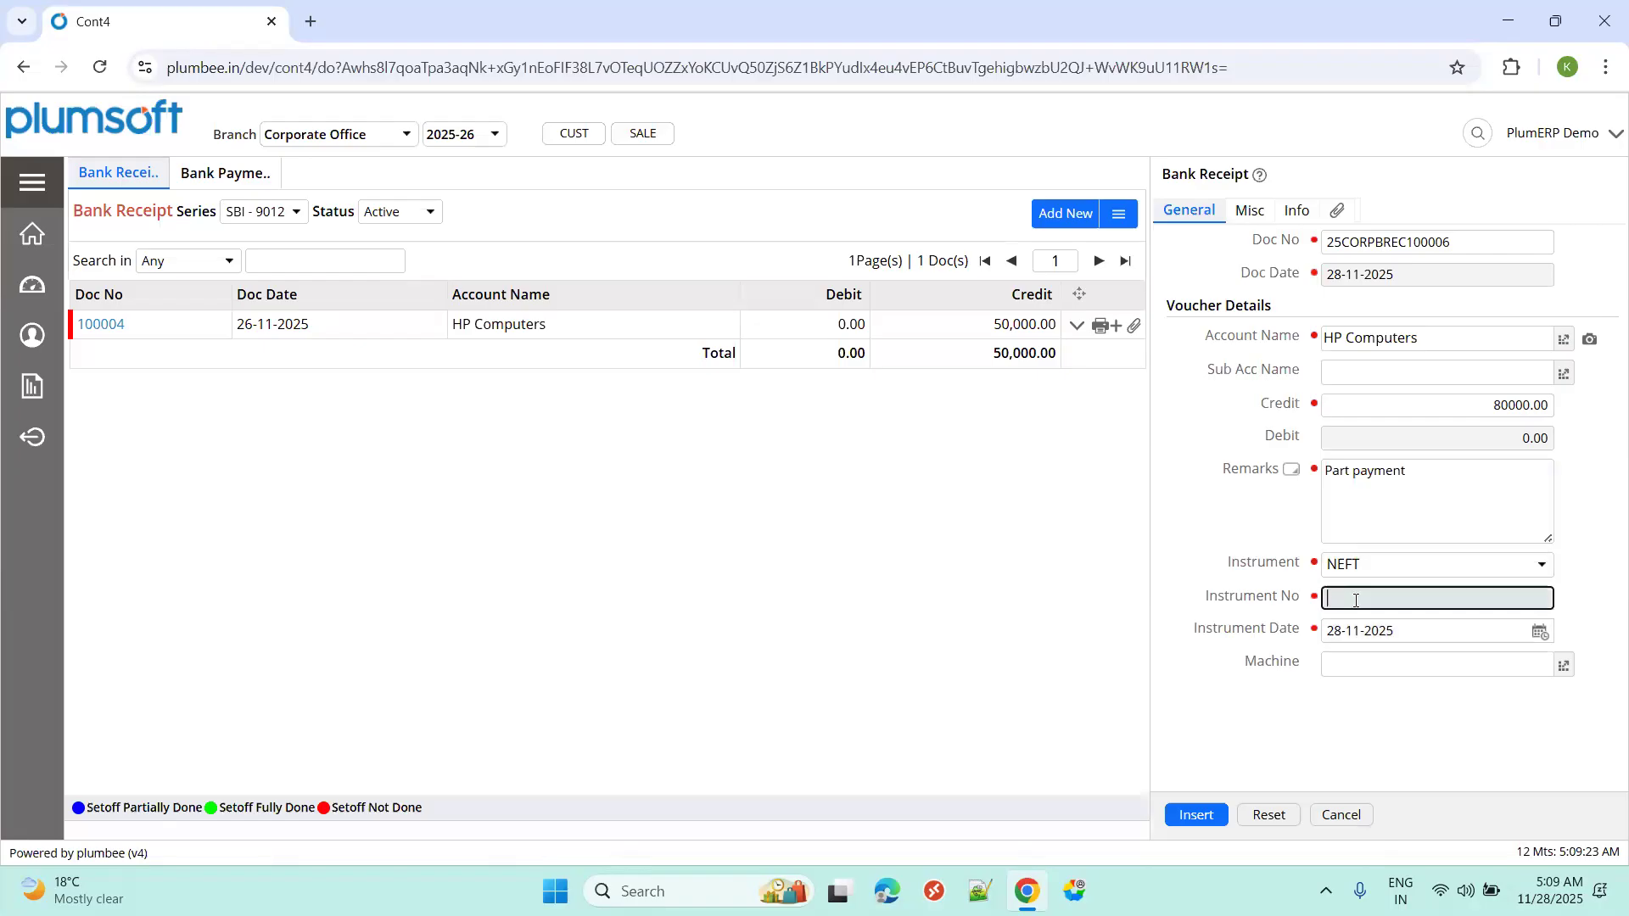
pyautogui.click(1193, 814)
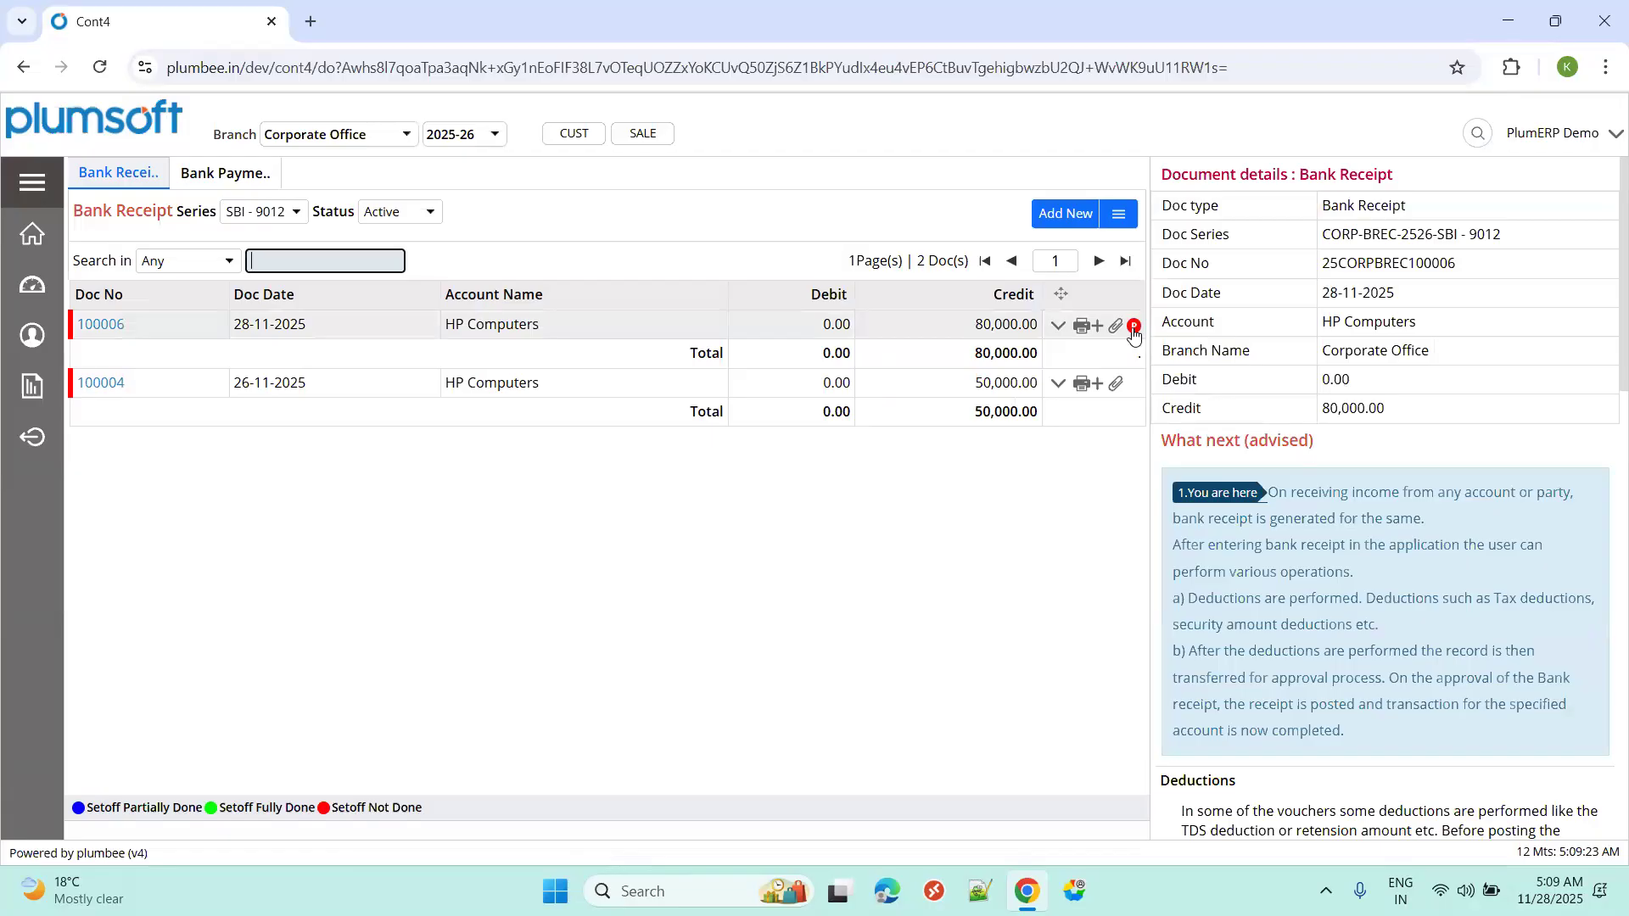
# Post HP Computers bank receipt 100006 with the note 'approved', then filter the list to Posted.
pyautogui.scroll(-6, 1328, 577)
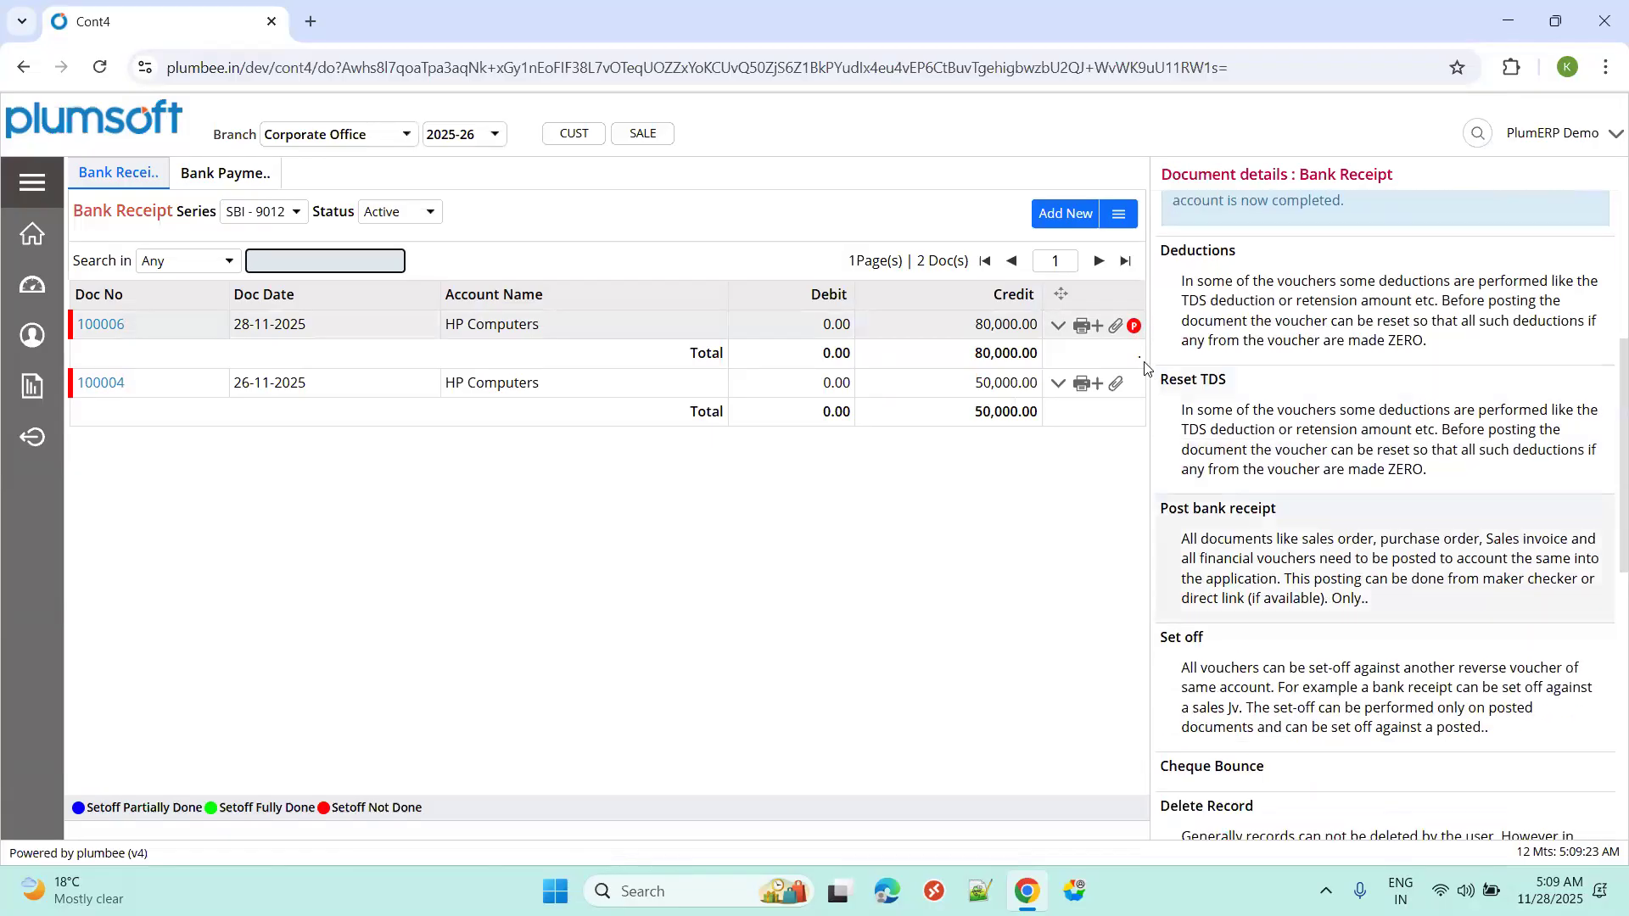
pyautogui.click(1134, 325)
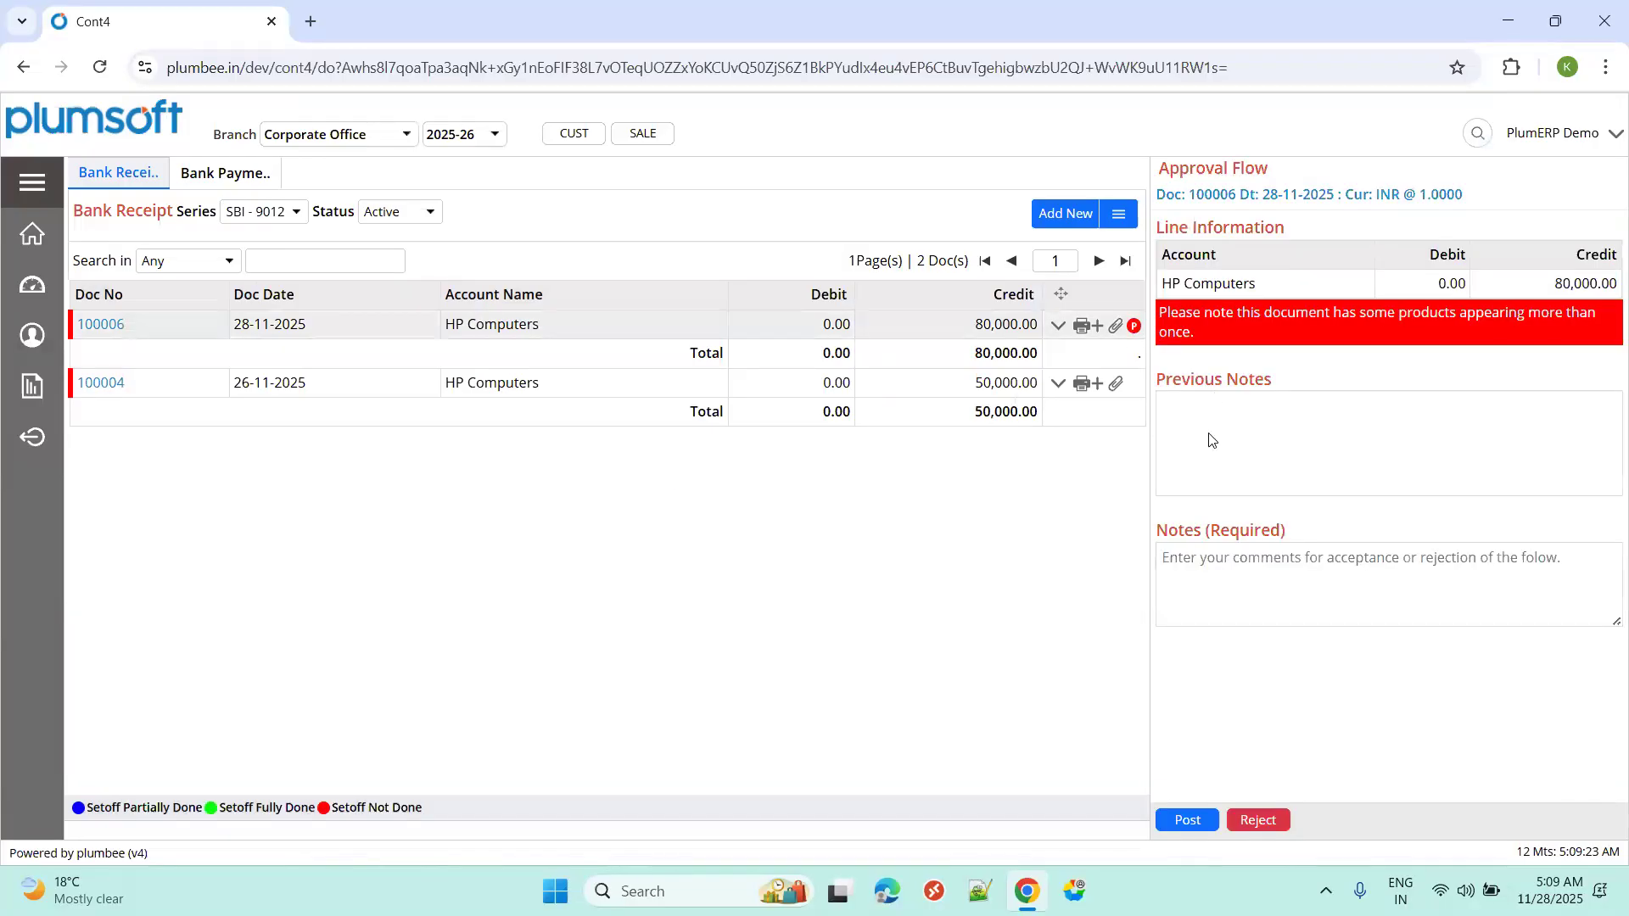
pyautogui.click(1203, 586)
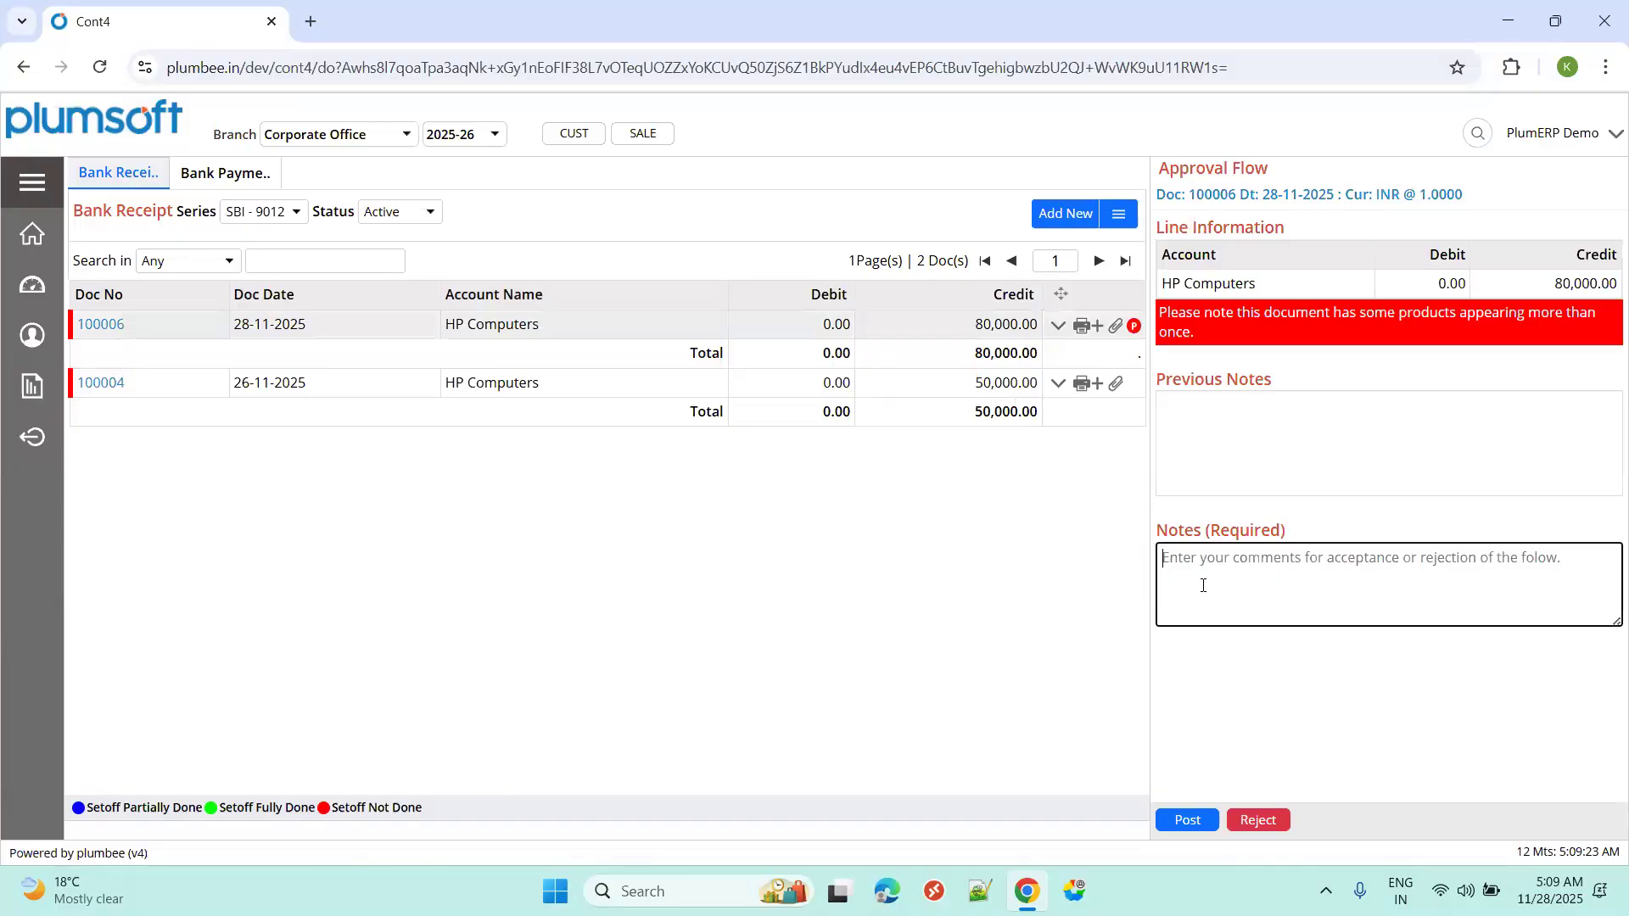
pyautogui.write('approved')
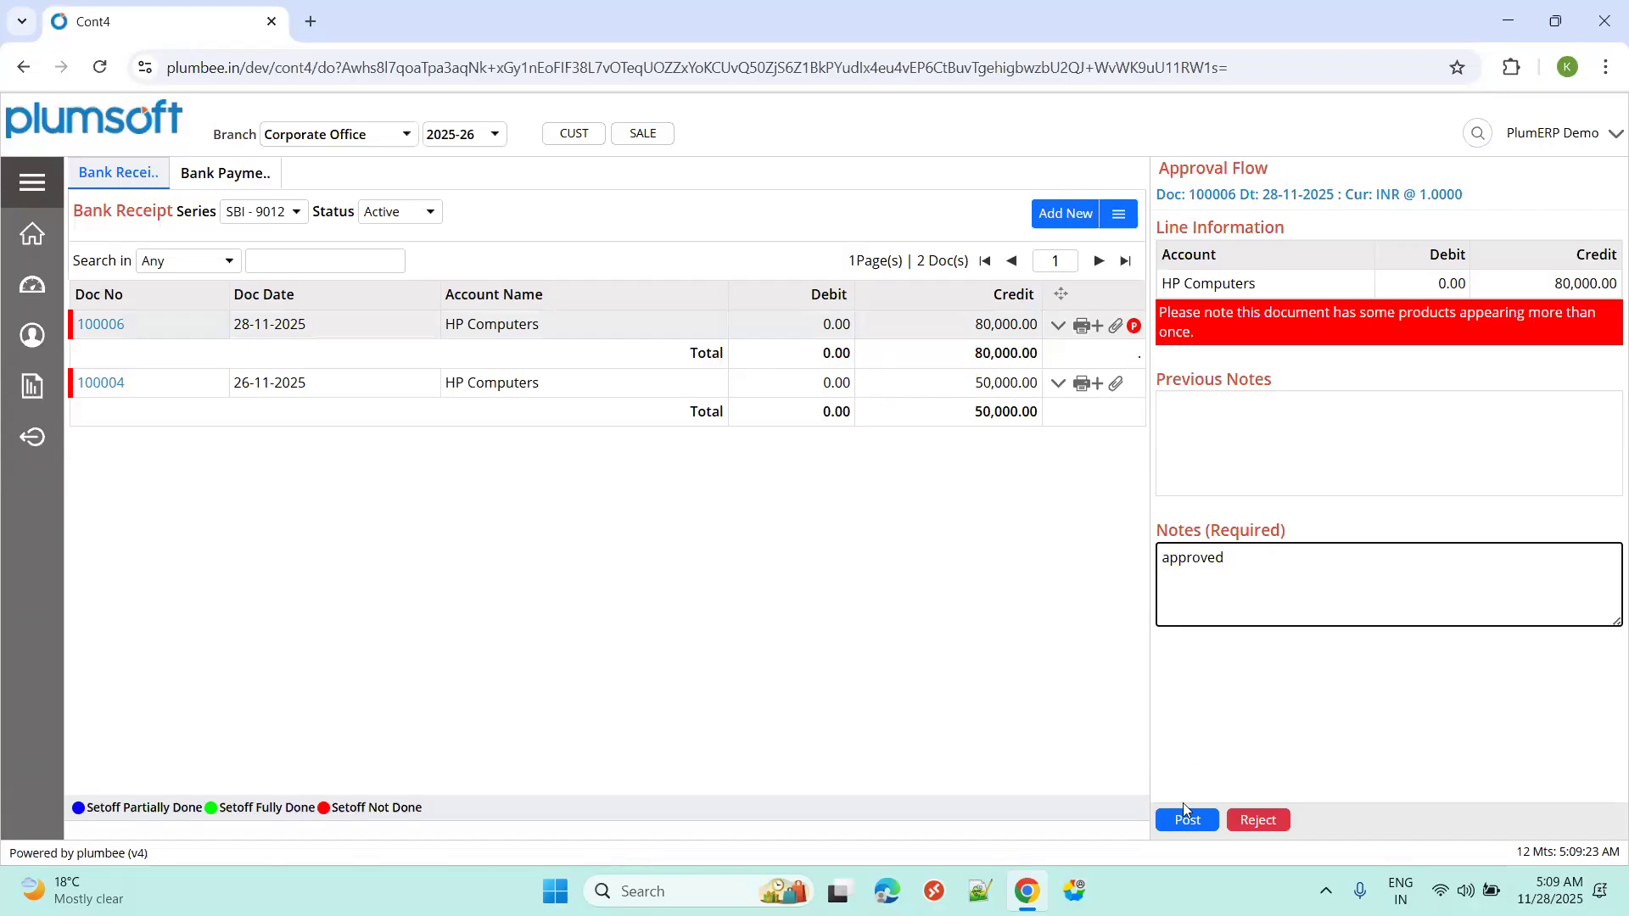
pyautogui.click(1185, 817)
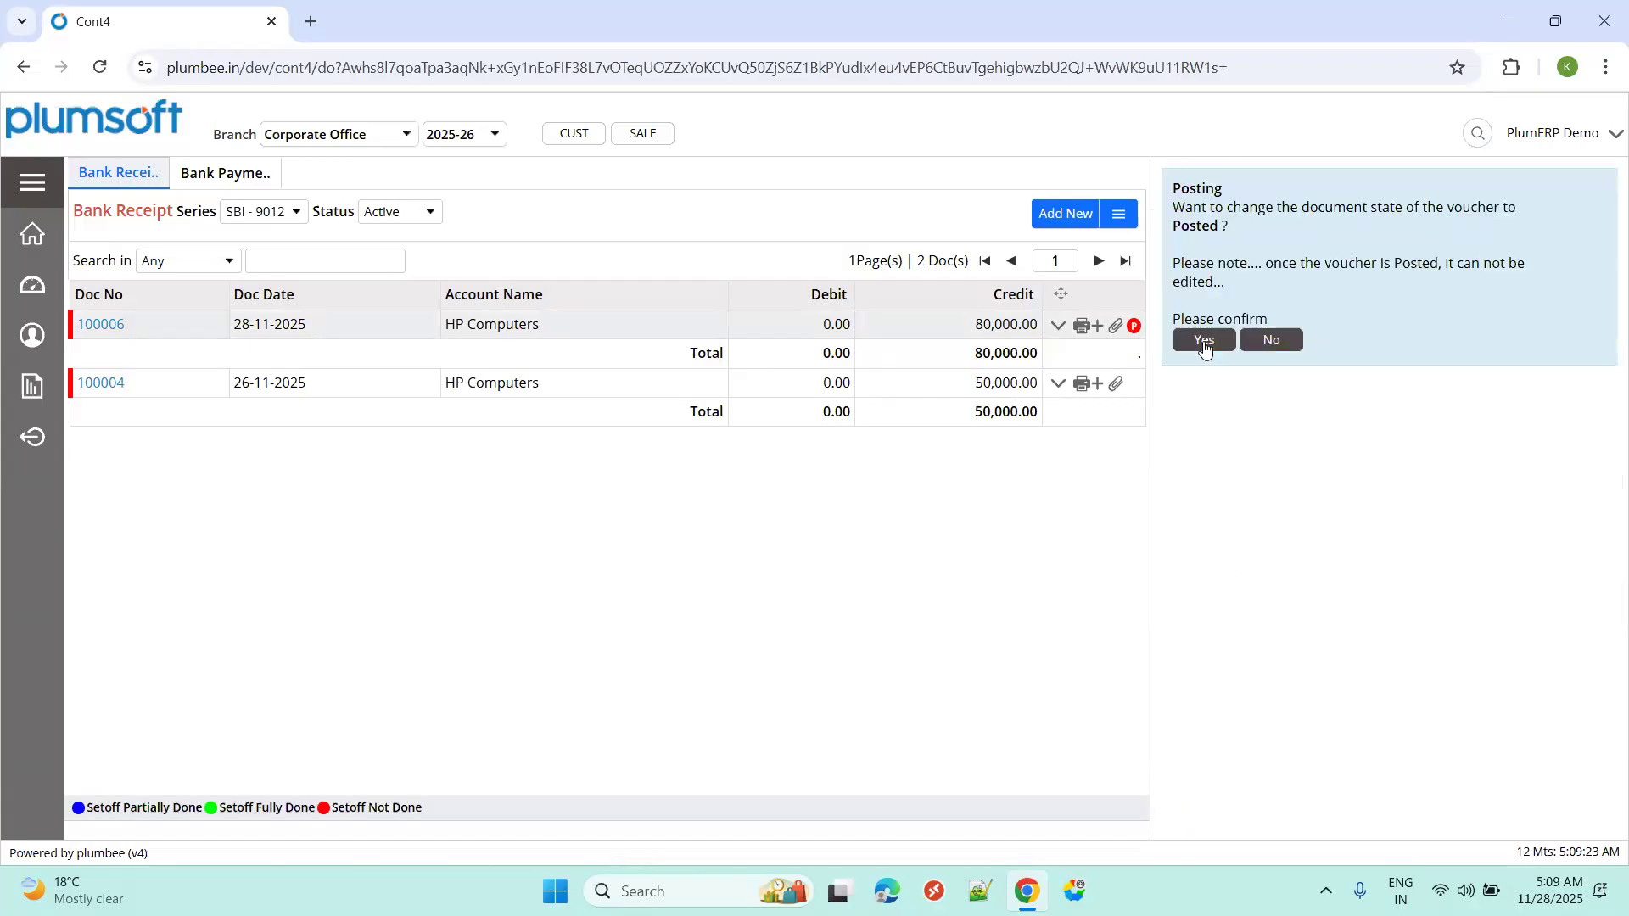
pyautogui.click(1204, 340)
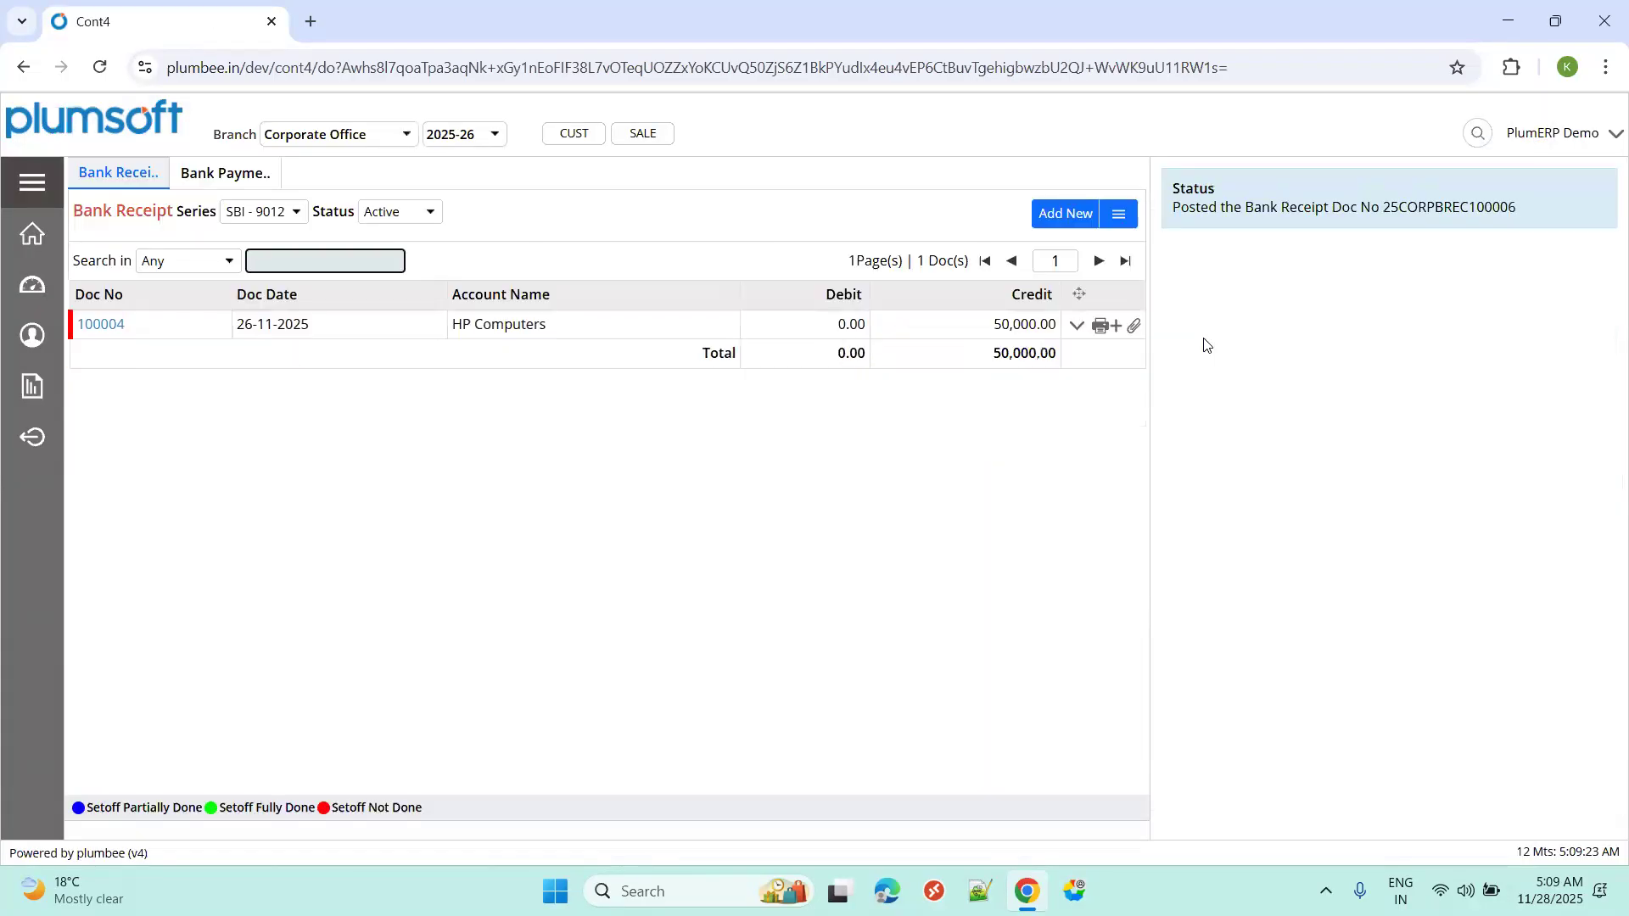
pyautogui.click(381, 214)
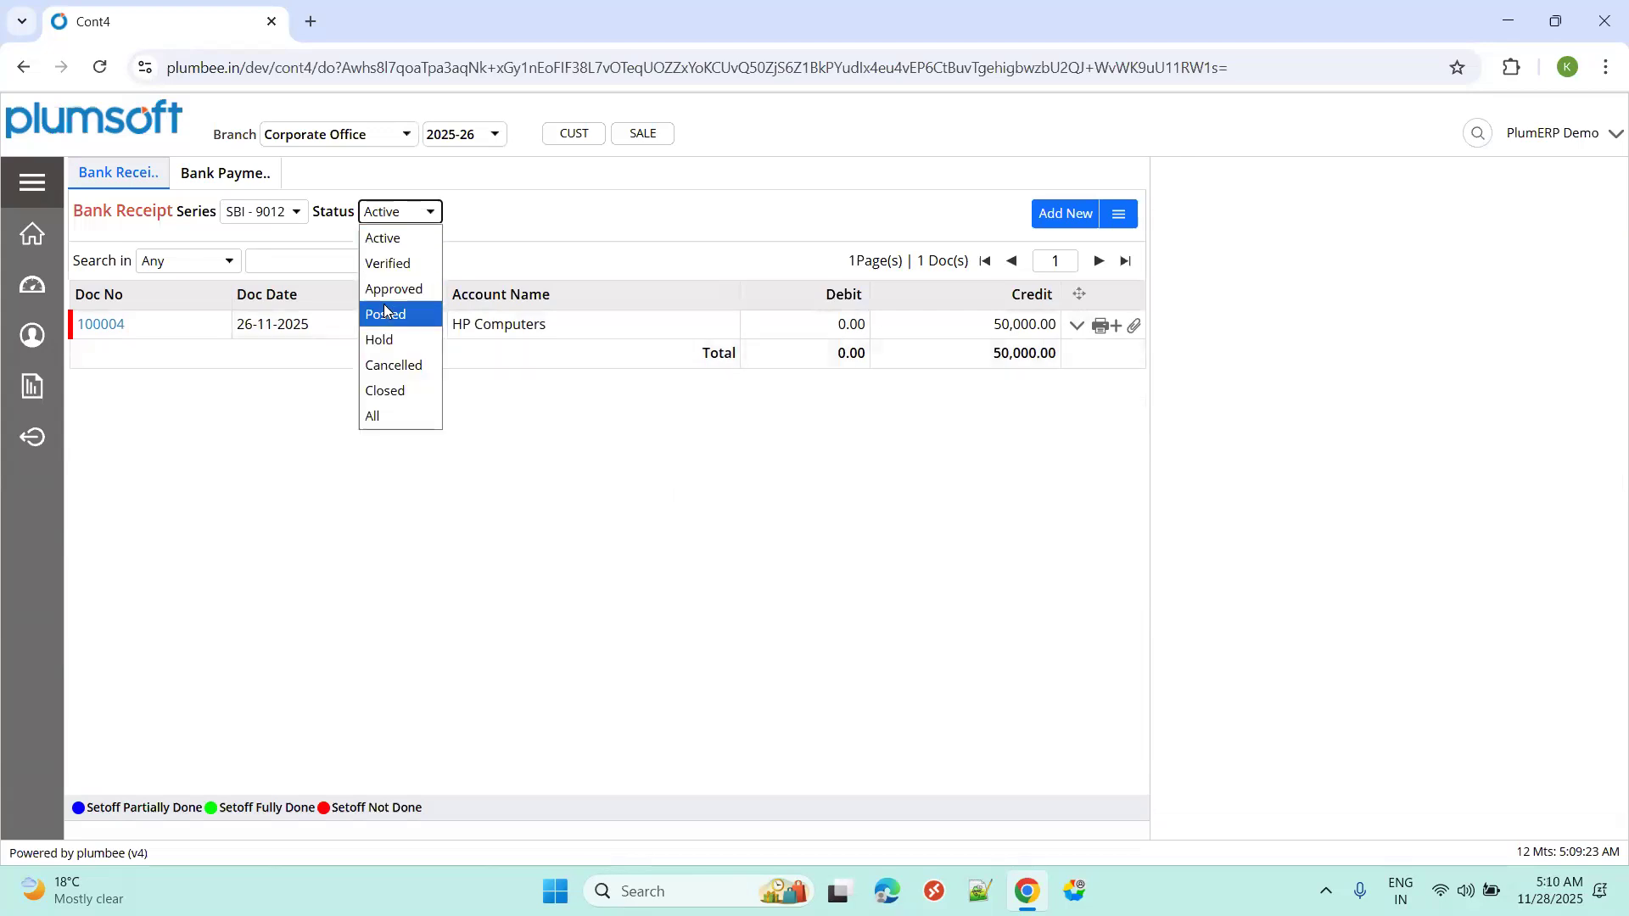
pyautogui.click(385, 313)
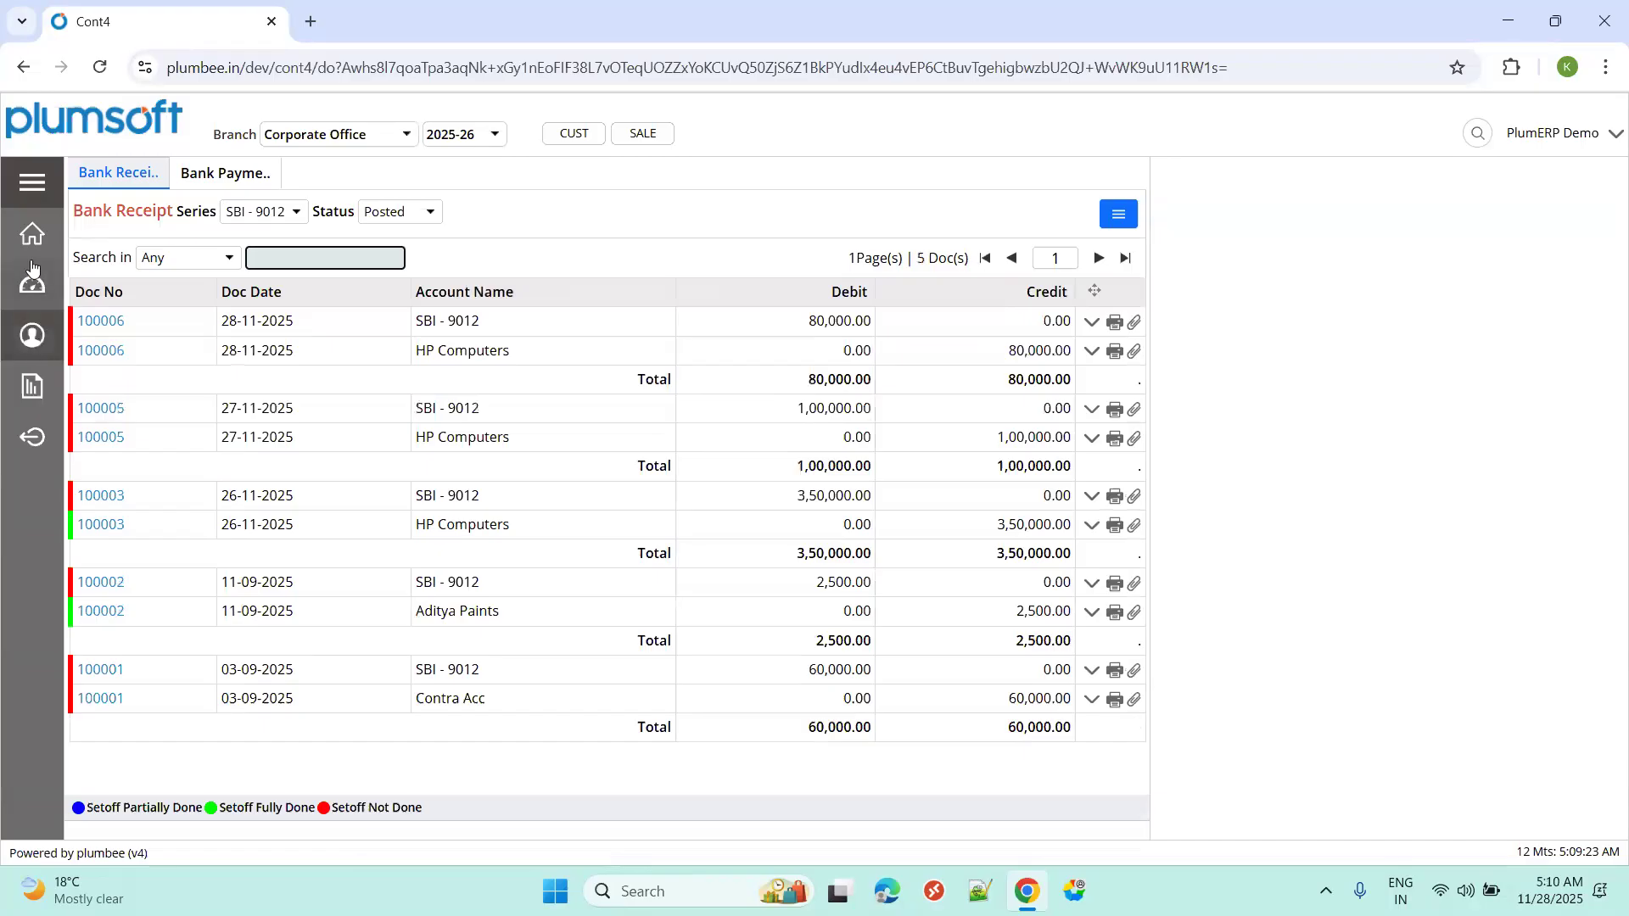
# Generate the Customer Ledger statement for HP Computers for 01-04-2025 to 31-03-2026.
pyautogui.click(32, 181)
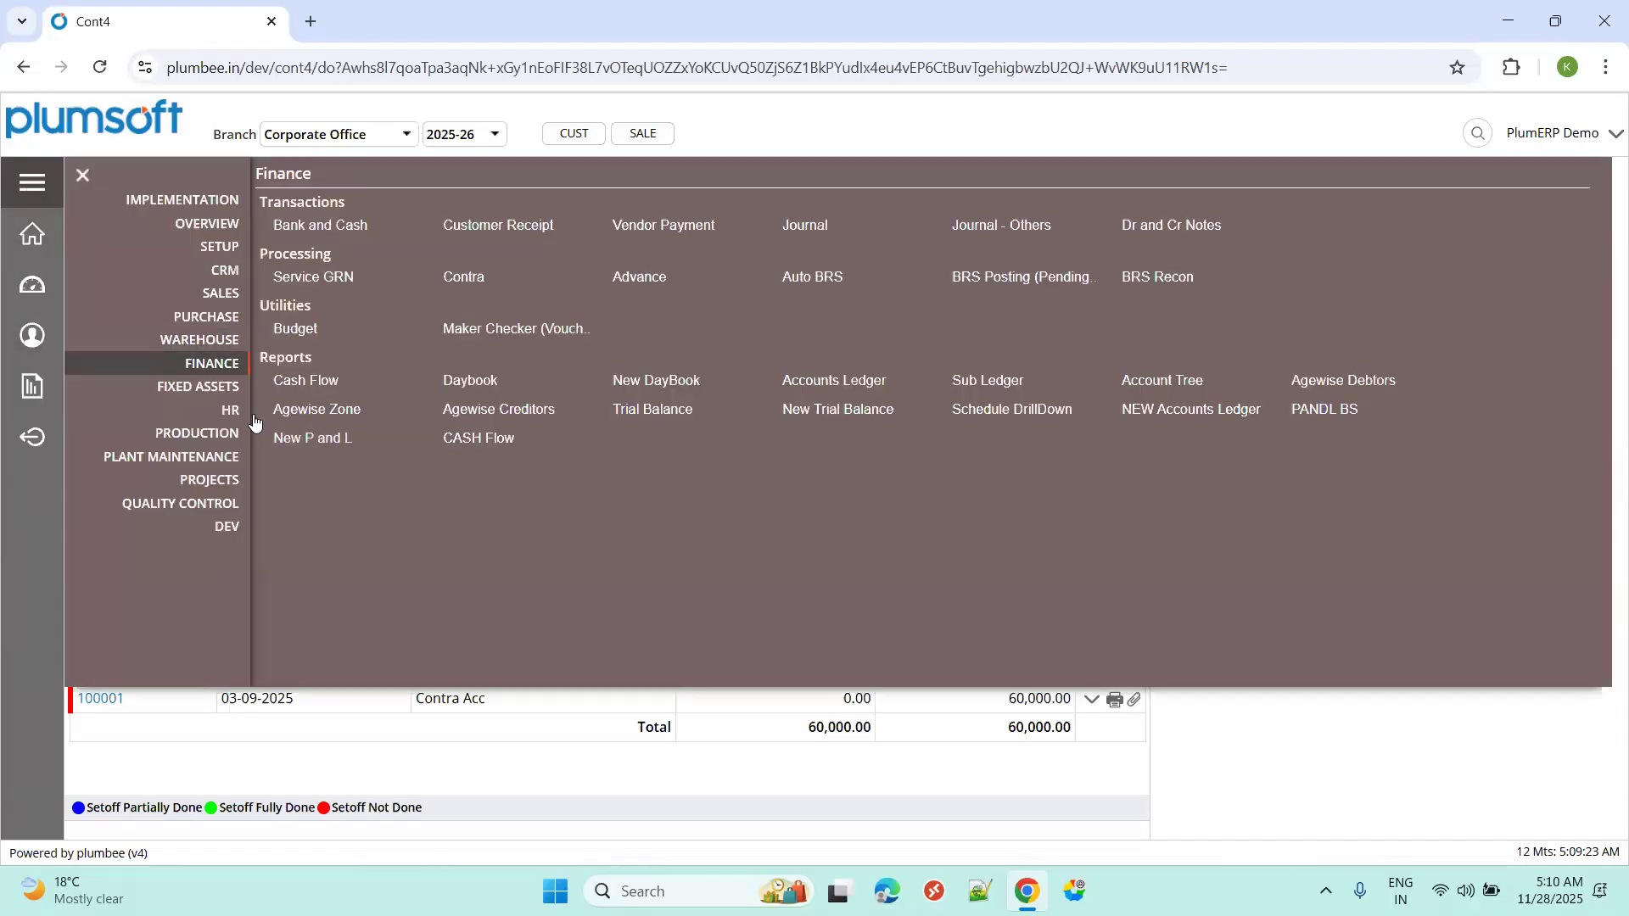
pyautogui.click(219, 293)
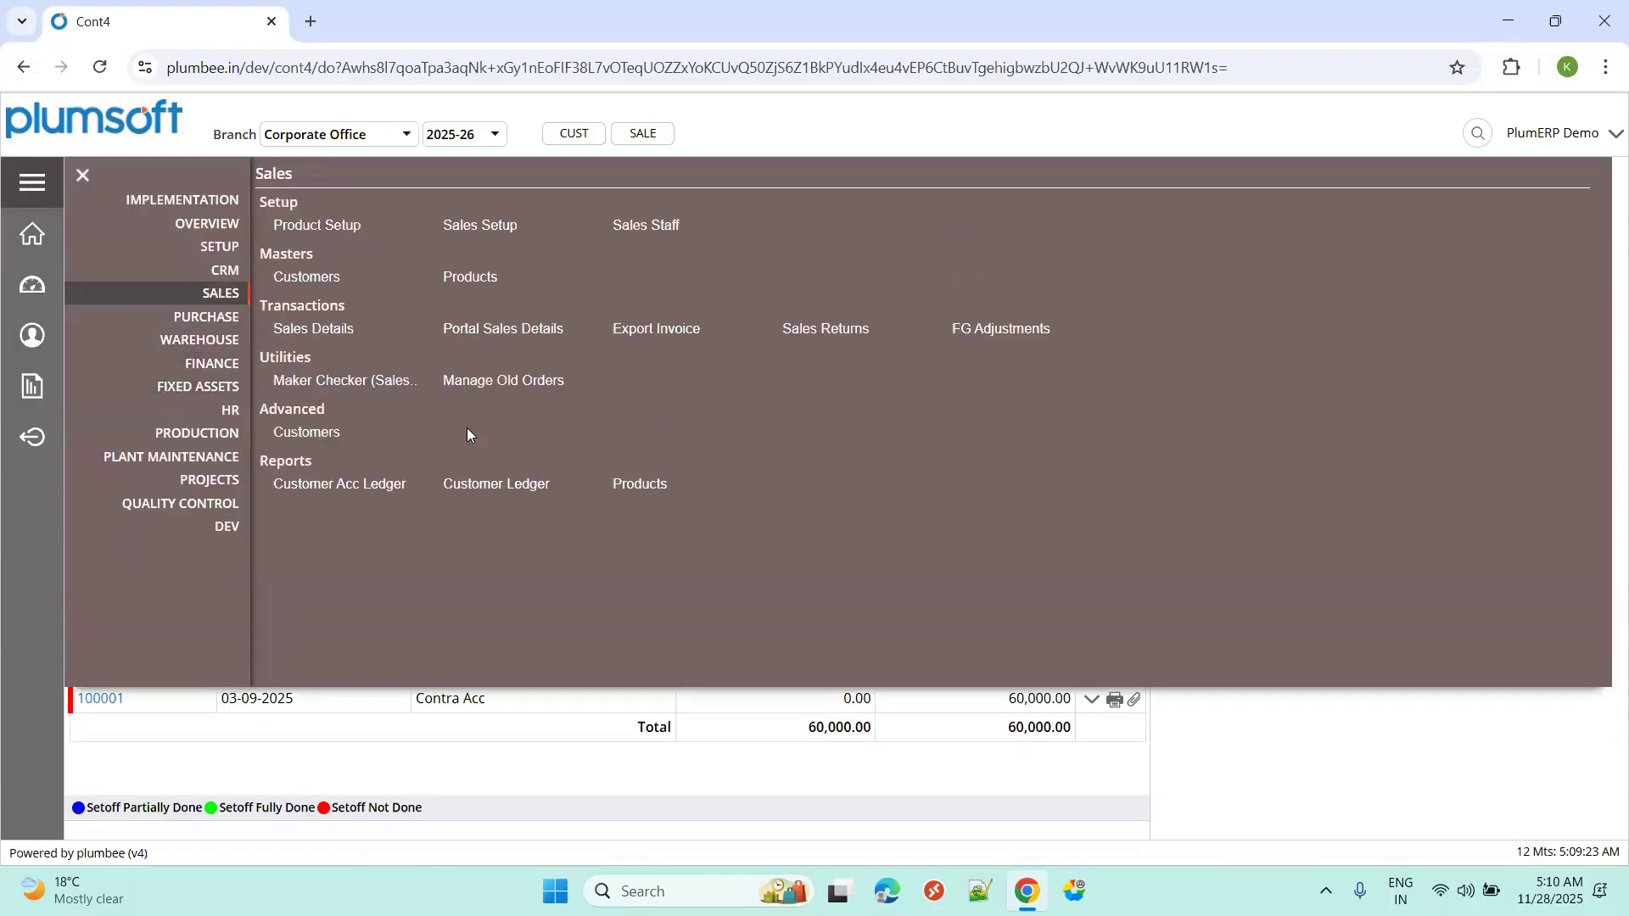
pyautogui.click(484, 488)
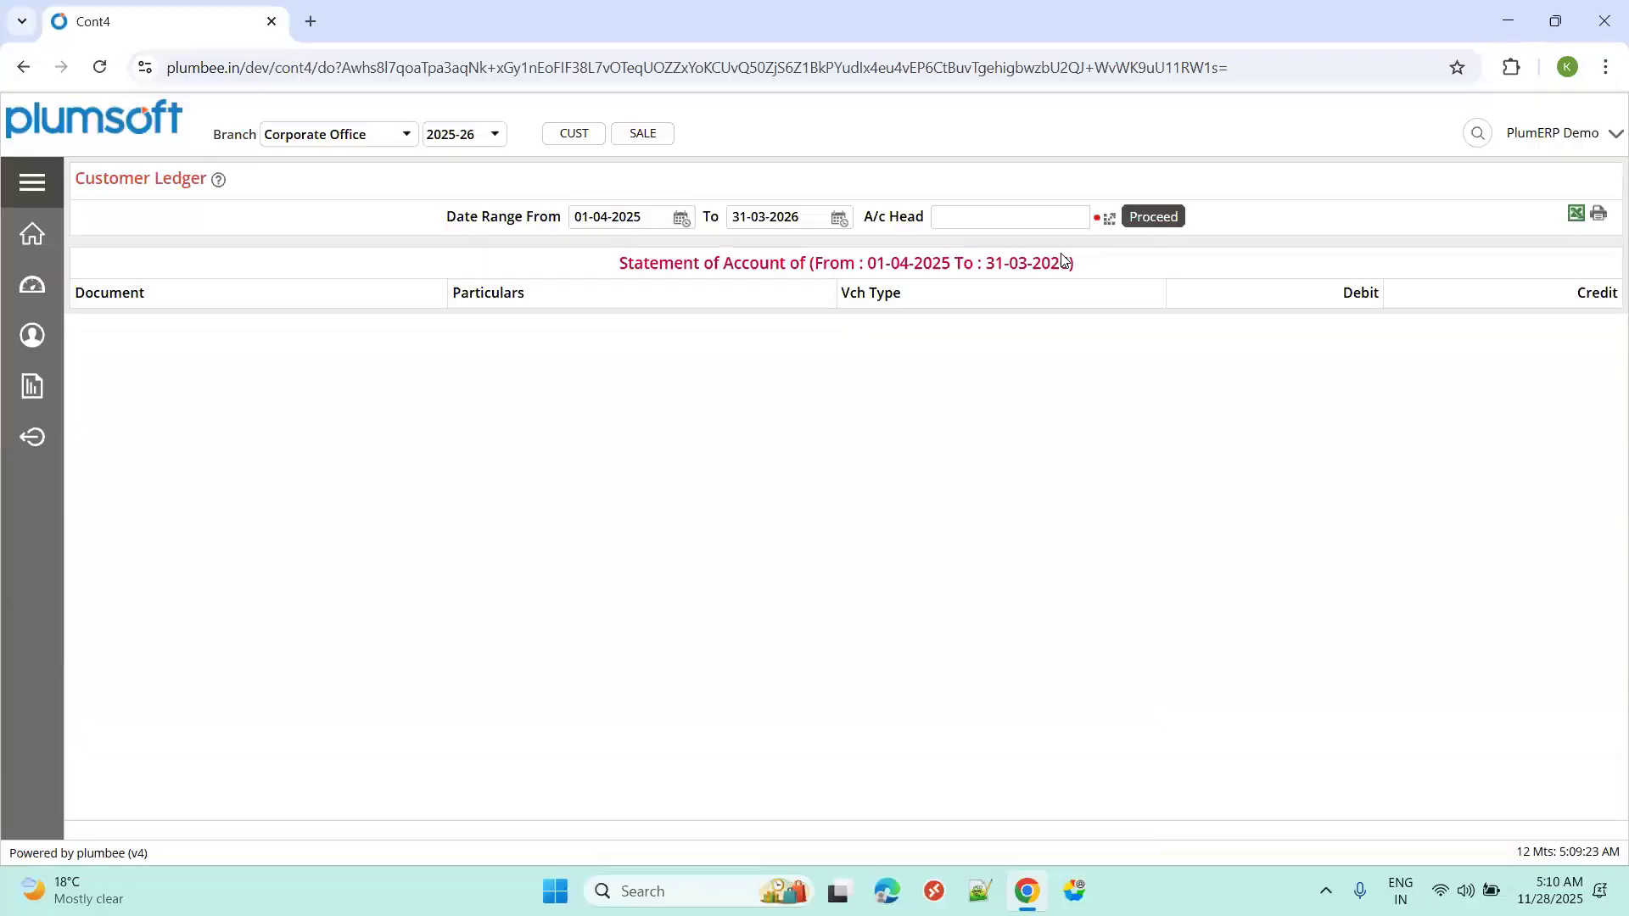
pyautogui.click(1109, 219)
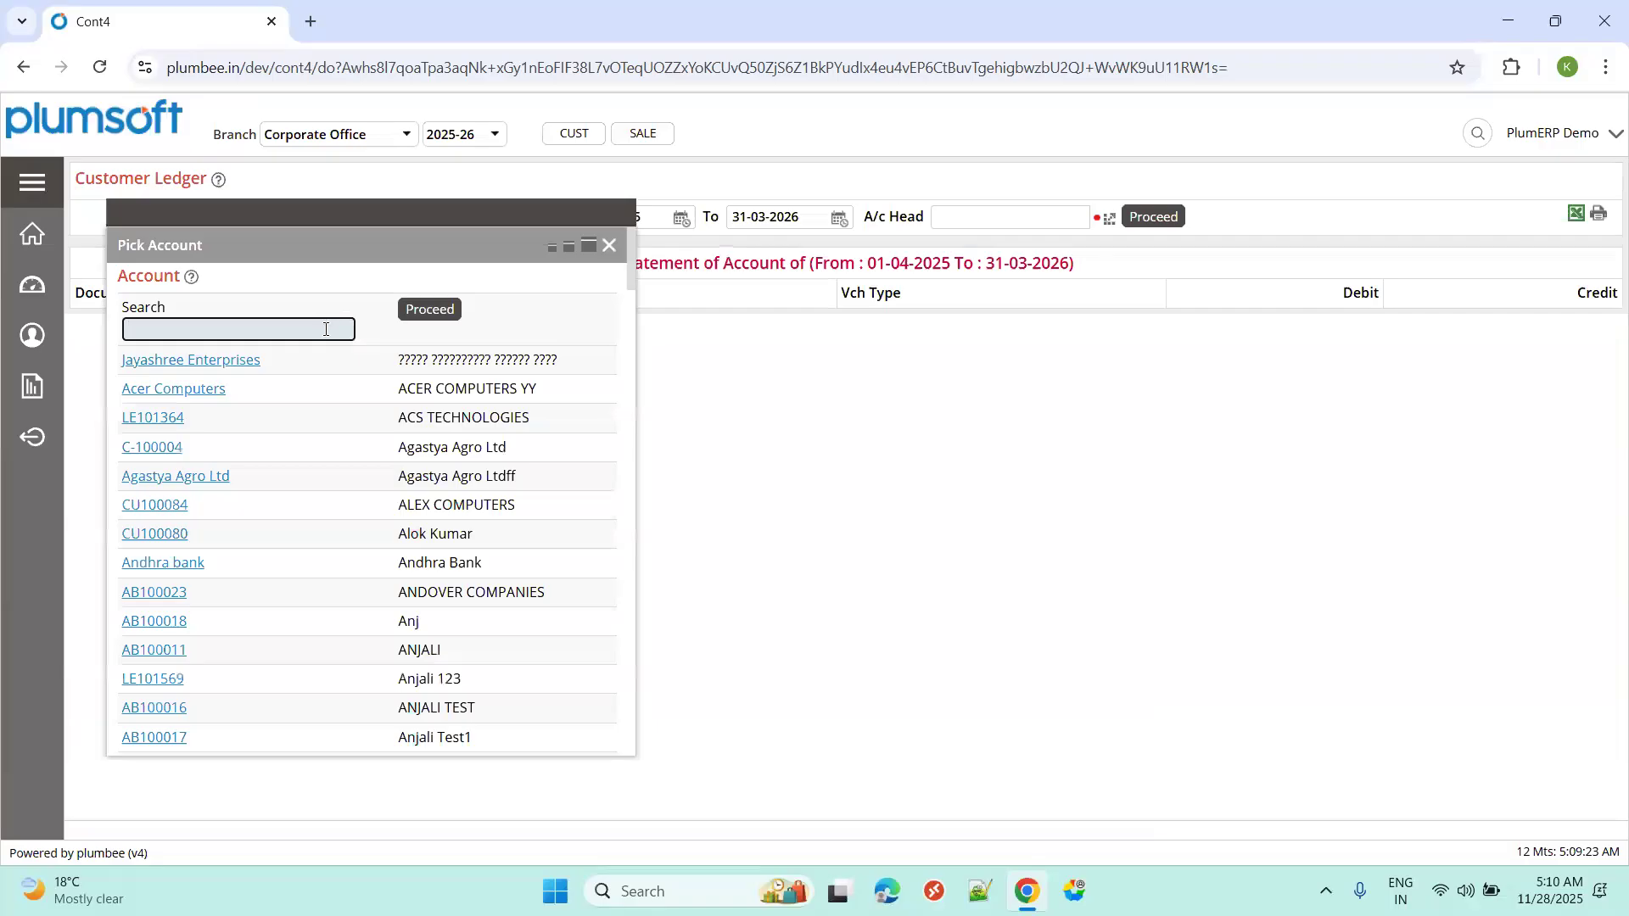
pyautogui.write('hpm')
pyautogui.press('BackSpace')
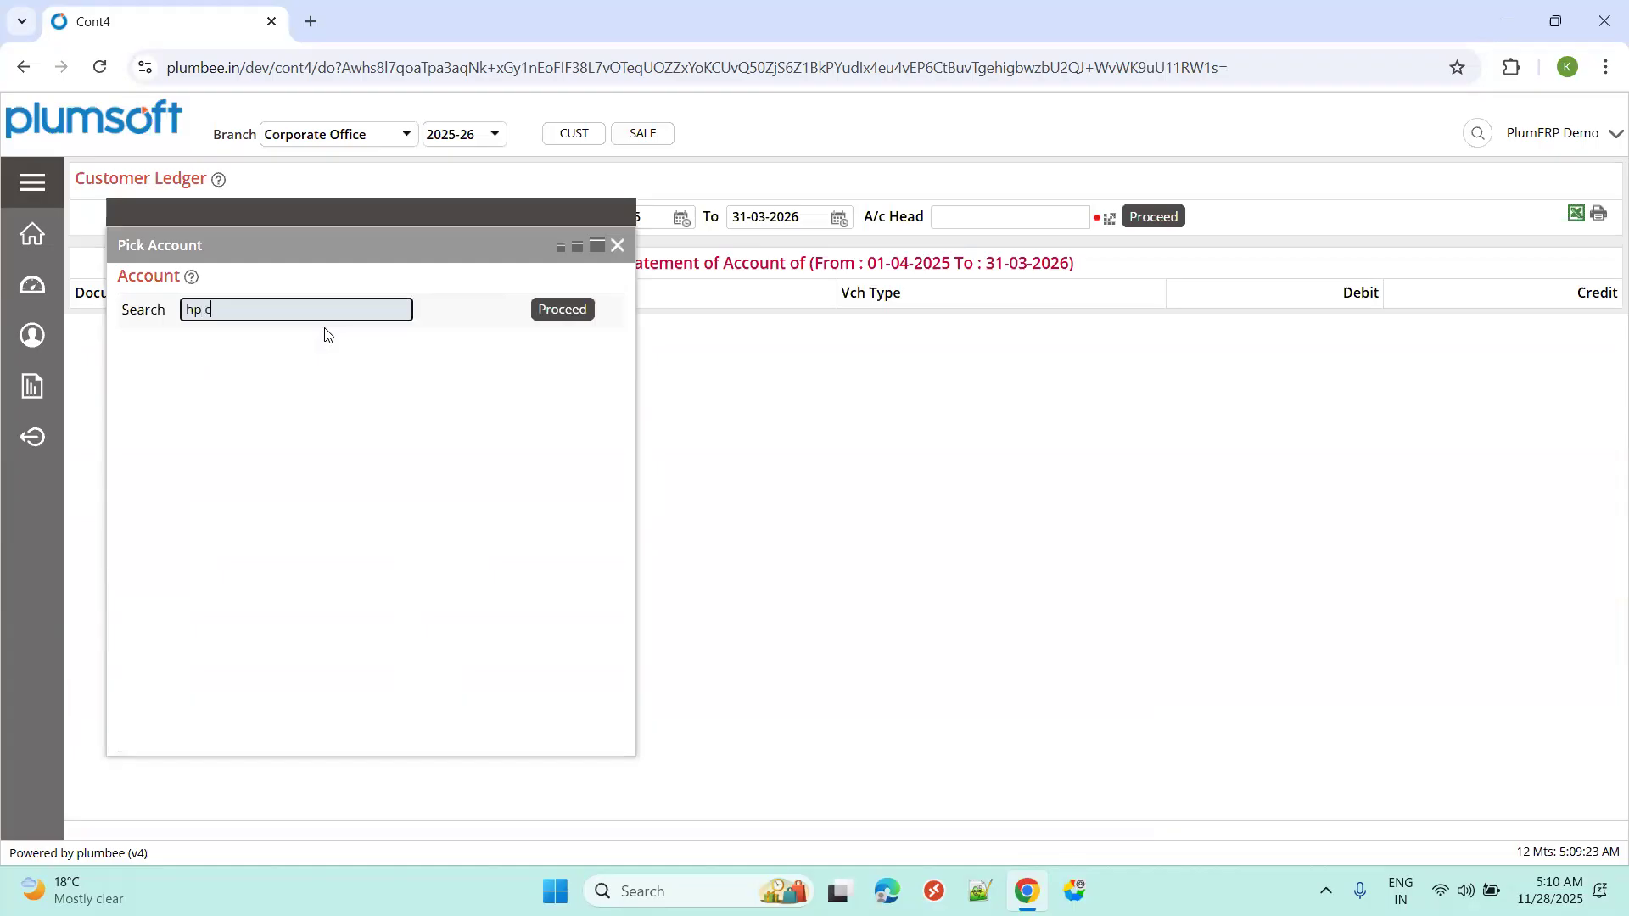
pyautogui.write('c')
pyautogui.click(222, 341)
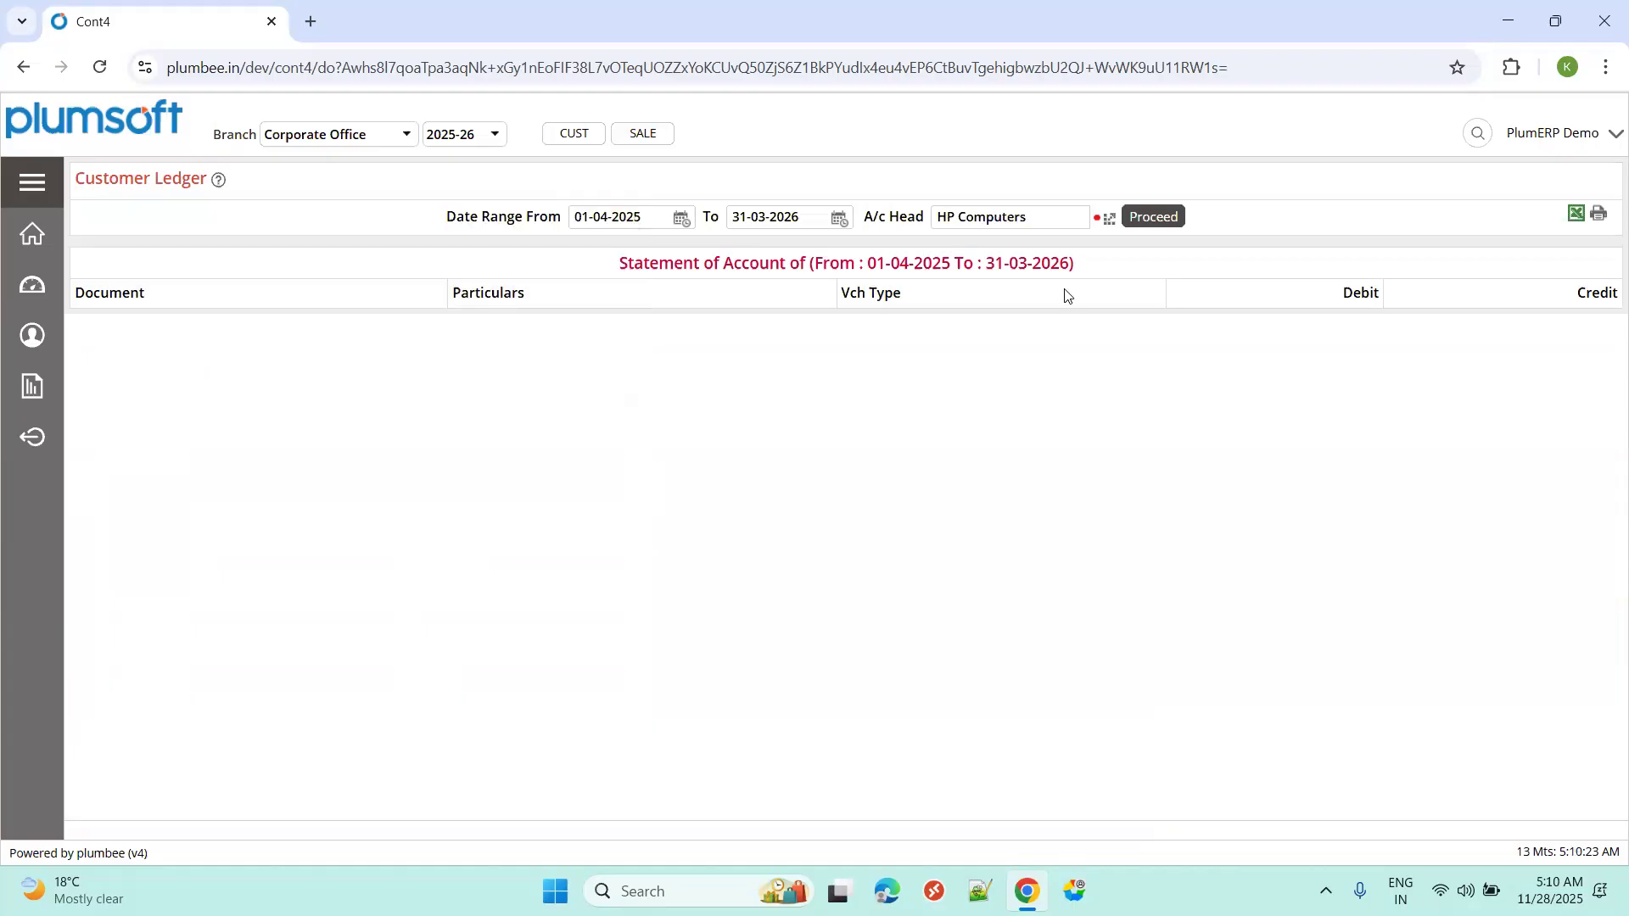
pyautogui.click(1150, 225)
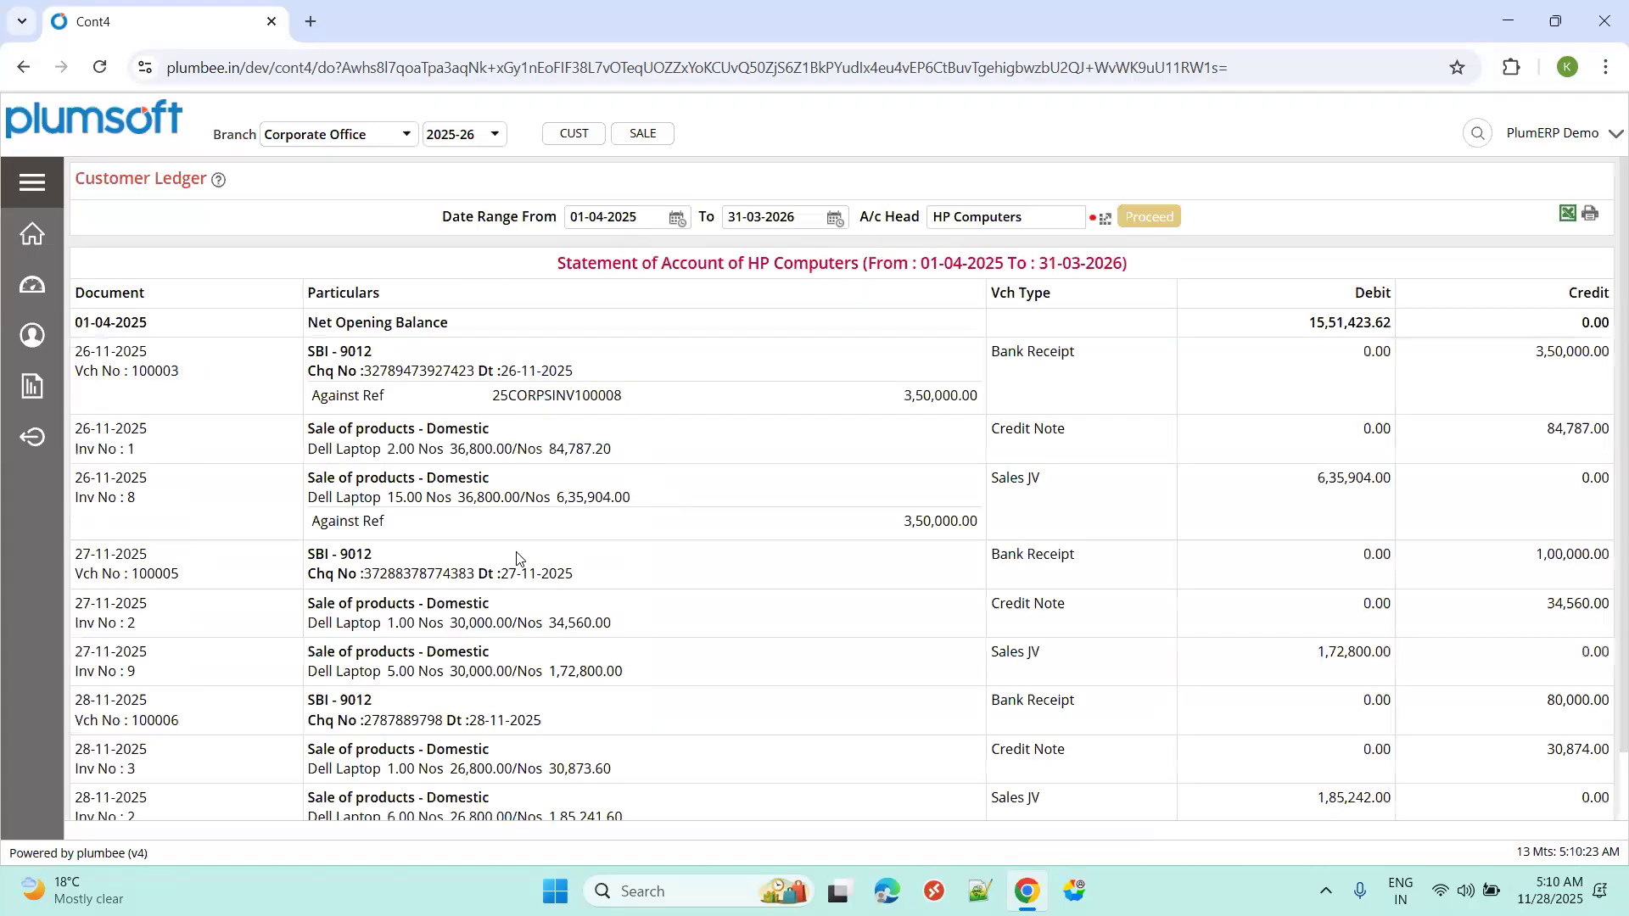
# Review the last Sales JV entry and the Dell Laptop quantity on credit note 3.
pyautogui.scroll(-2, 501, 565)
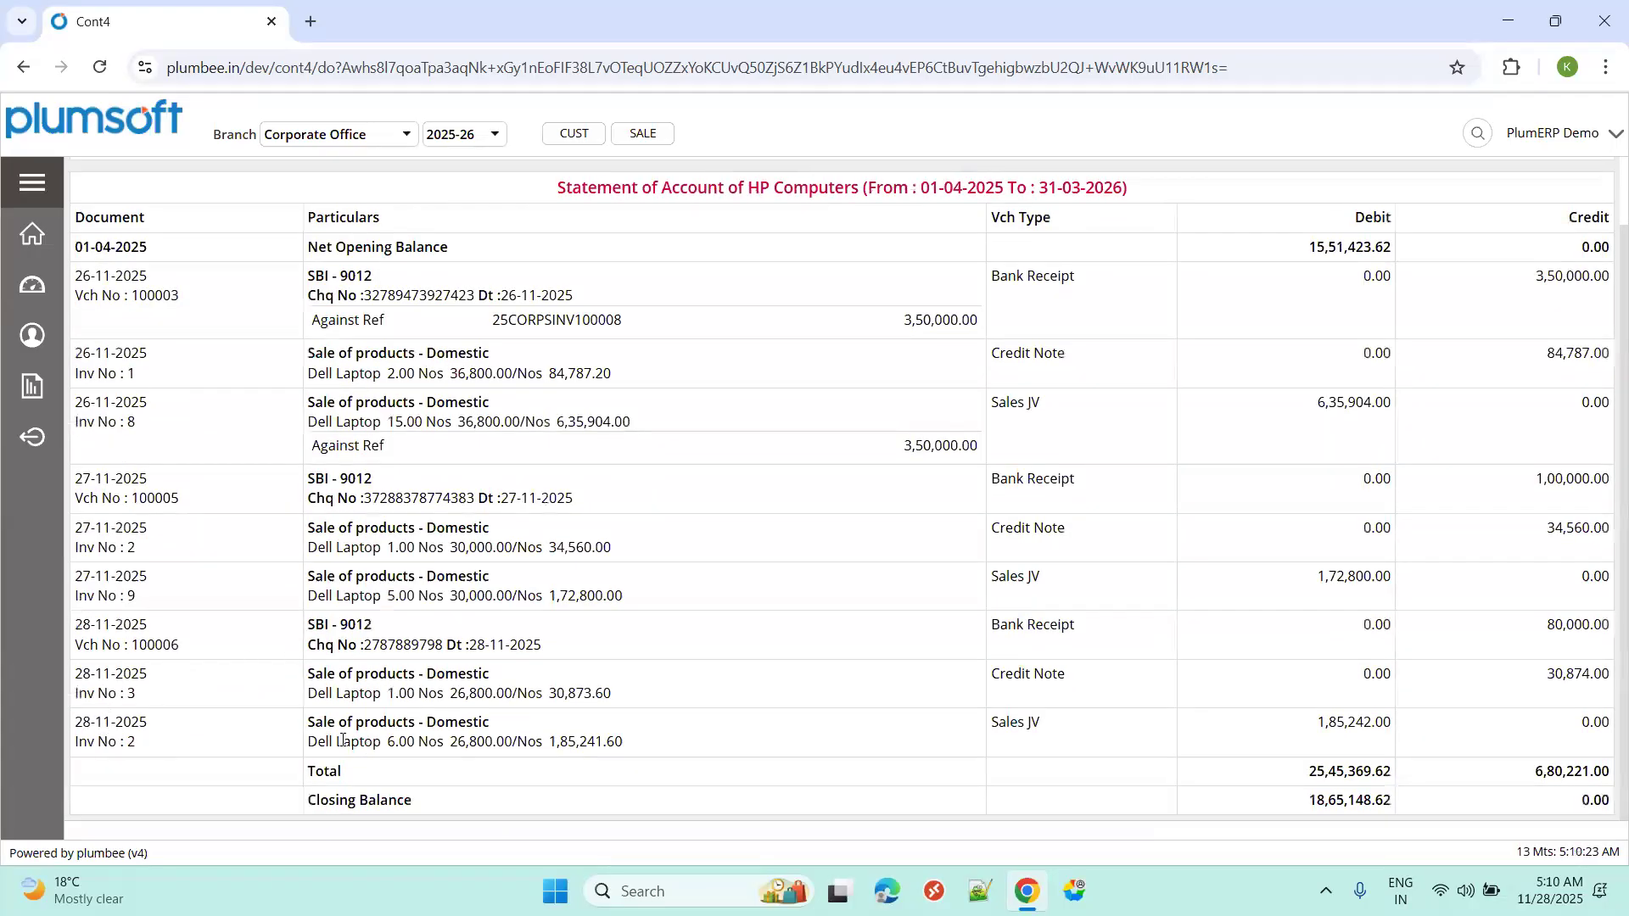
pyautogui.moveTo(336, 727); pyautogui.dragTo(365, 727)
pyautogui.moveTo(1385, 727); pyautogui.dragTo(1336, 728)
pyautogui.click(1033, 677)
pyautogui.moveTo(308, 696); pyautogui.dragTo(429, 699)
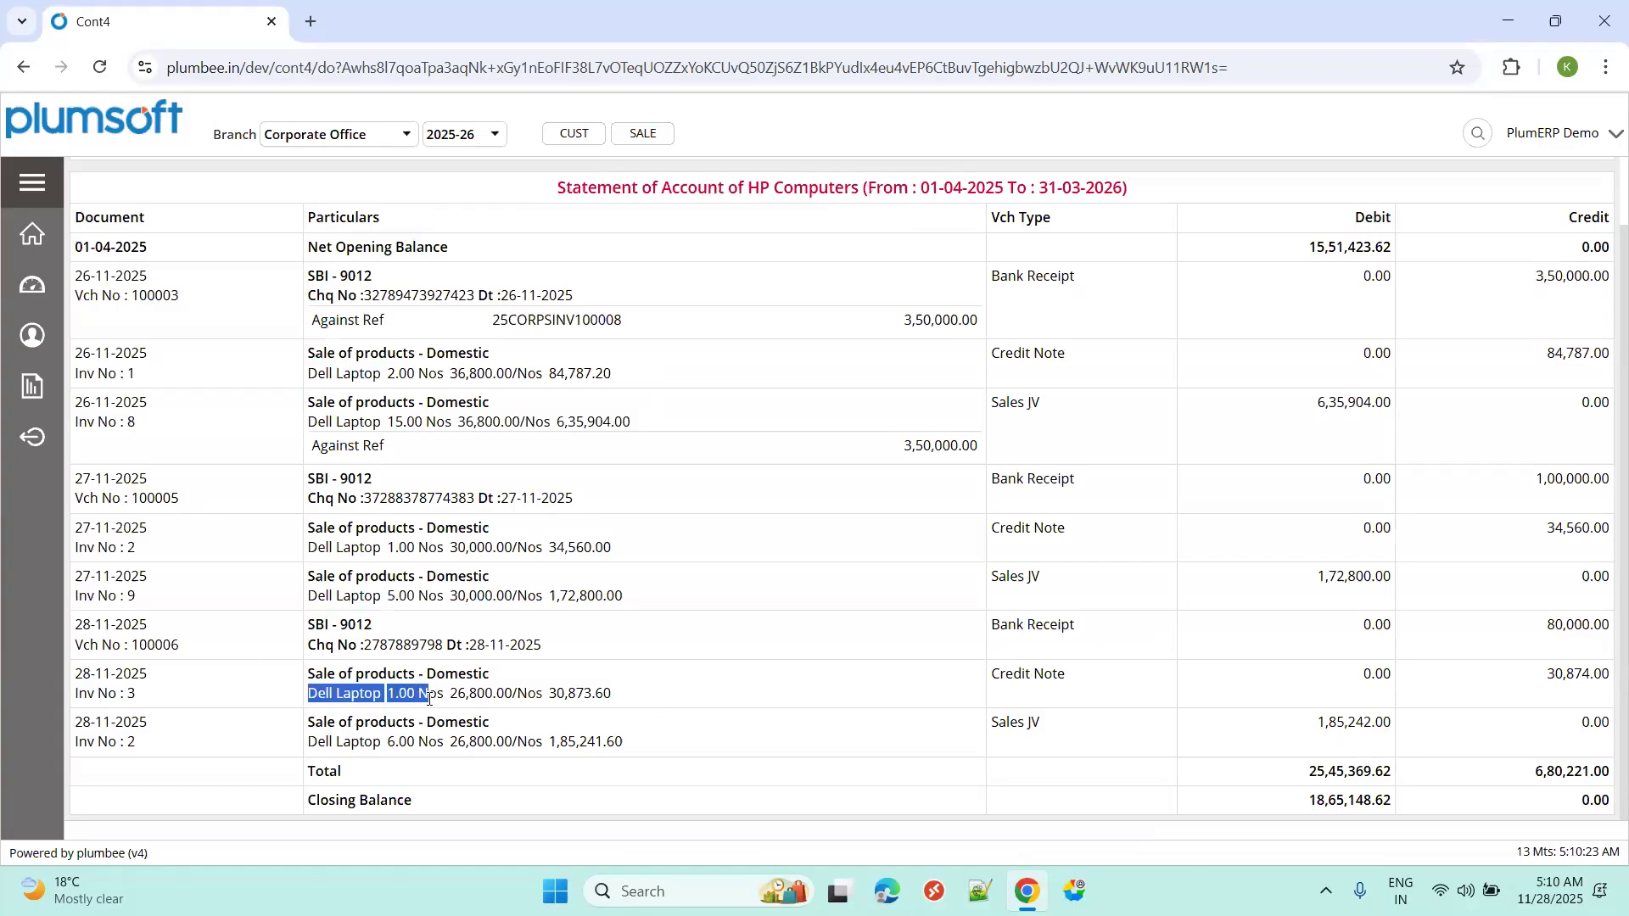
pyautogui.doubleClick(538, 697)
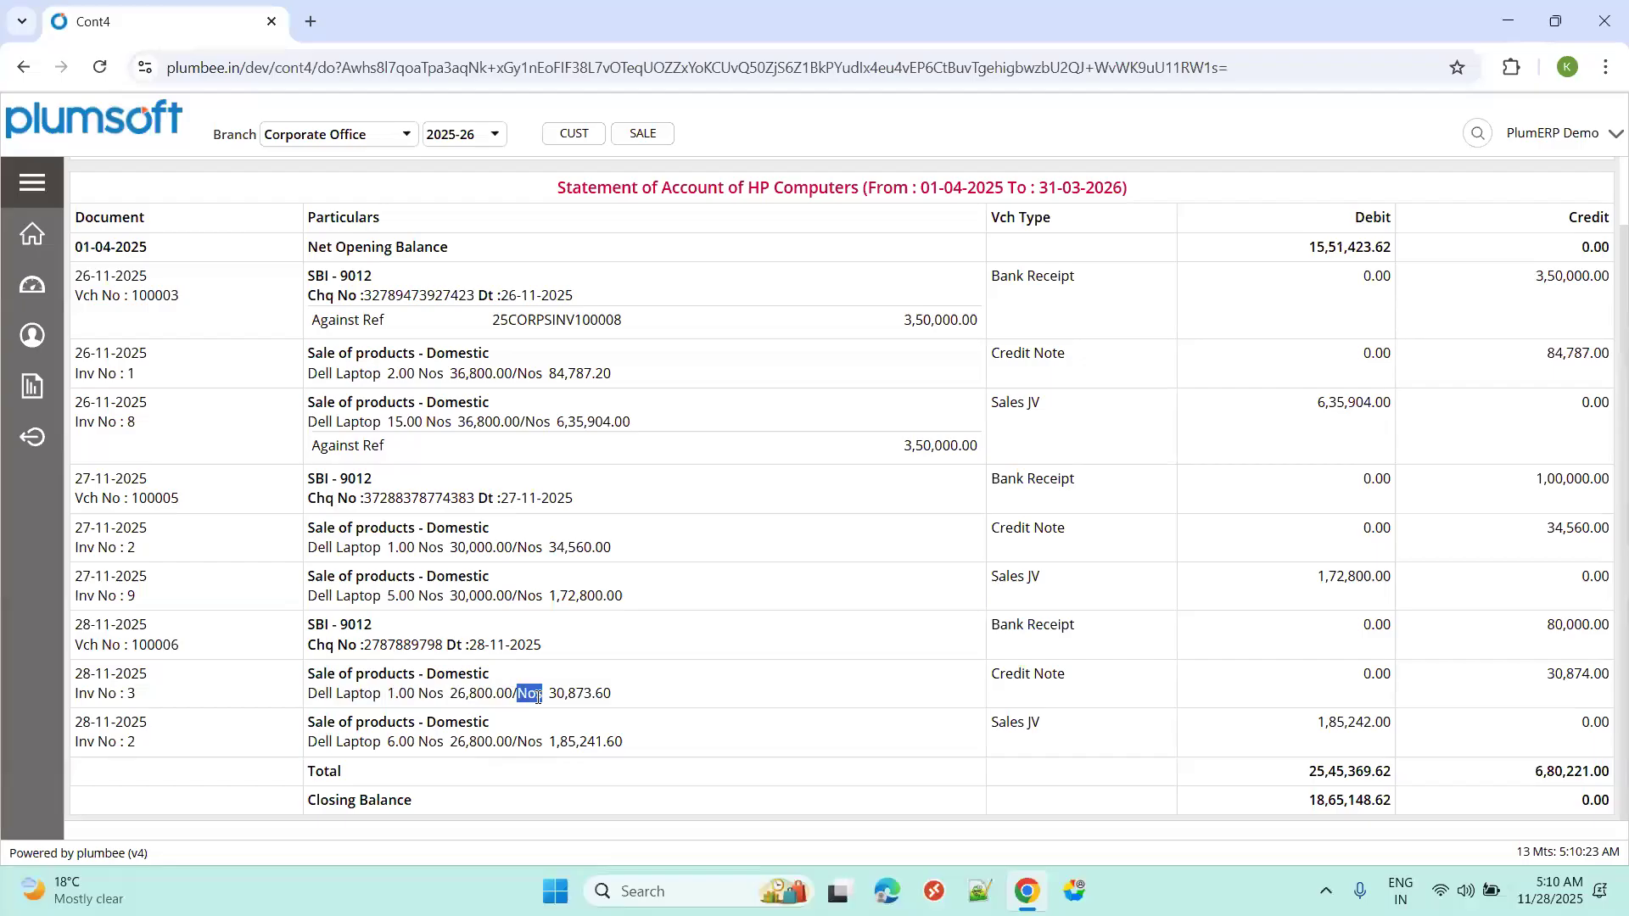
# Inspect receipt 100006's cheque details and its 80,000.00 Bank Receipt credit in the statement.
pyautogui.tripleClick(340, 649)
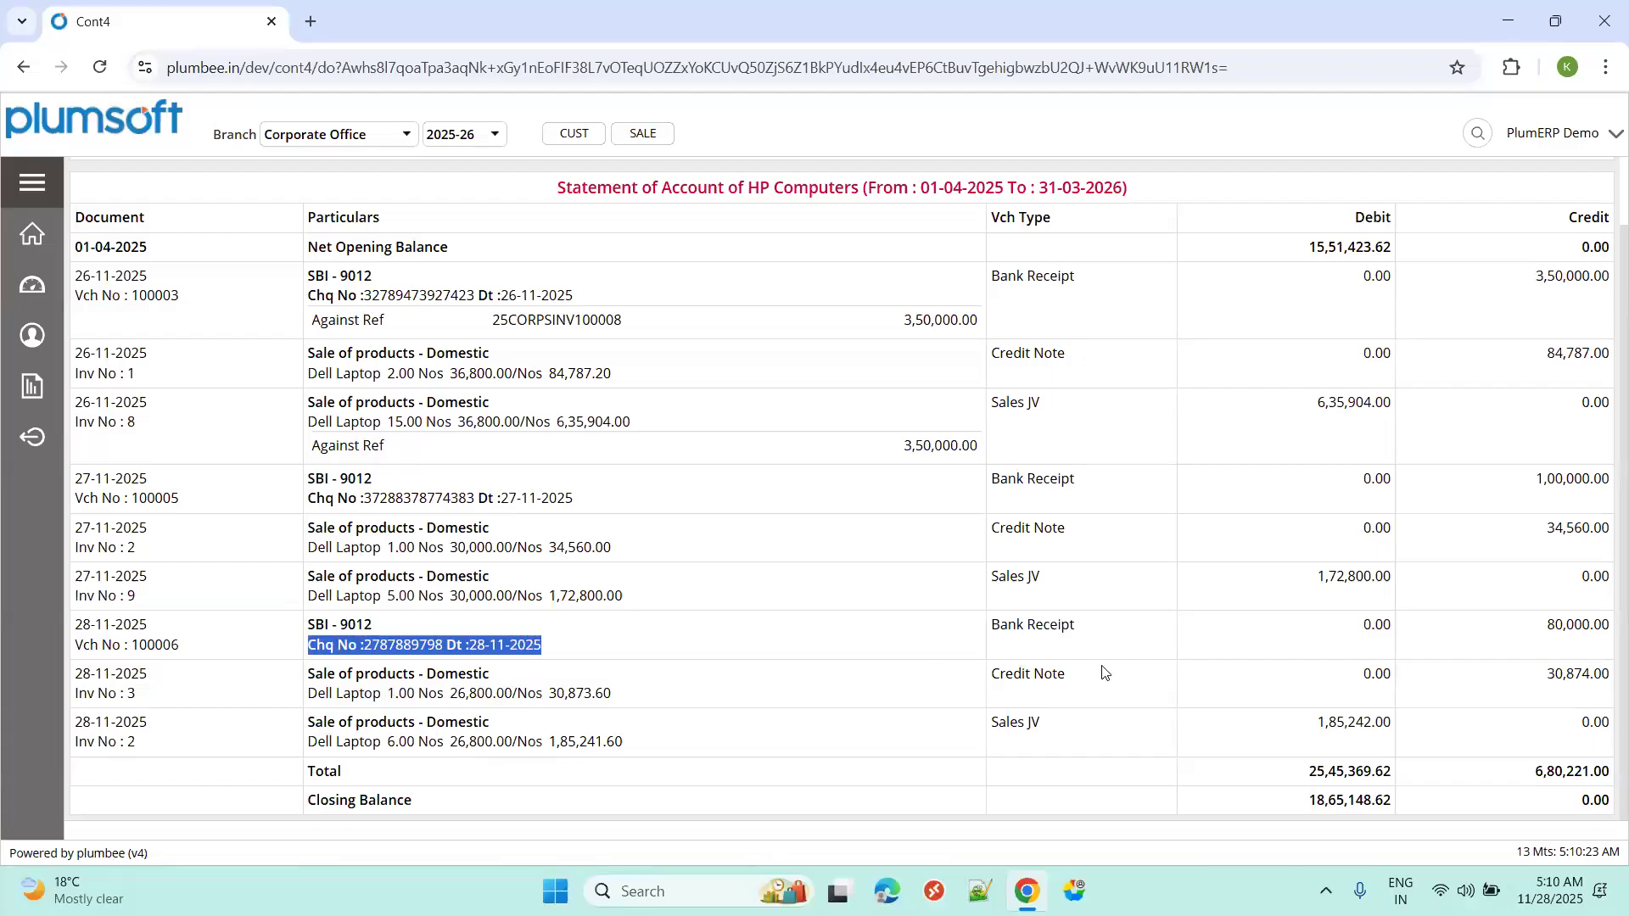
pyautogui.doubleClick(1558, 627)
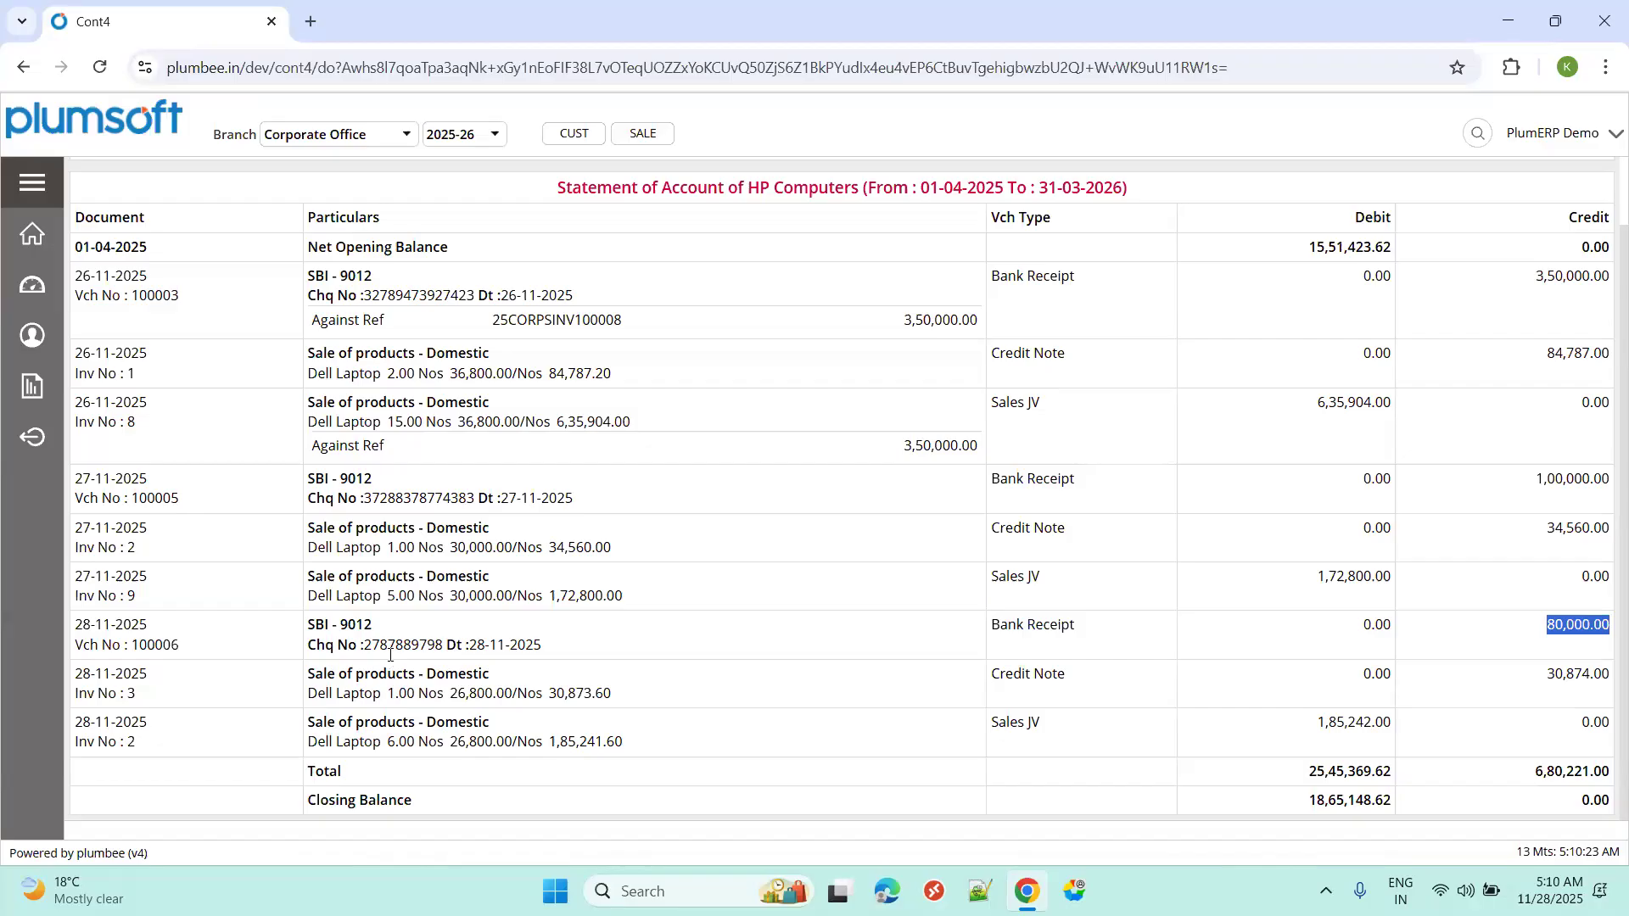
pyautogui.tripleClick(361, 649)
pyautogui.tripleClick(404, 647)
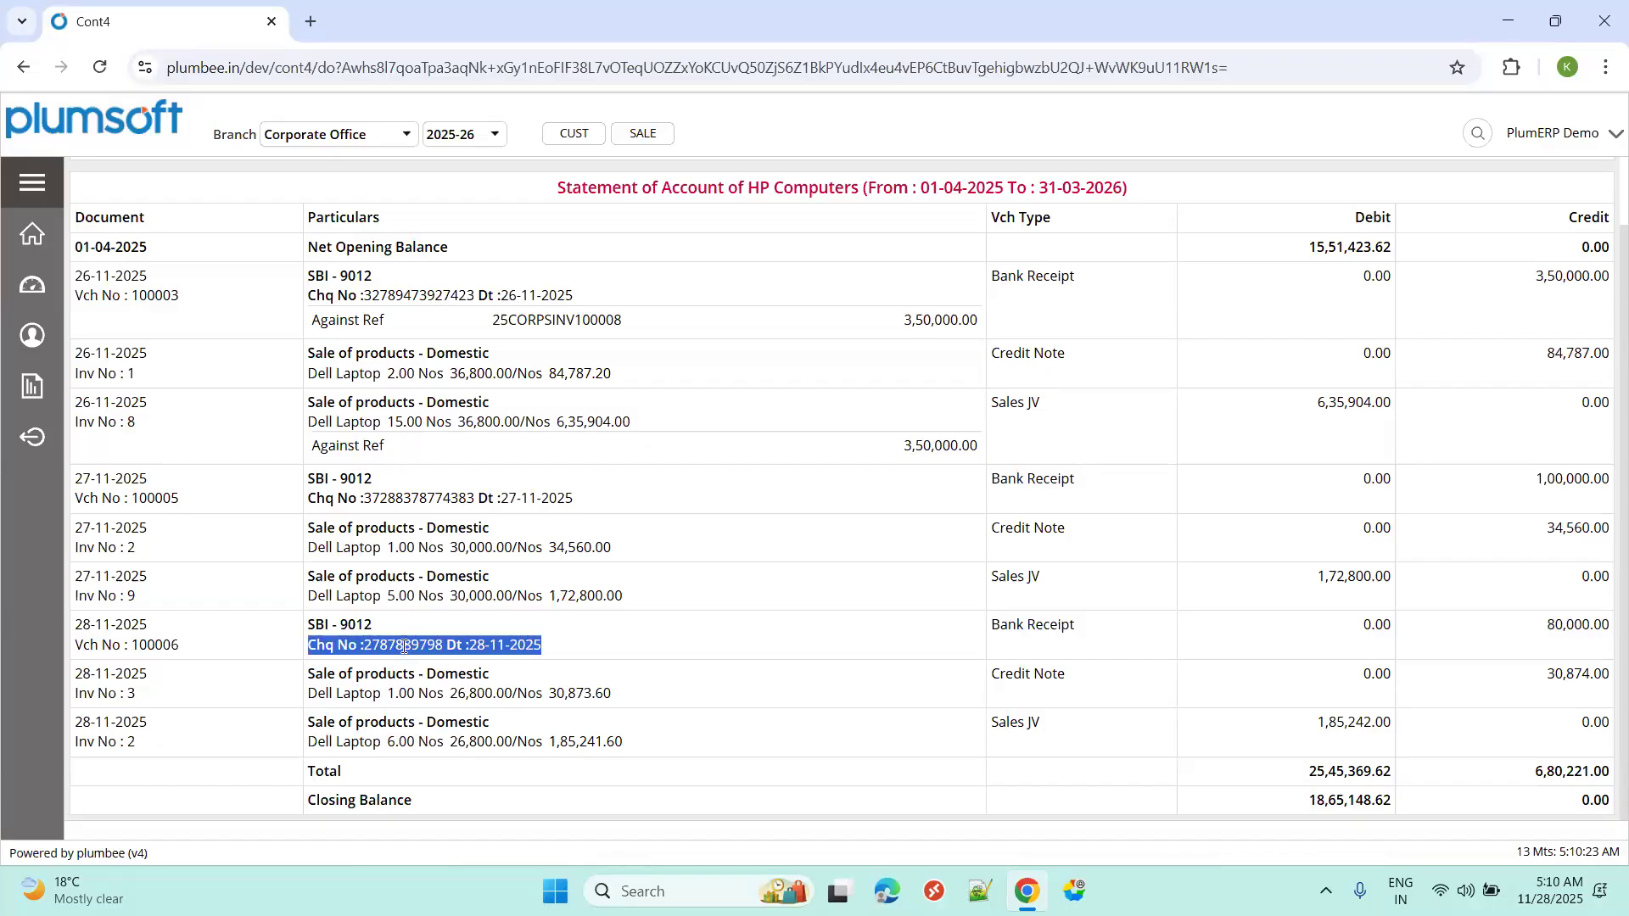
pyautogui.doubleClick(428, 651)
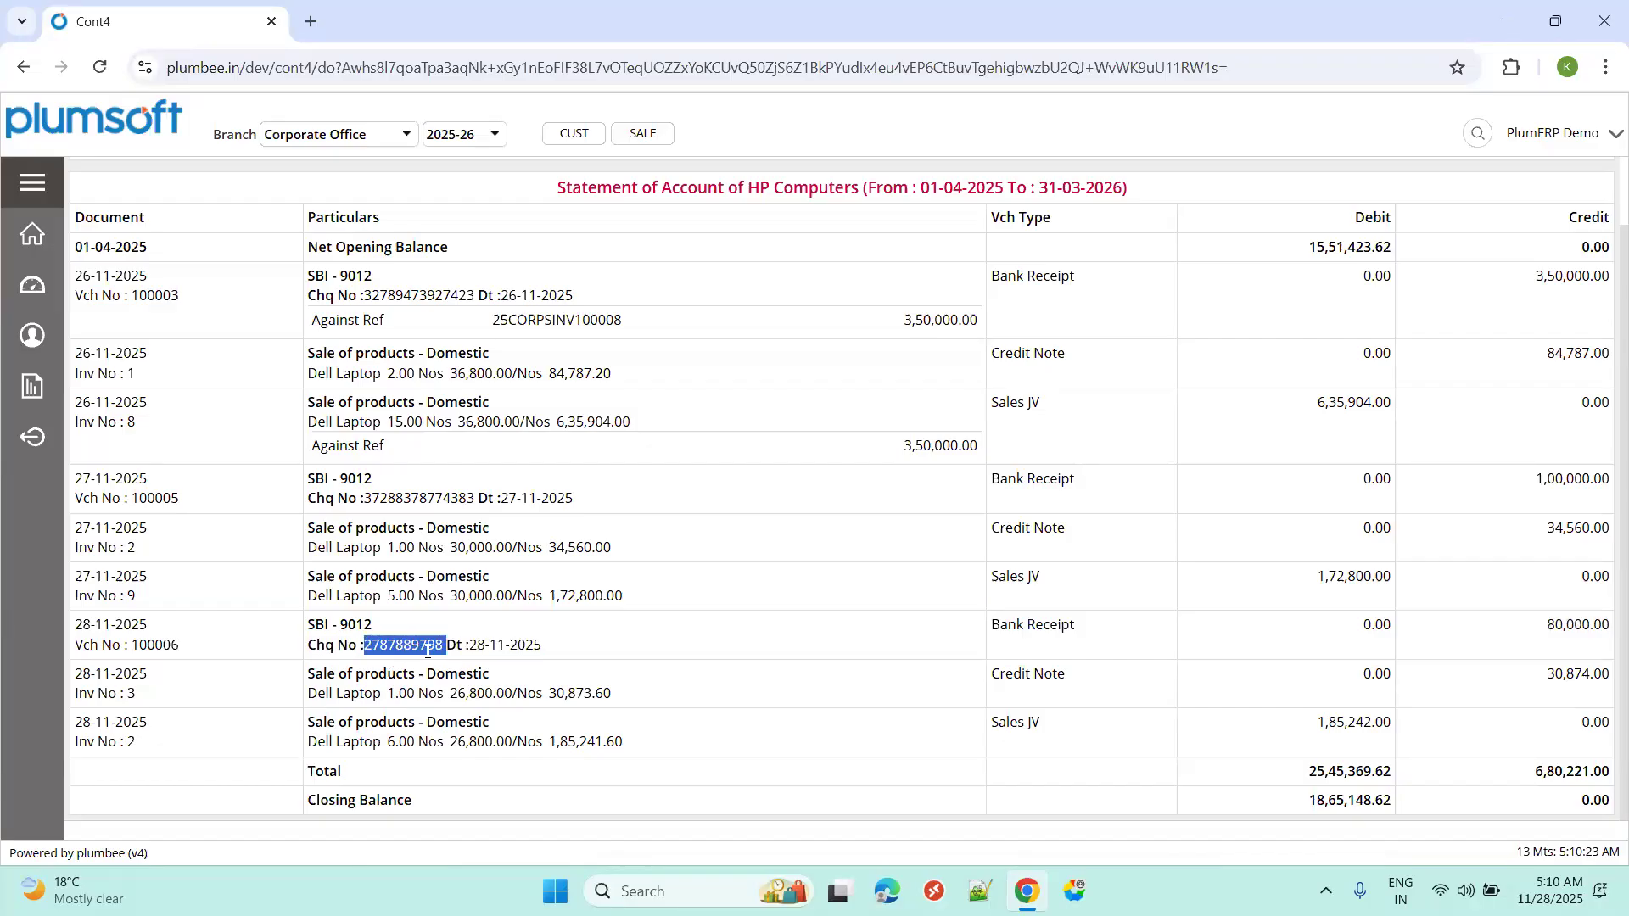
pyautogui.tripleClick(1042, 628)
pyautogui.moveTo(307, 635); pyautogui.dragTo(636, 742)
pyautogui.click(551, 557)
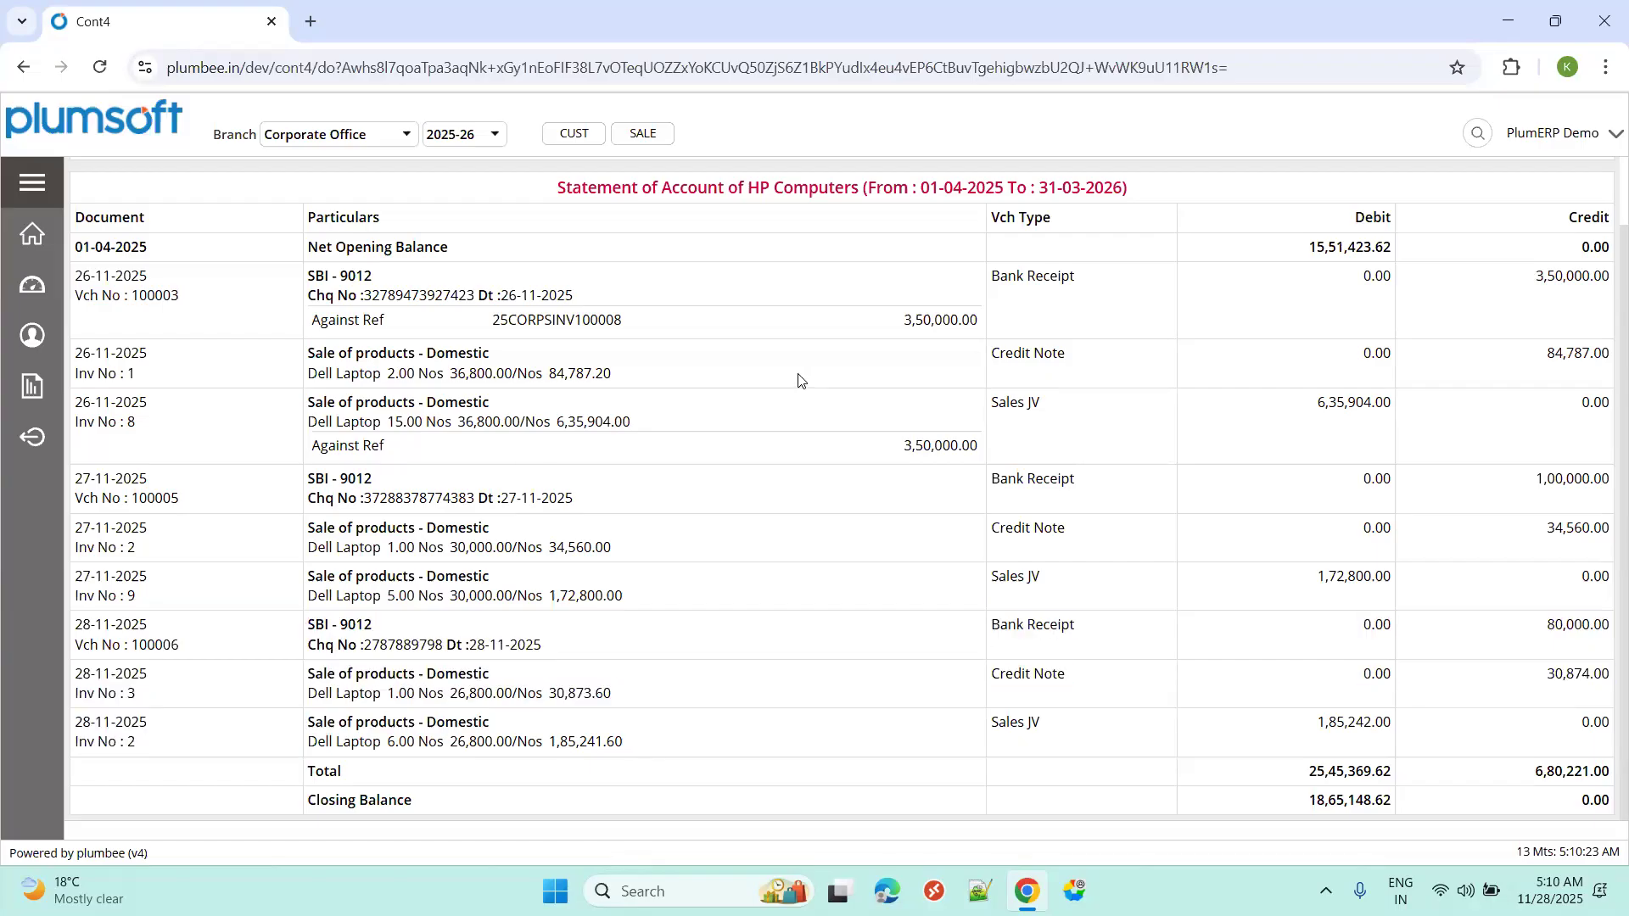
pyautogui.scroll(1, 801, 381)
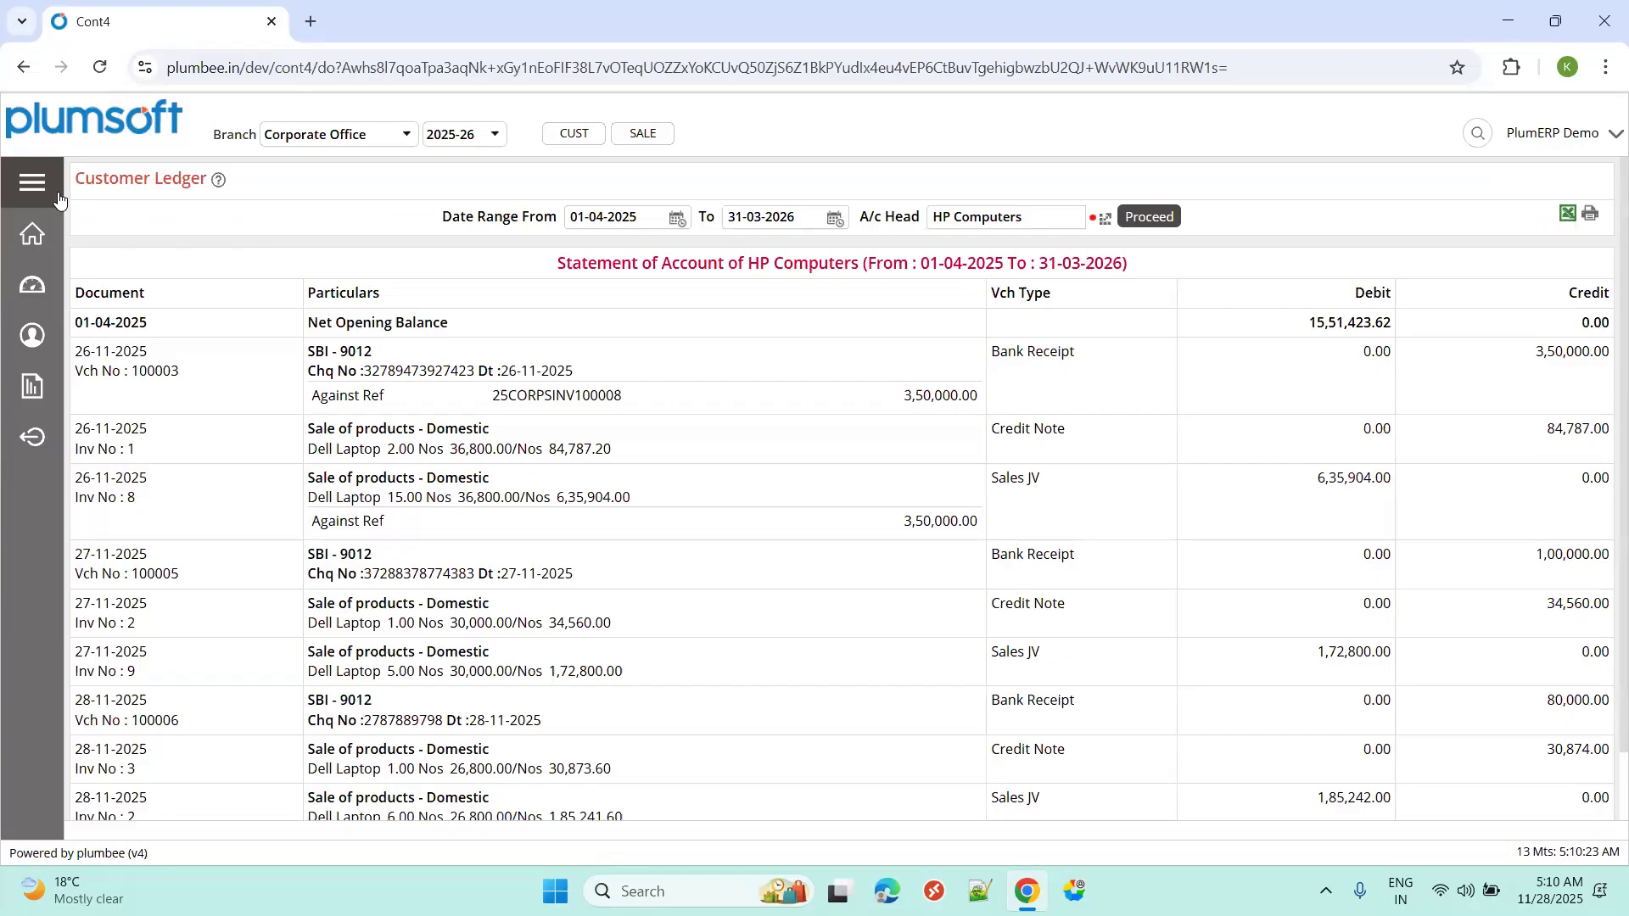
pyautogui.click(33, 188)
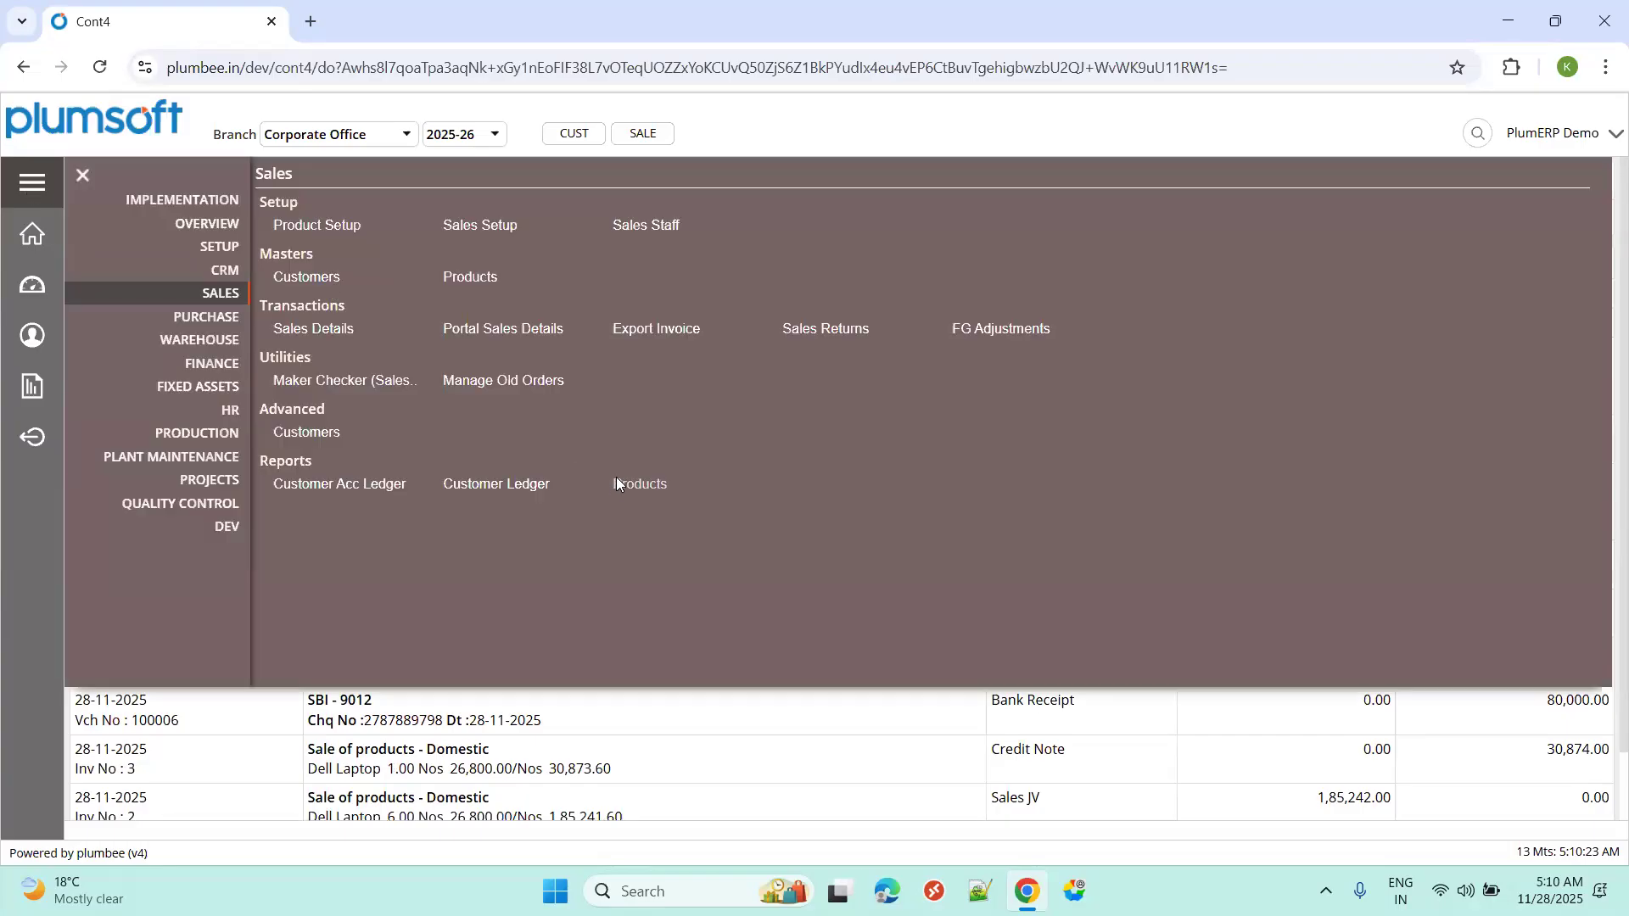
# Search the Products inventory report for 'del lap' to find Dell Laptop's 1394.000 closing balance.
pyautogui.click(617, 480)
pyautogui.click(433, 221)
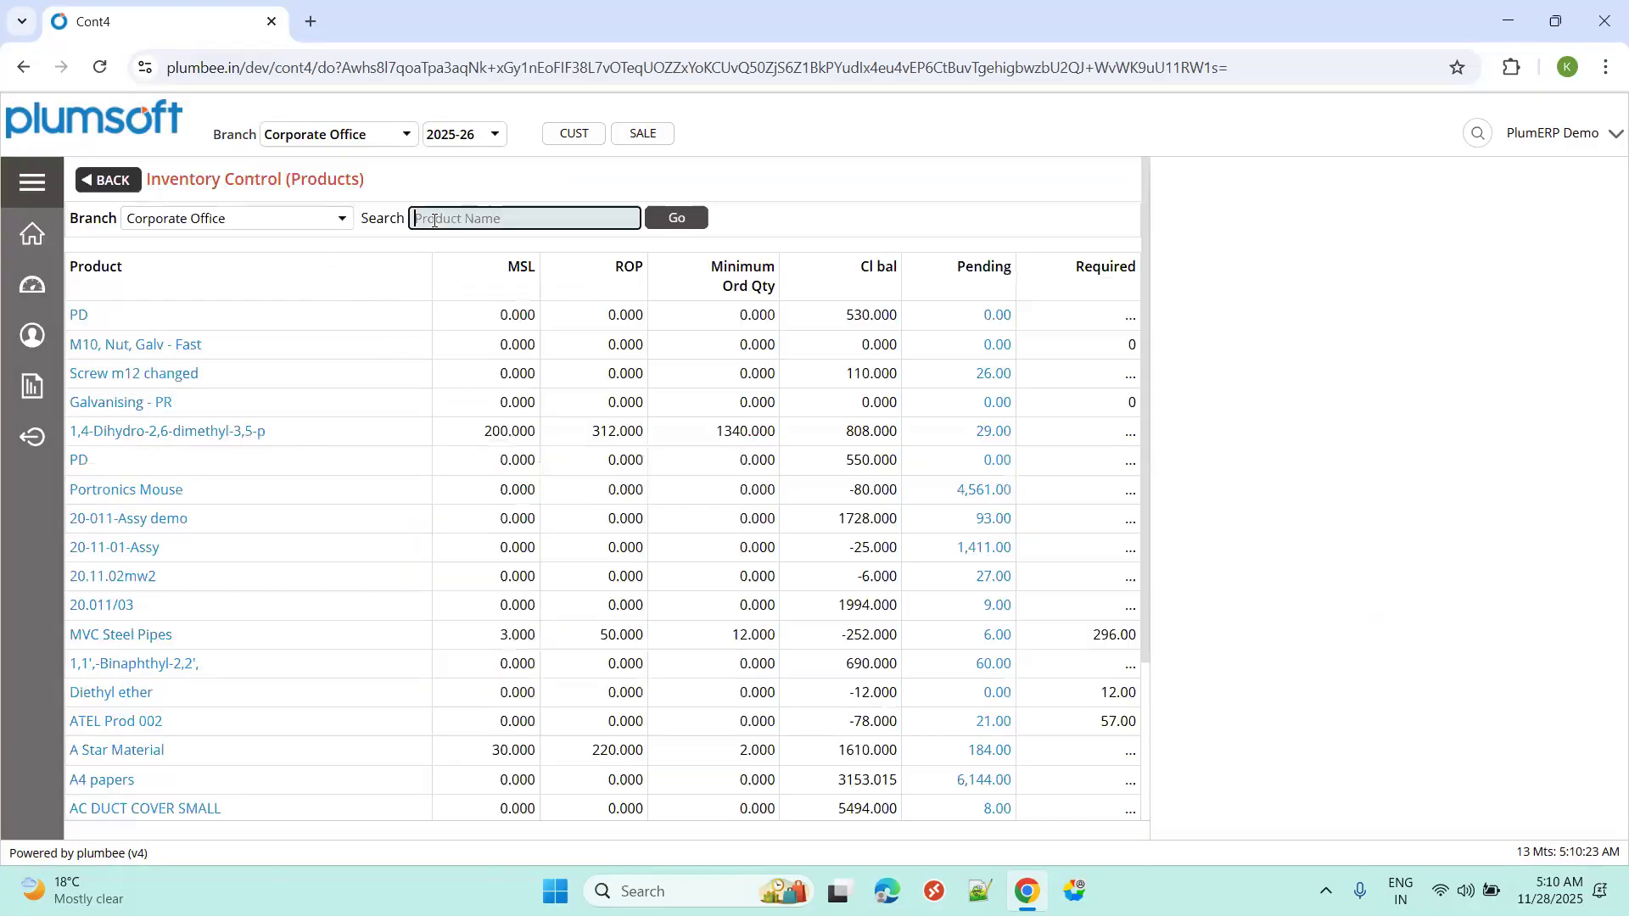
pyautogui.write('h')
pyautogui.press('BackSpace')
pyautogui.write('del lap')
pyautogui.press('Tab')
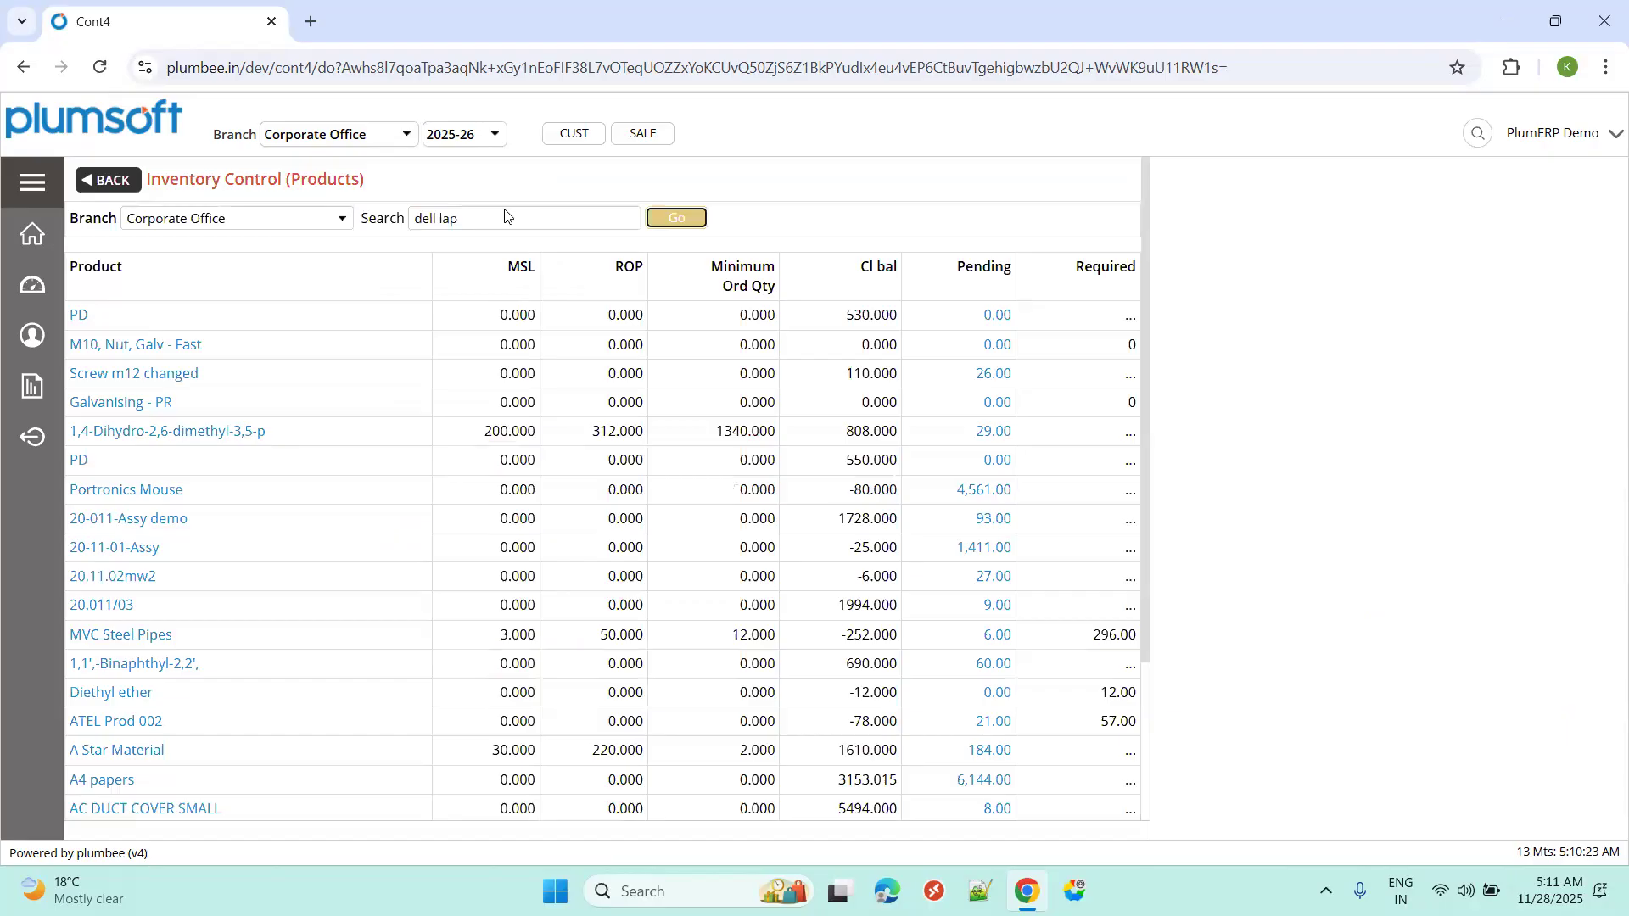
pyautogui.click(679, 217)
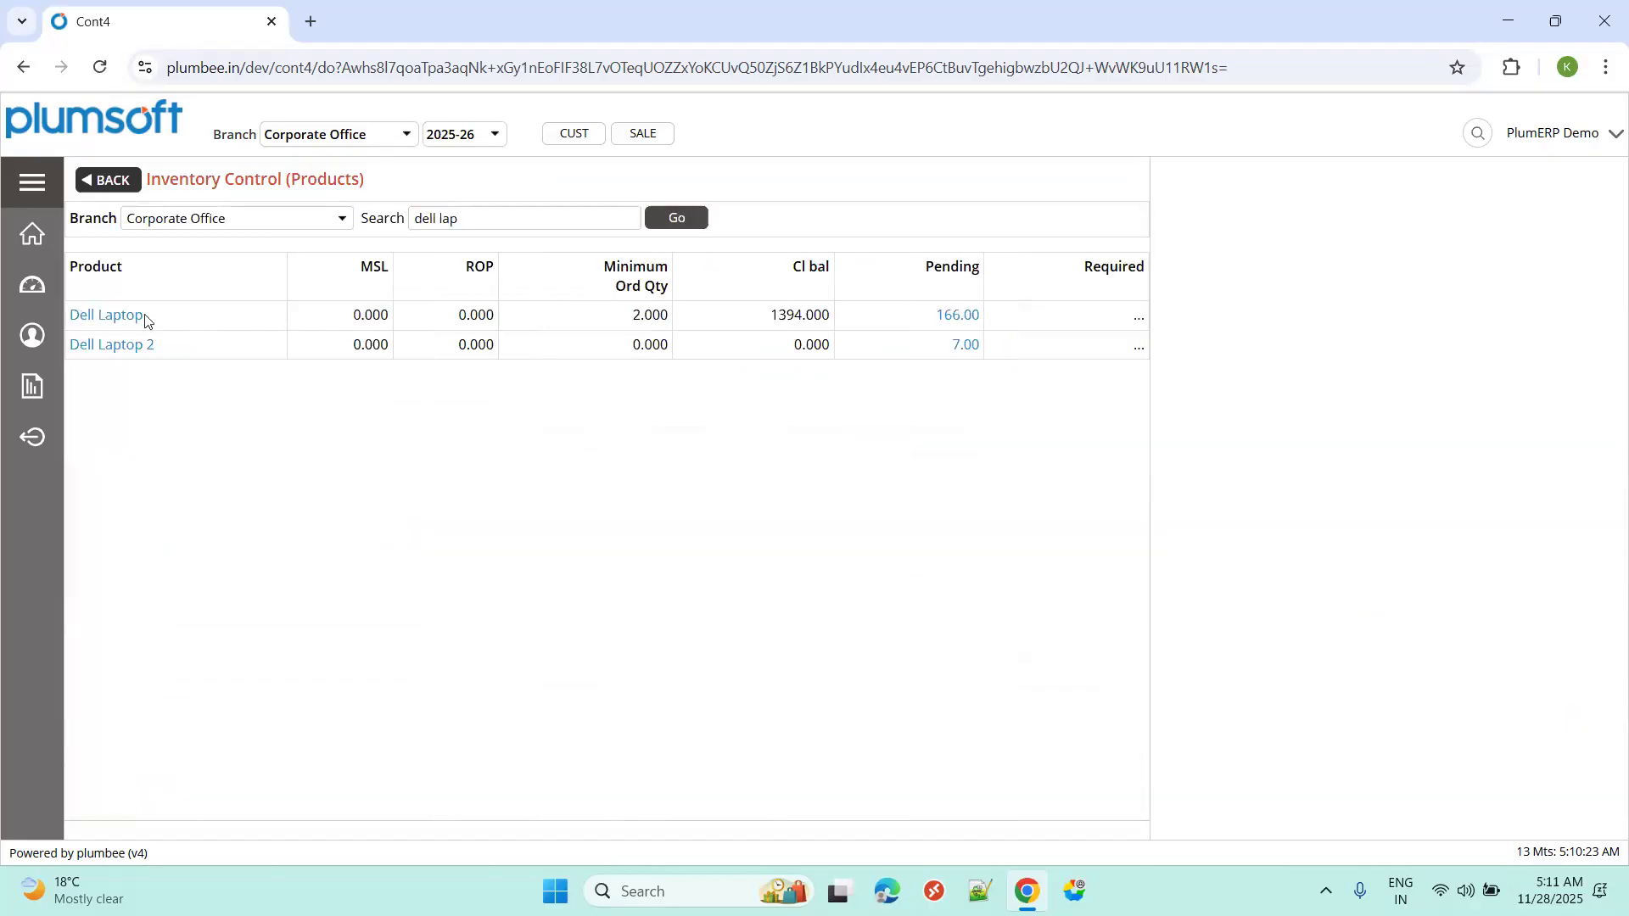
pyautogui.moveTo(752, 321); pyautogui.dragTo(931, 315)
# Show Dell Laptop's pending sales orders, checking order 25CORPSORD100017's 10.00 quantity.
pyautogui.click(949, 317)
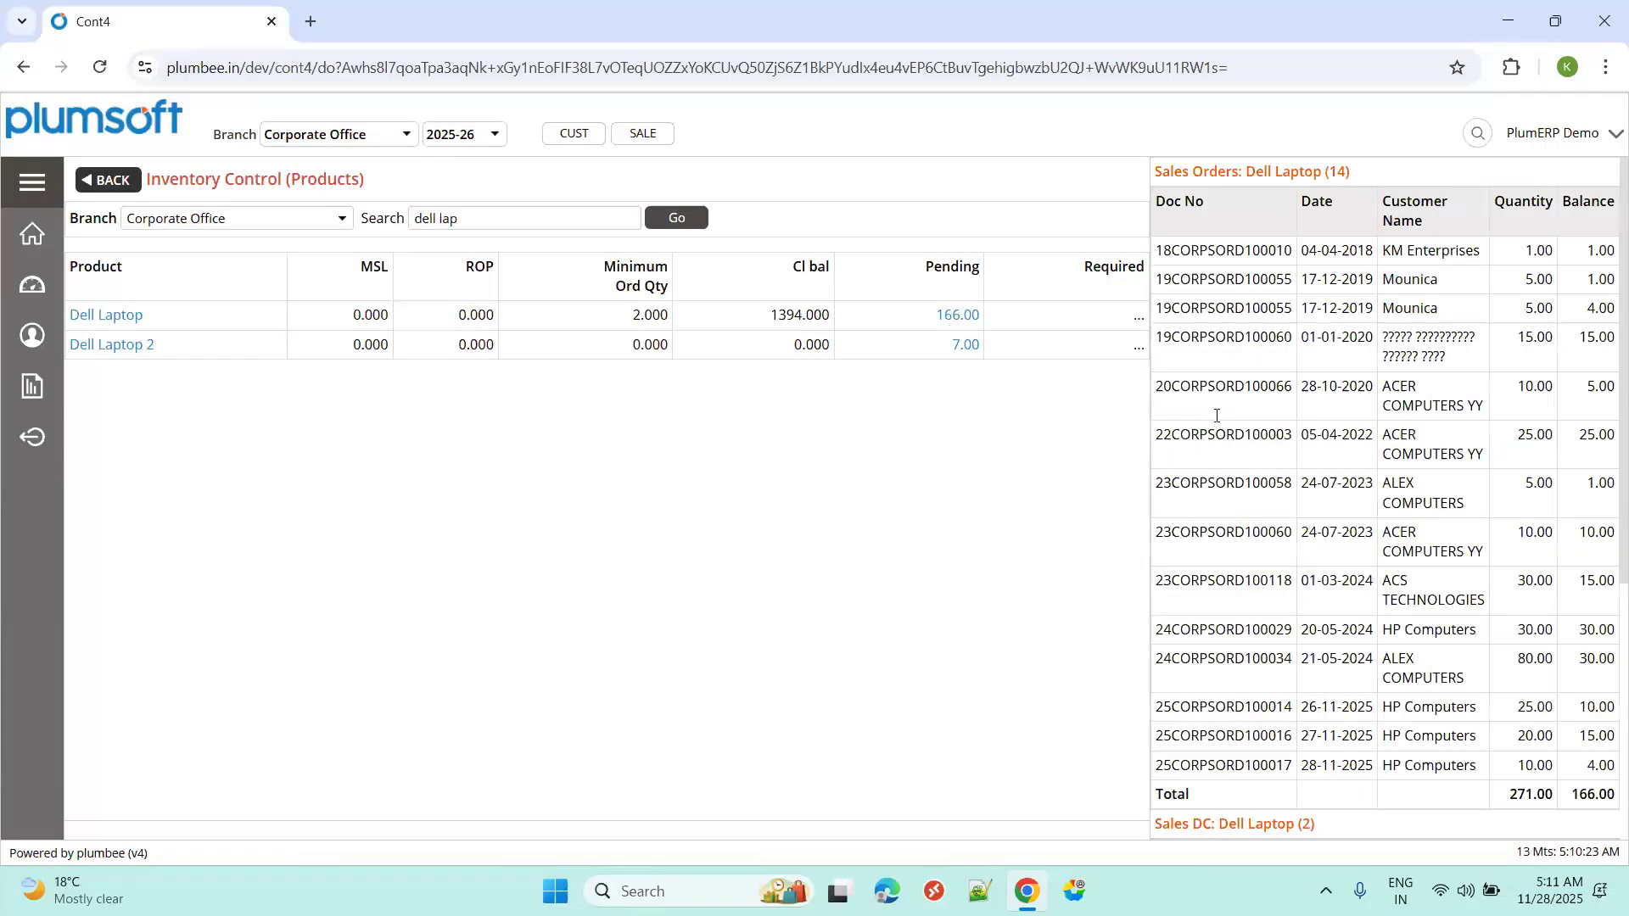
pyautogui.scroll(-3, 1312, 513)
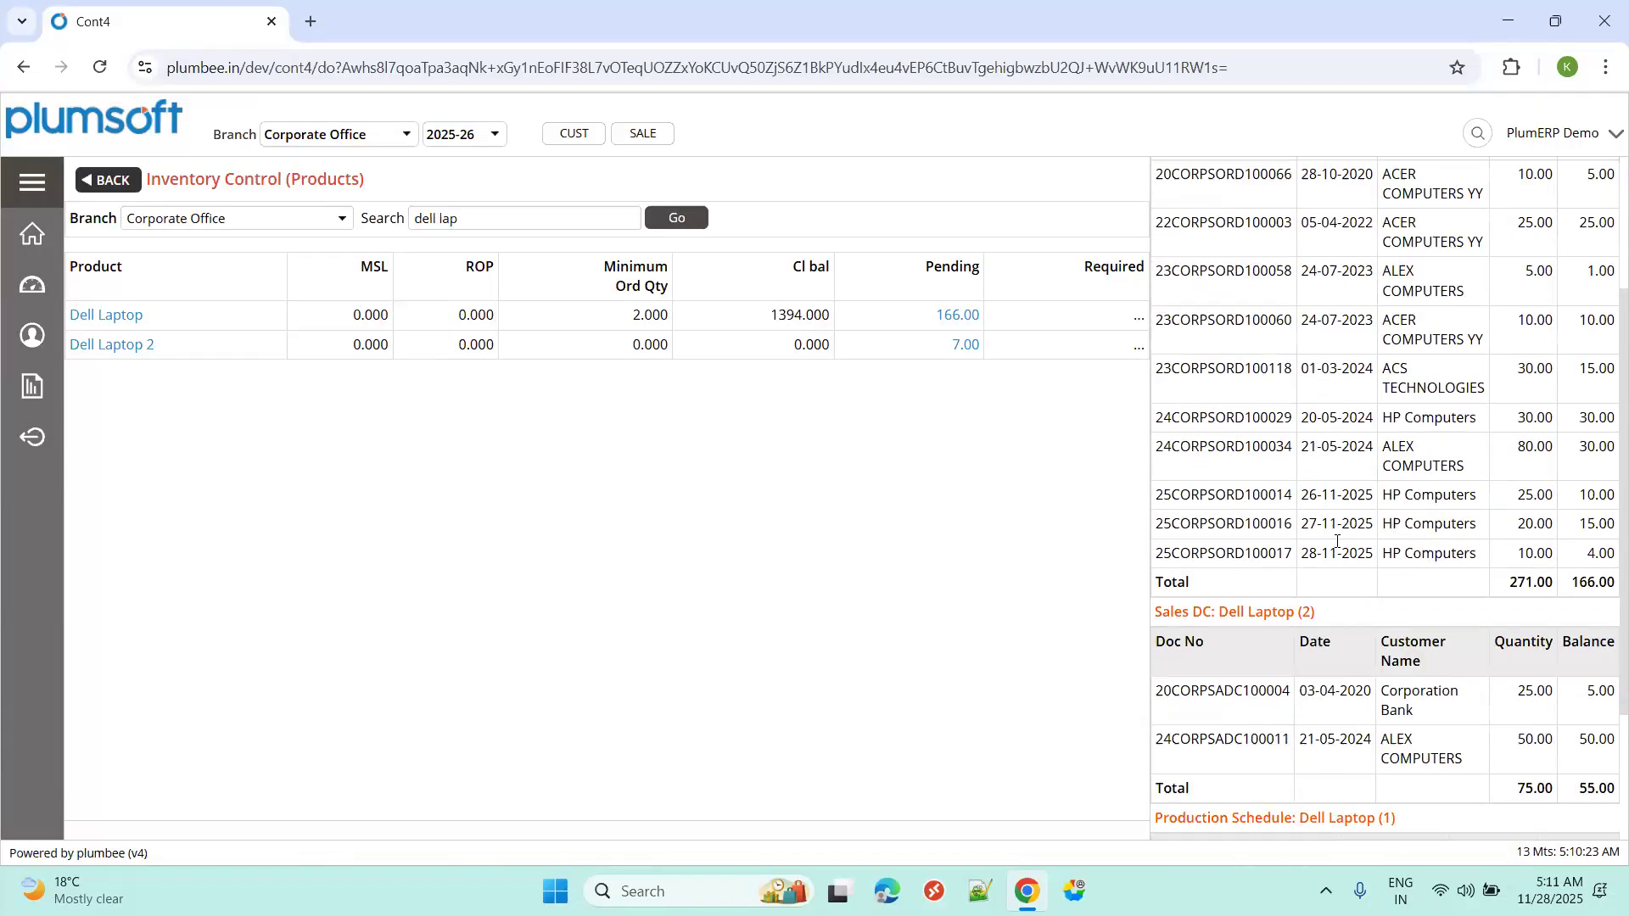
pyautogui.doubleClick(1535, 554)
pyautogui.scroll(3, 1571, 568)
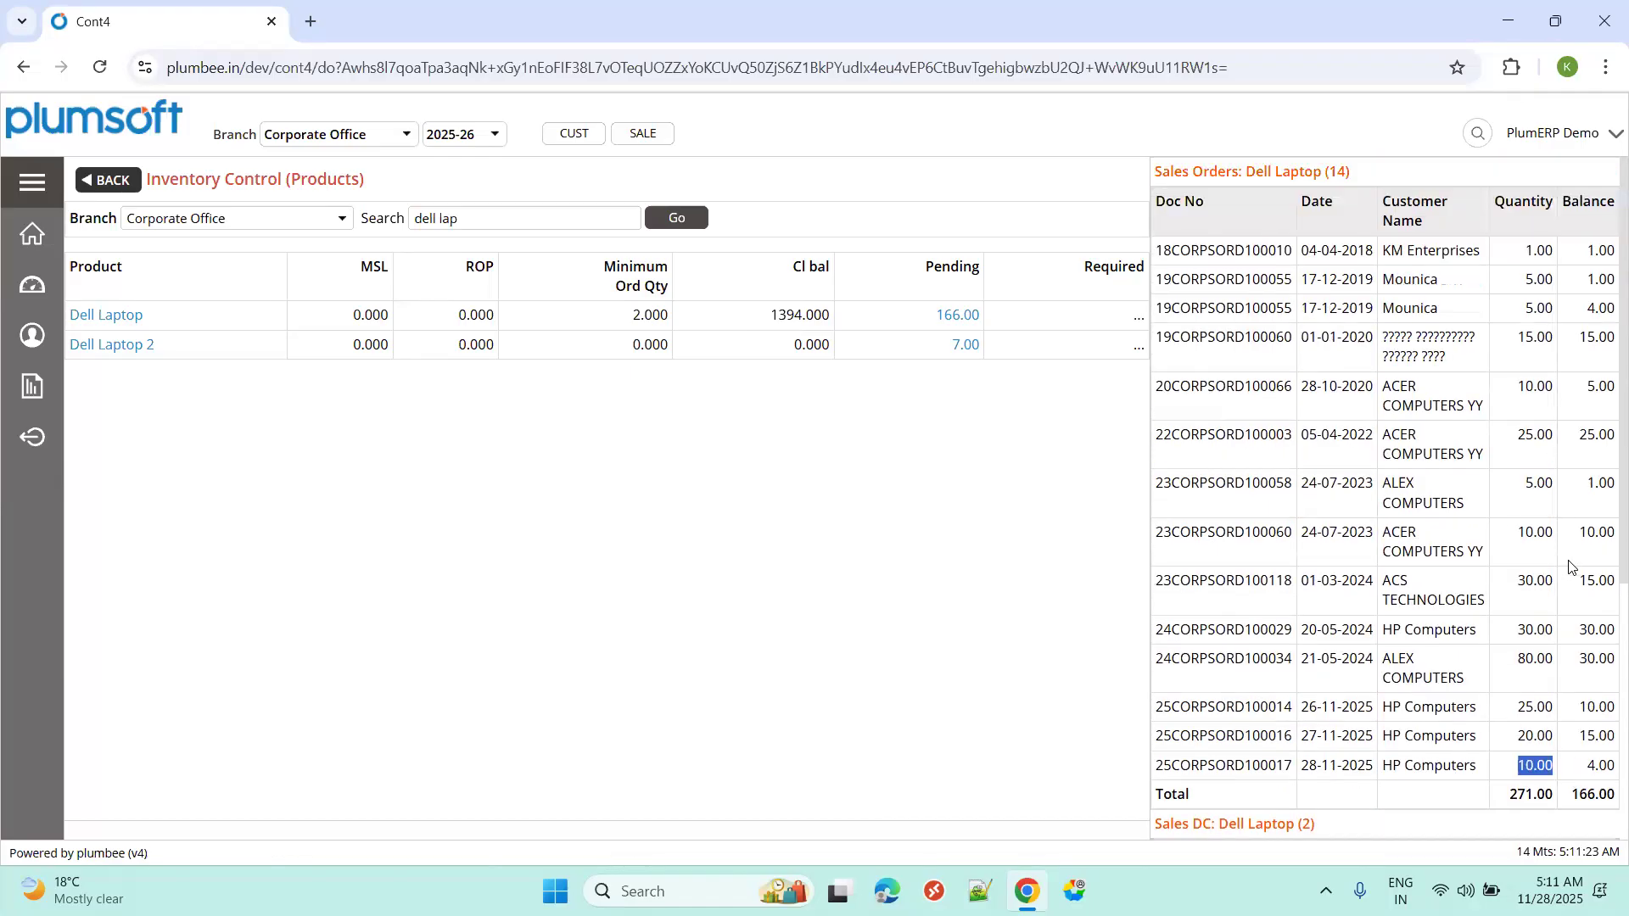
pyautogui.click(85, 183)
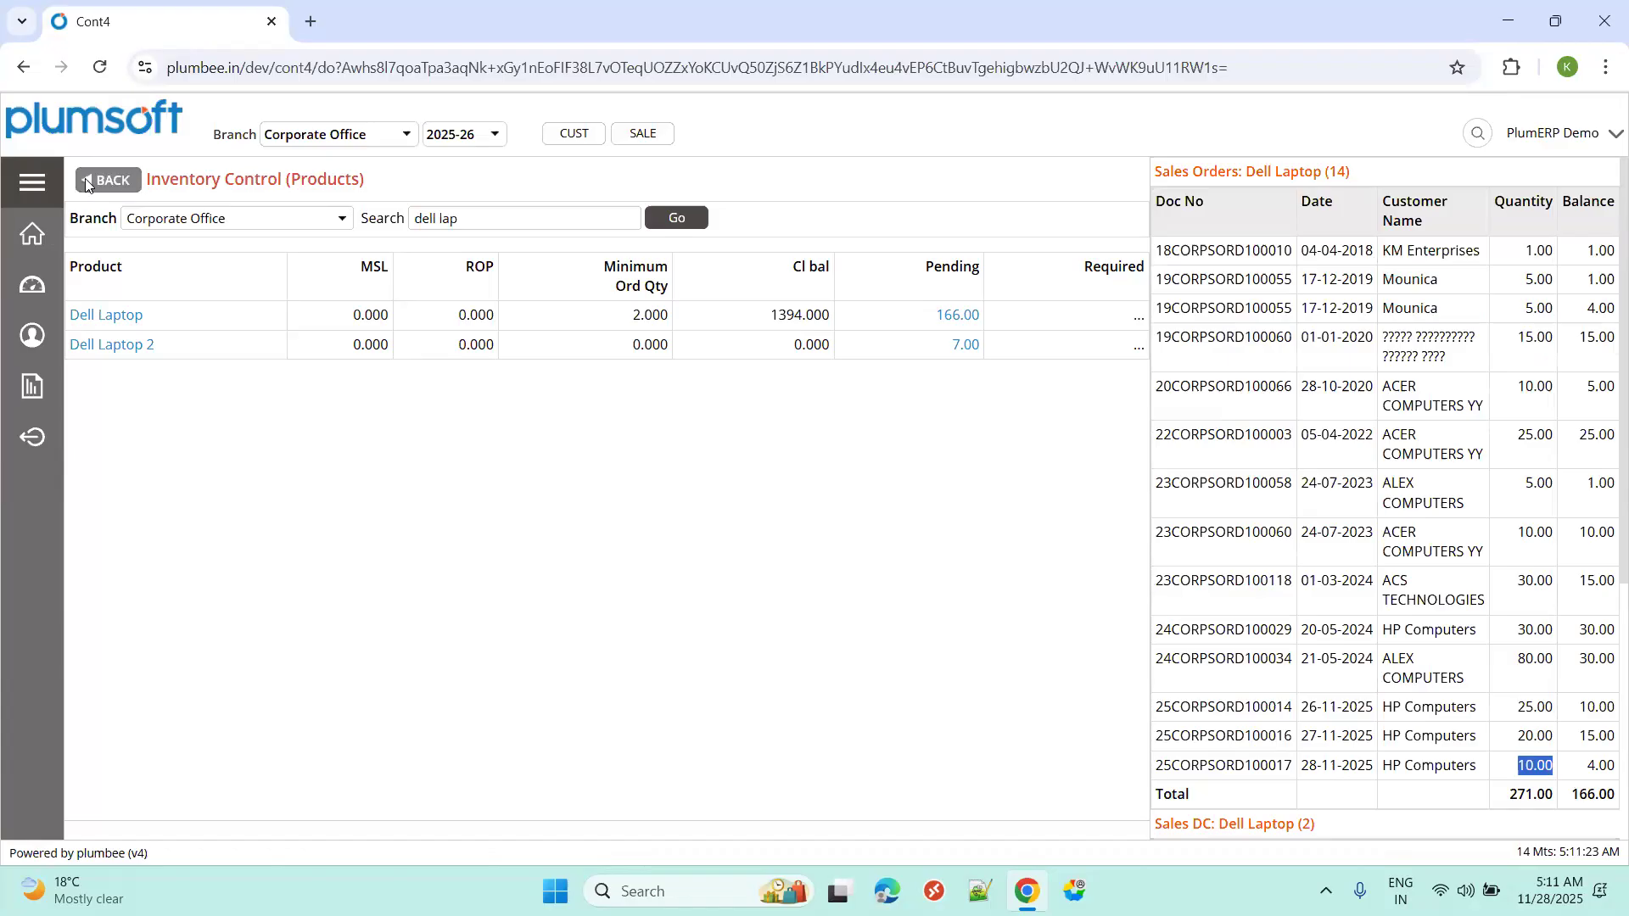
# Open the Vendor Acc Ledger report, then switch to the Sales Management process-flow slide.
pyautogui.click(28, 184)
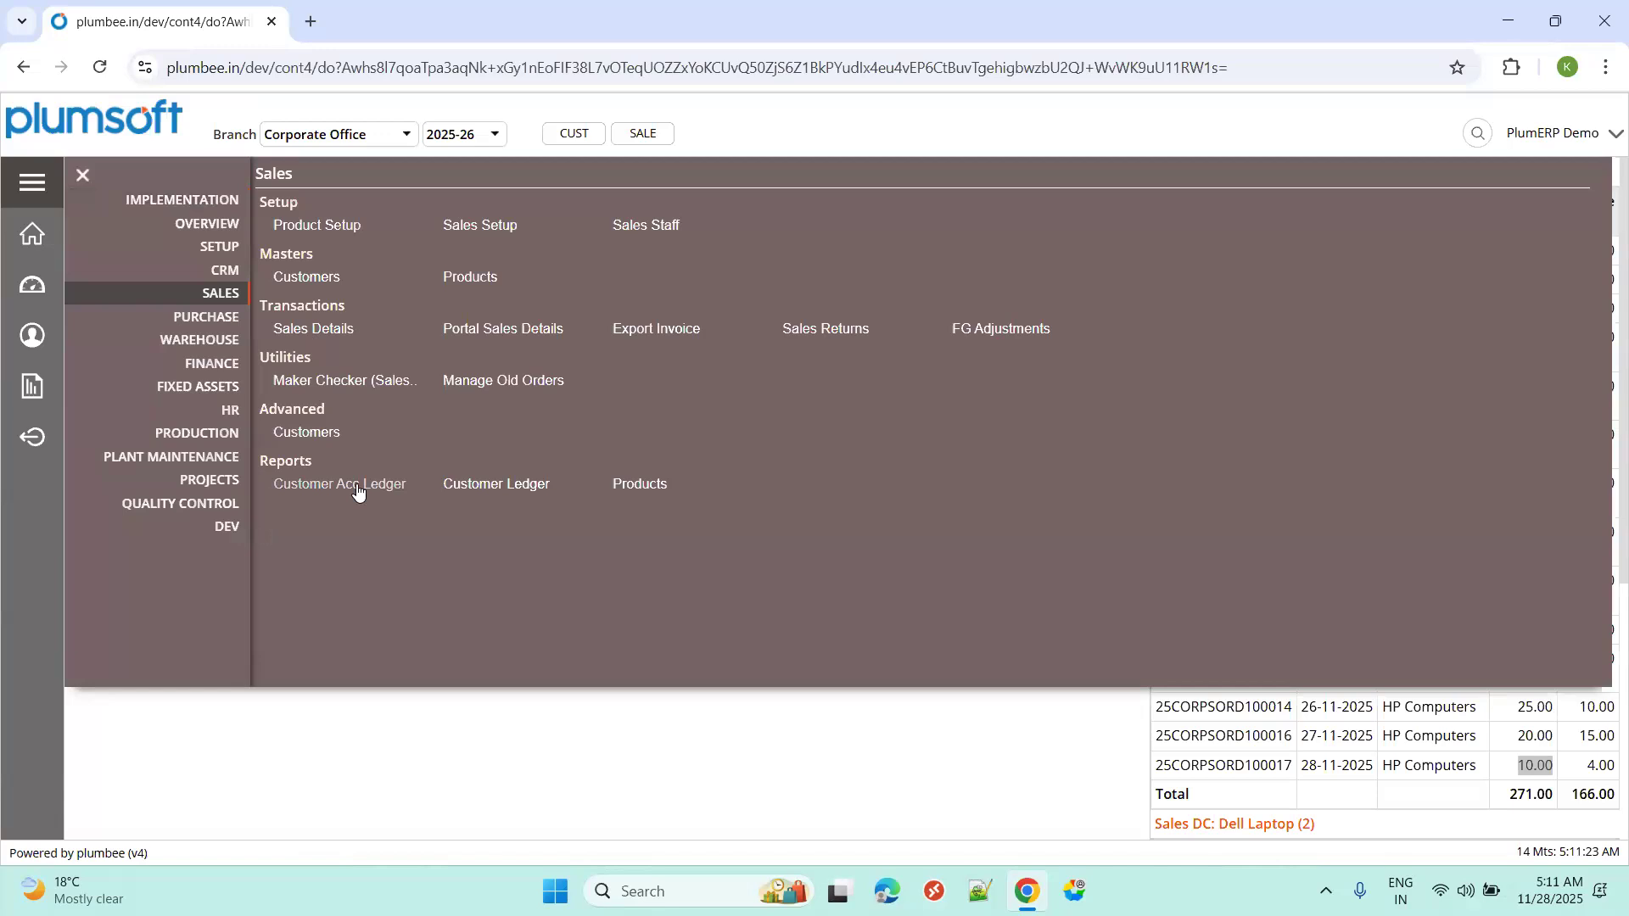
pyautogui.click(356, 484)
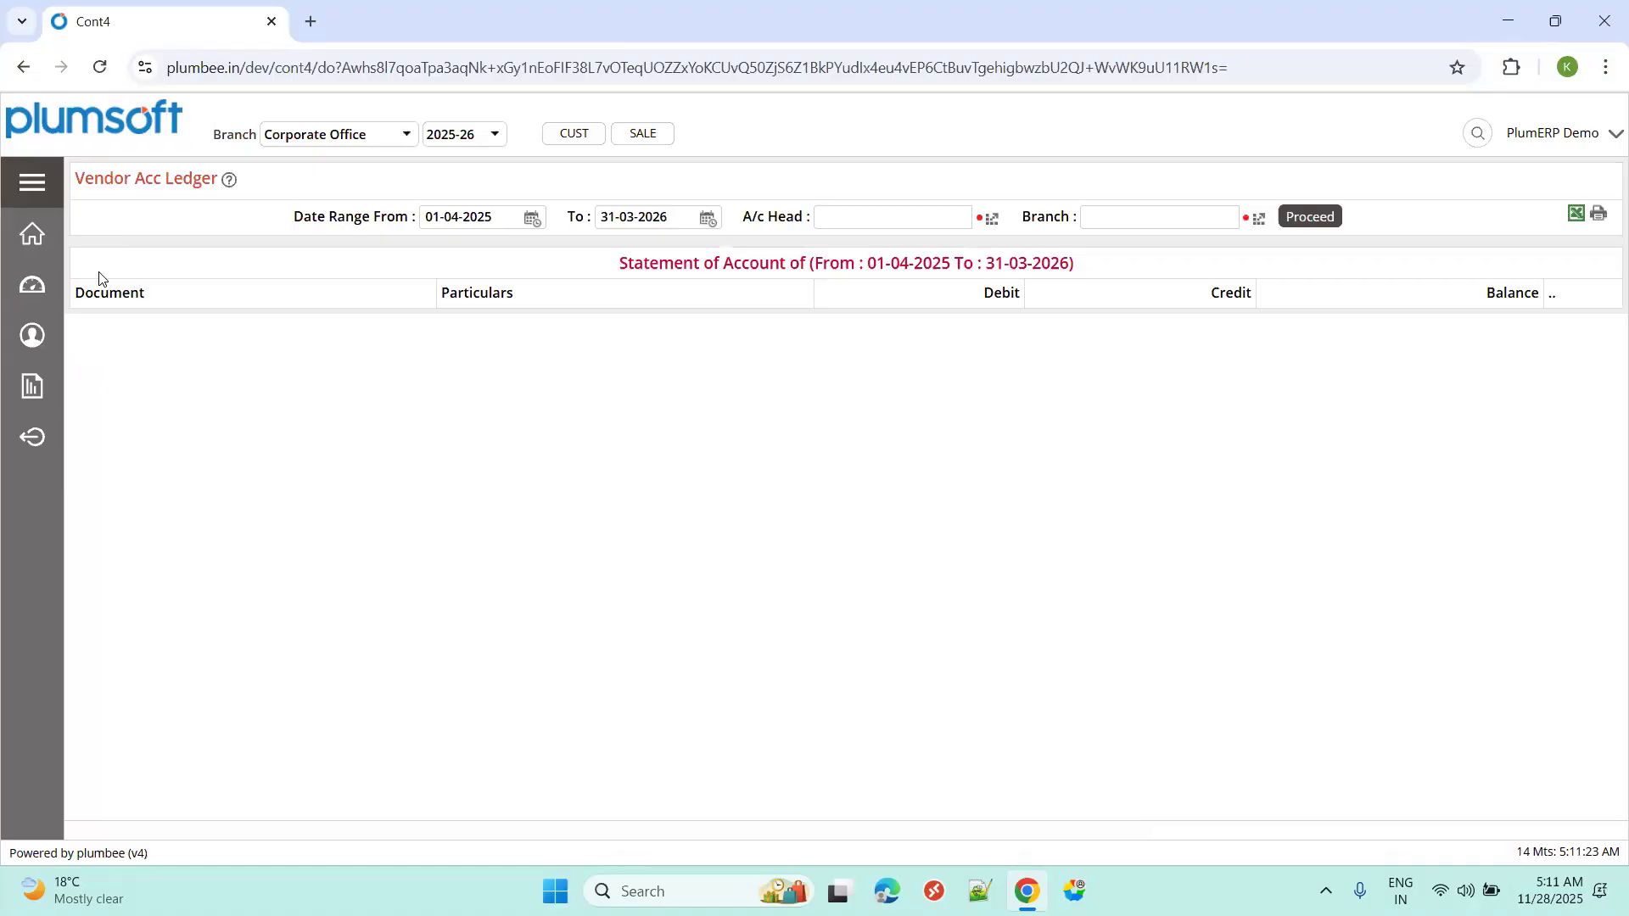
pyautogui.press('ctrl+super+Right')
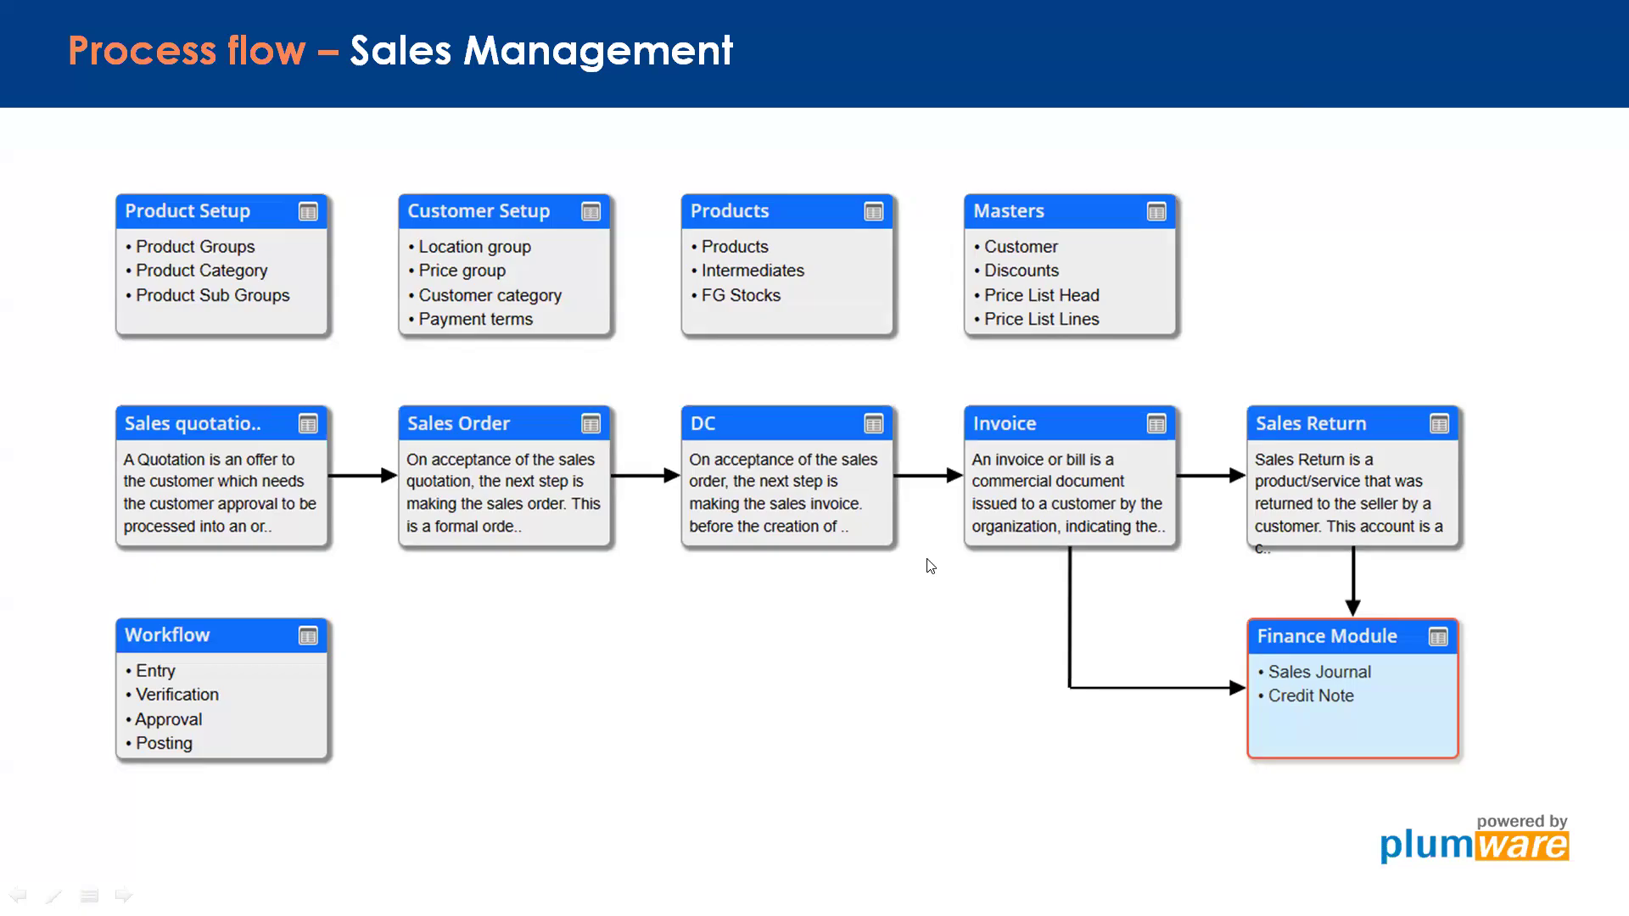
# Back in the browser, run the Stock Product Ledger for Dell Laptop for 2025-26.
pyautogui.press('ctrl+super+Left')
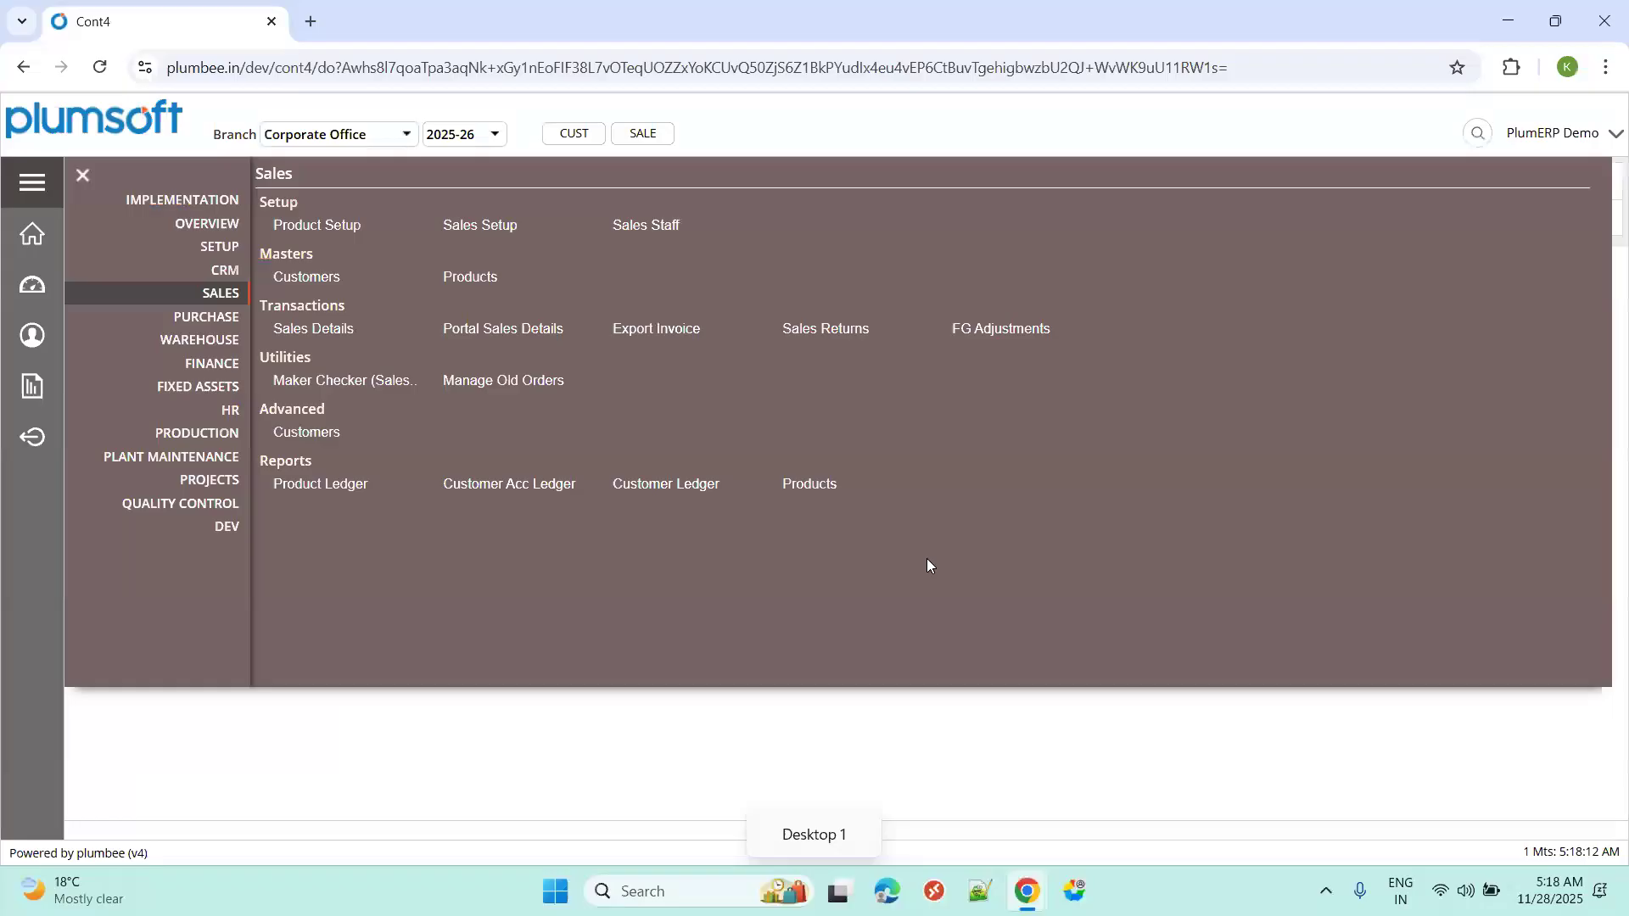
pyautogui.click(332, 487)
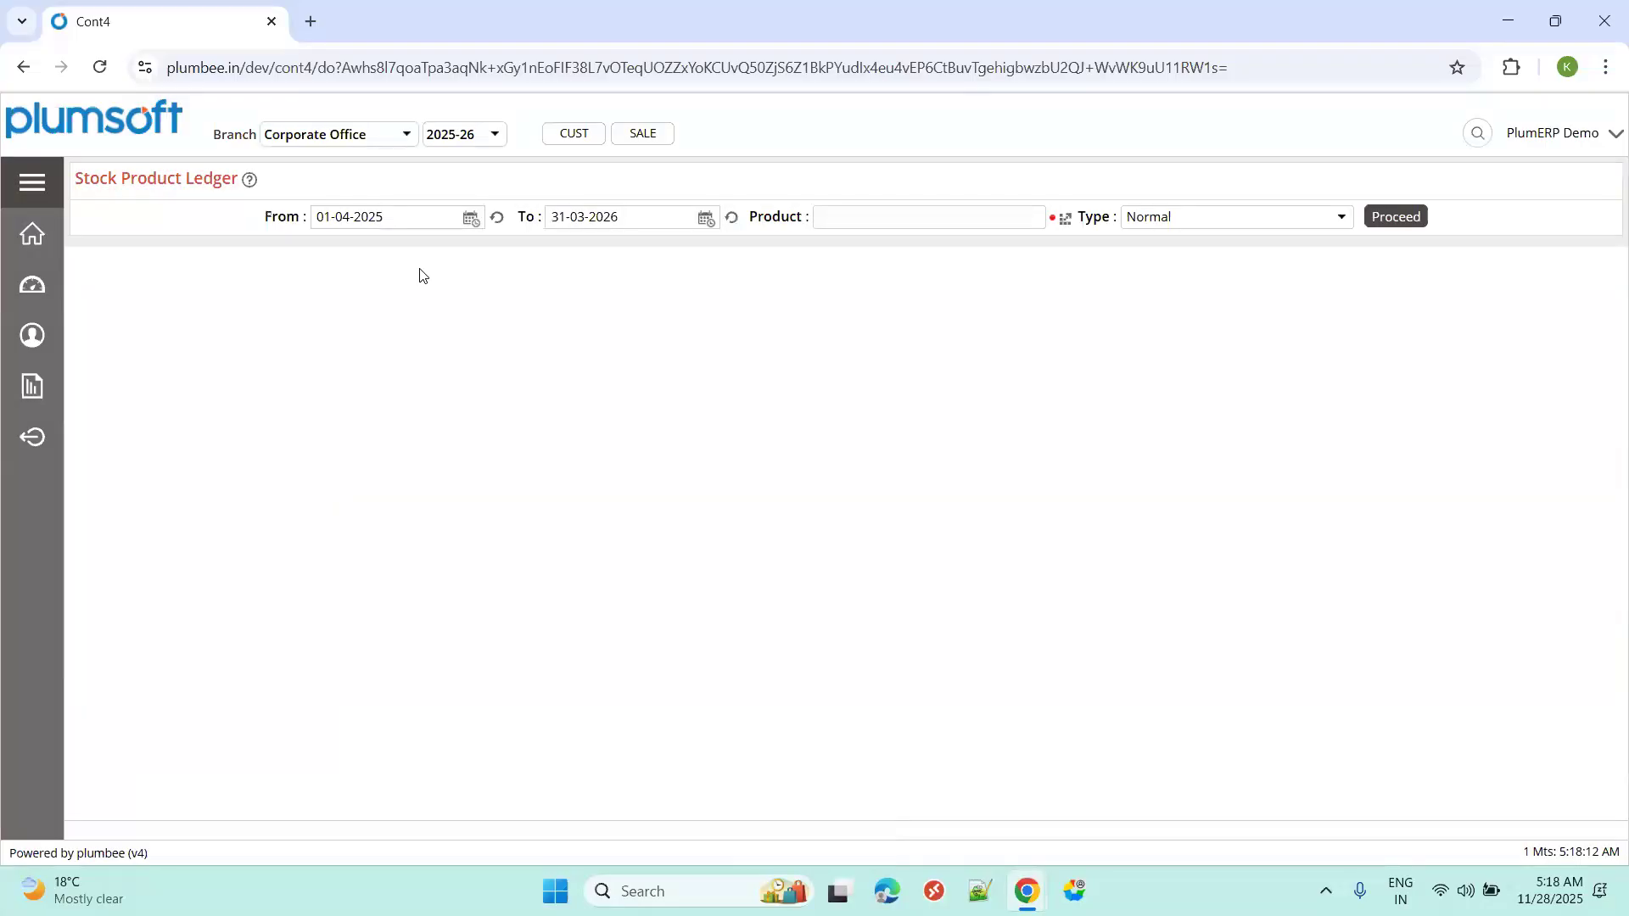
pyautogui.click(1065, 219)
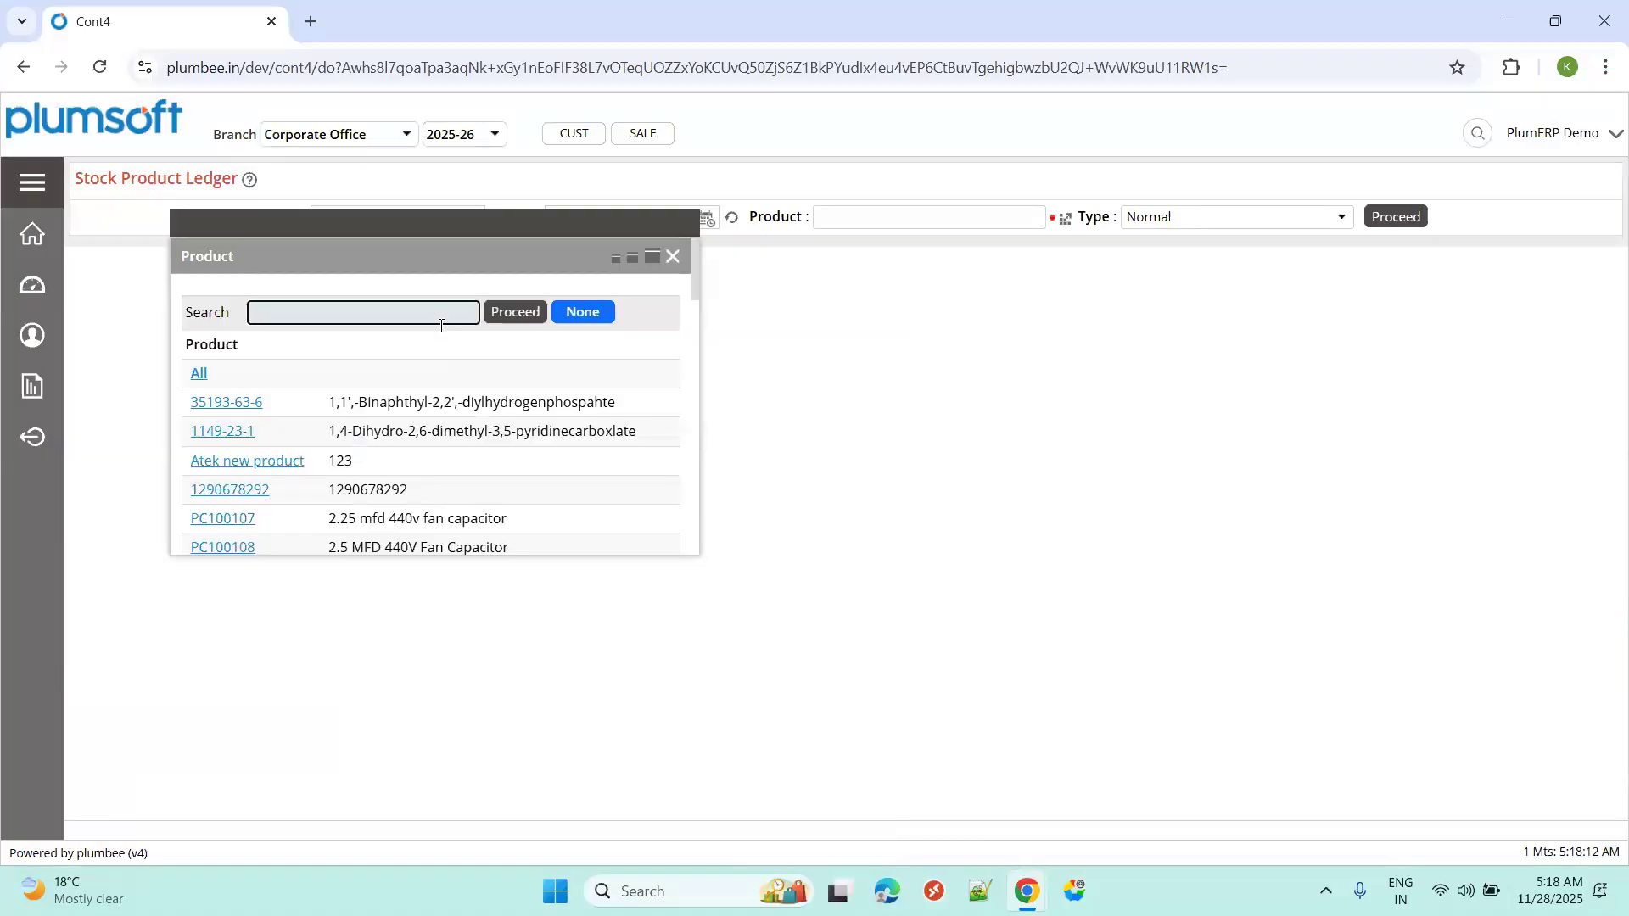
pyautogui.write('dell')
pyautogui.press('Return')
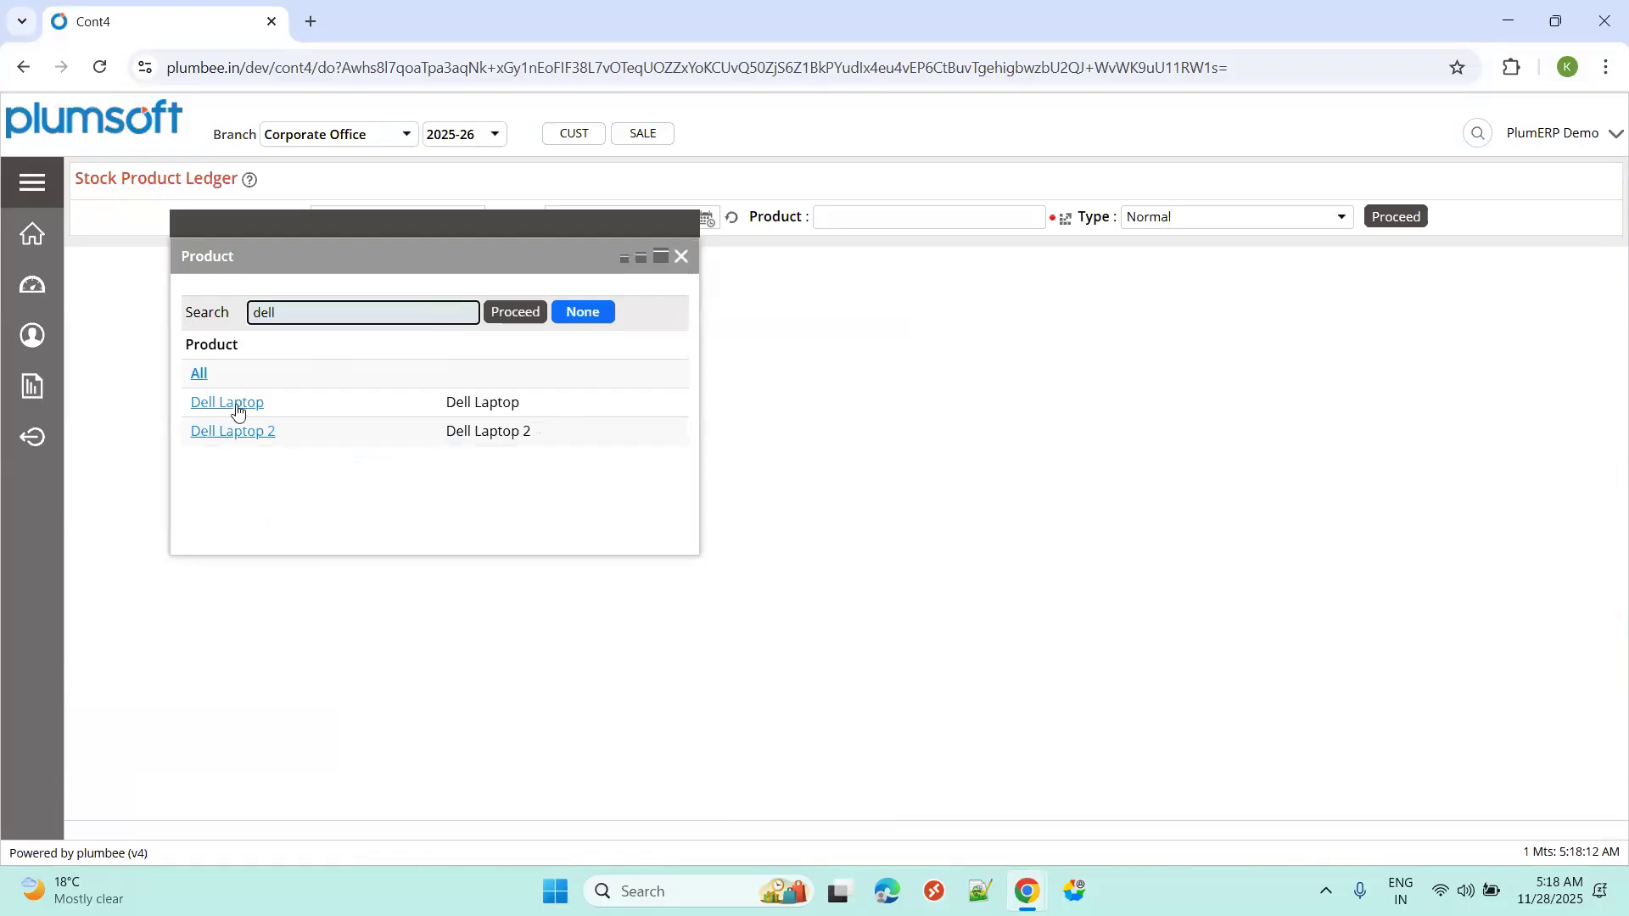
pyautogui.click(238, 409)
pyautogui.click(1385, 218)
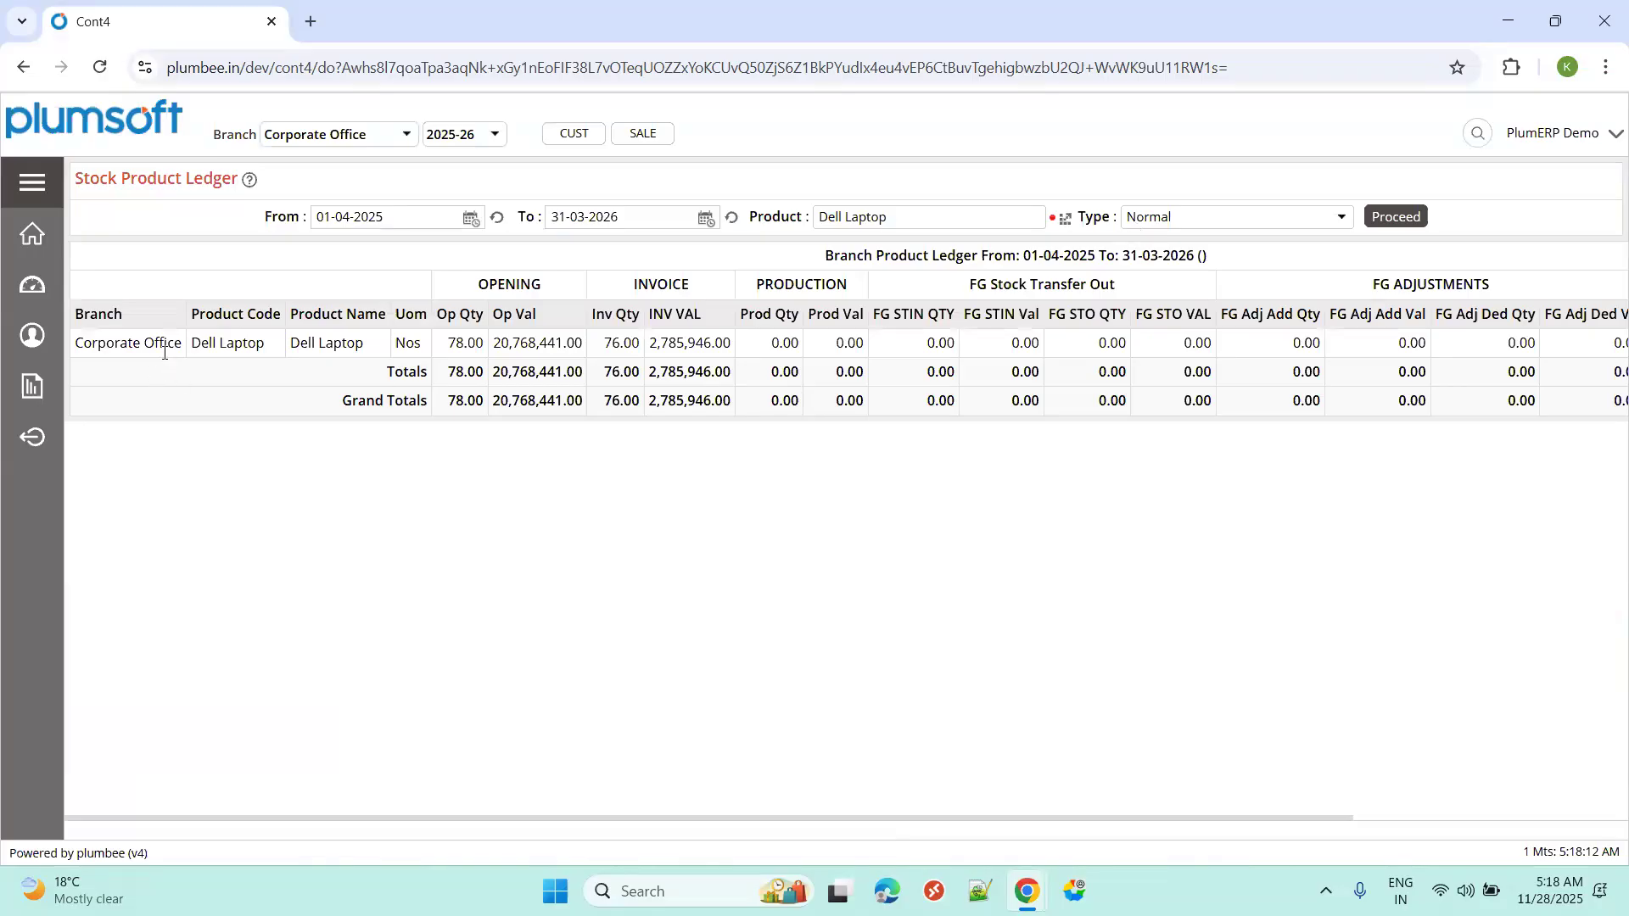
# Review the Dell Laptop product code, name and opening quantity 78.00 in the ledger.
pyautogui.doubleClick(212, 341)
pyautogui.tripleClick(329, 348)
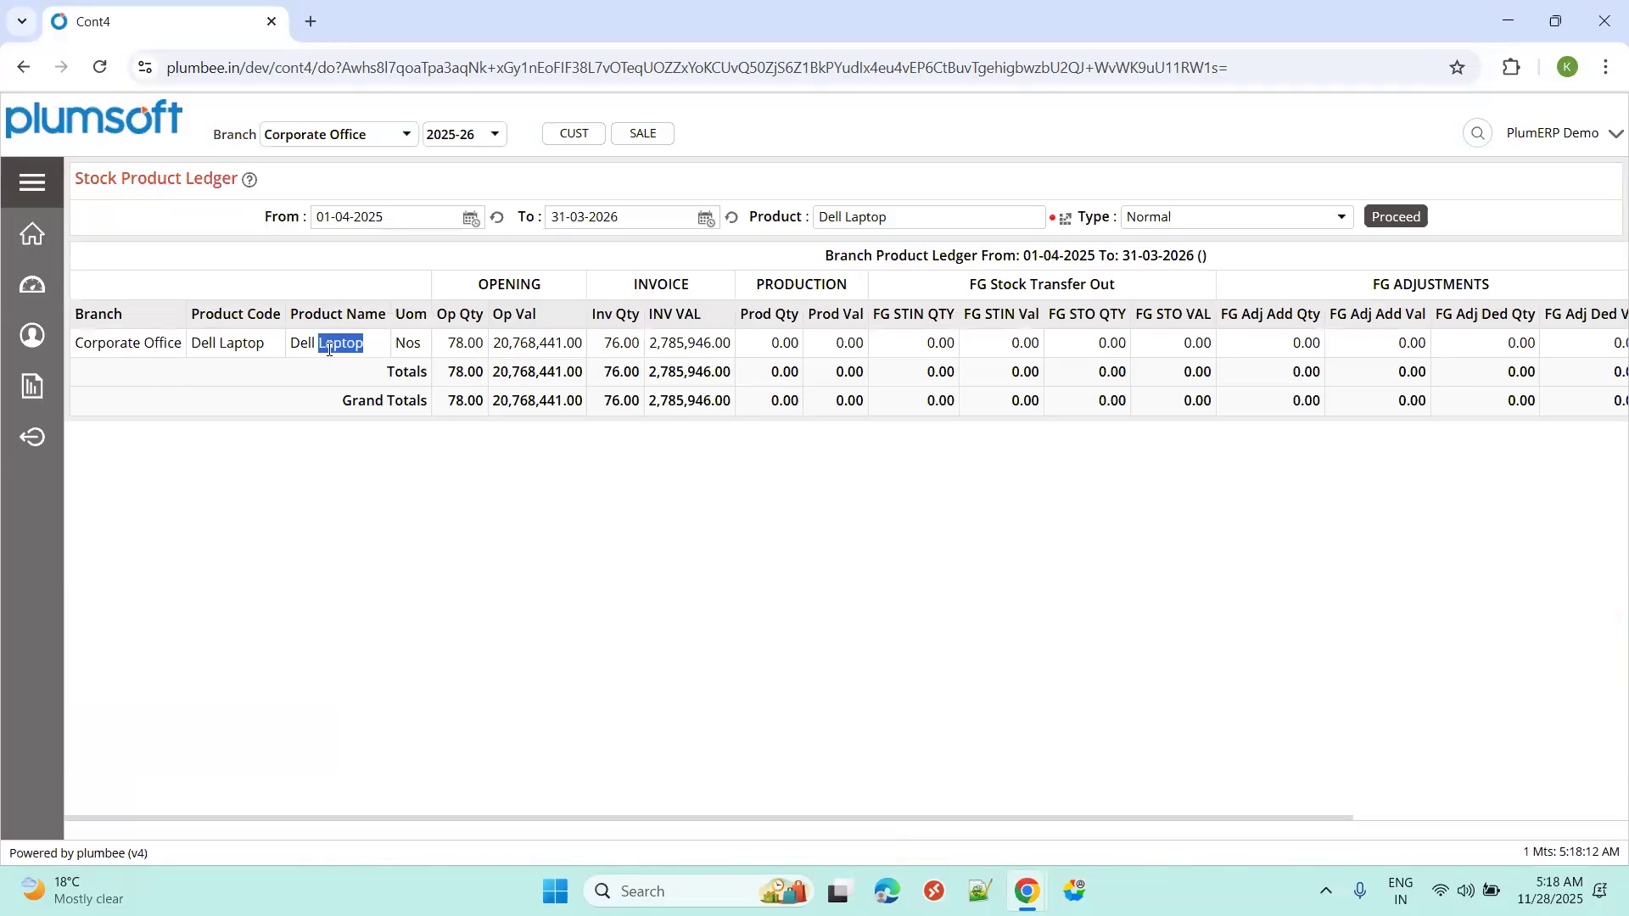
pyautogui.click(417, 343)
pyautogui.doubleClick(466, 341)
pyautogui.moveTo(538, 820); pyautogui.dragTo(1413, 516)
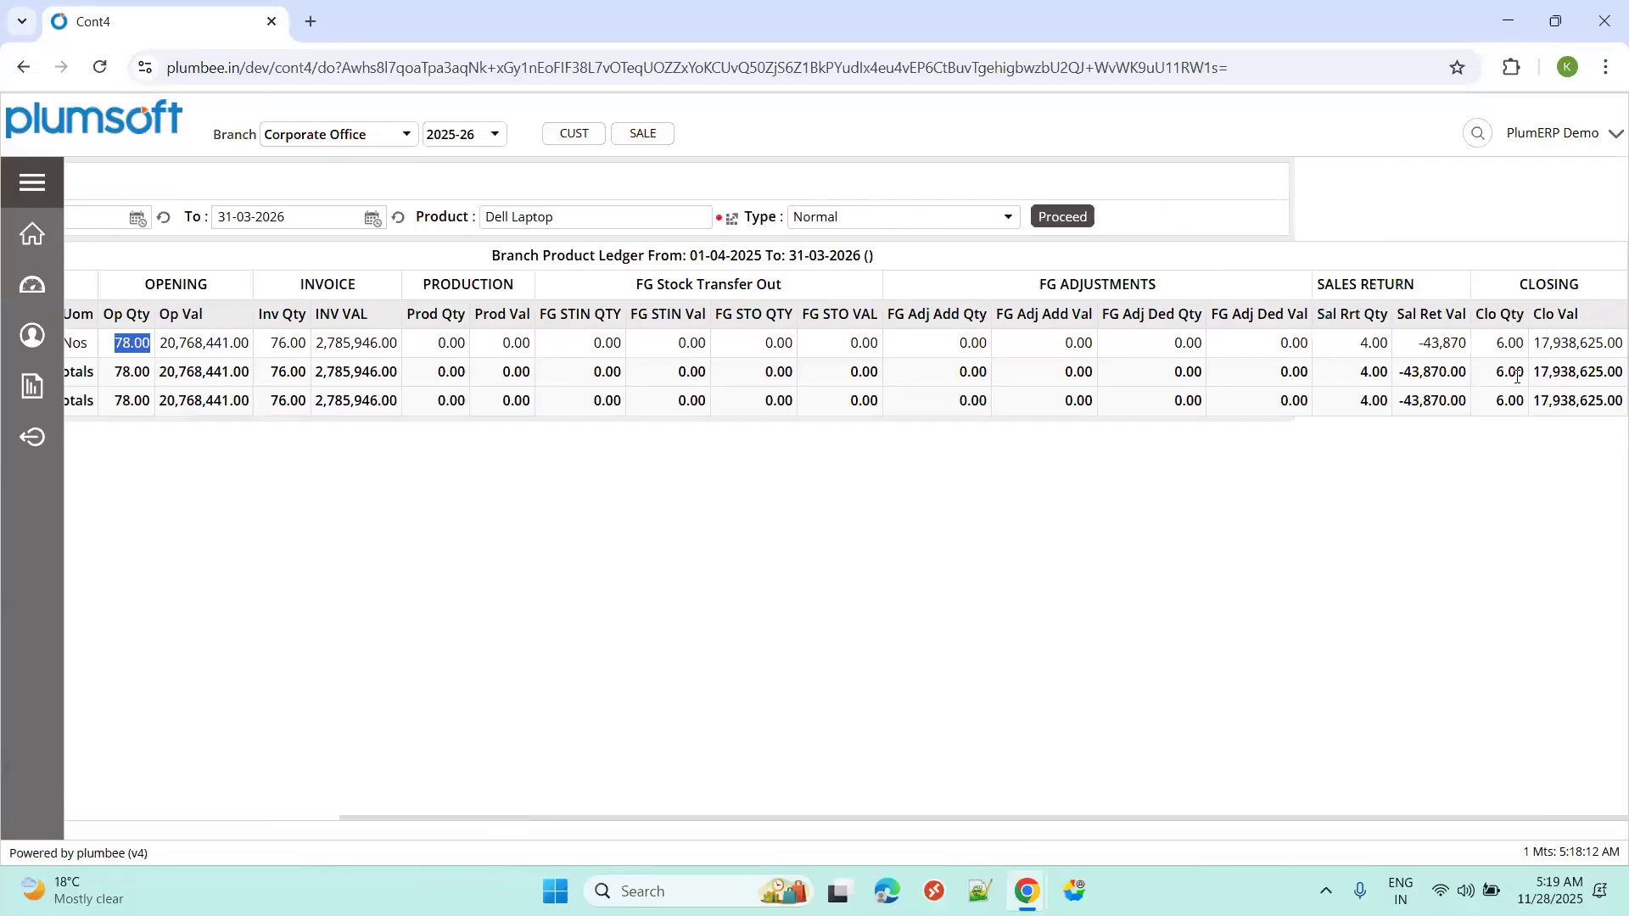
pyautogui.moveTo(1184, 828); pyautogui.dragTo(777, 839)
pyautogui.click(1200, 217)
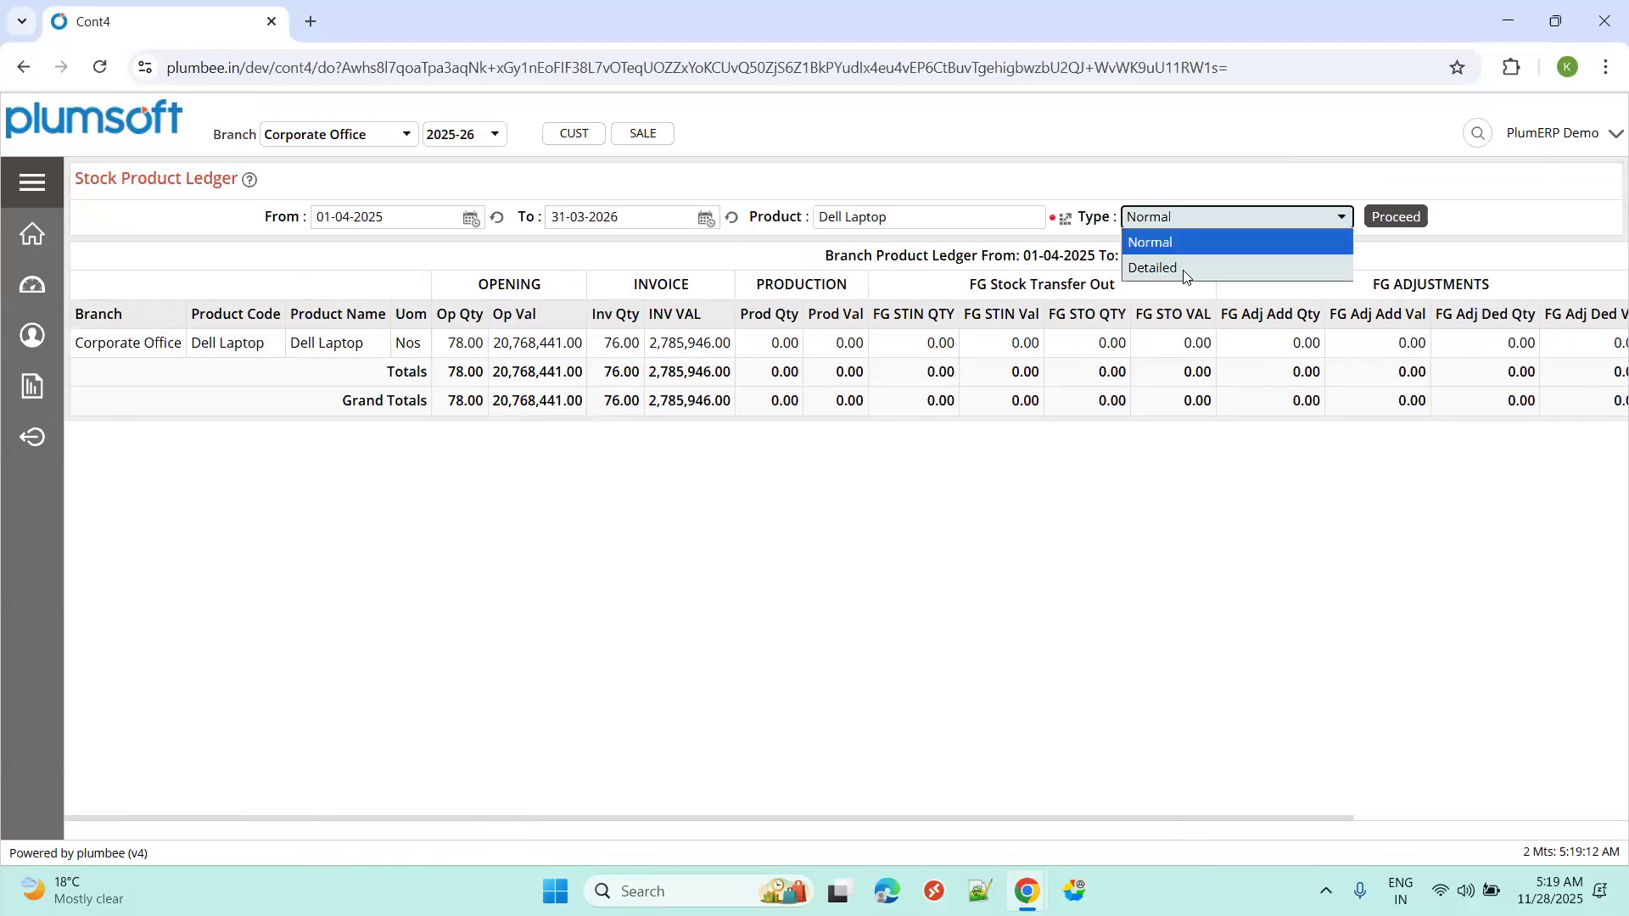
# Switch the ledger to Detailed and check invoice 25CORPSINV100012 (6.00) and return 25CORPSRTN100003 (1.00).
pyautogui.click(1191, 268)
pyautogui.click(1384, 214)
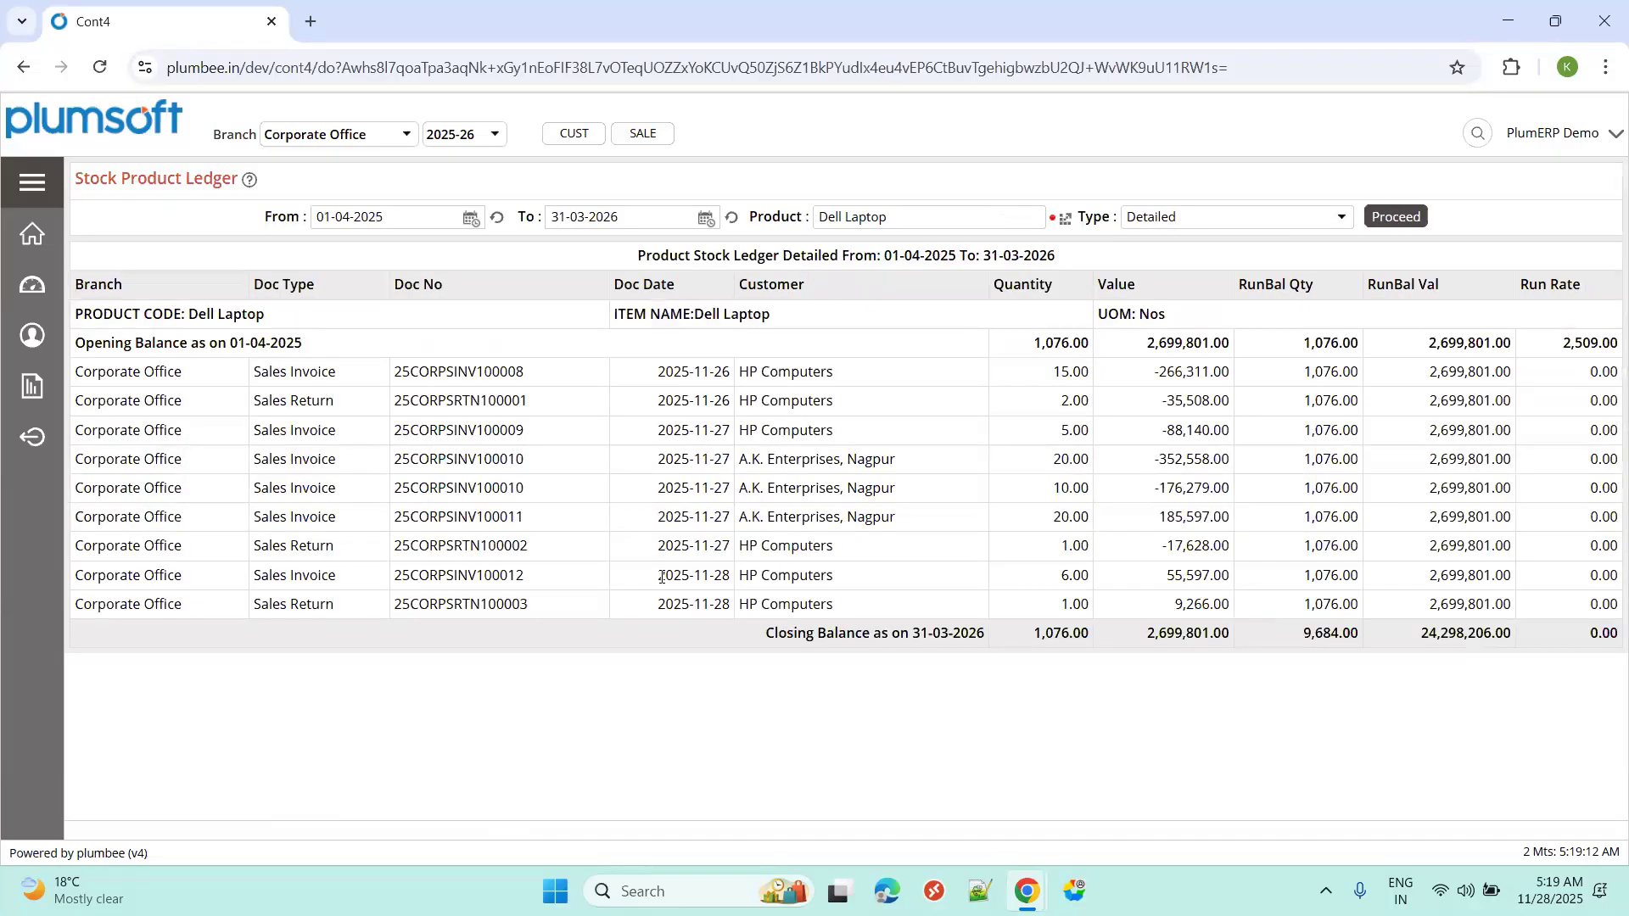
pyautogui.moveTo(658, 577); pyautogui.dragTo(732, 577)
pyautogui.doubleClick(424, 577)
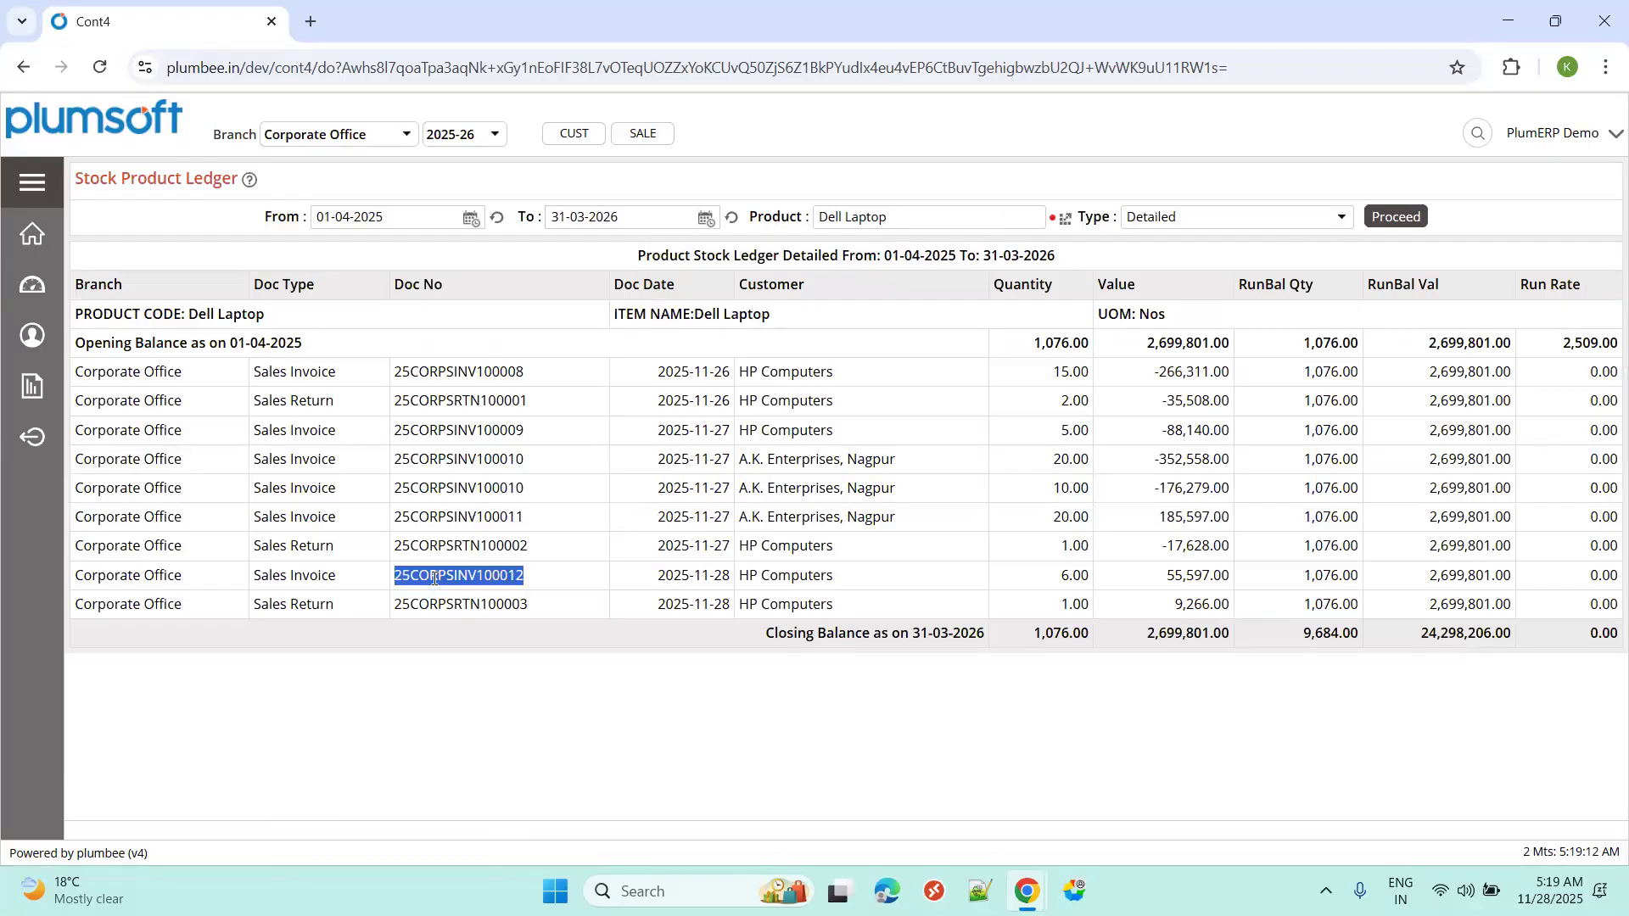
pyautogui.click(1051, 591)
pyautogui.doubleClick(1050, 591)
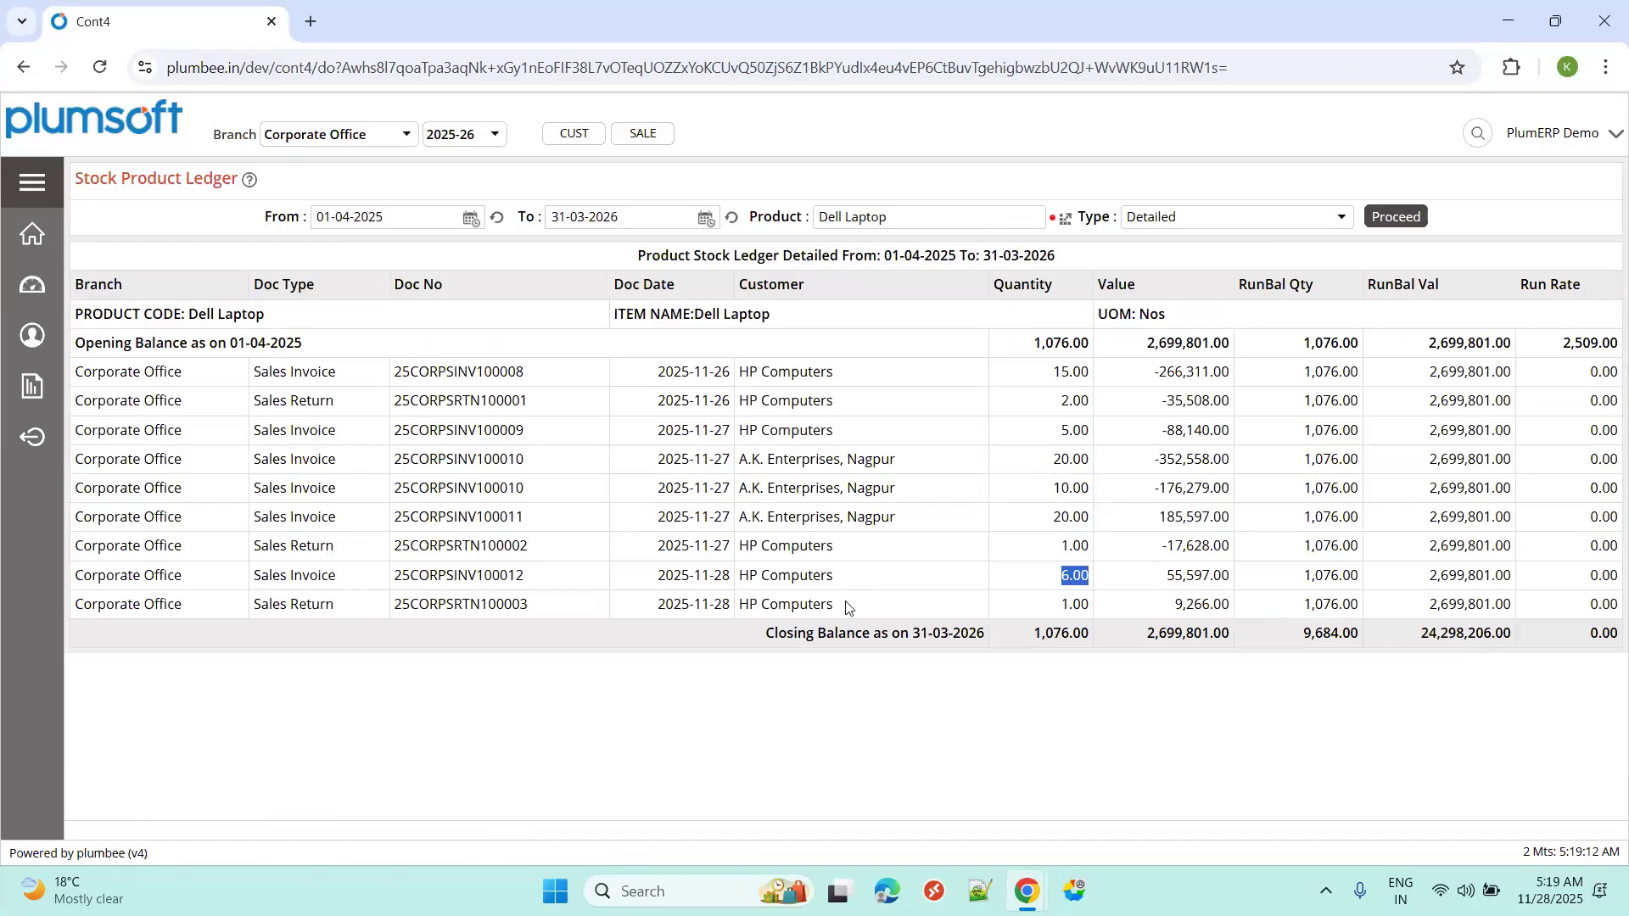
pyautogui.doubleClick(453, 605)
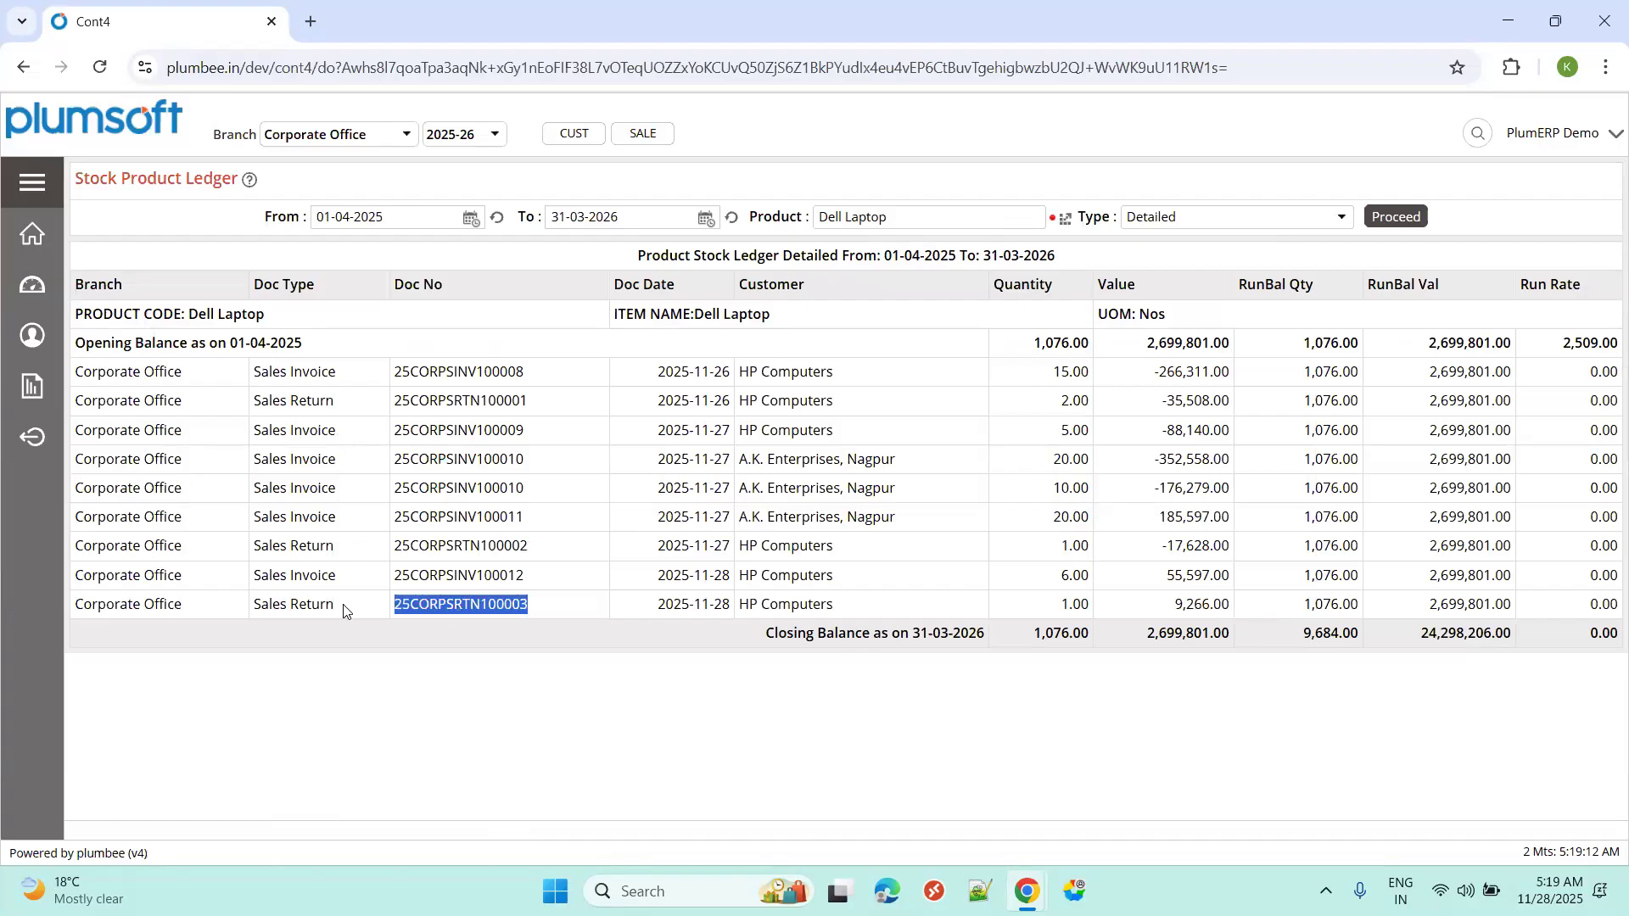
pyautogui.tripleClick(345, 610)
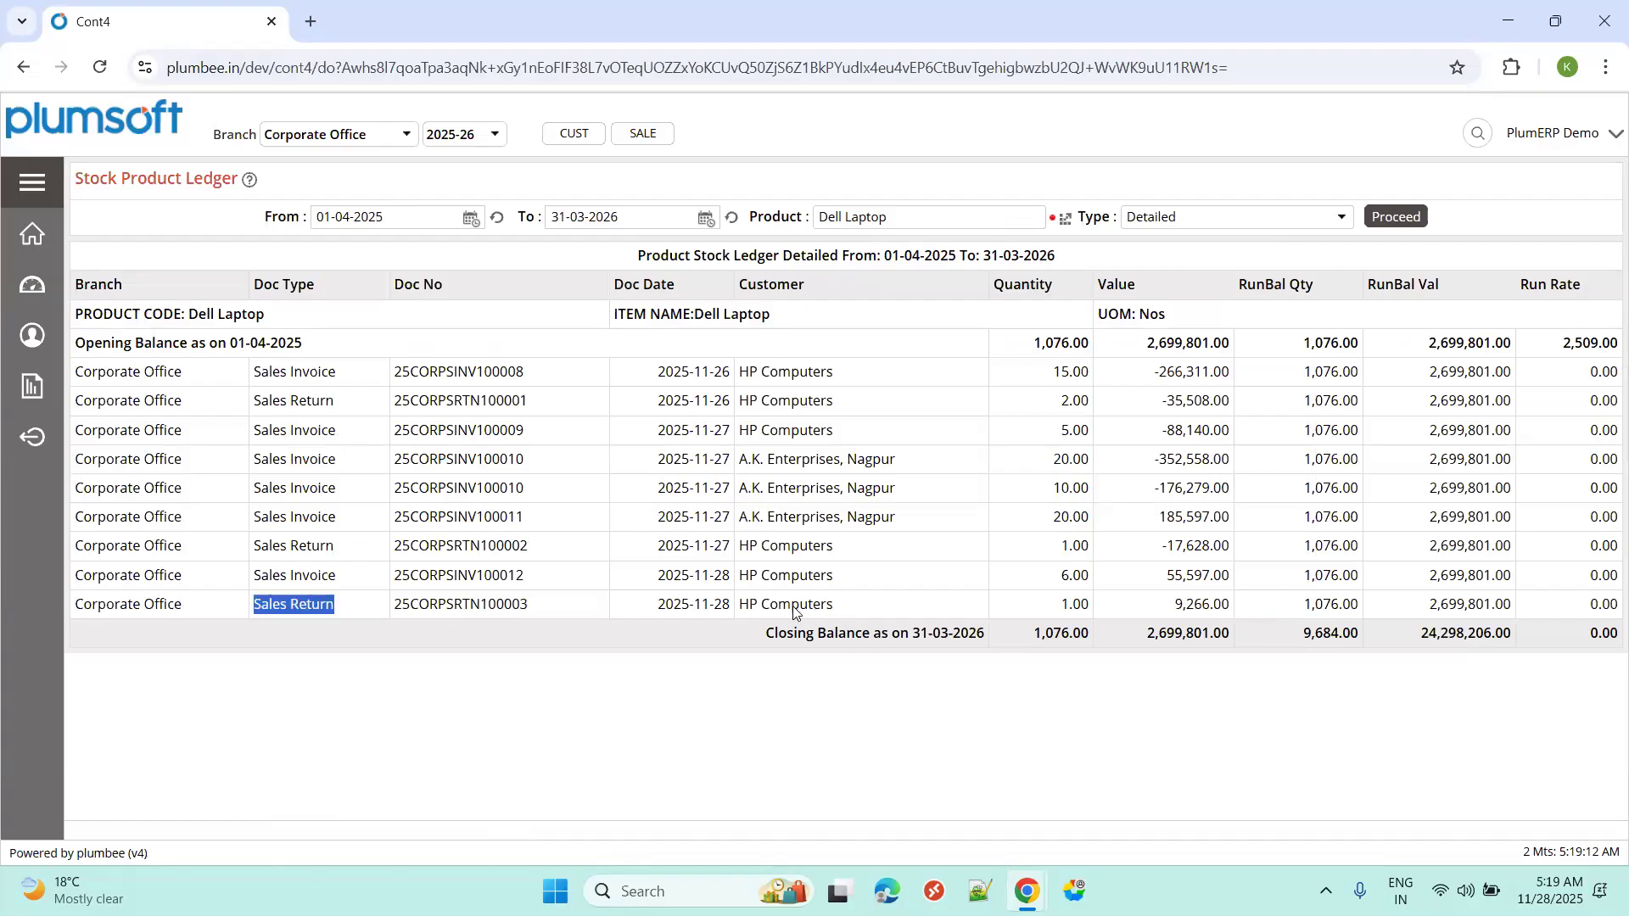
pyautogui.doubleClick(1059, 606)
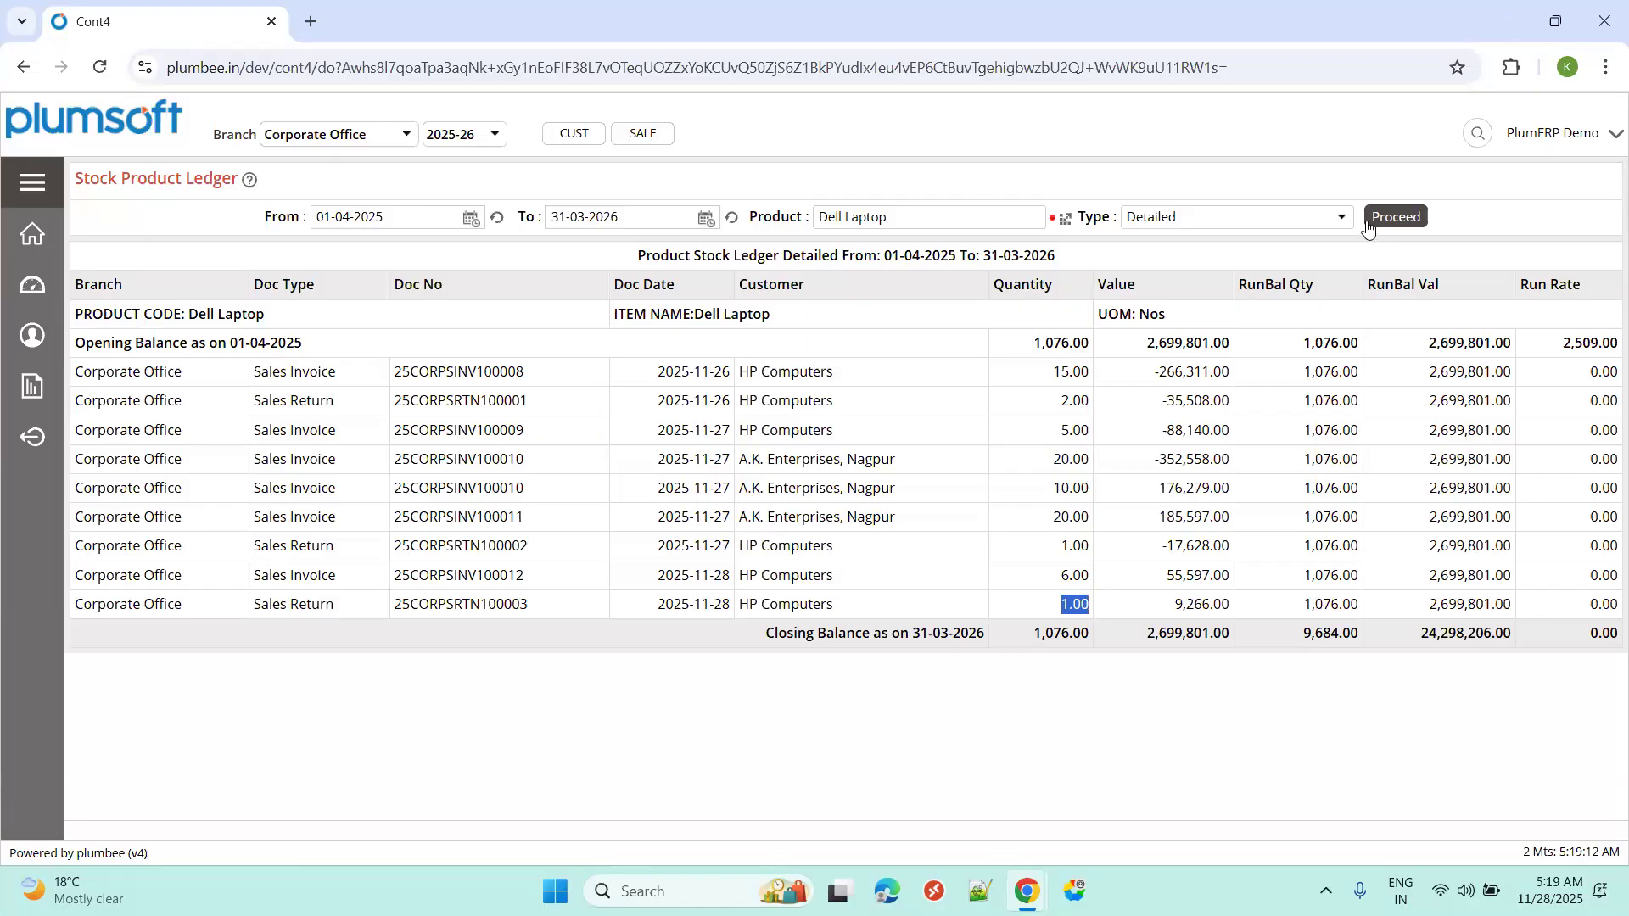
# Show the dashboard's Sales register branch-wise net value chart and page its legend forward and back.
pyautogui.click(37, 183)
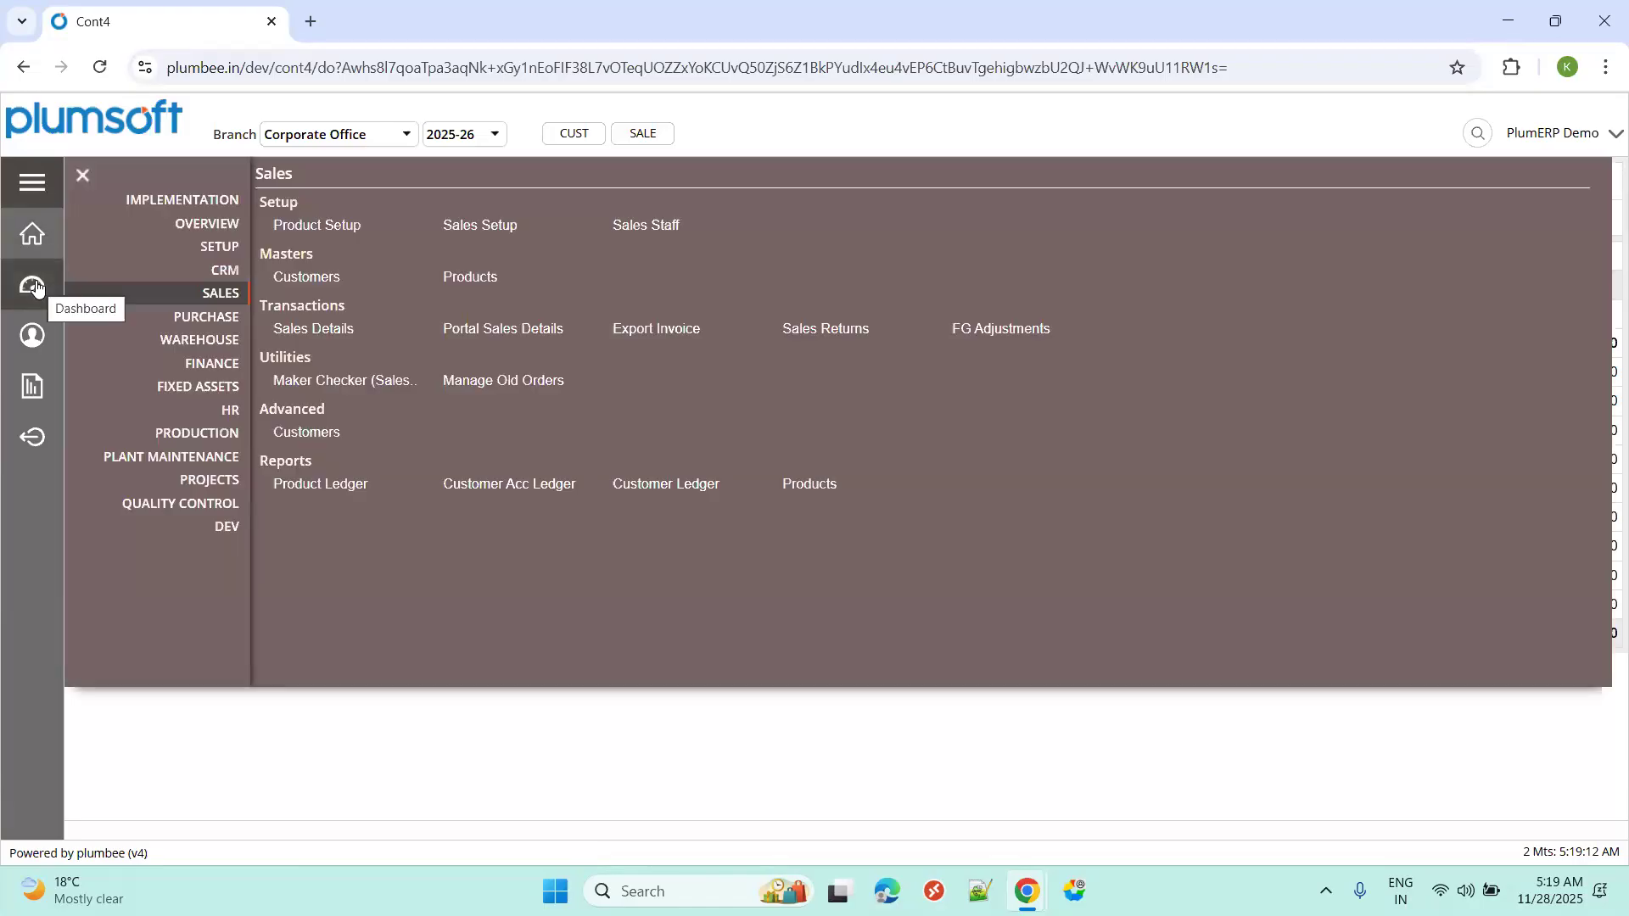
pyautogui.click(35, 287)
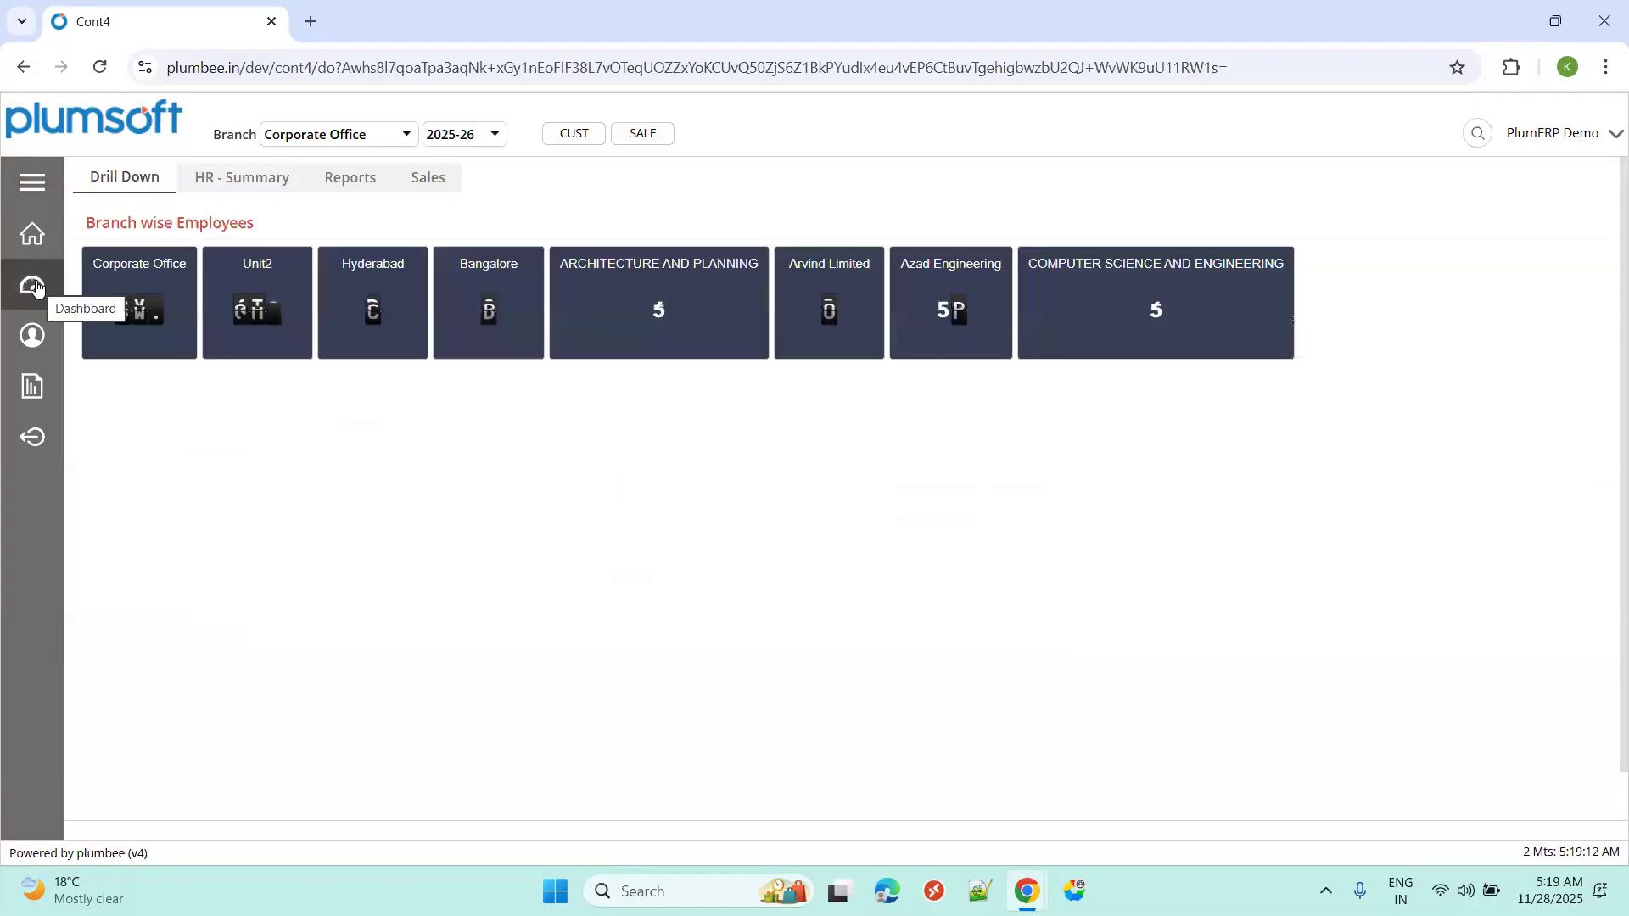
pyautogui.click(424, 177)
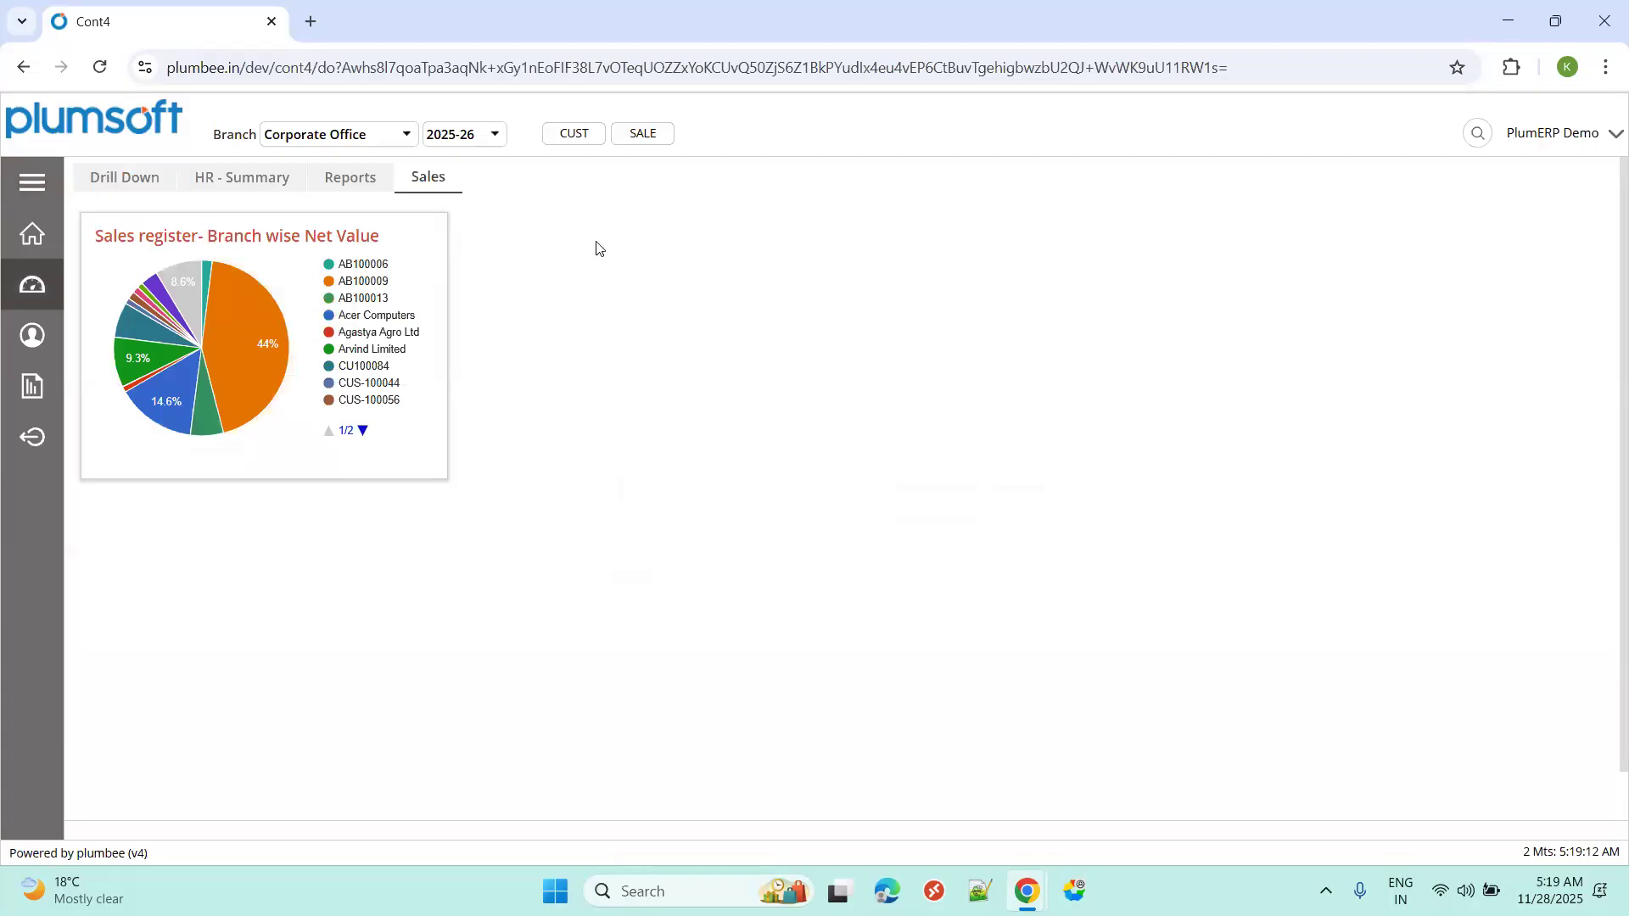
pyautogui.click(363, 431)
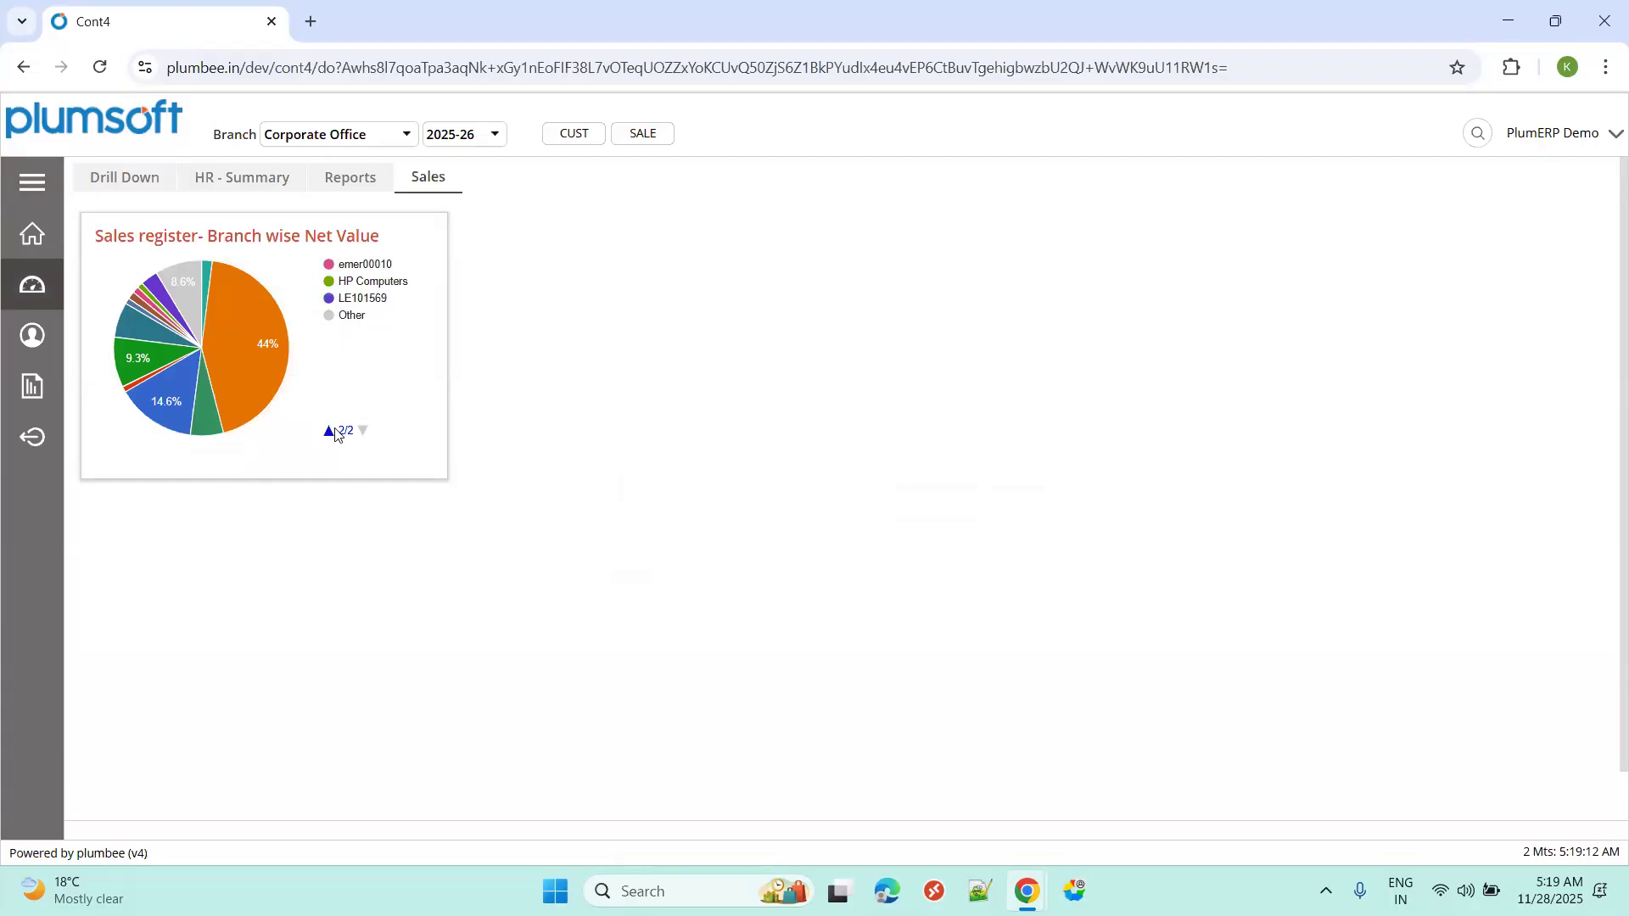
pyautogui.click(330, 431)
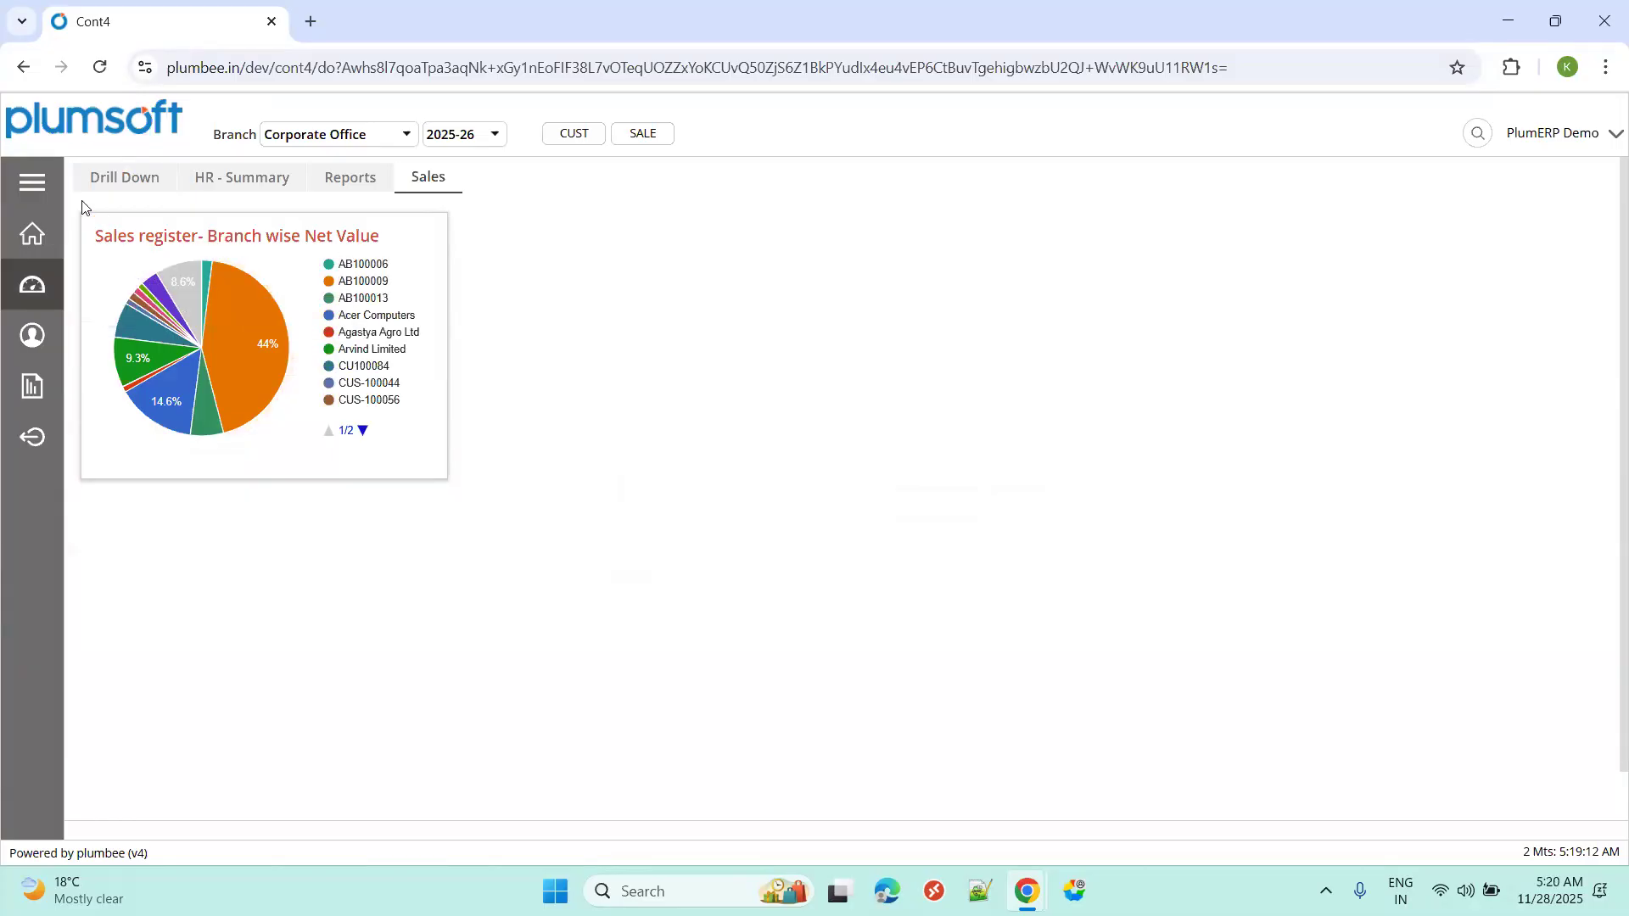
pyautogui.click(33, 182)
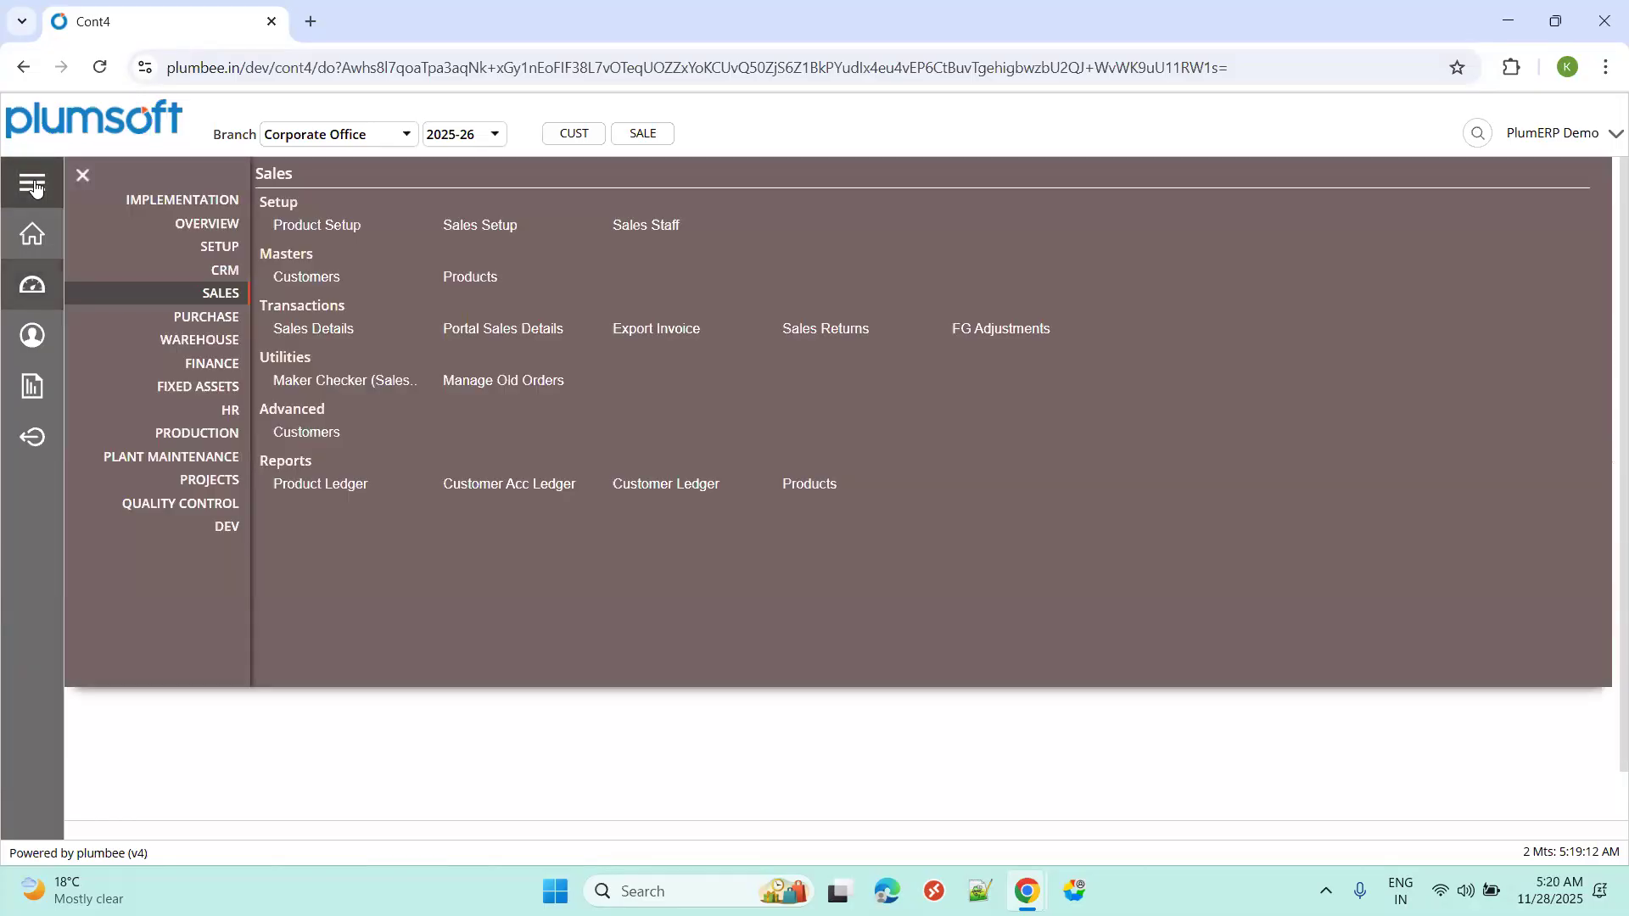
# List posted sales quotations and open the supply thread for quotation 100016.
pyautogui.click(304, 334)
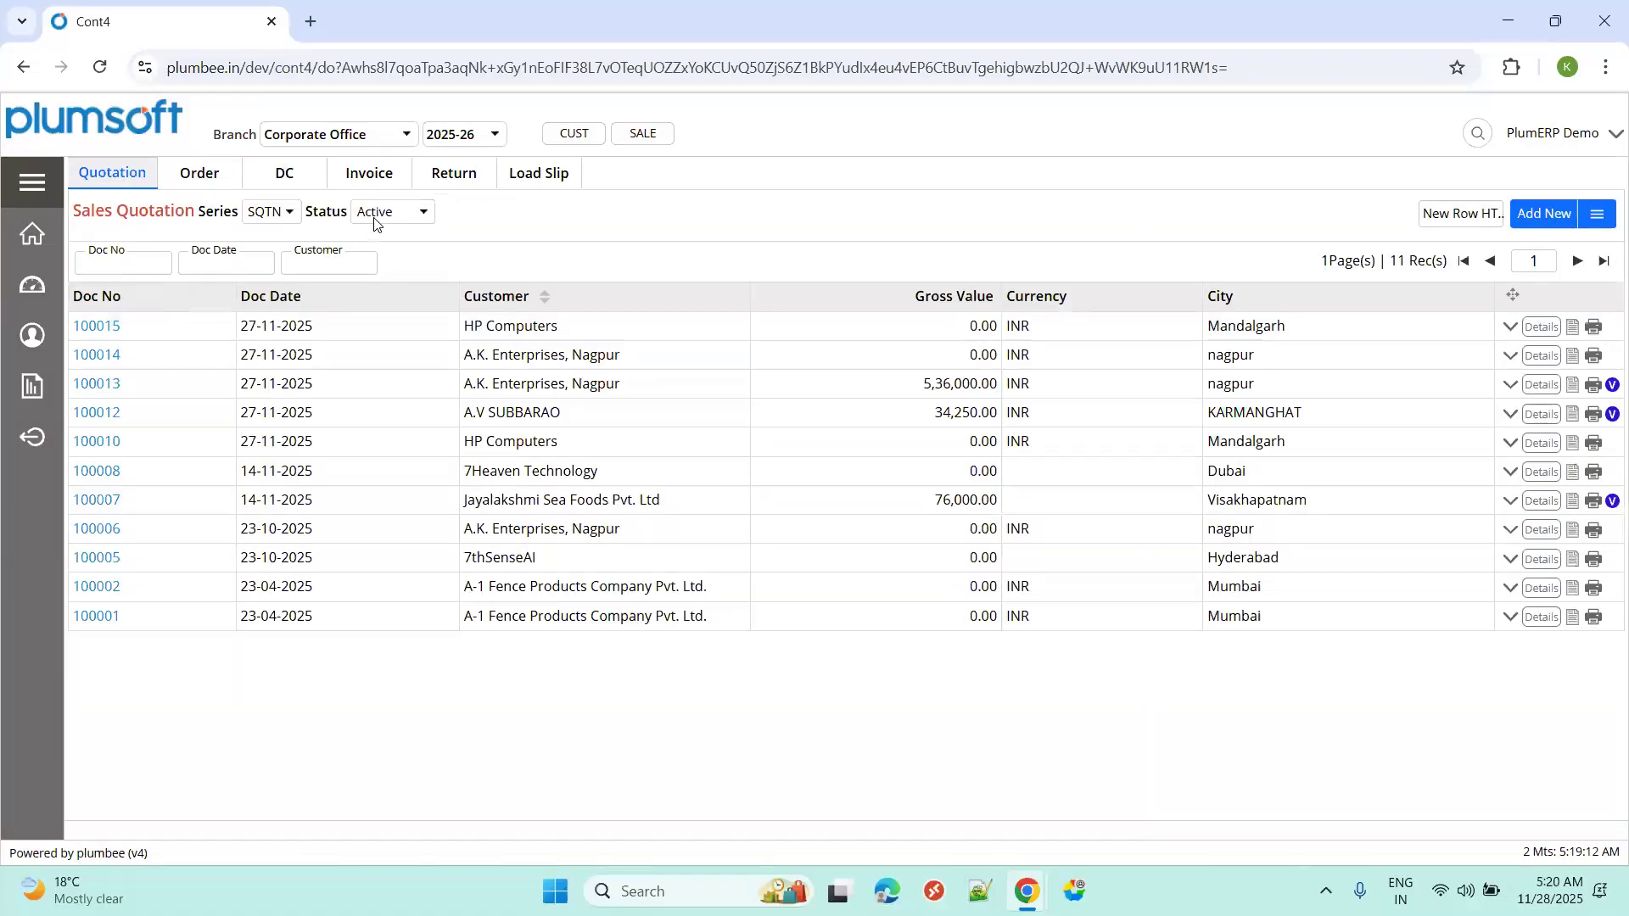
pyautogui.click(374, 223)
pyautogui.click(374, 311)
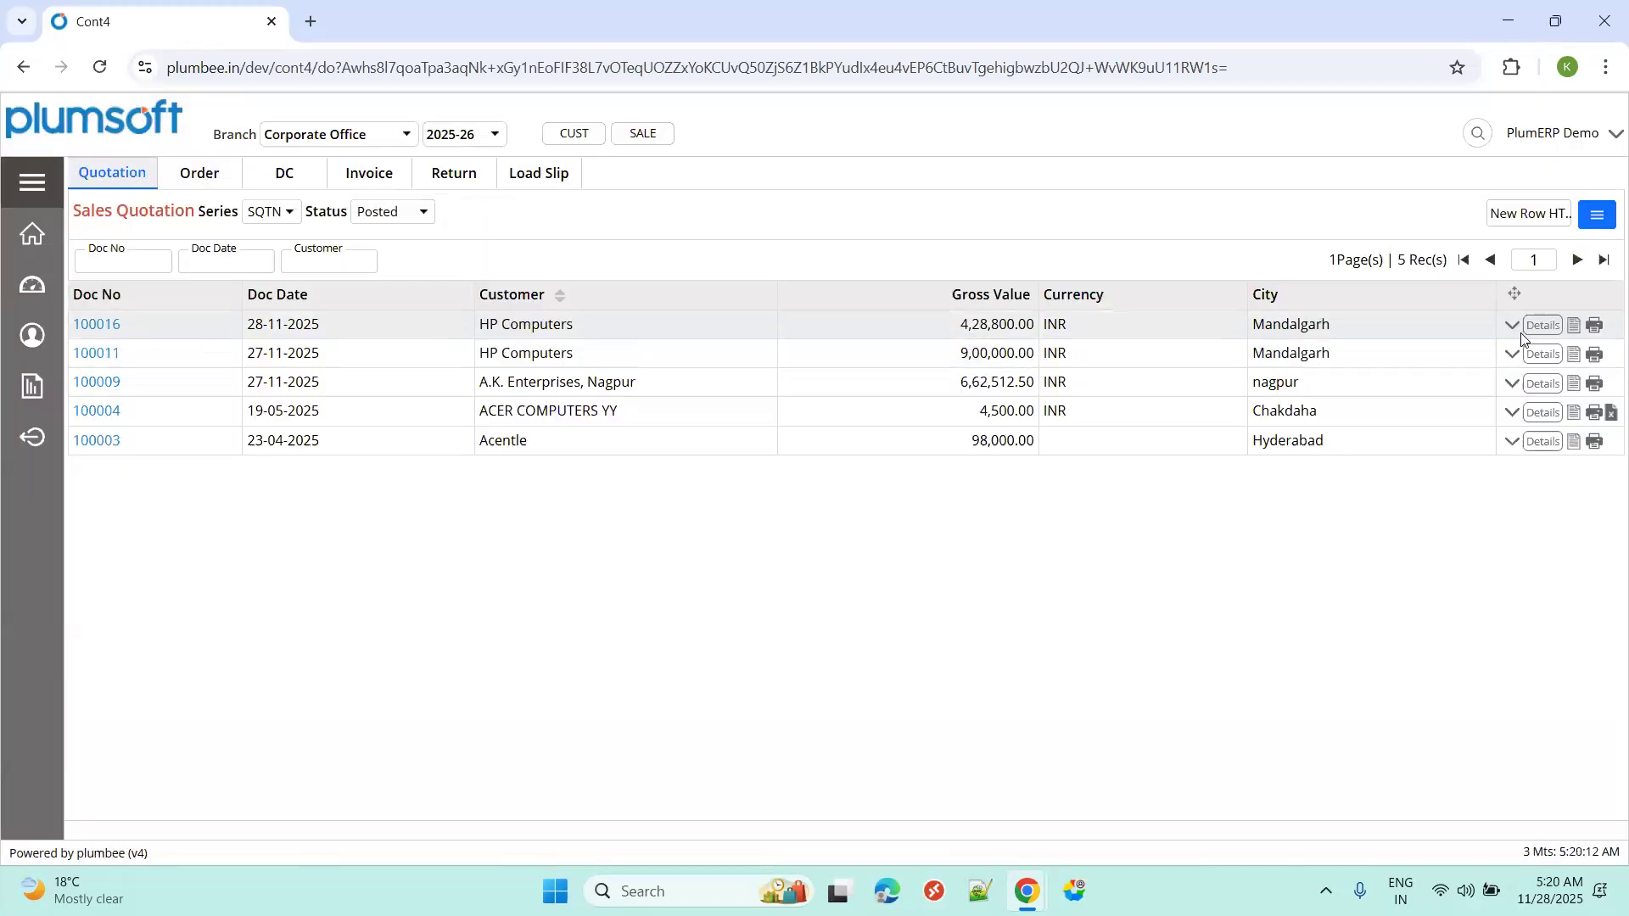
pyautogui.click(1513, 351)
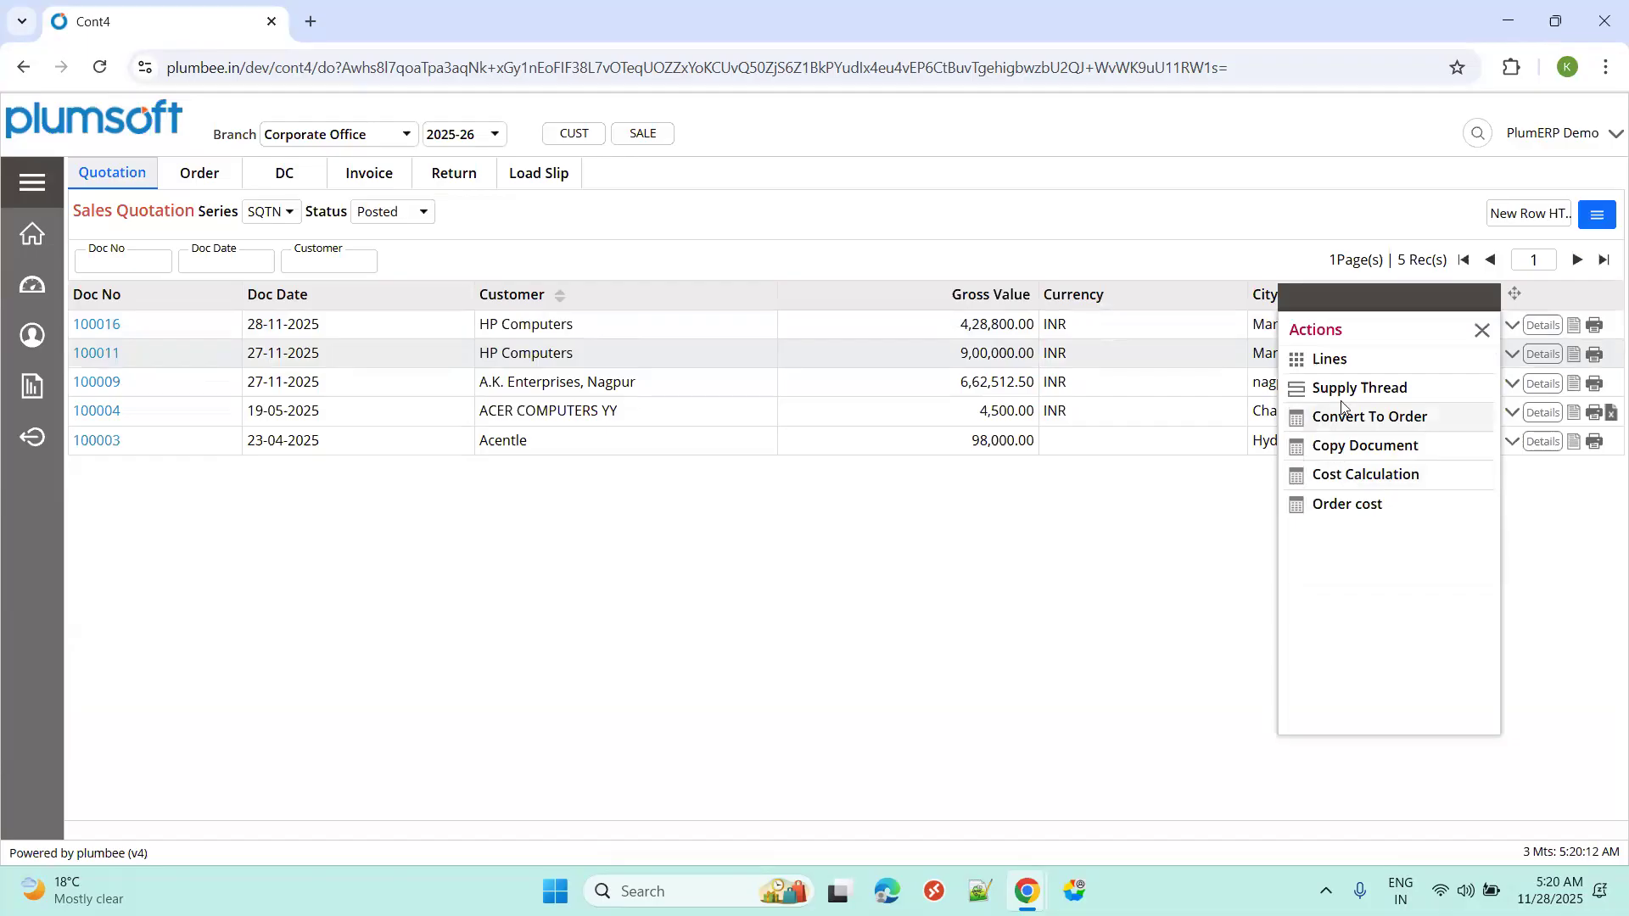
pyautogui.click(1341, 390)
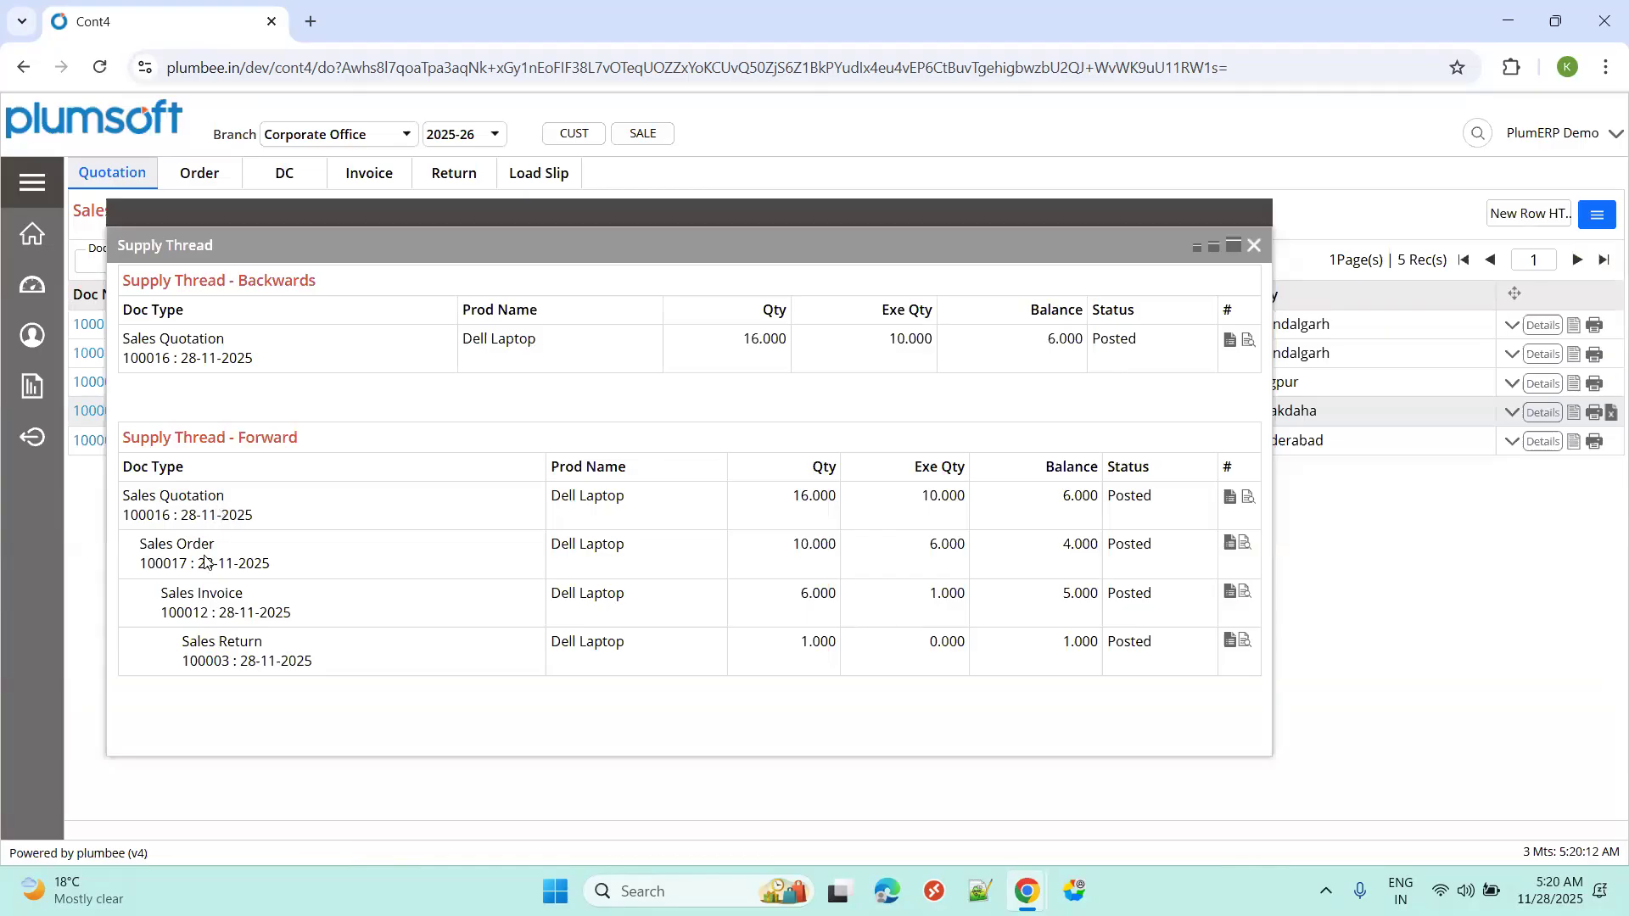
# Check quotation quantities 16/10/6 and sales order quantities 10/6/4 in the thread.
pyautogui.moveTo(231, 437); pyautogui.dragTo(297, 440)
pyautogui.moveTo(187, 499); pyautogui.dragTo(172, 515)
pyautogui.doubleClick(813, 499)
pyautogui.click(948, 500)
pyautogui.doubleClick(949, 500)
pyautogui.doubleClick(1067, 500)
pyautogui.doubleClick(817, 547)
pyautogui.doubleClick(931, 550)
pyautogui.doubleClick(1081, 552)
# Check invoice quantities 6/1/5 and return quantity 1.000, then close the supply thread.
pyautogui.click(790, 603)
pyautogui.moveTo(790, 603); pyautogui.dragTo(836, 599)
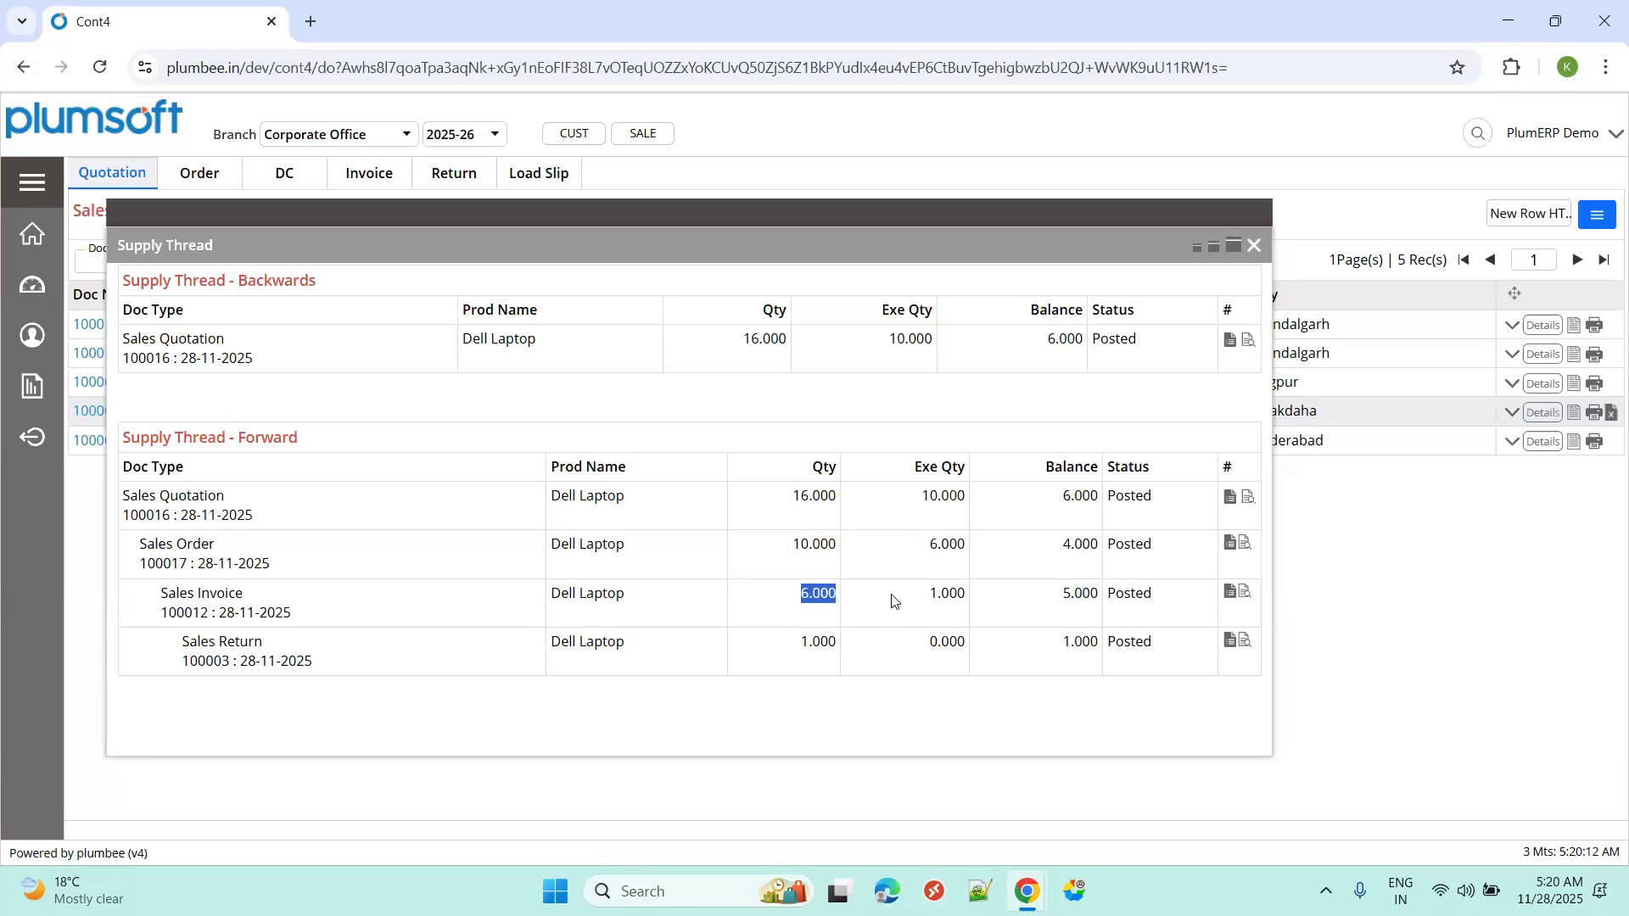
pyautogui.doubleClick(938, 597)
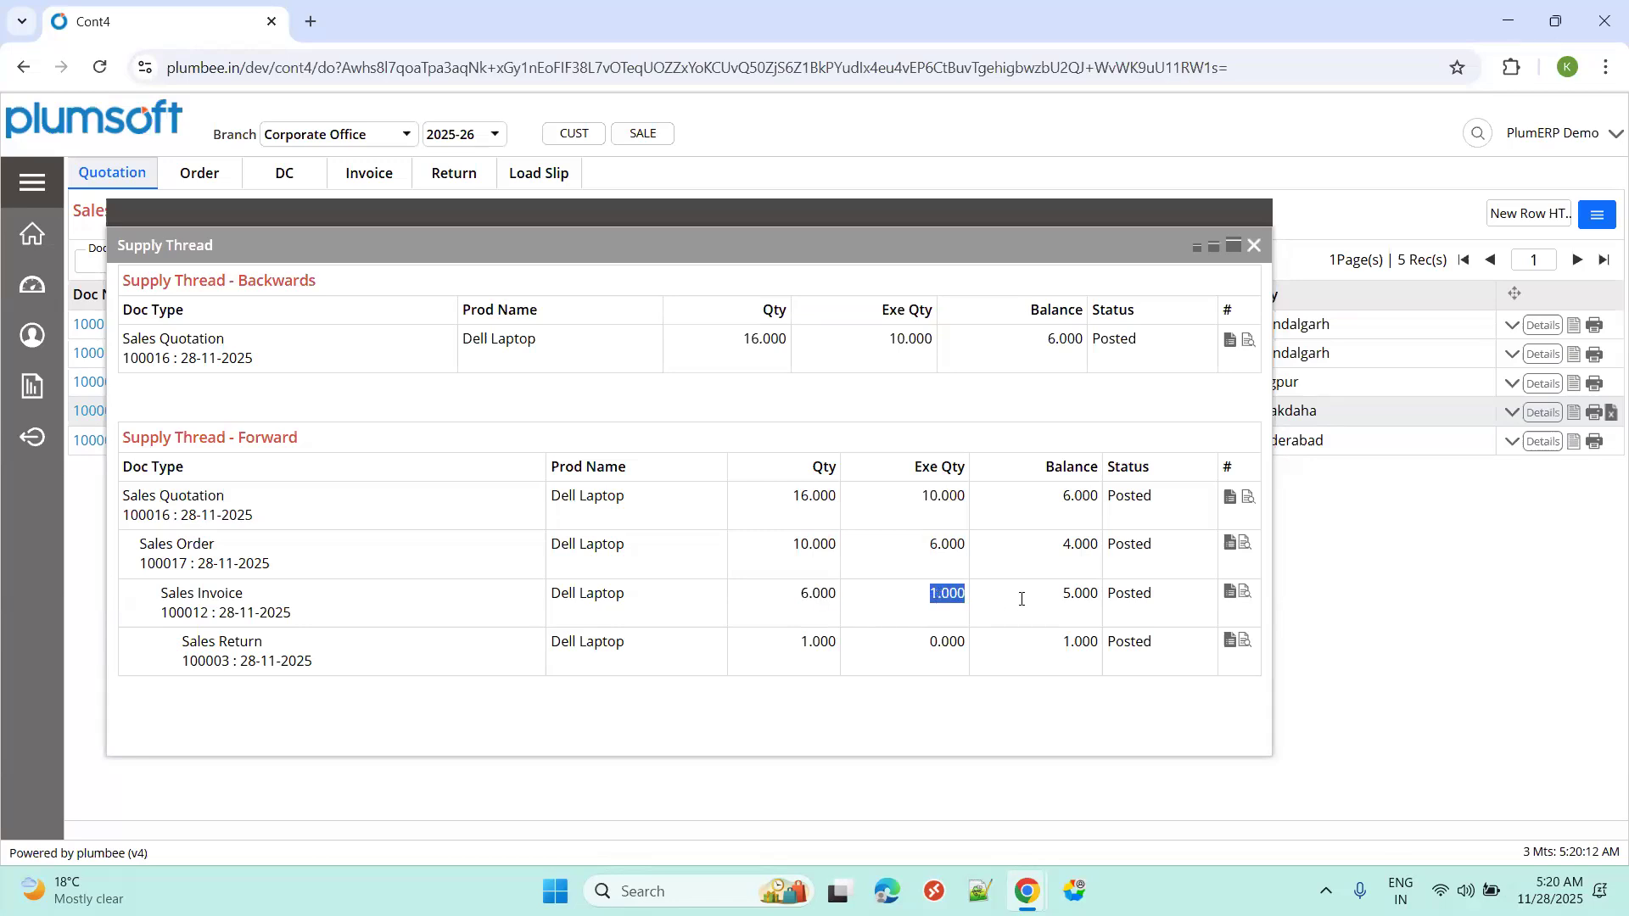
pyautogui.doubleClick(1067, 603)
pyautogui.doubleClick(763, 640)
pyautogui.doubleClick(820, 594)
pyautogui.doubleClick(815, 598)
pyautogui.click(1254, 245)
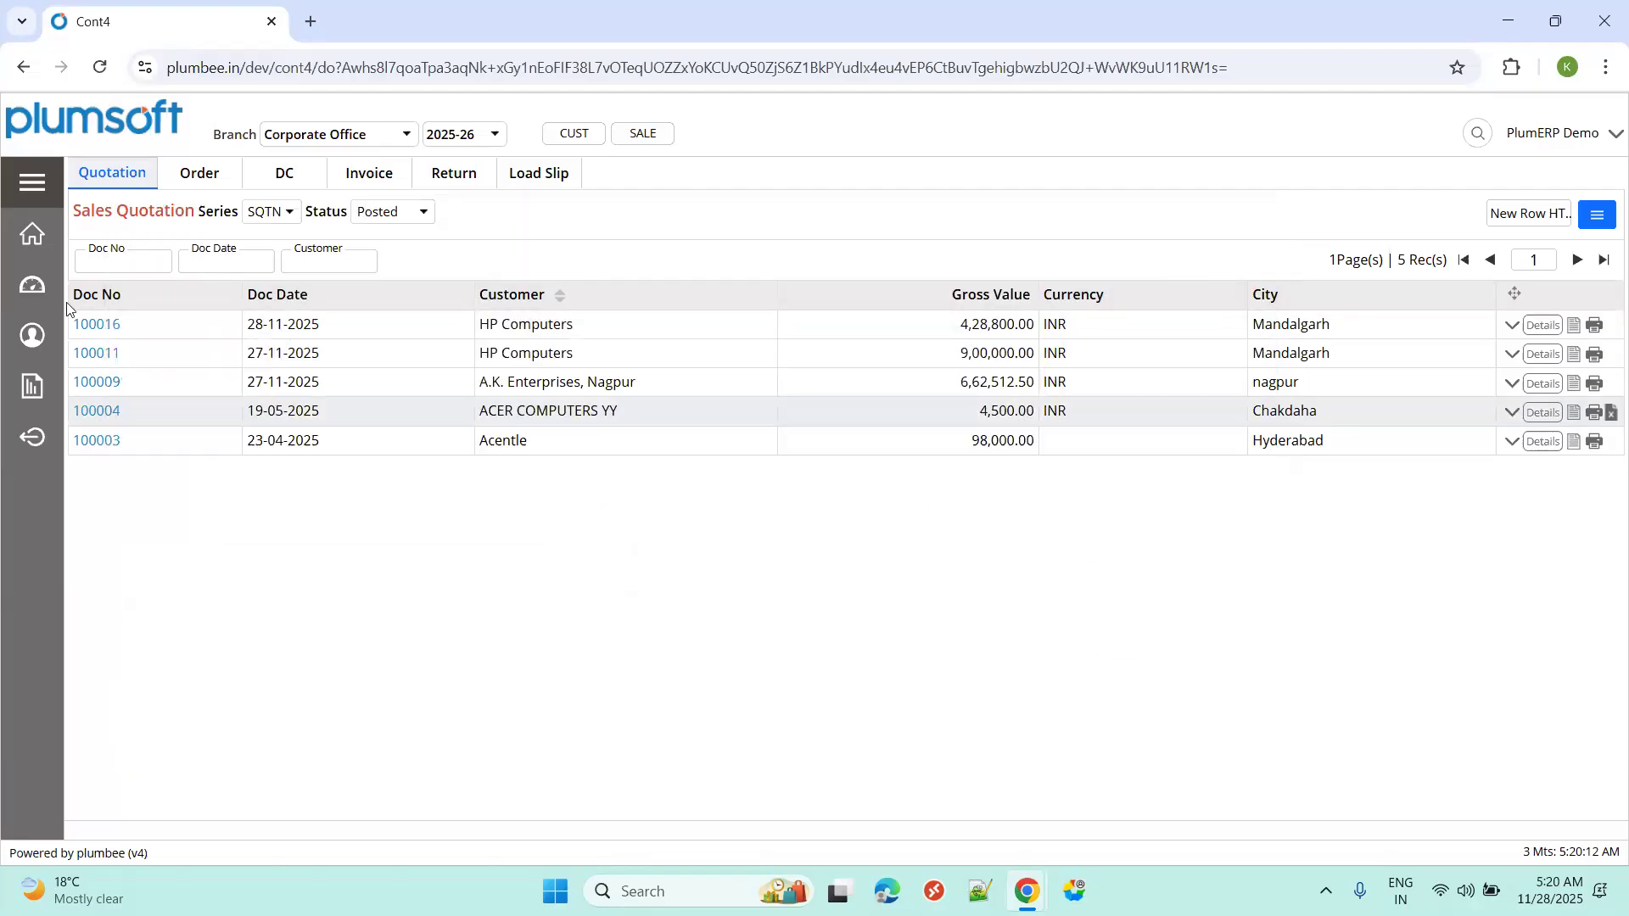
pyautogui.click(20, 172)
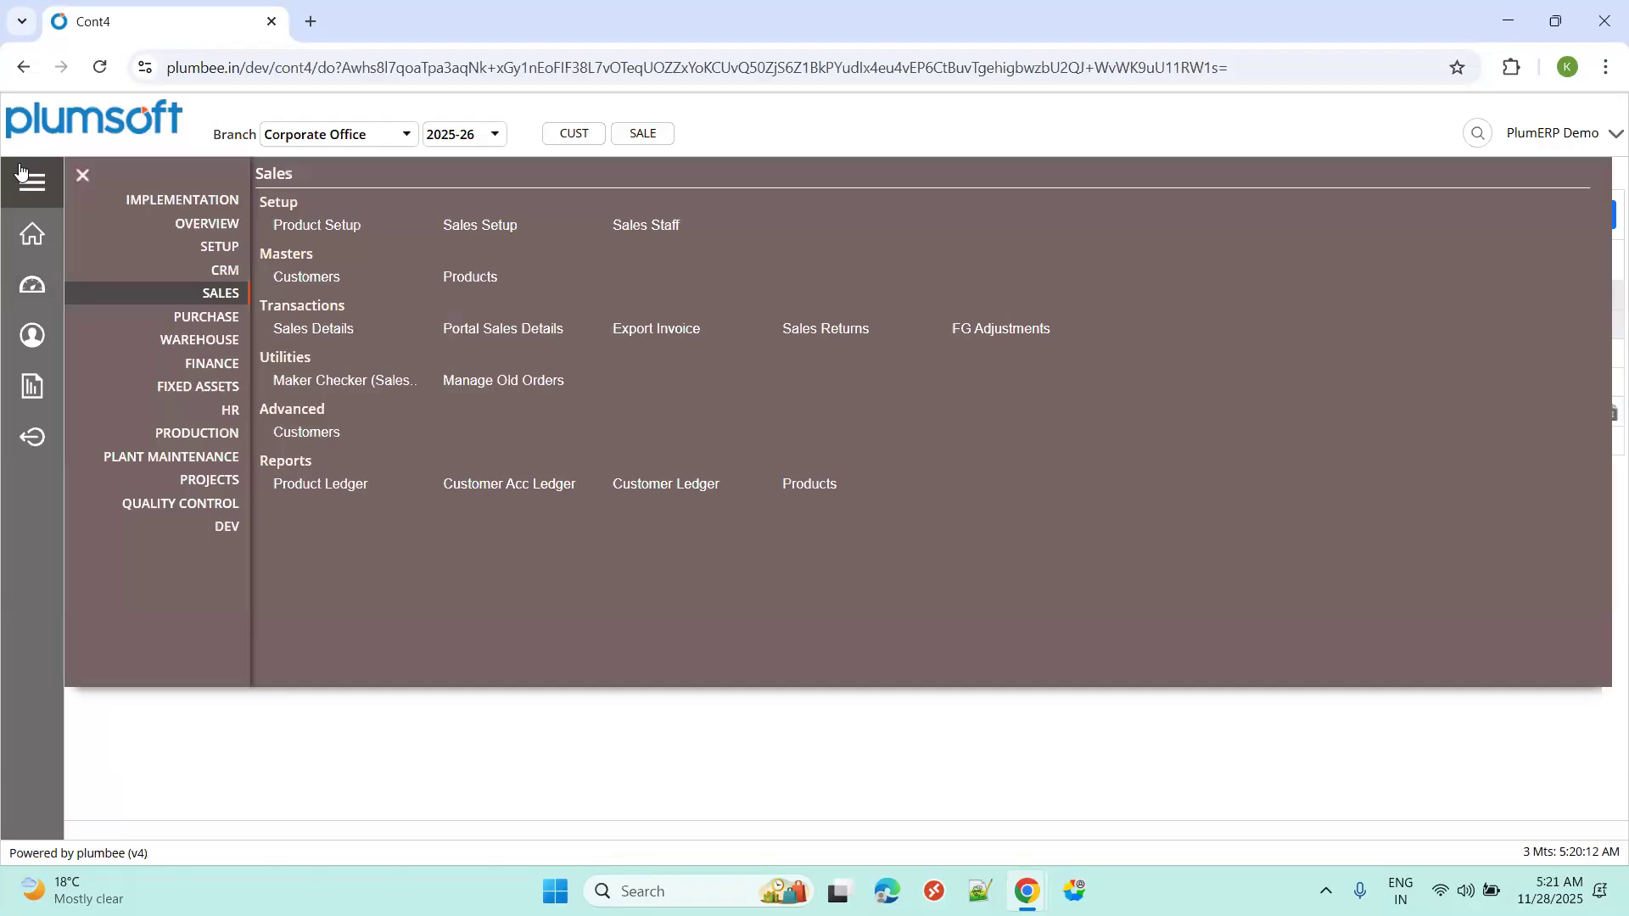